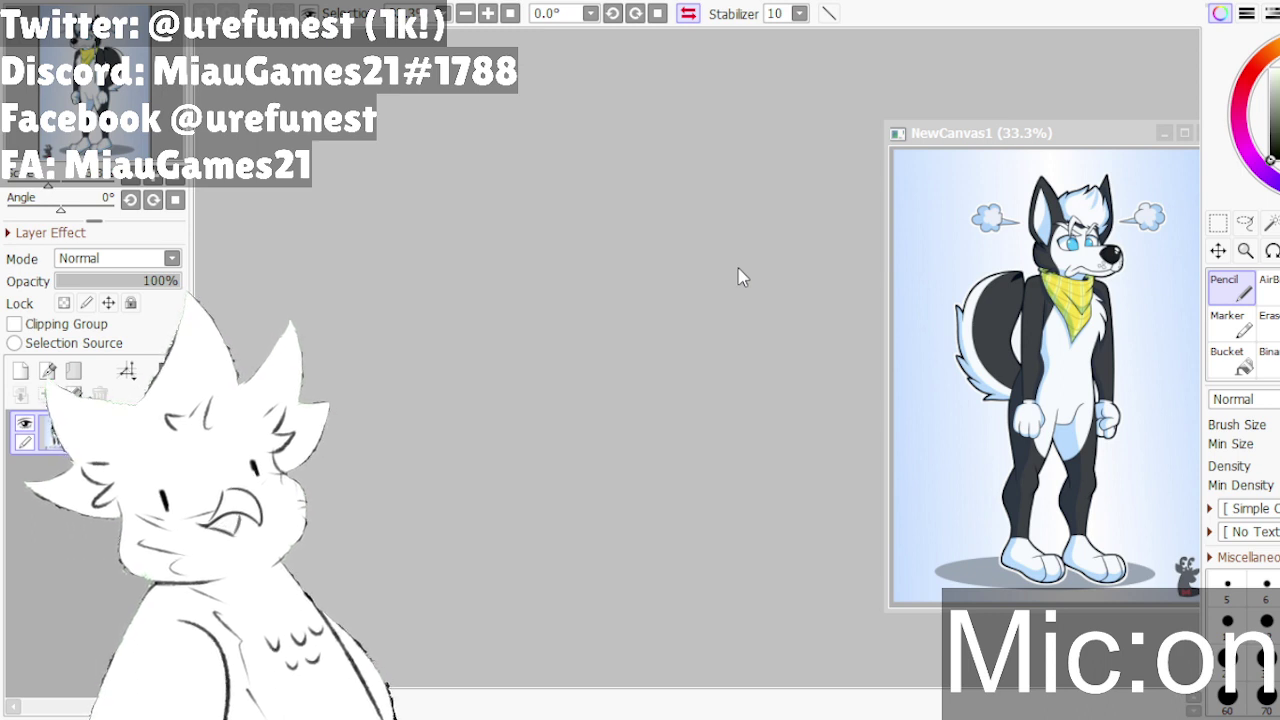
- Enlarge the blank icon1 canvas window until it fills the workspace beside the reference picture
{"action": "left_click", "coordinate": [738, 268]}
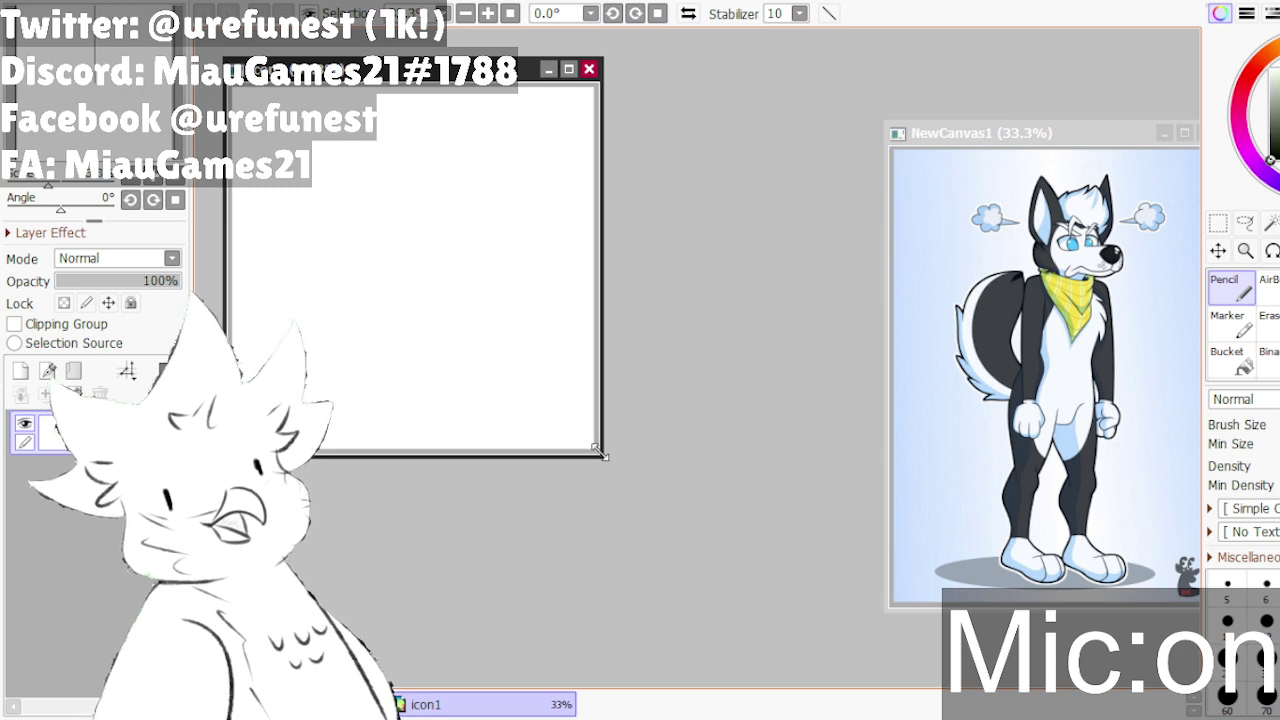
{"action": "left_click_drag", "start_coordinate": [602, 457], "coordinate": [858, 673]}
{"action": "scroll", "coordinate": [609, 363], "scroll_direction": "down", "scroll_amount": 1}
{"action": "scroll", "coordinate": [531, 354], "scroll_direction": "up", "scroll_amount": 1}
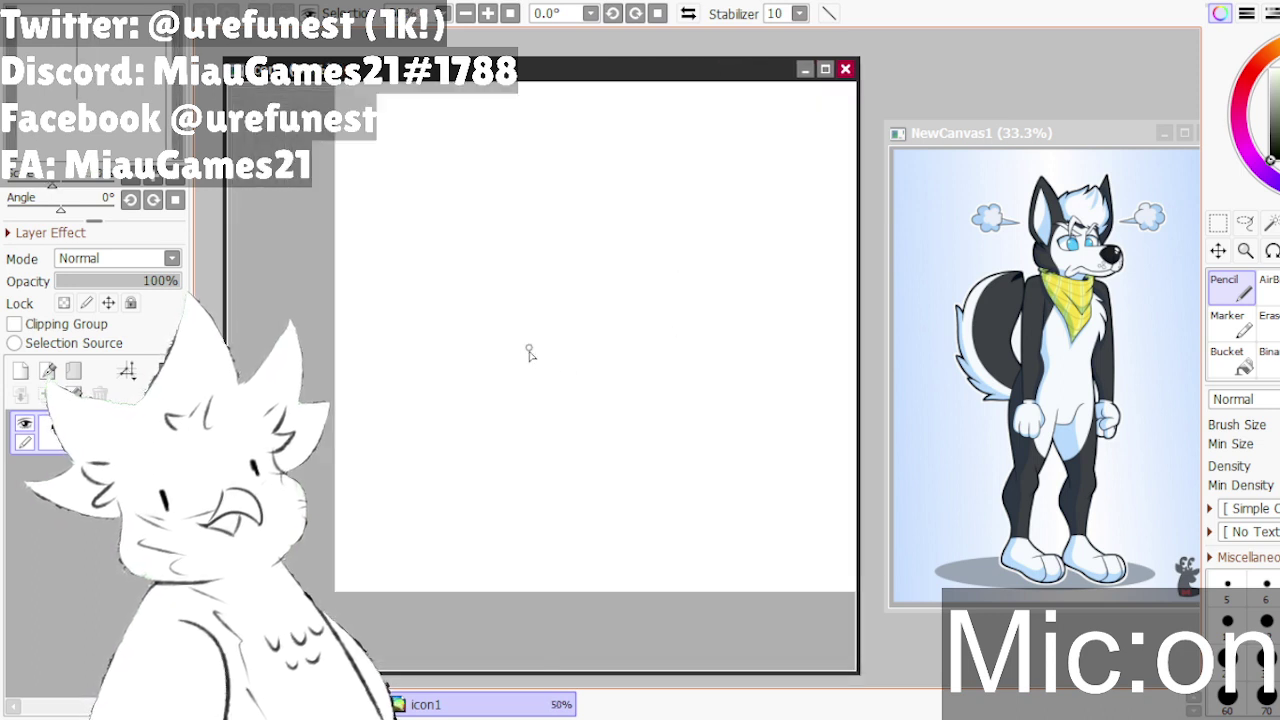
{"action": "scroll", "coordinate": [849, 248], "scroll_direction": "down", "scroll_amount": 1}
{"action": "scroll", "coordinate": [543, 376], "scroll_direction": "down", "scroll_amount": 2}
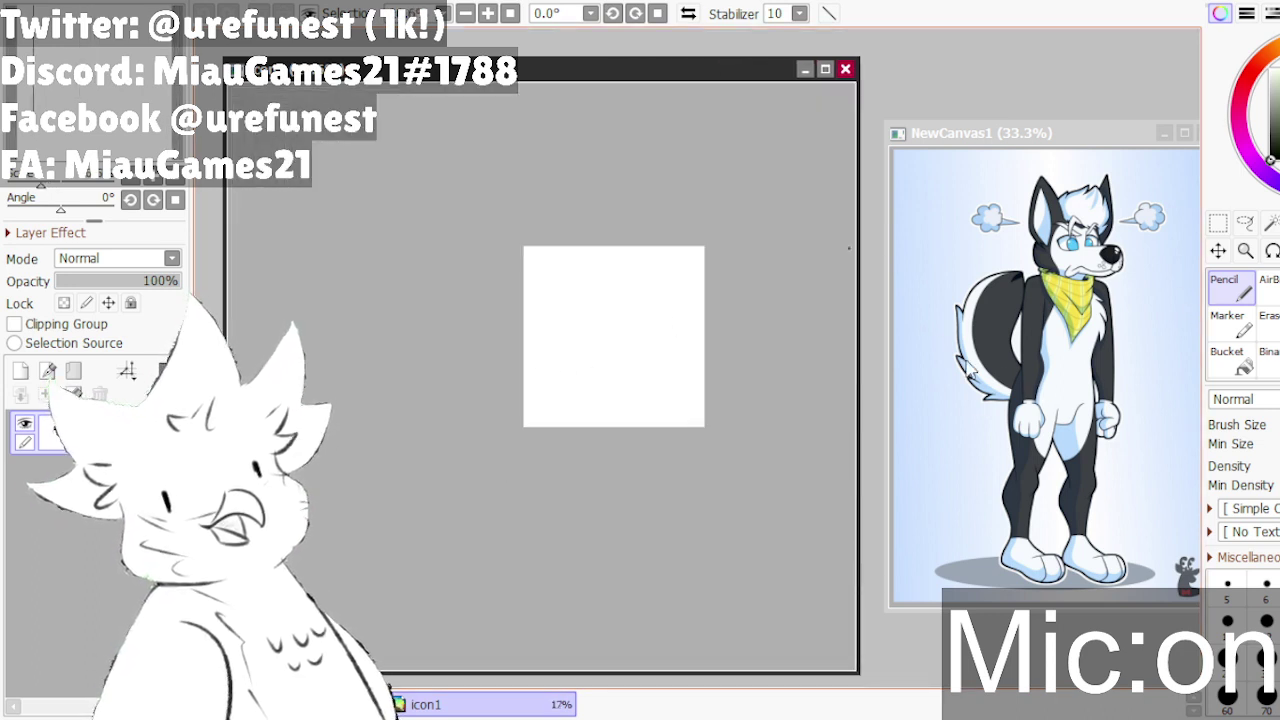
{"action": "scroll", "coordinate": [550, 378], "scroll_direction": "up", "scroll_amount": 2}
{"action": "scroll", "coordinate": [600, 396], "scroll_direction": "down", "scroll_amount": 2}
{"action": "scroll", "coordinate": [716, 316], "scroll_direction": "up", "scroll_amount": 2}
{"action": "scroll", "coordinate": [434, 514], "scroll_direction": "up", "scroll_amount": 2}
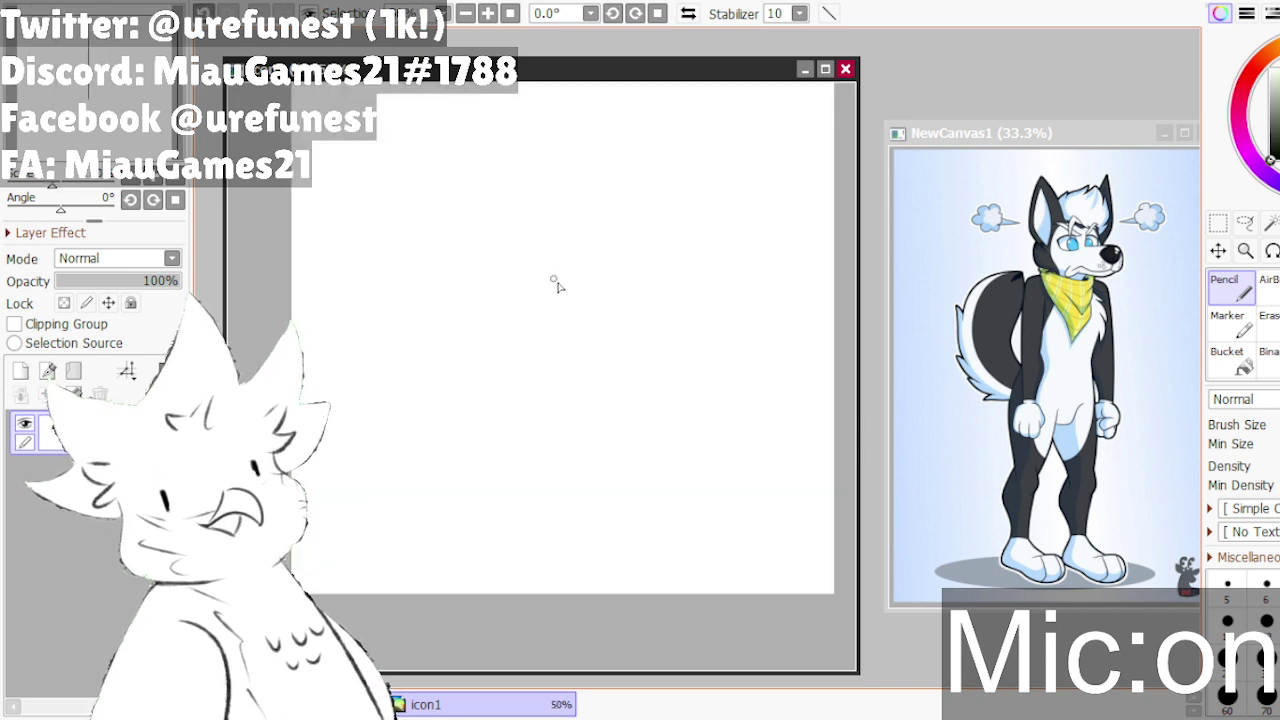
{"action": "left_click_drag", "start_coordinate": [445, 345], "coordinate": [695, 268]}
{"action": "mouse_move", "coordinate": [548, 443]}
{"action": "left_mouse_down"}
{"action": "mouse_move", "coordinate": [400, 326]}
{"action": "mouse_move", "coordinate": [470, 275]}
{"action": "left_mouse_up"}
{"action": "key", "text": "ctrl+z"}
{"action": "key", "text": "ctrl+z"}
{"action": "scroll", "coordinate": [514, 300], "scroll_direction": "down", "scroll_amount": 1}
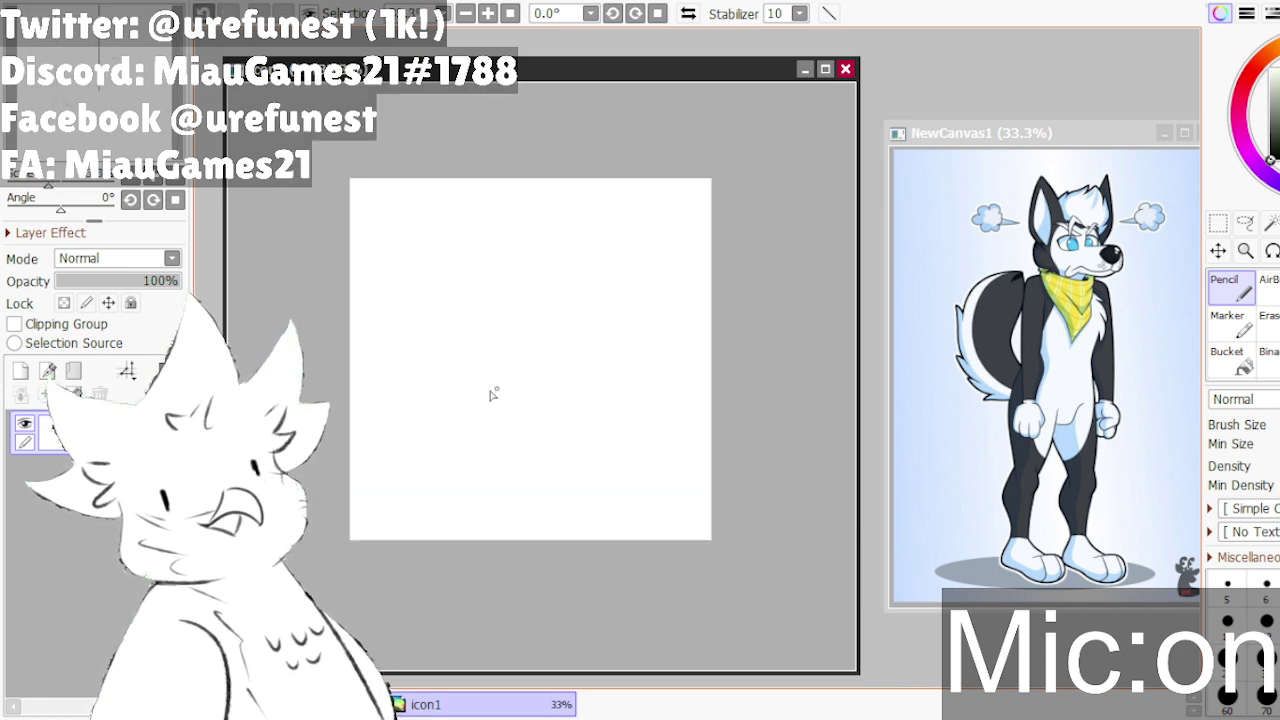
{"action": "left_click_drag", "start_coordinate": [580, 292], "coordinate": [526, 428]}
{"action": "key", "text": "ctrl+z"}
{"action": "mouse_move", "coordinate": [447, 315]}
{"action": "left_mouse_down"}
{"action": "mouse_move", "coordinate": [491, 302]}
{"action": "mouse_move", "coordinate": [495, 258]}
{"action": "mouse_move", "coordinate": [551, 386]}
{"action": "left_mouse_up"}
{"action": "key", "text": "ctrl+z"}
{"action": "key", "text": "ctrl+z"}
{"action": "left_click_drag", "start_coordinate": [450, 285], "coordinate": [505, 432]}
{"action": "key", "text": "ctrl+z"}
{"action": "mouse_move", "coordinate": [398, 404]}
{"action": "left_mouse_down"}
{"action": "mouse_move", "coordinate": [445, 303]}
{"action": "mouse_move", "coordinate": [470, 305]}
{"action": "left_mouse_up"}
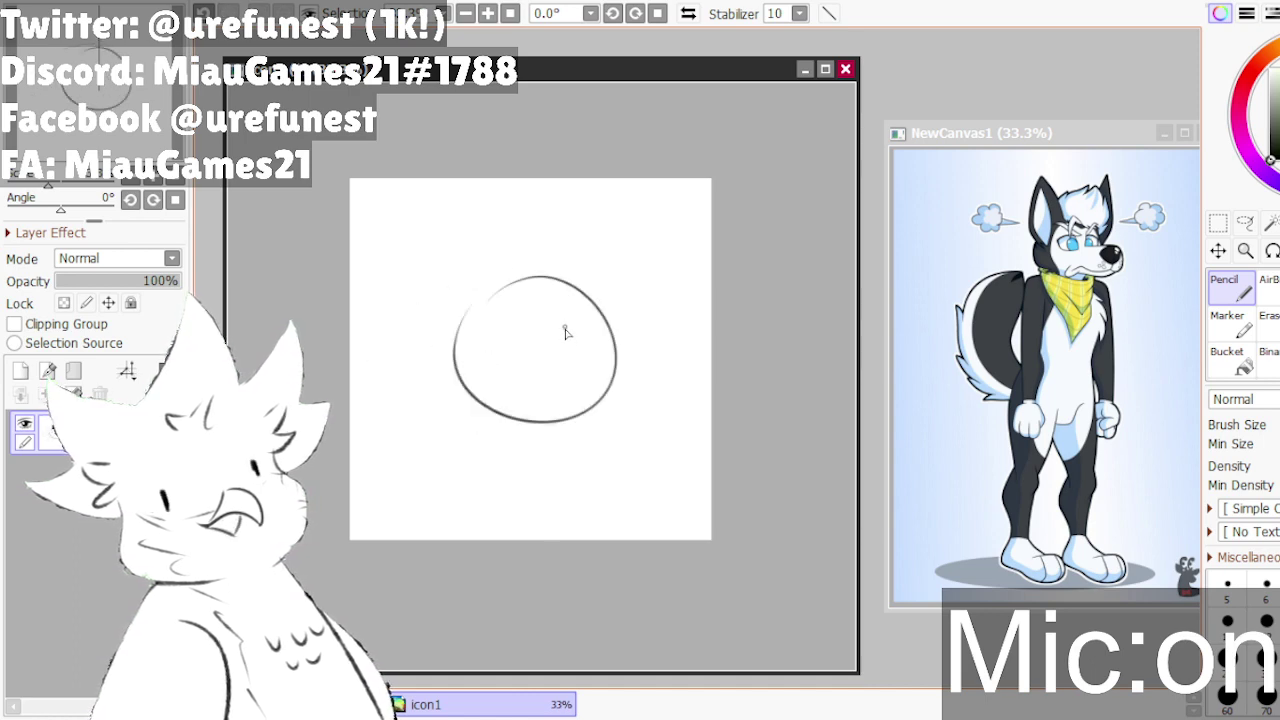
{"action": "key", "text": "ctrl+z"}
- Sketch a large, slightly tilted circle in the middle of the canvas as the base of the head
{"action": "mouse_move", "coordinate": [440, 348]}
{"action": "left_mouse_down"}
{"action": "mouse_move", "coordinate": [542, 262]}
{"action": "mouse_move", "coordinate": [440, 320]}
{"action": "mouse_move", "coordinate": [474, 283]}
{"action": "left_mouse_up"}
{"action": "key", "text": "ctrl+z"}
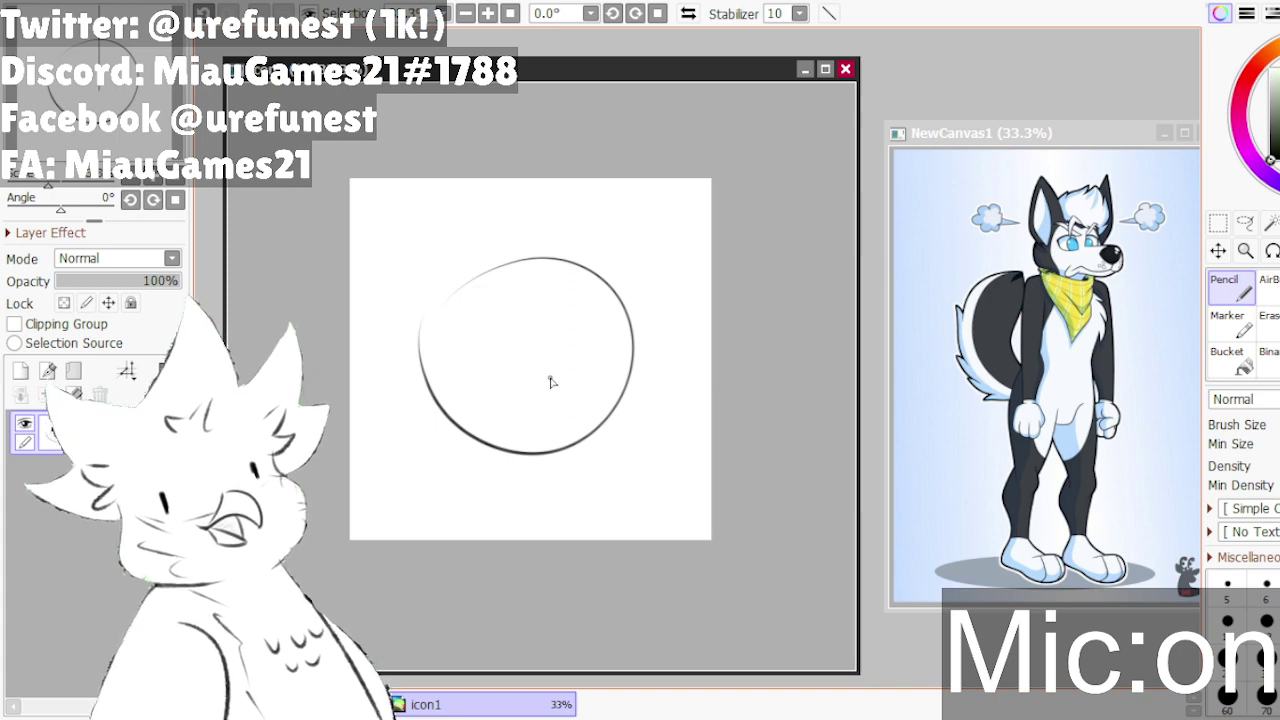
{"action": "scroll", "coordinate": [611, 326], "scroll_direction": "up", "scroll_amount": 1}
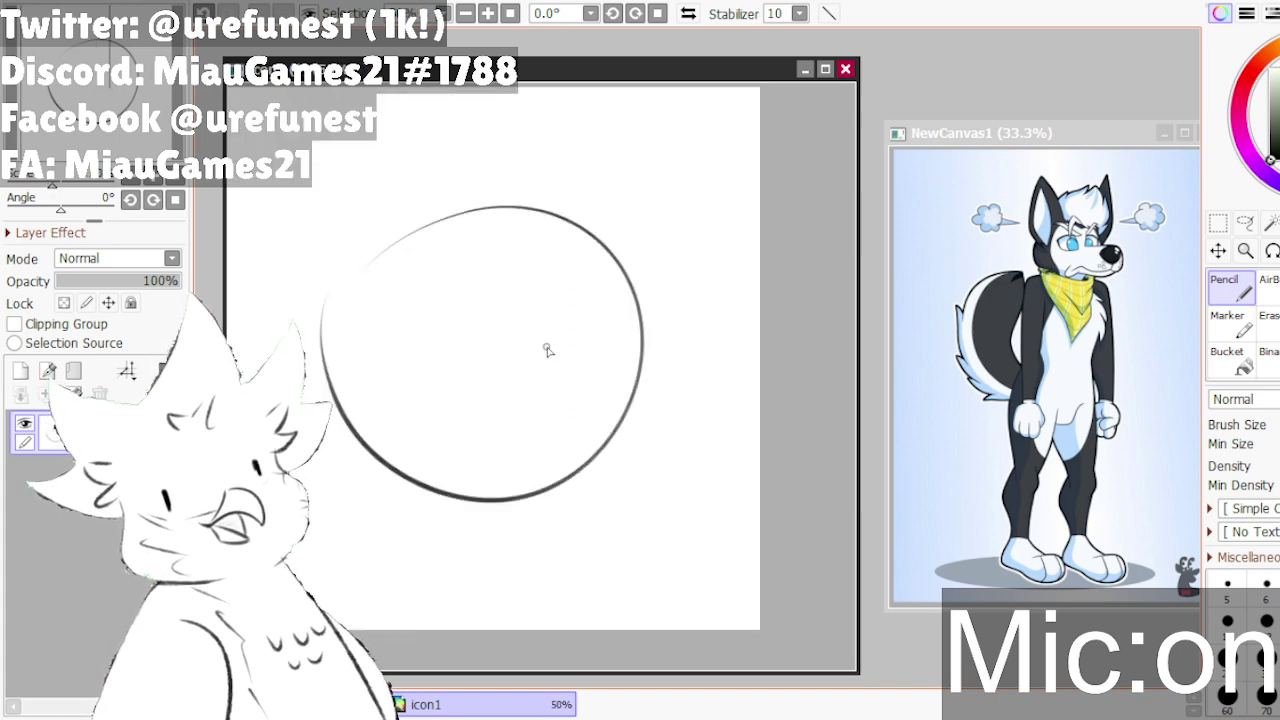
- Sketch a curved vertical centre guideline inside the head circle, offset to the right
{"action": "mouse_move", "coordinate": [566, 298]}
{"action": "left_mouse_down"}
{"action": "mouse_move", "coordinate": [546, 505]}
{"action": "mouse_move", "coordinate": [514, 535]}
{"action": "left_mouse_up"}
{"action": "key", "text": "ctrl+z"}
{"action": "mouse_move", "coordinate": [560, 222]}
{"action": "left_mouse_down"}
{"action": "mouse_move", "coordinate": [503, 532]}
{"action": "mouse_move", "coordinate": [523, 472]}
{"action": "mouse_move", "coordinate": [498, 510]}
{"action": "mouse_move", "coordinate": [535, 515]}
{"action": "left_mouse_up"}
{"action": "key", "text": "ctrl+z"}
{"action": "key", "text": "ctrl+z"}
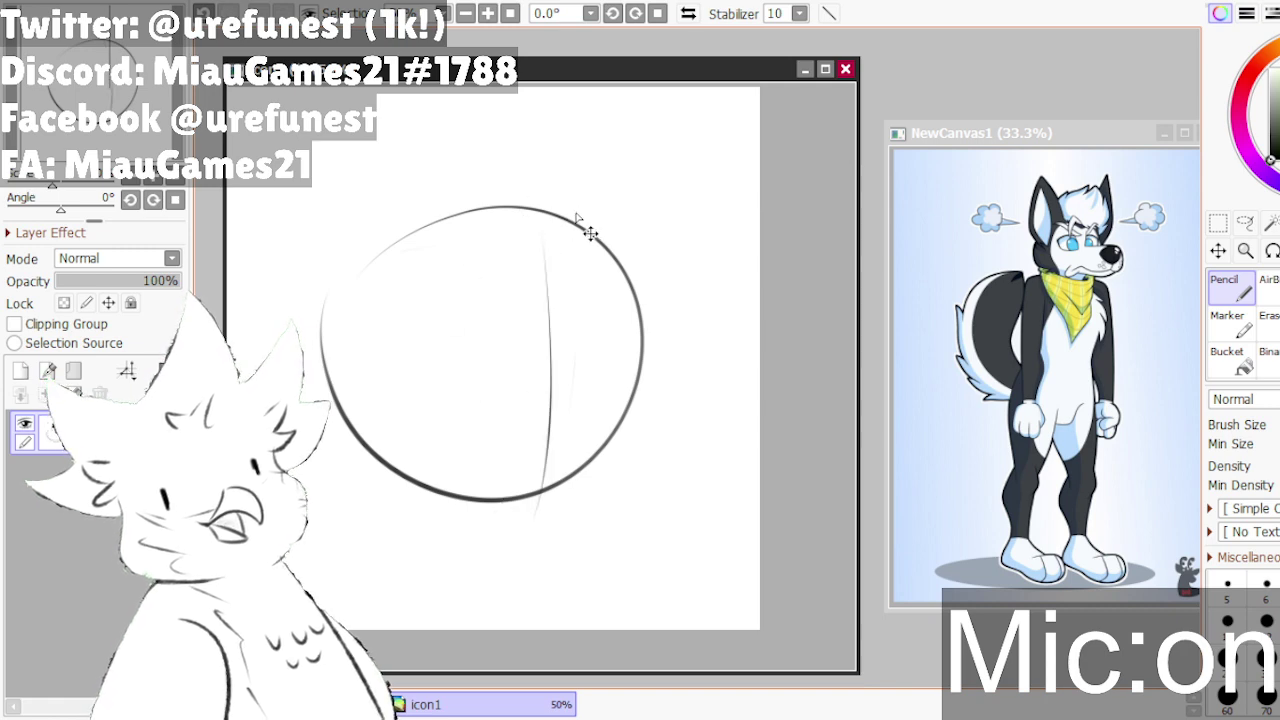
- Build up the lower-right edge of the head circle with several overlapping curved strokes
{"action": "left_click_drag", "start_coordinate": [634, 350], "coordinate": [603, 473]}
{"action": "key", "text": "ctrl+z"}
{"action": "mouse_move", "coordinate": [636, 356]}
{"action": "left_mouse_down"}
{"action": "mouse_move", "coordinate": [563, 495]}
{"action": "mouse_move", "coordinate": [612, 456]}
{"action": "left_mouse_up"}
{"action": "mouse_move", "coordinate": [499, 506]}
{"action": "left_mouse_down"}
{"action": "mouse_move", "coordinate": [604, 458]}
{"action": "mouse_move", "coordinate": [638, 394]}
{"action": "left_mouse_up"}
{"action": "left_click_drag", "start_coordinate": [637, 318], "coordinate": [592, 442]}
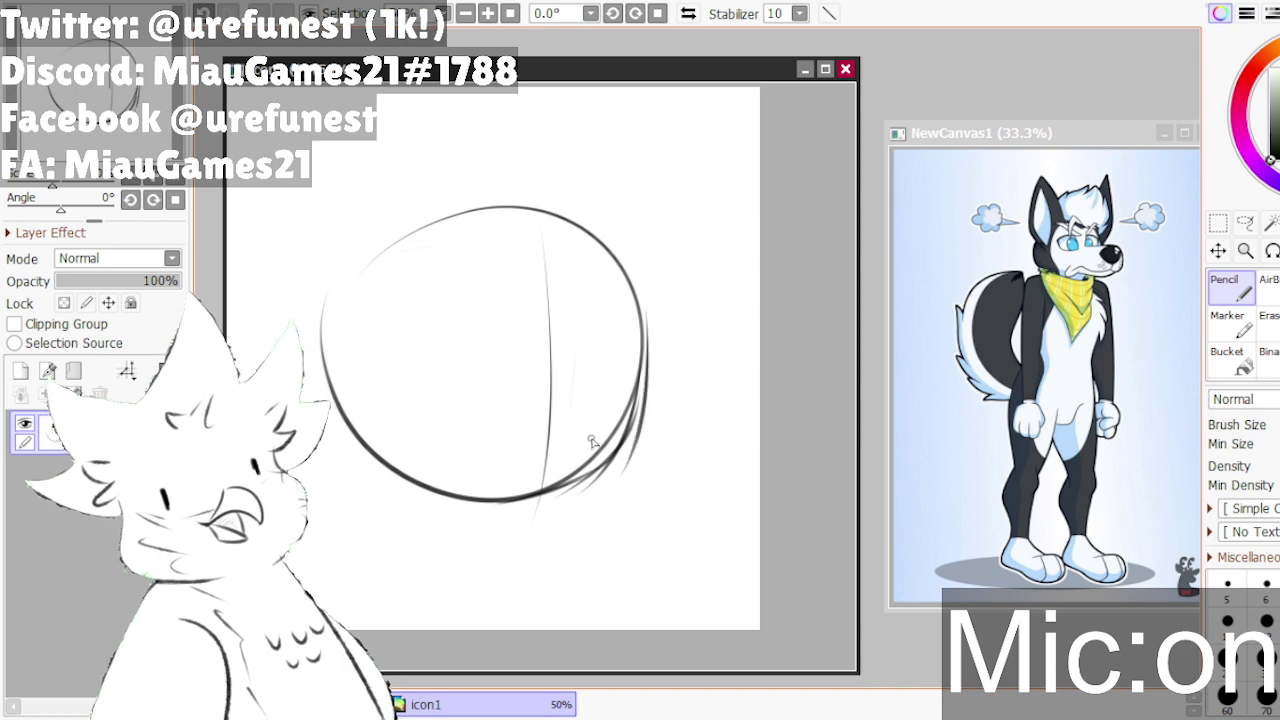
- Sketch a curved horizontal face guideline and the top, side and jaw lines of a muzzle extending beyond the circle's lower right
{"action": "left_click_drag", "start_coordinate": [575, 356], "coordinate": [683, 430]}
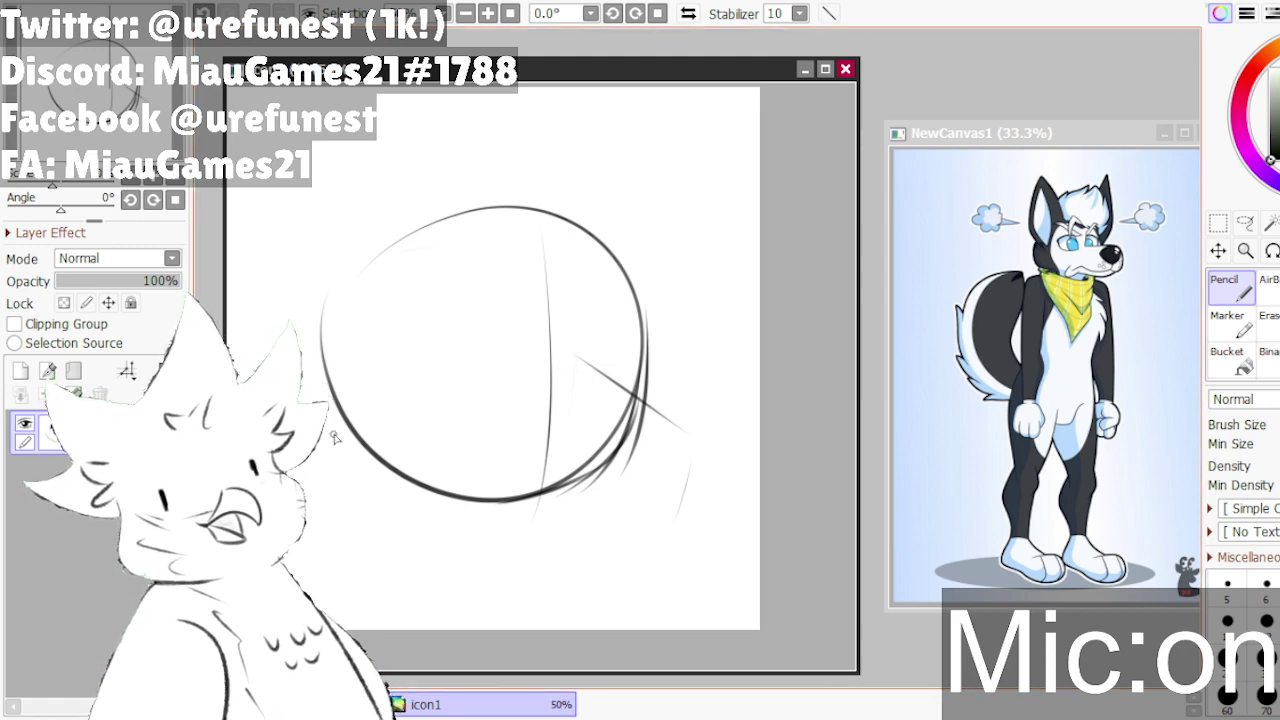
{"action": "left_click_drag", "start_coordinate": [330, 393], "coordinate": [640, 405]}
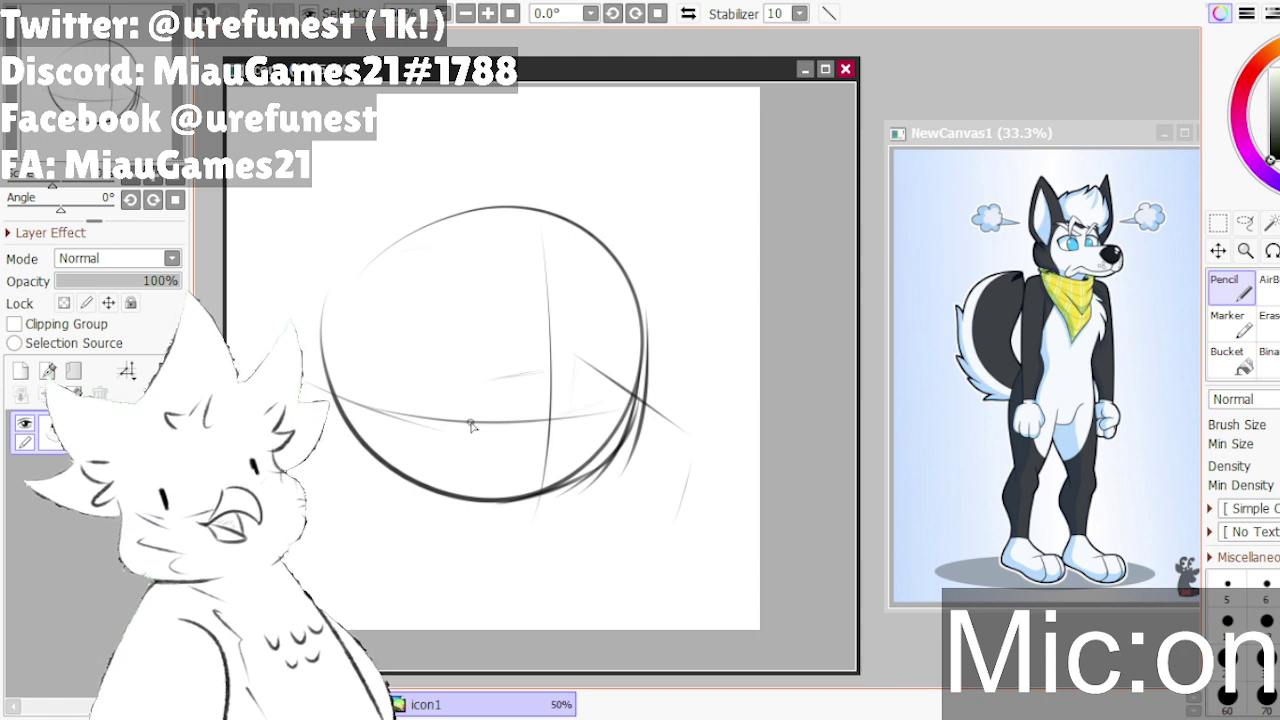
{"action": "left_click_drag", "start_coordinate": [471, 423], "coordinate": [545, 460]}
{"action": "mouse_move", "coordinate": [684, 484]}
{"action": "left_mouse_down"}
{"action": "mouse_move", "coordinate": [647, 540]}
{"action": "mouse_move", "coordinate": [486, 522]}
{"action": "left_mouse_up"}
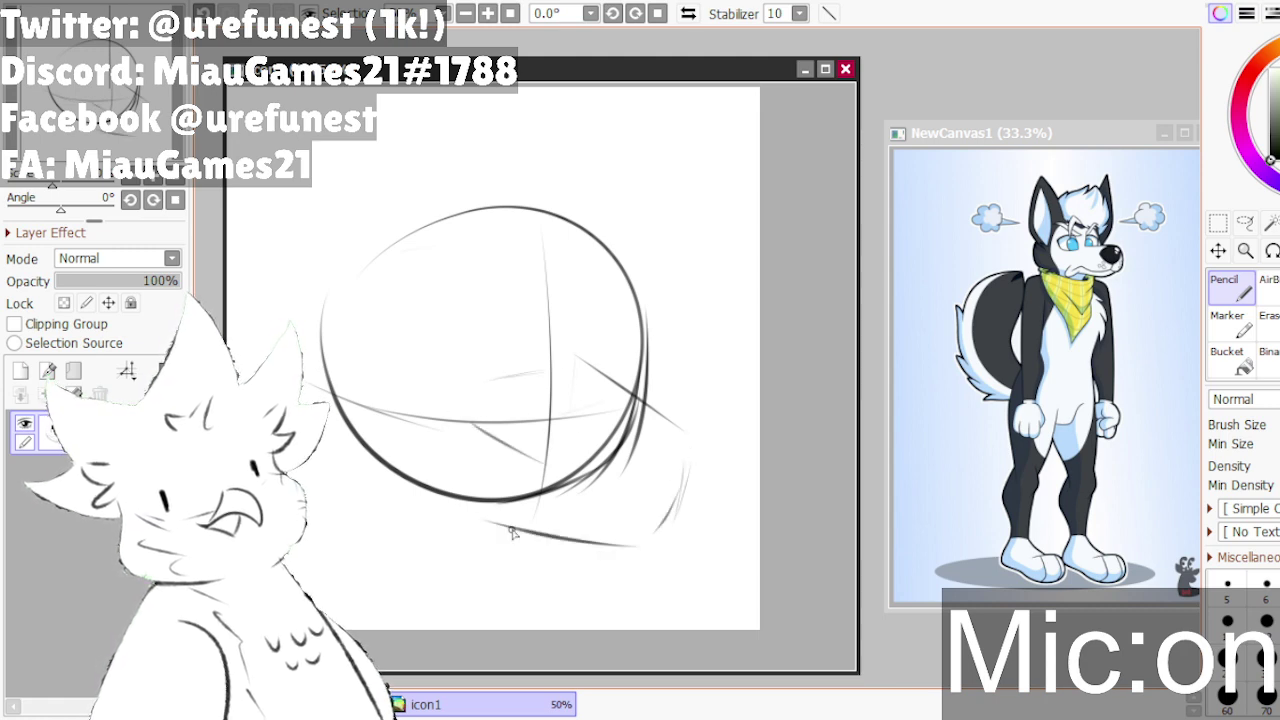
{"action": "key", "text": "ctrl+z"}
{"action": "left_click_drag", "start_coordinate": [652, 533], "coordinate": [478, 504]}
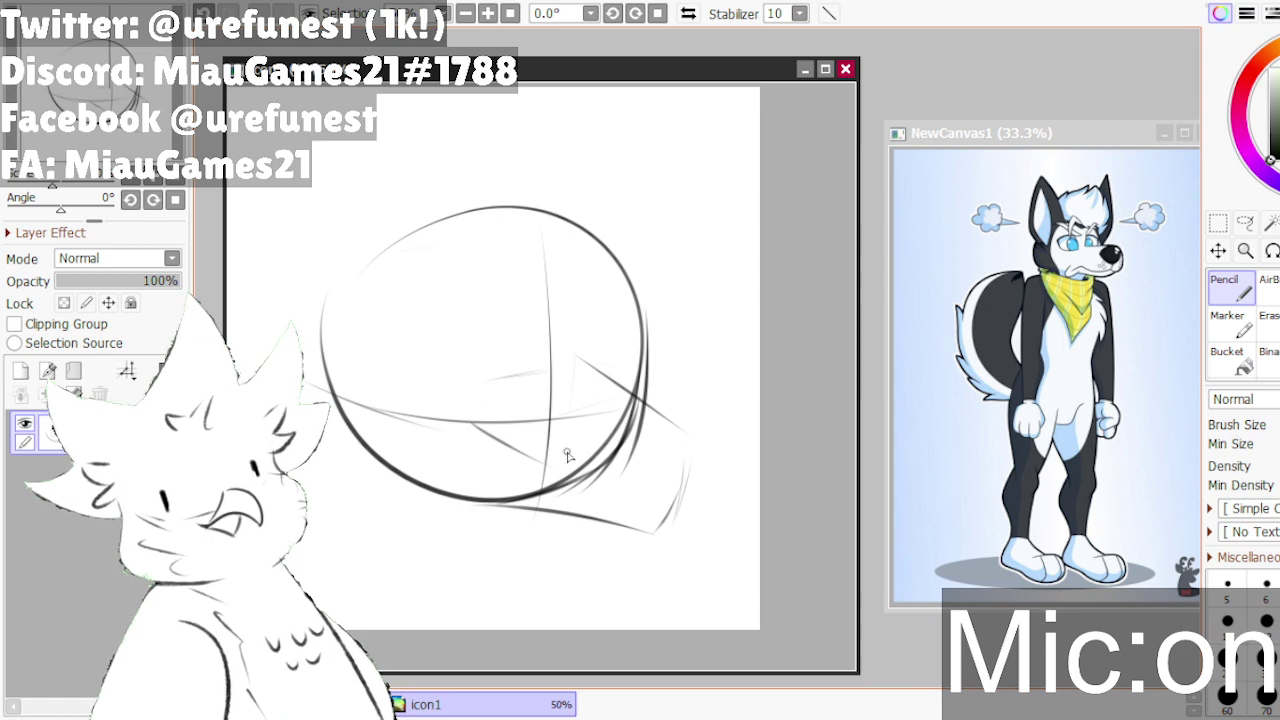
{"action": "left_click_drag", "start_coordinate": [644, 158], "coordinate": [656, 86]}
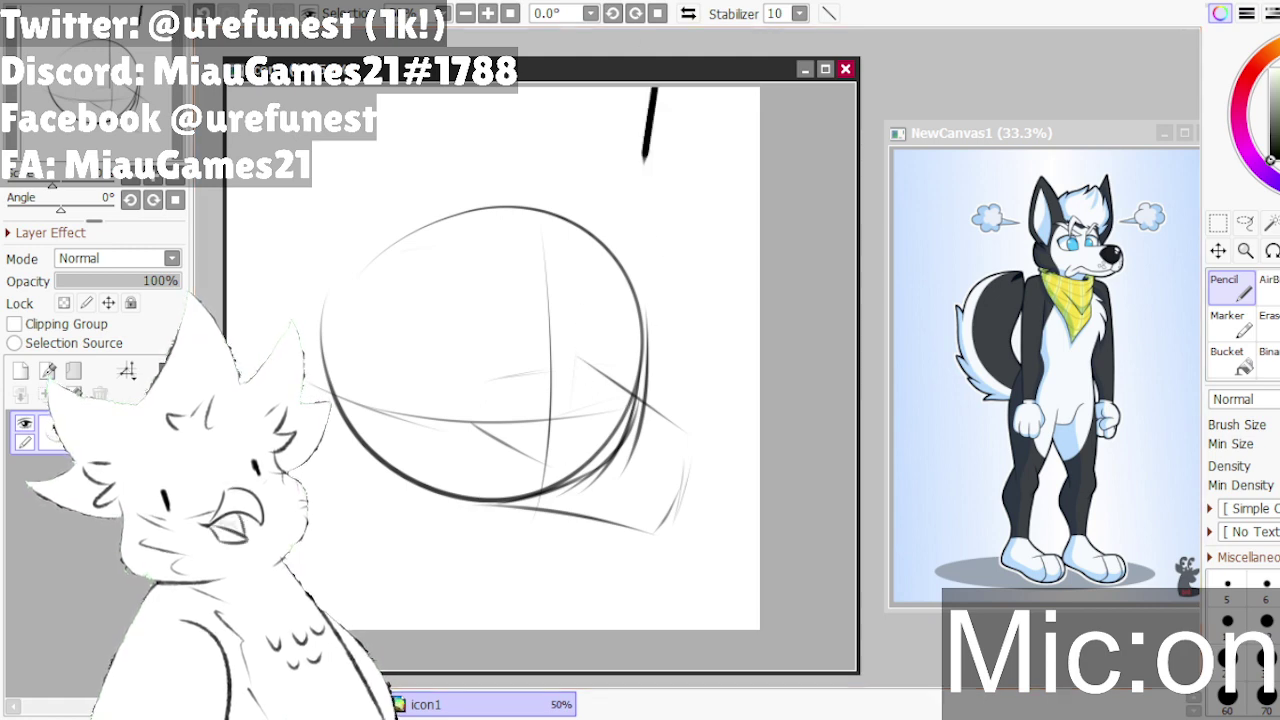
{"action": "scroll", "coordinate": [602, 212], "scroll_direction": "down", "scroll_amount": 1}
{"action": "key", "text": "ctrl+z"}
- Sketch the outline of a large pointed ear on the upper left of the head circle
{"action": "scroll", "coordinate": [526, 434], "scroll_direction": "down", "scroll_amount": 1}
{"action": "scroll", "coordinate": [500, 346], "scroll_direction": "up", "scroll_amount": 2}
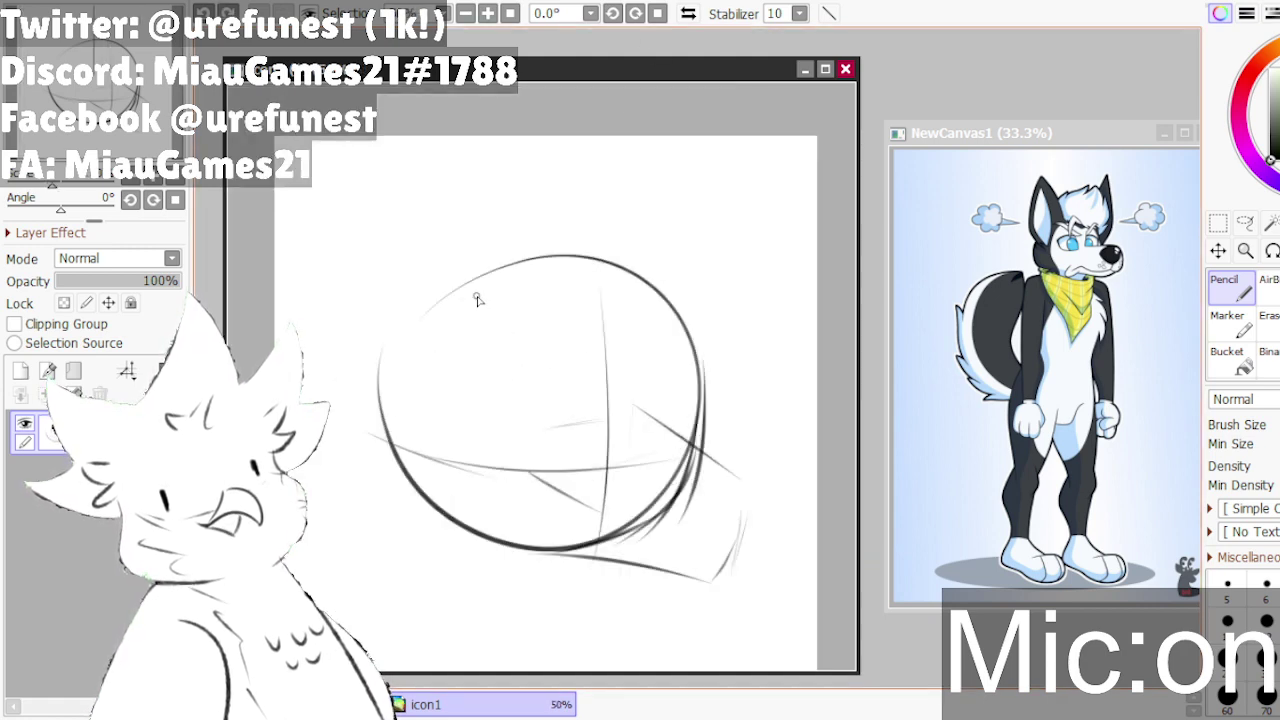
{"action": "scroll", "coordinate": [437, 317], "scroll_direction": "down", "scroll_amount": 1}
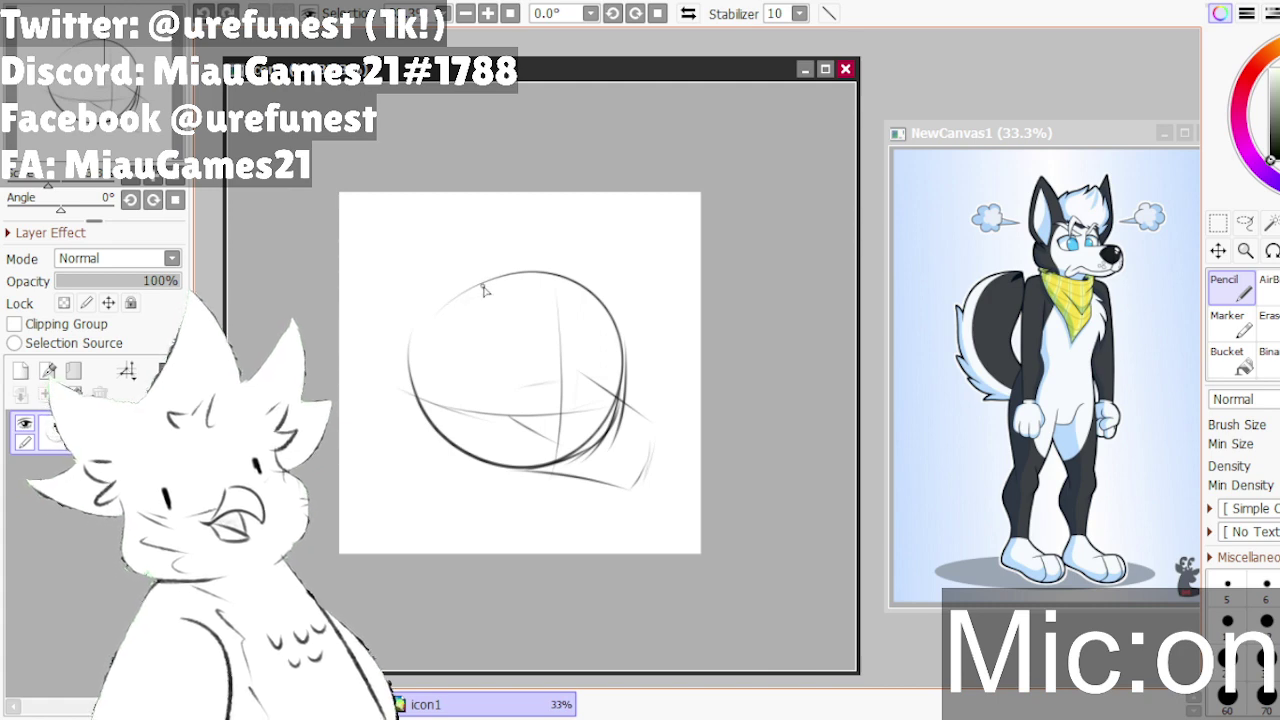
{"action": "left_click_drag", "start_coordinate": [474, 281], "coordinate": [372, 219]}
{"action": "key", "text": "ctrl+z"}
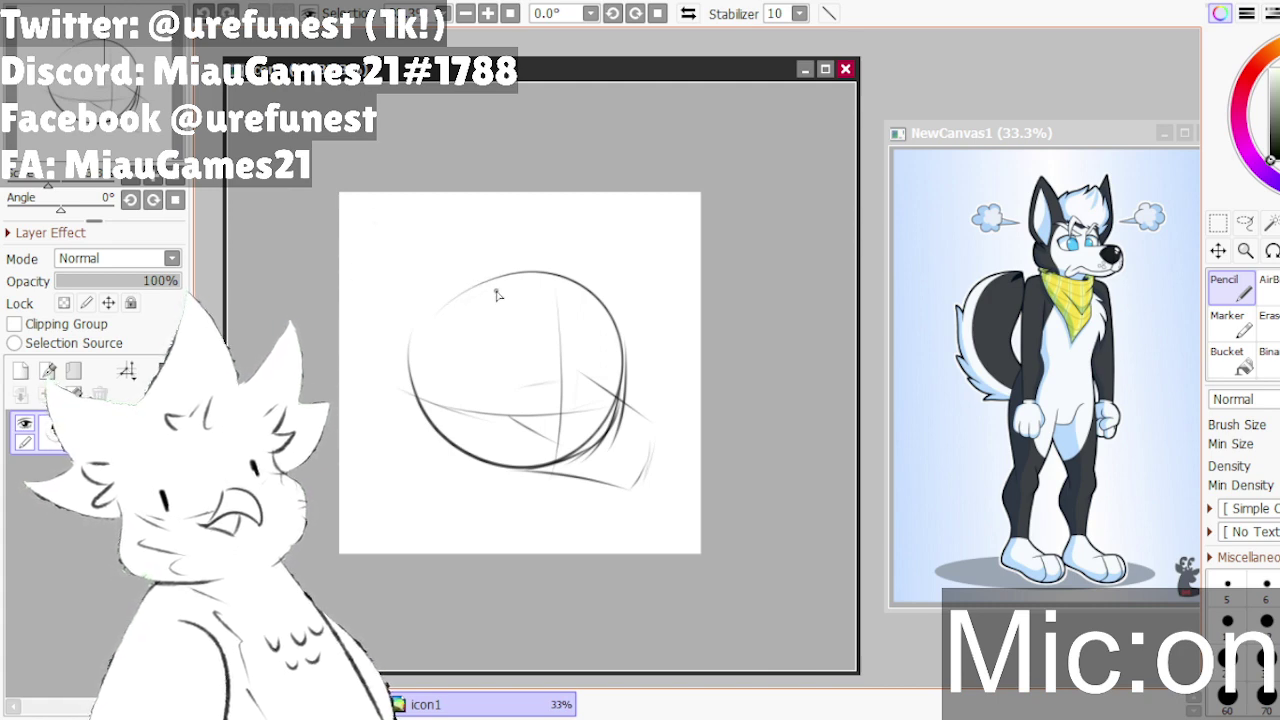
{"action": "mouse_move", "coordinate": [483, 282]}
{"action": "left_mouse_down"}
{"action": "mouse_move", "coordinate": [395, 250]}
{"action": "mouse_move", "coordinate": [387, 221]}
{"action": "mouse_move", "coordinate": [357, 327]}
{"action": "left_mouse_up"}
{"action": "left_click_drag", "start_coordinate": [371, 298], "coordinate": [396, 366]}
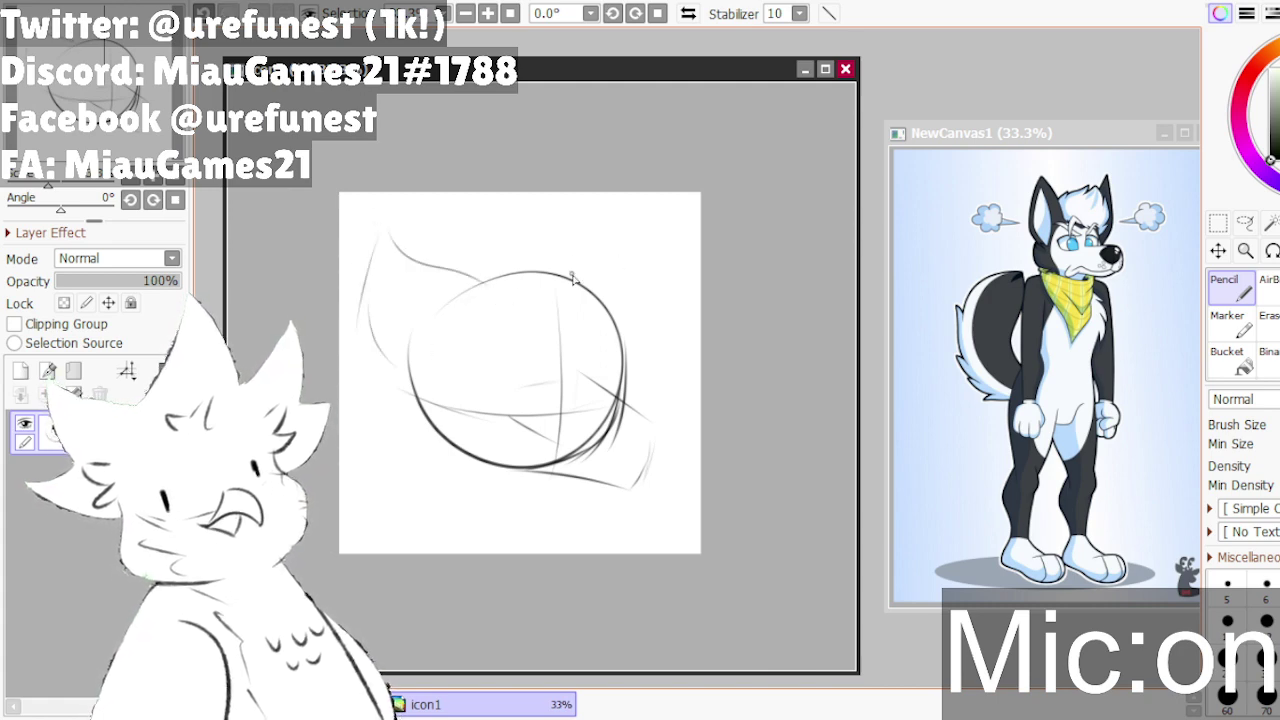
- Rough in the second ear on the head's upper right and a short curve inside the circle's right edge
{"action": "left_click_drag", "start_coordinate": [572, 270], "coordinate": [621, 242]}
{"action": "mouse_move", "coordinate": [657, 281]}
{"action": "left_mouse_down"}
{"action": "mouse_move", "coordinate": [617, 325]}
{"action": "mouse_move", "coordinate": [610, 392]}
{"action": "left_mouse_up"}
{"action": "key", "text": "ctrl+z"}
{"action": "left_click_drag", "start_coordinate": [611, 341], "coordinate": [615, 394]}
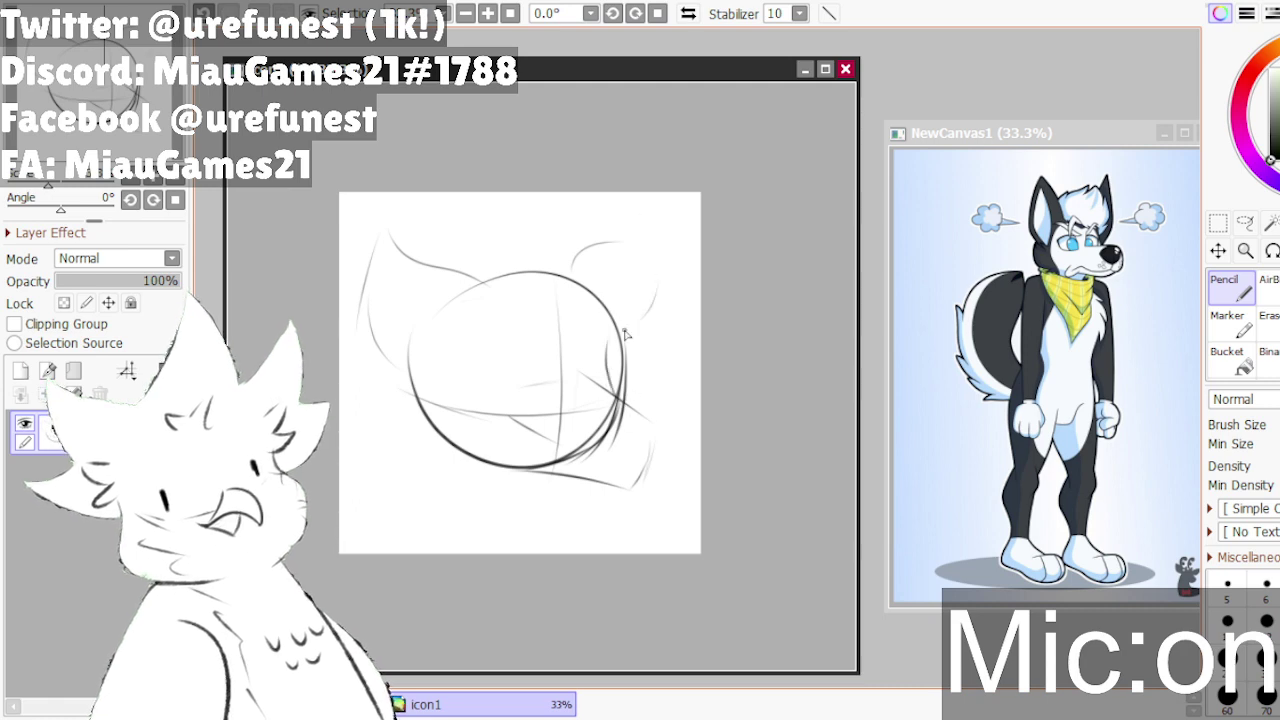
- Define the front end of the muzzle and sketch two short curved neck lines below the head
{"action": "scroll", "coordinate": [643, 420], "scroll_direction": "up", "scroll_amount": 1}
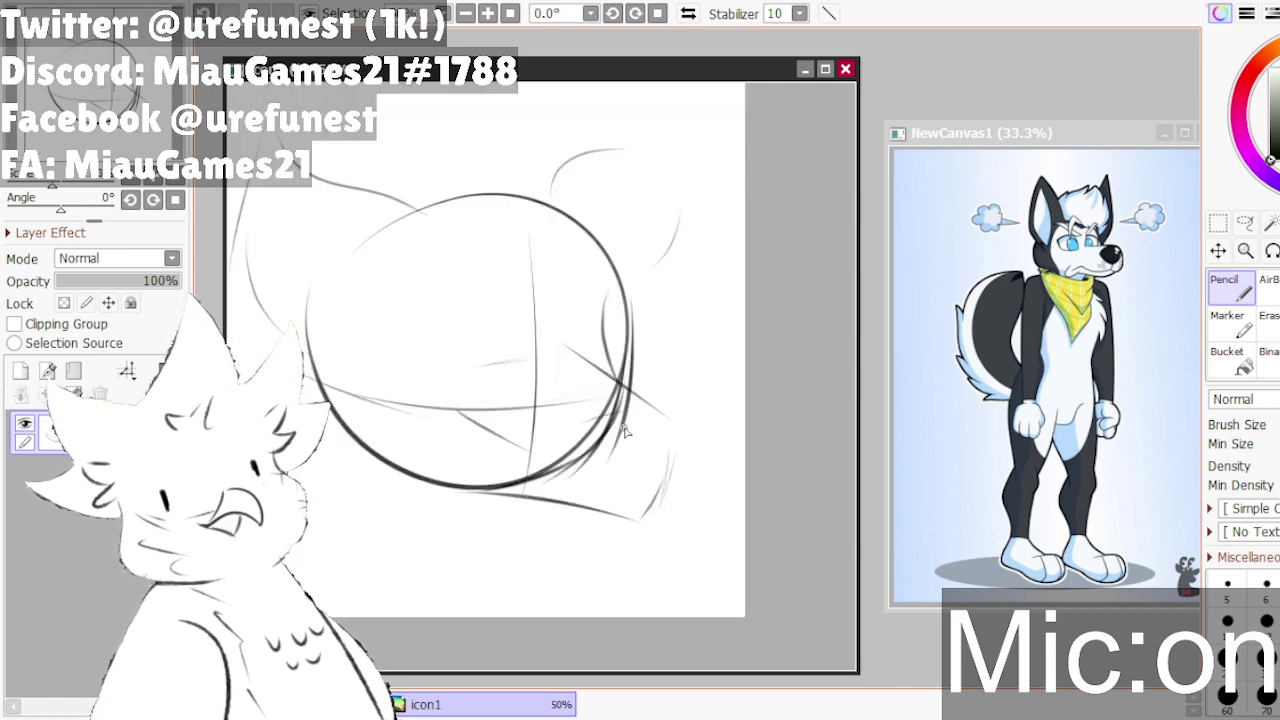
{"action": "mouse_move", "coordinate": [670, 435]}
{"action": "left_mouse_down"}
{"action": "mouse_move", "coordinate": [636, 482]}
{"action": "mouse_move", "coordinate": [673, 448]}
{"action": "mouse_move", "coordinate": [660, 510]}
{"action": "mouse_move", "coordinate": [603, 511]}
{"action": "left_mouse_up"}
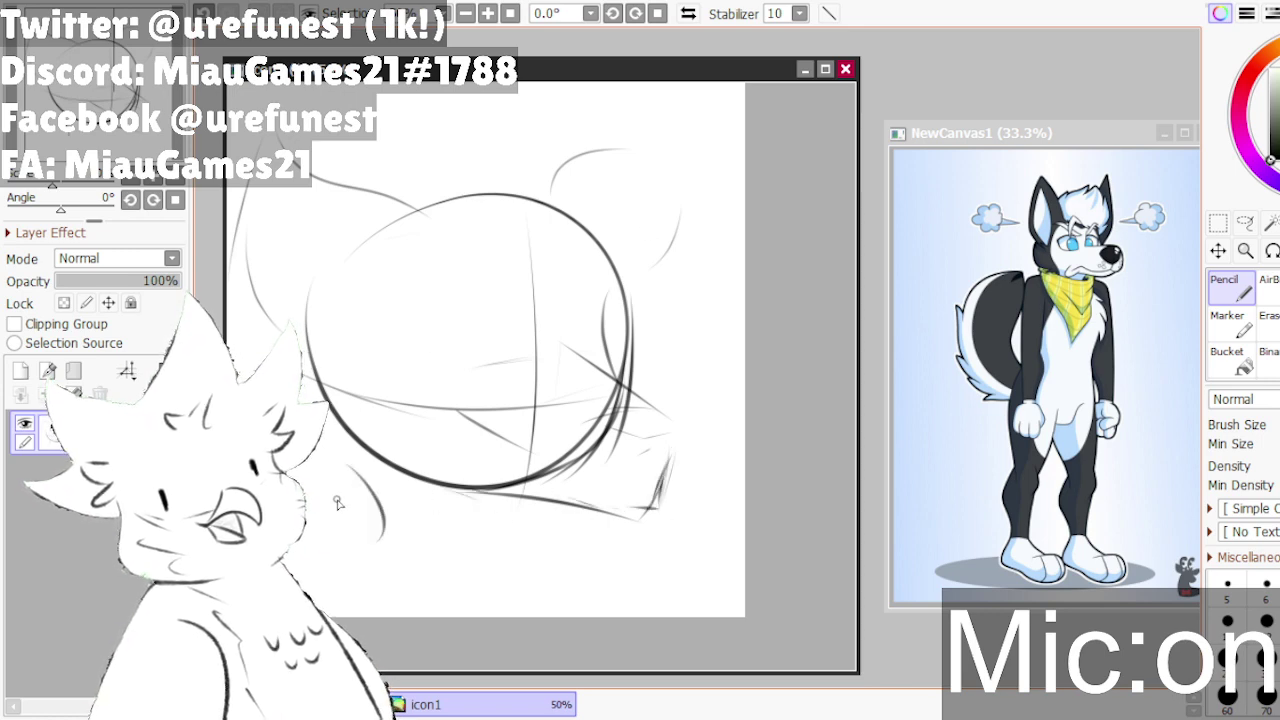
{"action": "left_click_drag", "start_coordinate": [370, 470], "coordinate": [375, 553]}
{"action": "left_click_drag", "start_coordinate": [546, 515], "coordinate": [540, 556]}
- Sketch the inner contour and fur strokes inside the left ear
{"action": "scroll", "coordinate": [533, 505], "scroll_direction": "down", "scroll_amount": 2}
{"action": "scroll", "coordinate": [440, 528], "scroll_direction": "up", "scroll_amount": 1}
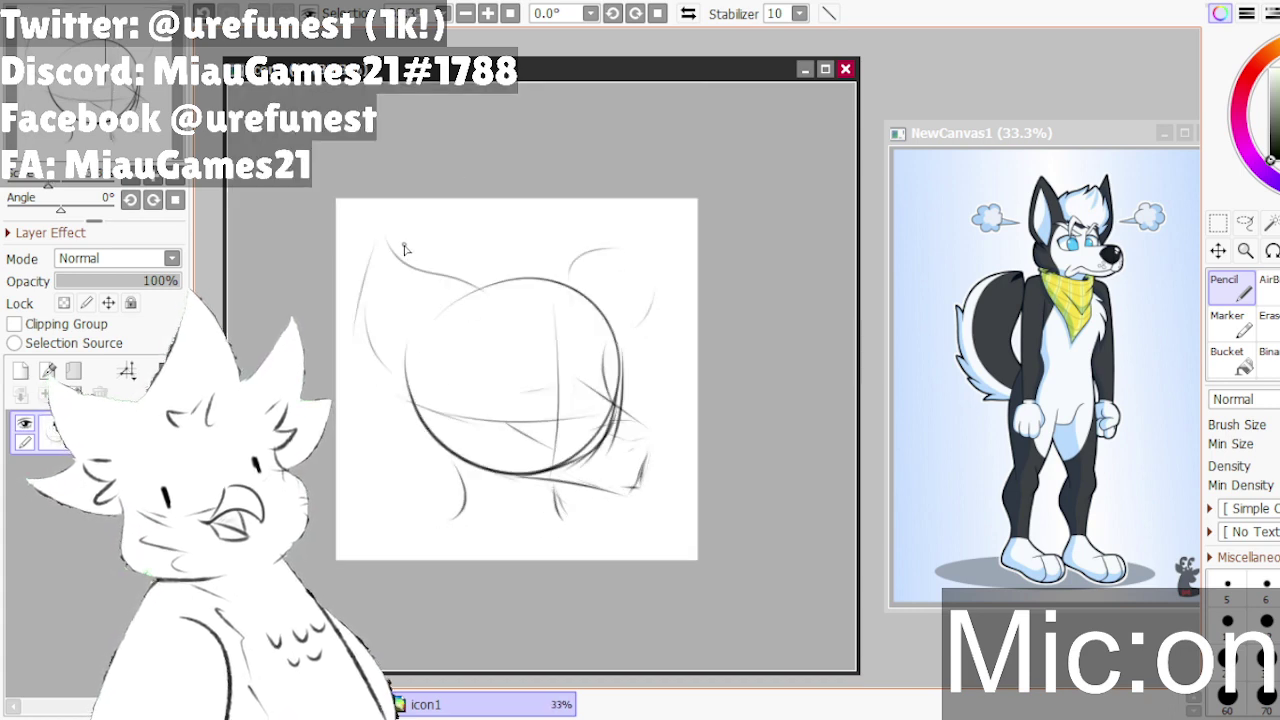
{"action": "scroll", "coordinate": [405, 250], "scroll_direction": "up", "scroll_amount": 1}
{"action": "left_click_drag", "start_coordinate": [440, 345], "coordinate": [360, 256]}
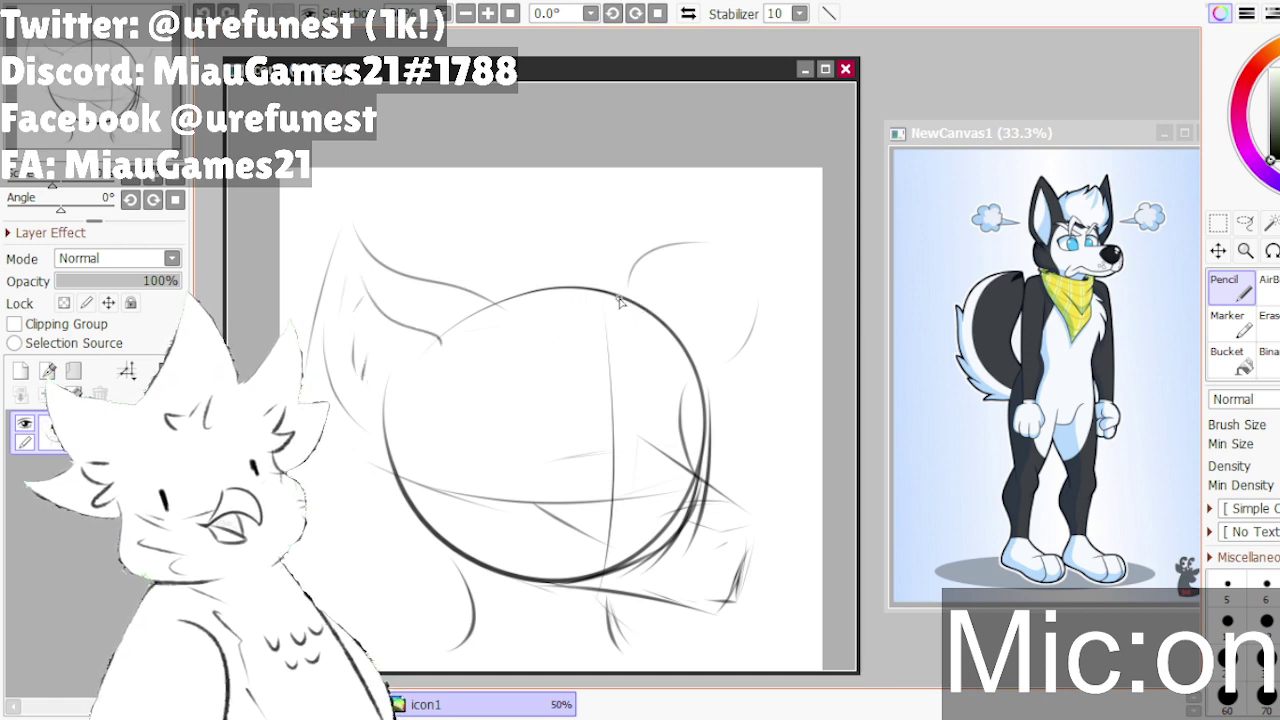
- Outline the right ear up to a pointed tip with inner fur strokes, and finish the left ear's tip and fur
{"action": "mouse_move", "coordinate": [612, 292]}
{"action": "left_mouse_down"}
{"action": "mouse_move", "coordinate": [718, 205]}
{"action": "mouse_move", "coordinate": [736, 336]}
{"action": "left_mouse_up"}
{"action": "left_click_drag", "start_coordinate": [729, 292], "coordinate": [692, 386]}
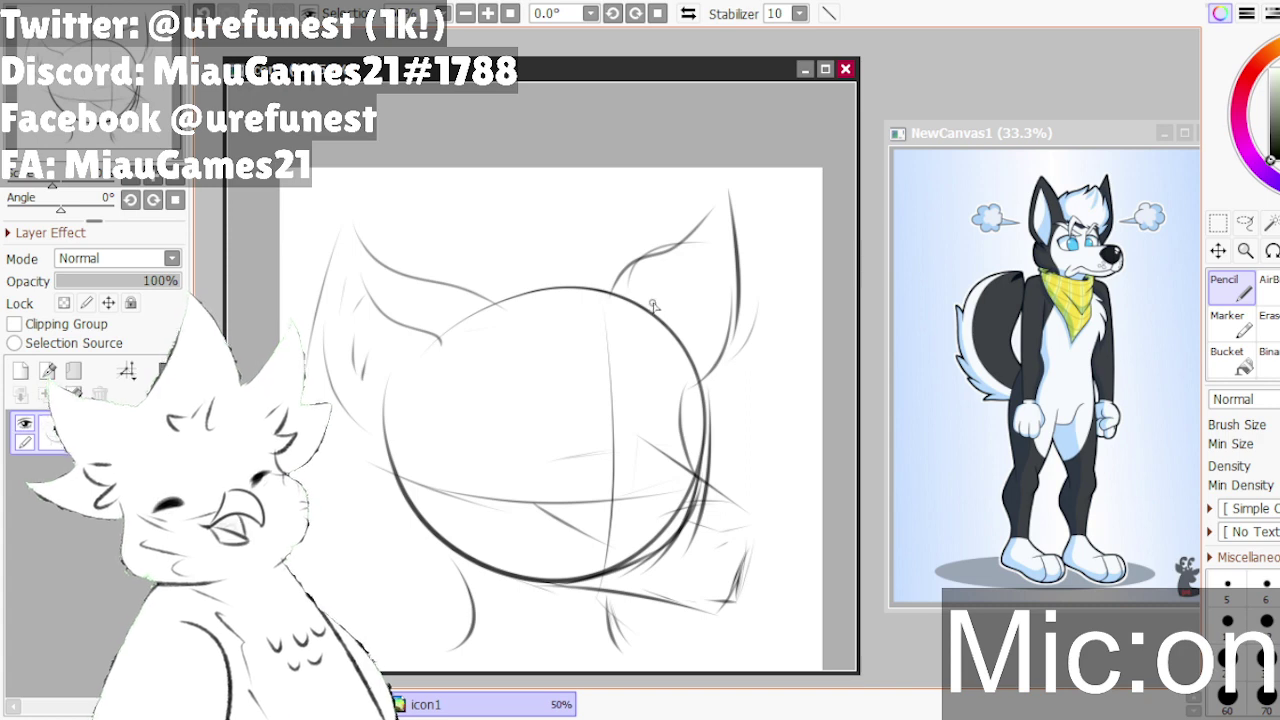
{"action": "left_click_drag", "start_coordinate": [655, 295], "coordinate": [667, 281]}
{"action": "mouse_move", "coordinate": [678, 285]}
{"action": "left_mouse_down"}
{"action": "mouse_move", "coordinate": [722, 225]}
{"action": "mouse_move", "coordinate": [707, 305]}
{"action": "left_mouse_up"}
{"action": "left_click_drag", "start_coordinate": [718, 279], "coordinate": [698, 342]}
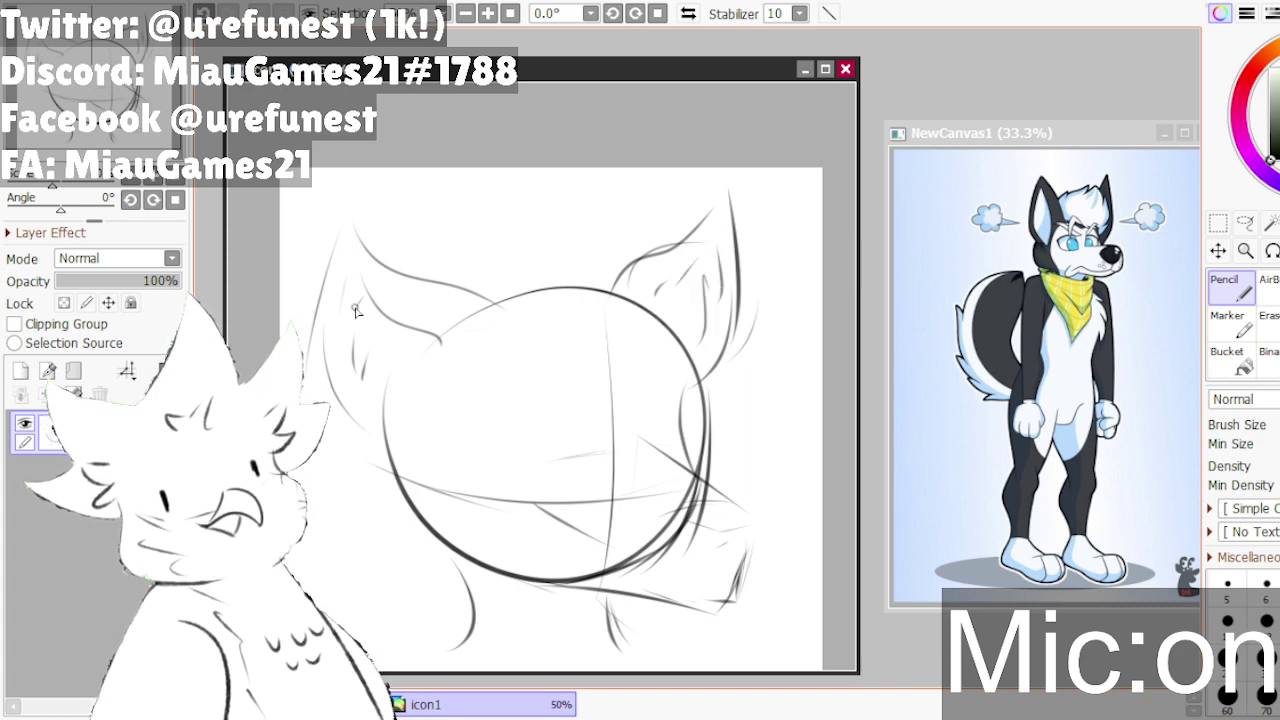
{"action": "mouse_move", "coordinate": [369, 285]}
{"action": "left_mouse_down"}
{"action": "mouse_move", "coordinate": [350, 242]}
{"action": "mouse_move", "coordinate": [344, 343]}
{"action": "mouse_move", "coordinate": [354, 302]}
{"action": "mouse_move", "coordinate": [370, 385]}
{"action": "mouse_move", "coordinate": [372, 234]}
{"action": "mouse_move", "coordinate": [336, 246]}
{"action": "left_mouse_up"}
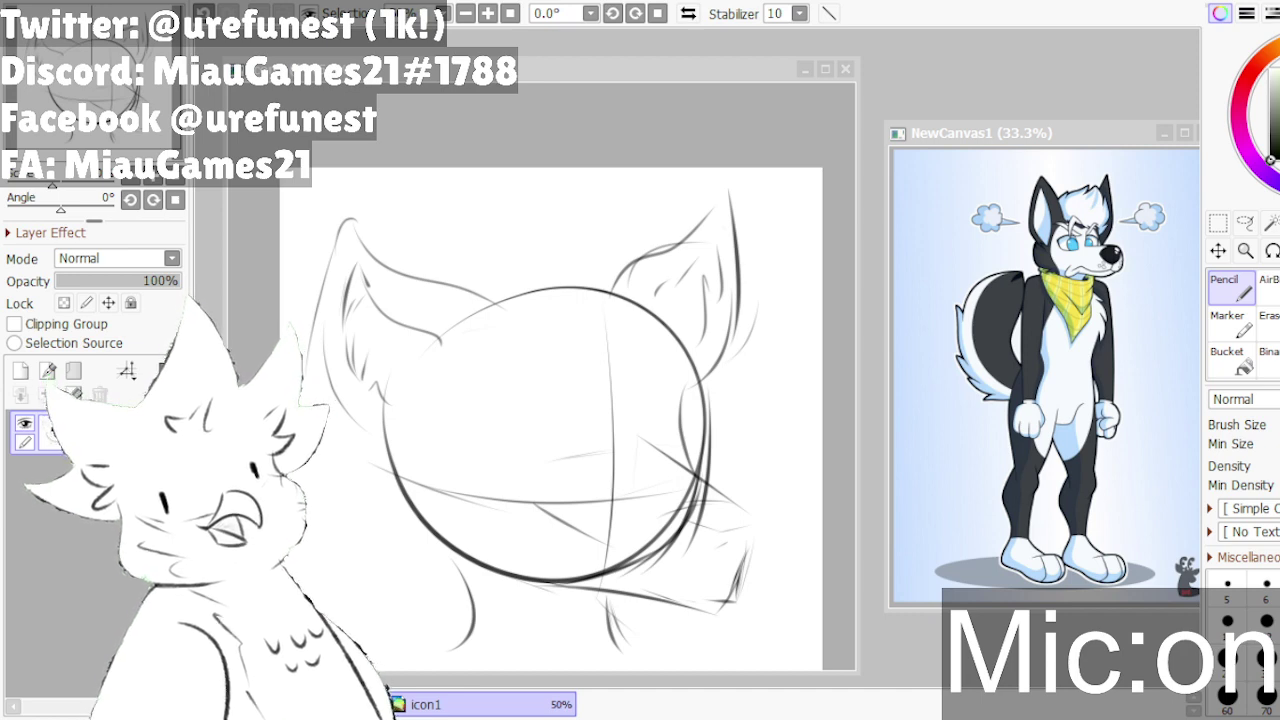
- Sketch a curved line across the base of the neck and jagged fur strokes on the neck's left side
{"action": "key", "text": "alt+Tab"}
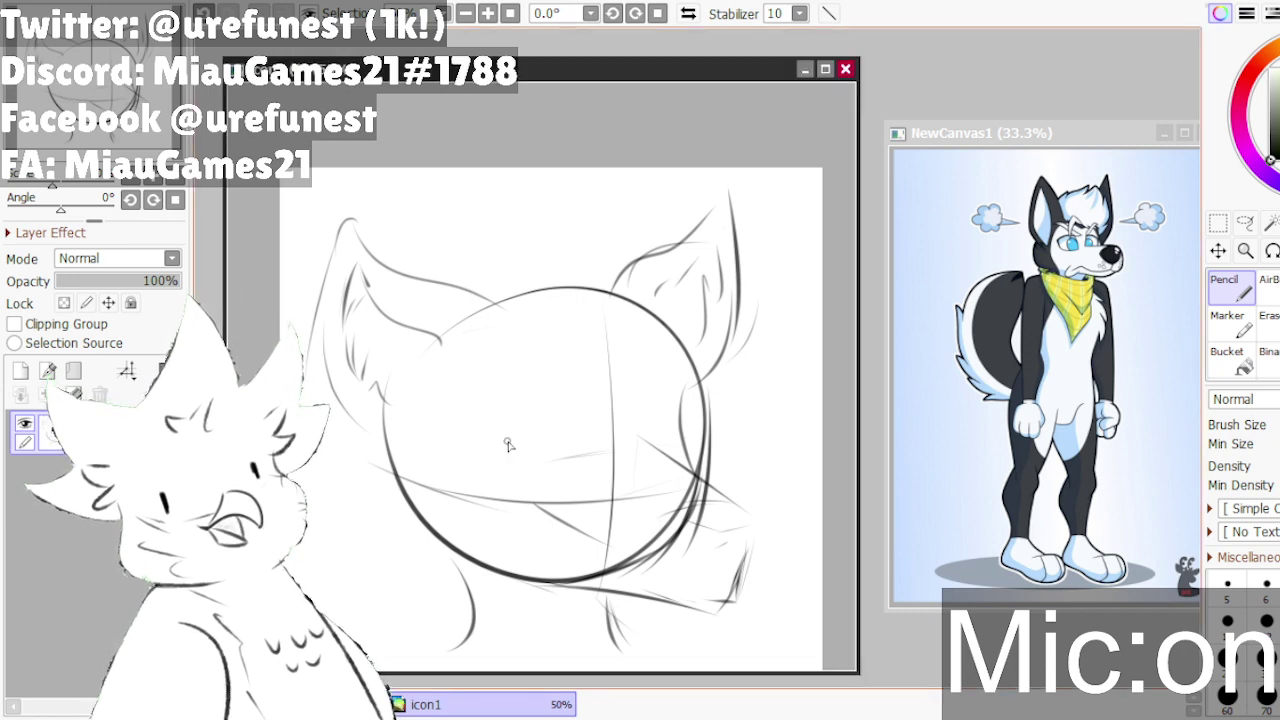
{"action": "scroll", "coordinate": [416, 661], "scroll_direction": "down", "scroll_amount": 1}
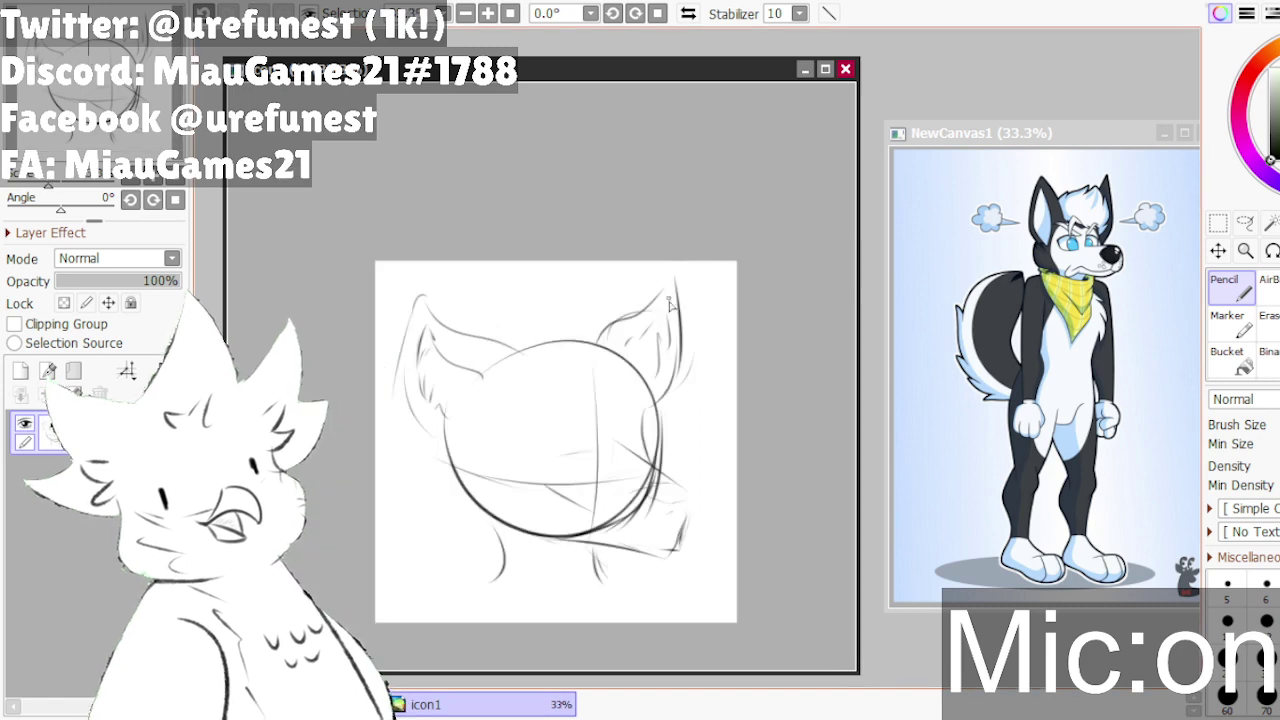
{"action": "scroll", "coordinate": [539, 593], "scroll_direction": "up", "scroll_amount": 1}
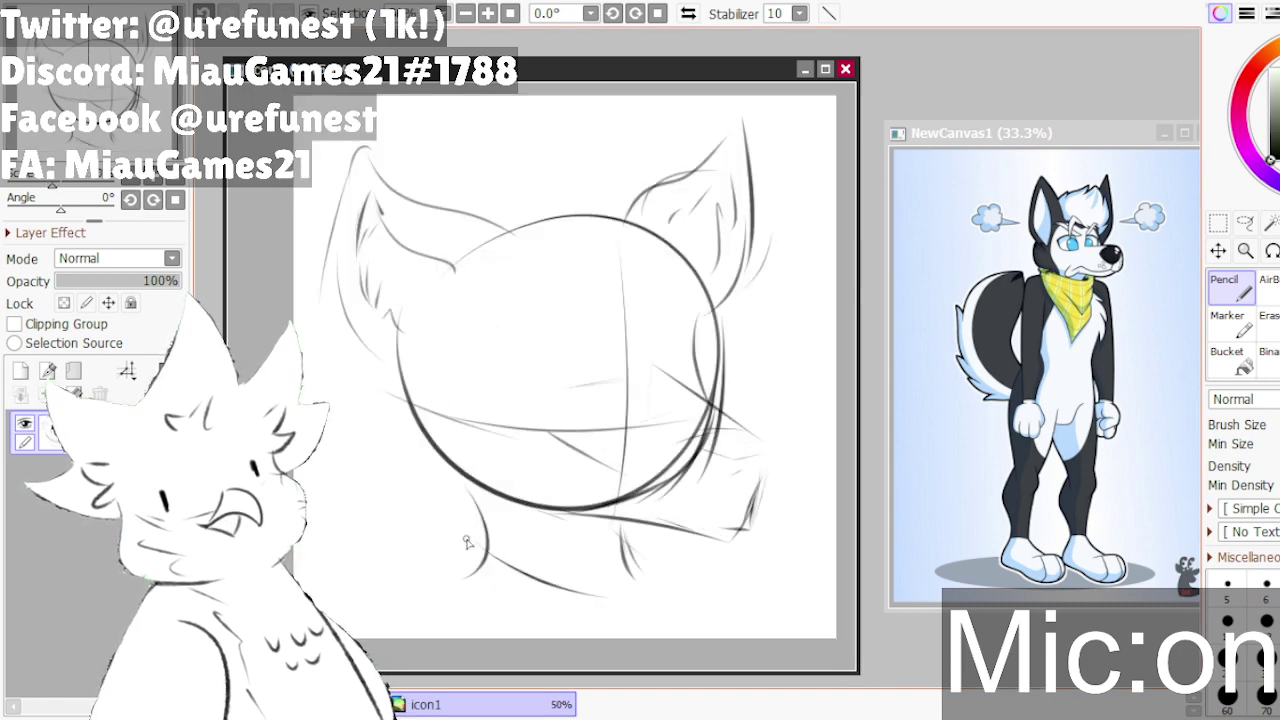
{"action": "left_click_drag", "start_coordinate": [488, 549], "coordinate": [448, 530]}
{"action": "mouse_move", "coordinate": [436, 547]}
{"action": "left_mouse_down"}
{"action": "mouse_move", "coordinate": [452, 603]}
{"action": "mouse_move", "coordinate": [449, 589]}
{"action": "mouse_move", "coordinate": [426, 631]}
{"action": "left_mouse_up"}
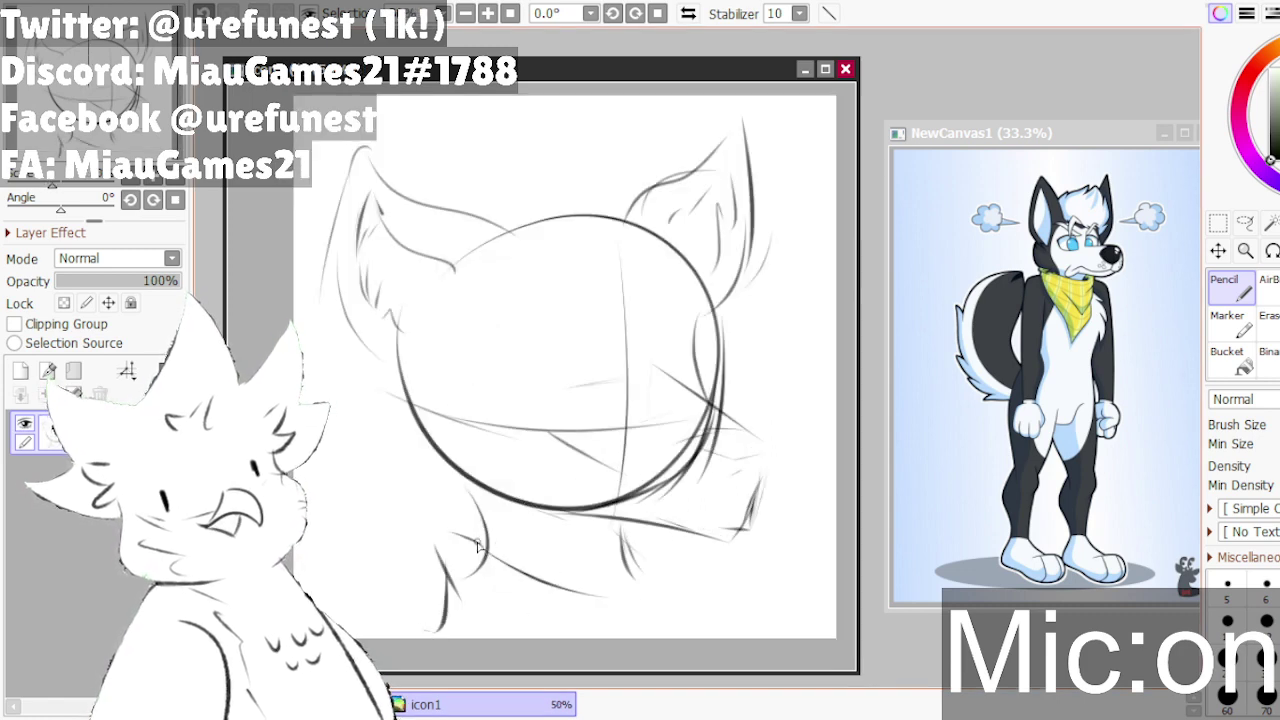
- Add jagged fur strokes on the right side of the neck and a shoulder line at the canvas's lower left
{"action": "mouse_move", "coordinate": [622, 531]}
{"action": "left_mouse_down"}
{"action": "mouse_move", "coordinate": [676, 547]}
{"action": "mouse_move", "coordinate": [670, 590]}
{"action": "mouse_move", "coordinate": [694, 614]}
{"action": "left_mouse_up"}
{"action": "left_click_drag", "start_coordinate": [694, 616], "coordinate": [672, 636]}
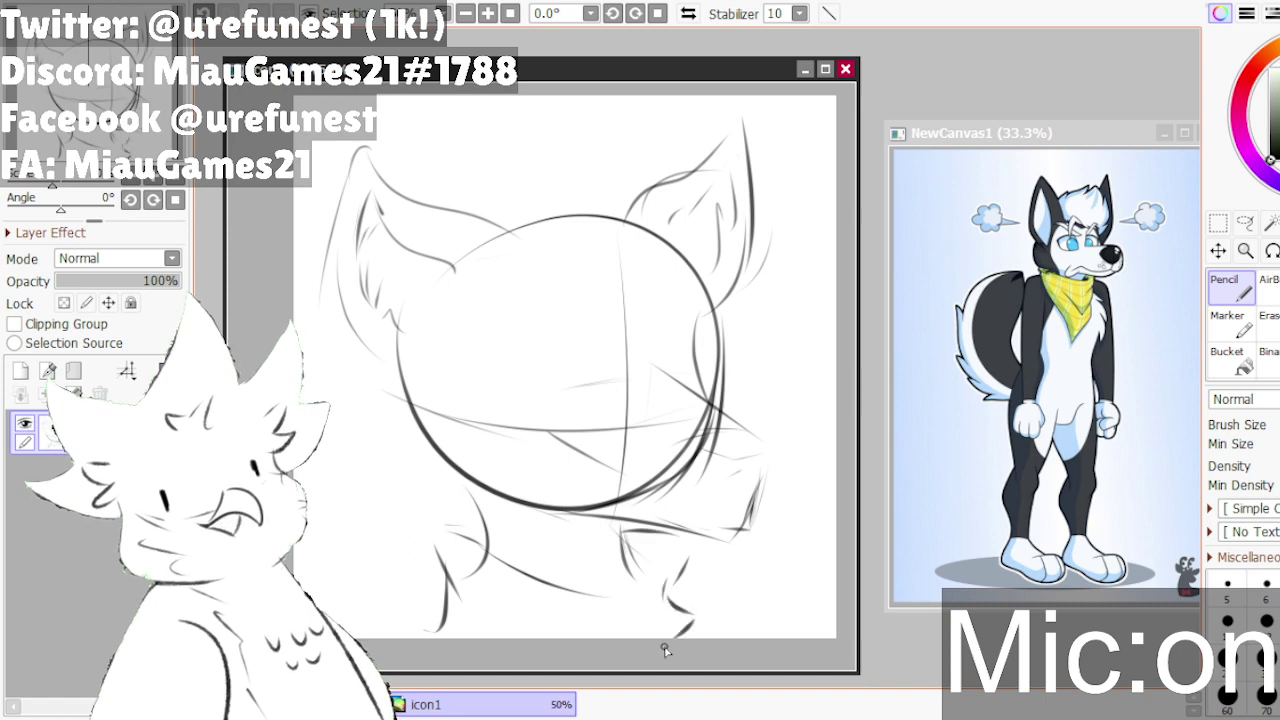
{"action": "scroll", "coordinate": [669, 585], "scroll_direction": "down", "scroll_amount": 2}
{"action": "scroll", "coordinate": [689, 614], "scroll_direction": "up", "scroll_amount": 2}
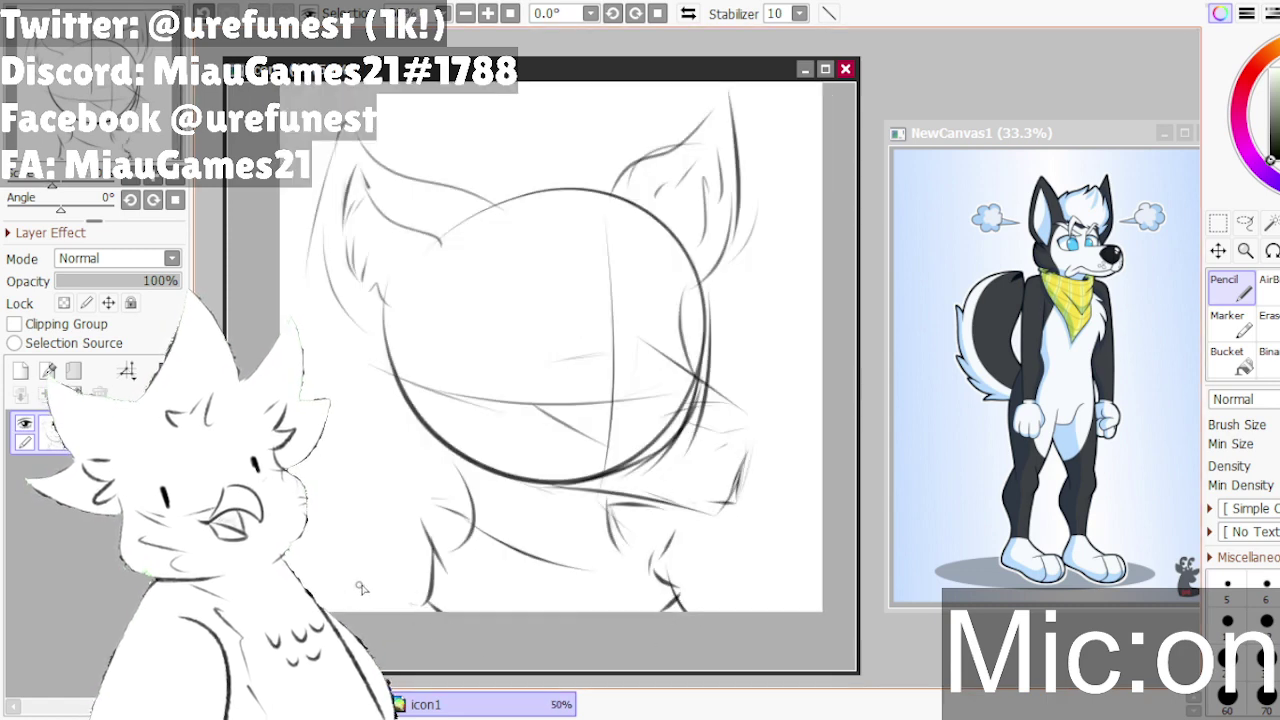
{"action": "scroll", "coordinate": [427, 600], "scroll_direction": "up", "scroll_amount": 1}
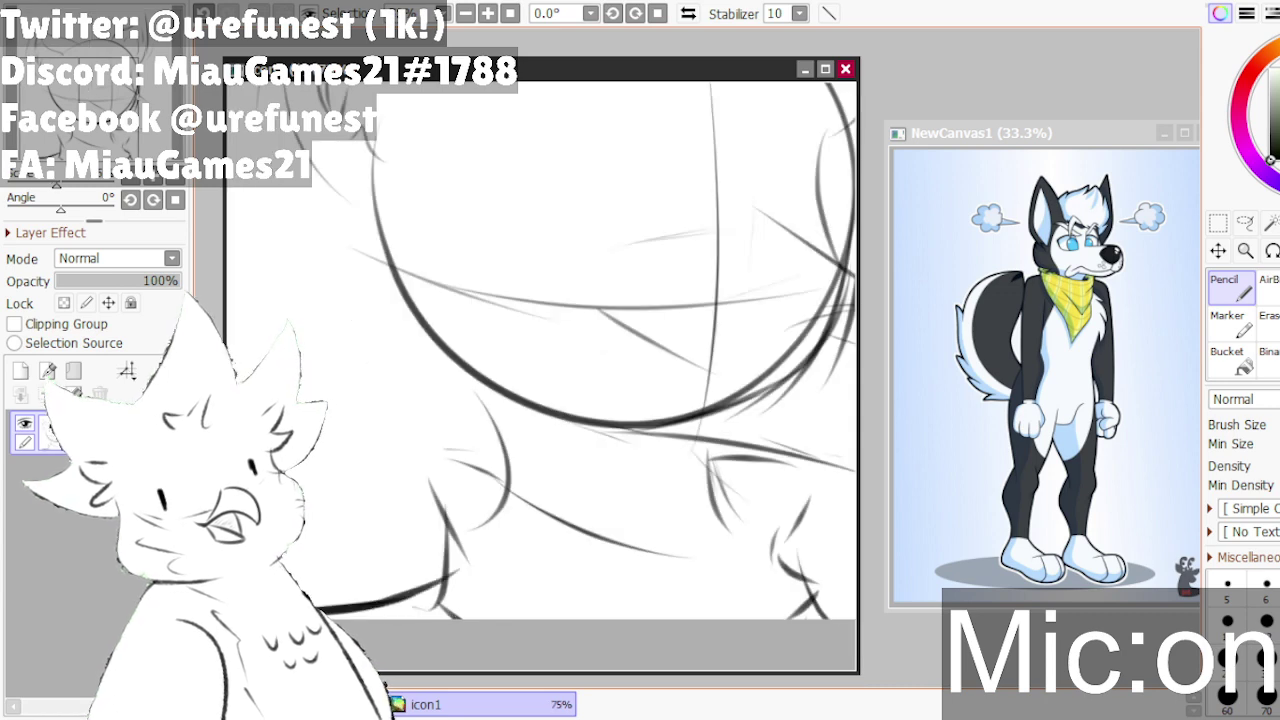
{"action": "scroll", "coordinate": [405, 605], "scroll_direction": "down", "scroll_amount": 1}
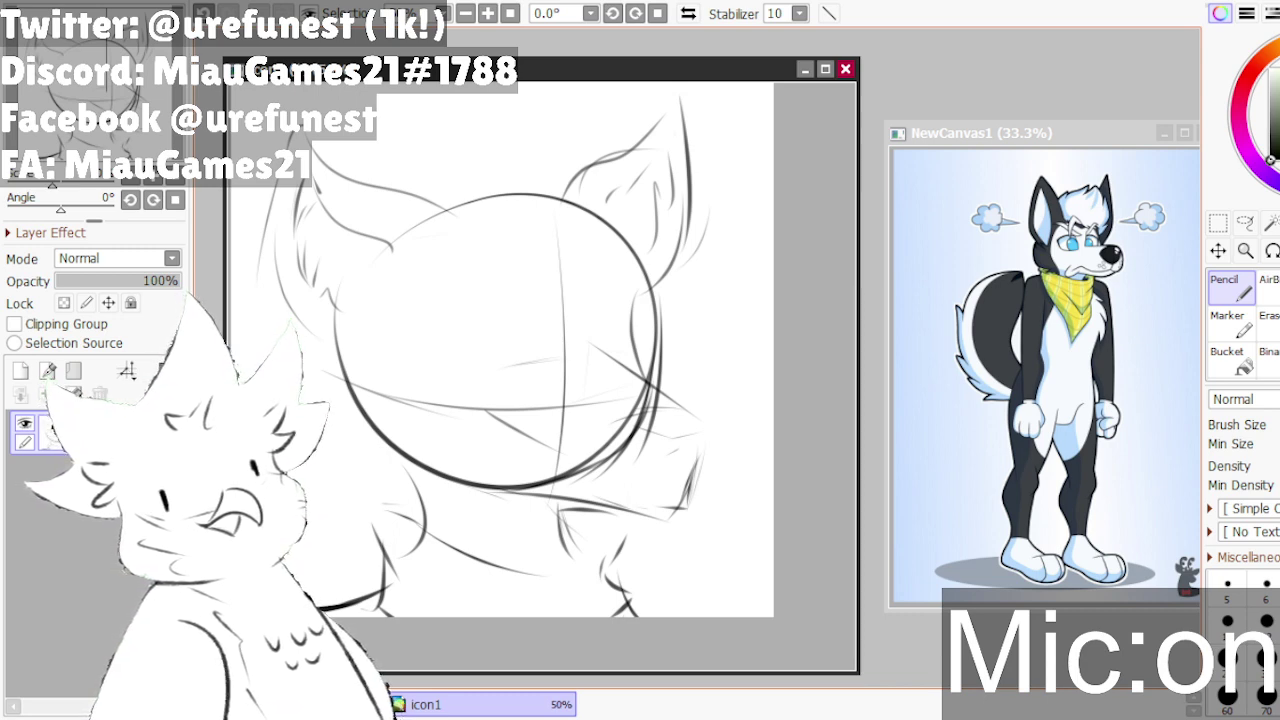
- Sketch a curved edge and a slanted fold stroke on the right side of the neck, just below the jaw
{"action": "left_click", "coordinate": [424, 700]}
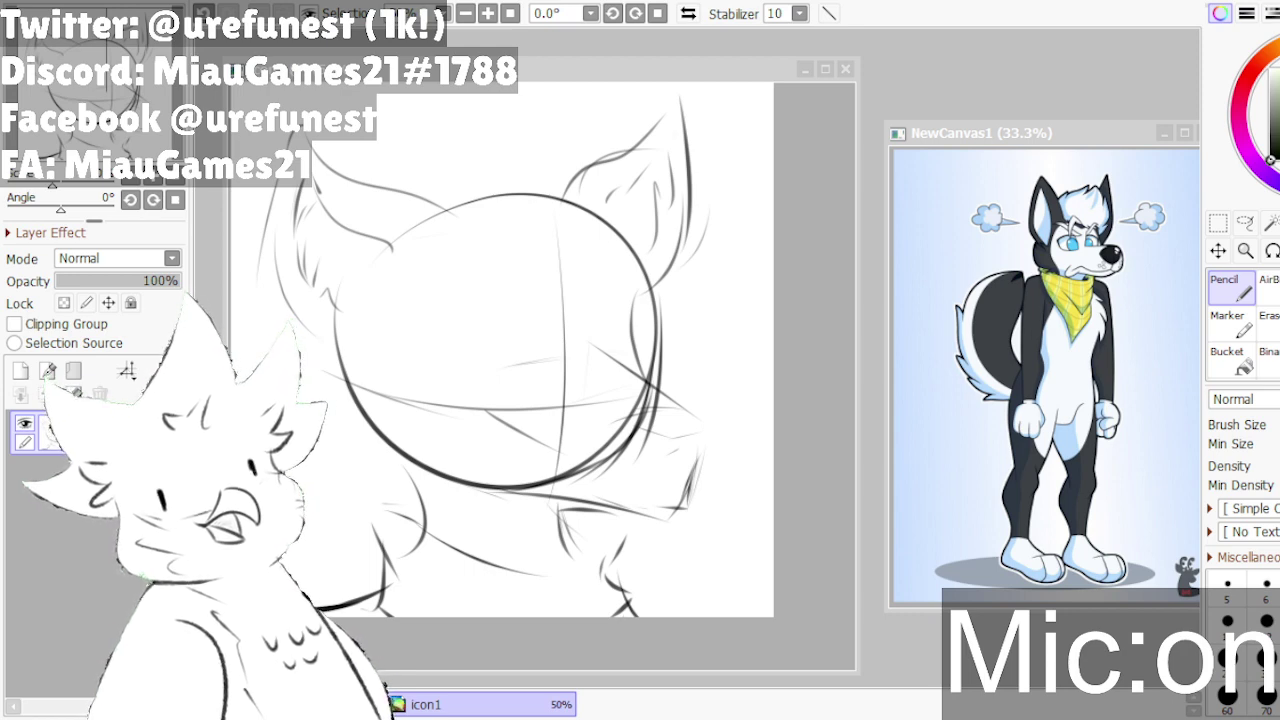
{"action": "left_click", "coordinate": [385, 653]}
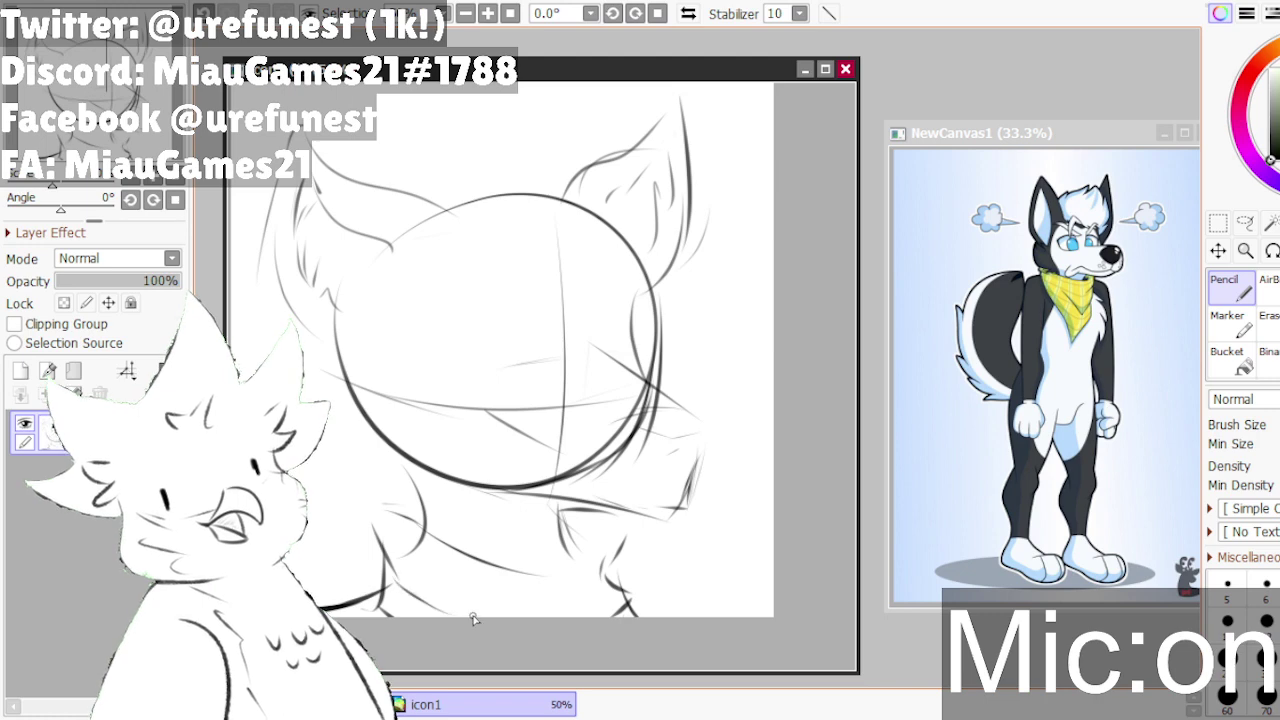
{"action": "scroll", "coordinate": [582, 568], "scroll_direction": "up", "scroll_amount": 1}
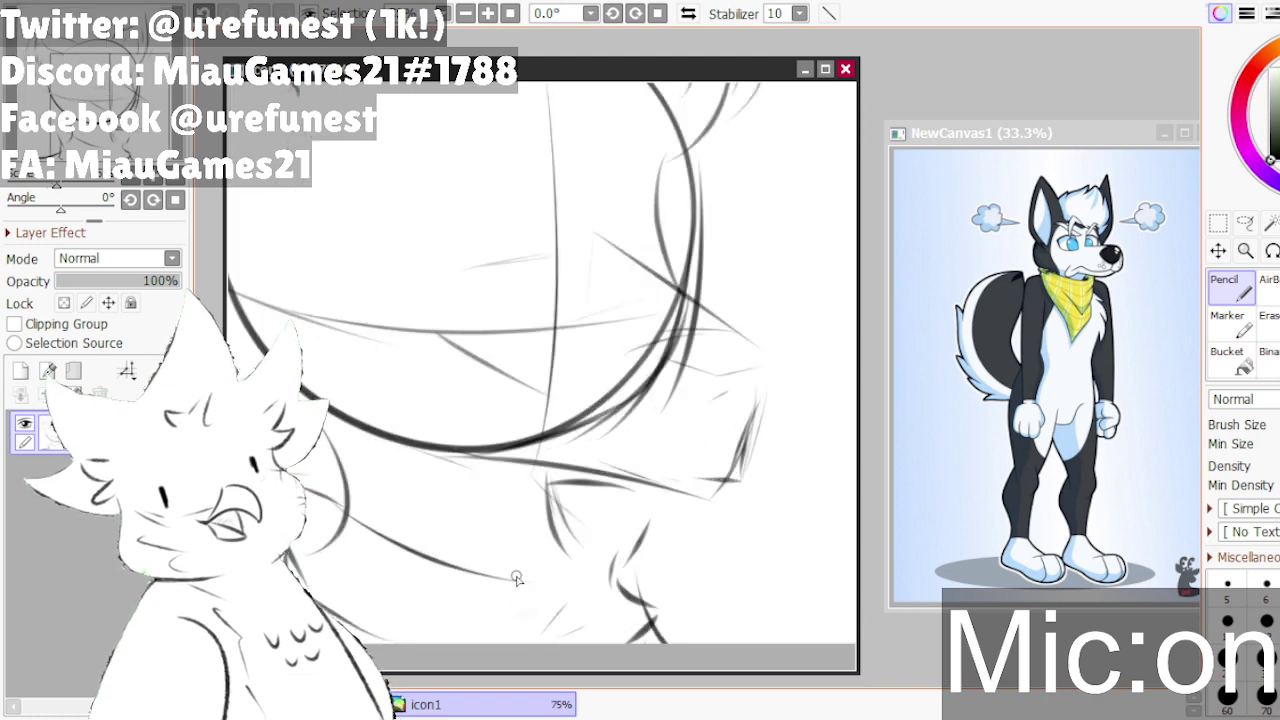
{"action": "mouse_move", "coordinate": [514, 577]}
{"action": "left_mouse_down"}
{"action": "mouse_move", "coordinate": [604, 521]}
{"action": "mouse_move", "coordinate": [646, 524]}
{"action": "left_mouse_up"}
{"action": "key", "text": "ctrl+z"}
{"action": "mouse_move", "coordinate": [542, 496]}
{"action": "left_mouse_down"}
{"action": "mouse_move", "coordinate": [644, 503]}
{"action": "mouse_move", "coordinate": [628, 537]}
{"action": "left_mouse_up"}
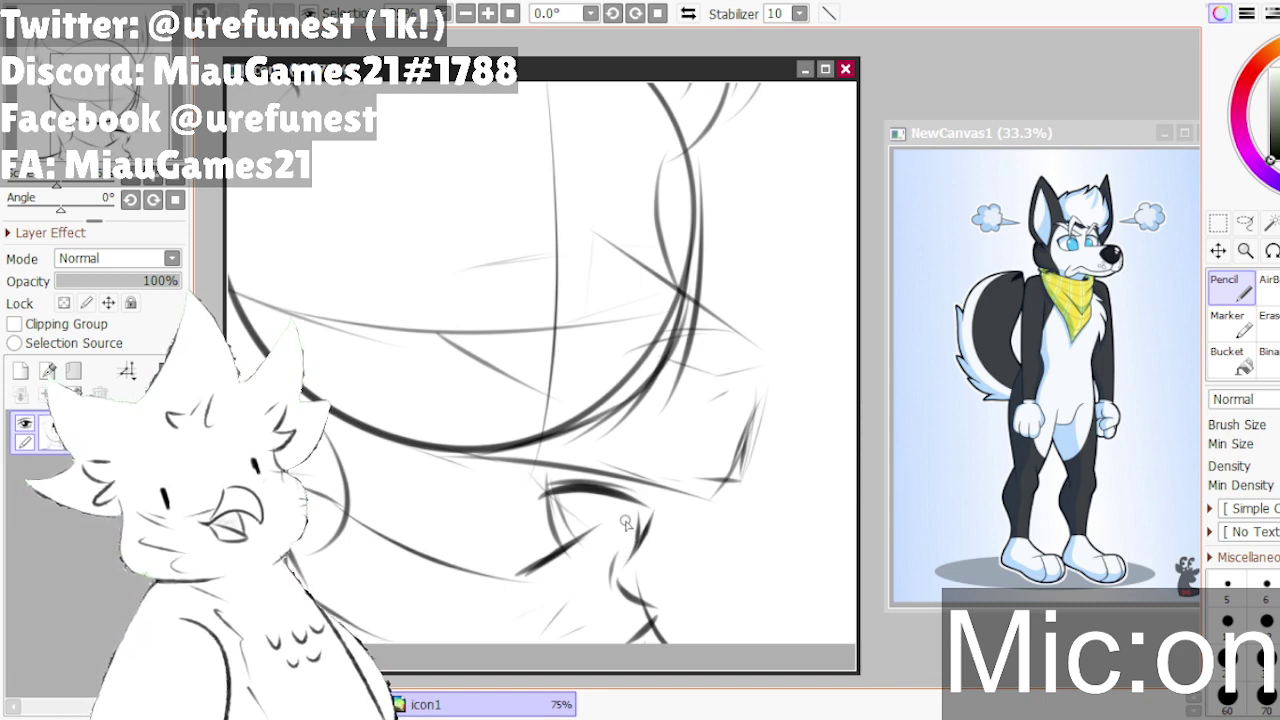
{"action": "scroll", "coordinate": [626, 524], "scroll_direction": "down", "scroll_amount": 1}
{"action": "scroll", "coordinate": [626, 524], "scroll_direction": "up", "scroll_amount": 1}
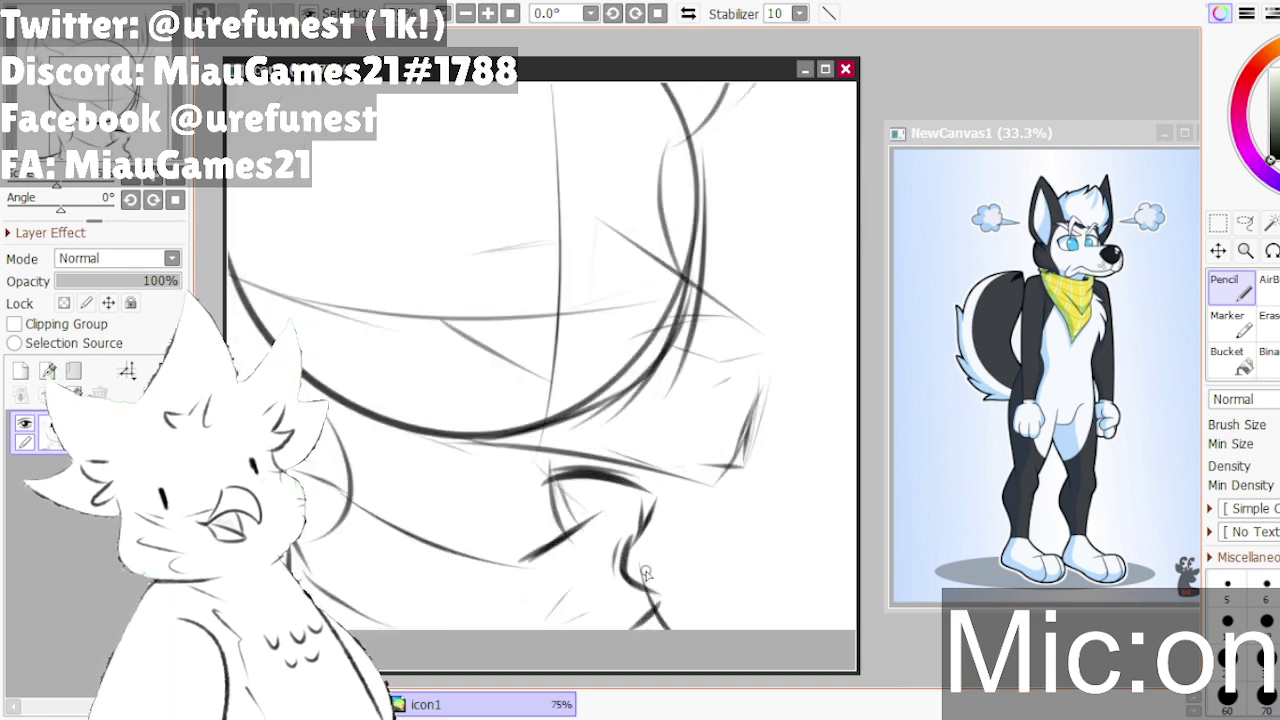
- Sketch curved fold strokes on the left side of the neck, above the shoulder line
{"action": "scroll", "coordinate": [615, 535], "scroll_direction": "down", "scroll_amount": 1}
{"action": "scroll", "coordinate": [598, 485], "scroll_direction": "up", "scroll_amount": 1}
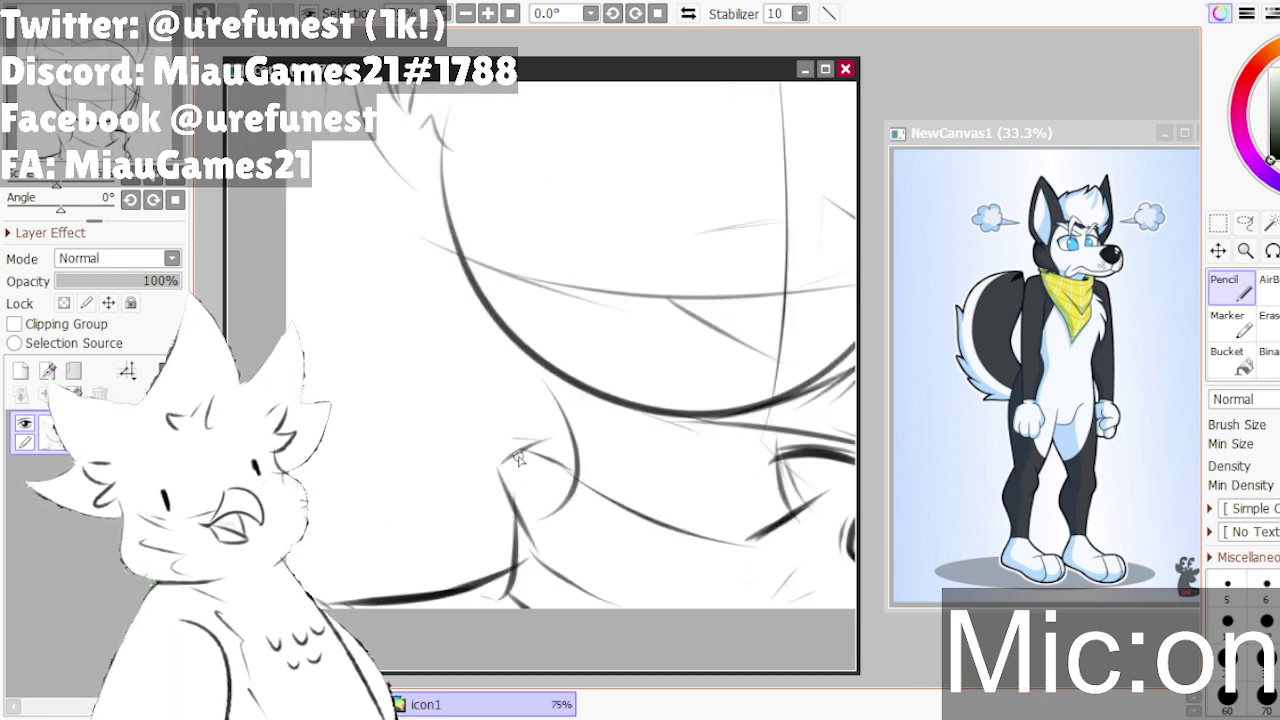
{"action": "scroll", "coordinate": [555, 480], "scroll_direction": "up", "scroll_amount": 1}
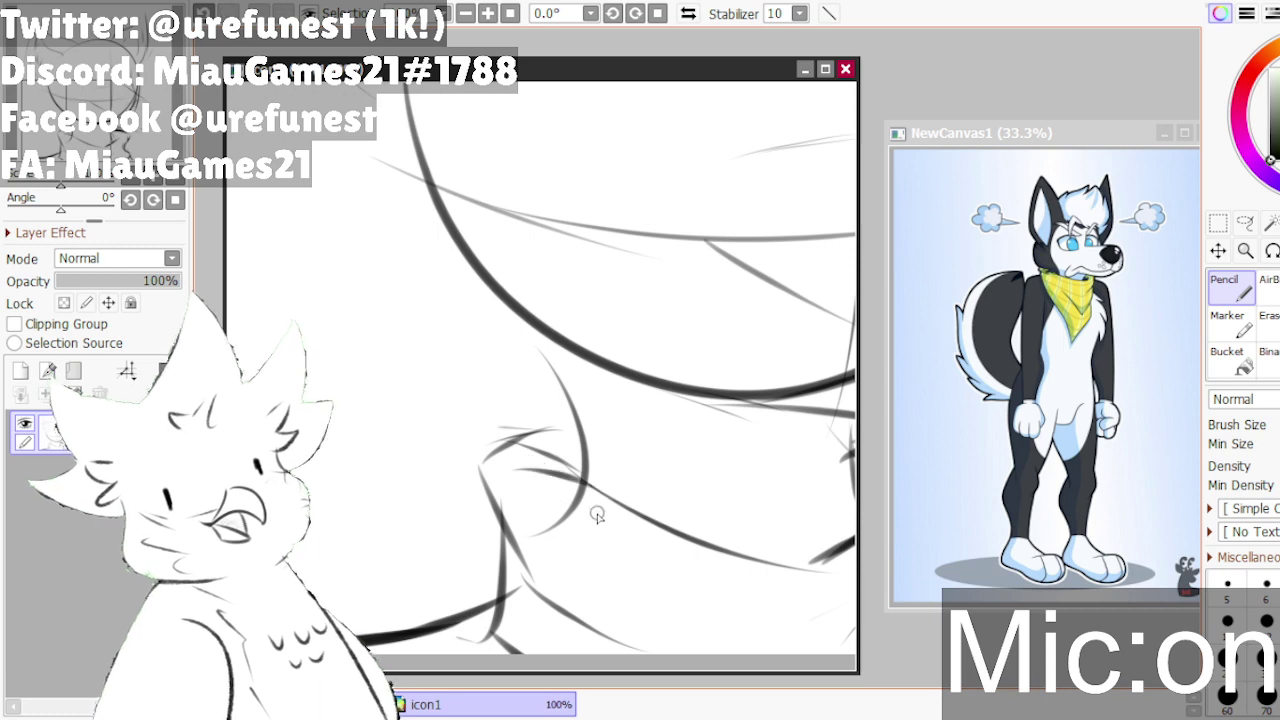
{"action": "scroll", "coordinate": [572, 448], "scroll_direction": "down", "scroll_amount": 2}
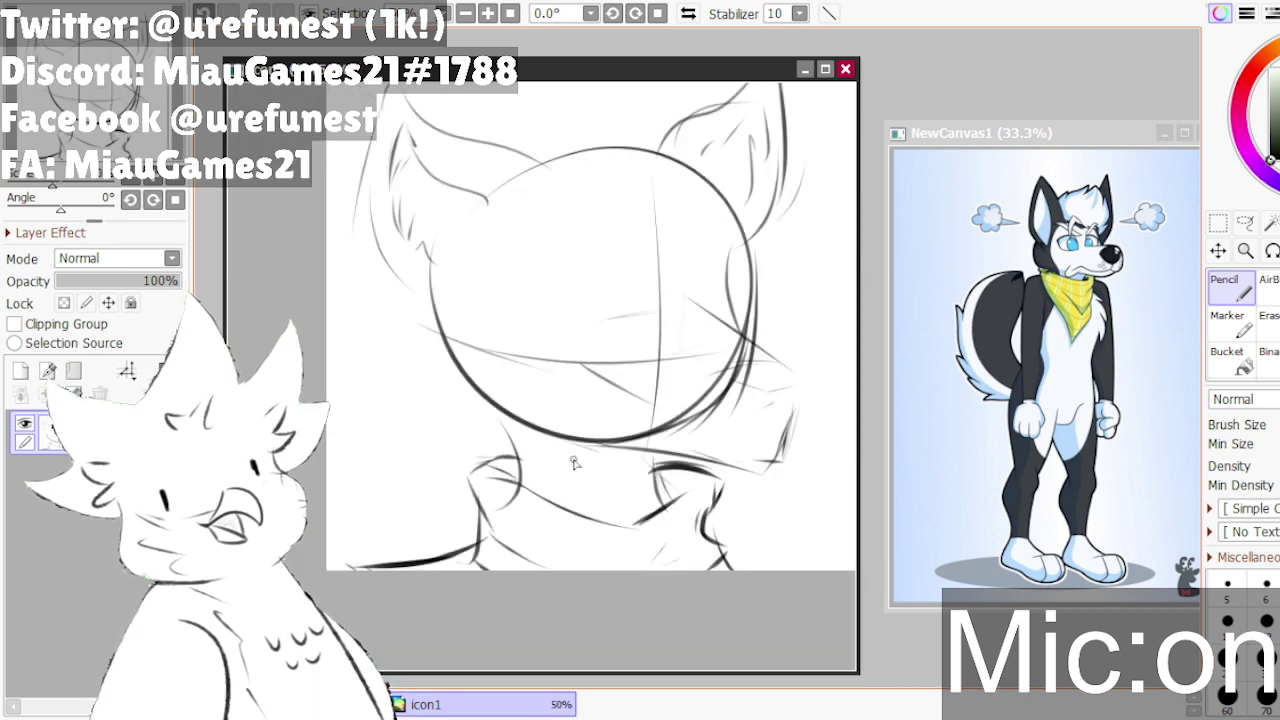
{"action": "scroll", "coordinate": [560, 455], "scroll_direction": "up", "scroll_amount": 2}
{"action": "scroll", "coordinate": [480, 440], "scroll_direction": "down", "scroll_amount": 2}
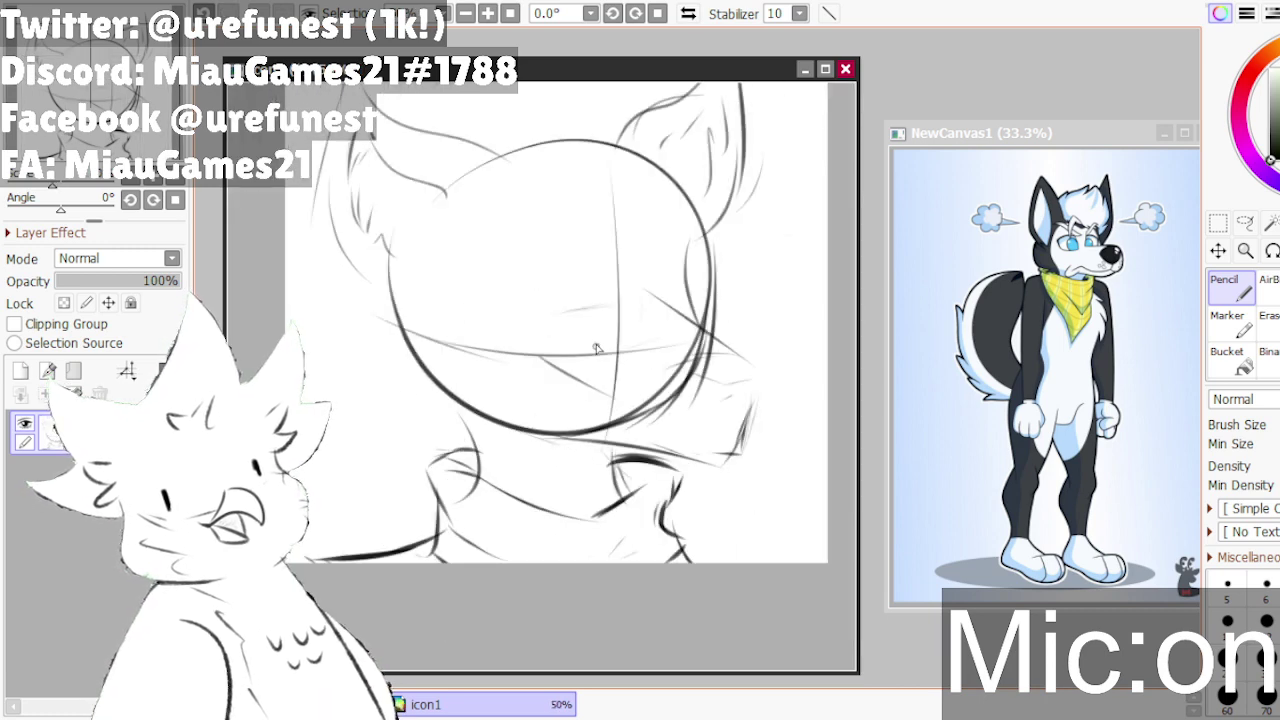
- Sketch the cheek line from the left ear's base down to the jaw, and a small pointed fold on the neck
{"action": "scroll", "coordinate": [396, 366], "scroll_direction": "up", "scroll_amount": 1}
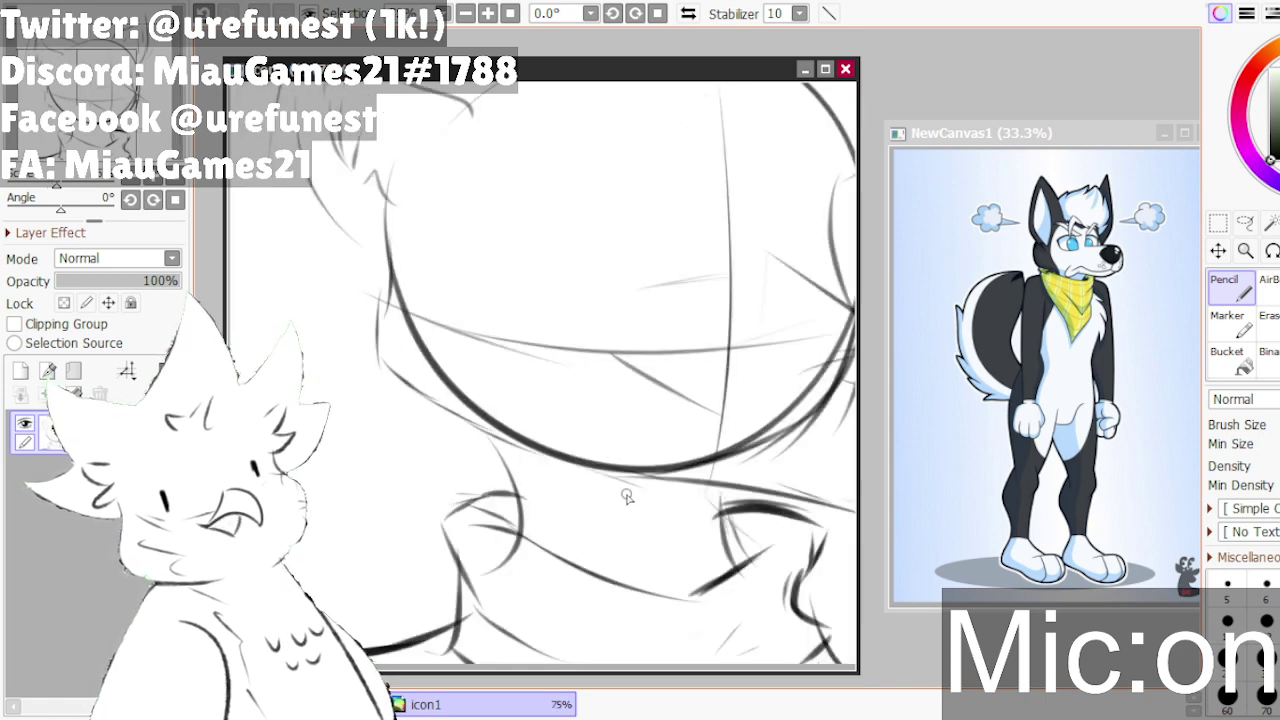
{"action": "scroll", "coordinate": [543, 481], "scroll_direction": "down", "scroll_amount": 2}
{"action": "scroll", "coordinate": [634, 309], "scroll_direction": "up", "scroll_amount": 3}
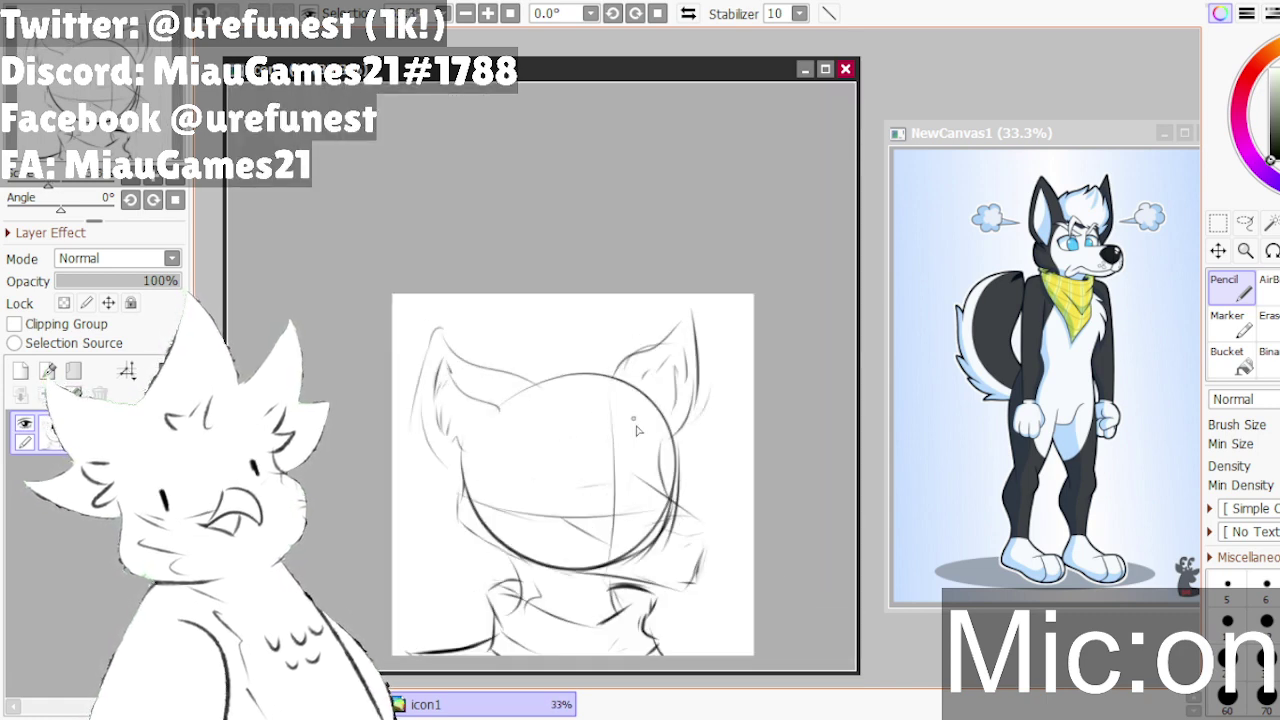
- Sketch short upper and lower lid strokes for the right eye and a long lower lid line for the left eye
{"action": "left_click_drag", "start_coordinate": [644, 490], "coordinate": [678, 481]}
{"action": "key", "text": "ctrl+z"}
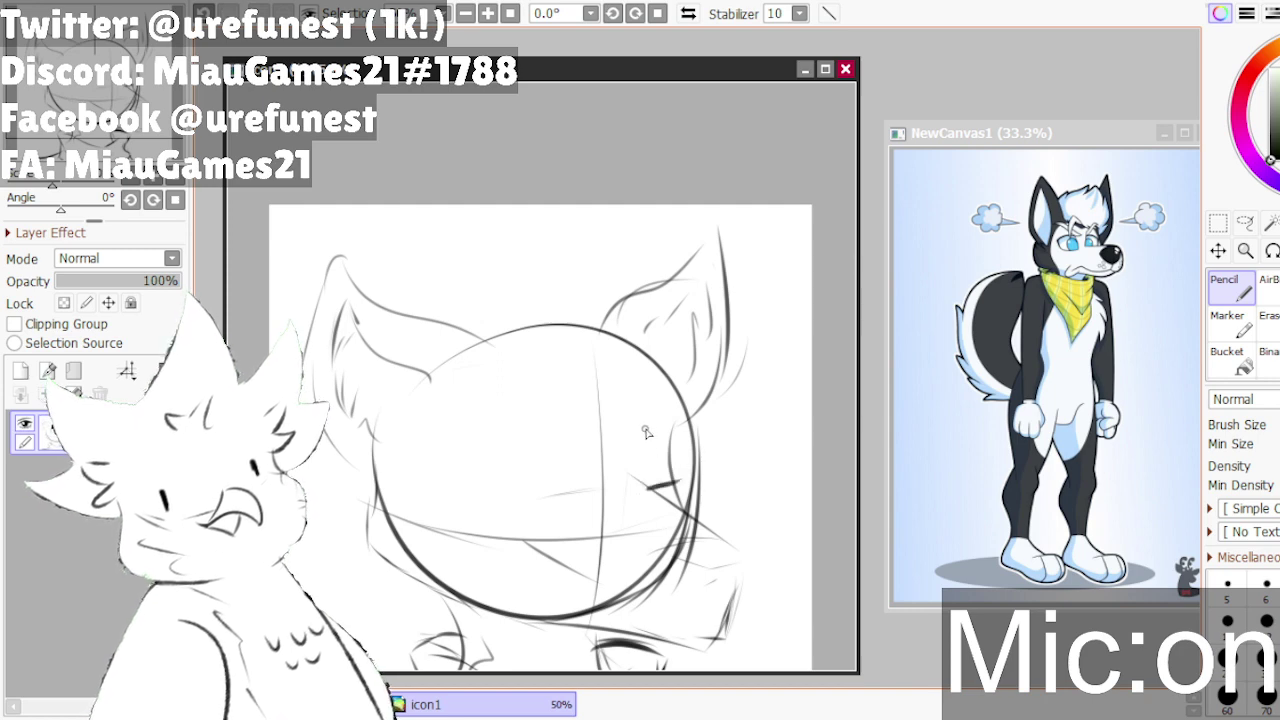
{"action": "mouse_move", "coordinate": [628, 447]}
{"action": "left_mouse_down"}
{"action": "mouse_move", "coordinate": [668, 441]}
{"action": "mouse_move", "coordinate": [676, 477]}
{"action": "mouse_move", "coordinate": [656, 427]}
{"action": "left_mouse_up"}
{"action": "key", "text": "ctrl+z"}
{"action": "key", "text": "ctrl+z"}
{"action": "key", "text": "ctrl+z"}
{"action": "key", "text": "ctrl+z"}
{"action": "key", "text": "ctrl+z"}
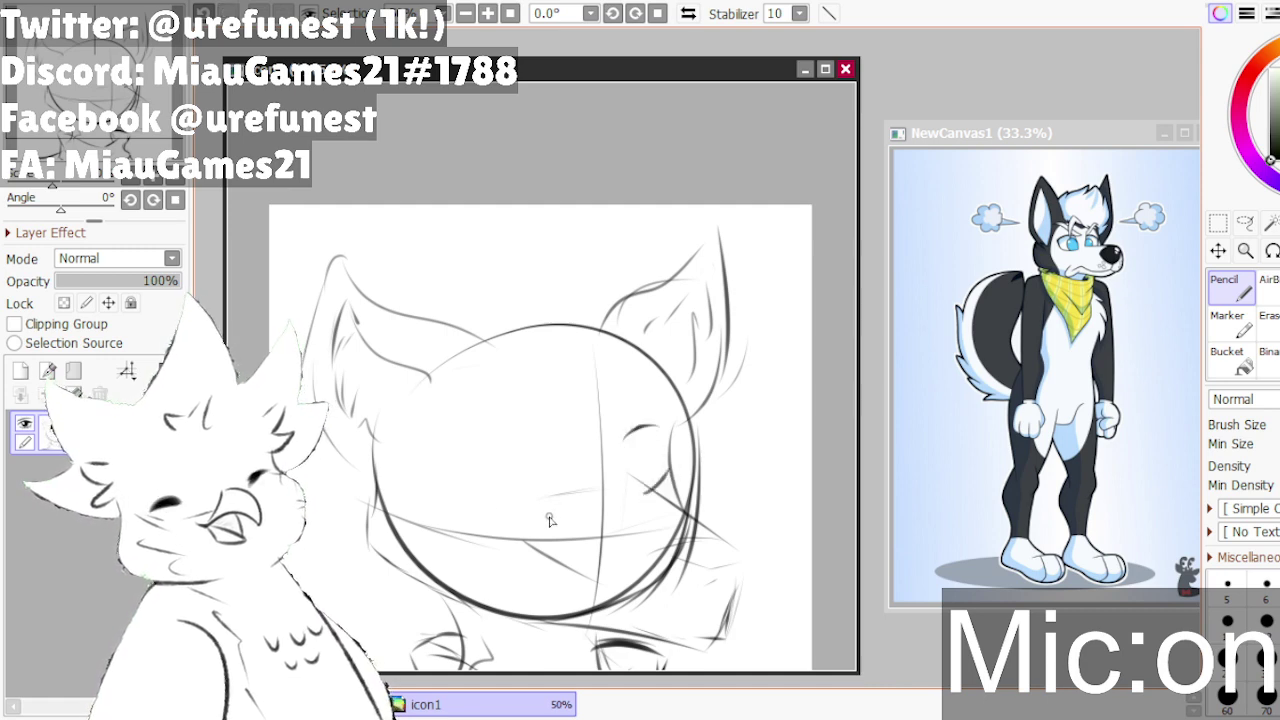
{"action": "left_click_drag", "start_coordinate": [548, 516], "coordinate": [452, 510]}
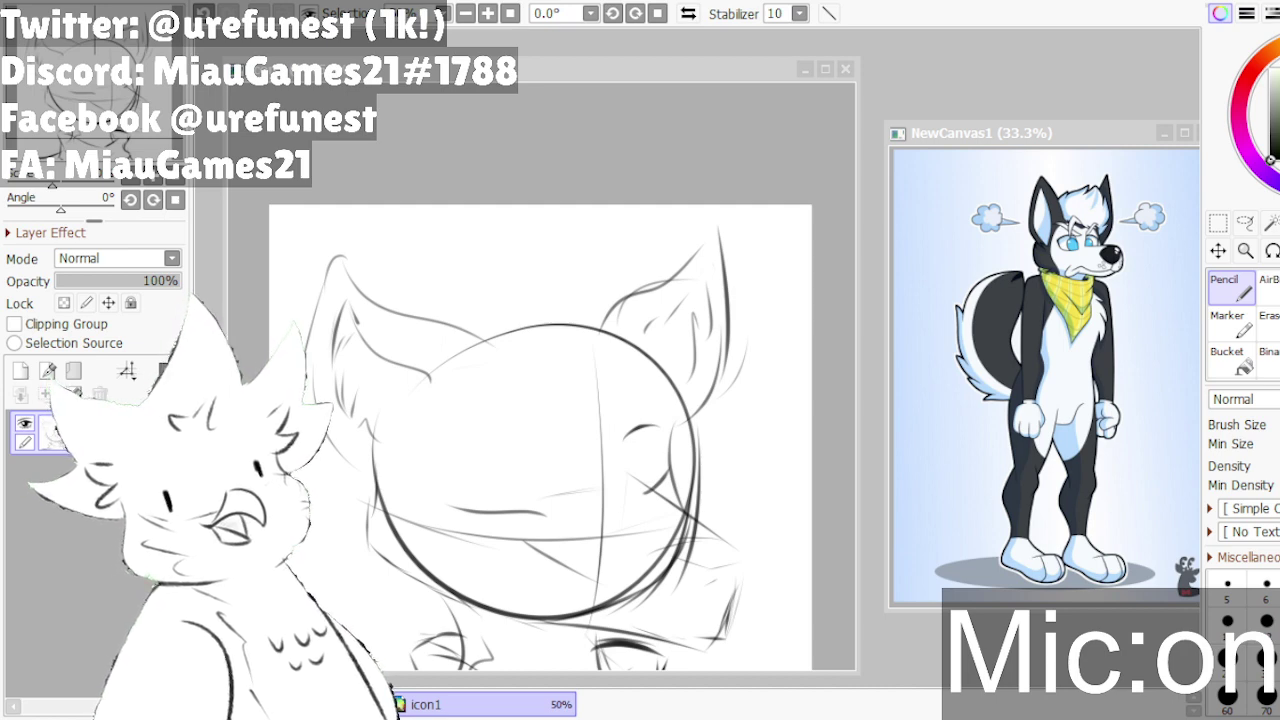
- Sketch the left eye's upper lid as a shallow arc above its lower lid line, undoing unsuitable attempts
{"action": "left_click", "coordinate": [541, 270]}
{"action": "scroll", "coordinate": [541, 270], "scroll_direction": "down", "scroll_amount": 1}
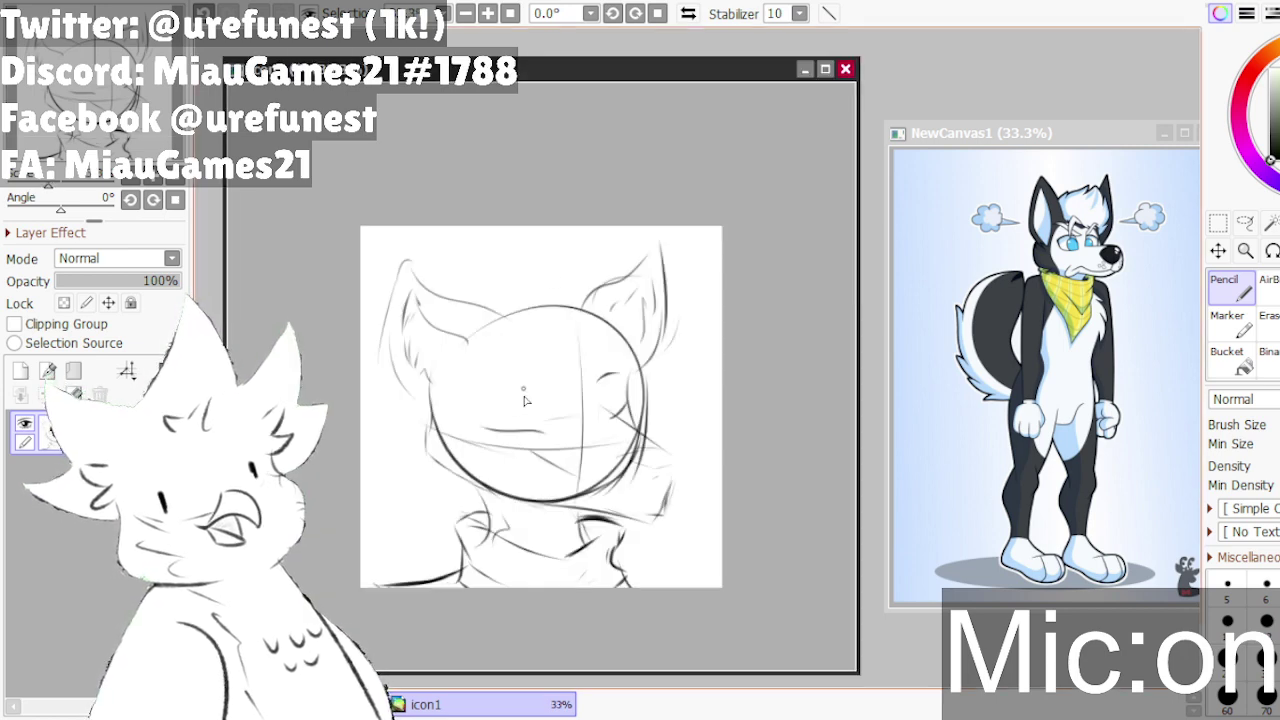
{"action": "scroll", "coordinate": [430, 362], "scroll_direction": "up", "scroll_amount": 1}
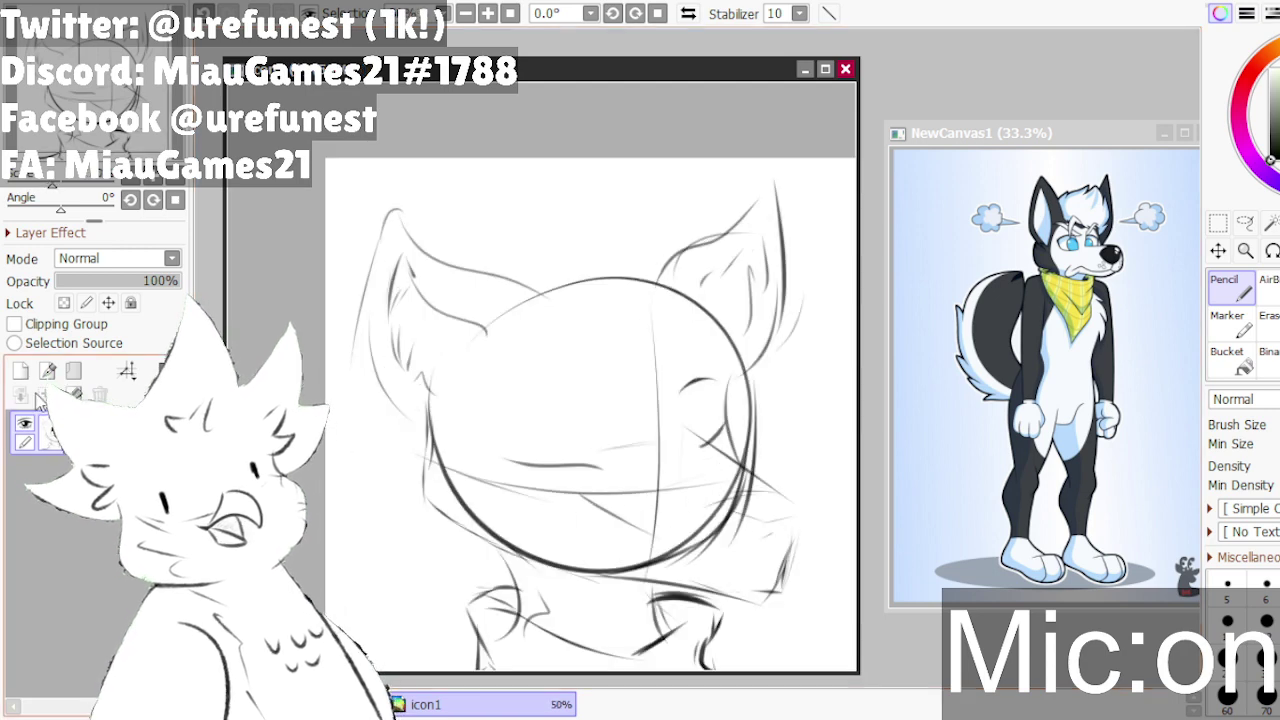
{"action": "scroll", "coordinate": [575, 385], "scroll_direction": "up", "scroll_amount": 1}
{"action": "left_click_drag", "start_coordinate": [480, 402], "coordinate": [590, 418]}
{"action": "key", "text": "ctrl+z"}
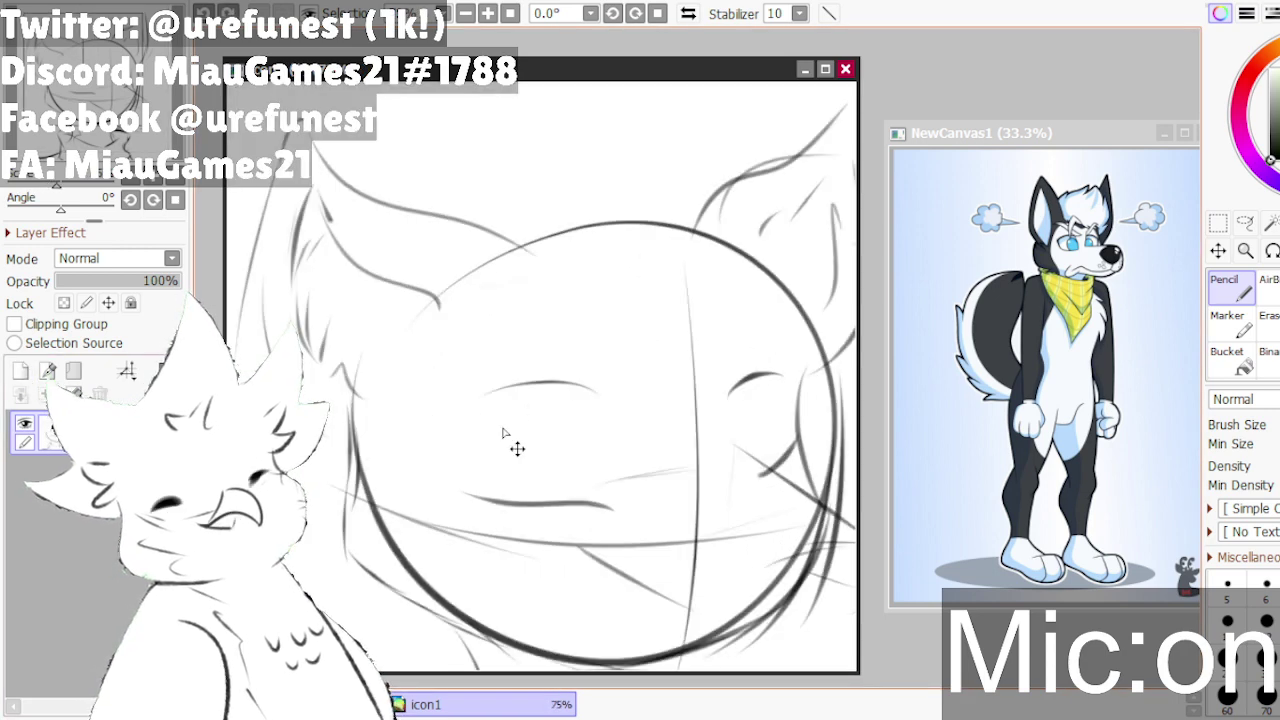
{"action": "left_click_drag", "start_coordinate": [471, 429], "coordinate": [572, 418]}
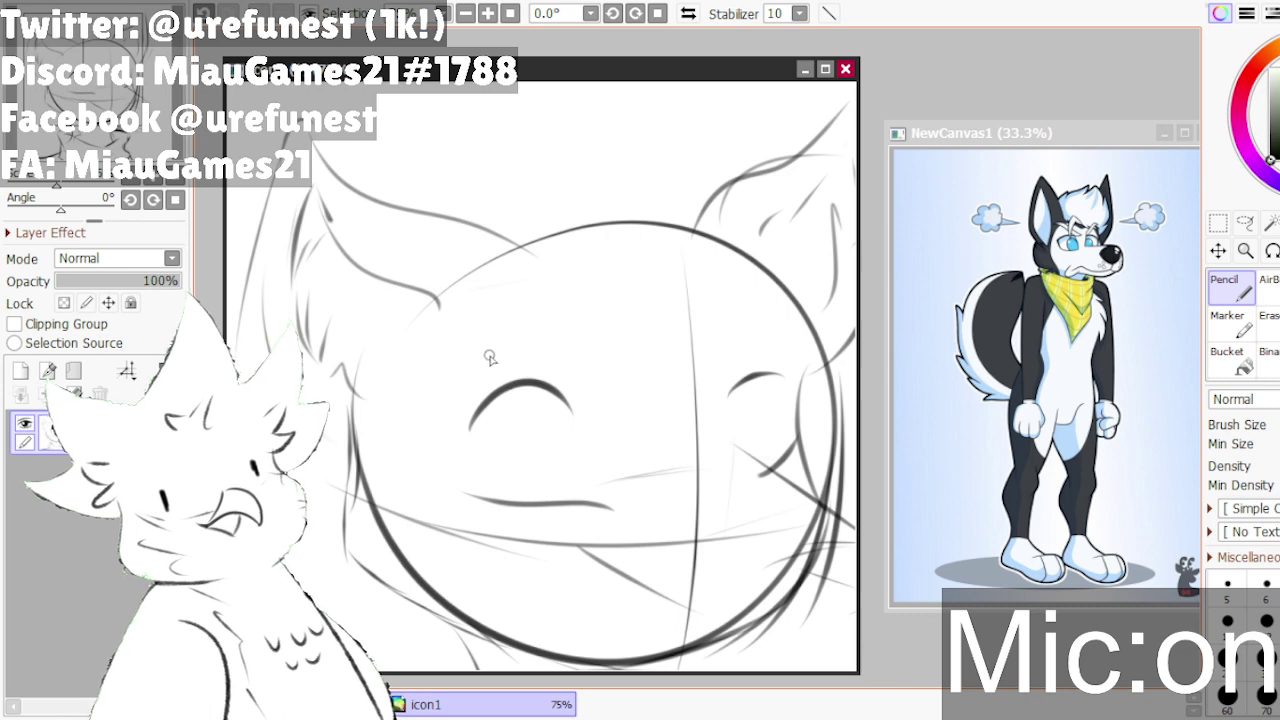
{"action": "key", "text": "ctrl+z"}
{"action": "left_click_drag", "start_coordinate": [484, 412], "coordinate": [588, 414]}
{"action": "key", "text": "ctrl+z"}
{"action": "scroll", "coordinate": [683, 322], "scroll_direction": "down", "scroll_amount": 2}
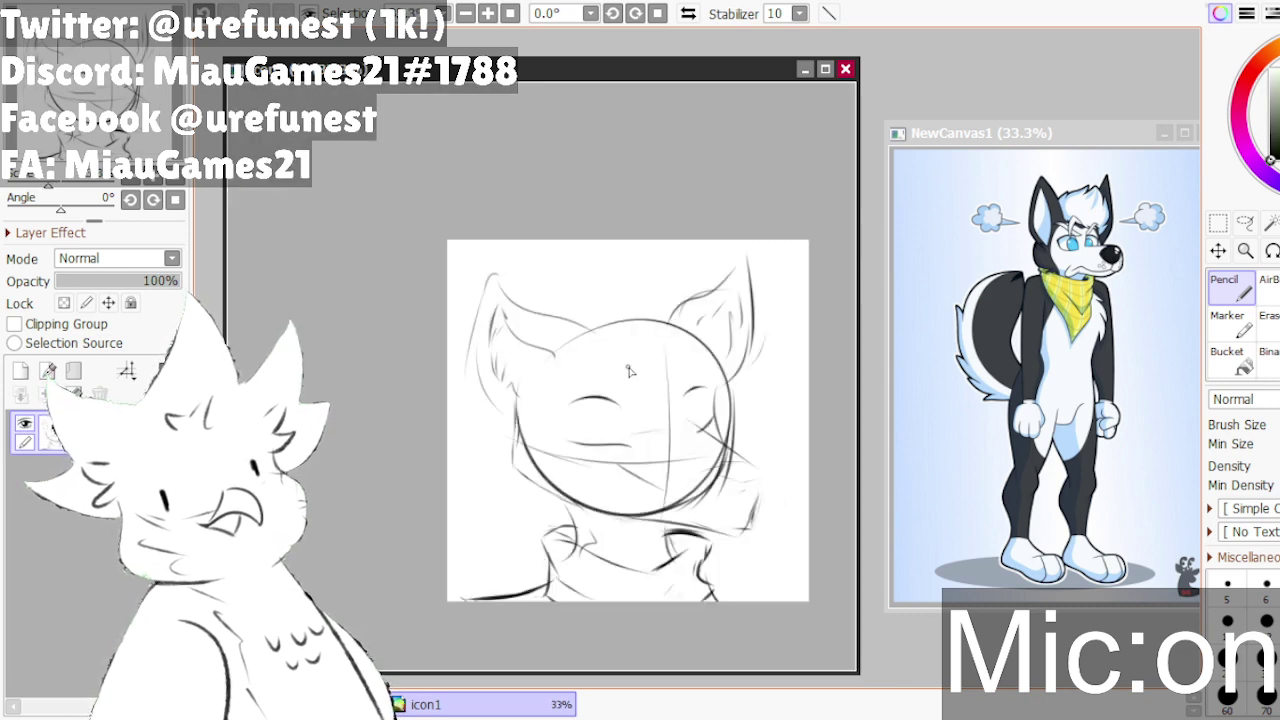
- Sketch a slanted line for the muzzle's bridge from the face's centre, and close the outline of the right eye
{"action": "scroll", "coordinate": [629, 371], "scroll_direction": "up", "scroll_amount": 1}
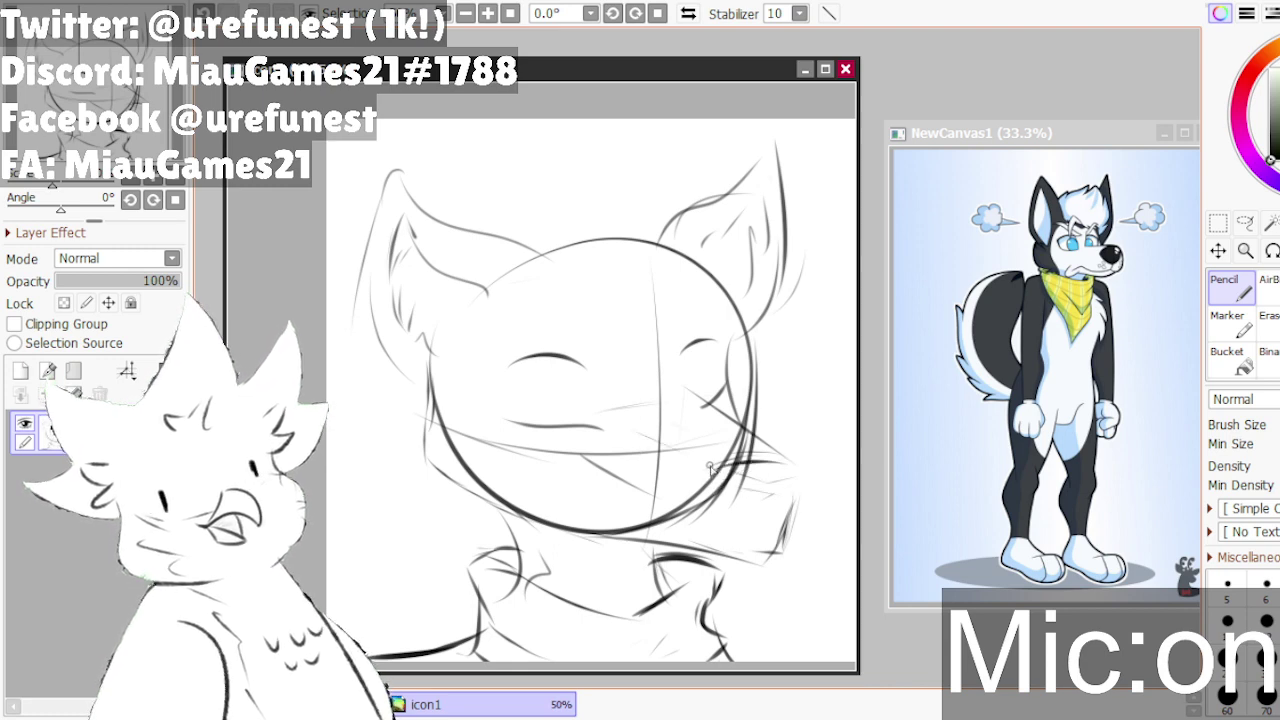
{"action": "left_click_drag", "start_coordinate": [608, 441], "coordinate": [668, 466]}
{"action": "key", "text": "ctrl+z"}
{"action": "left_click_drag", "start_coordinate": [617, 419], "coordinate": [692, 452]}
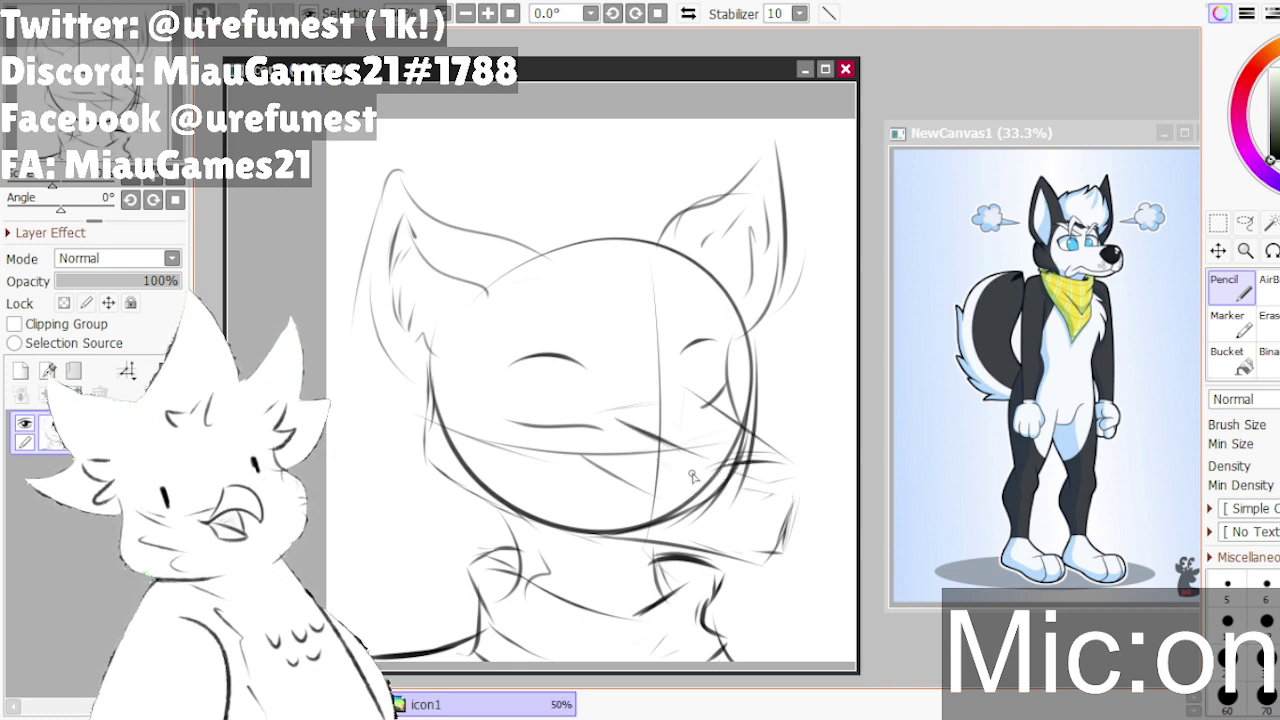
{"action": "scroll", "coordinate": [700, 358], "scroll_direction": "up", "scroll_amount": 1}
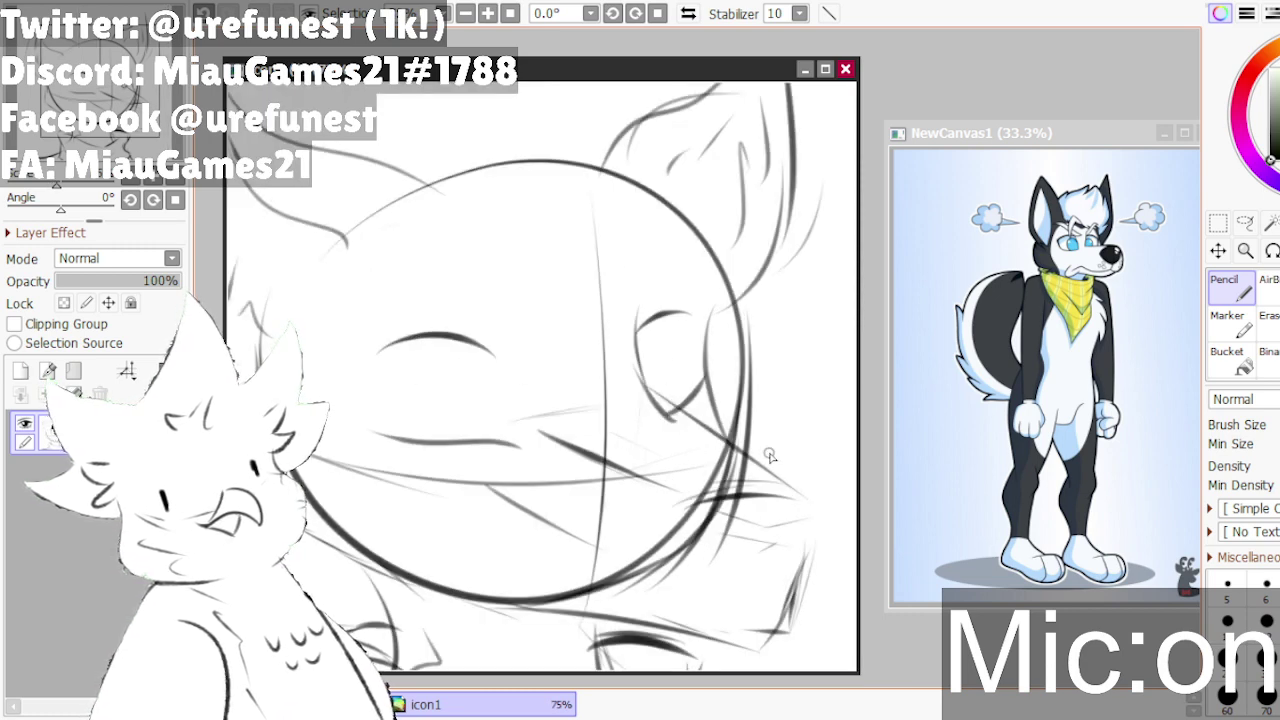
- Sketch spiky hair strokes on top of the head and a brow line above the right eye
{"action": "scroll", "coordinate": [563, 292], "scroll_direction": "down", "scroll_amount": 2}
{"action": "scroll", "coordinate": [530, 270], "scroll_direction": "up", "scroll_amount": 2}
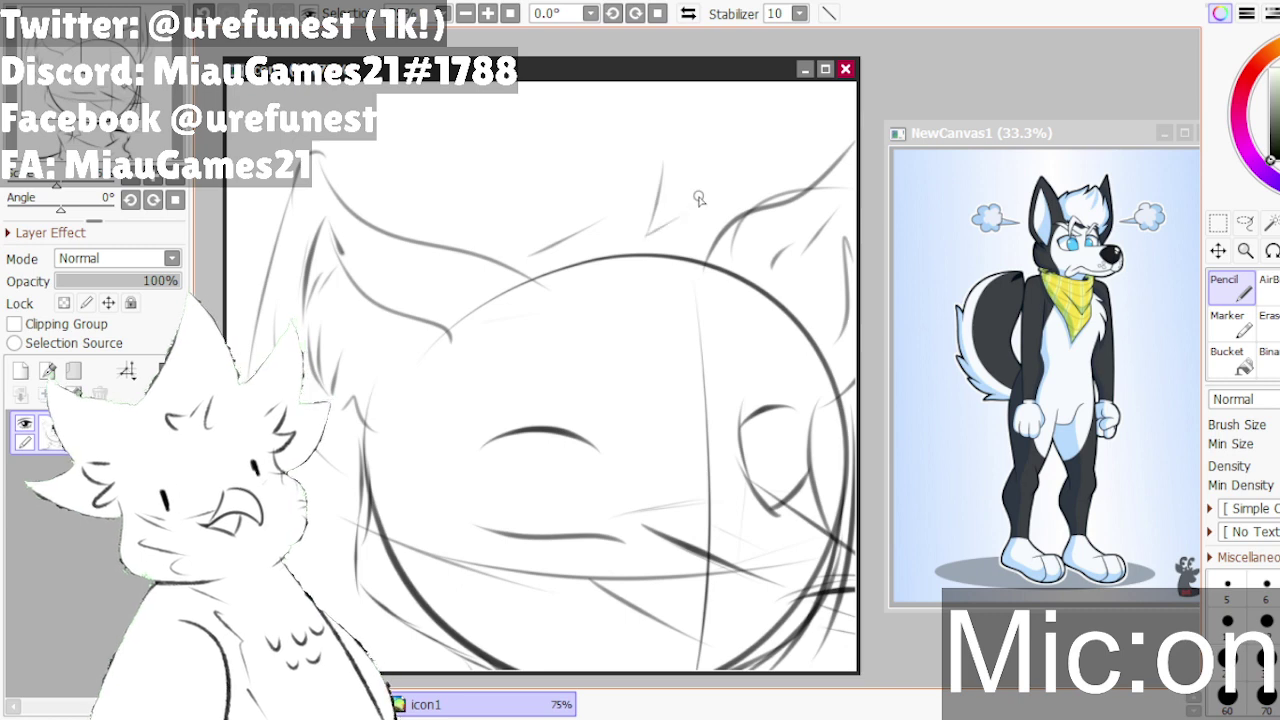
{"action": "scroll", "coordinate": [697, 200], "scroll_direction": "down", "scroll_amount": 3}
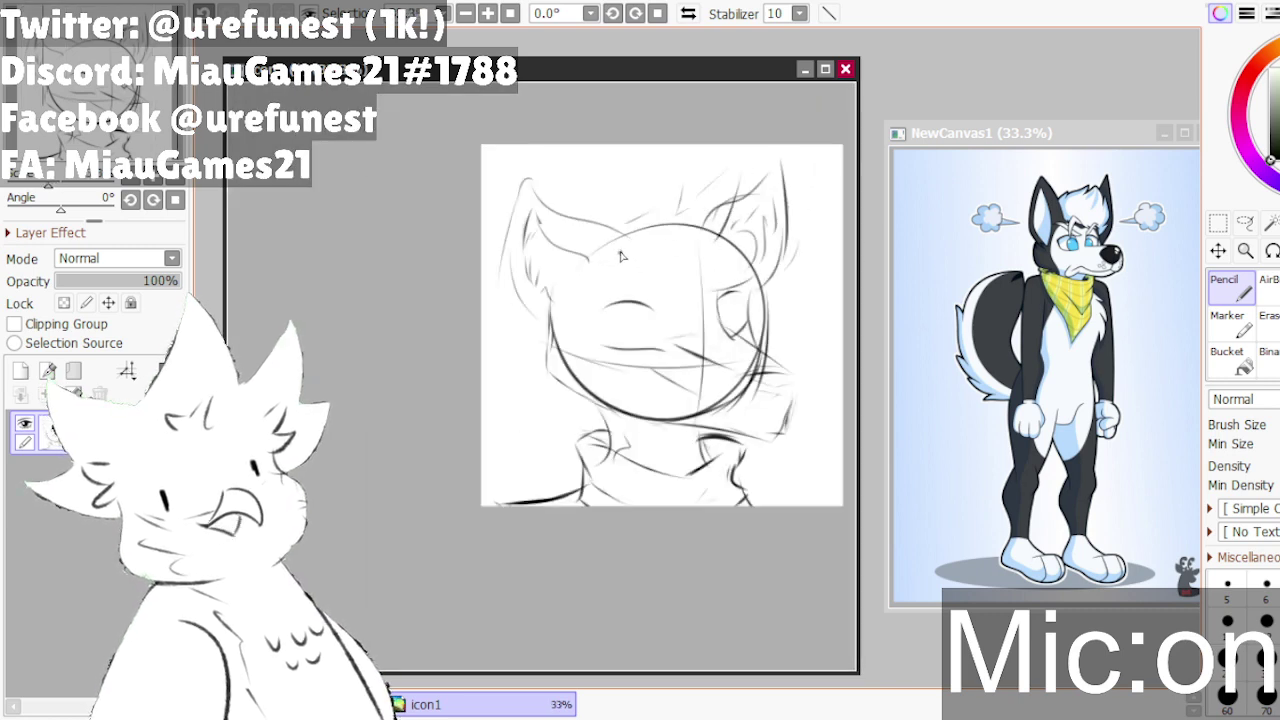
{"action": "scroll", "coordinate": [574, 267], "scroll_direction": "down", "scroll_amount": 1}
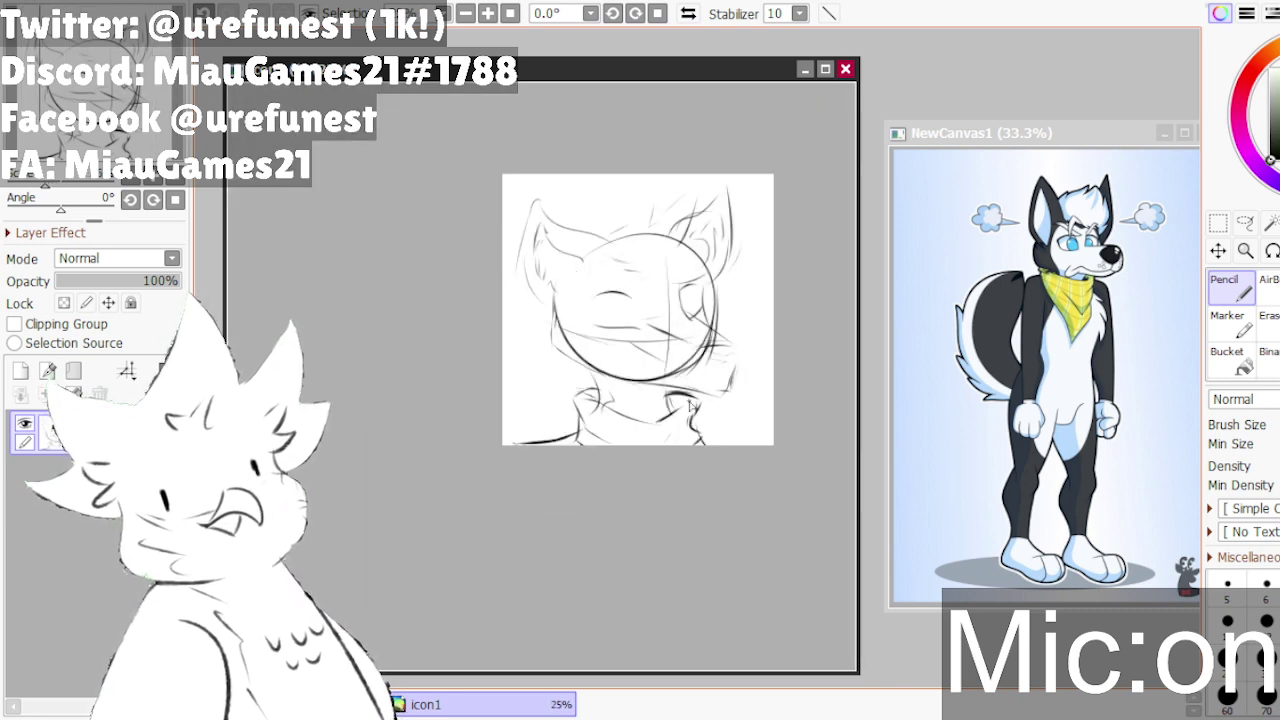
{"action": "scroll", "coordinate": [690, 404], "scroll_direction": "up", "scroll_amount": 1}
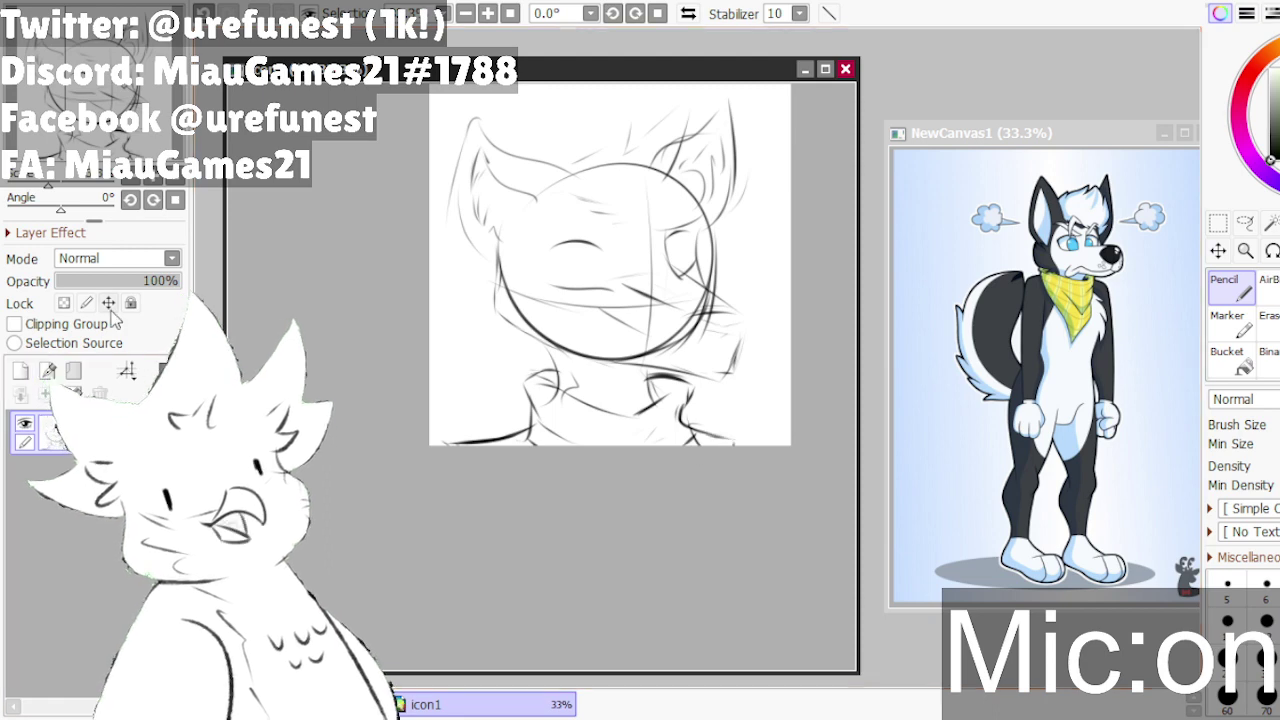
- Lower the rough sketch layer's opacity to 28% and add a new layer above it
{"action": "left_click_drag", "start_coordinate": [115, 281], "coordinate": [90, 282]}
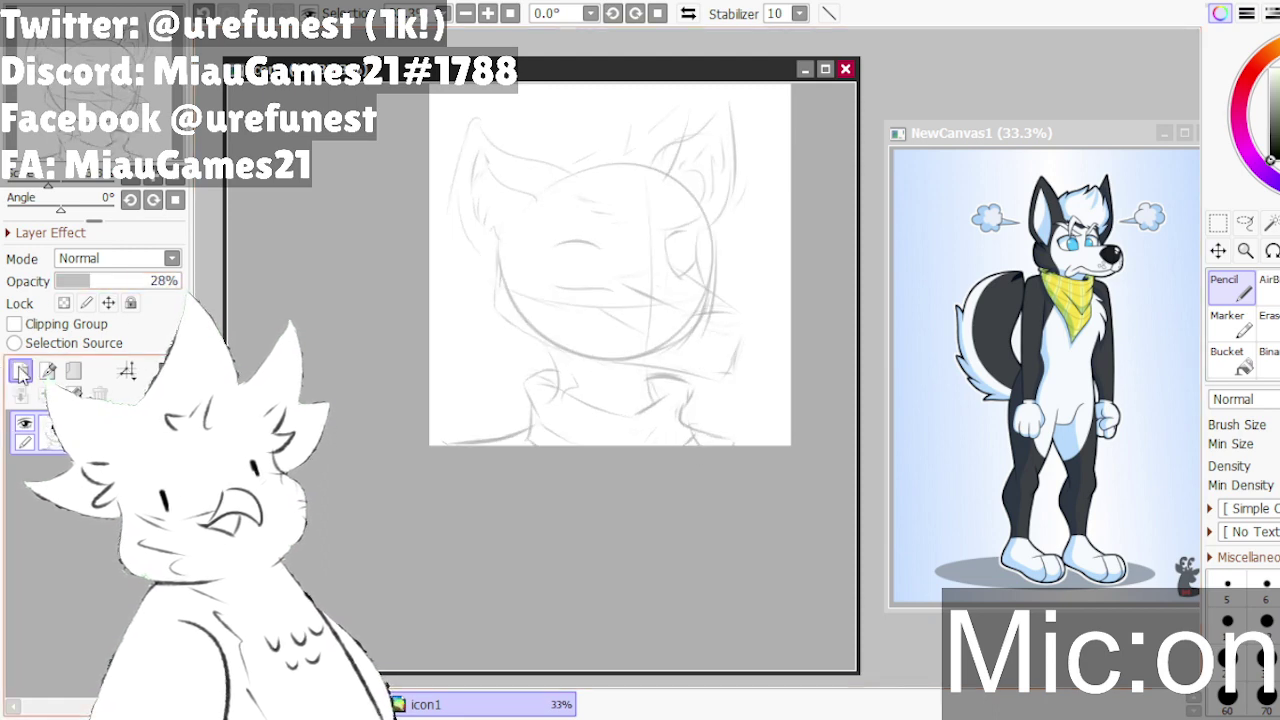
{"action": "left_click", "coordinate": [21, 371]}
{"action": "scroll", "coordinate": [760, 110], "scroll_direction": "up", "scroll_amount": 1}
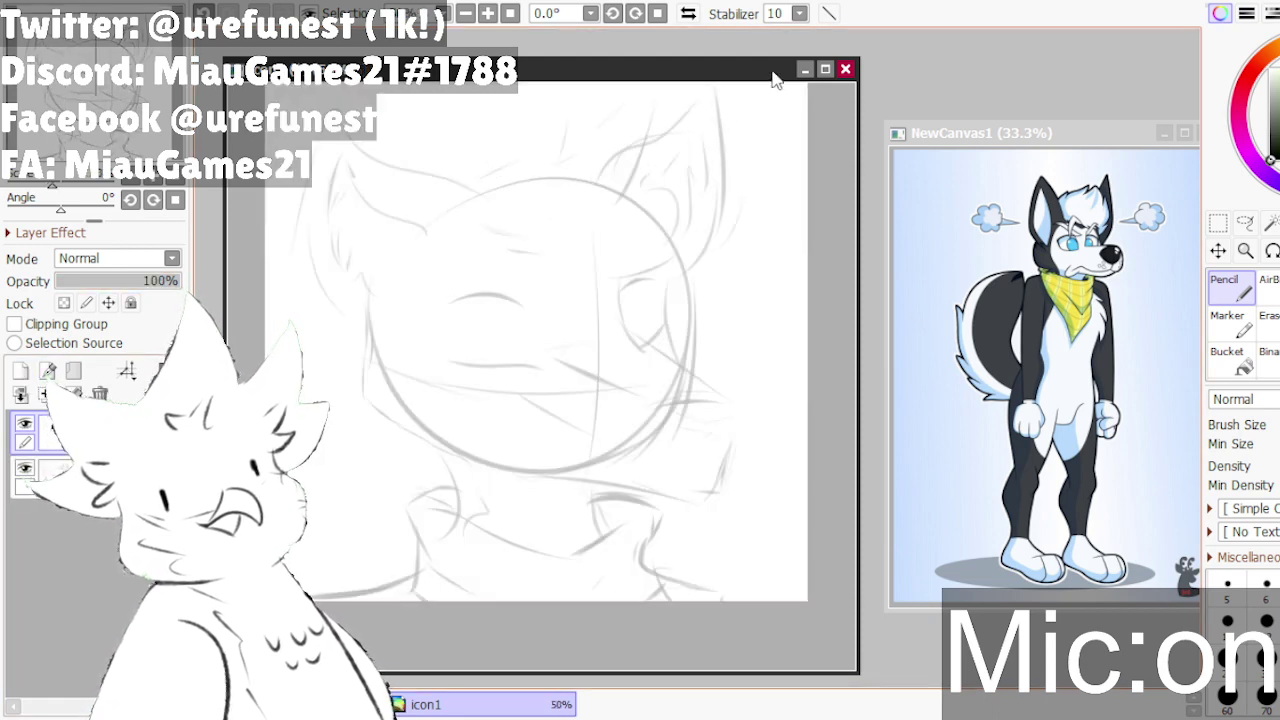
- Move and enlarge the icon1 canvas window, and rearrange the reference picture's window beside it
{"action": "left_click_drag", "start_coordinate": [775, 80], "coordinate": [745, 45]}
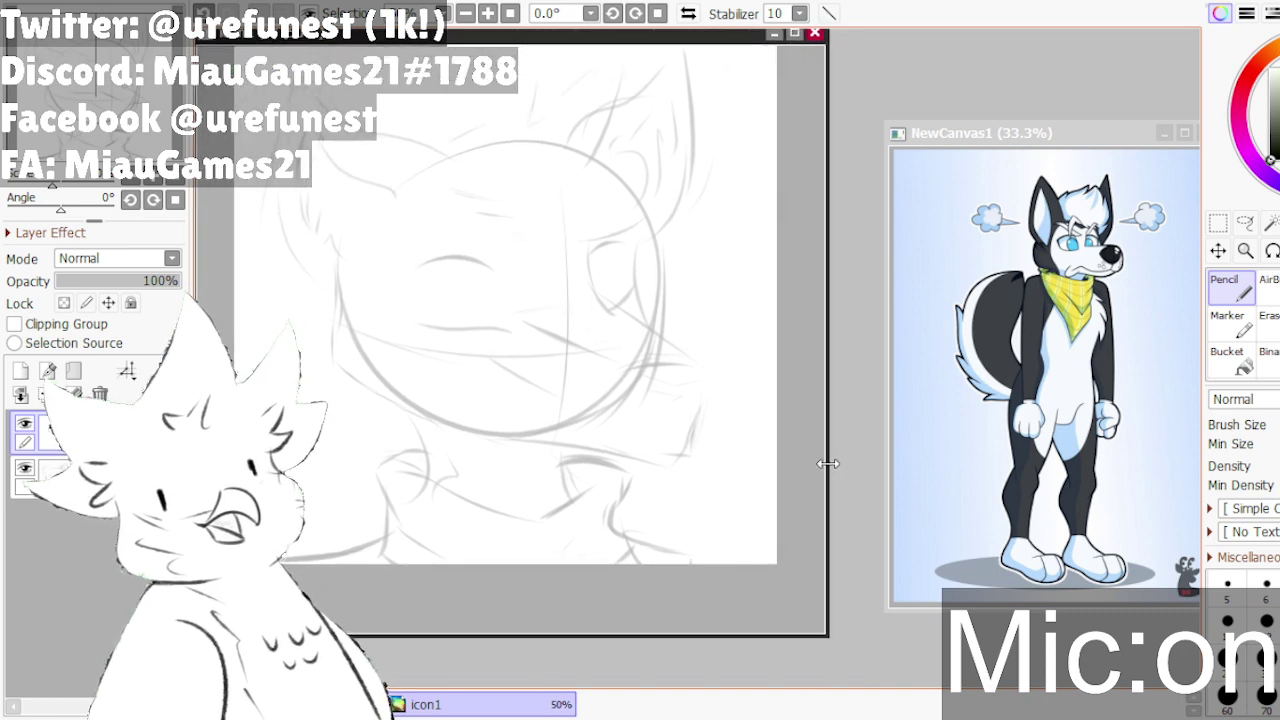
{"action": "left_click_drag", "start_coordinate": [826, 632], "coordinate": [920, 688]}
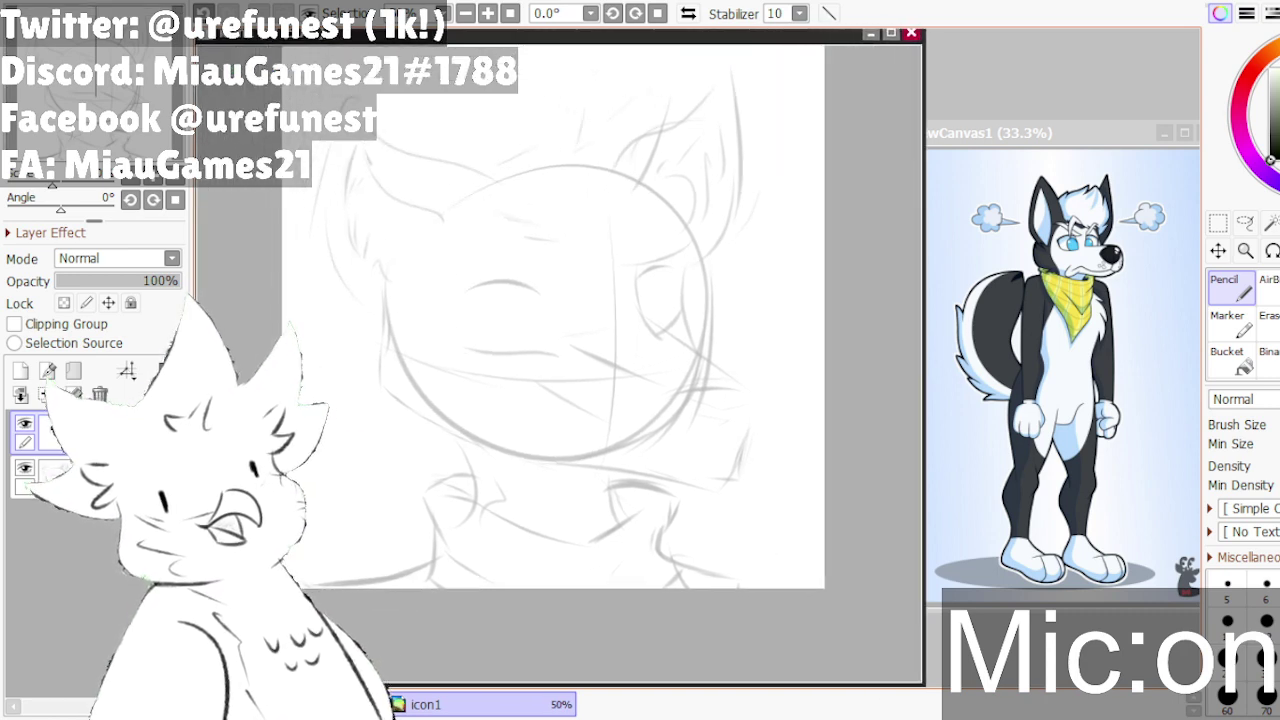
{"action": "left_click_drag", "start_coordinate": [1083, 145], "coordinate": [1067, 53]}
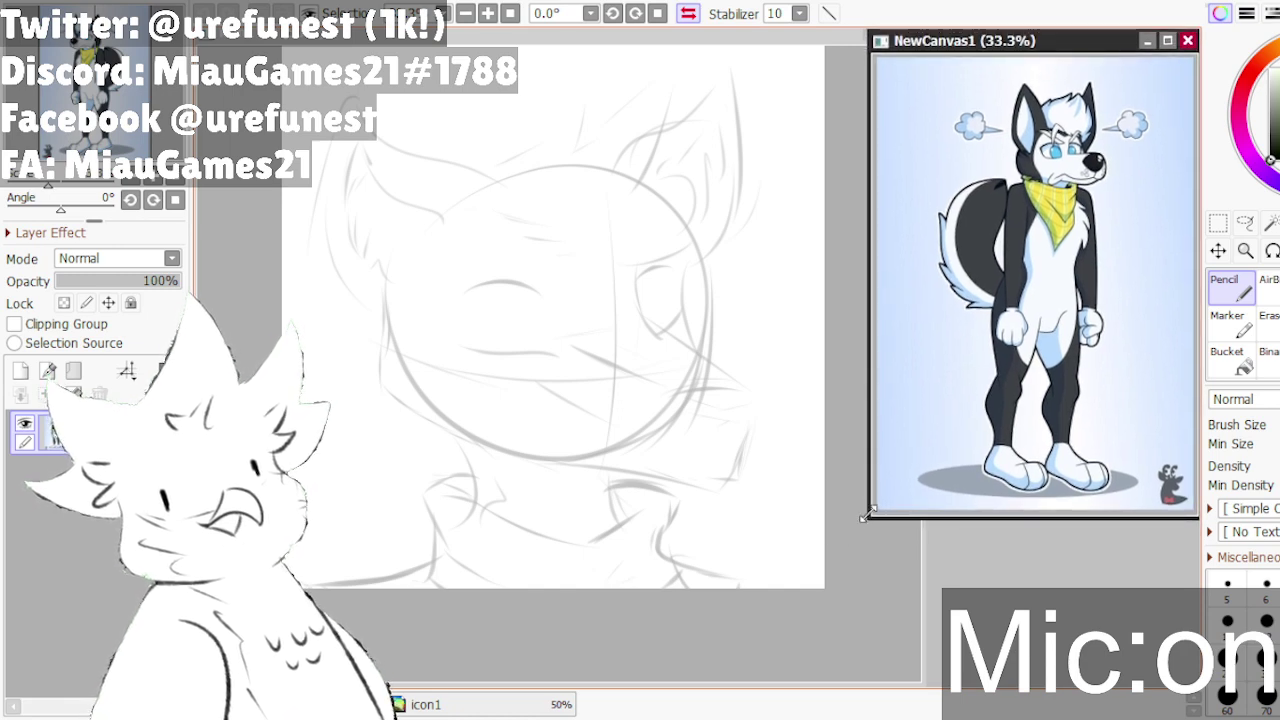
{"action": "left_click_drag", "start_coordinate": [869, 517], "coordinate": [921, 712]}
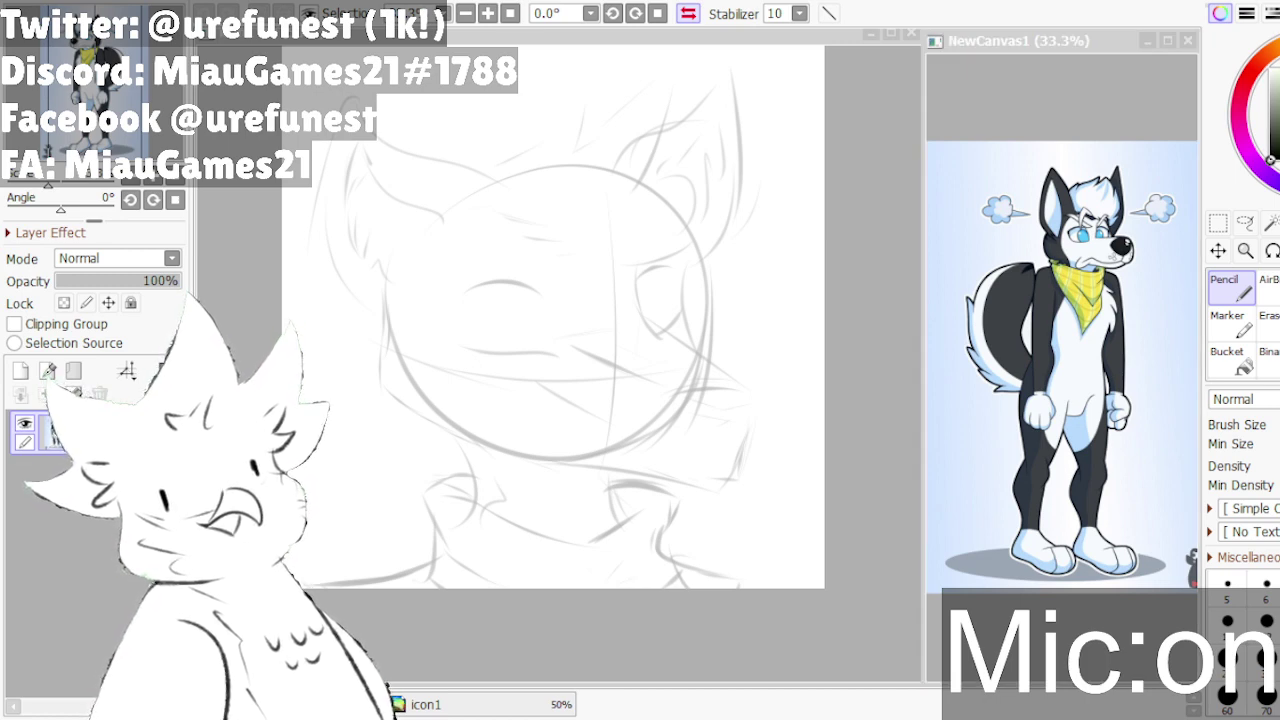
{"action": "left_click", "coordinate": [845, 66]}
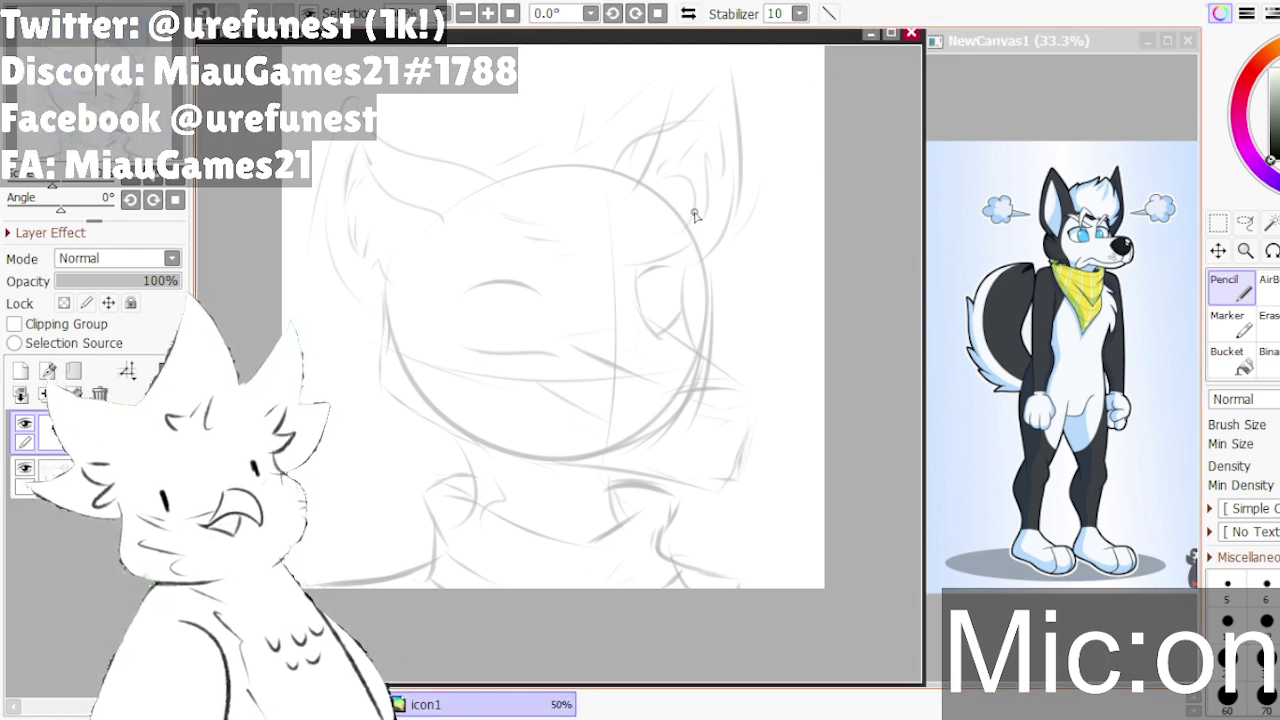
{"action": "scroll", "coordinate": [663, 411], "scroll_direction": "down", "scroll_amount": 1}
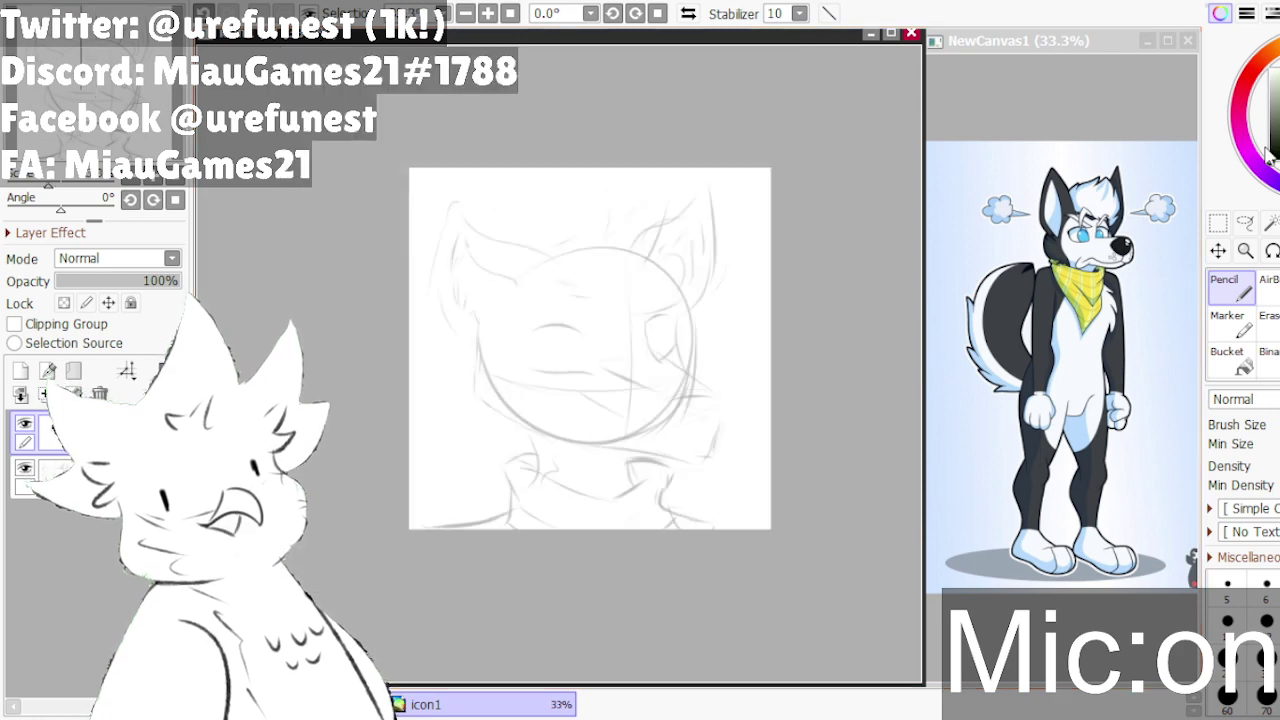
{"action": "scroll", "coordinate": [569, 298], "scroll_direction": "up", "scroll_amount": 1}
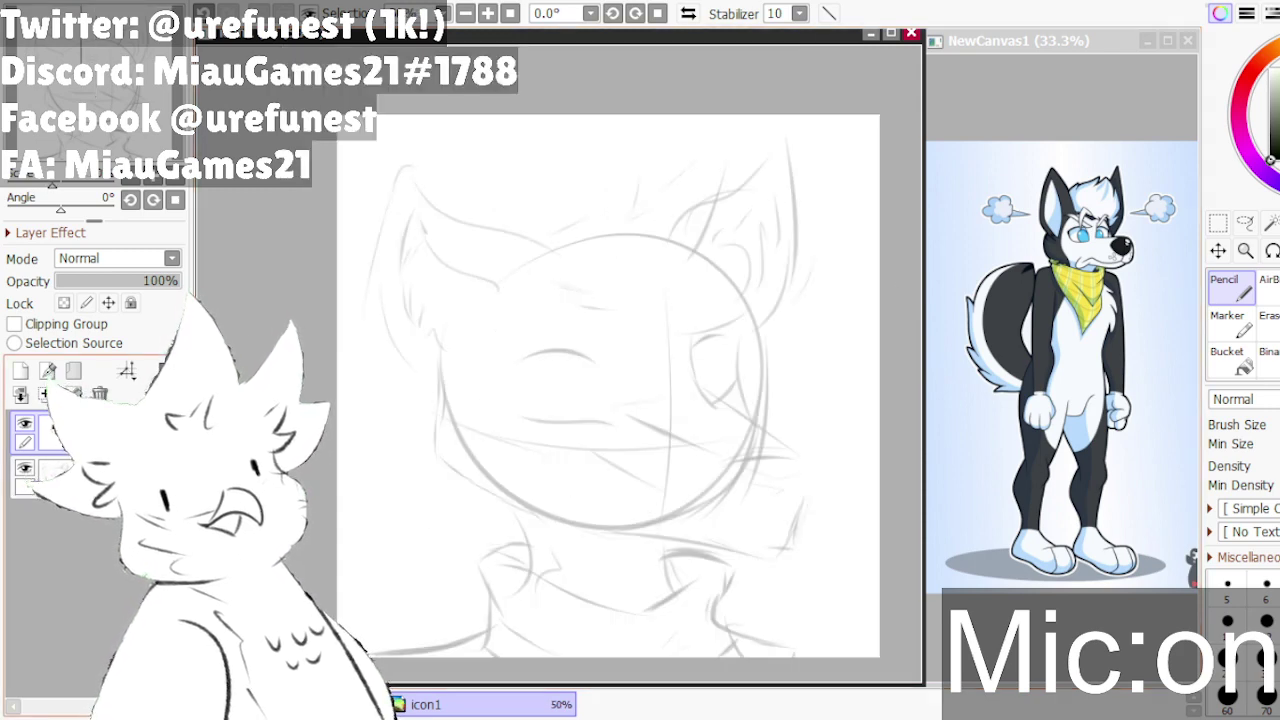
- Fade the rough sketch layer to 16% opacity and add a new layer directly above it
{"action": "scroll", "coordinate": [652, 477], "scroll_direction": "down", "scroll_amount": 1}
{"action": "scroll", "coordinate": [703, 503], "scroll_direction": "up", "scroll_amount": 1}
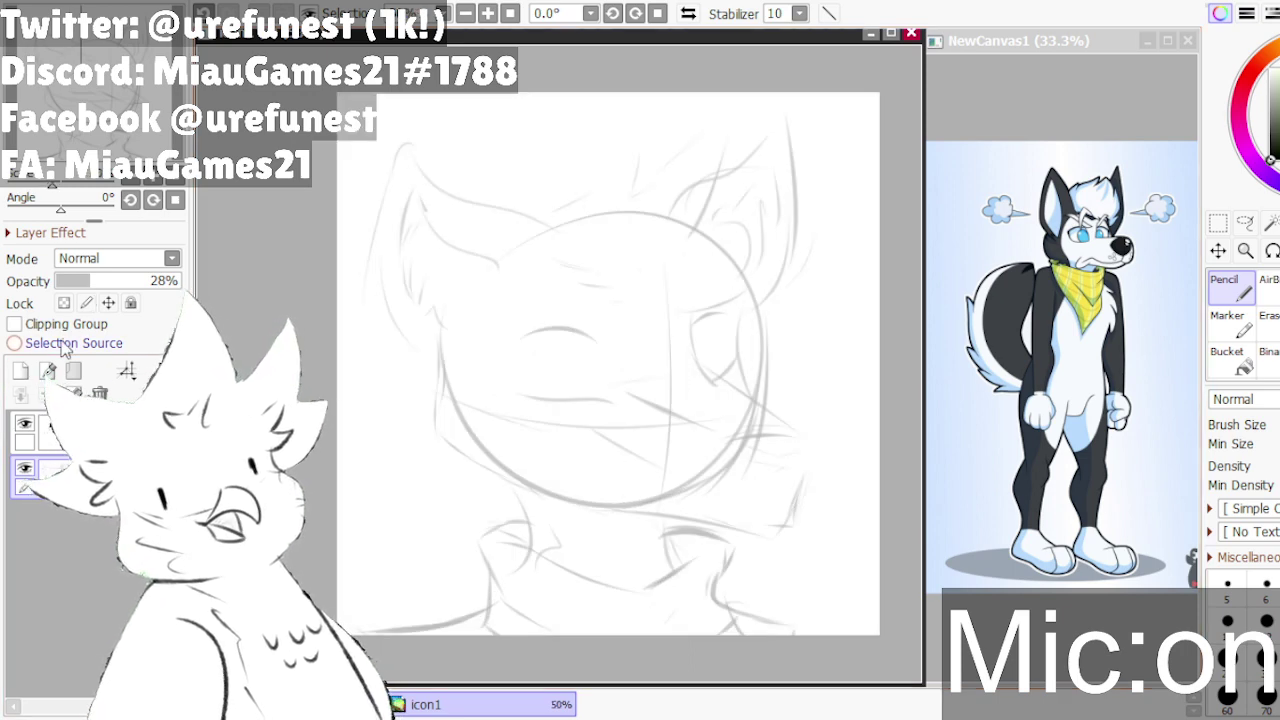
{"action": "left_click", "coordinate": [75, 281]}
{"action": "left_click", "coordinate": [18, 371]}
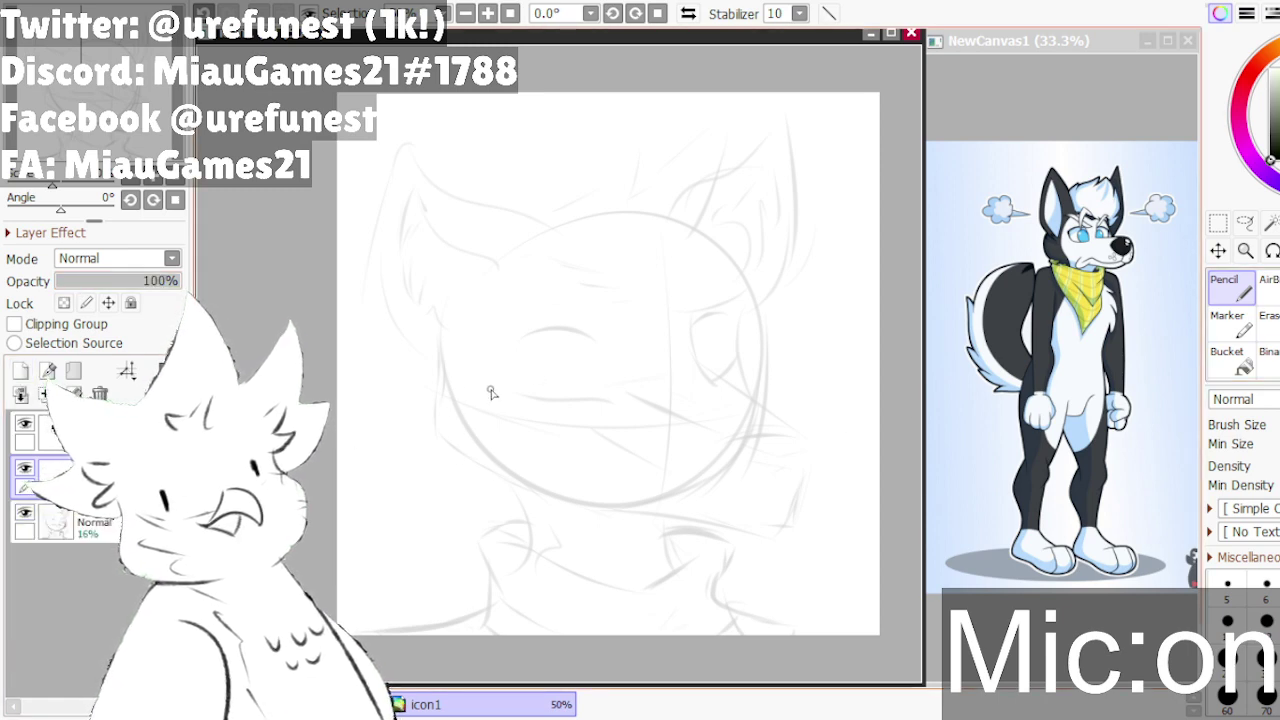
{"action": "left_click_drag", "start_coordinate": [414, 340], "coordinate": [658, 335]}
{"action": "left_click_drag", "start_coordinate": [622, 474], "coordinate": [436, 420]}
{"action": "key", "text": "ctrl+z"}
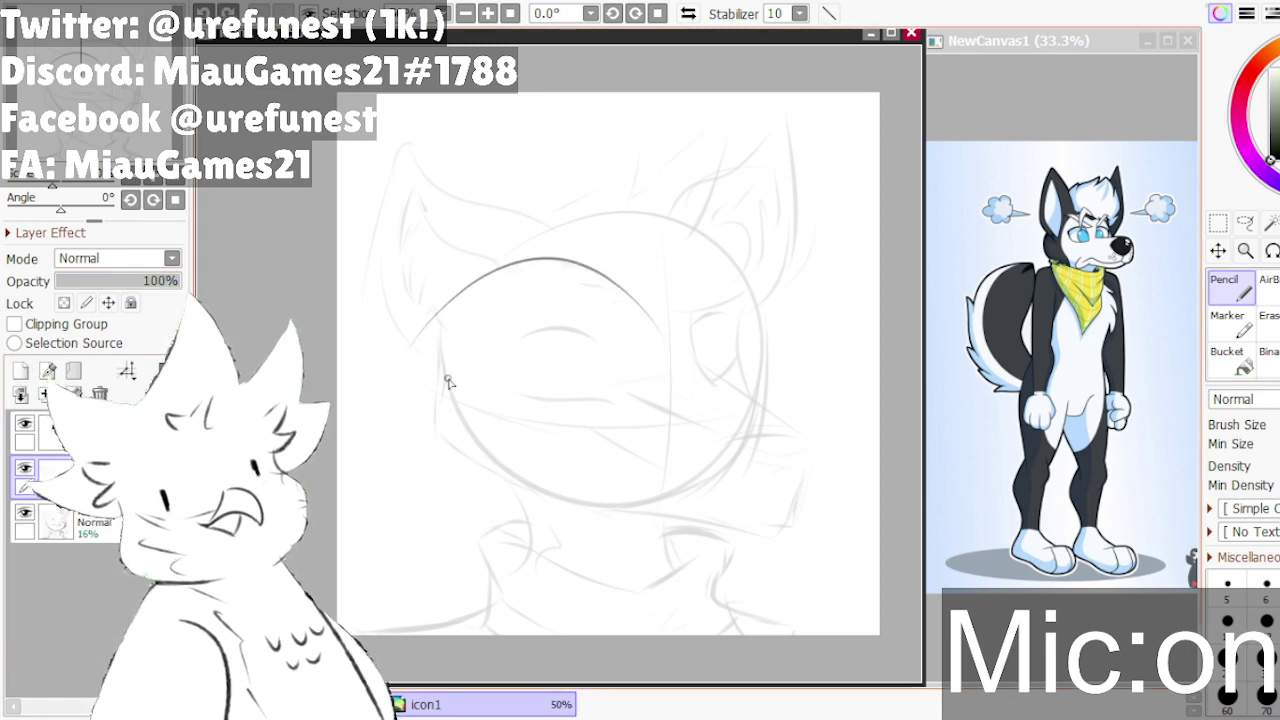
{"action": "key", "text": "ctrl+z"}
{"action": "left_click_drag", "start_coordinate": [429, 318], "coordinate": [474, 451]}
{"action": "key", "text": "ctrl+z"}
{"action": "mouse_move", "coordinate": [390, 352]}
{"action": "left_mouse_down"}
{"action": "mouse_move", "coordinate": [511, 243]}
{"action": "mouse_move", "coordinate": [408, 463]}
{"action": "left_mouse_up"}
{"action": "key", "text": "ctrl+z"}
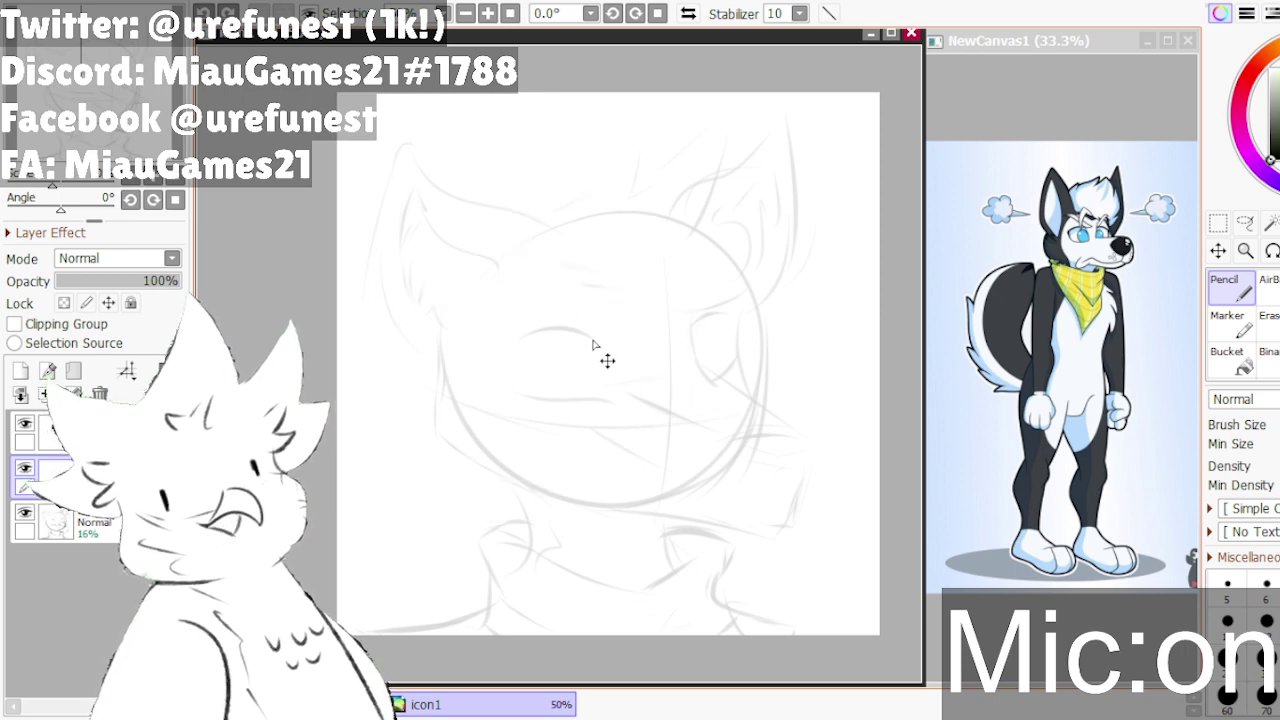
{"action": "mouse_move", "coordinate": [455, 278]}
{"action": "left_mouse_down"}
{"action": "mouse_move", "coordinate": [491, 491]}
{"action": "mouse_move", "coordinate": [390, 288]}
{"action": "left_mouse_up"}
{"action": "key", "text": "ctrl+z"}
{"action": "mouse_move", "coordinate": [452, 355]}
{"action": "left_mouse_down"}
{"action": "mouse_move", "coordinate": [391, 335]}
{"action": "mouse_move", "coordinate": [392, 352]}
{"action": "mouse_move", "coordinate": [610, 515]}
{"action": "mouse_move", "coordinate": [440, 320]}
{"action": "mouse_move", "coordinate": [709, 362]}
{"action": "mouse_move", "coordinate": [465, 285]}
{"action": "left_mouse_up"}
{"action": "key", "text": "ctrl+z"}
{"action": "key", "text": "ctrl+z"}
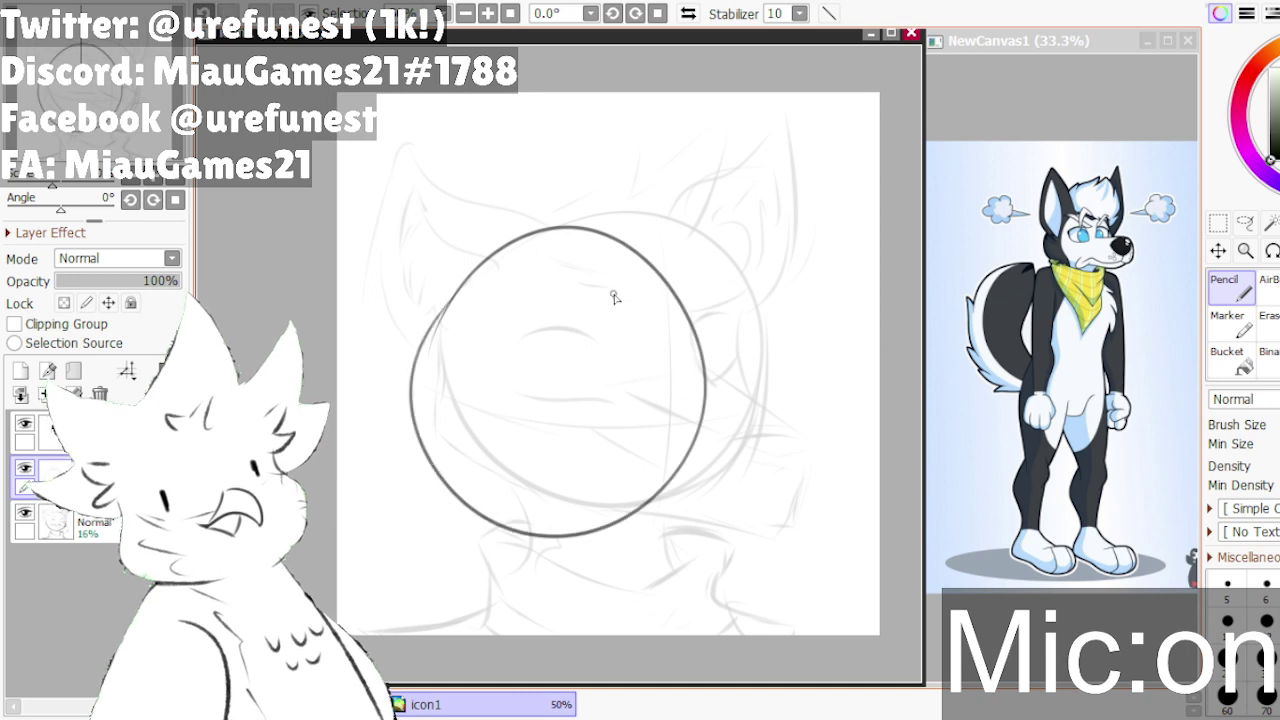
{"action": "key", "text": "ctrl+z"}
- Draw a rounded head shape over the faded sketch, with a short brow stroke on its right edge and a horizontal muzzle line
{"action": "left_click_drag", "start_coordinate": [511, 236], "coordinate": [440, 310]}
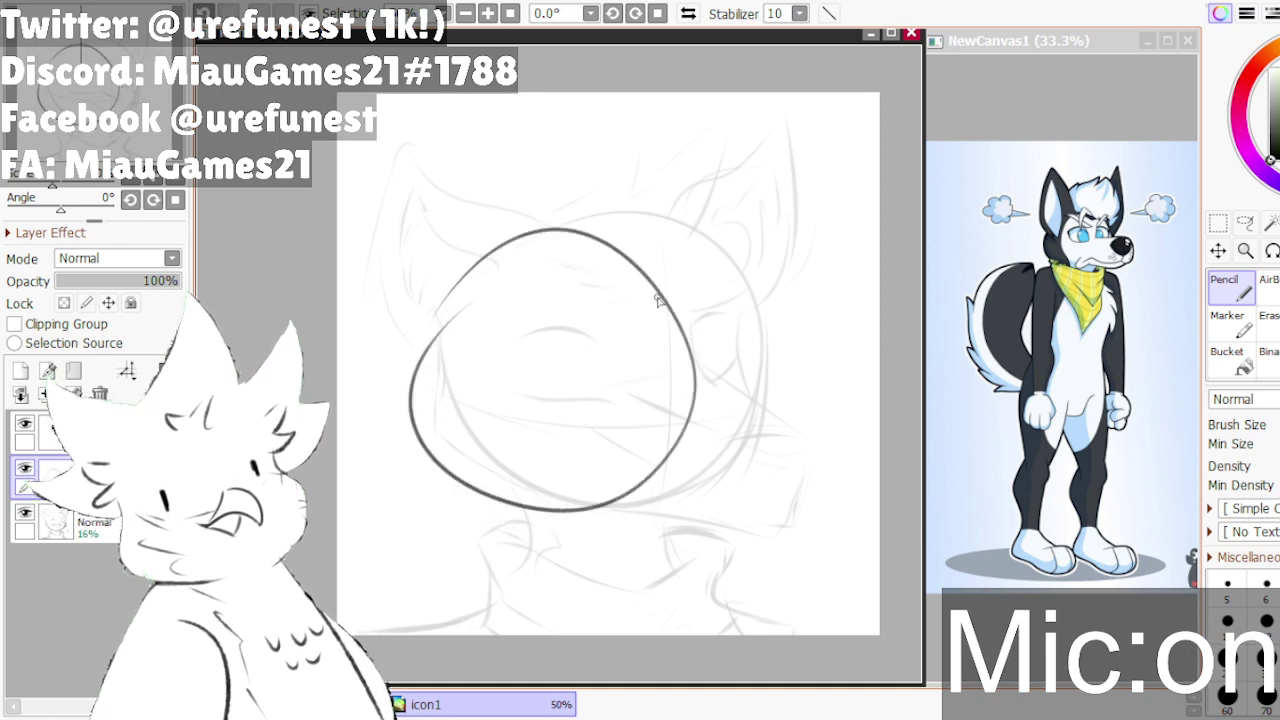
{"action": "left_click_drag", "start_coordinate": [668, 276], "coordinate": [686, 350]}
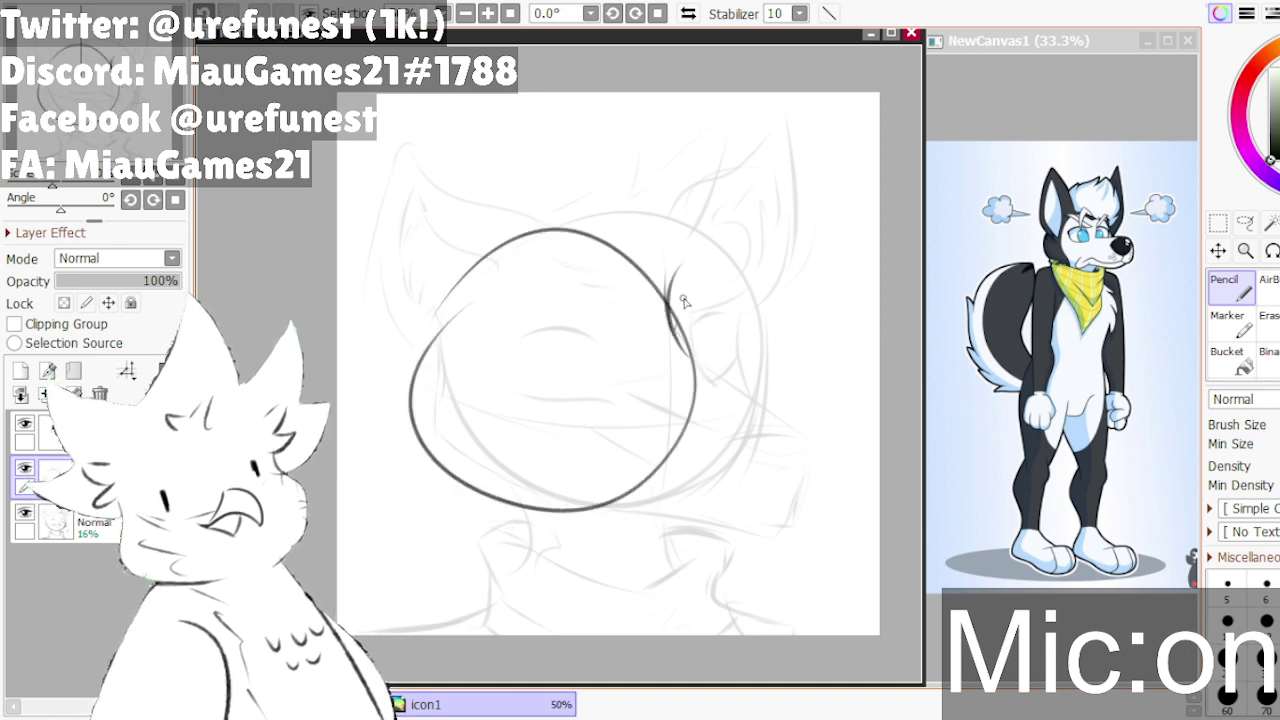
{"action": "left_click_drag", "start_coordinate": [662, 276], "coordinate": [682, 350]}
{"action": "key", "text": "ctrl+z"}
{"action": "key", "text": "ctrl+z"}
{"action": "mouse_move", "coordinate": [666, 270]}
{"action": "left_mouse_down"}
{"action": "mouse_move", "coordinate": [677, 320]}
{"action": "mouse_move", "coordinate": [691, 349]}
{"action": "mouse_move", "coordinate": [675, 344]}
{"action": "mouse_move", "coordinate": [775, 325]}
{"action": "left_mouse_up"}
{"action": "key", "text": "ctrl+z"}
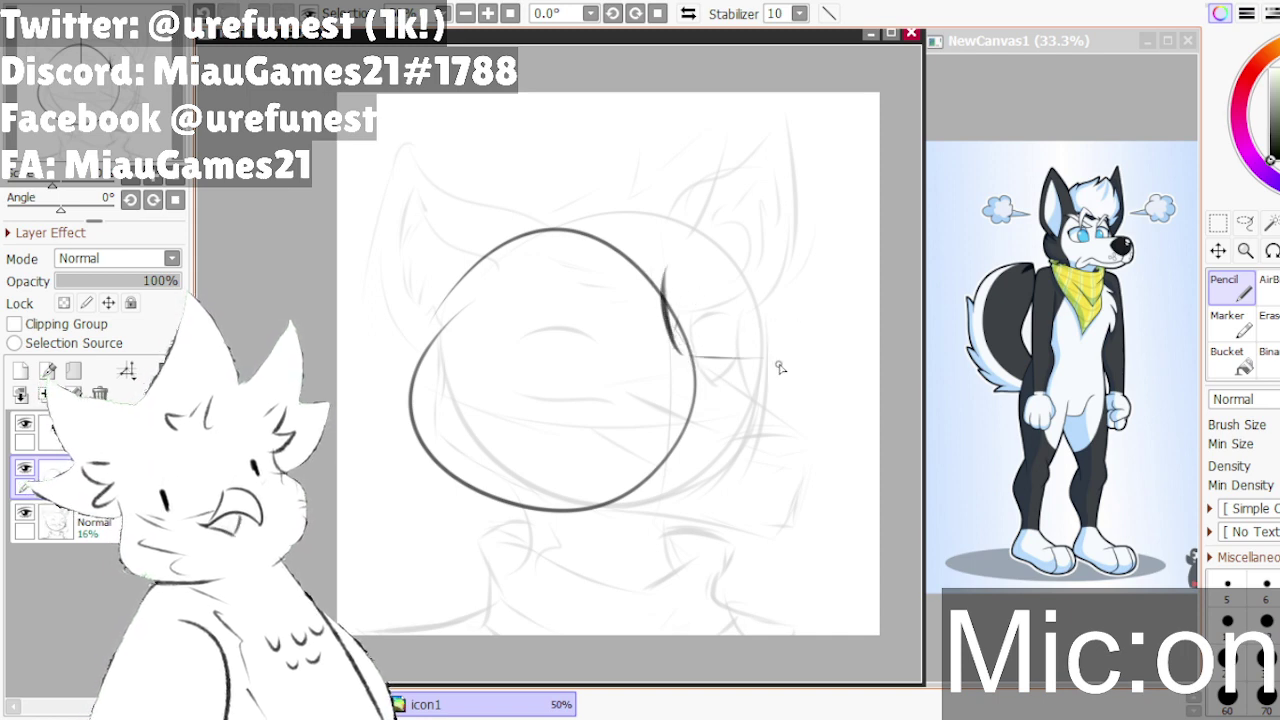
{"action": "left_click_drag", "start_coordinate": [688, 352], "coordinate": [803, 357]}
- Rotate the new head drawing slightly counterclockwise with a free transform
{"action": "key", "text": "ctrl+t"}
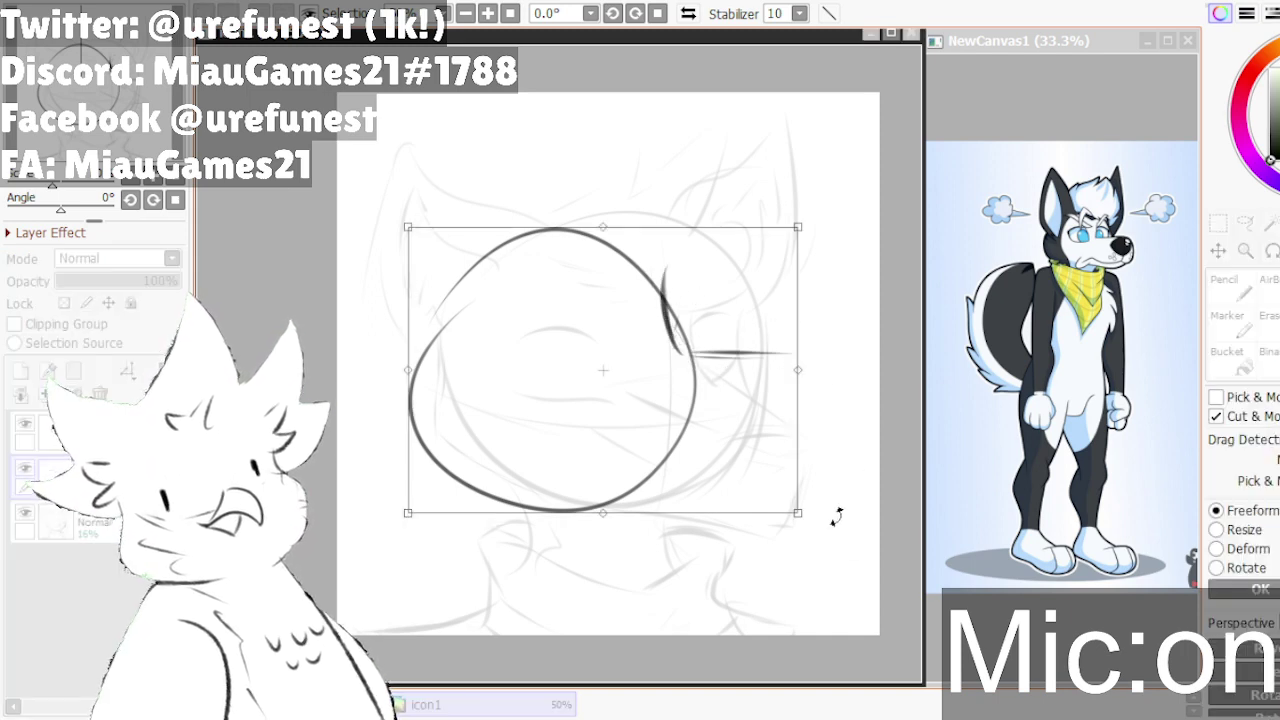
{"action": "left_click_drag", "start_coordinate": [834, 514], "coordinate": [838, 512]}
{"action": "left_click", "coordinate": [1222, 590]}
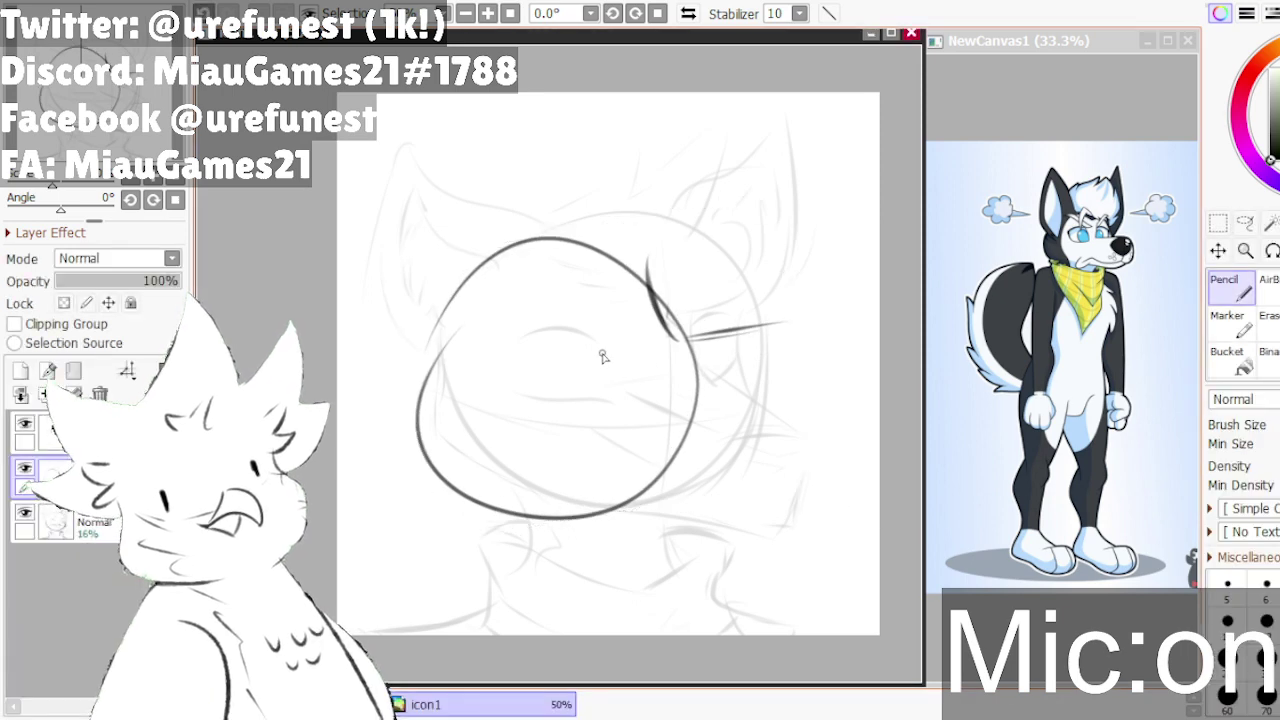
- Draw a slanted guideline from the head's left edge up towards the face's centre
{"action": "left_click_drag", "start_coordinate": [468, 430], "coordinate": [664, 402]}
{"action": "key", "text": "ctrl+z"}
{"action": "left_click_drag", "start_coordinate": [418, 436], "coordinate": [625, 393]}
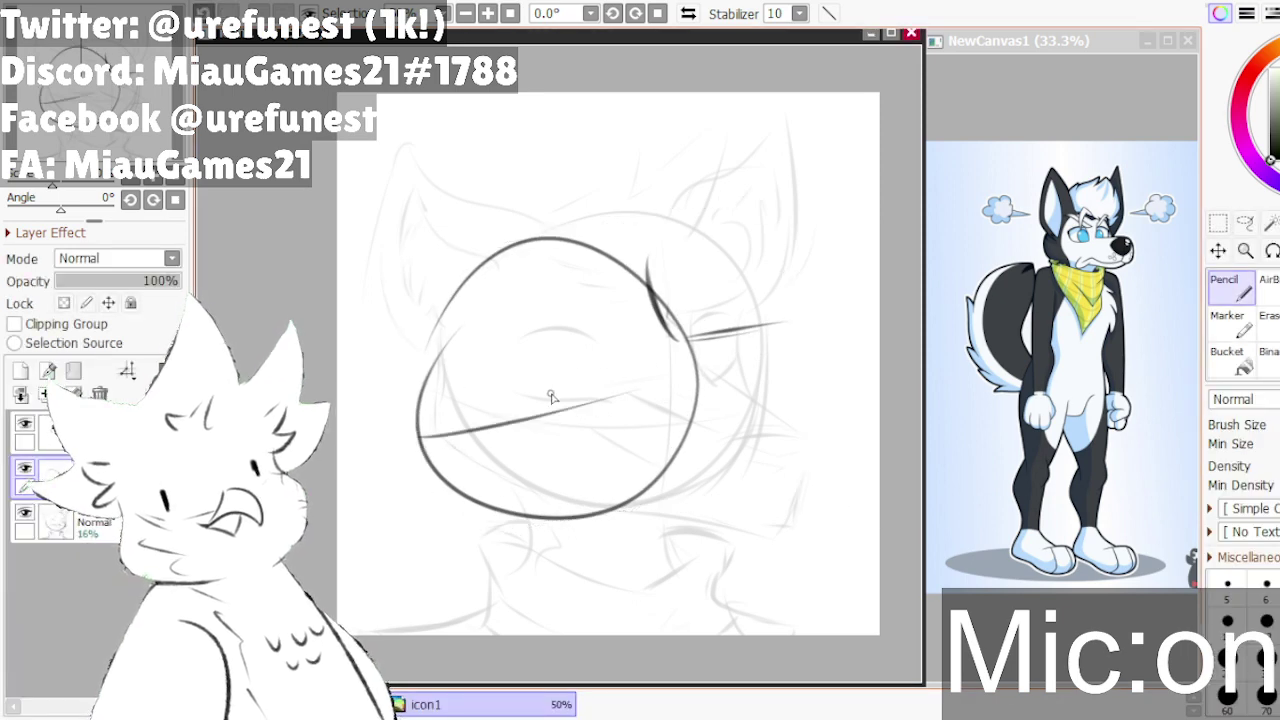
- Sketch the large left ear, hair strokes on top of the head, and the forehead line down to the brow
{"action": "mouse_move", "coordinate": [490, 254]}
{"action": "left_mouse_down"}
{"action": "mouse_move", "coordinate": [402, 168]}
{"action": "mouse_move", "coordinate": [347, 290]}
{"action": "mouse_move", "coordinate": [436, 354]}
{"action": "left_mouse_up"}
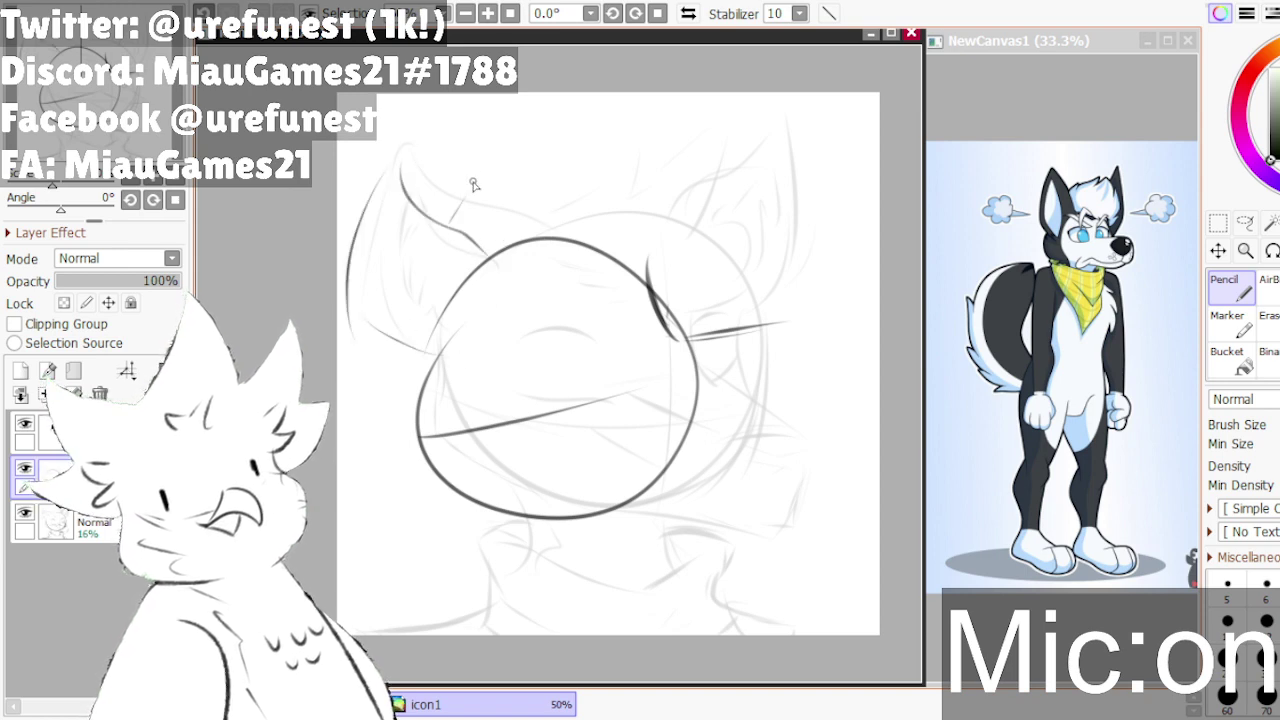
{"action": "left_click_drag", "start_coordinate": [487, 165], "coordinate": [489, 200]}
{"action": "left_click_drag", "start_coordinate": [500, 205], "coordinate": [535, 180]}
{"action": "mouse_move", "coordinate": [580, 115]}
{"action": "left_mouse_down"}
{"action": "mouse_move", "coordinate": [554, 257]}
{"action": "mouse_move", "coordinate": [636, 254]}
{"action": "mouse_move", "coordinate": [652, 290]}
{"action": "left_mouse_up"}
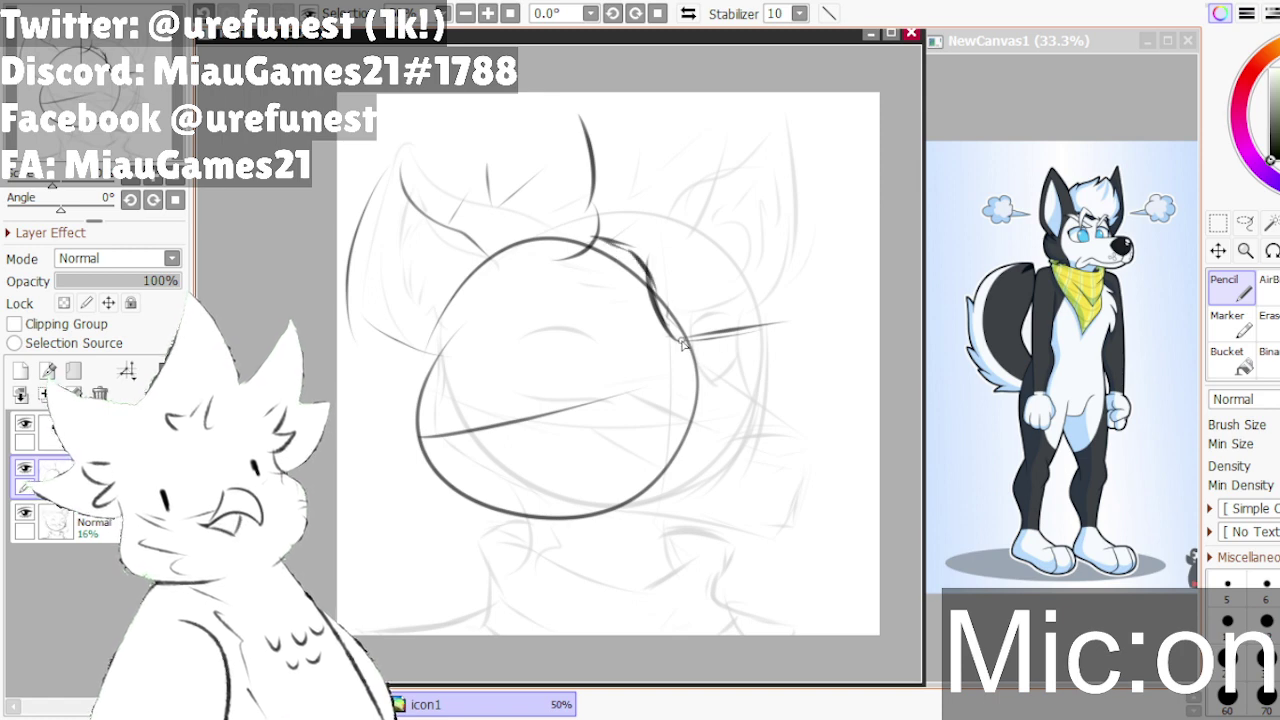
- Sketch the muzzle's front strokes, a slanted mouth line from inside the head circle, and light lower jaw marks
{"action": "mouse_move", "coordinate": [765, 326]}
{"action": "left_mouse_down"}
{"action": "mouse_move", "coordinate": [798, 323]}
{"action": "mouse_move", "coordinate": [768, 357]}
{"action": "mouse_move", "coordinate": [791, 420]}
{"action": "mouse_move", "coordinate": [660, 424]}
{"action": "mouse_move", "coordinate": [782, 492]}
{"action": "left_mouse_up"}
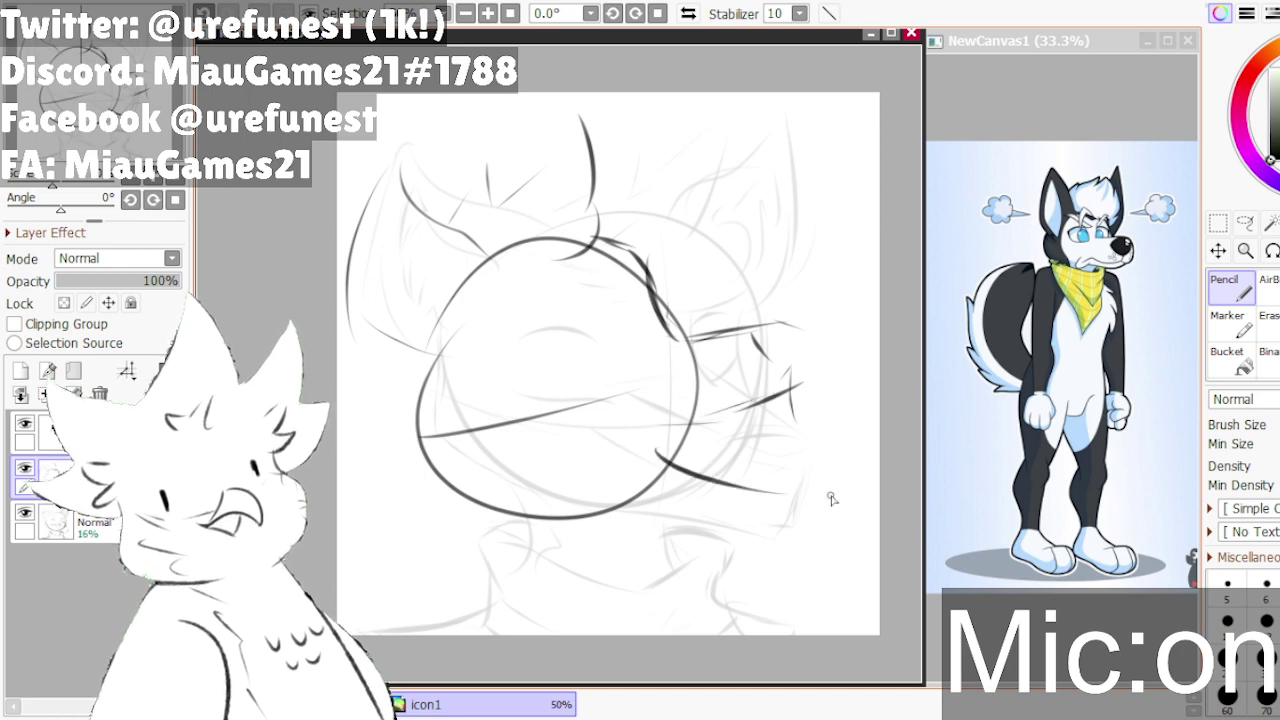
{"action": "key", "text": "ctrl+z"}
{"action": "left_click_drag", "start_coordinate": [637, 410], "coordinate": [783, 470]}
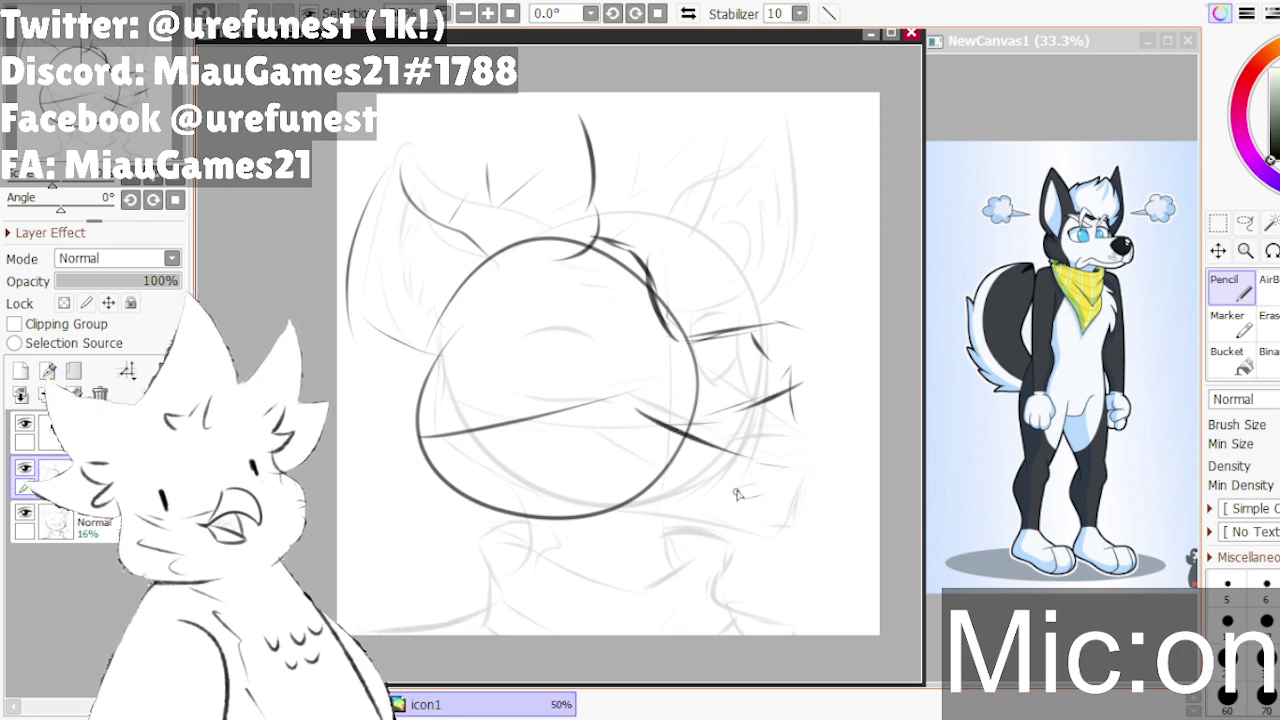
{"action": "left_click_drag", "start_coordinate": [716, 494], "coordinate": [774, 489]}
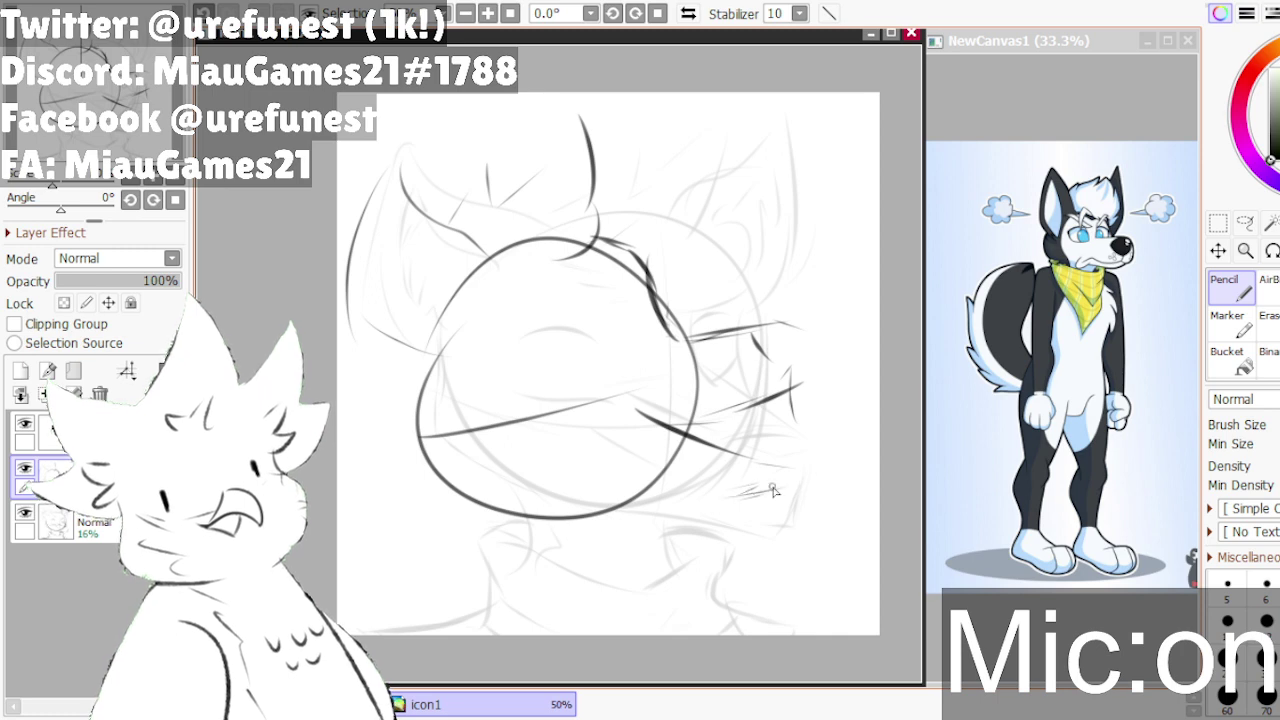
{"action": "left_click_drag", "start_coordinate": [636, 414], "coordinate": [700, 414]}
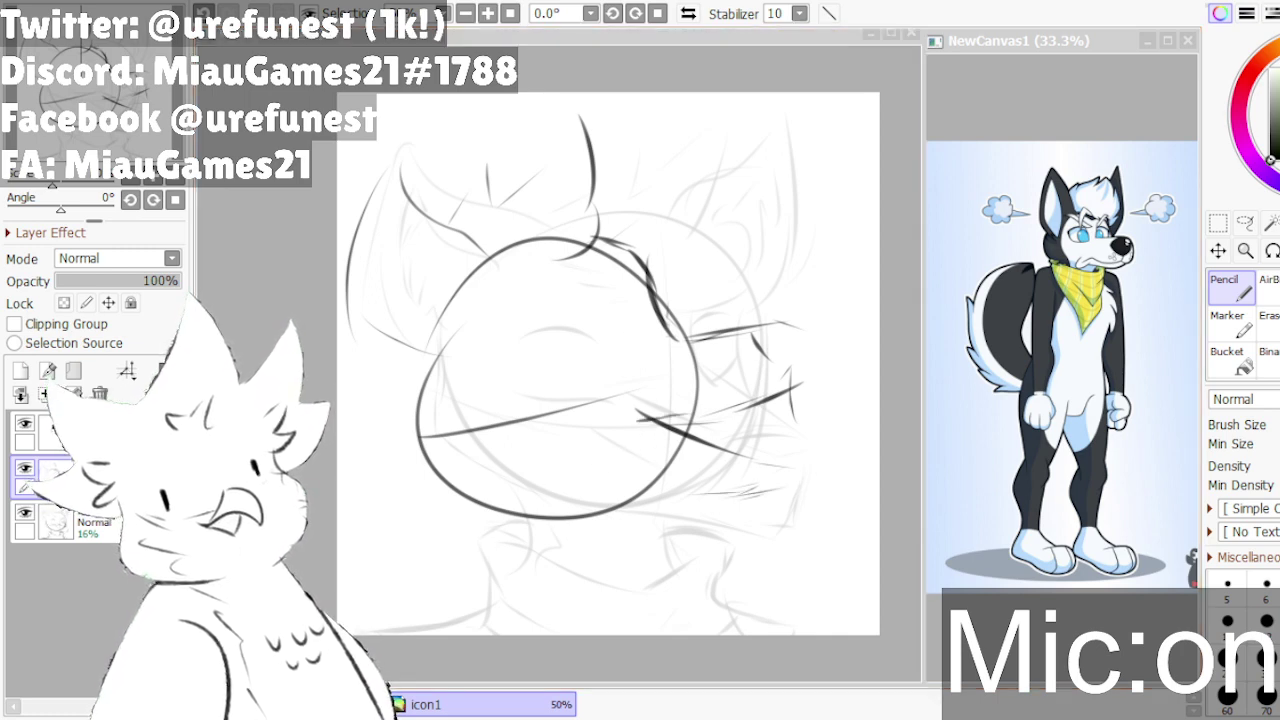
- Draw a slightly wavy lower eye line across the middle of the face with the Pencil
{"action": "left_click", "coordinate": [539, 248]}
{"action": "key", "text": "b"}
{"action": "scroll", "coordinate": [625, 345], "scroll_direction": "up", "scroll_amount": 1}
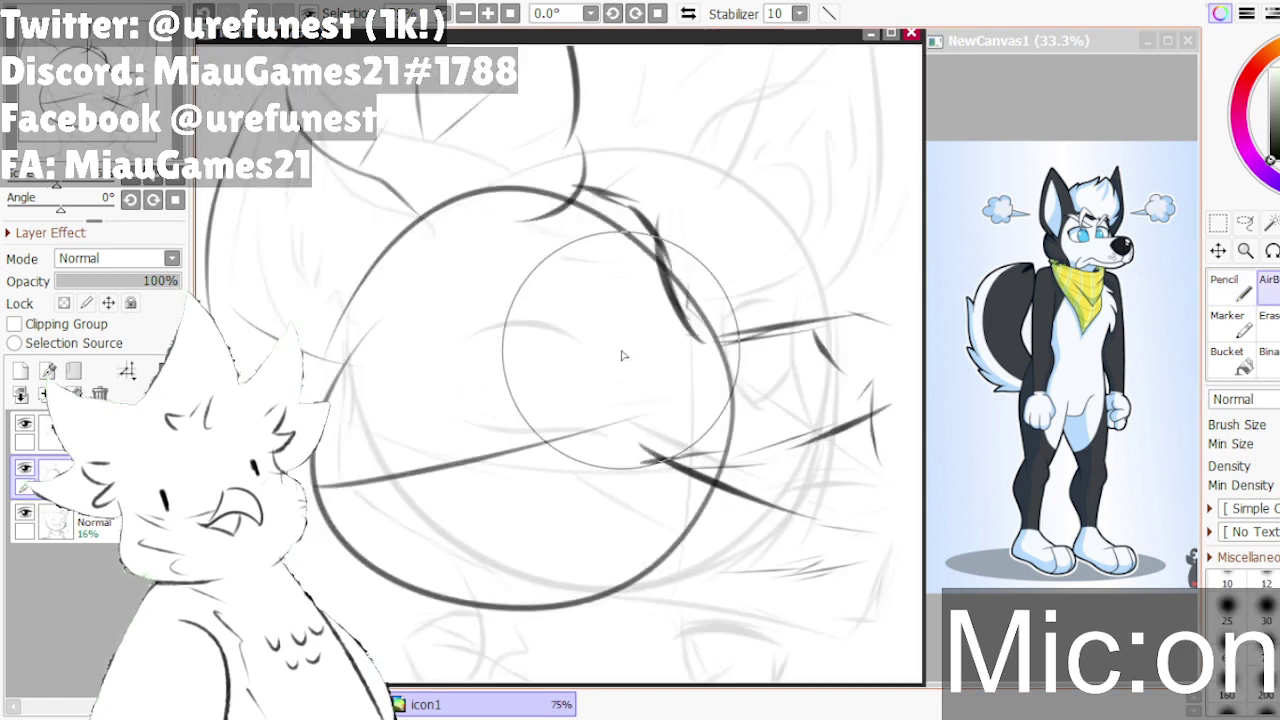
{"action": "left_click", "coordinate": [1226, 288]}
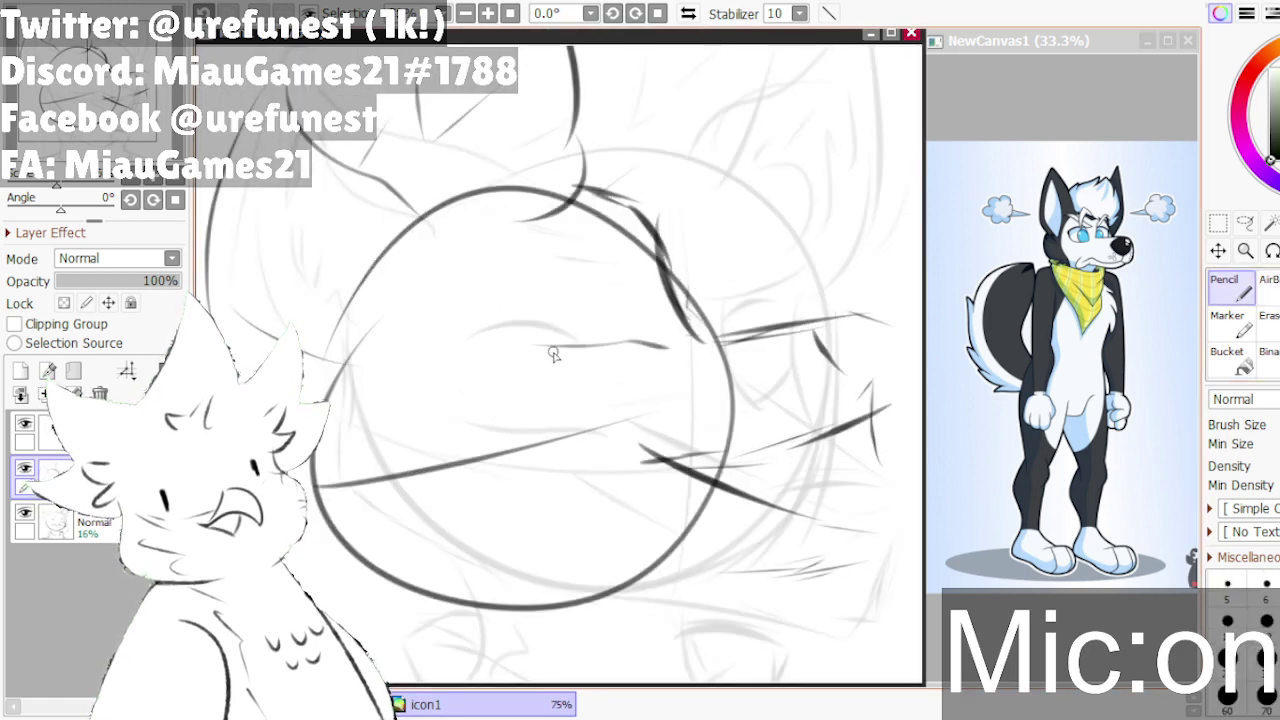
{"action": "left_click_drag", "start_coordinate": [659, 378], "coordinate": [474, 376]}
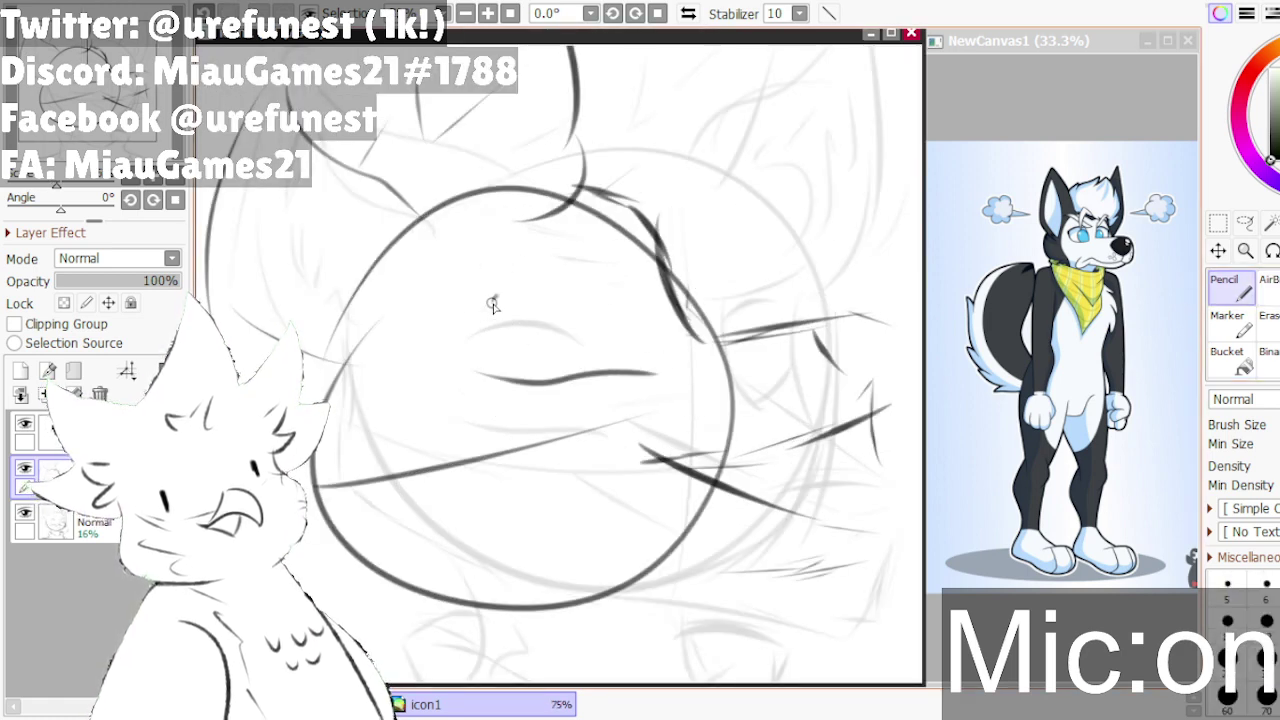
- Draw an arched line above the eye line and a small oval pupil resting on it
{"action": "left_click_drag", "start_coordinate": [492, 300], "coordinate": [592, 306]}
{"action": "key", "text": "ctrl+z"}
{"action": "left_click_drag", "start_coordinate": [502, 302], "coordinate": [631, 329]}
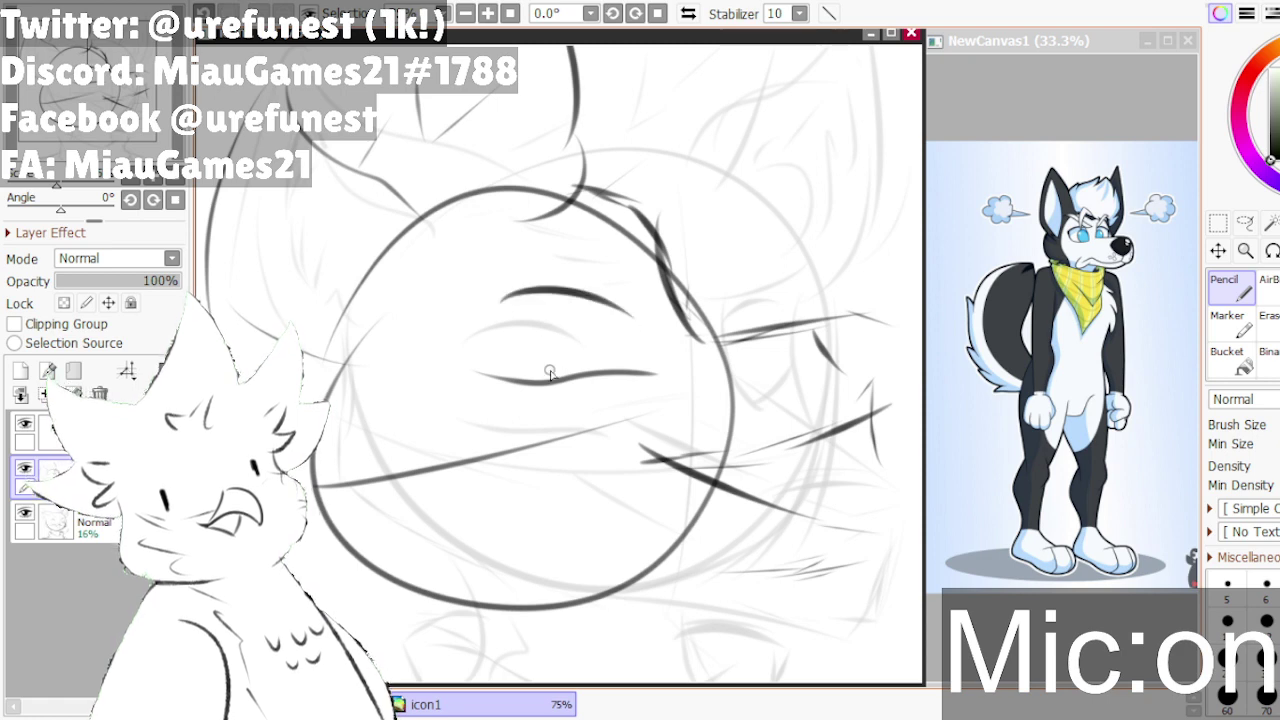
{"action": "key", "text": "ctrl+z"}
{"action": "mouse_move", "coordinate": [492, 308]}
{"action": "left_mouse_down"}
{"action": "mouse_move", "coordinate": [576, 272]}
{"action": "mouse_move", "coordinate": [598, 302]}
{"action": "left_mouse_up"}
{"action": "mouse_move", "coordinate": [532, 382]}
{"action": "left_mouse_down"}
{"action": "mouse_move", "coordinate": [558, 374]}
{"action": "mouse_move", "coordinate": [546, 340]}
{"action": "mouse_move", "coordinate": [552, 378]}
{"action": "mouse_move", "coordinate": [545, 347]}
{"action": "mouse_move", "coordinate": [534, 356]}
{"action": "left_mouse_up"}
{"action": "scroll", "coordinate": [548, 362], "scroll_direction": "down", "scroll_amount": 2}
{"action": "scroll", "coordinate": [537, 367], "scroll_direction": "up", "scroll_amount": 1}
{"action": "key", "text": "ctrl+z"}
{"action": "key", "text": "ctrl+z"}
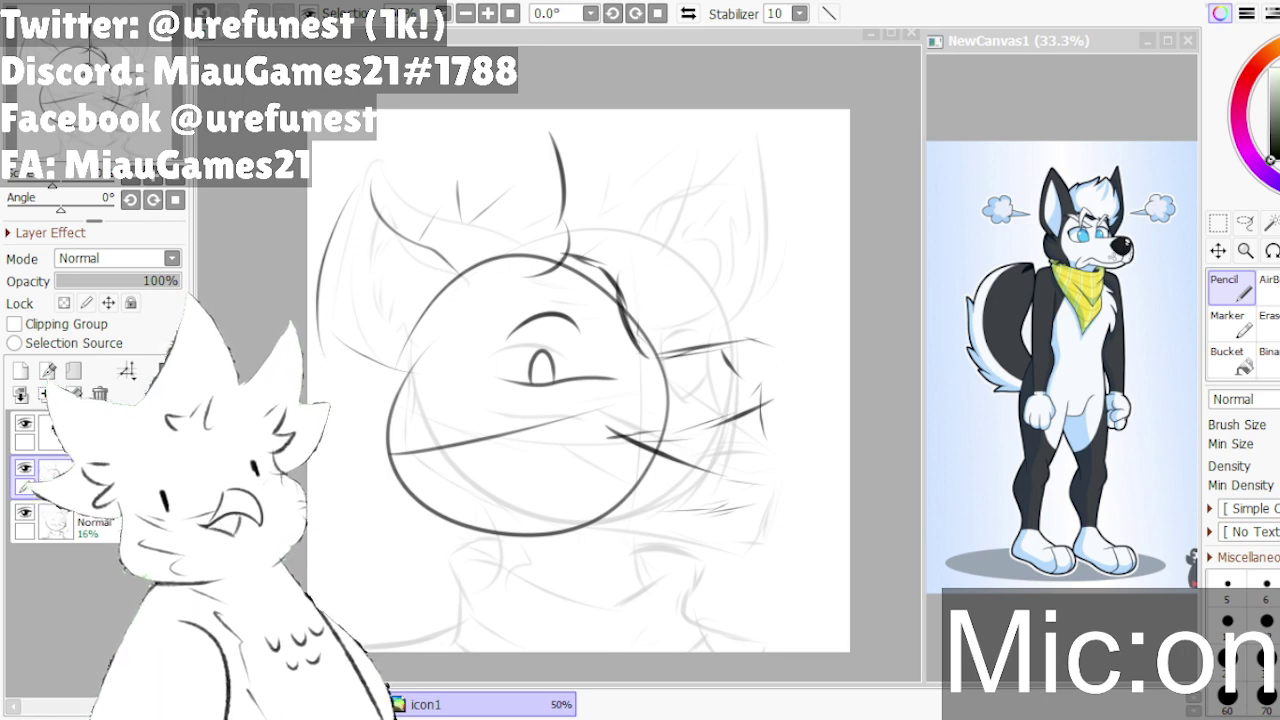
- Draw the two curved sides of the neck below the head
{"action": "left_click", "coordinate": [600, 360]}
{"action": "scroll", "coordinate": [600, 360], "scroll_direction": "down", "scroll_amount": 1}
{"action": "scroll", "coordinate": [695, 434], "scroll_direction": "up", "scroll_amount": 1}
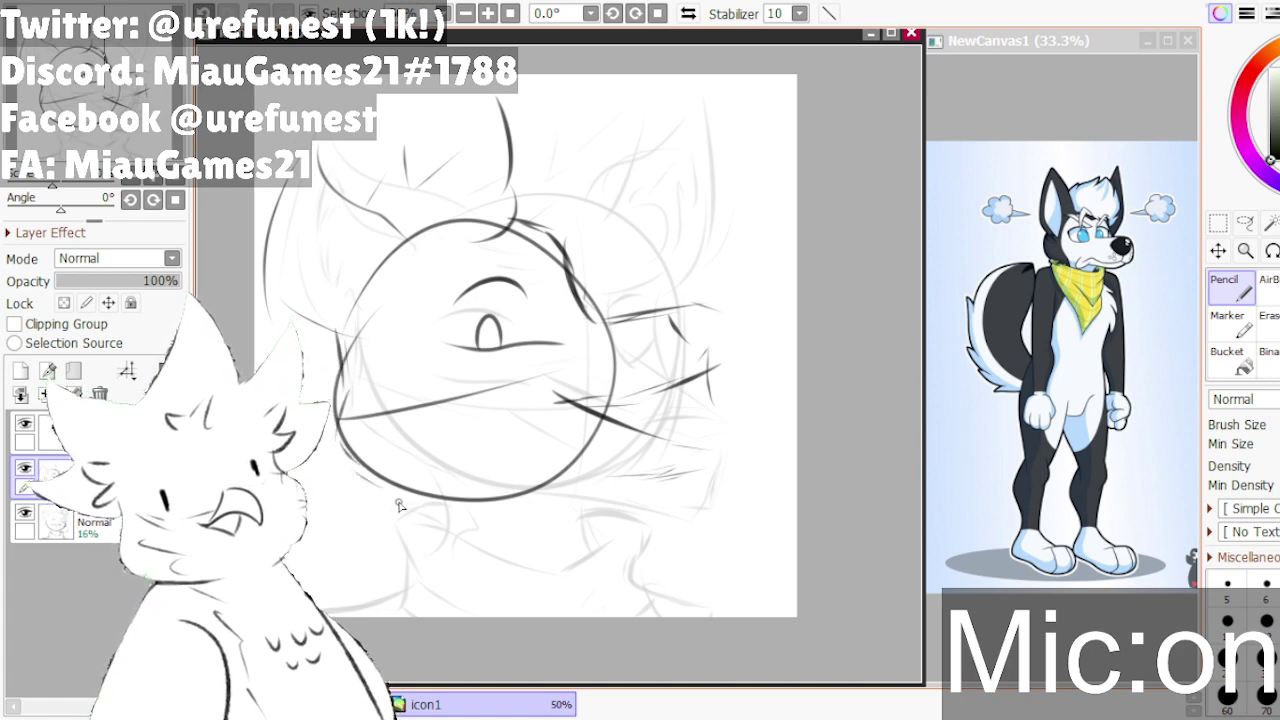
{"action": "left_click_drag", "start_coordinate": [396, 500], "coordinate": [416, 570]}
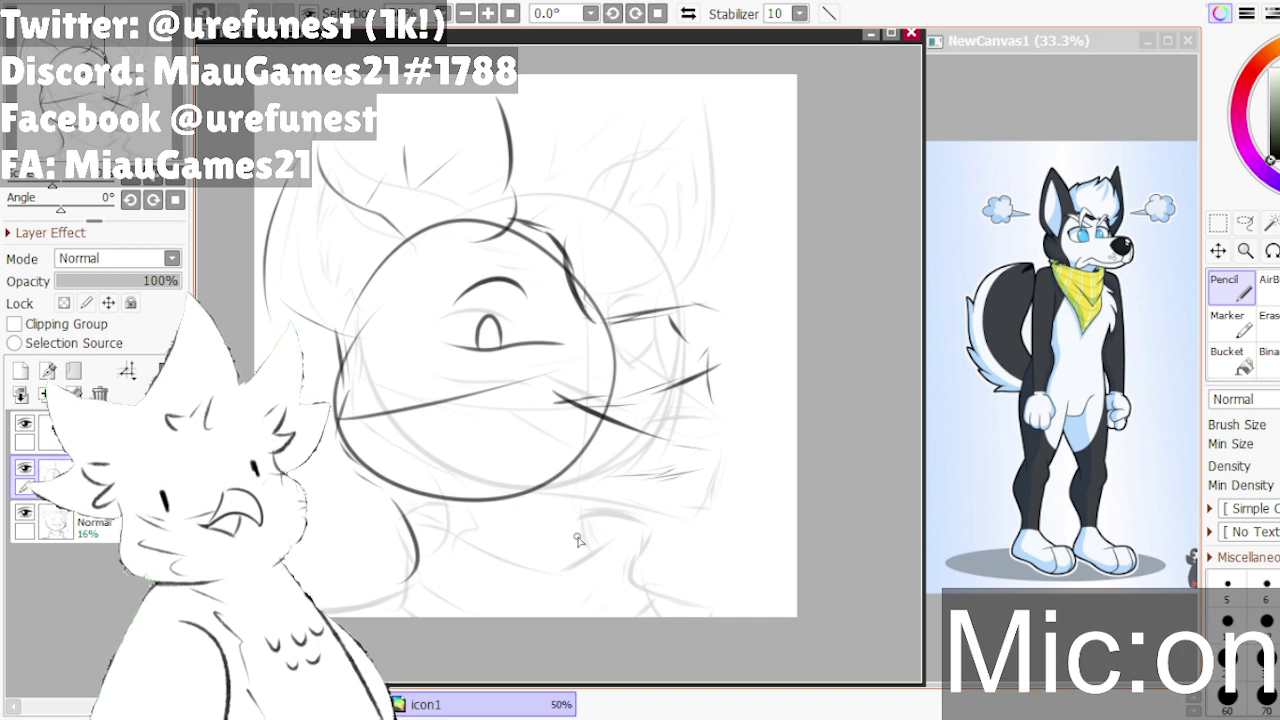
{"action": "left_click_drag", "start_coordinate": [568, 502], "coordinate": [560, 554]}
{"action": "key", "text": "ctrl+z"}
{"action": "left_click_drag", "start_coordinate": [552, 483], "coordinate": [554, 538]}
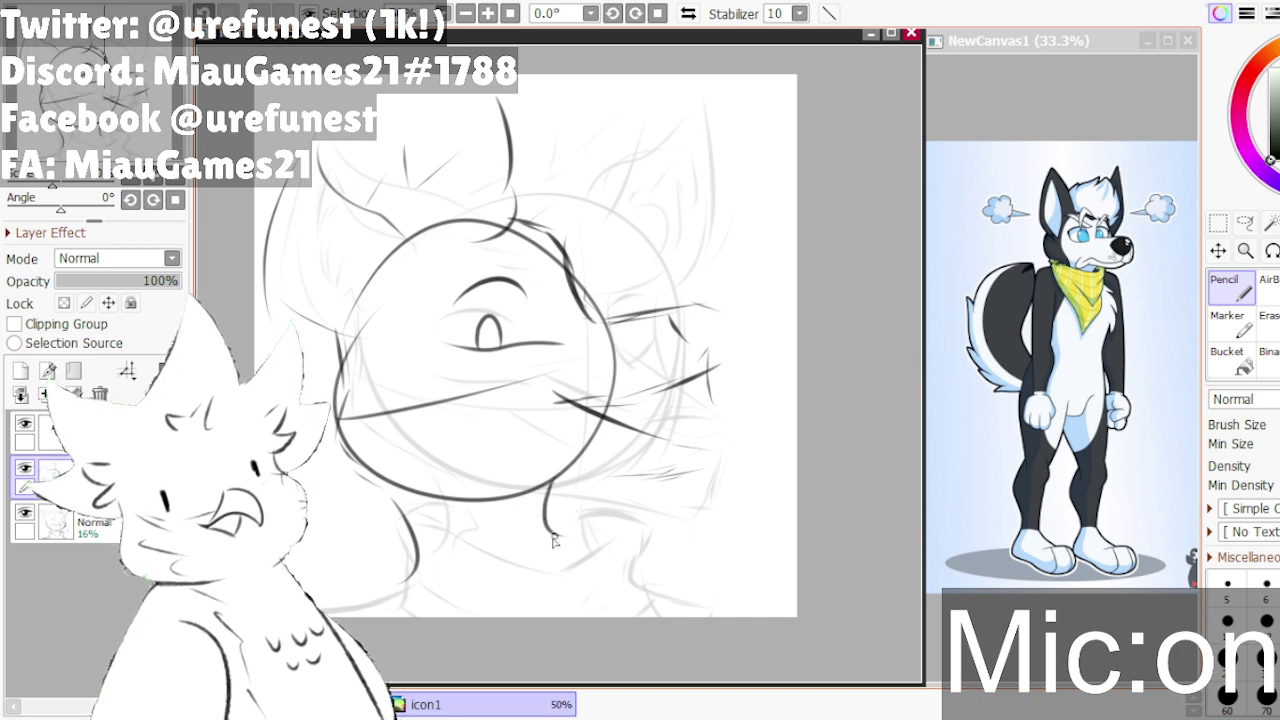
- Draw a slanted band across the base of the neck and curve its right end closed
{"action": "mouse_move", "coordinate": [376, 540]}
{"action": "left_mouse_down"}
{"action": "mouse_move", "coordinate": [466, 575]}
{"action": "mouse_move", "coordinate": [510, 576]}
{"action": "left_mouse_up"}
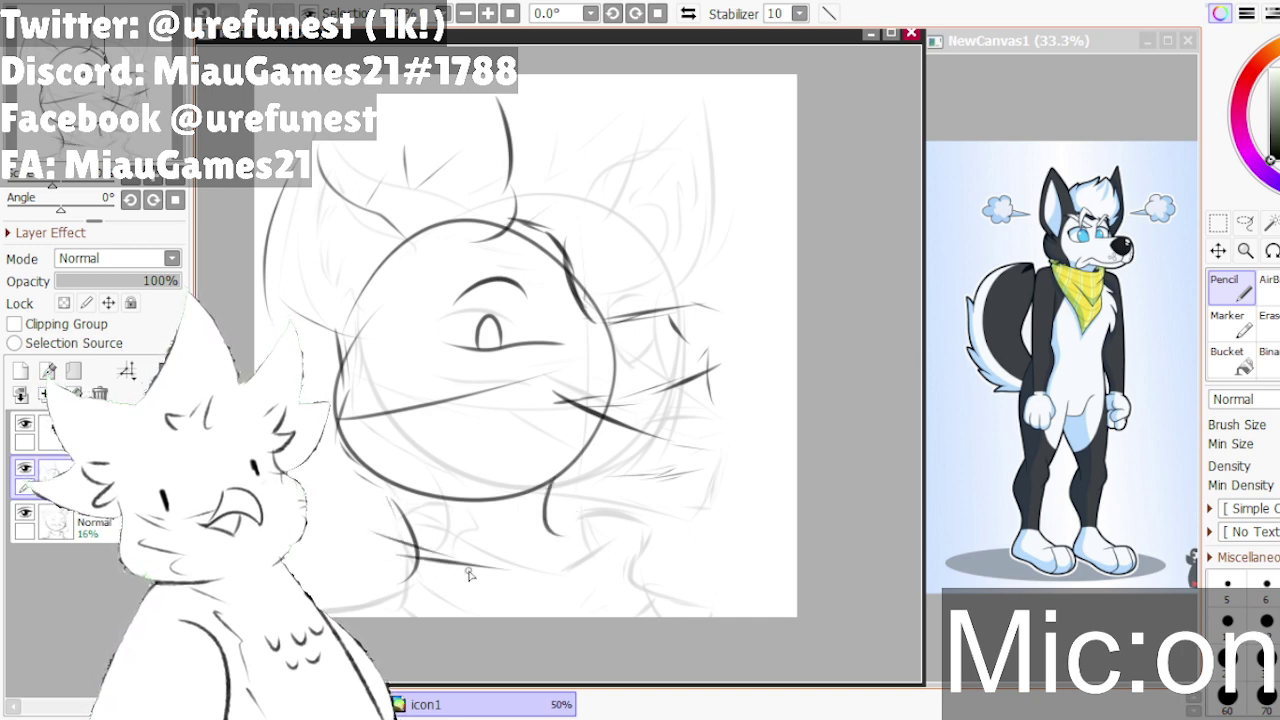
{"action": "left_click_drag", "start_coordinate": [418, 548], "coordinate": [580, 568]}
{"action": "mouse_move", "coordinate": [540, 510]}
{"action": "left_mouse_down"}
{"action": "mouse_move", "coordinate": [575, 540]}
{"action": "mouse_move", "coordinate": [574, 568]}
{"action": "left_mouse_up"}
- Sketch loose curved and jagged strokes on both sides of the neck, plus a line beneath the neck band
{"action": "mouse_move", "coordinate": [398, 536]}
{"action": "left_mouse_down"}
{"action": "mouse_move", "coordinate": [351, 536]}
{"action": "mouse_move", "coordinate": [356, 582]}
{"action": "left_mouse_up"}
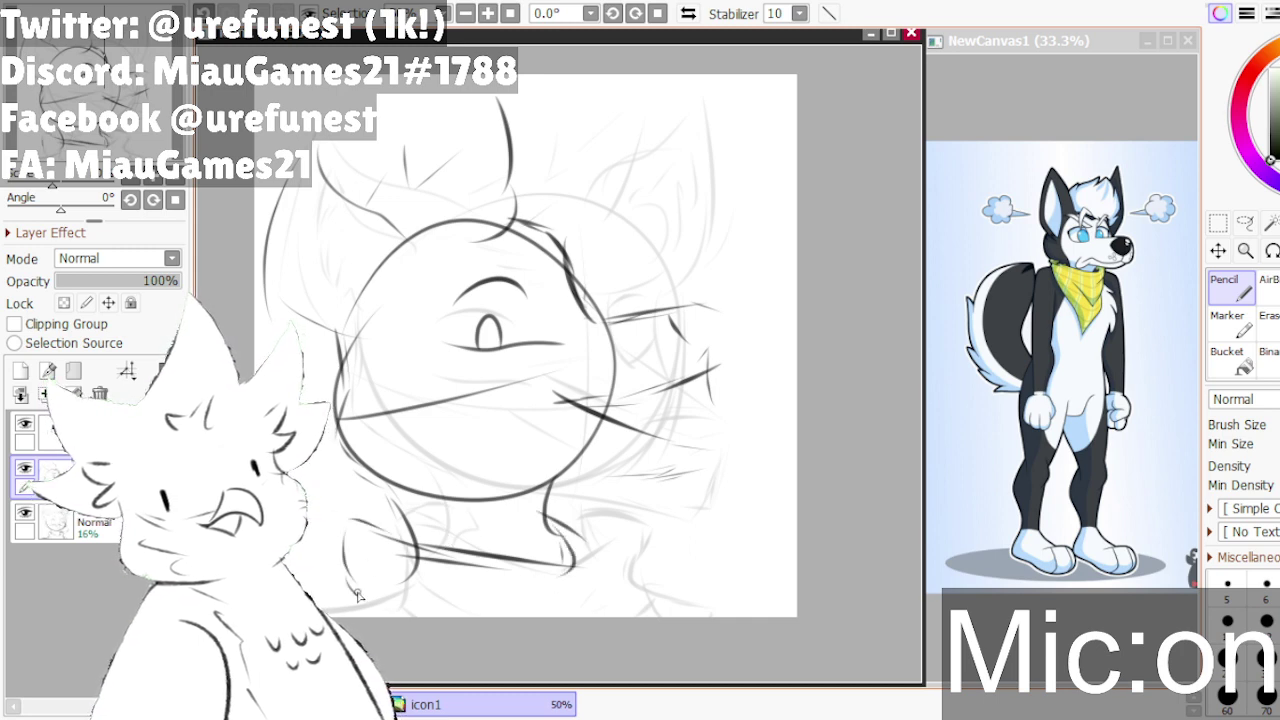
{"action": "mouse_move", "coordinate": [558, 506]}
{"action": "left_mouse_down"}
{"action": "mouse_move", "coordinate": [597, 537]}
{"action": "mouse_move", "coordinate": [624, 600]}
{"action": "left_mouse_up"}
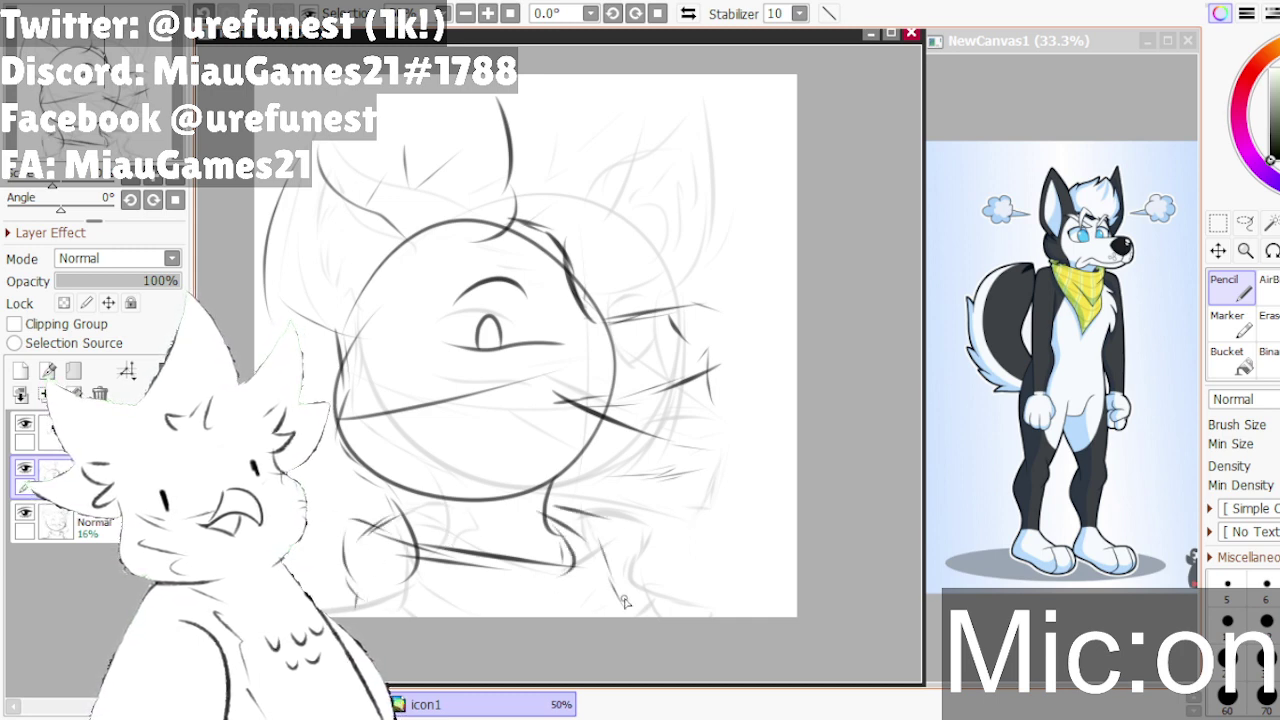
{"action": "left_click_drag", "start_coordinate": [601, 545], "coordinate": [625, 610]}
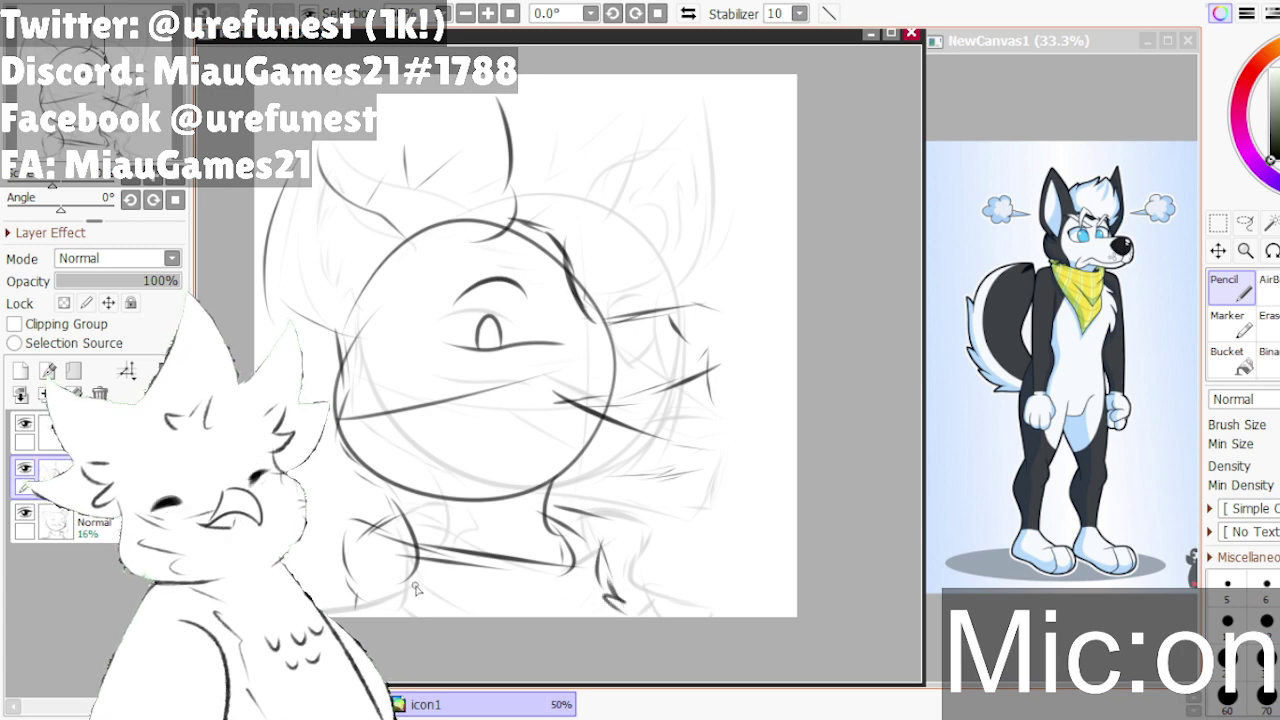
{"action": "left_click_drag", "start_coordinate": [411, 586], "coordinate": [488, 606]}
- Darken the chin's front edge and draw the lower jaw line from the head's base to it
{"action": "scroll", "coordinate": [662, 421], "scroll_direction": "up", "scroll_amount": 1}
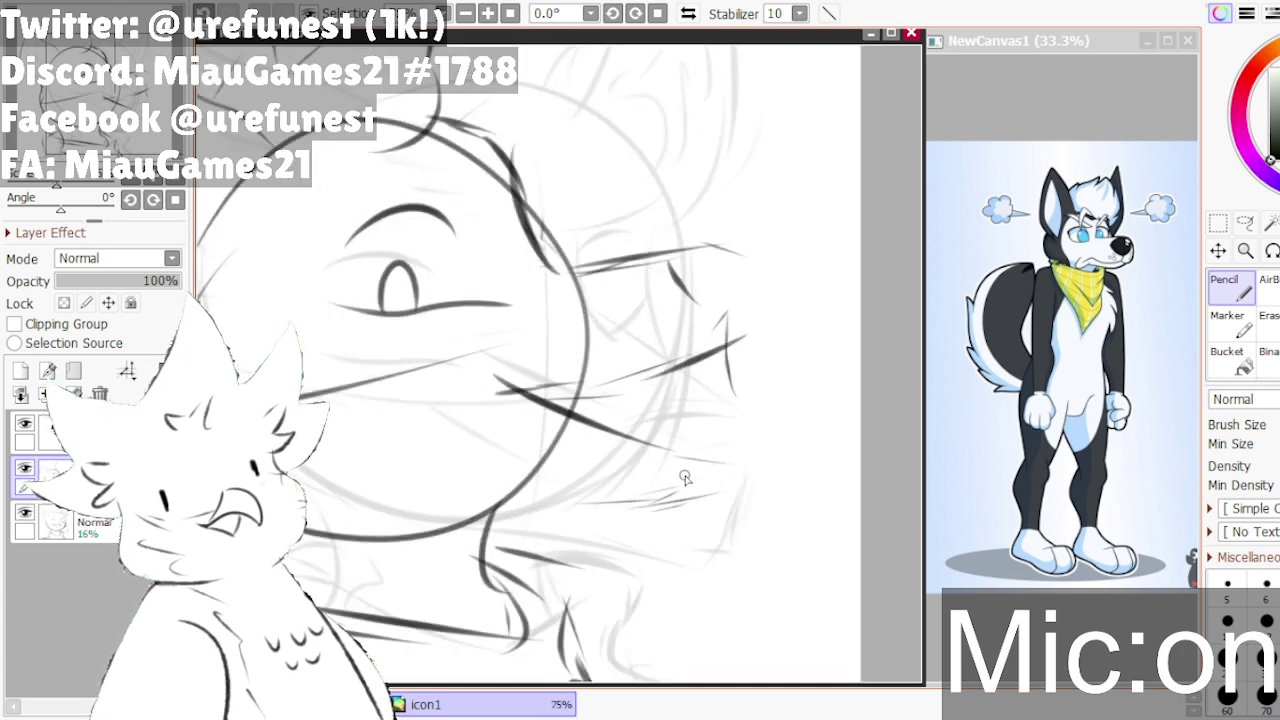
{"action": "mouse_move", "coordinate": [654, 505]}
{"action": "left_mouse_down"}
{"action": "mouse_move", "coordinate": [689, 458]}
{"action": "mouse_move", "coordinate": [658, 500]}
{"action": "left_mouse_up"}
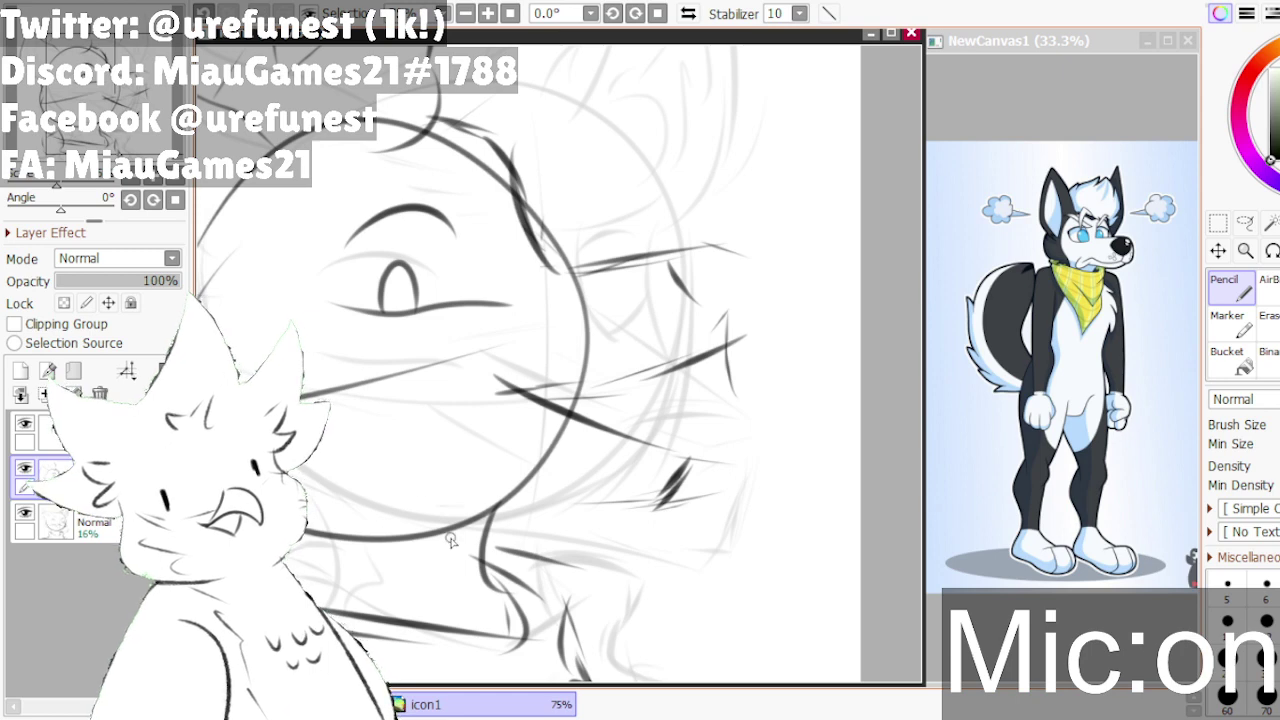
{"action": "mouse_move", "coordinate": [460, 530]}
{"action": "left_mouse_down"}
{"action": "mouse_move", "coordinate": [650, 506]}
{"action": "mouse_move", "coordinate": [660, 481]}
{"action": "left_mouse_up"}
{"action": "scroll", "coordinate": [651, 369], "scroll_direction": "down", "scroll_amount": 1}
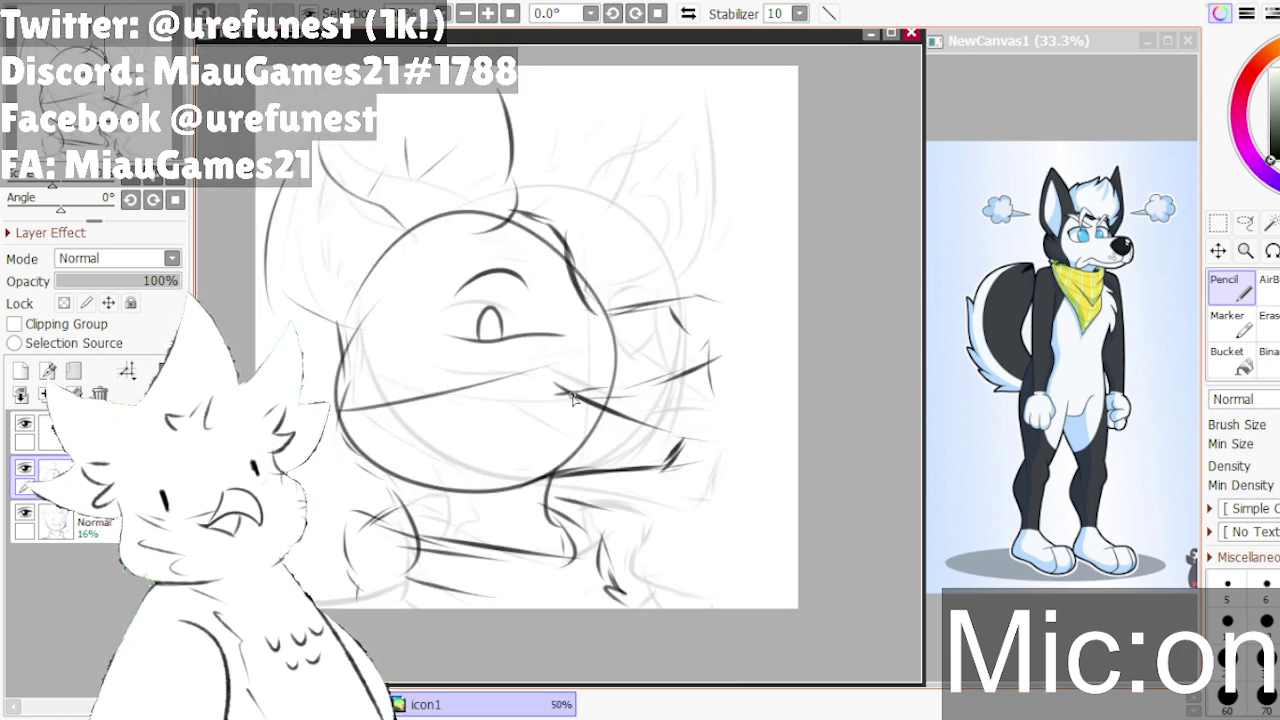
- Draw the upper lip curve from the mouth corner to the snout, and sketch the nose at the muzzle's tip
{"action": "mouse_move", "coordinate": [566, 398]}
{"action": "left_mouse_down"}
{"action": "mouse_move", "coordinate": [728, 365]}
{"action": "mouse_move", "coordinate": [722, 414]}
{"action": "left_mouse_up"}
{"action": "scroll", "coordinate": [730, 365], "scroll_direction": "up", "scroll_amount": 1}
{"action": "left_click_drag", "start_coordinate": [652, 340], "coordinate": [713, 333]}
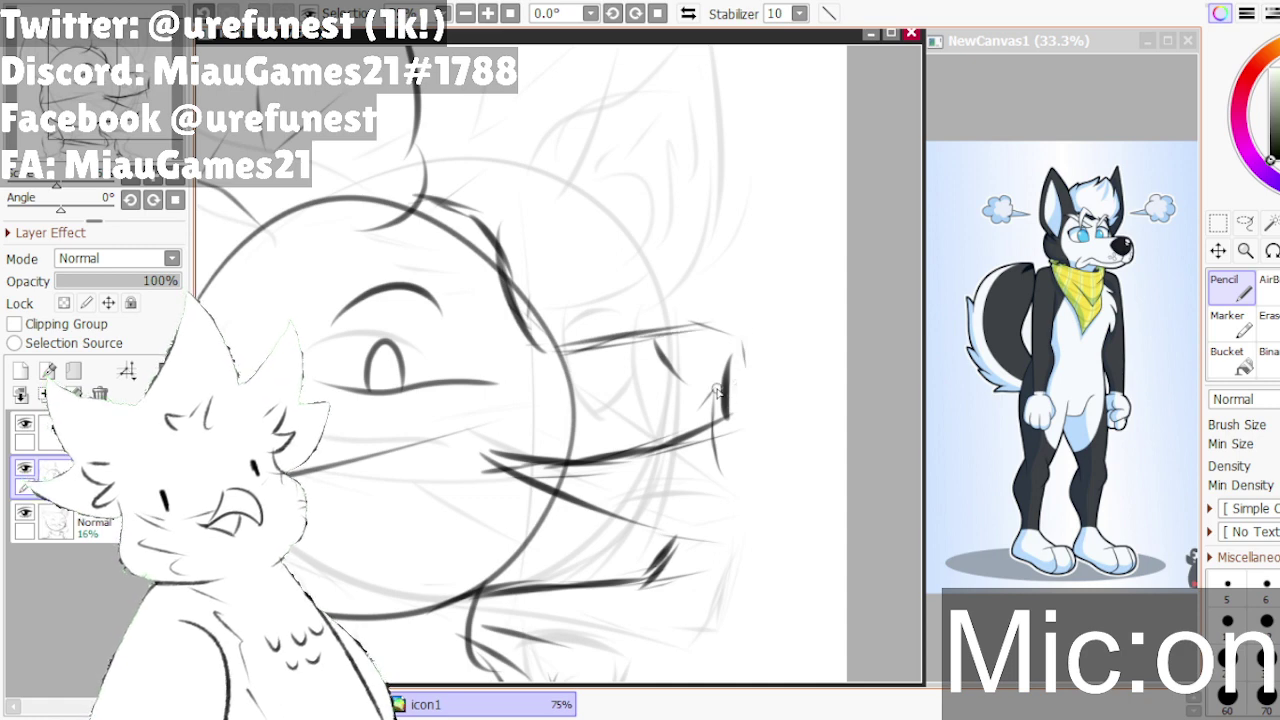
{"action": "scroll", "coordinate": [690, 390], "scroll_direction": "down", "scroll_amount": 2}
{"action": "scroll", "coordinate": [405, 408], "scroll_direction": "up", "scroll_amount": 1}
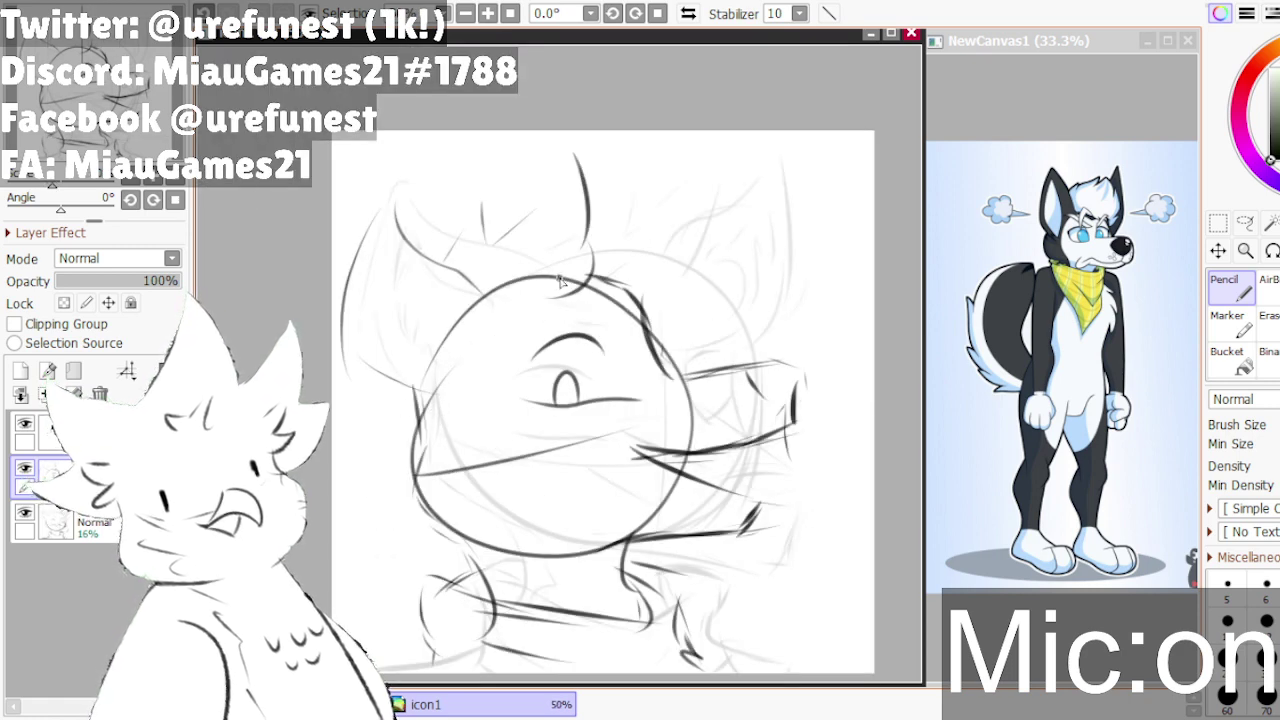
{"action": "left_click_drag", "start_coordinate": [749, 377], "coordinate": [792, 392]}
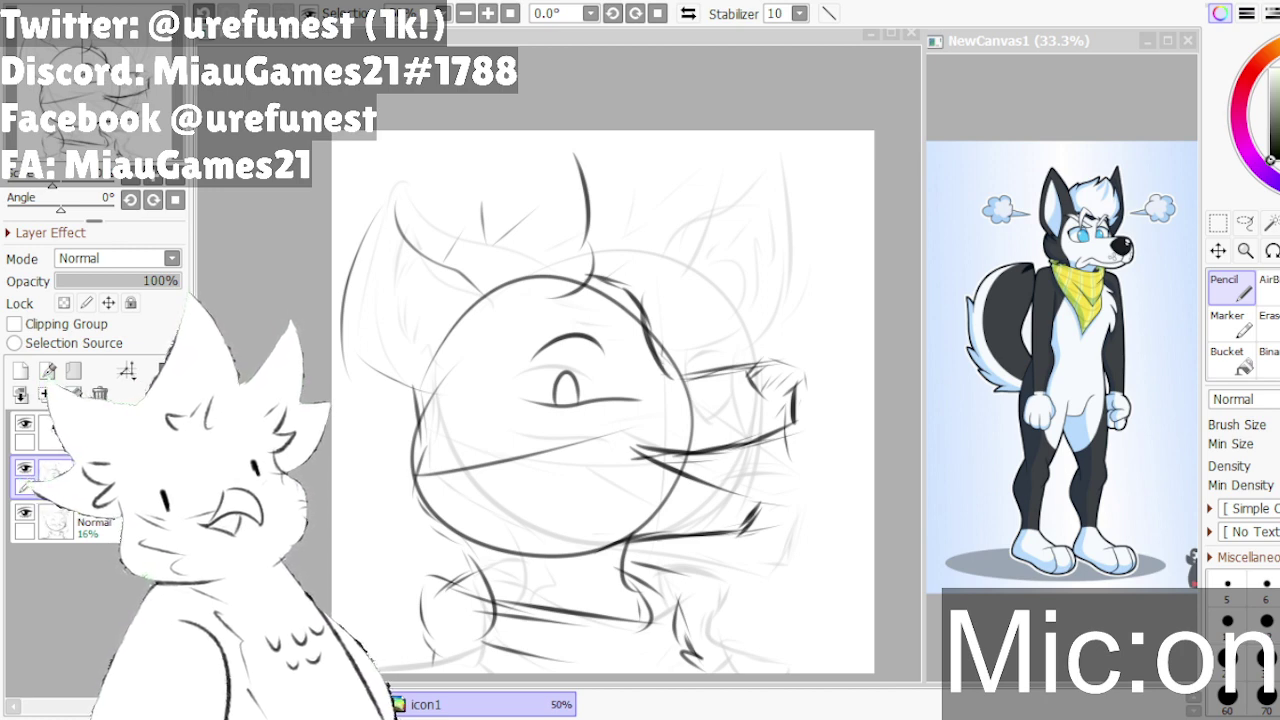
- Redraw the back ear's outline with darker strokes from its base along the outer edge up to the pointed tip
{"action": "left_click", "coordinate": [614, 259]}
{"action": "scroll", "coordinate": [614, 259], "scroll_direction": "down", "scroll_amount": 1}
{"action": "scroll", "coordinate": [456, 330], "scroll_direction": "up", "scroll_amount": 1}
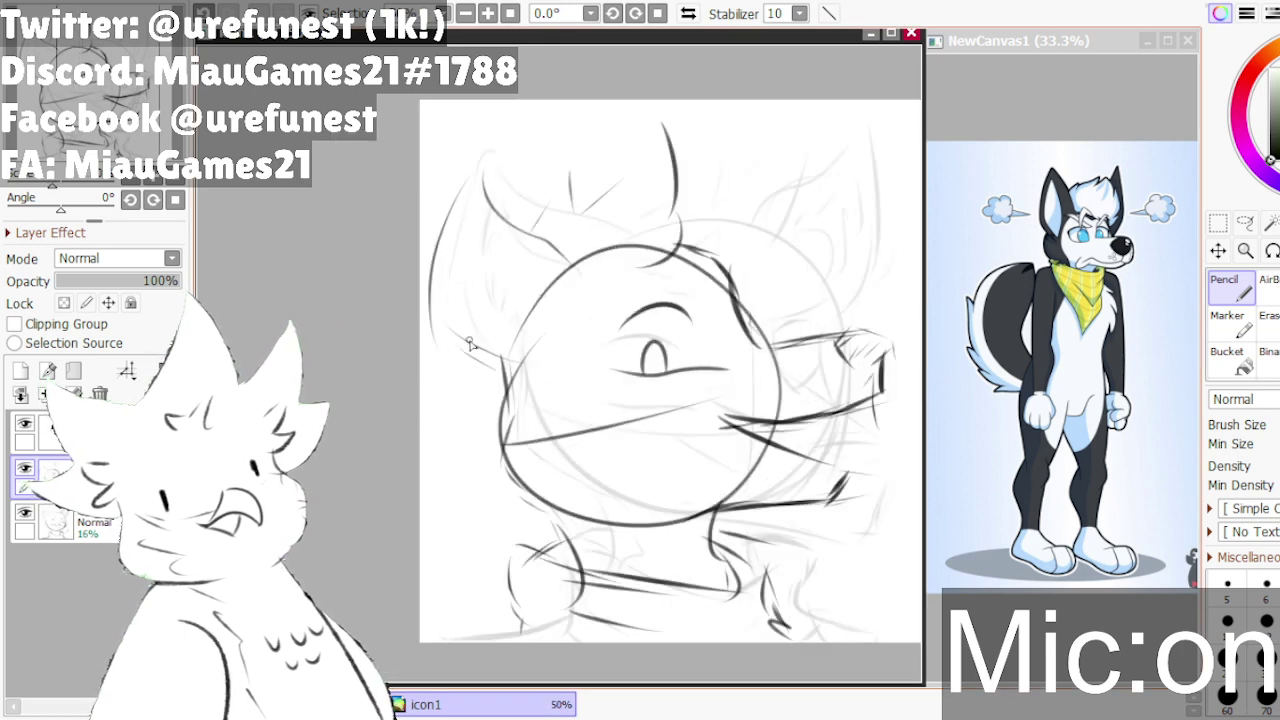
{"action": "mouse_move", "coordinate": [445, 316]}
{"action": "left_mouse_down"}
{"action": "mouse_move", "coordinate": [508, 368]}
{"action": "mouse_move", "coordinate": [455, 268]}
{"action": "mouse_move", "coordinate": [452, 214]}
{"action": "mouse_move", "coordinate": [470, 208]}
{"action": "left_mouse_up"}
{"action": "left_click_drag", "start_coordinate": [446, 256], "coordinate": [477, 184]}
- Draw the inner fold line of the ear, curving from the head circle up along the ear's front edge
{"action": "mouse_move", "coordinate": [450, 230]}
{"action": "left_mouse_down"}
{"action": "mouse_move", "coordinate": [483, 166]}
{"action": "mouse_move", "coordinate": [498, 205]}
{"action": "mouse_move", "coordinate": [576, 263]}
{"action": "mouse_move", "coordinate": [483, 258]}
{"action": "left_mouse_up"}
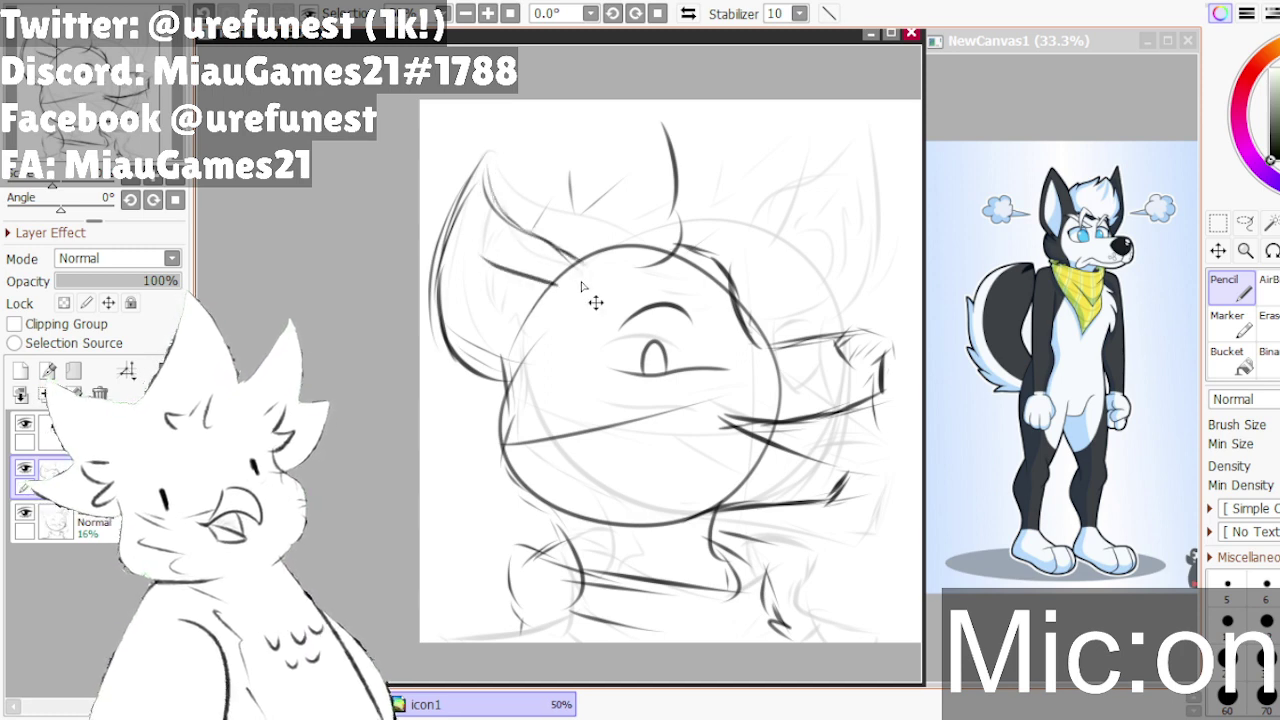
{"action": "key", "text": "ctrl+z"}
{"action": "left_click_drag", "start_coordinate": [571, 288], "coordinate": [490, 227]}
{"action": "key", "text": "ctrl+z"}
{"action": "left_click_drag", "start_coordinate": [566, 282], "coordinate": [475, 218]}
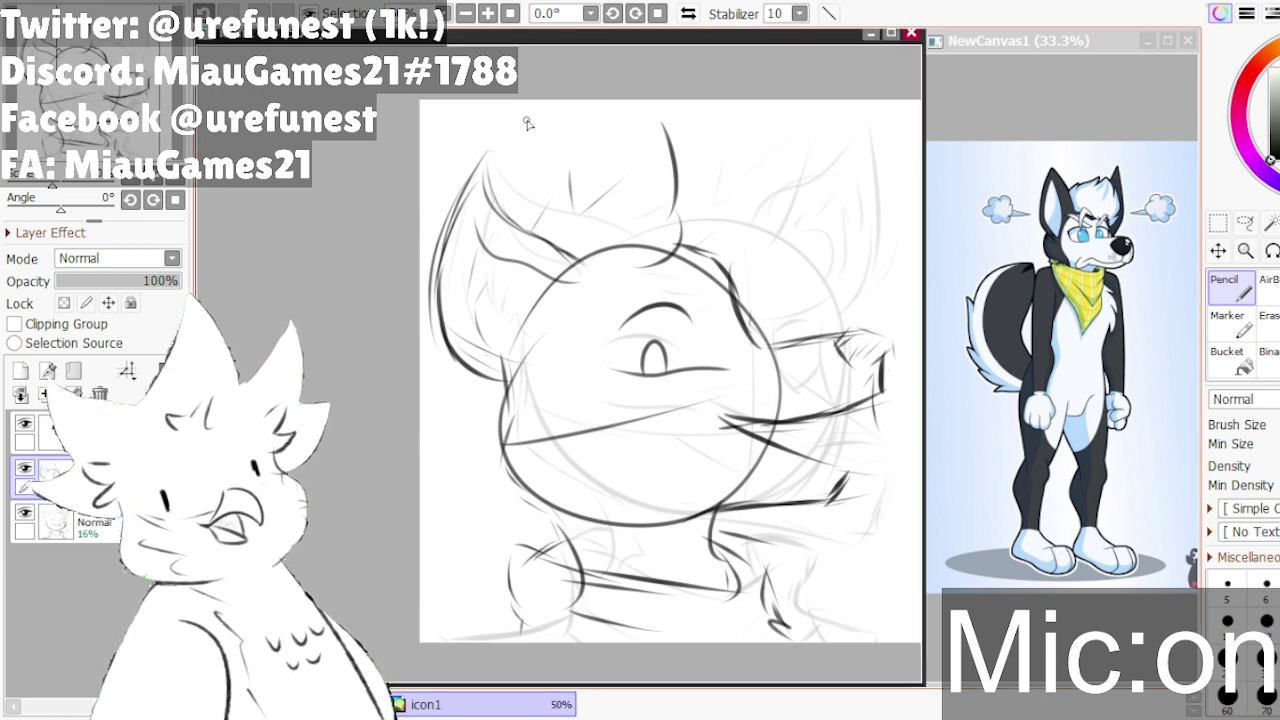
- Sketch the spiky hair tuft on top of the head, with jagged tips, a tall front spike and a small notch at its base
{"action": "scroll", "coordinate": [524, 195], "scroll_direction": "up", "scroll_amount": 1}
{"action": "mouse_move", "coordinate": [510, 225]}
{"action": "left_mouse_down"}
{"action": "mouse_move", "coordinate": [548, 172]}
{"action": "mouse_move", "coordinate": [546, 208]}
{"action": "mouse_move", "coordinate": [582, 163]}
{"action": "left_mouse_up"}
{"action": "mouse_move", "coordinate": [596, 119]}
{"action": "left_mouse_down"}
{"action": "mouse_move", "coordinate": [594, 200]}
{"action": "mouse_move", "coordinate": [657, 160]}
{"action": "mouse_move", "coordinate": [721, 78]}
{"action": "mouse_move", "coordinate": [751, 180]}
{"action": "left_mouse_up"}
{"action": "mouse_move", "coordinate": [752, 229]}
{"action": "left_mouse_down"}
{"action": "mouse_move", "coordinate": [779, 206]}
{"action": "mouse_move", "coordinate": [730, 285]}
{"action": "left_mouse_up"}
{"action": "scroll", "coordinate": [736, 282], "scroll_direction": "down", "scroll_amount": 2}
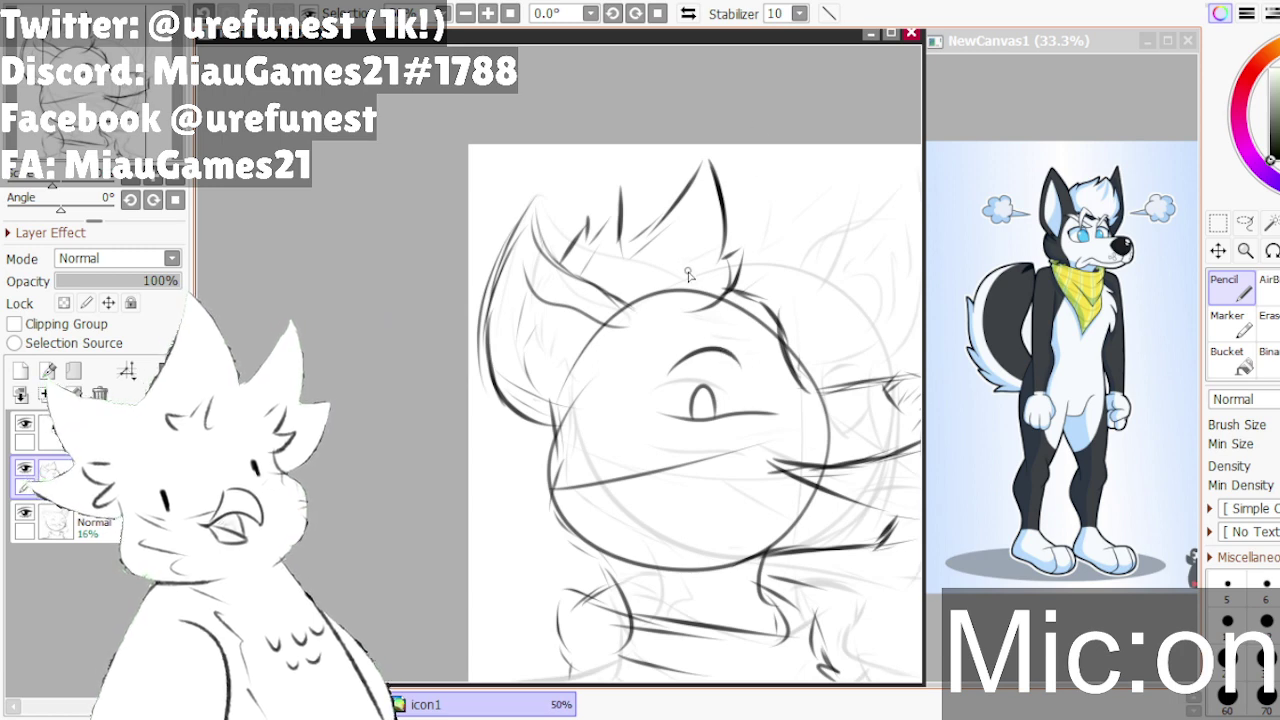
- Add short dashes for the hairline along the top of the head circle and an extra strand beside the tall hair spike
{"action": "scroll", "coordinate": [713, 270], "scroll_direction": "up", "scroll_amount": 2}
{"action": "left_click_drag", "start_coordinate": [578, 336], "coordinate": [606, 342]}
{"action": "left_click_drag", "start_coordinate": [600, 346], "coordinate": [655, 342]}
{"action": "scroll", "coordinate": [658, 345], "scroll_direction": "down", "scroll_amount": 1}
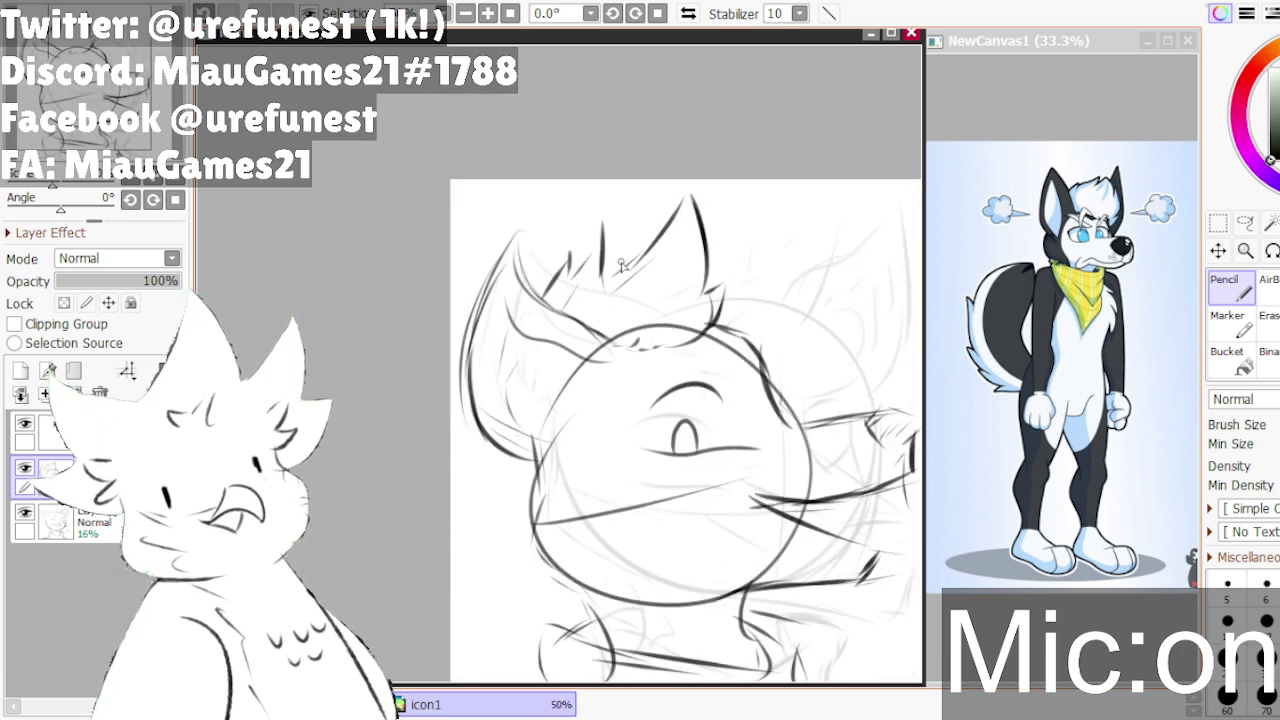
{"action": "mouse_move", "coordinate": [622, 258]}
{"action": "left_mouse_down"}
{"action": "mouse_move", "coordinate": [655, 200]}
{"action": "mouse_move", "coordinate": [675, 231]}
{"action": "left_mouse_up"}
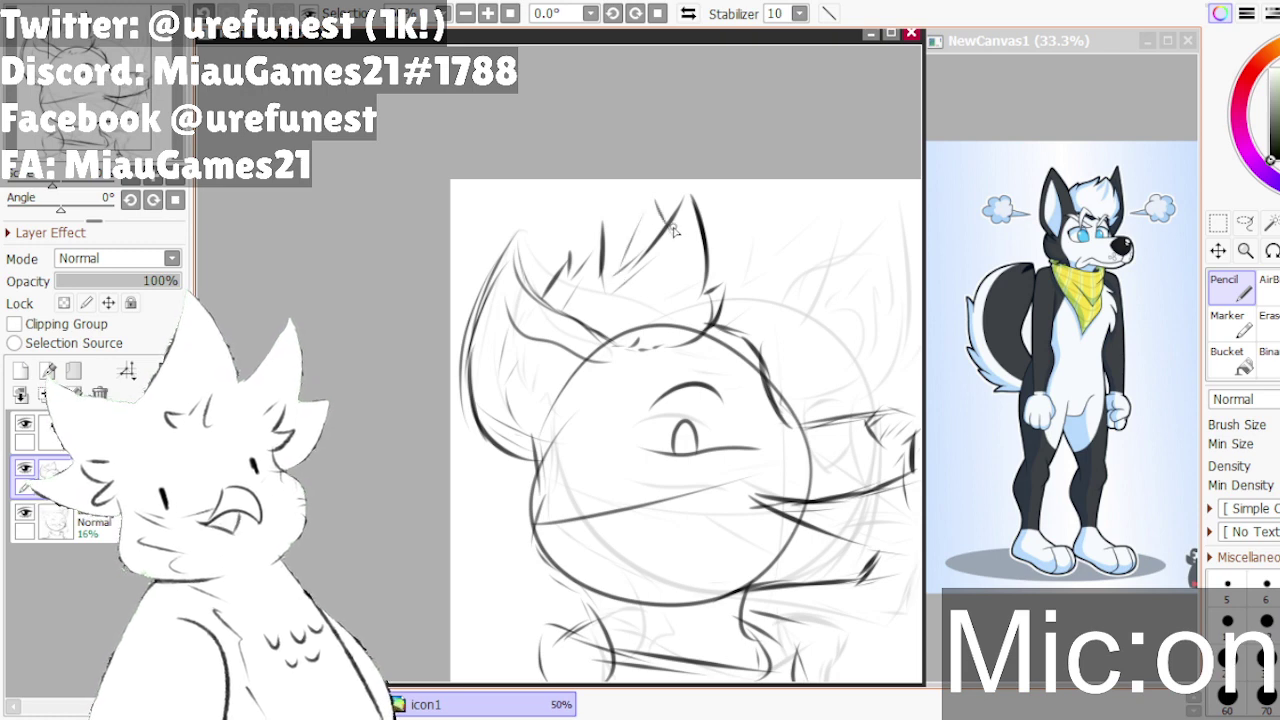
- Lasso the eye with its upper lid line and scale it down slightly with a free transform
{"action": "left_click", "coordinate": [1250, 225]}
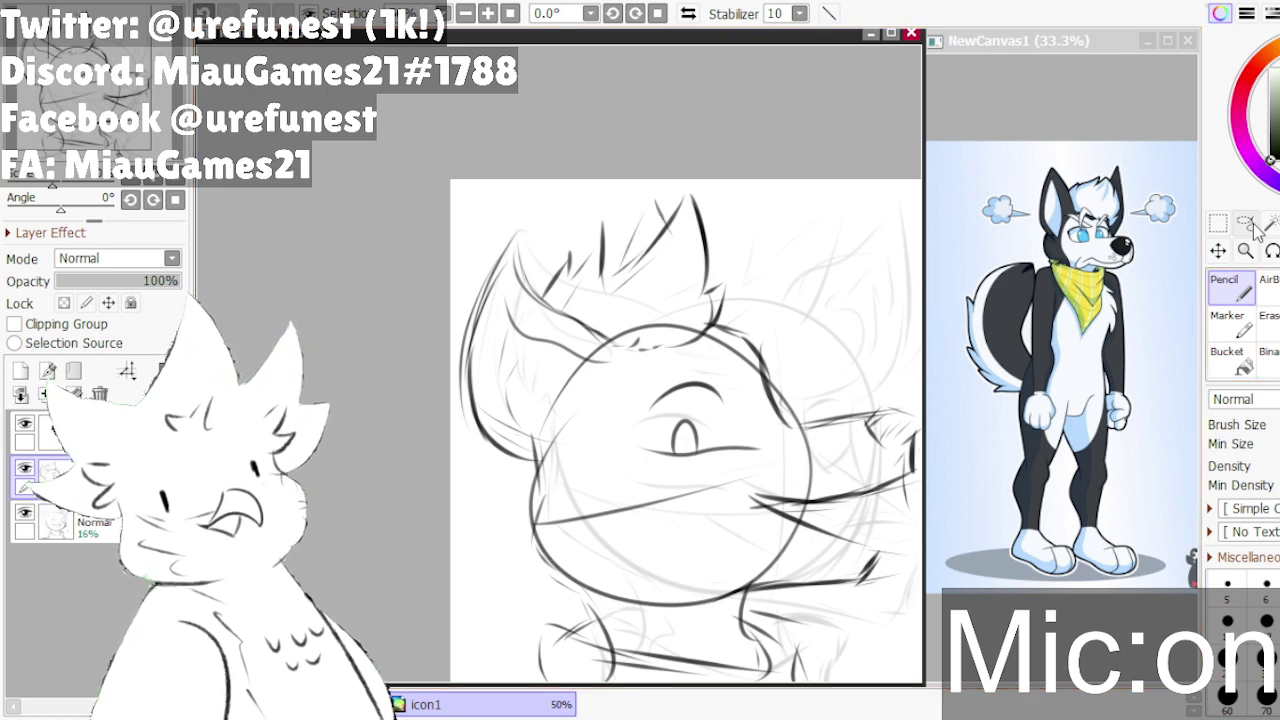
{"action": "scroll", "coordinate": [628, 368], "scroll_direction": "up", "scroll_amount": 1}
{"action": "mouse_move", "coordinate": [818, 528]}
{"action": "left_mouse_down"}
{"action": "mouse_move", "coordinate": [830, 480]}
{"action": "mouse_move", "coordinate": [608, 366]}
{"action": "mouse_move", "coordinate": [680, 522]}
{"action": "mouse_move", "coordinate": [818, 528]}
{"action": "left_mouse_up"}
{"action": "key", "text": "ctrl+t"}
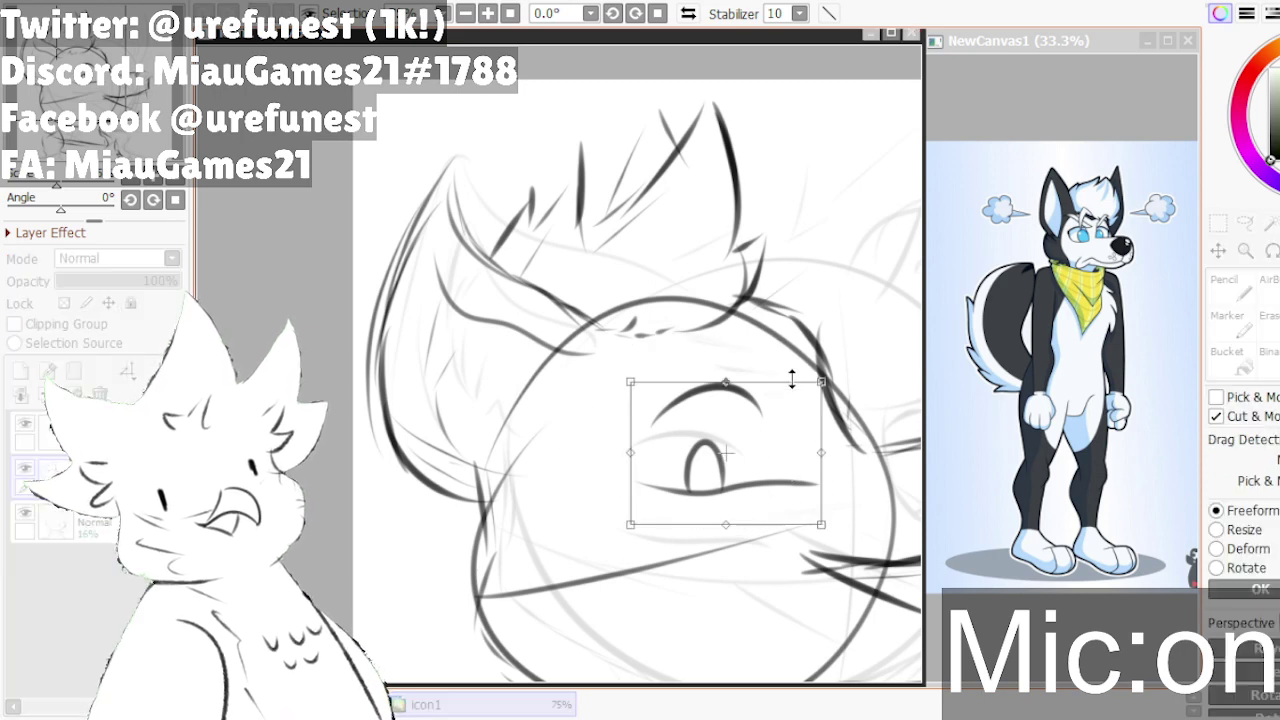
{"action": "left_click_drag", "start_coordinate": [834, 375], "coordinate": [810, 382]}
{"action": "scroll", "coordinate": [730, 385], "scroll_direction": "down", "scroll_amount": 3}
{"action": "scroll", "coordinate": [830, 430], "scroll_direction": "up", "scroll_amount": 2}
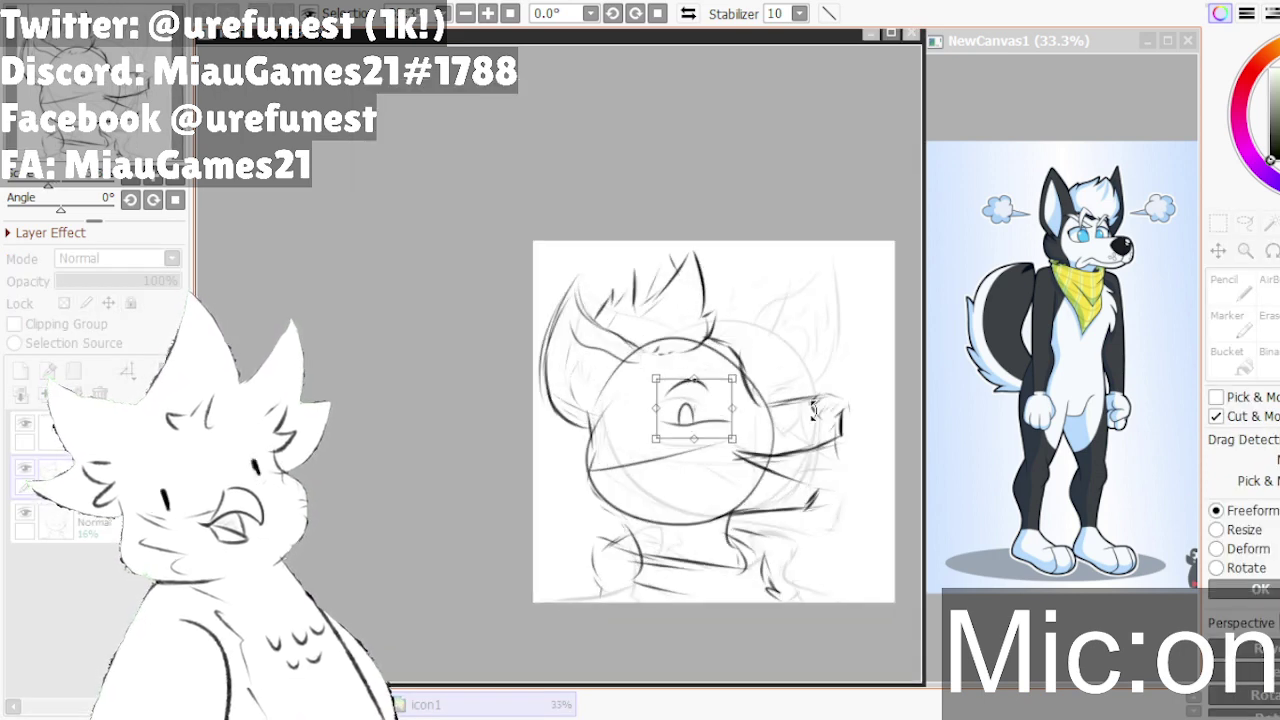
{"action": "left_click", "coordinate": [1232, 589]}
{"action": "left_click", "coordinate": [1234, 288]}
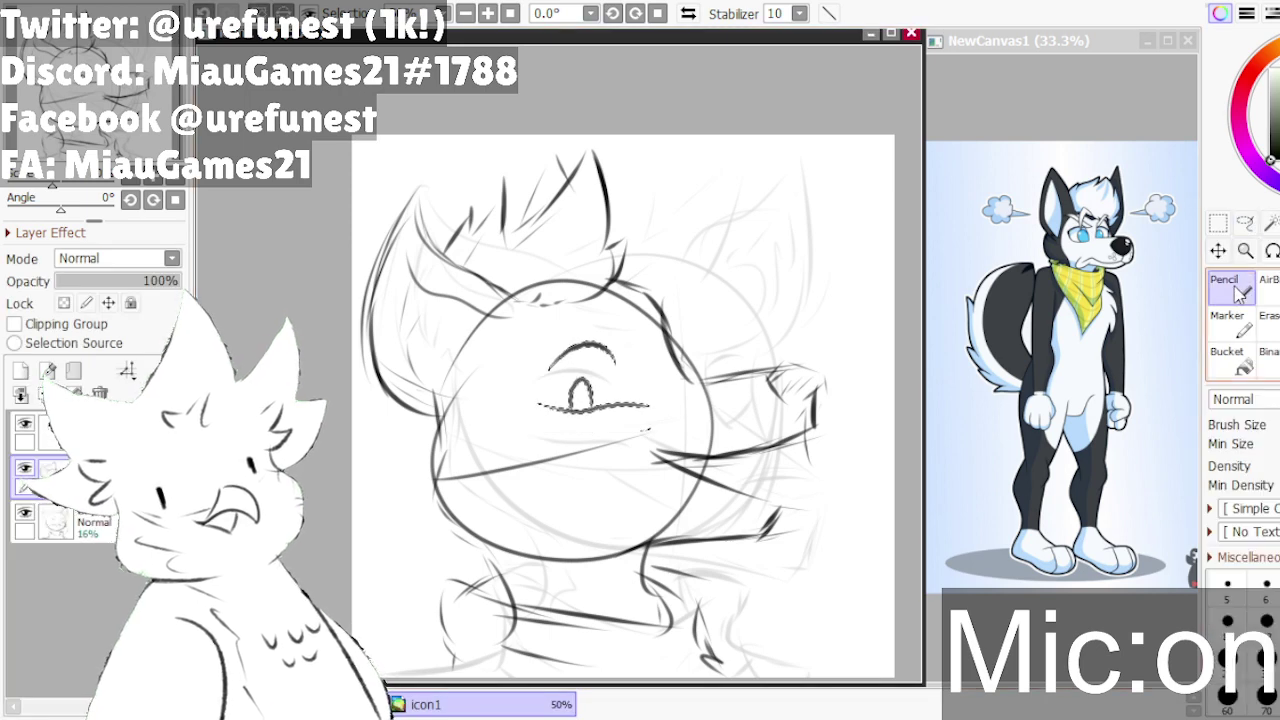
{"action": "key", "text": "ctrl+d"}
- Draw a short, thick arched eyebrow above the eye and shade the nose with hatching strokes
{"action": "scroll", "coordinate": [538, 321], "scroll_direction": "up", "scroll_amount": 1}
{"action": "left_click_drag", "start_coordinate": [566, 330], "coordinate": [618, 305]}
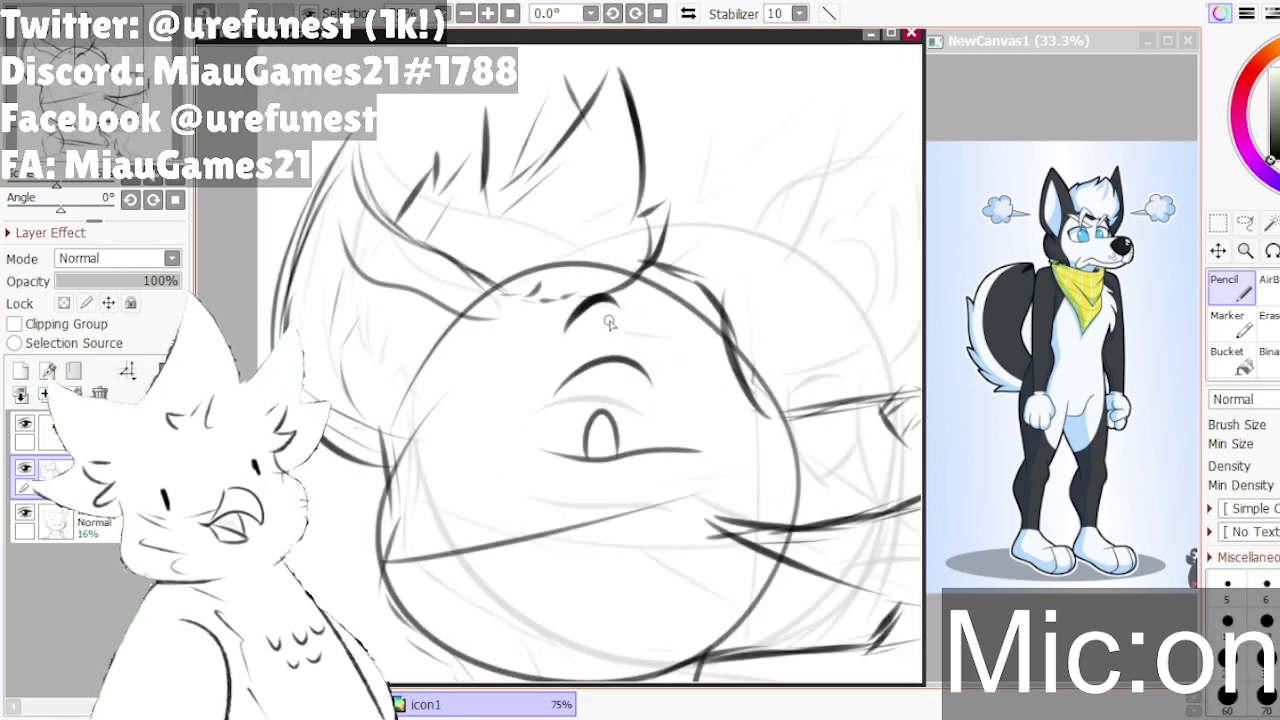
{"action": "scroll", "coordinate": [671, 328], "scroll_direction": "down", "scroll_amount": 1}
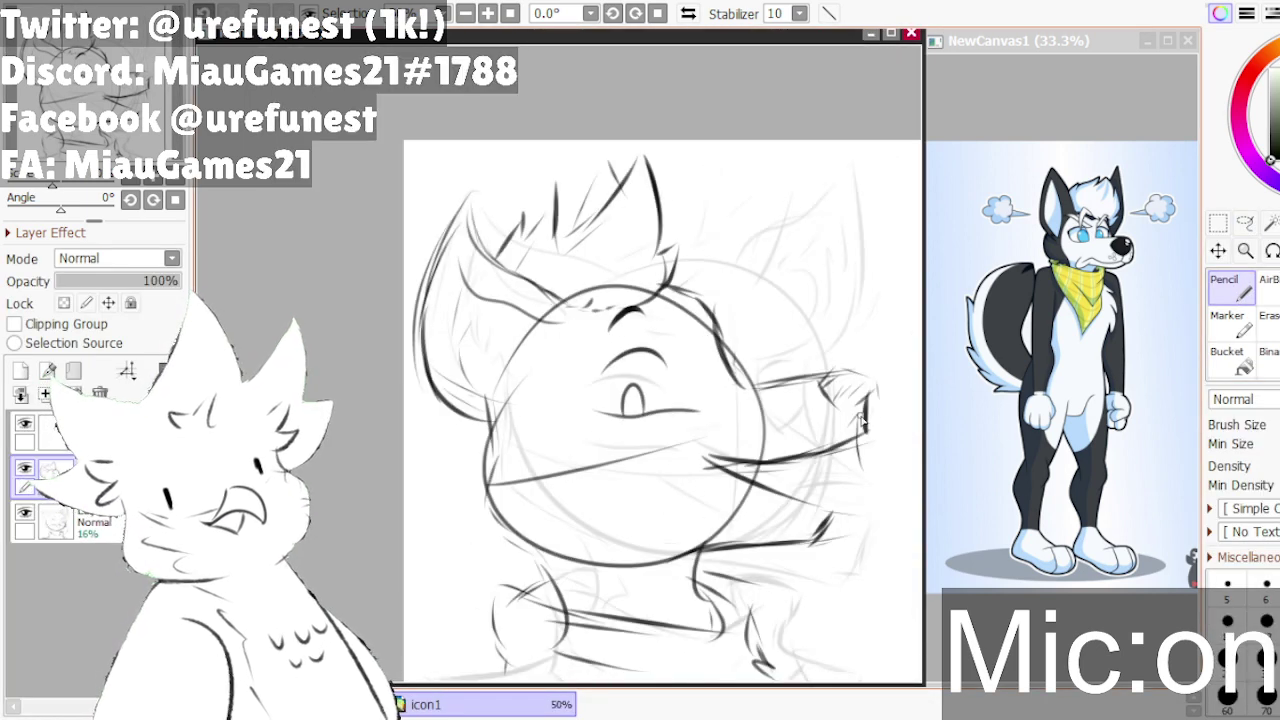
{"action": "scroll", "coordinate": [826, 404], "scroll_direction": "up", "scroll_amount": 1}
{"action": "mouse_move", "coordinate": [815, 390]}
{"action": "left_mouse_down"}
{"action": "mouse_move", "coordinate": [850, 372]}
{"action": "mouse_move", "coordinate": [872, 392]}
{"action": "mouse_move", "coordinate": [815, 395]}
{"action": "mouse_move", "coordinate": [886, 364]}
{"action": "mouse_move", "coordinate": [890, 384]}
{"action": "left_mouse_up"}
{"action": "left_click", "coordinate": [428, 708]}
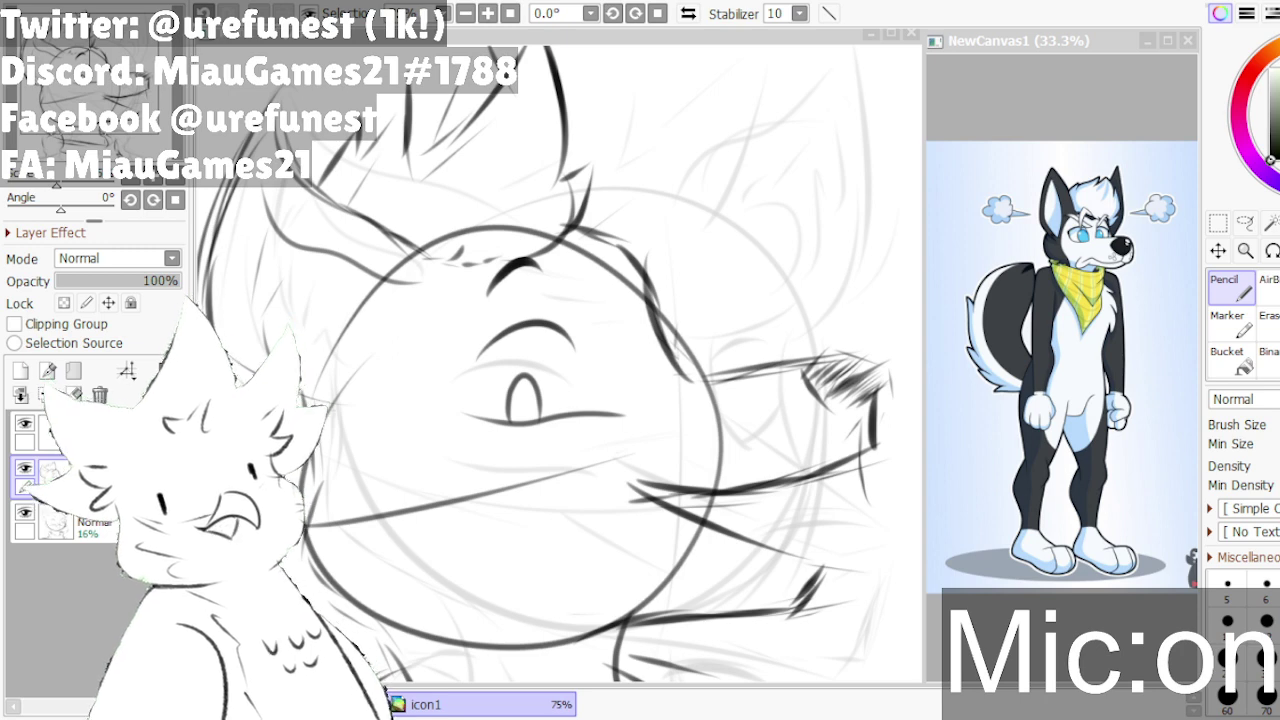
- Draw a jagged fur line from the back of the cheek down into the neck
{"action": "scroll", "coordinate": [540, 621], "scroll_direction": "down", "scroll_amount": 1}
{"action": "scroll", "coordinate": [518, 464], "scroll_direction": "up", "scroll_amount": 1}
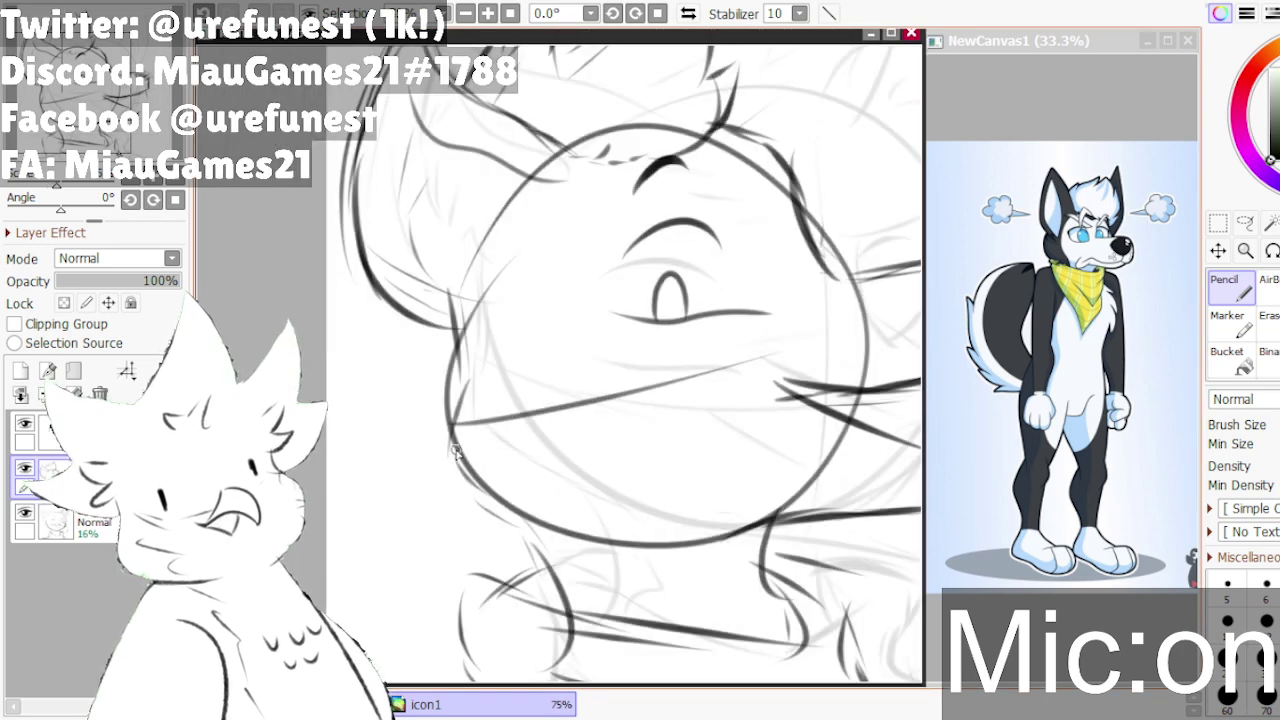
{"action": "left_click_drag", "start_coordinate": [453, 443], "coordinate": [463, 490]}
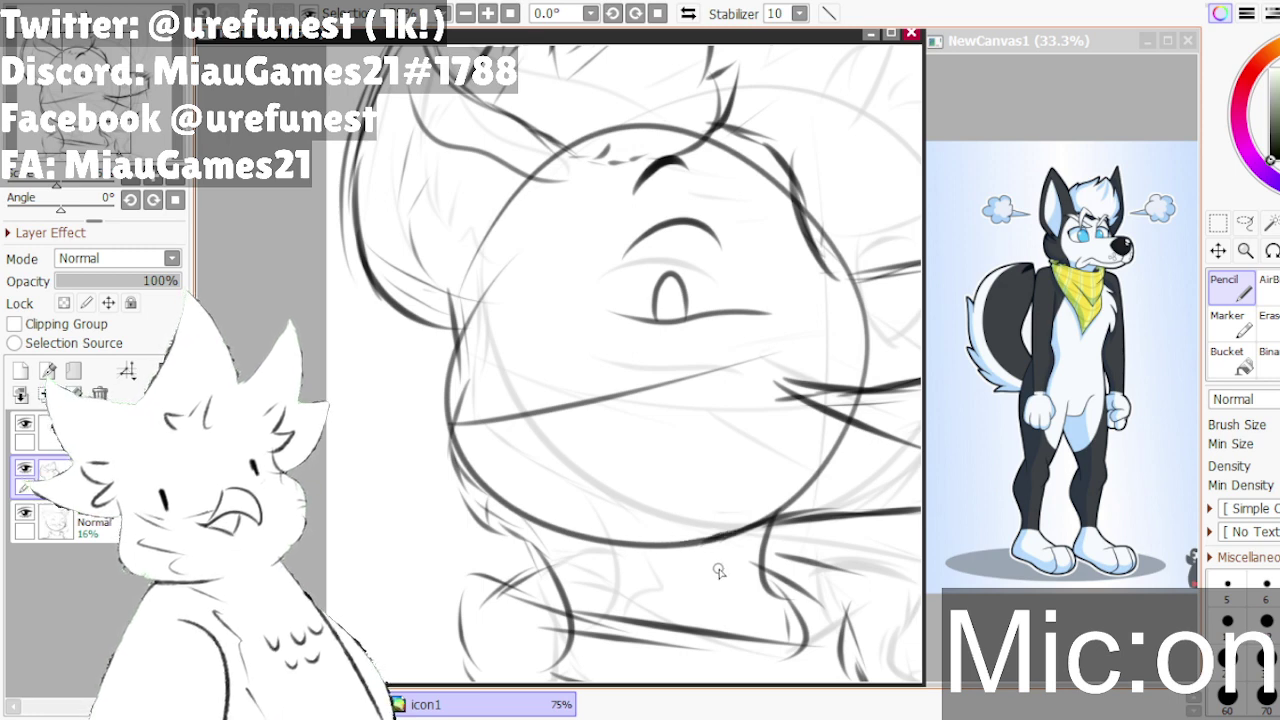
{"action": "scroll", "coordinate": [652, 462], "scroll_direction": "down", "scroll_amount": 2}
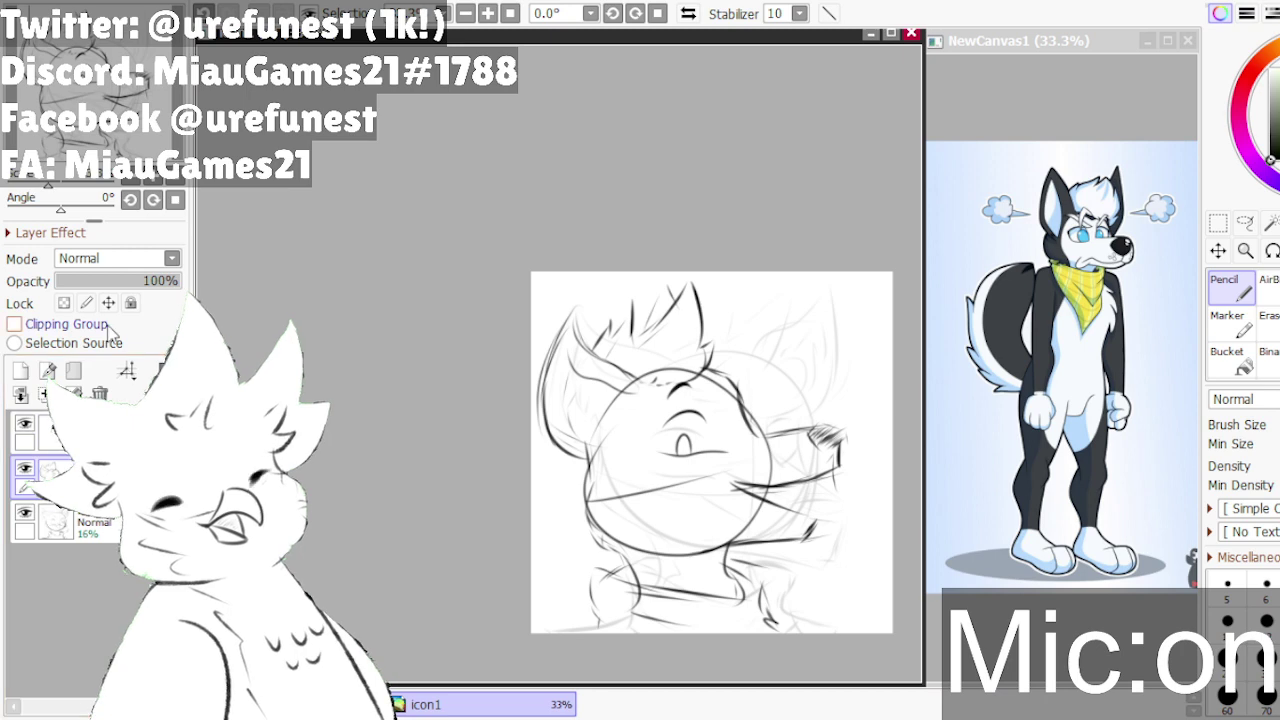
- Lower the refined sketch layer's opacity to 39% and hide the original rough layer beneath it
{"action": "left_click", "coordinate": [105, 281]}
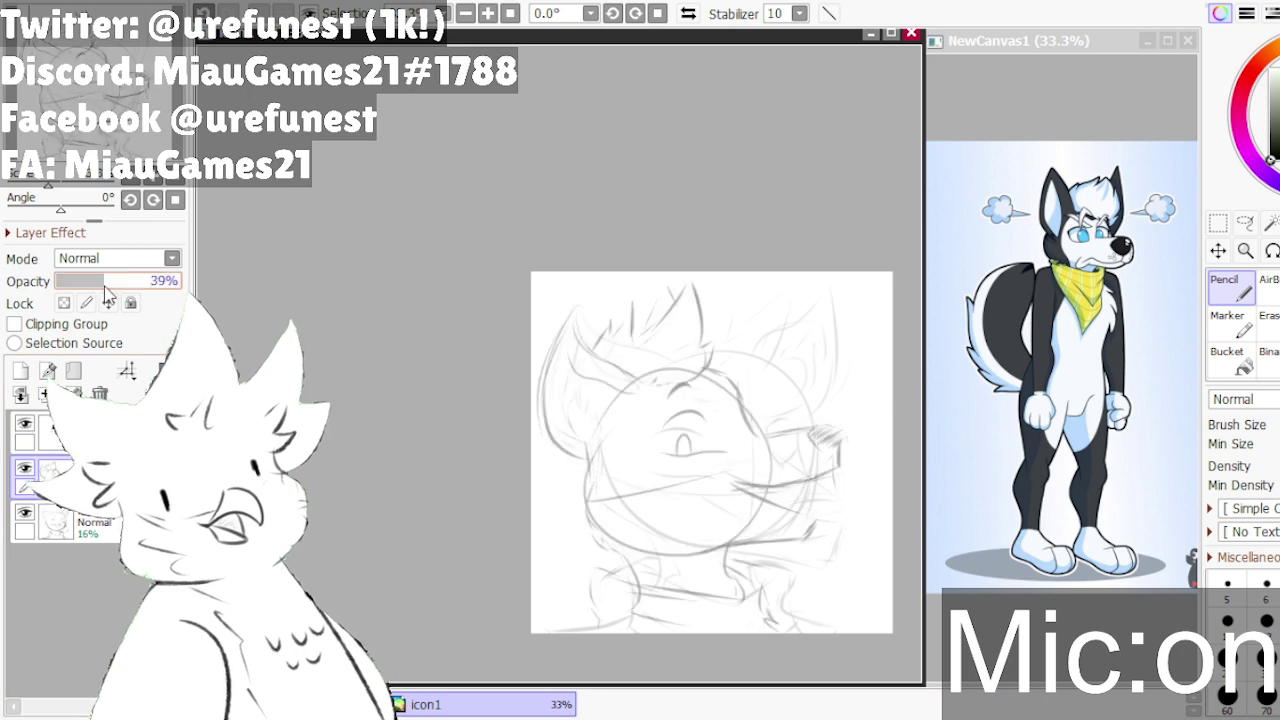
{"action": "left_click", "coordinate": [24, 468]}
{"action": "left_click", "coordinate": [24, 468]}
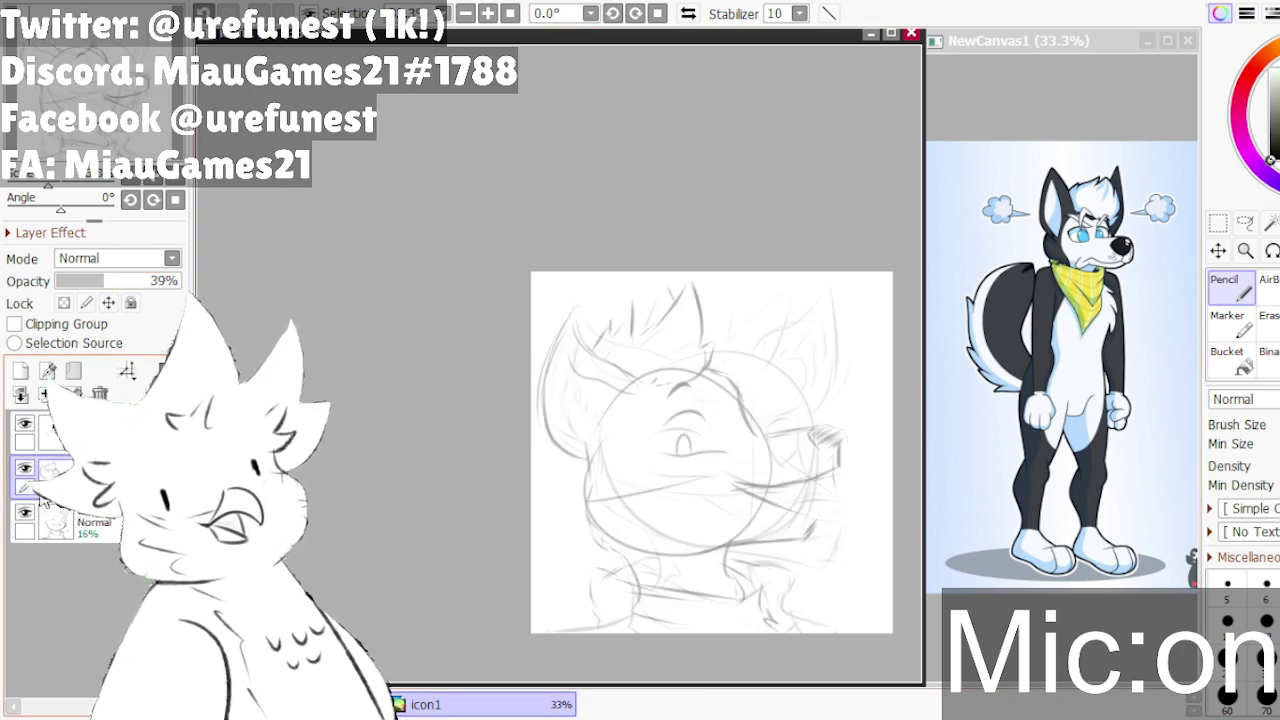
{"action": "left_click", "coordinate": [25, 511]}
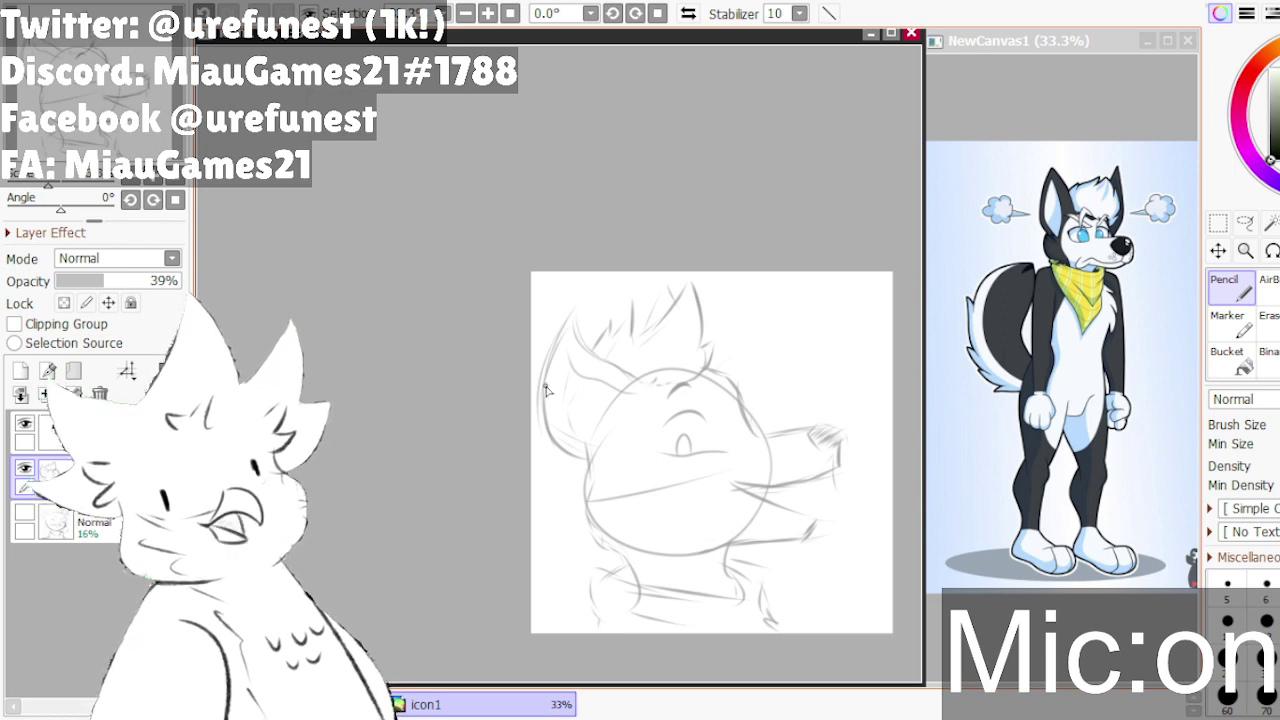
- Select the top layer for line work and enlarge the reference picture to 75% around the character's head
{"action": "left_click", "coordinate": [90, 432]}
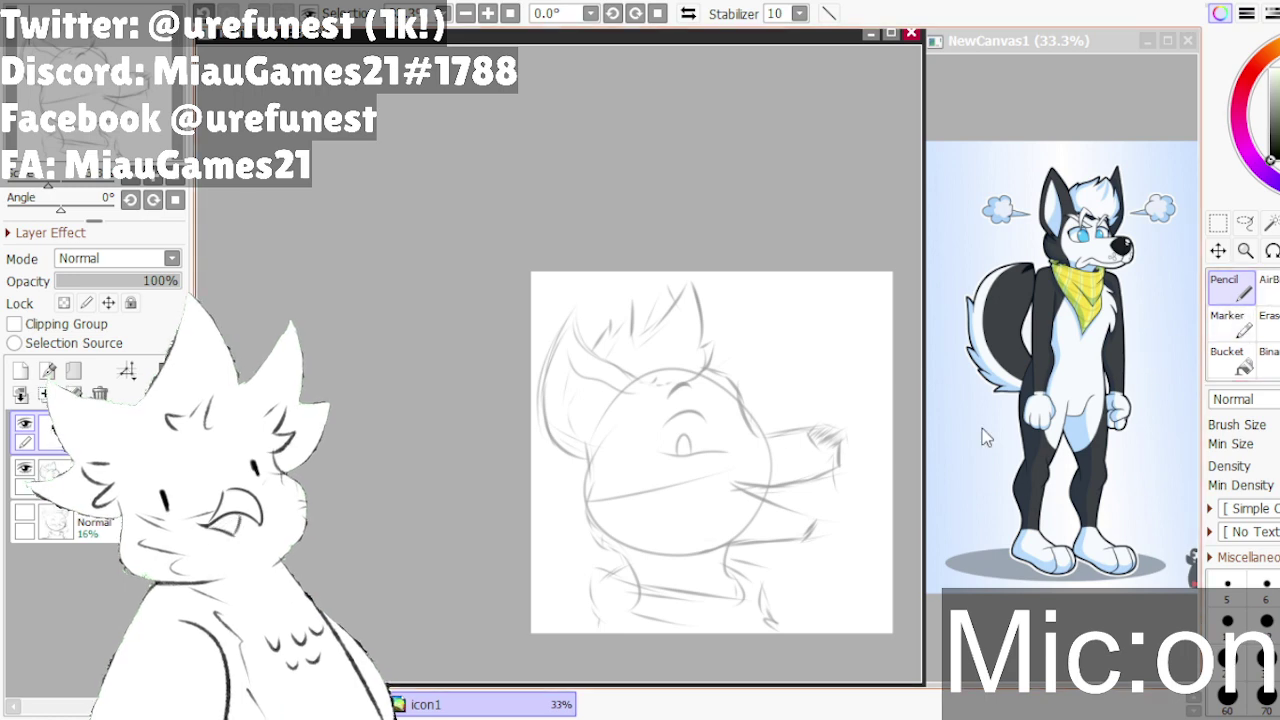
{"action": "scroll", "coordinate": [713, 392], "scroll_direction": "up", "scroll_amount": 1}
{"action": "left_click", "coordinate": [1093, 61]}
{"action": "scroll", "coordinate": [1140, 218], "scroll_direction": "up", "scroll_amount": 1}
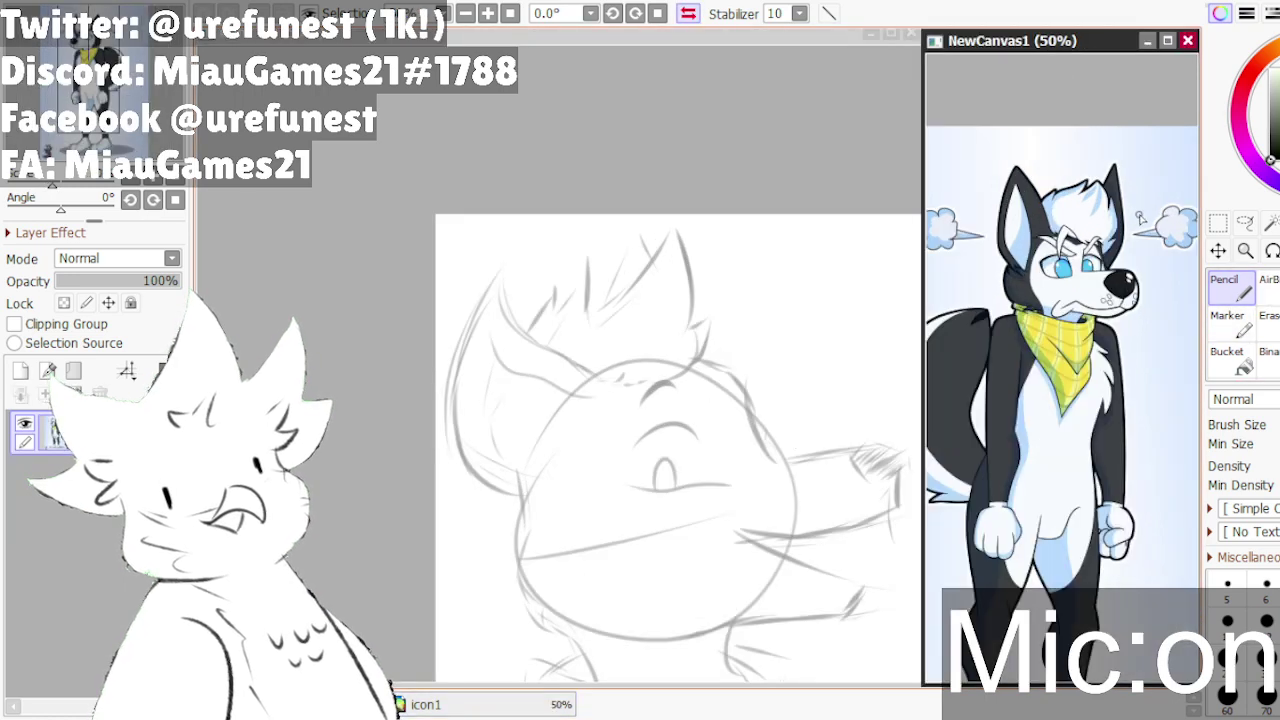
{"action": "scroll", "coordinate": [1140, 218], "scroll_direction": "up", "scroll_amount": 1}
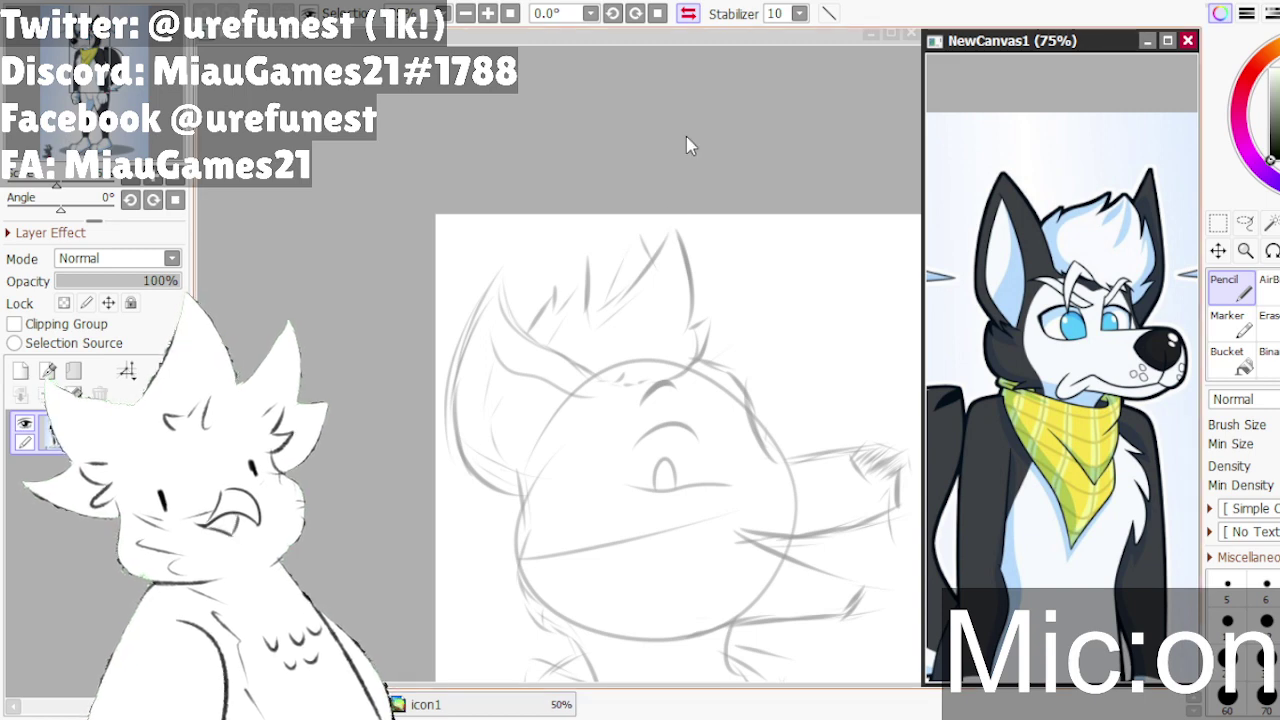
{"action": "left_click", "coordinate": [590, 160]}
{"action": "scroll", "coordinate": [721, 504], "scroll_direction": "up", "scroll_amount": 1}
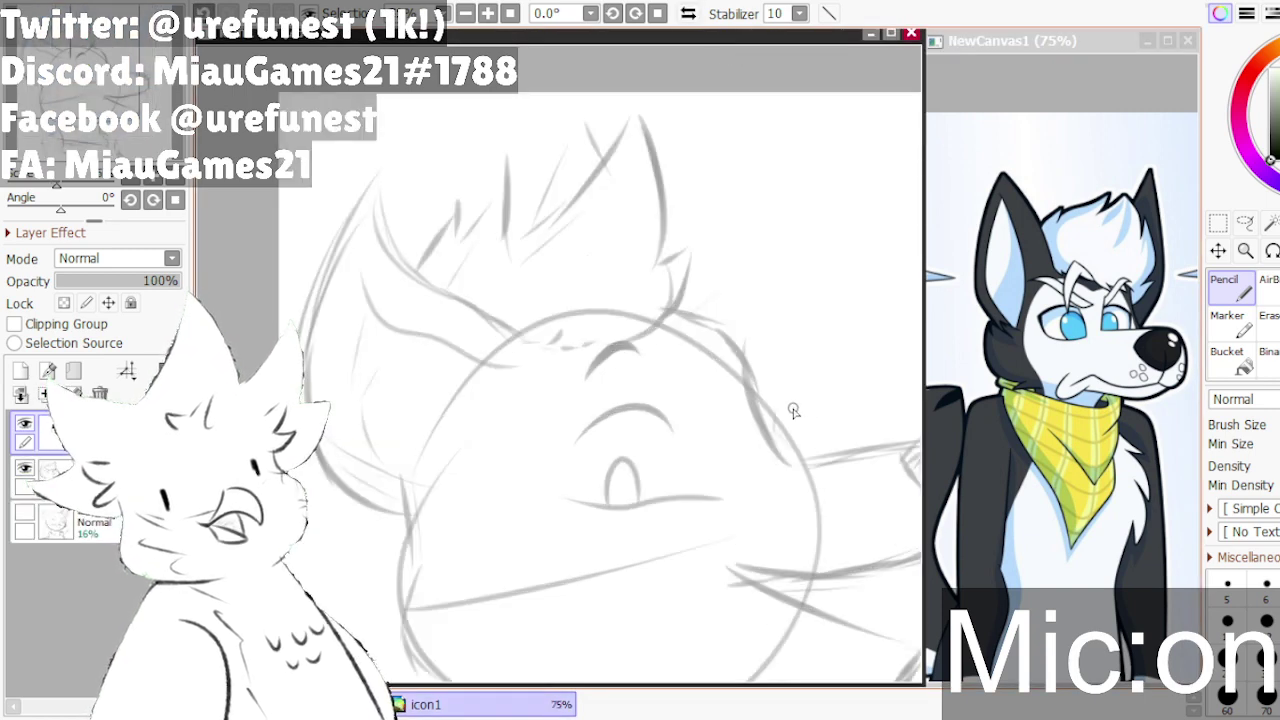
{"action": "scroll", "coordinate": [751, 450], "scroll_direction": "down", "scroll_amount": 1}
{"action": "scroll", "coordinate": [751, 450], "scroll_direction": "up", "scroll_amount": 1}
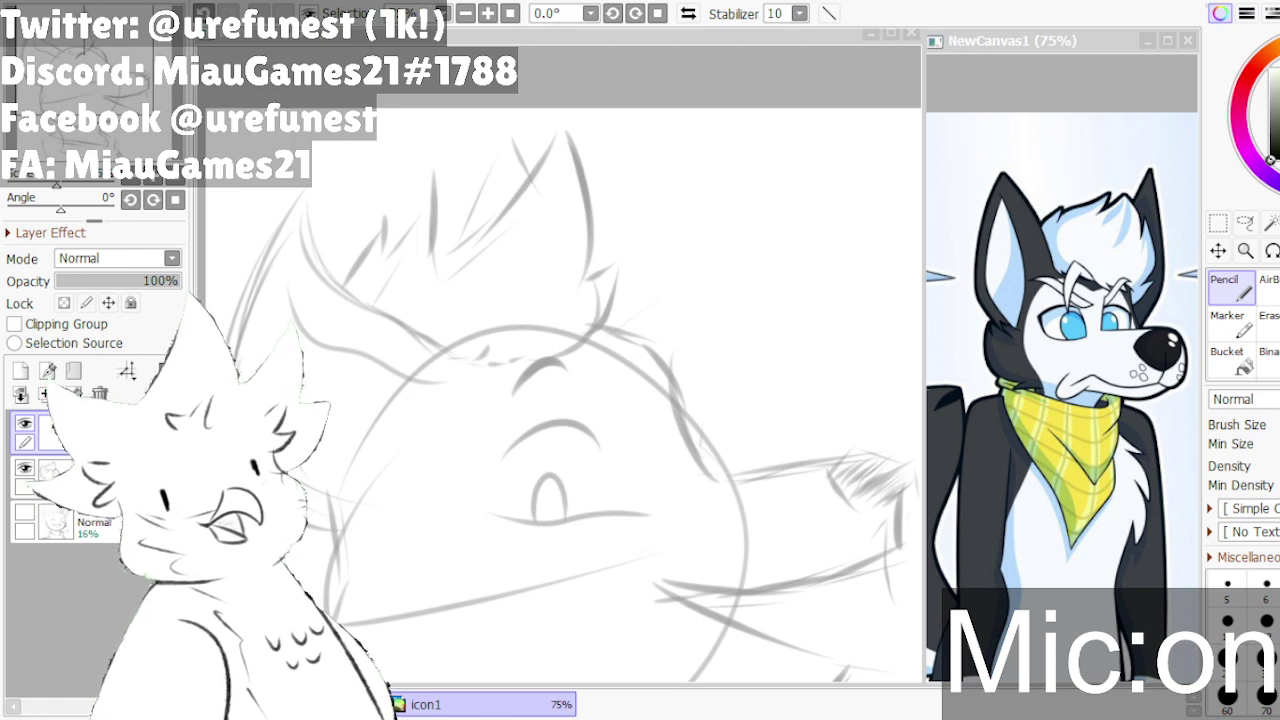
- Ink the short tapered curve where the forehead meets the bridge of the snout, redoing the stroke until it fits
{"action": "scroll", "coordinate": [693, 357], "scroll_direction": "down", "scroll_amount": 1}
{"action": "scroll", "coordinate": [689, 391], "scroll_direction": "up", "scroll_amount": 1}
{"action": "mouse_move", "coordinate": [685, 369]}
{"action": "left_mouse_down"}
{"action": "mouse_move", "coordinate": [712, 454]}
{"action": "mouse_move", "coordinate": [703, 412]}
{"action": "mouse_move", "coordinate": [719, 459]}
{"action": "left_mouse_up"}
{"action": "key", "text": "ctrl+z"}
{"action": "key", "text": "ctrl+z"}
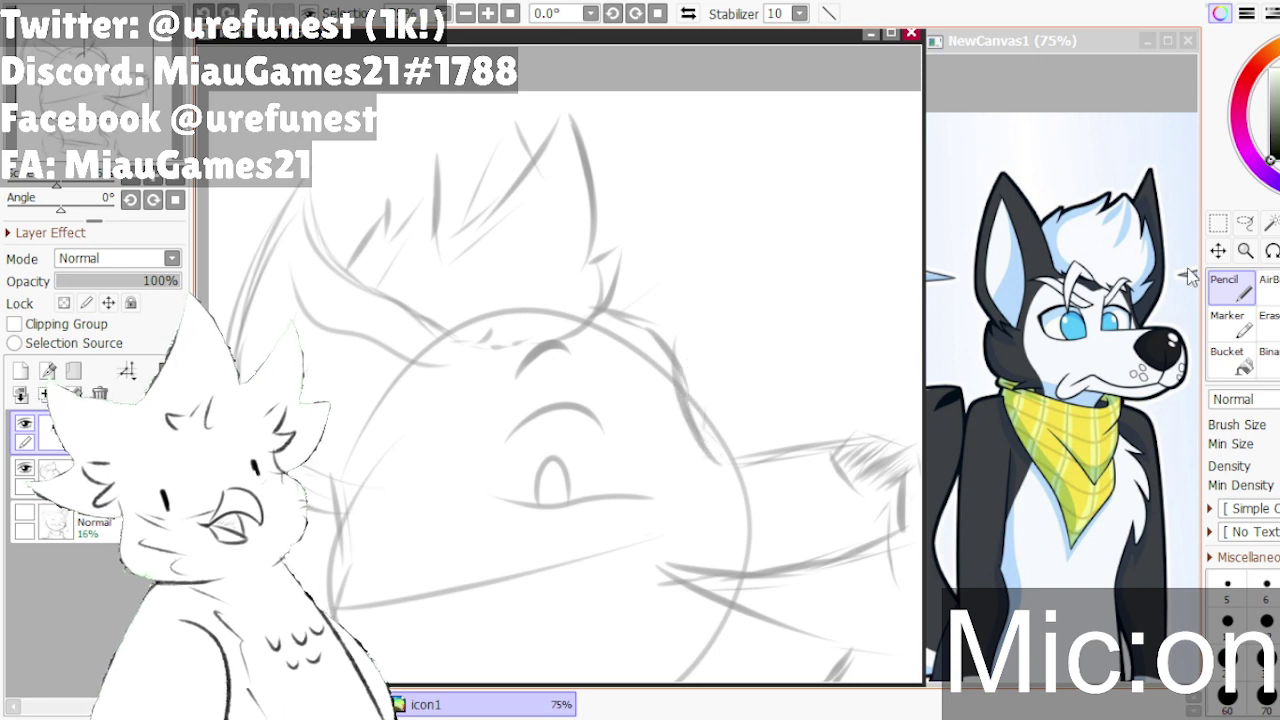
{"action": "left_click_drag", "start_coordinate": [684, 376], "coordinate": [714, 456]}
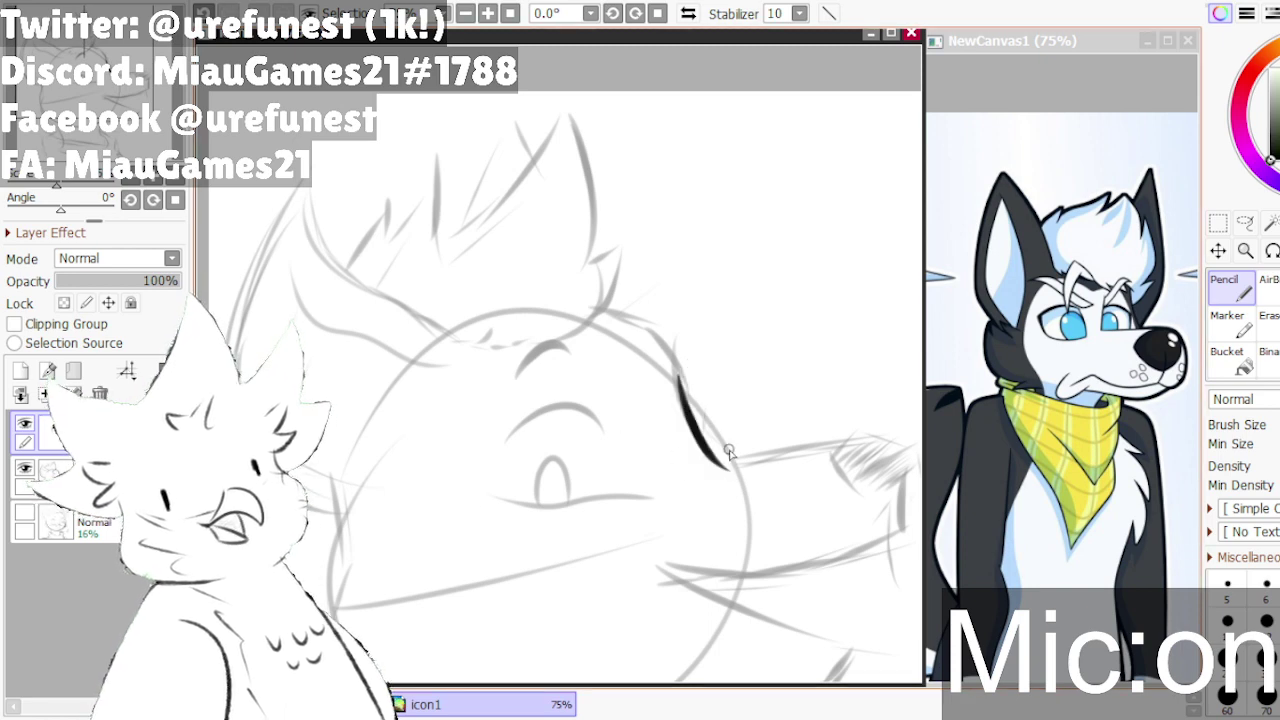
{"action": "key", "text": "ctrl+z"}
{"action": "left_click_drag", "start_coordinate": [684, 376], "coordinate": [716, 450]}
{"action": "scroll", "coordinate": [714, 448], "scroll_direction": "down", "scroll_amount": 3}
{"action": "scroll", "coordinate": [700, 430], "scroll_direction": "up", "scroll_amount": 3}
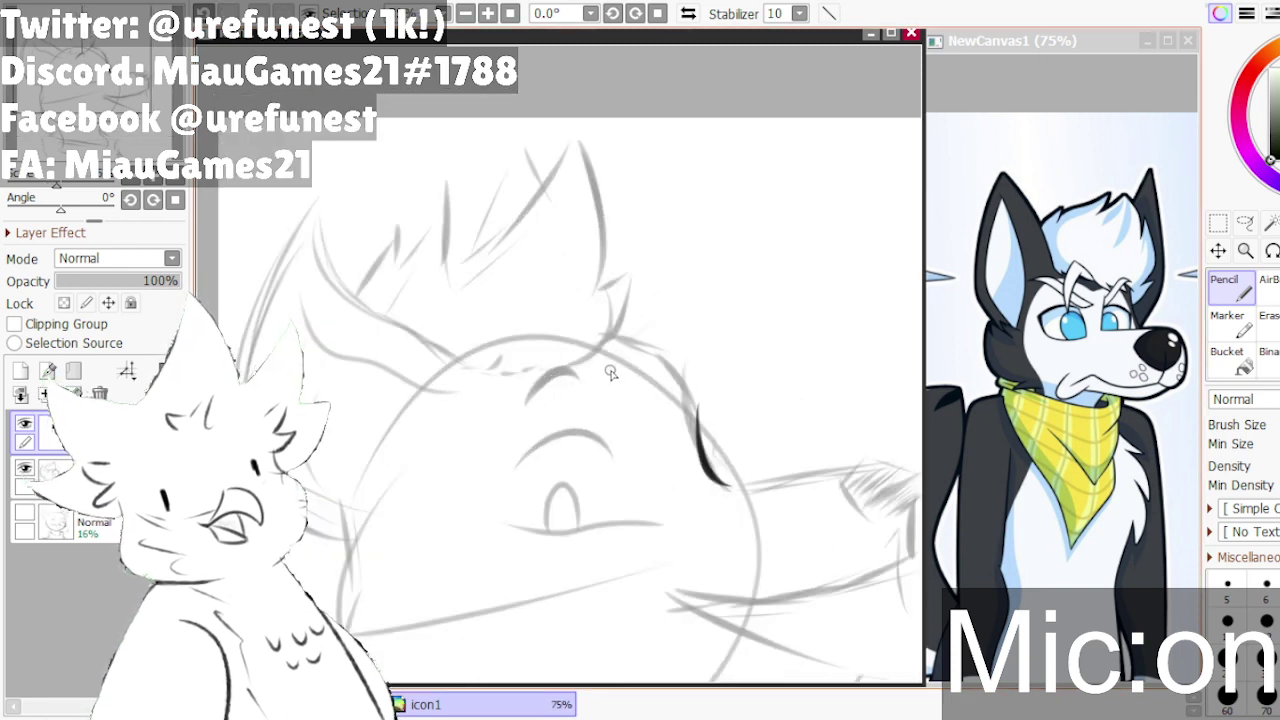
{"action": "scroll", "coordinate": [635, 440], "scroll_direction": "down", "scroll_amount": 2}
{"action": "scroll", "coordinate": [646, 514], "scroll_direction": "up", "scroll_amount": 2}
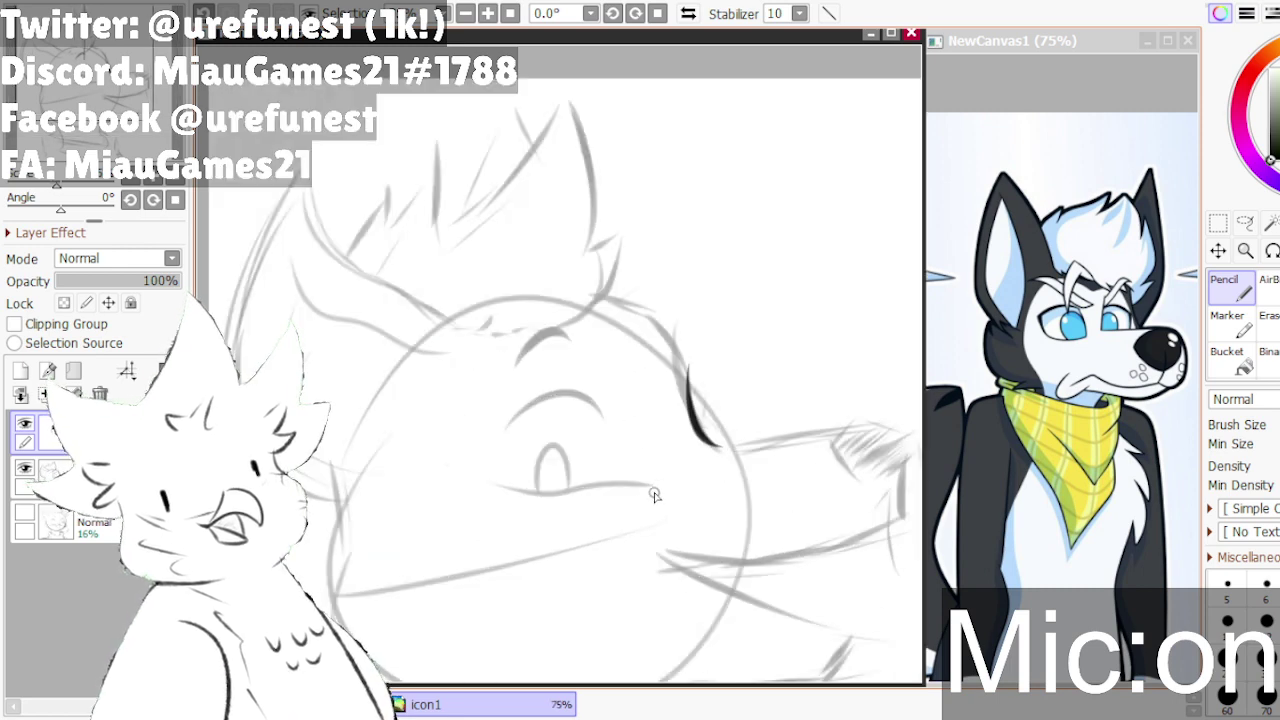
- Ink the eye's lower lid as one thick wavy line from the inner corner to the outer corner, redoing the stroke as needed
{"action": "left_click_drag", "start_coordinate": [656, 490], "coordinate": [490, 495]}
{"action": "key", "text": "ctrl+z"}
{"action": "scroll", "coordinate": [652, 488], "scroll_direction": "up", "scroll_amount": 1}
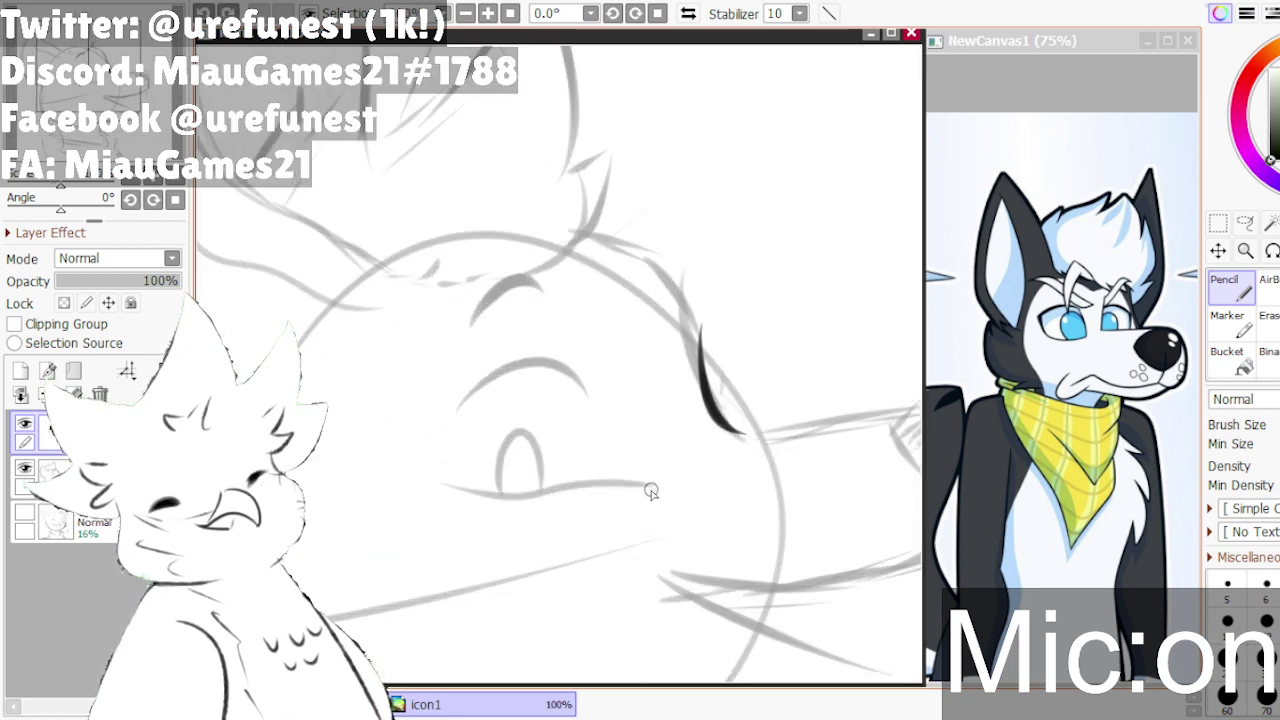
{"action": "left_click_drag", "start_coordinate": [656, 489], "coordinate": [476, 501]}
{"action": "key", "text": "ctrl+z"}
{"action": "left_click_drag", "start_coordinate": [656, 486], "coordinate": [478, 500]}
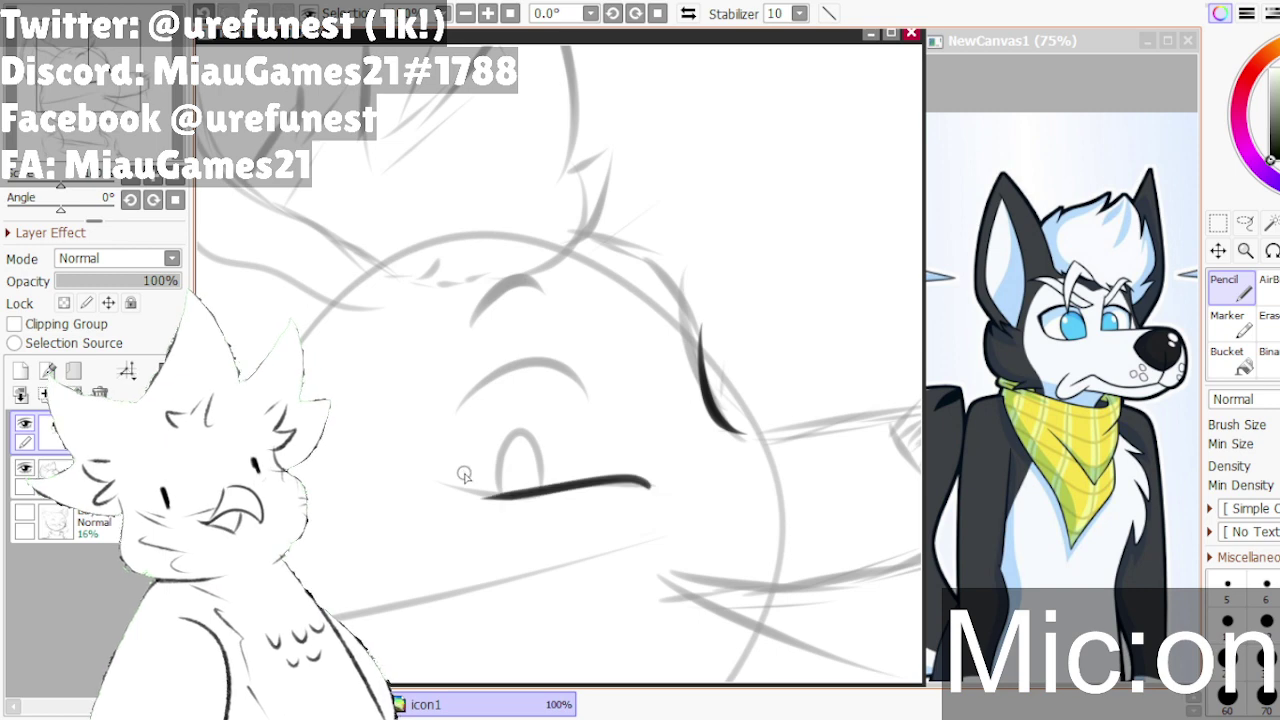
{"action": "key", "text": "ctrl+z"}
{"action": "left_click_drag", "start_coordinate": [654, 486], "coordinate": [471, 478]}
{"action": "key", "text": "ctrl+z"}
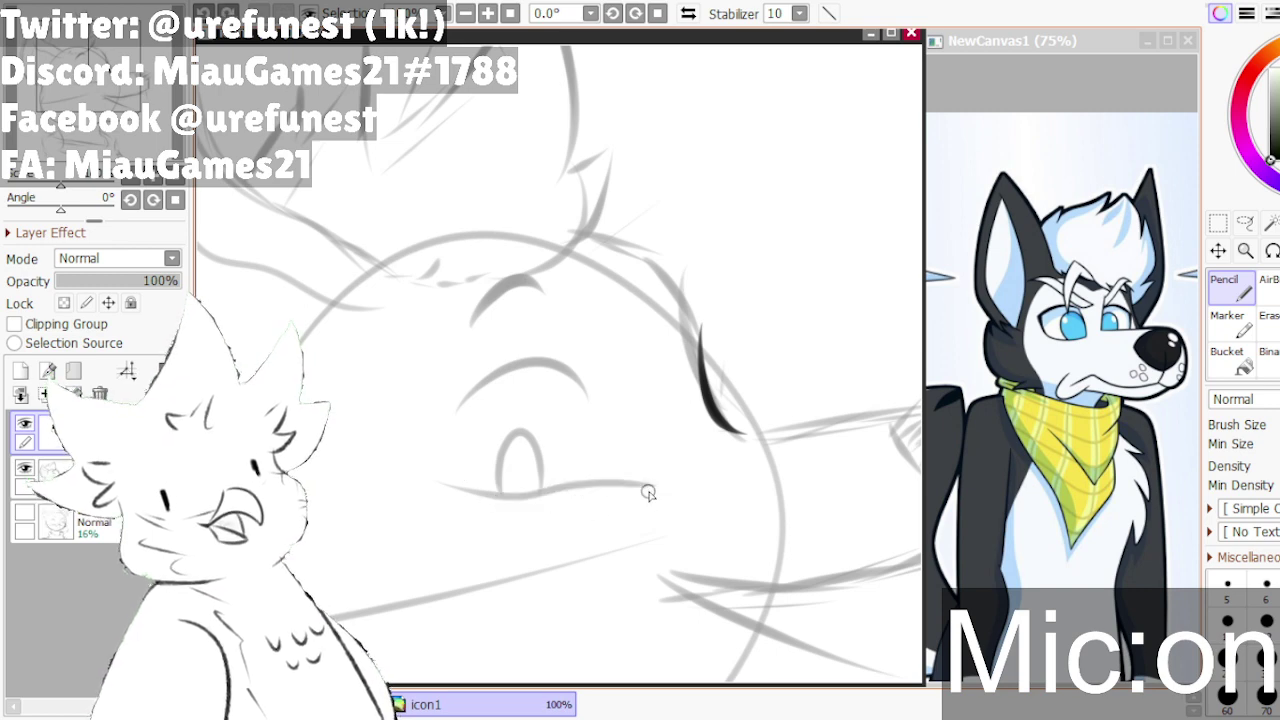
{"action": "left_click_drag", "start_coordinate": [650, 488], "coordinate": [466, 477]}
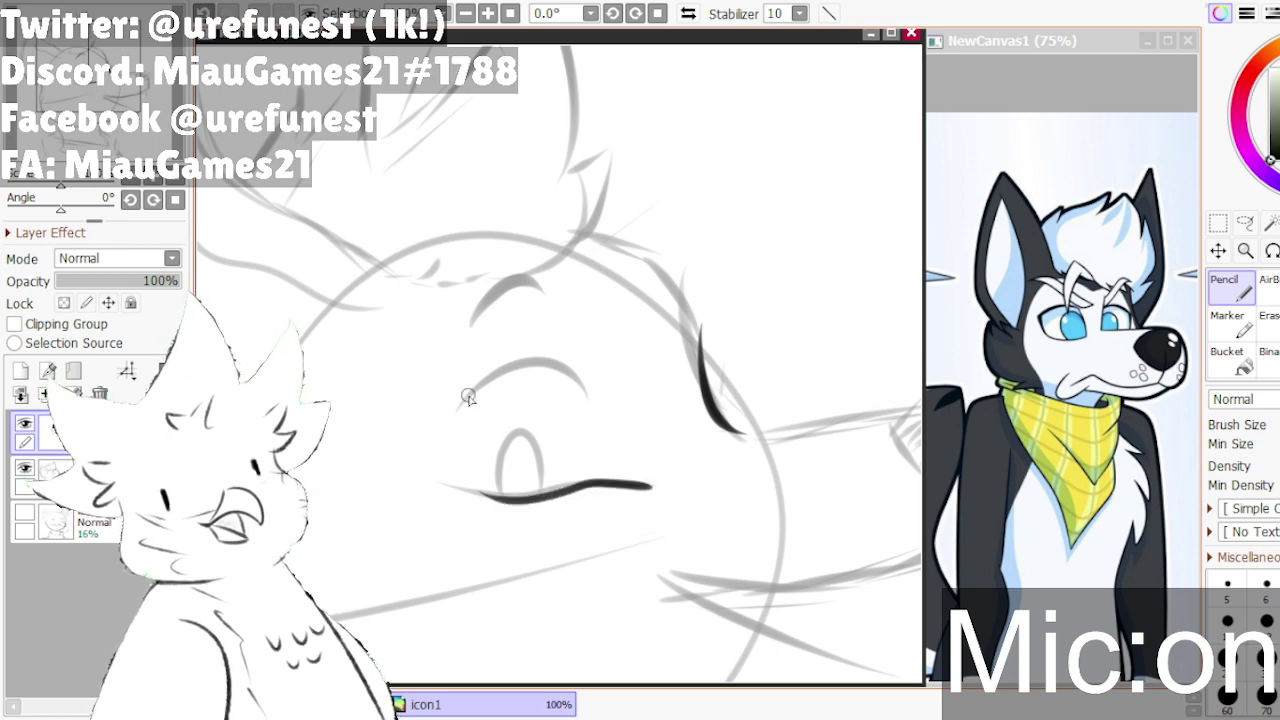
{"action": "scroll", "coordinate": [466, 394], "scroll_direction": "up", "scroll_amount": 1}
{"action": "key", "text": "ctrl+z"}
{"action": "mouse_move", "coordinate": [716, 548]}
{"action": "left_mouse_down"}
{"action": "mouse_move", "coordinate": [522, 561]}
{"action": "mouse_move", "coordinate": [405, 515]}
{"action": "left_mouse_up"}
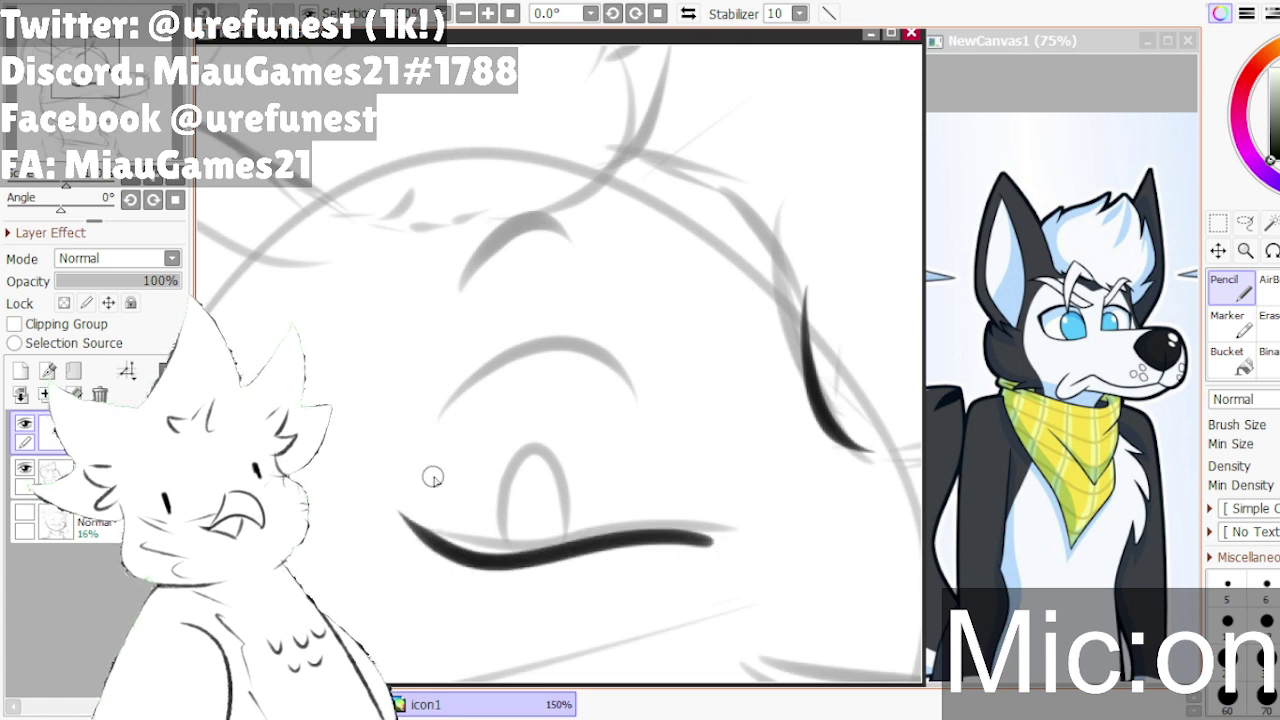
- Ink the eye's arched upper lid line over the faded sketch
{"action": "scroll", "coordinate": [483, 408], "scroll_direction": "down", "scroll_amount": 1}
{"action": "scroll", "coordinate": [483, 408], "scroll_direction": "up", "scroll_amount": 1}
{"action": "left_click_drag", "start_coordinate": [428, 424], "coordinate": [614, 405]}
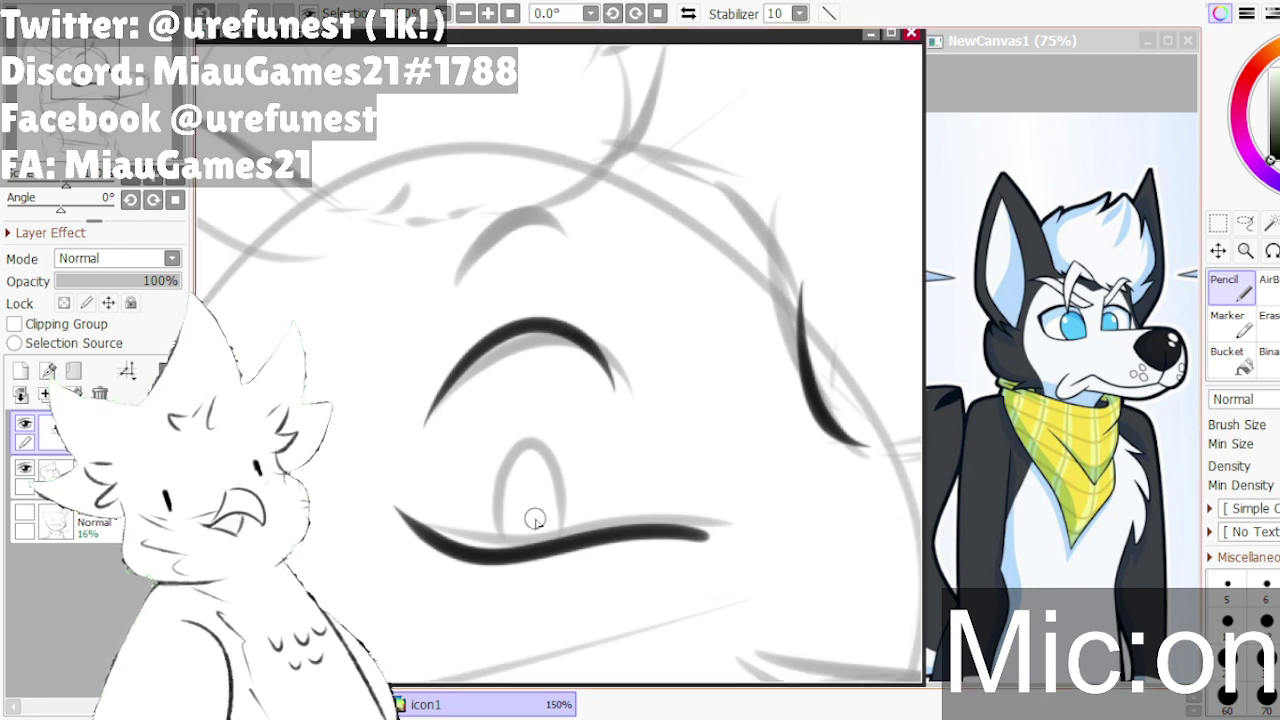
{"action": "left_click_drag", "start_coordinate": [504, 505], "coordinate": [510, 556]}
{"action": "key", "text": "ctrl+z"}
{"action": "scroll", "coordinate": [632, 106], "scroll_direction": "down", "scroll_amount": 1}
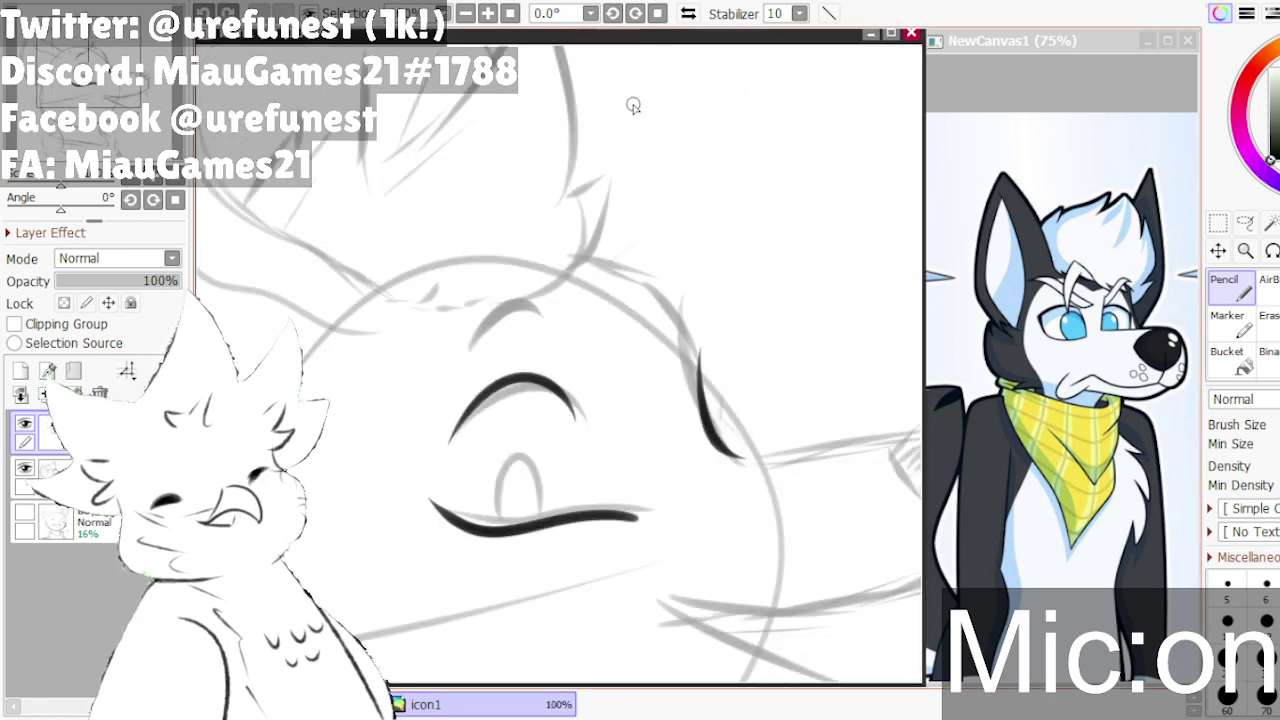
- Ink the top line of the snout from the bridge curve to the nose, redoing the stroke until it fits
{"action": "scroll", "coordinate": [555, 350], "scroll_direction": "down", "scroll_amount": 1}
{"action": "scroll", "coordinate": [795, 332], "scroll_direction": "down", "scroll_amount": 1}
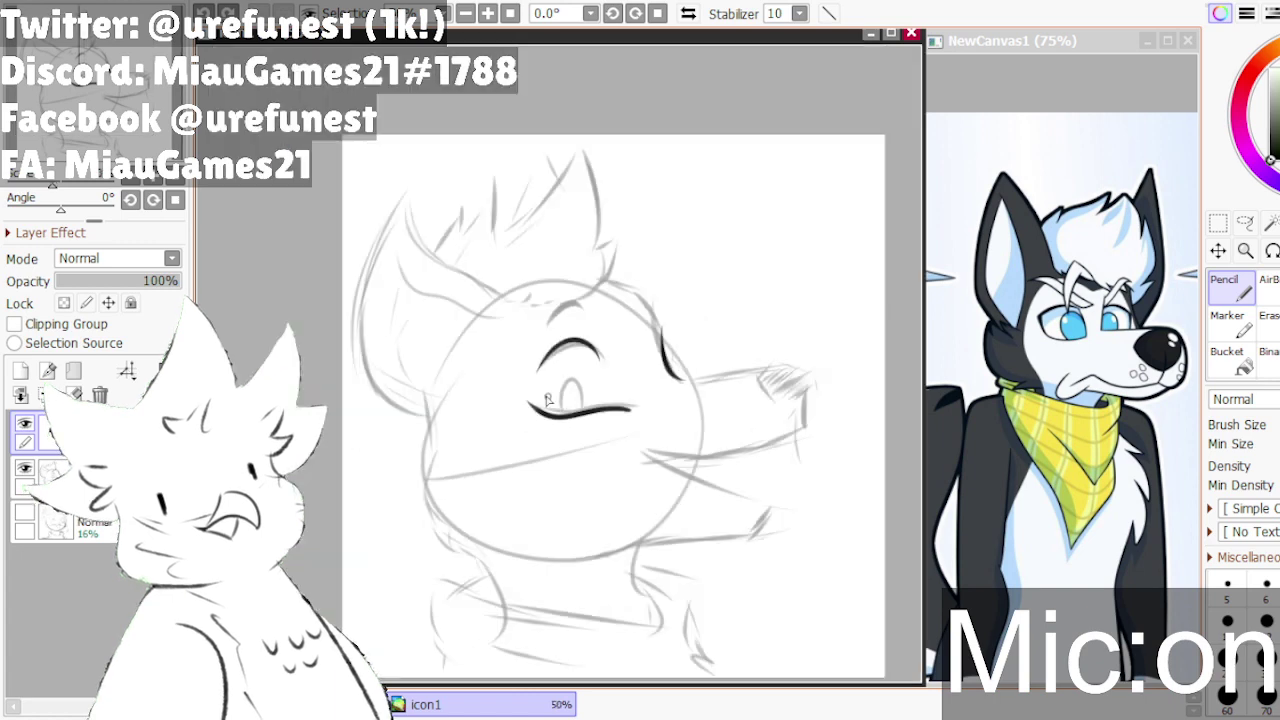
{"action": "scroll", "coordinate": [699, 380], "scroll_direction": "up", "scroll_amount": 1}
{"action": "scroll", "coordinate": [532, 411], "scroll_direction": "up", "scroll_amount": 1}
{"action": "left_click_drag", "start_coordinate": [499, 410], "coordinate": [626, 389]}
{"action": "key", "text": "ctrl+z"}
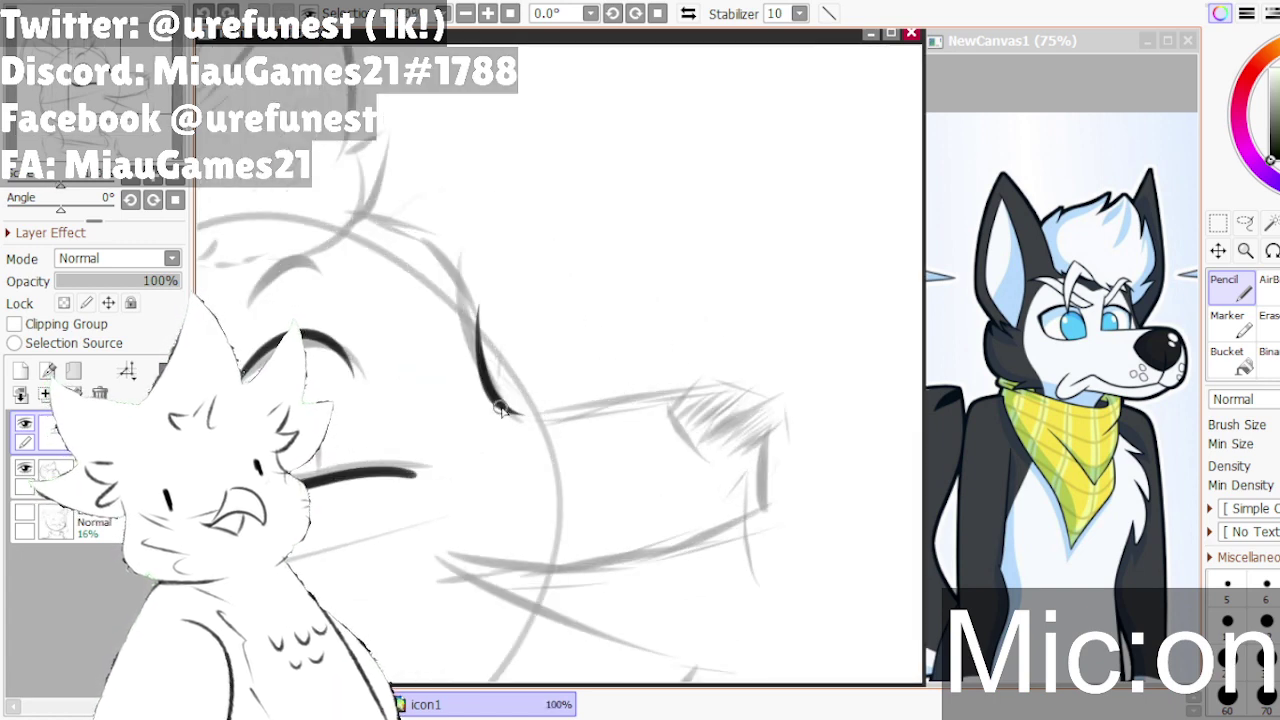
{"action": "left_click_drag", "start_coordinate": [500, 409], "coordinate": [686, 376]}
{"action": "key", "text": "ctrl+z"}
{"action": "left_click_drag", "start_coordinate": [505, 410], "coordinate": [705, 377]}
{"action": "scroll", "coordinate": [650, 398], "scroll_direction": "down", "scroll_amount": 2}
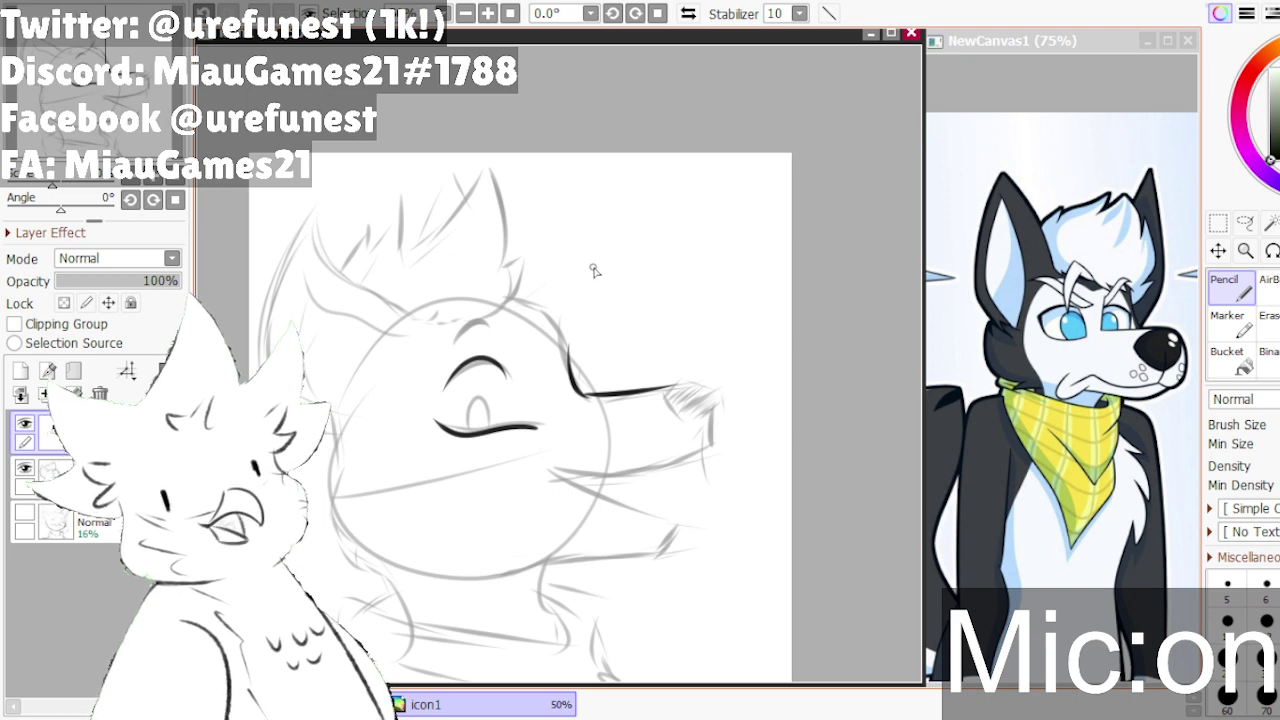
- Try to ink the forehead line leading down into the curve at the bridge of the snout
{"action": "scroll", "coordinate": [549, 346], "scroll_direction": "up", "scroll_amount": 2}
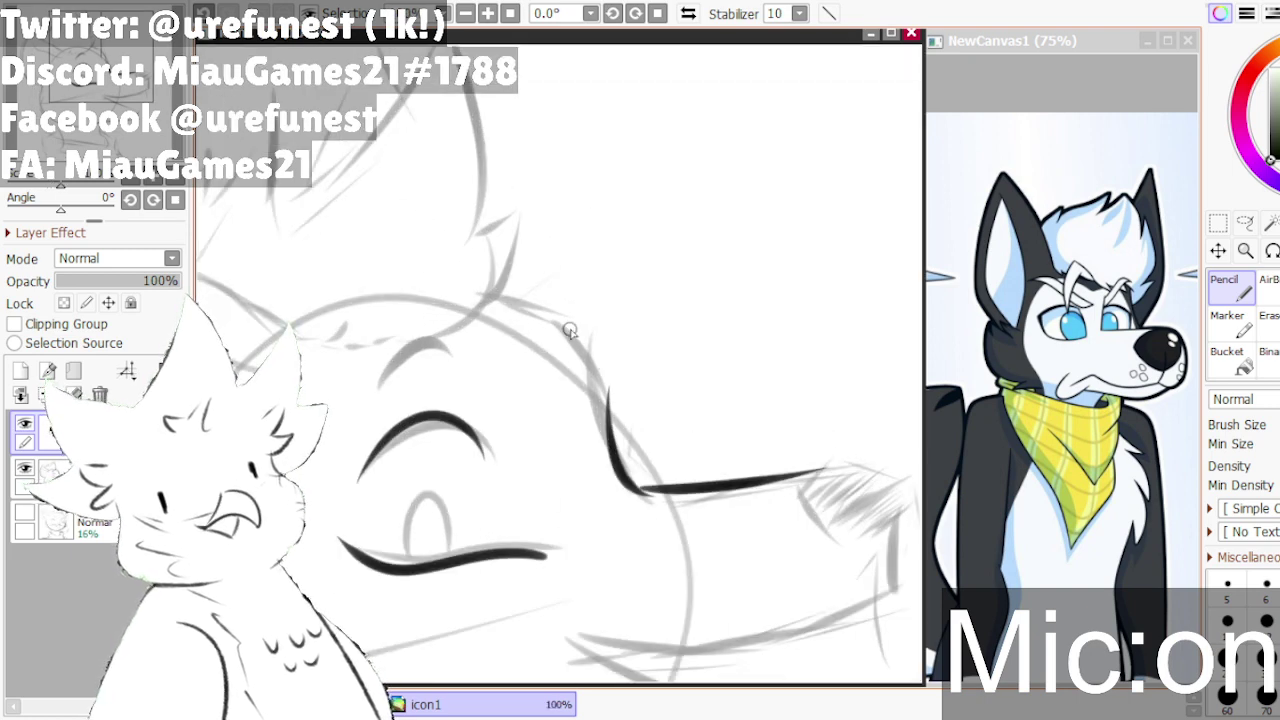
{"action": "left_click_drag", "start_coordinate": [600, 338], "coordinate": [611, 418]}
{"action": "key", "text": "ctrl+z"}
{"action": "left_click_drag", "start_coordinate": [583, 339], "coordinate": [604, 426]}
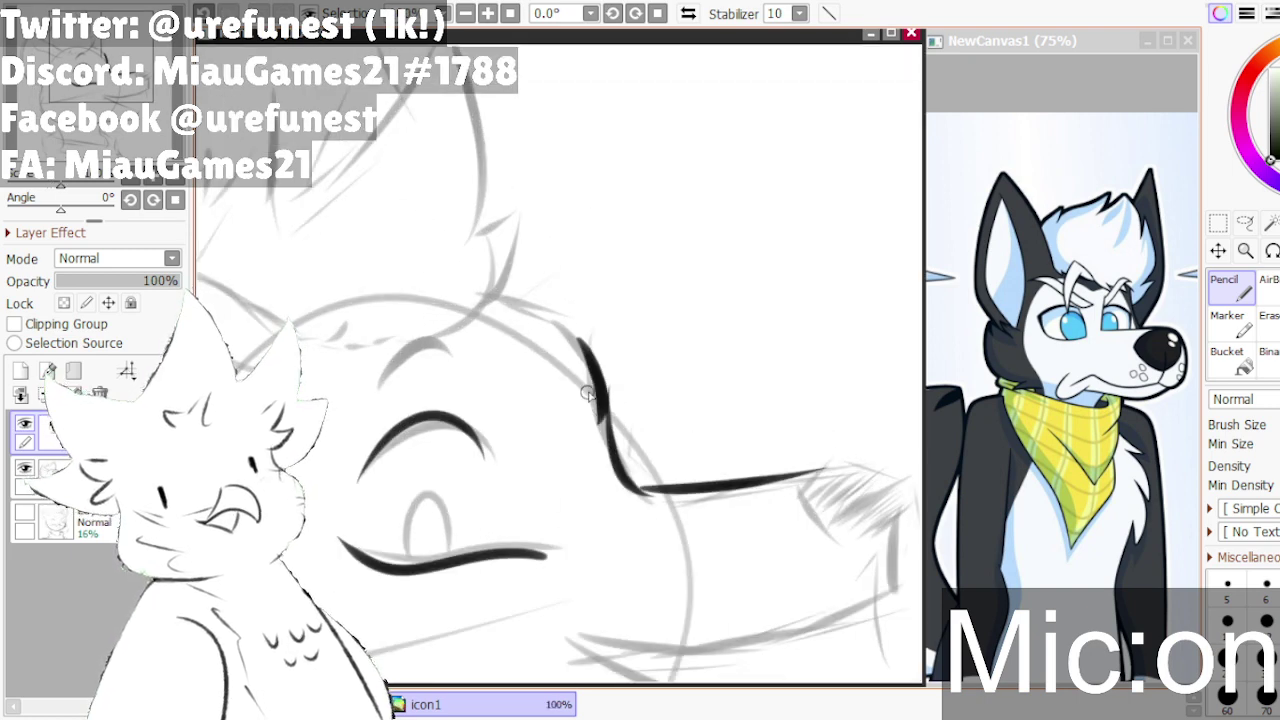
{"action": "key", "text": "ctrl+z"}
{"action": "left_click_drag", "start_coordinate": [563, 310], "coordinate": [604, 432]}
{"action": "key", "text": "alt+Tab"}
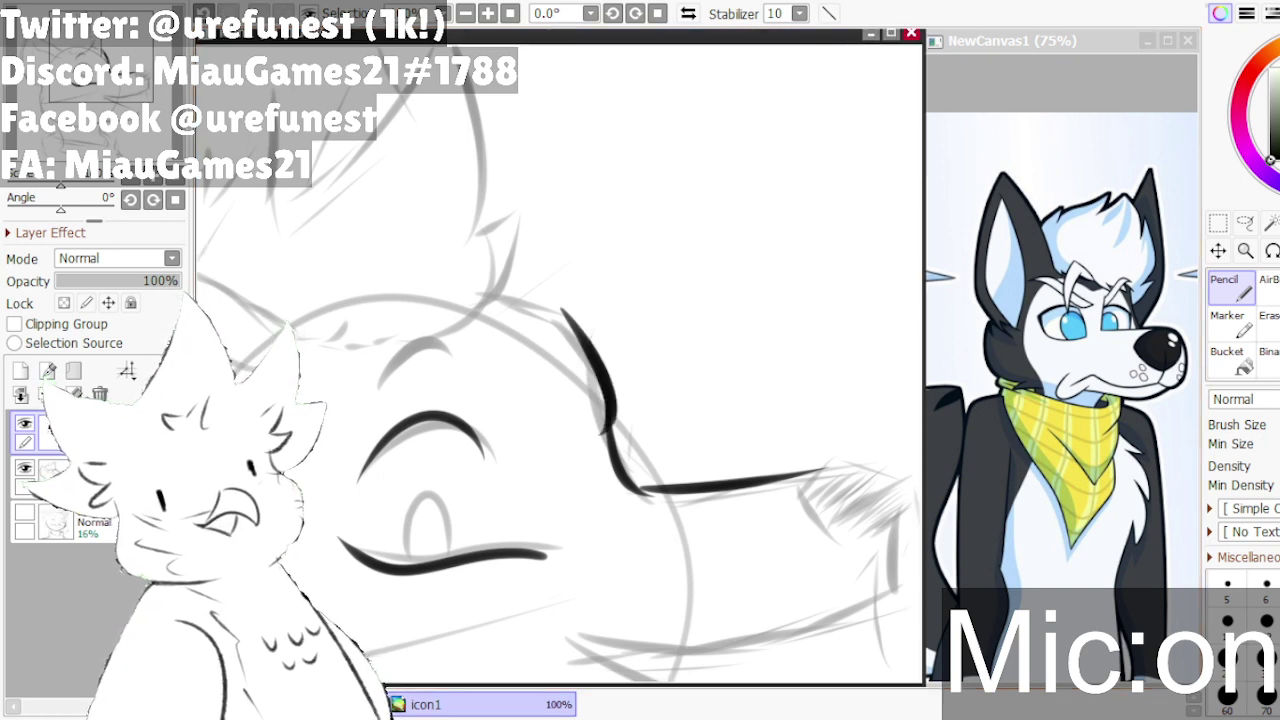
{"action": "key", "text": "ctrl+z"}
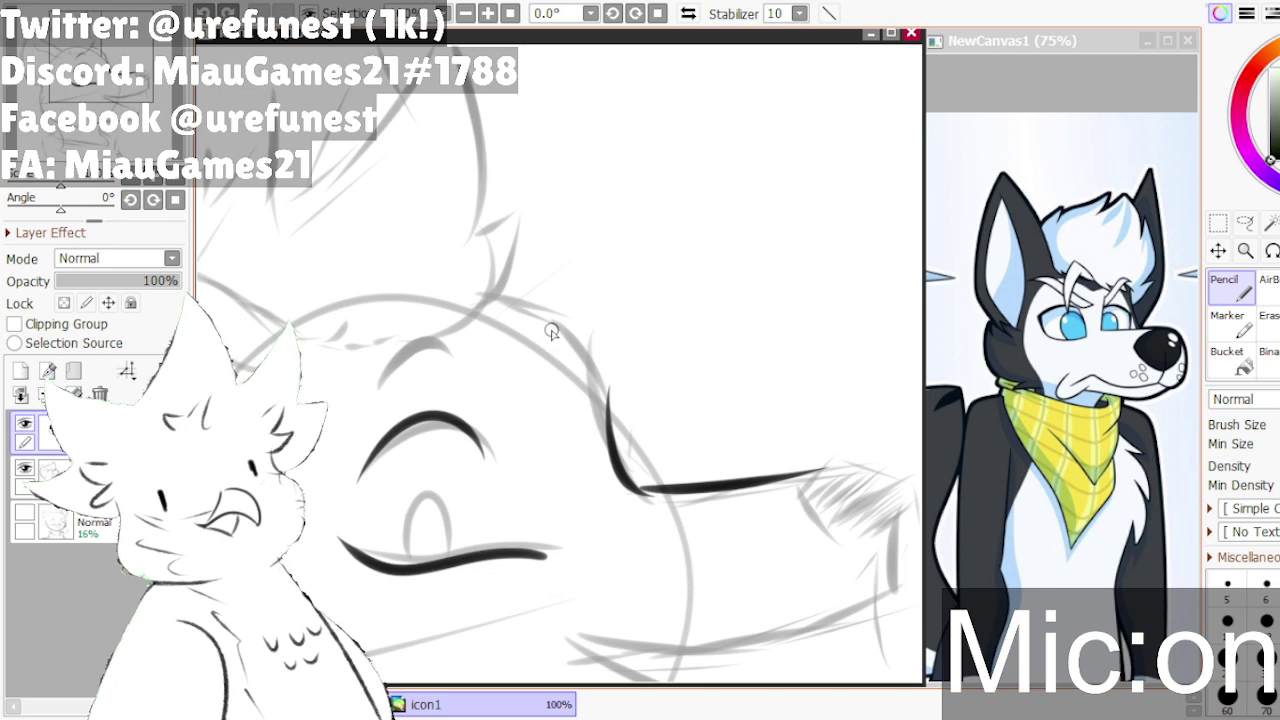
- Try to ink the front and back edges of the ear over the faded sketch
{"action": "scroll", "coordinate": [608, 277], "scroll_direction": "down", "scroll_amount": 3}
{"action": "scroll", "coordinate": [370, 295], "scroll_direction": "up", "scroll_amount": 2}
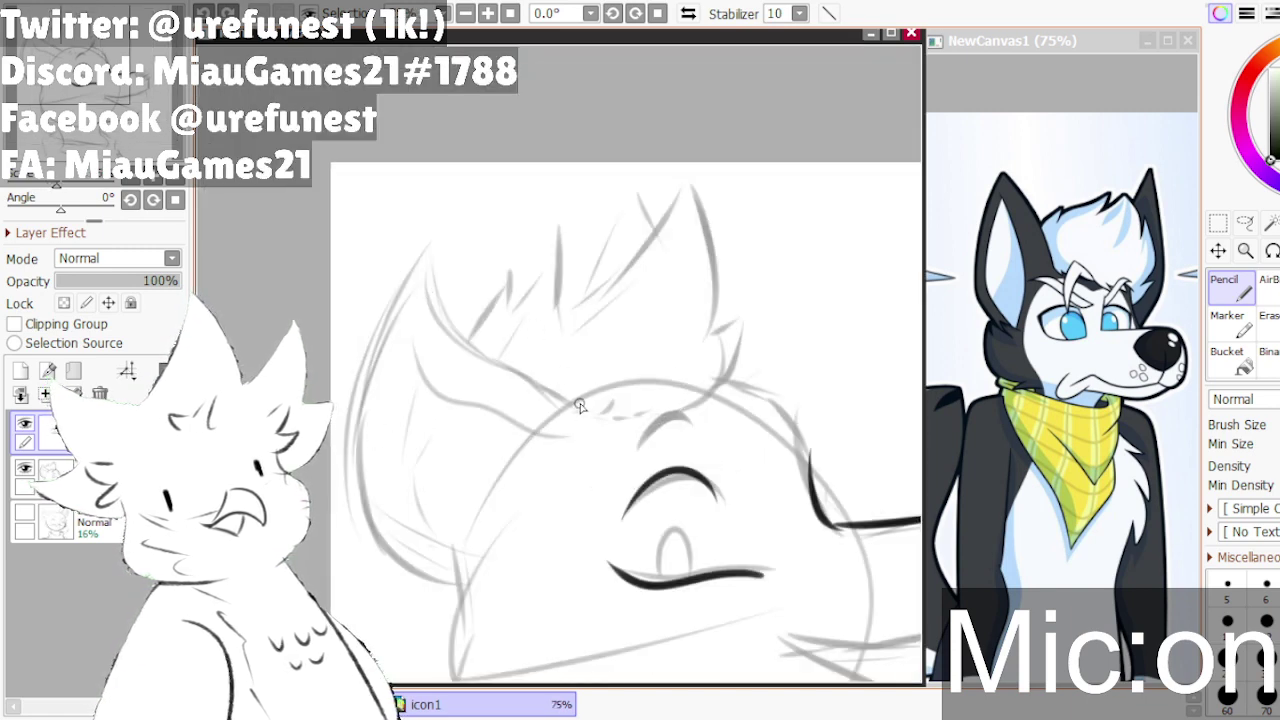
{"action": "mouse_move", "coordinate": [580, 405]}
{"action": "left_mouse_down"}
{"action": "mouse_move", "coordinate": [400, 226]}
{"action": "mouse_move", "coordinate": [370, 375]}
{"action": "left_mouse_up"}
{"action": "key", "text": "ctrl+z"}
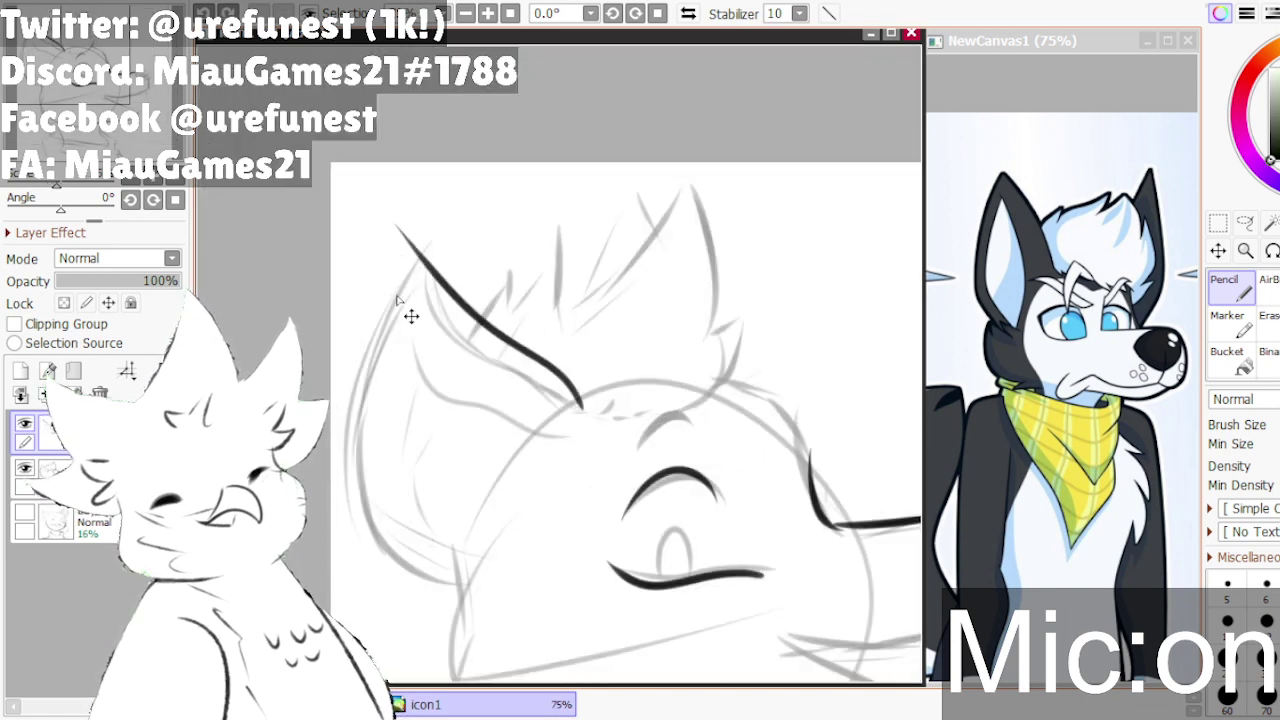
{"action": "left_click_drag", "start_coordinate": [392, 224], "coordinate": [368, 352]}
{"action": "key", "text": "ctrl+z"}
{"action": "mouse_move", "coordinate": [394, 226]}
{"action": "left_mouse_down"}
{"action": "mouse_move", "coordinate": [359, 331]}
{"action": "mouse_move", "coordinate": [465, 590]}
{"action": "left_mouse_up"}
{"action": "key", "text": "ctrl+z"}
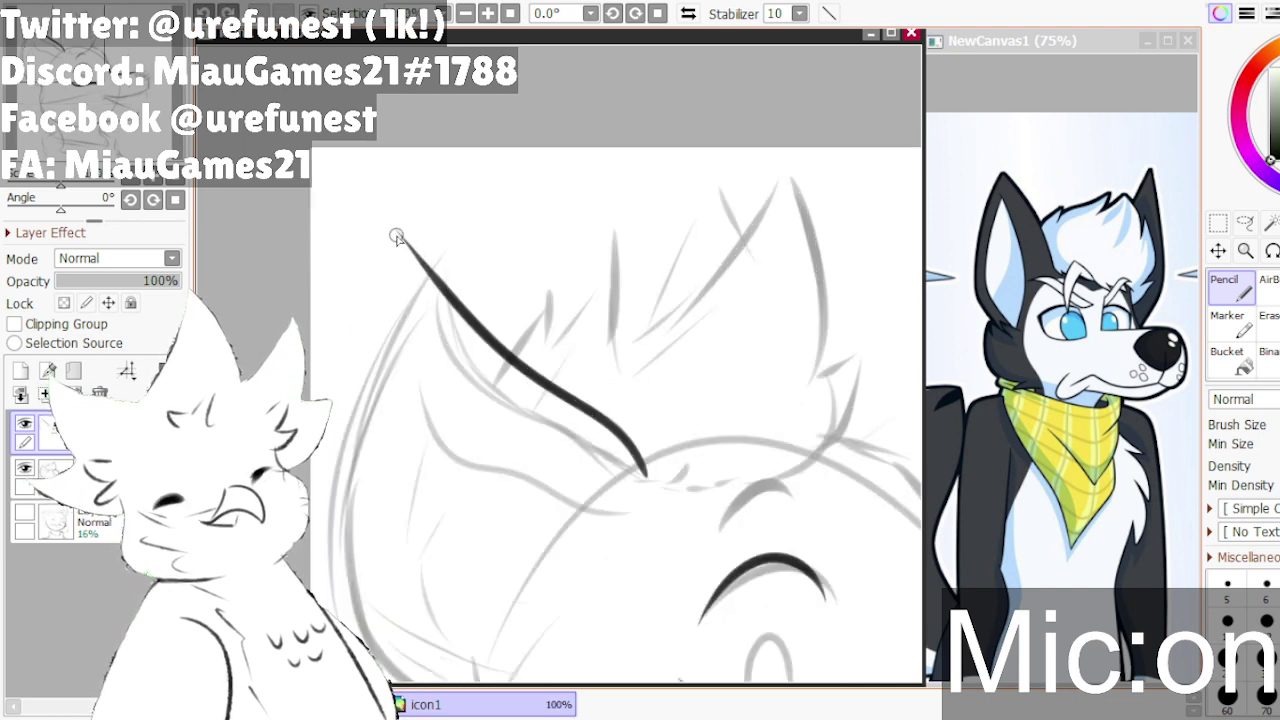
{"action": "scroll", "coordinate": [400, 232], "scroll_direction": "up", "scroll_amount": 1}
{"action": "scroll", "coordinate": [407, 276], "scroll_direction": "down", "scroll_amount": 2}
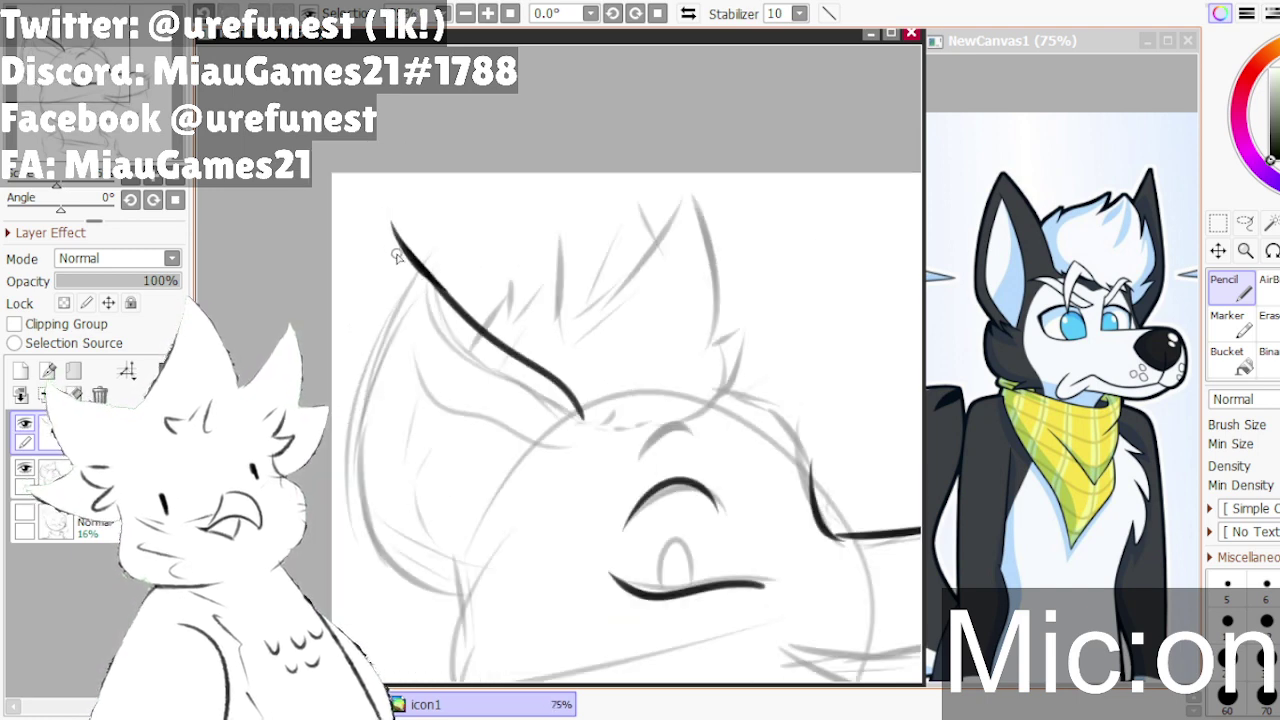
{"action": "key", "text": "ctrl+z"}
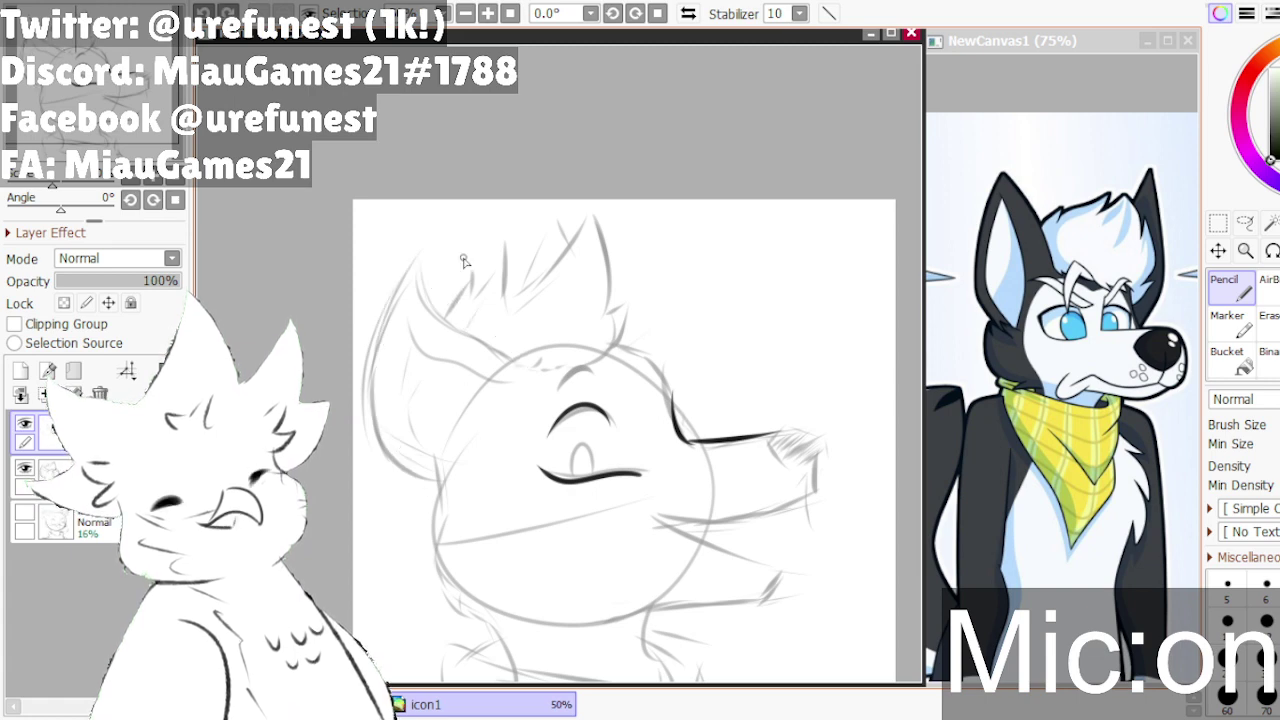
- Lower the opacity of the sketch layer to fade it further, and reselect the line art layer
{"action": "left_click", "coordinate": [60, 470]}
{"action": "left_click_drag", "start_coordinate": [80, 285], "coordinate": [70, 290]}
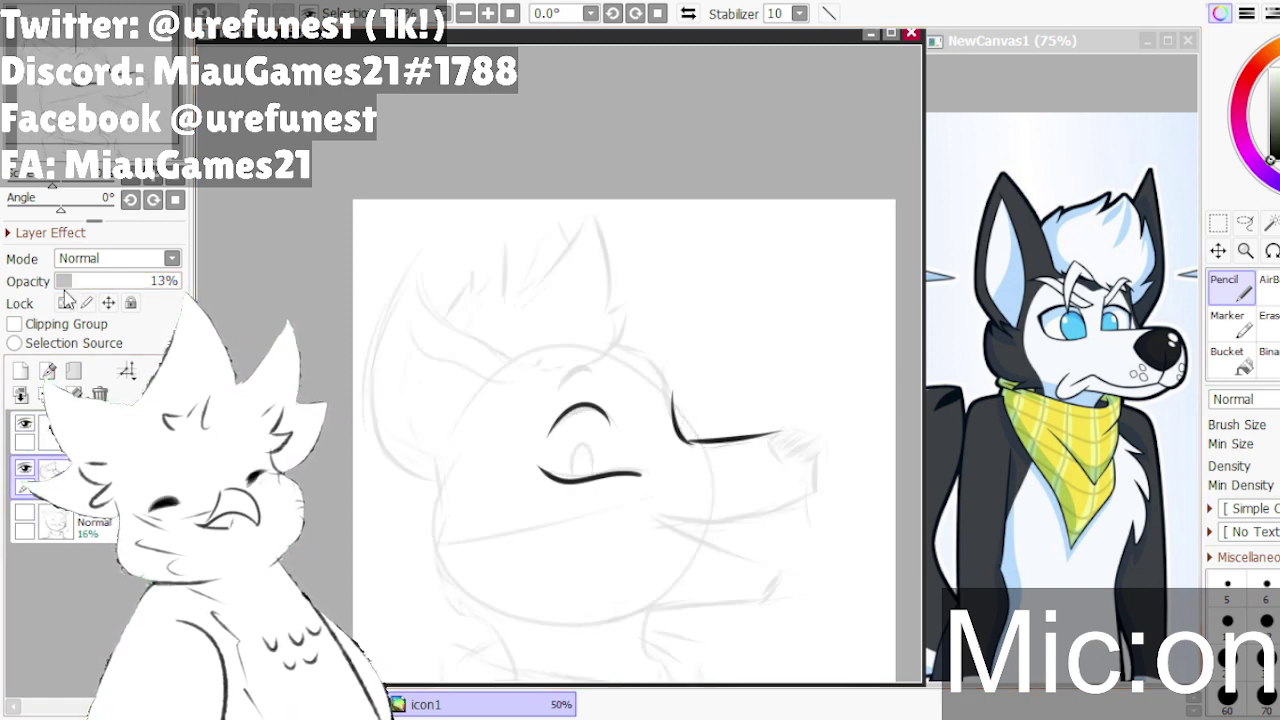
{"action": "left_click", "coordinate": [55, 430]}
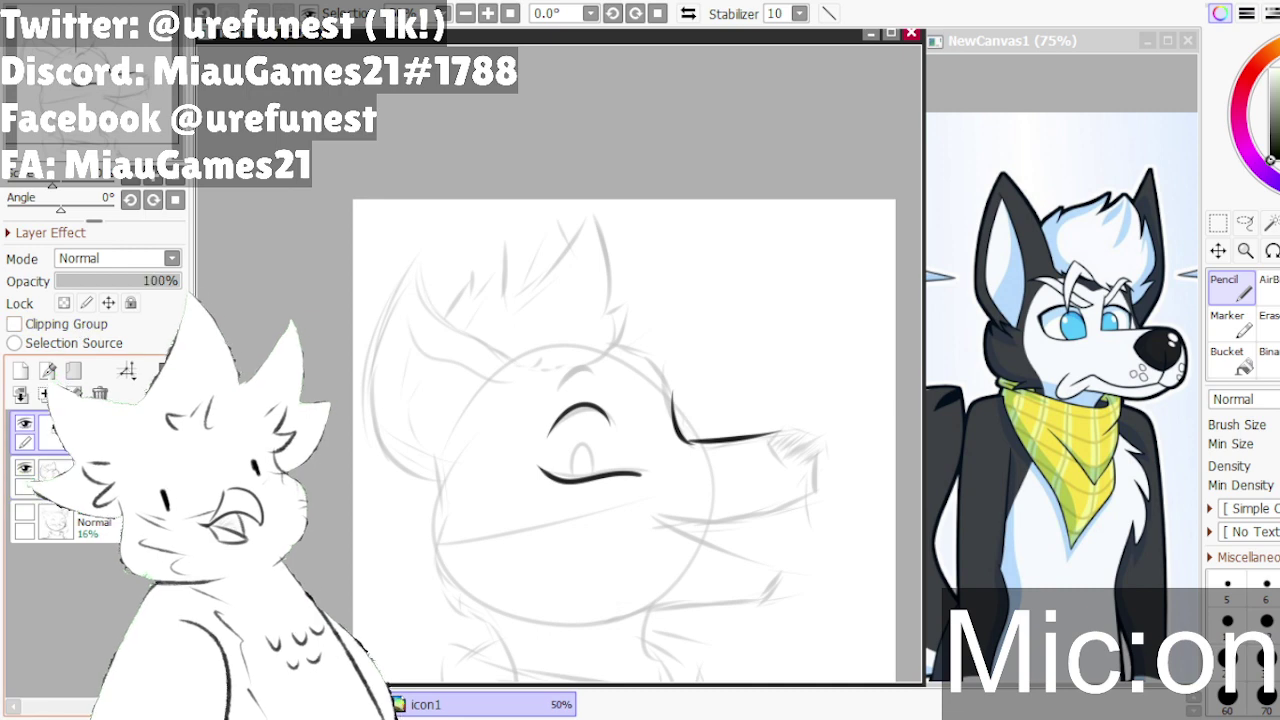
- Ink the ear's front edge between the top of the head and the ear tip, redoing the stroke as needed
{"action": "scroll", "coordinate": [477, 410], "scroll_direction": "down", "scroll_amount": 2}
{"action": "scroll", "coordinate": [516, 254], "scroll_direction": "up", "scroll_amount": 4}
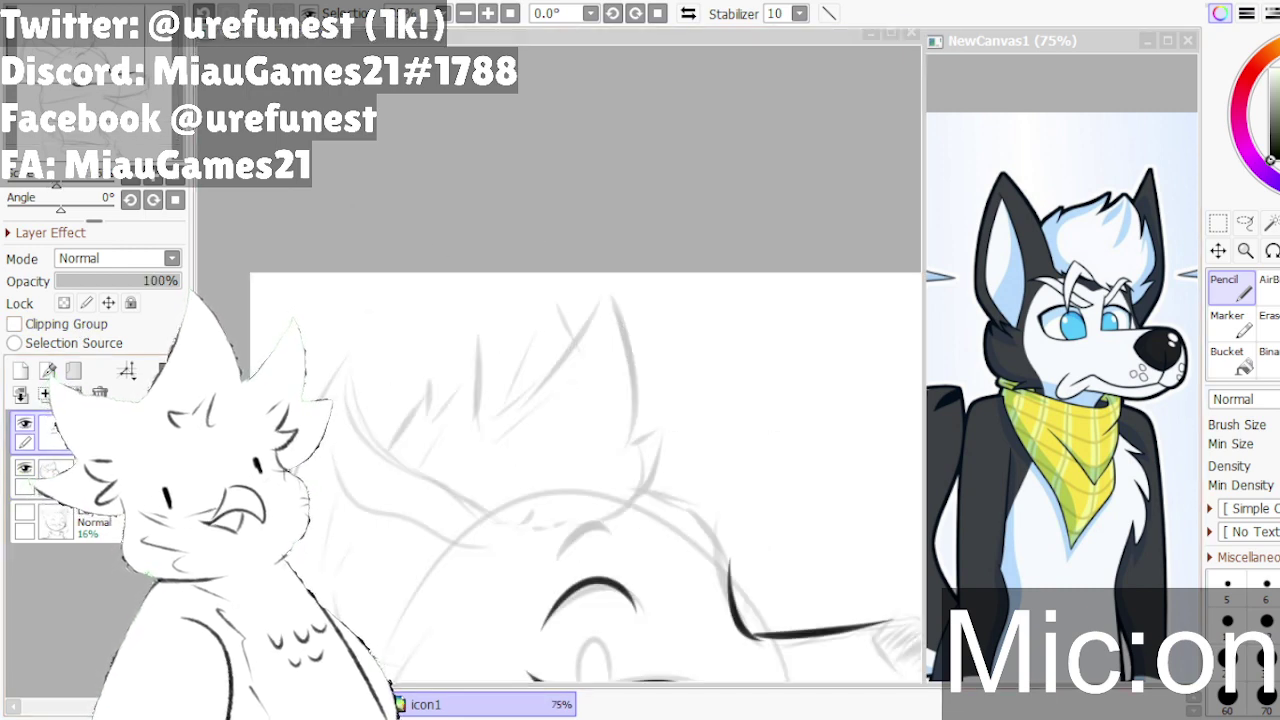
{"action": "left_click", "coordinate": [460, 401]}
{"action": "scroll", "coordinate": [487, 398], "scroll_direction": "down", "scroll_amount": 2}
{"action": "scroll", "coordinate": [462, 440], "scroll_direction": "up", "scroll_amount": 2}
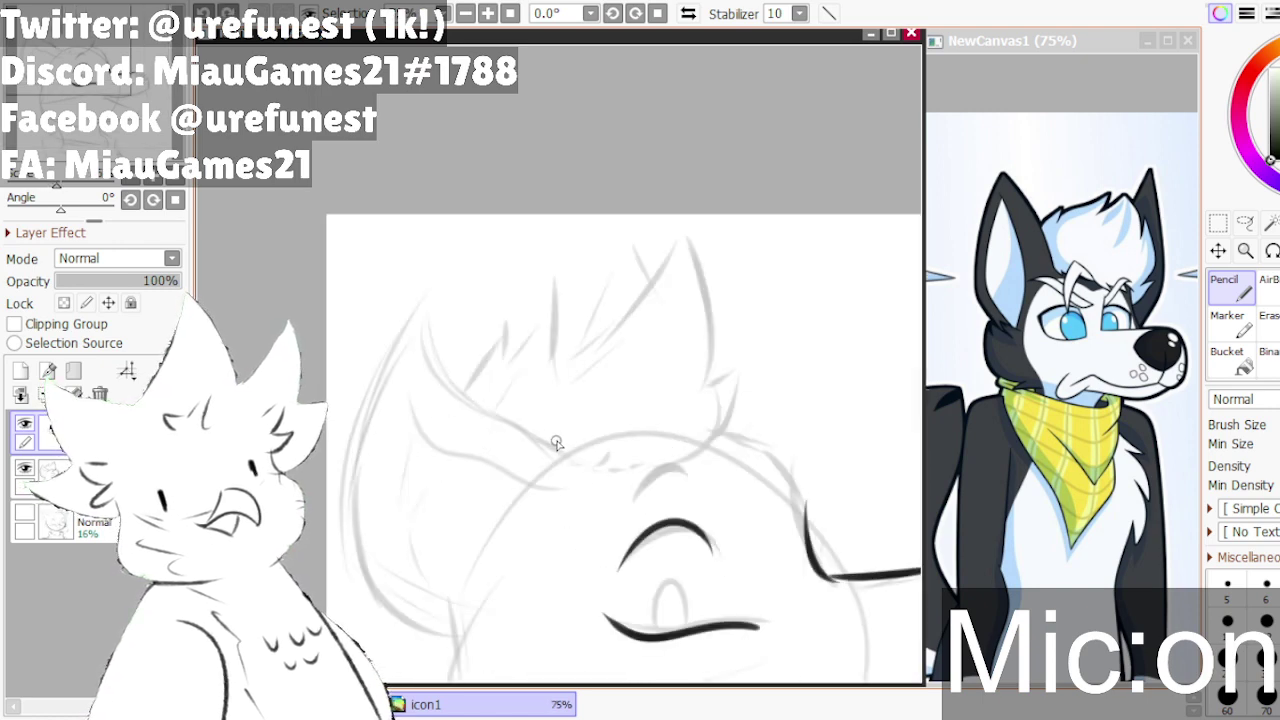
{"action": "mouse_move", "coordinate": [557, 443]}
{"action": "left_mouse_down"}
{"action": "mouse_move", "coordinate": [392, 290]}
{"action": "mouse_move", "coordinate": [415, 600]}
{"action": "left_mouse_up"}
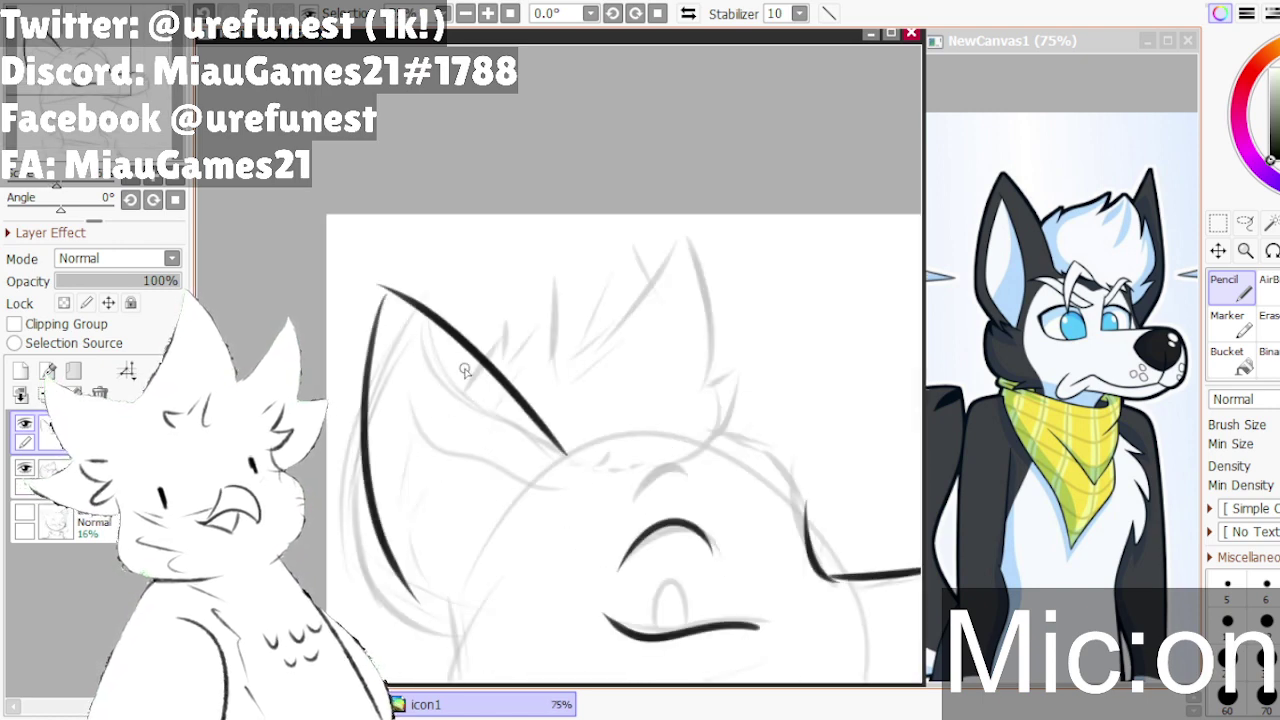
{"action": "key", "text": "ctrl+z"}
{"action": "key", "text": "ctrl+z"}
{"action": "left_click_drag", "start_coordinate": [571, 443], "coordinate": [366, 328]}
{"action": "key", "text": "ctrl+z"}
{"action": "left_click_drag", "start_coordinate": [530, 424], "coordinate": [364, 316]}
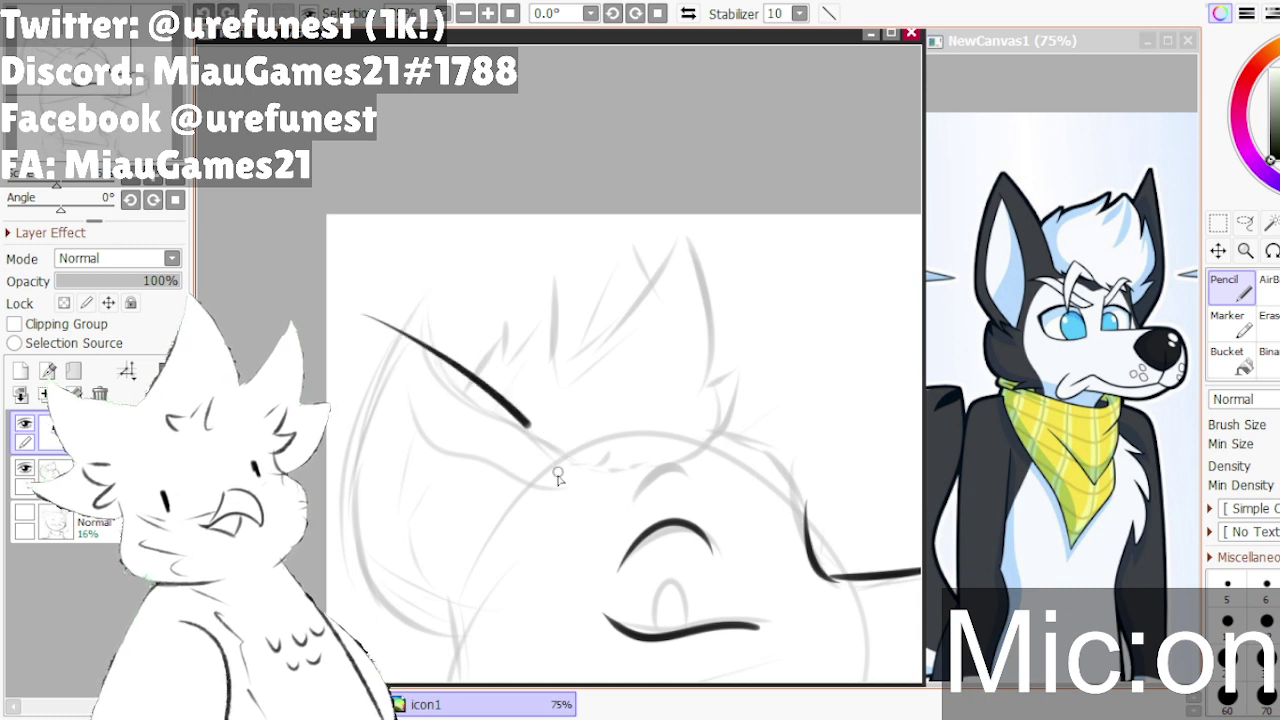
- Ink the nose outline at the tip of the snout with thick curved strokes along its top, back, front and underside
{"action": "scroll", "coordinate": [568, 275], "scroll_direction": "down", "scroll_amount": 3}
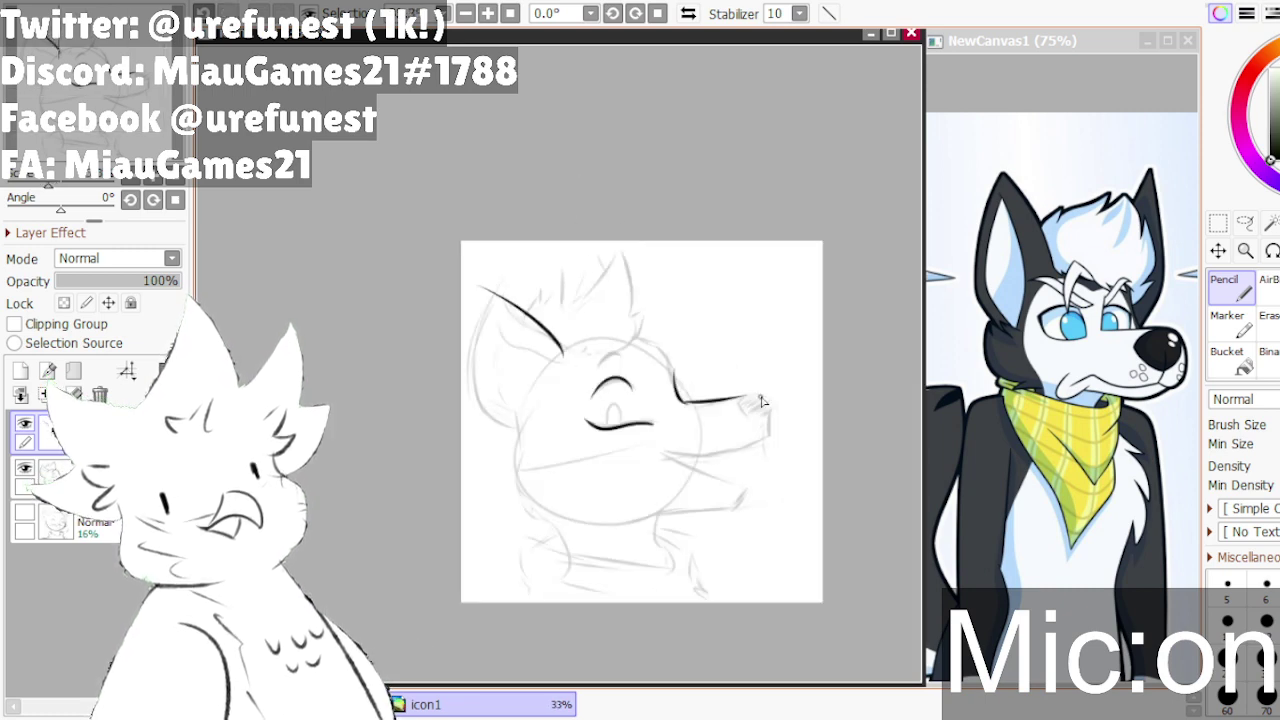
{"action": "scroll", "coordinate": [800, 418], "scroll_direction": "up", "scroll_amount": 5}
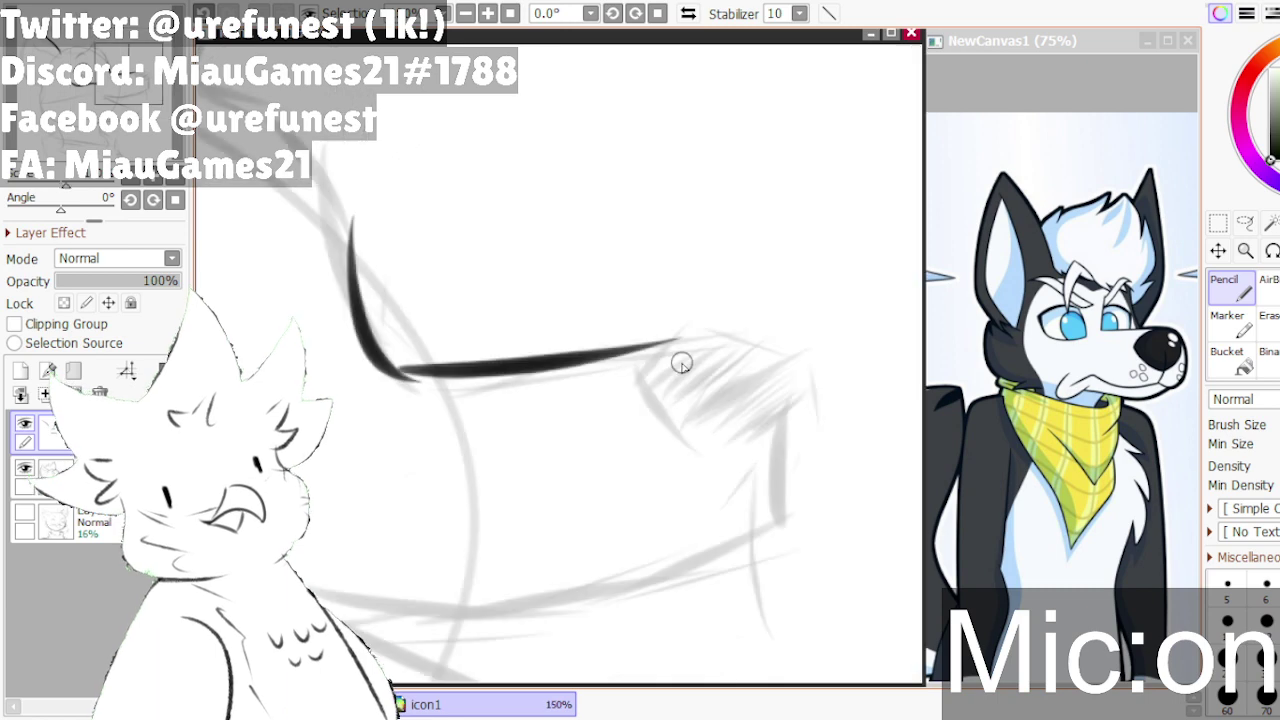
{"action": "mouse_move", "coordinate": [626, 354]}
{"action": "left_mouse_down"}
{"action": "mouse_move", "coordinate": [675, 404]}
{"action": "mouse_move", "coordinate": [700, 445]}
{"action": "left_mouse_up"}
{"action": "key", "text": "ctrl+z"}
{"action": "left_click_drag", "start_coordinate": [624, 350], "coordinate": [780, 342]}
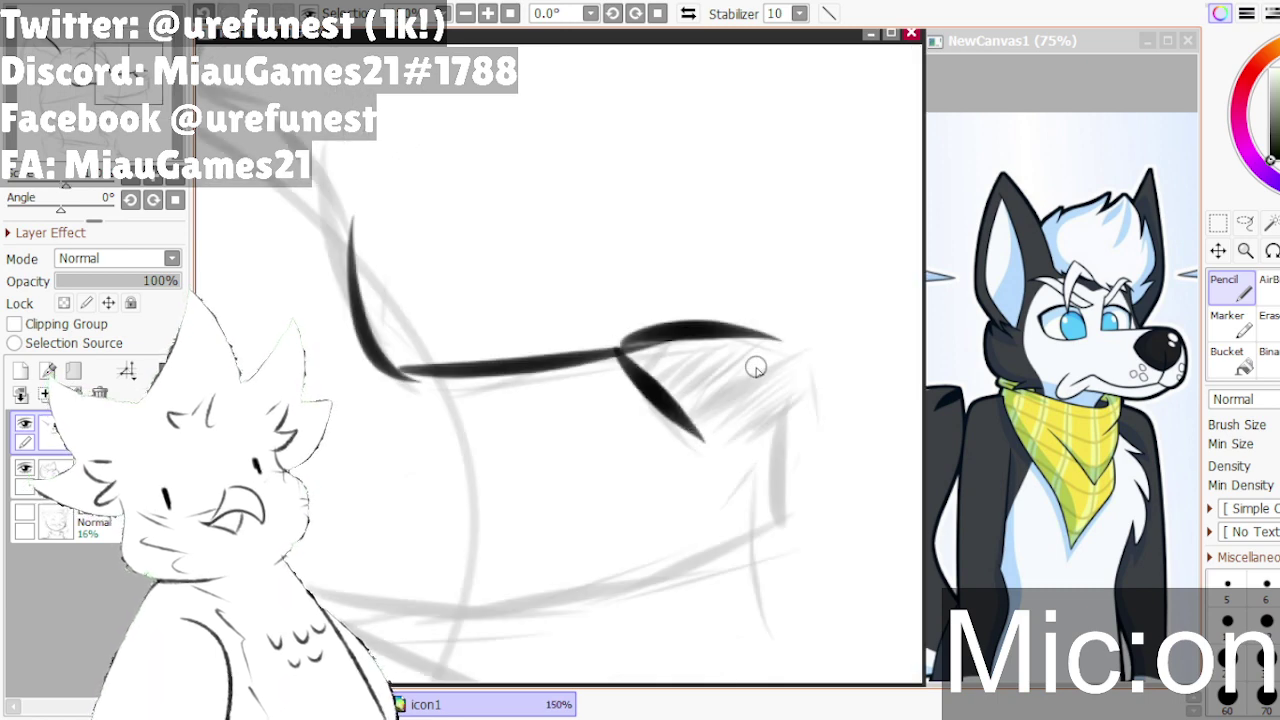
{"action": "key", "text": "ctrl+z"}
{"action": "mouse_move", "coordinate": [628, 348]}
{"action": "left_mouse_down"}
{"action": "mouse_move", "coordinate": [773, 320]}
{"action": "mouse_move", "coordinate": [784, 428]}
{"action": "left_mouse_up"}
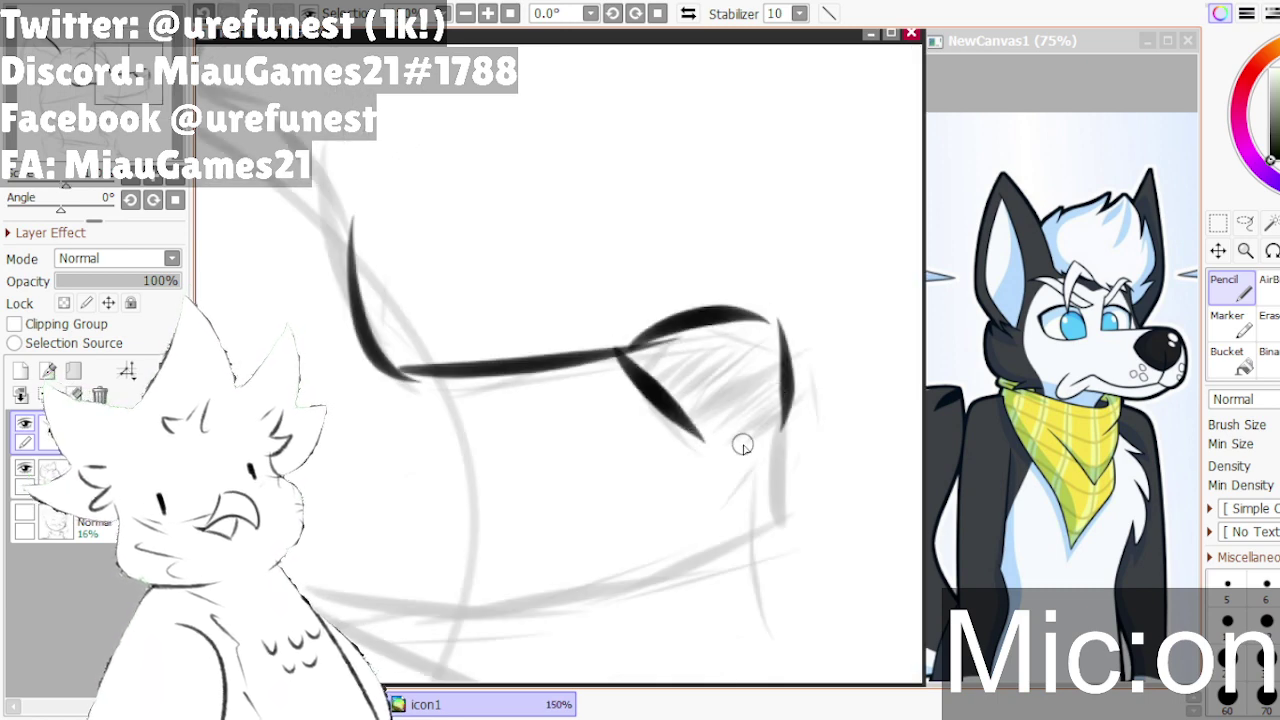
{"action": "mouse_move", "coordinate": [706, 434]}
{"action": "left_mouse_down"}
{"action": "mouse_move", "coordinate": [782, 450]}
{"action": "mouse_move", "coordinate": [765, 440]}
{"action": "mouse_move", "coordinate": [792, 419]}
{"action": "mouse_move", "coordinate": [803, 382]}
{"action": "left_mouse_up"}
{"action": "scroll", "coordinate": [761, 440], "scroll_direction": "up", "scroll_amount": 1}
{"action": "key", "text": "ctrl+z"}
{"action": "key", "text": "ctrl+z"}
{"action": "key", "text": "ctrl+z"}
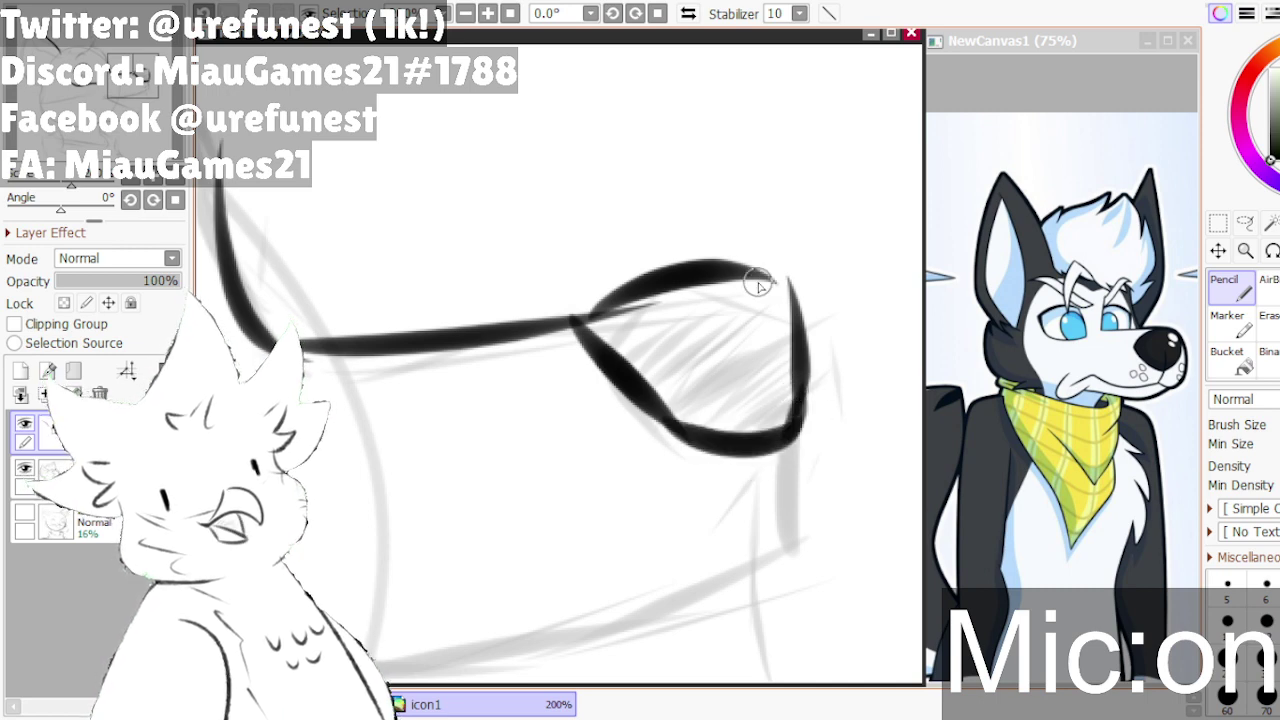
- Close the gap at the upper front corner of the nose outline with a short rounded stroke
{"action": "left_click_drag", "start_coordinate": [758, 282], "coordinate": [803, 312]}
{"action": "key", "text": "ctrl+z"}
{"action": "left_click_drag", "start_coordinate": [750, 276], "coordinate": [799, 330]}
{"action": "key", "text": "ctrl+z"}
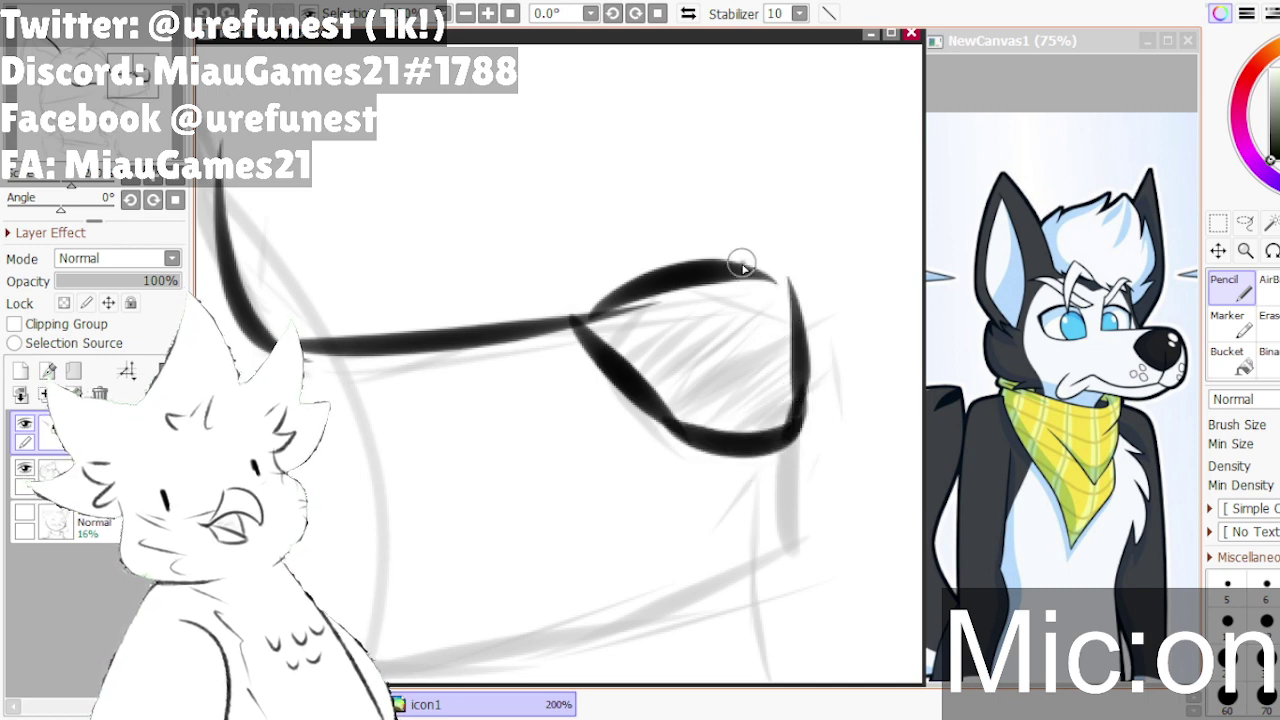
{"action": "left_click_drag", "start_coordinate": [742, 265], "coordinate": [792, 305]}
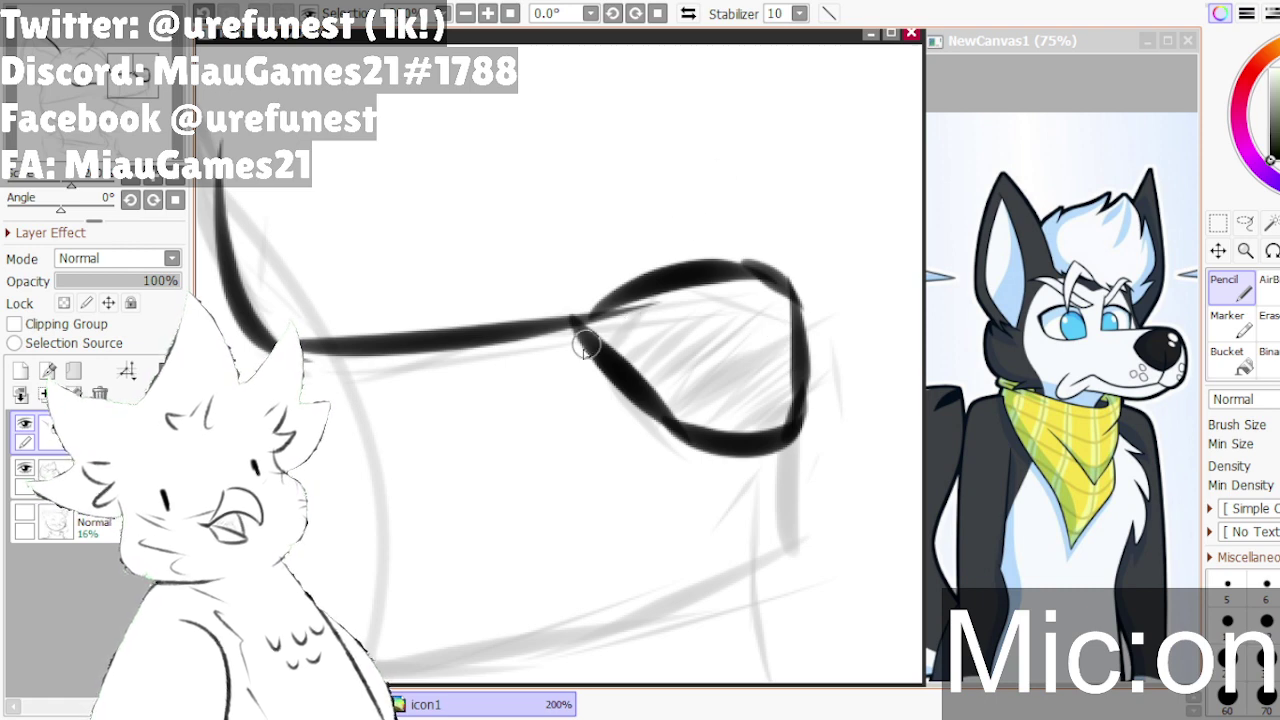
- Fill the inside of the nose with dense black diagonal hatching, redoing strokes that overshoot the outline
{"action": "mouse_move", "coordinate": [586, 343]}
{"action": "left_mouse_down"}
{"action": "mouse_move", "coordinate": [677, 299]}
{"action": "mouse_move", "coordinate": [760, 268]}
{"action": "mouse_move", "coordinate": [770, 282]}
{"action": "mouse_move", "coordinate": [749, 329]}
{"action": "mouse_move", "coordinate": [685, 405]}
{"action": "mouse_move", "coordinate": [660, 406]}
{"action": "mouse_move", "coordinate": [760, 300]}
{"action": "left_mouse_up"}
{"action": "key", "text": "ctrl+z"}
{"action": "left_click_drag", "start_coordinate": [656, 425], "coordinate": [764, 319]}
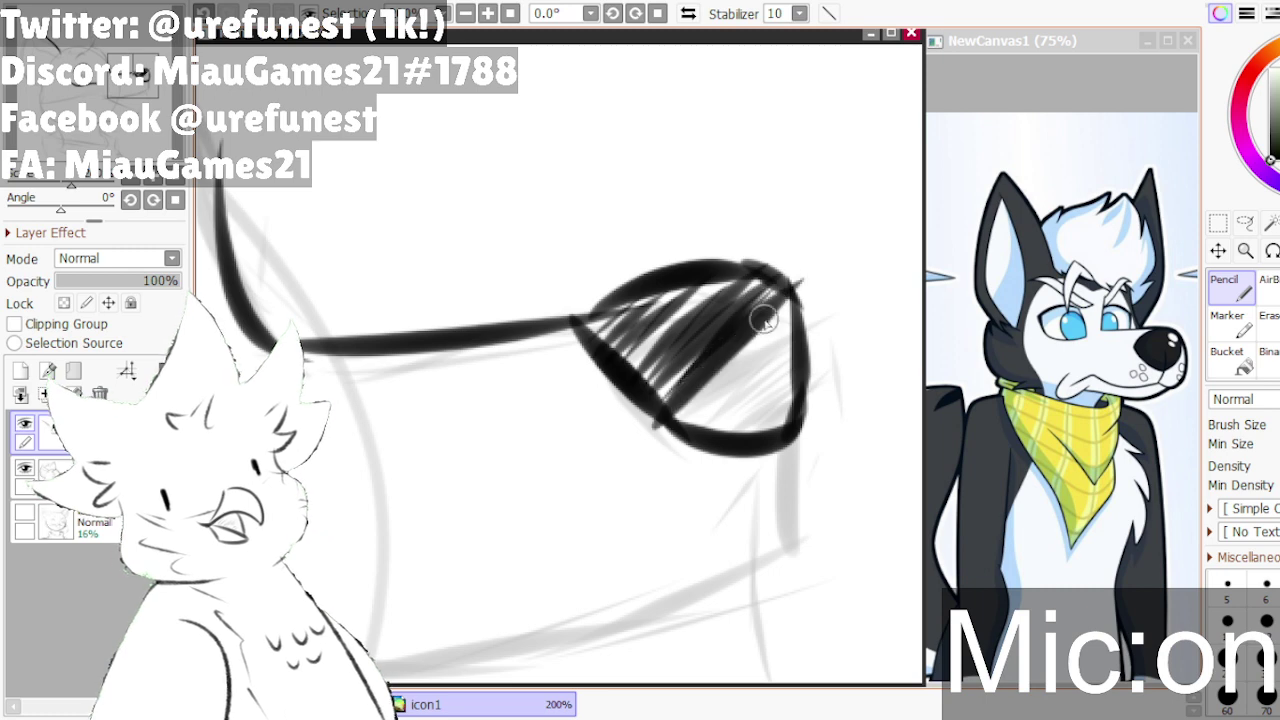
{"action": "key", "text": "ctrl+z"}
{"action": "mouse_move", "coordinate": [686, 429]}
{"action": "left_mouse_down"}
{"action": "mouse_move", "coordinate": [787, 295]}
{"action": "mouse_move", "coordinate": [686, 426]}
{"action": "mouse_move", "coordinate": [774, 333]}
{"action": "mouse_move", "coordinate": [699, 438]}
{"action": "mouse_move", "coordinate": [788, 354]}
{"action": "left_mouse_up"}
{"action": "mouse_move", "coordinate": [729, 443]}
{"action": "left_mouse_down"}
{"action": "mouse_move", "coordinate": [782, 386]}
{"action": "mouse_move", "coordinate": [782, 420]}
{"action": "left_mouse_up"}
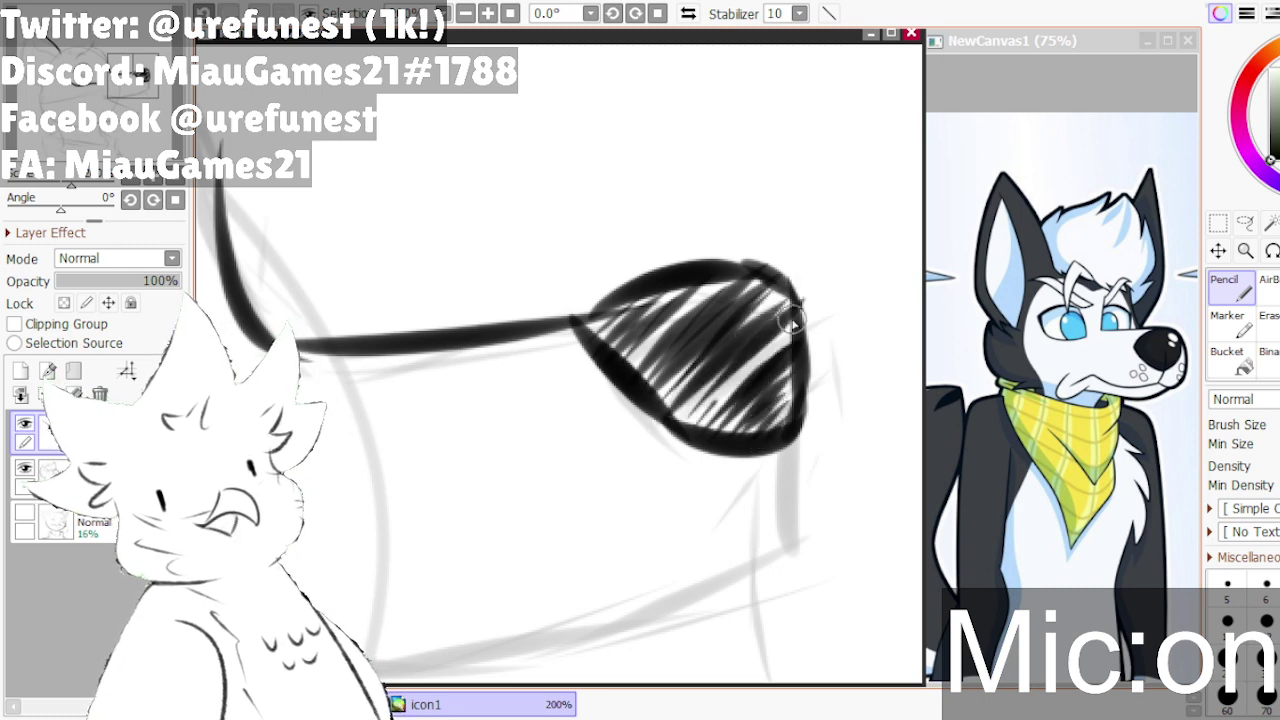
{"action": "left_click_drag", "start_coordinate": [792, 320], "coordinate": [808, 306]}
{"action": "key", "text": "ctrl+z"}
{"action": "left_click_drag", "start_coordinate": [672, 438], "coordinate": [782, 350]}
- Ink the short tapered line running down from the nose along the front of the muzzle
{"action": "scroll", "coordinate": [731, 318], "scroll_direction": "down", "scroll_amount": 2}
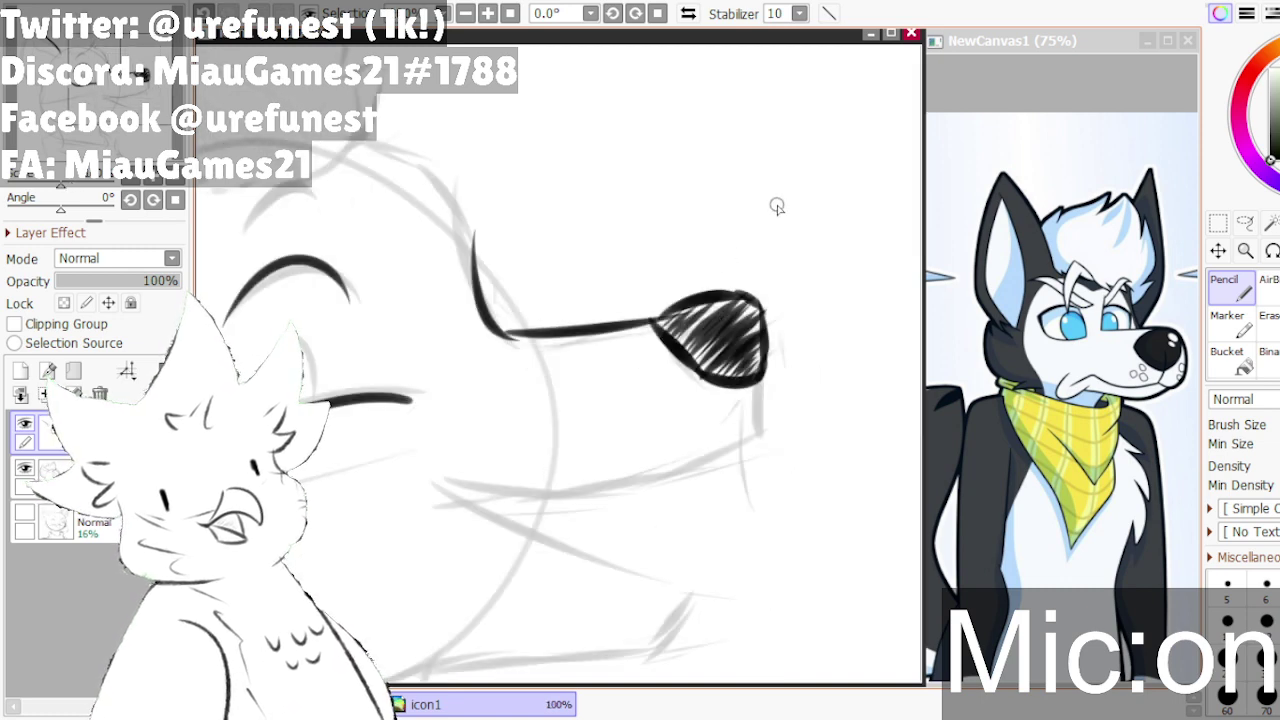
{"action": "left_click_drag", "start_coordinate": [740, 390], "coordinate": [734, 450]}
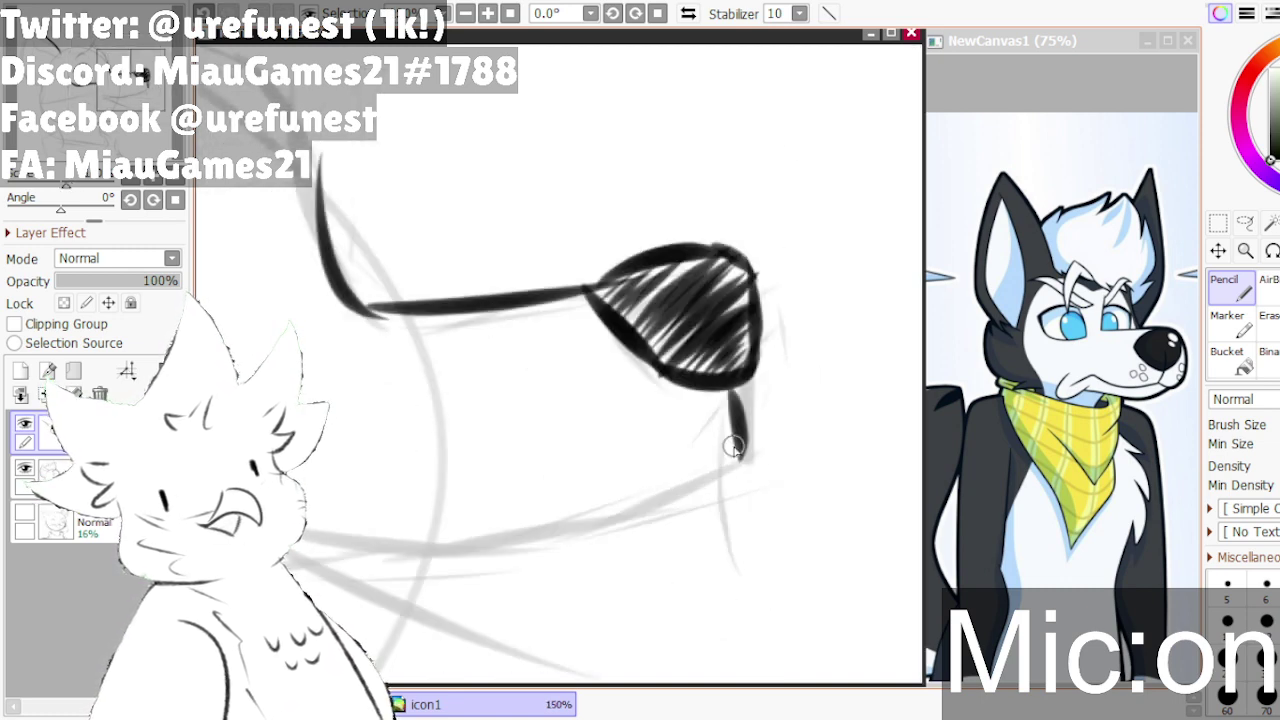
{"action": "key", "text": "ctrl+z"}
{"action": "left_click_drag", "start_coordinate": [728, 391], "coordinate": [739, 491]}
{"action": "scroll", "coordinate": [729, 405], "scroll_direction": "down", "scroll_amount": 1}
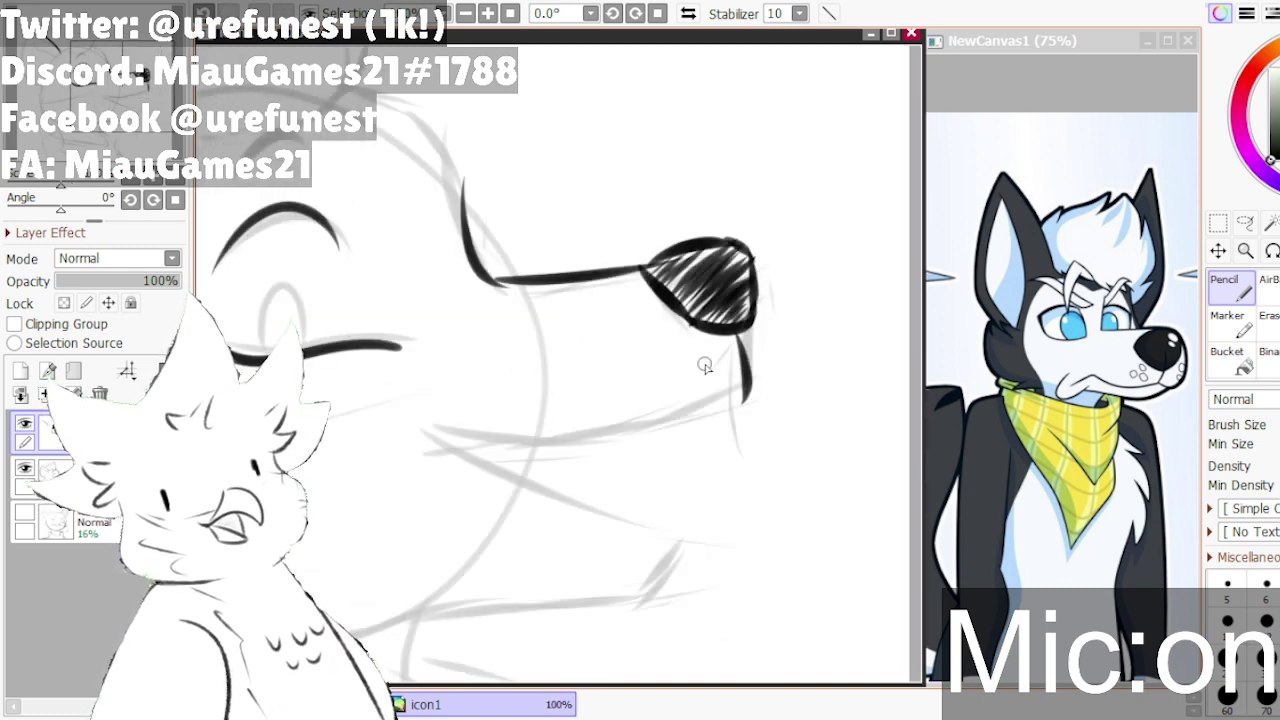
- Ink the mouth line from the front of the muzzle back to the cheek, replacing the earlier shorter strokes
{"action": "left_click_drag", "start_coordinate": [744, 404], "coordinate": [583, 437]}
{"action": "key", "text": "ctrl+z"}
{"action": "left_click_drag", "start_coordinate": [748, 392], "coordinate": [588, 428]}
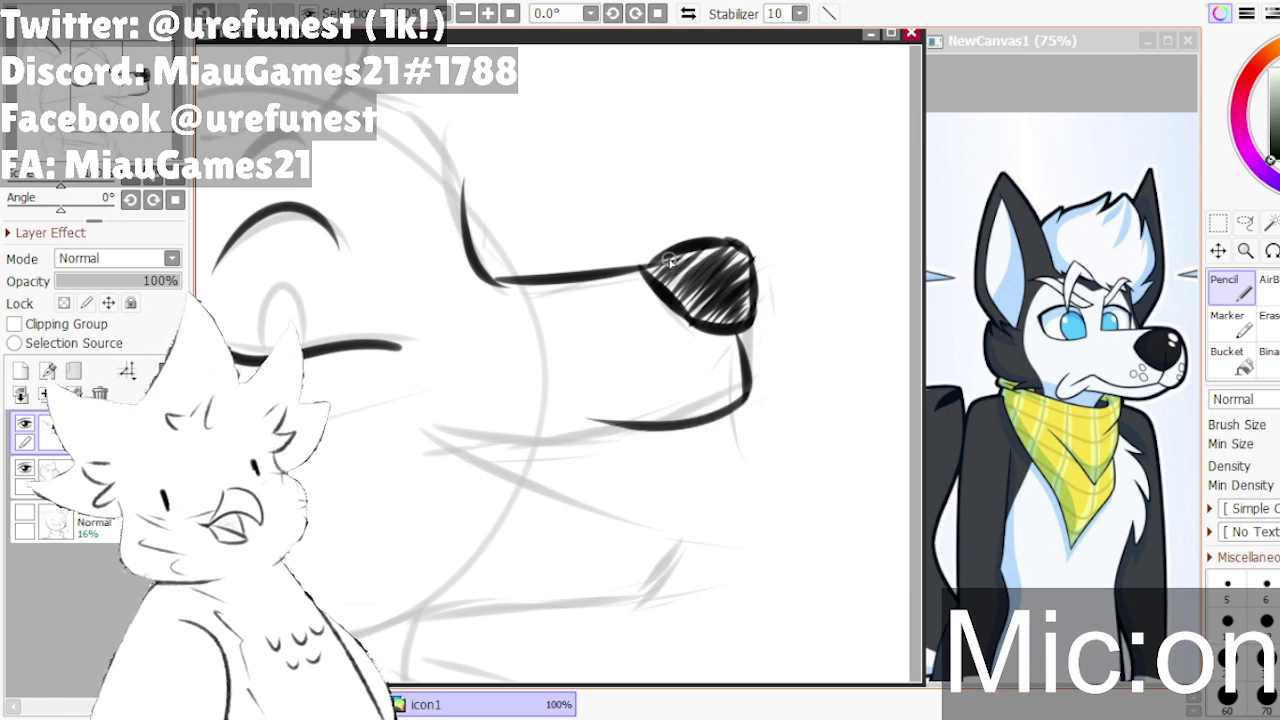
{"action": "left_click", "coordinate": [566, 712]}
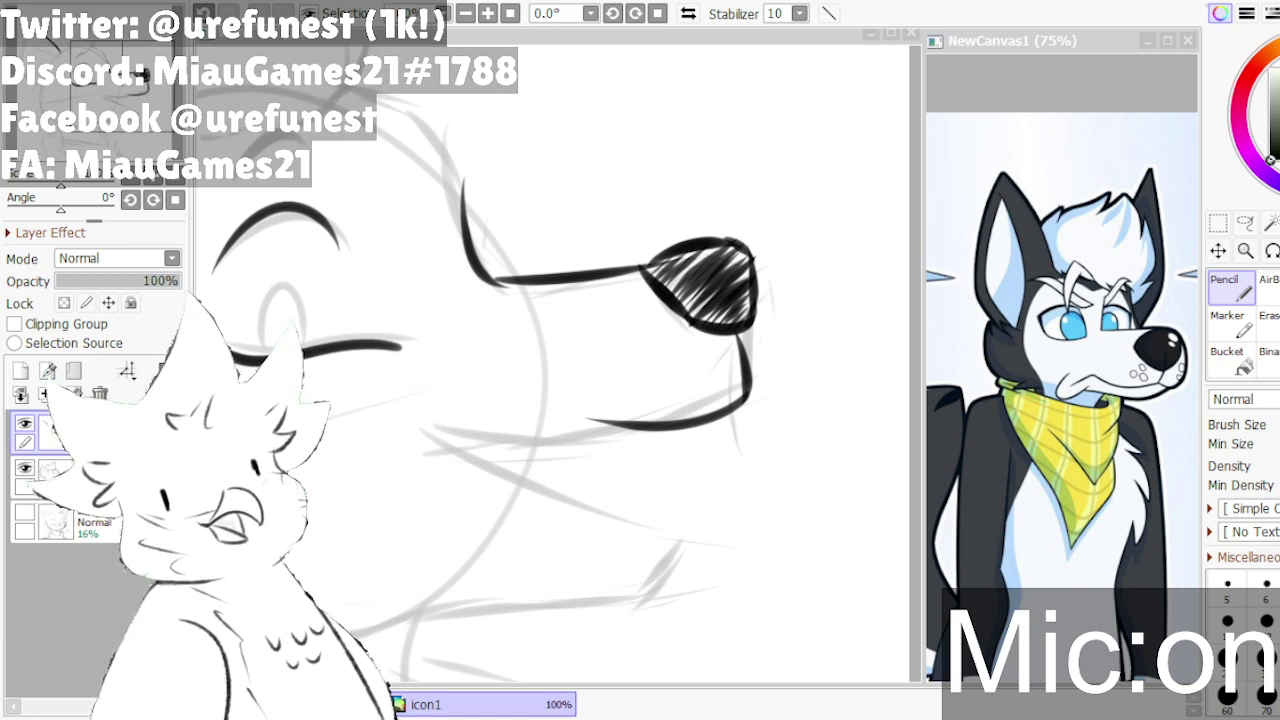
{"action": "scroll", "coordinate": [680, 331], "scroll_direction": "down", "scroll_amount": 1}
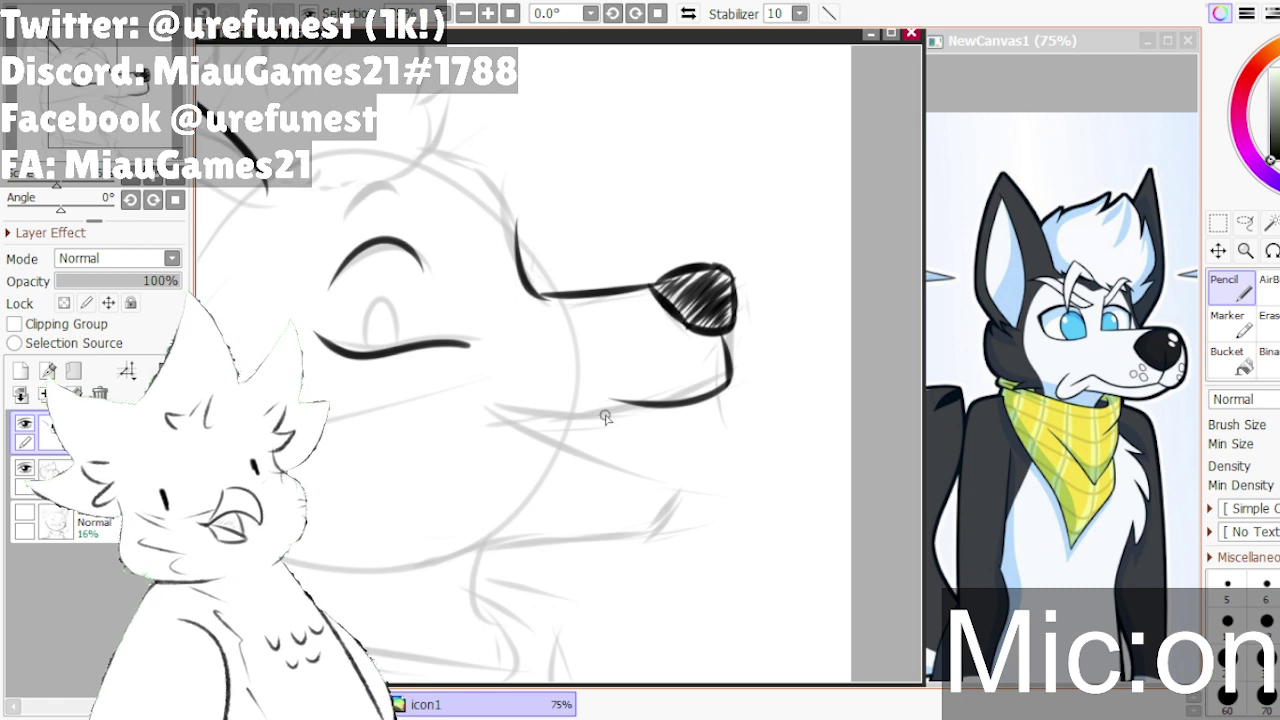
{"action": "scroll", "coordinate": [605, 416], "scroll_direction": "up", "scroll_amount": 1}
{"action": "key", "text": "ctrl+z"}
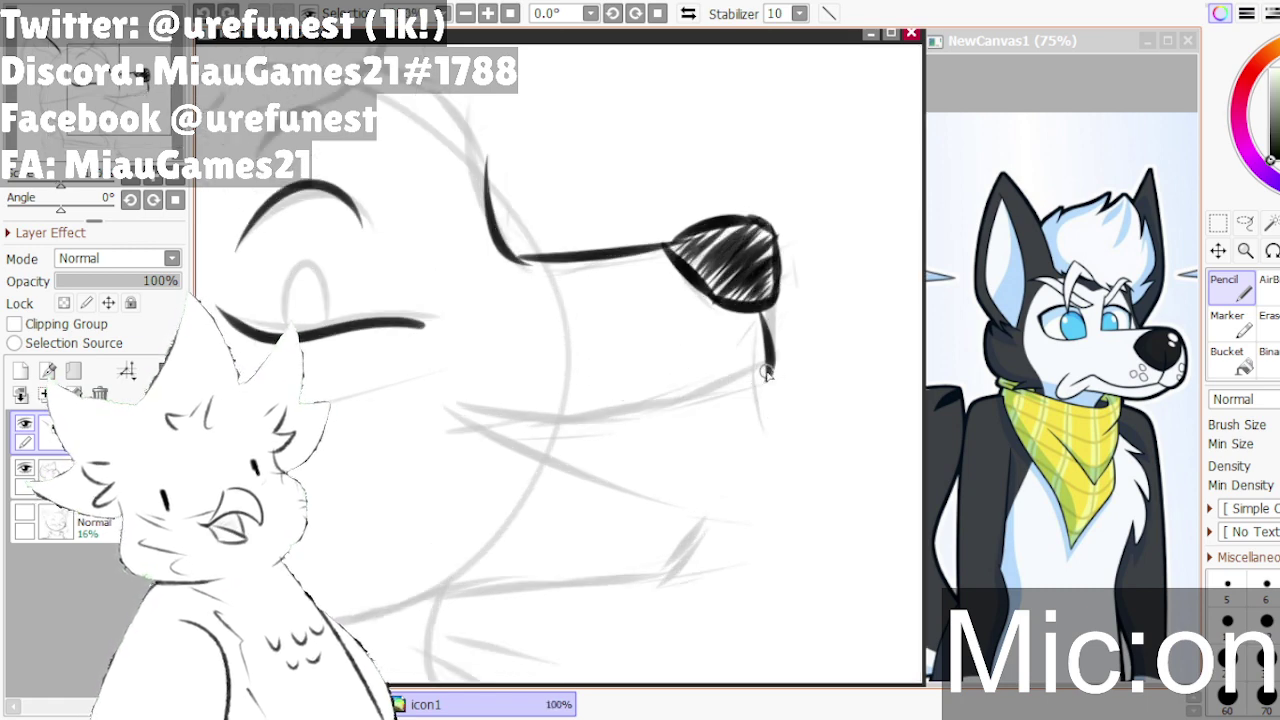
{"action": "mouse_move", "coordinate": [766, 372]}
{"action": "left_mouse_down"}
{"action": "mouse_move", "coordinate": [681, 411]}
{"action": "mouse_move", "coordinate": [531, 414]}
{"action": "mouse_move", "coordinate": [582, 416]}
{"action": "mouse_move", "coordinate": [567, 424]}
{"action": "mouse_move", "coordinate": [437, 400]}
{"action": "left_mouse_up"}
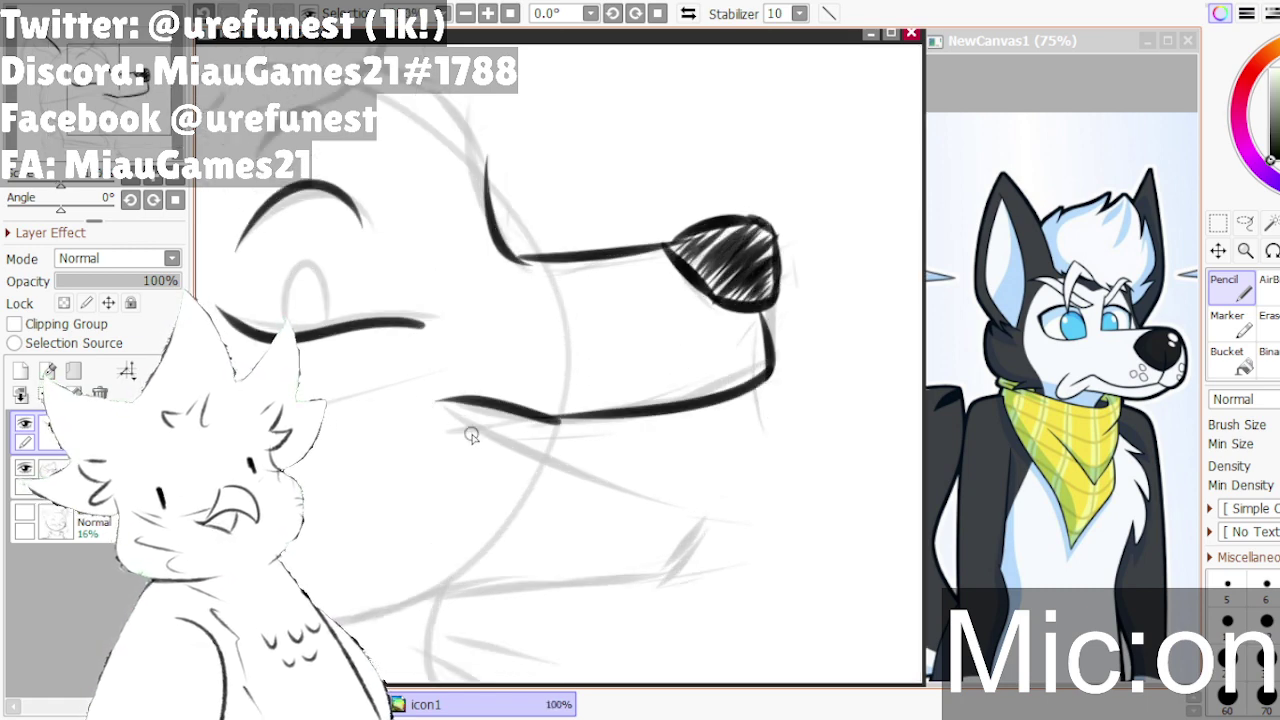
- Ink the upper edge of the open lower jaw, running diagonally from the mouth corner down toward the chin
{"action": "key", "text": "ctrl+z"}
{"action": "mouse_move", "coordinate": [575, 414]}
{"action": "left_mouse_down"}
{"action": "mouse_move", "coordinate": [384, 402]}
{"action": "mouse_move", "coordinate": [560, 497]}
{"action": "left_mouse_up"}
{"action": "scroll", "coordinate": [470, 450], "scroll_direction": "down", "scroll_amount": 1}
{"action": "scroll", "coordinate": [455, 446], "scroll_direction": "up", "scroll_amount": 1}
{"action": "key", "text": "ctrl+z"}
{"action": "mouse_move", "coordinate": [410, 407]}
{"action": "left_mouse_down"}
{"action": "mouse_move", "coordinate": [540, 500]}
{"action": "mouse_move", "coordinate": [657, 522]}
{"action": "left_mouse_up"}
{"action": "scroll", "coordinate": [657, 520], "scroll_direction": "down", "scroll_amount": 1}
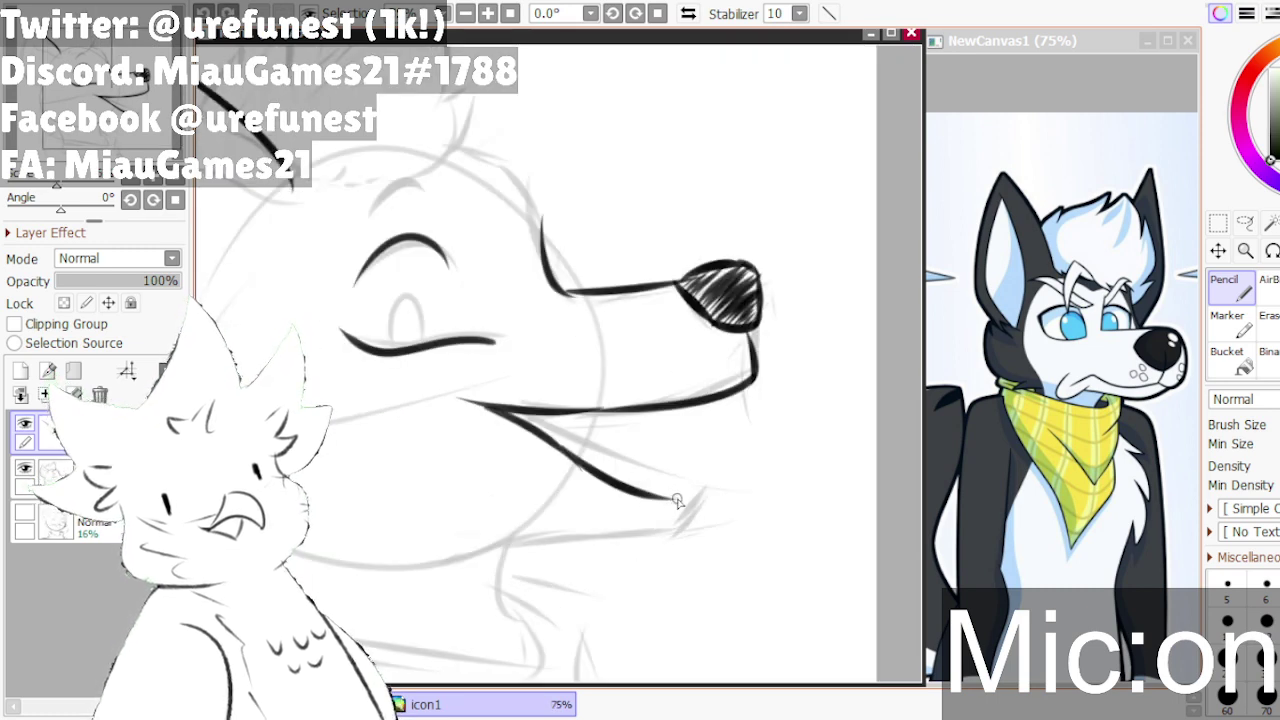
- Ink the front of the chin with a short slanted stroke from the tip of the lower jaw line
{"action": "left_click_drag", "start_coordinate": [676, 500], "coordinate": [565, 545]}
{"action": "key", "text": "ctrl+z"}
{"action": "left_click_drag", "start_coordinate": [672, 498], "coordinate": [645, 538]}
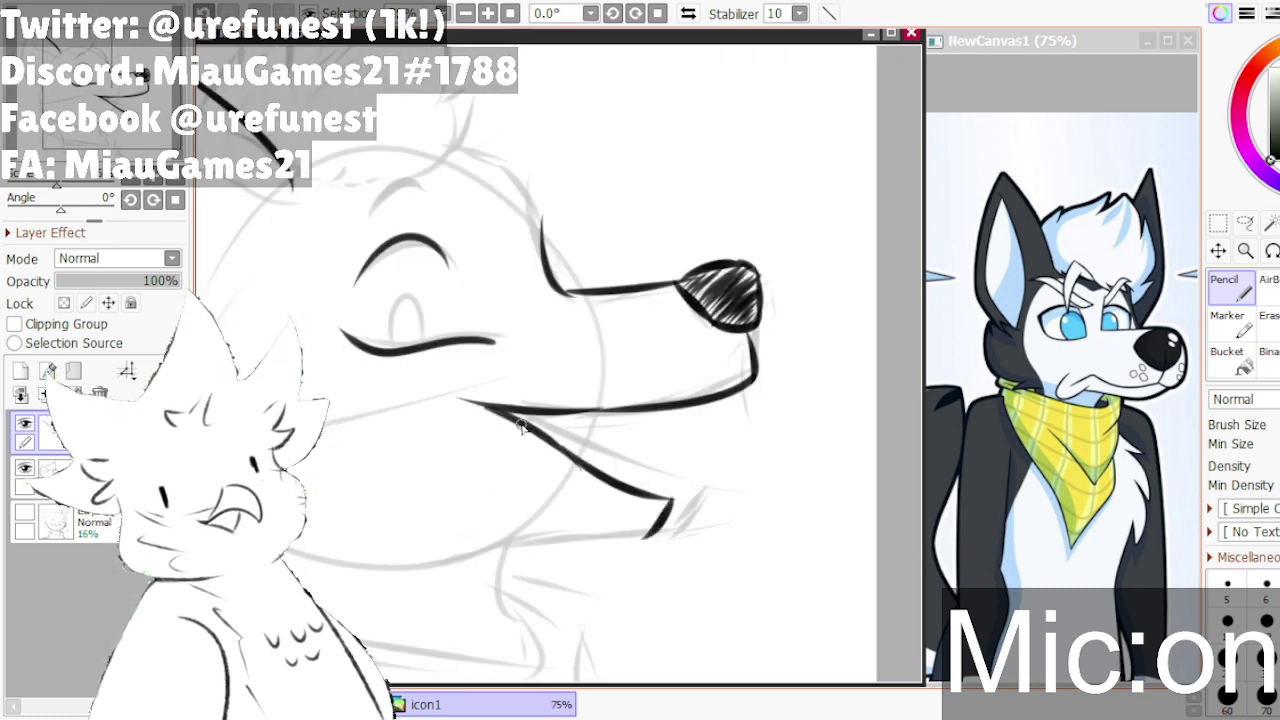
- Ink the underside of the lower jaw from below the cheek toward the chin, replacing the first stroke
{"action": "scroll", "coordinate": [500, 400], "scroll_direction": "down", "scroll_amount": 1}
{"action": "scroll", "coordinate": [463, 477], "scroll_direction": "up", "scroll_amount": 1}
{"action": "left_click_drag", "start_coordinate": [443, 528], "coordinate": [625, 540]}
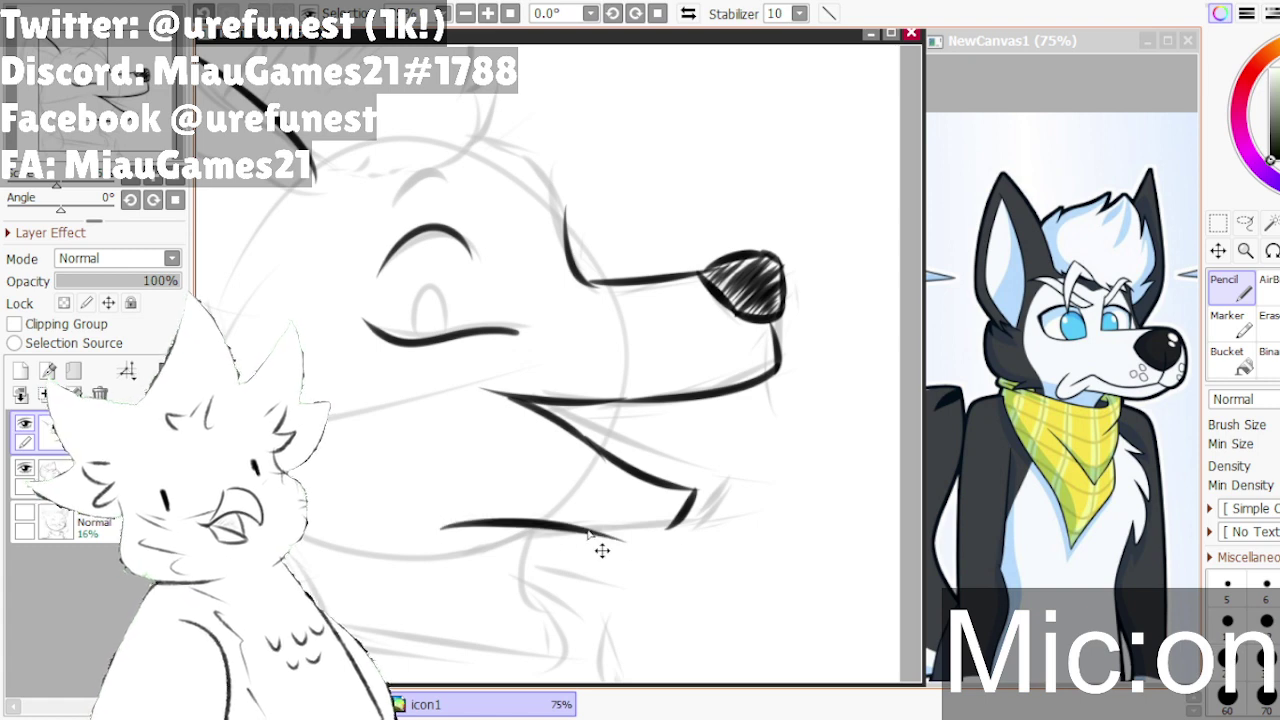
{"action": "key", "text": "ctrl+z"}
{"action": "left_click_drag", "start_coordinate": [455, 545], "coordinate": [676, 522]}
{"action": "scroll", "coordinate": [656, 540], "scroll_direction": "up", "scroll_amount": 1}
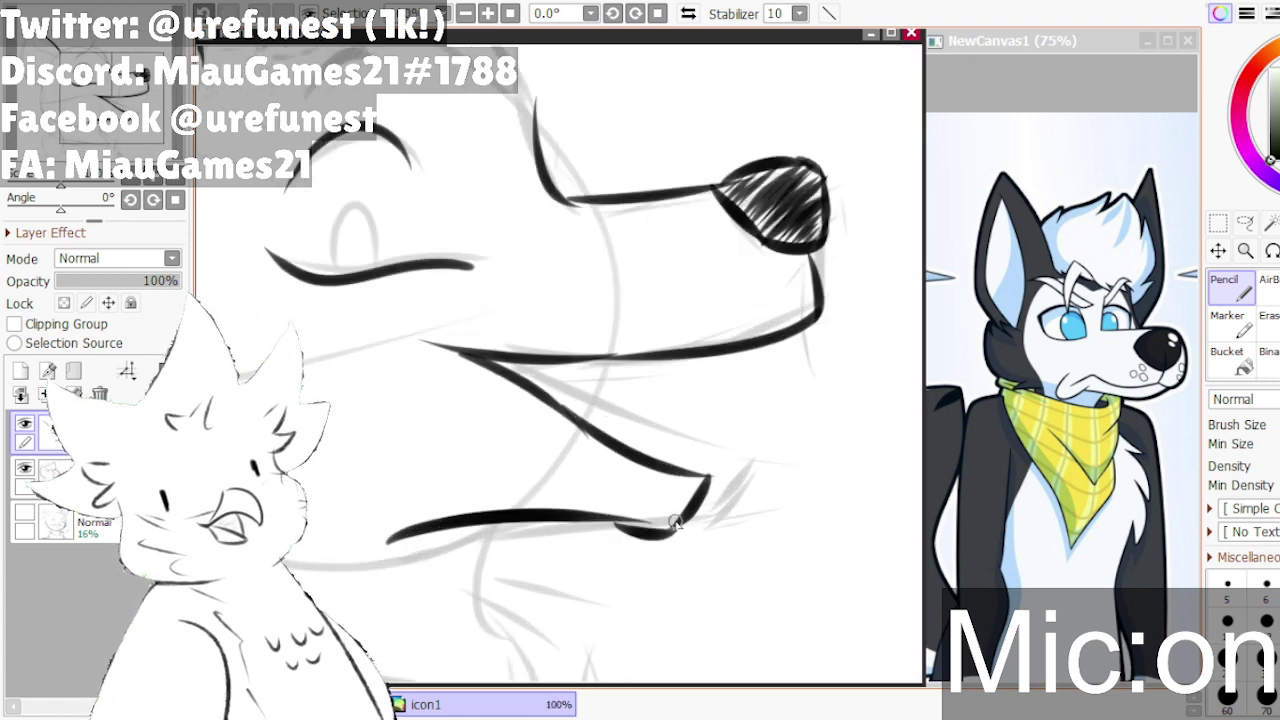
- Join the jaw underside to the front of the chin with a rounded stroke, redoing misplaced attempts
{"action": "key", "text": "ctrl+z"}
{"action": "scroll", "coordinate": [604, 531], "scroll_direction": "up", "scroll_amount": 1}
{"action": "left_click_drag", "start_coordinate": [598, 517], "coordinate": [729, 518]}
{"action": "key", "text": "ctrl+z"}
{"action": "left_click_drag", "start_coordinate": [607, 515], "coordinate": [726, 508]}
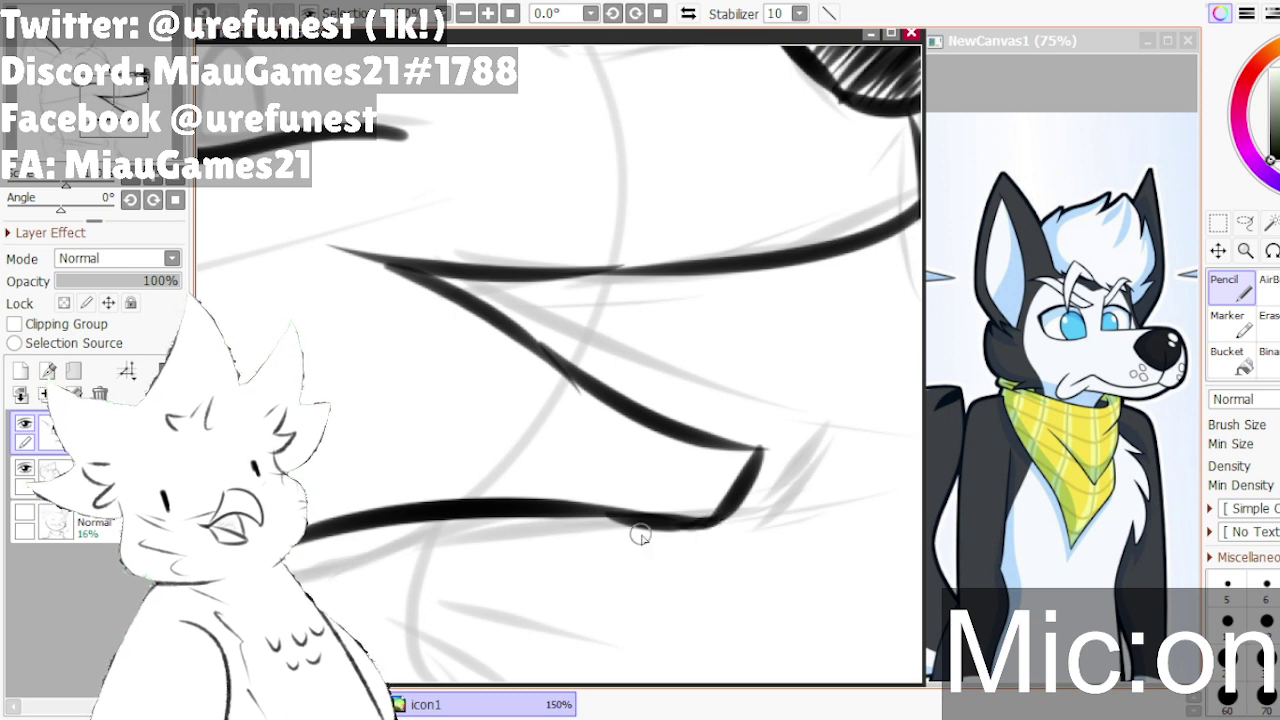
{"action": "left_click_drag", "start_coordinate": [578, 516], "coordinate": [634, 522]}
{"action": "key", "text": "ctrl+z"}
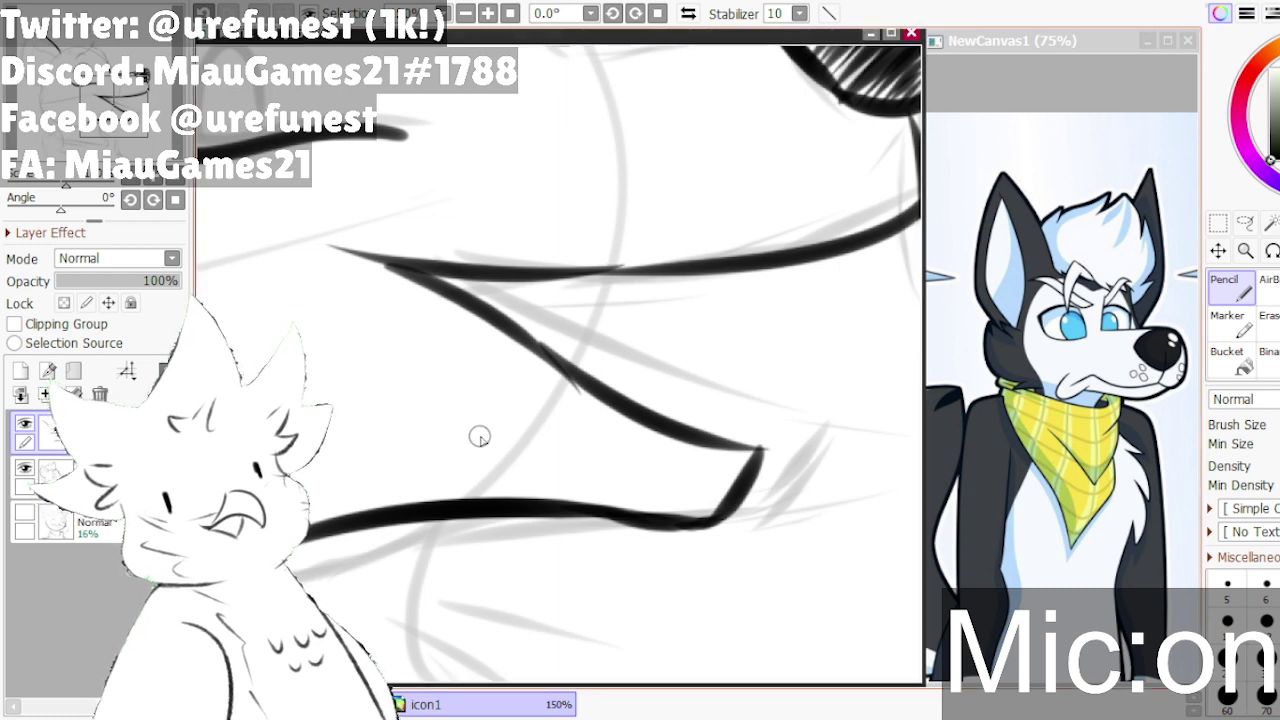
- Ink a pointed upper fang below the front of the mouth line, replacing misplaced strokes
{"action": "scroll", "coordinate": [700, 327], "scroll_direction": "down", "scroll_amount": 2}
{"action": "left_click_drag", "start_coordinate": [726, 308], "coordinate": [734, 338]}
{"action": "key", "text": "ctrl+z"}
{"action": "left_click_drag", "start_coordinate": [780, 296], "coordinate": [750, 330]}
{"action": "key", "text": "ctrl+z"}
{"action": "left_click_drag", "start_coordinate": [754, 286], "coordinate": [737, 342]}
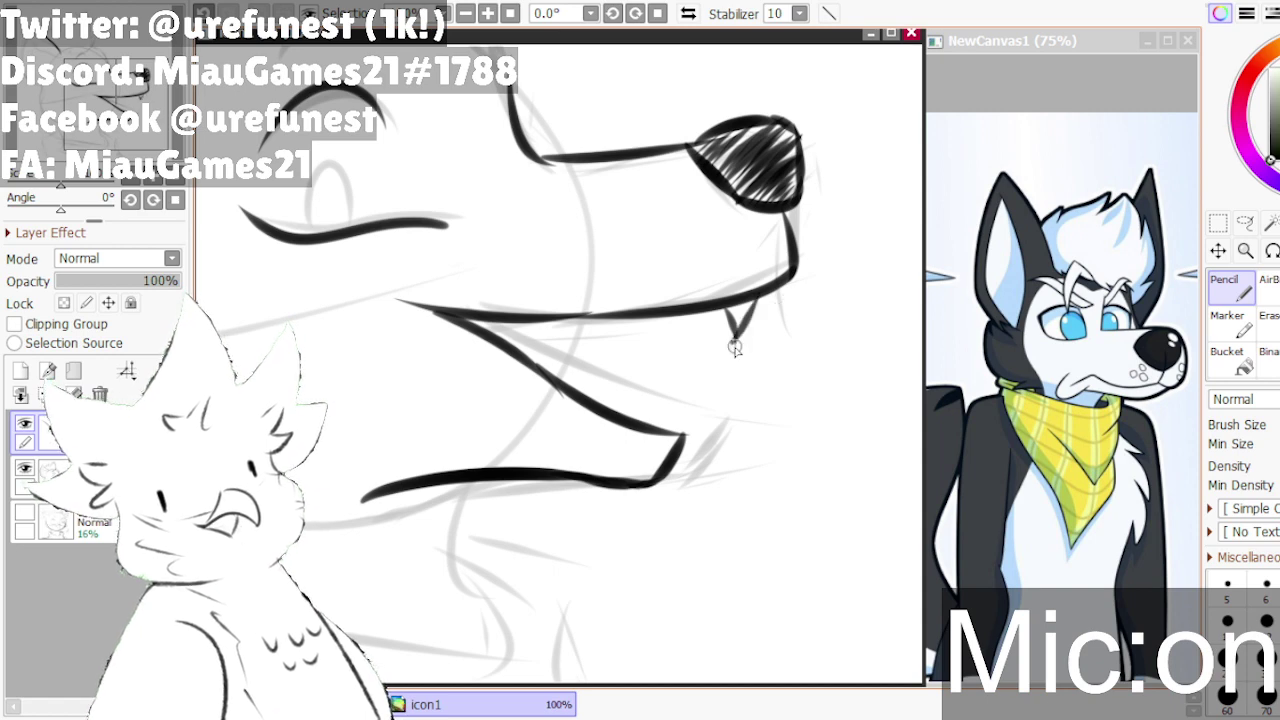
- Ink small triangular back teeth along the underside of the upper mouth line
{"action": "scroll", "coordinate": [640, 440], "scroll_direction": "up", "scroll_amount": 3}
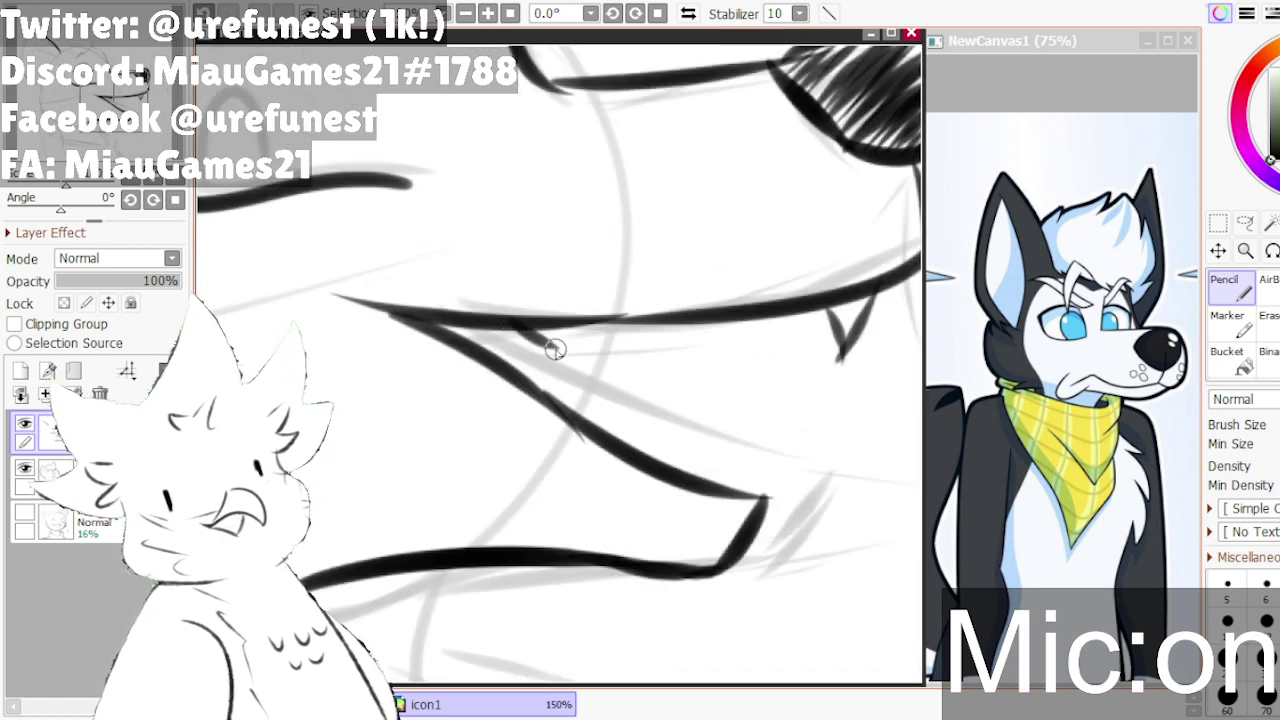
{"action": "mouse_move", "coordinate": [516, 328]}
{"action": "left_mouse_down"}
{"action": "mouse_move", "coordinate": [557, 349]}
{"action": "mouse_move", "coordinate": [602, 323]}
{"action": "mouse_move", "coordinate": [663, 347]}
{"action": "mouse_move", "coordinate": [691, 321]}
{"action": "mouse_move", "coordinate": [704, 327]}
{"action": "mouse_move", "coordinate": [659, 349]}
{"action": "mouse_move", "coordinate": [704, 328]}
{"action": "mouse_move", "coordinate": [655, 346]}
{"action": "mouse_move", "coordinate": [693, 327]}
{"action": "left_mouse_up"}
{"action": "key", "text": "ctrl+z"}
{"action": "key", "text": "ctrl+z"}
{"action": "scroll", "coordinate": [752, 362], "scroll_direction": "down", "scroll_amount": 1}
{"action": "scroll", "coordinate": [731, 349], "scroll_direction": "down", "scroll_amount": 1}
{"action": "scroll", "coordinate": [828, 348], "scroll_direction": "up", "scroll_amount": 1}
- Thicken the rear edge of the upper fang so it meets the mouth line cleanly
{"action": "scroll", "coordinate": [829, 348], "scroll_direction": "up", "scroll_amount": 4}
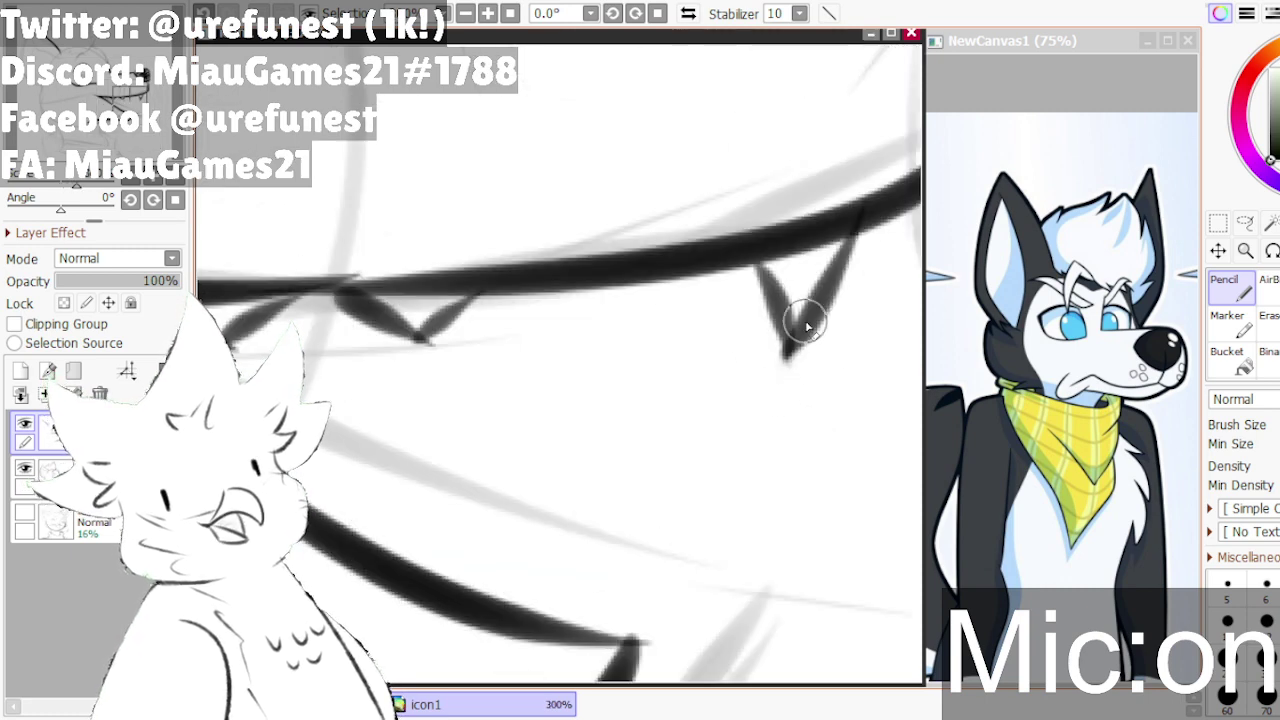
{"action": "scroll", "coordinate": [805, 322], "scroll_direction": "down", "scroll_amount": 1}
{"action": "scroll", "coordinate": [762, 298], "scroll_direction": "up", "scroll_amount": 2}
{"action": "left_click_drag", "start_coordinate": [751, 292], "coordinate": [776, 336]}
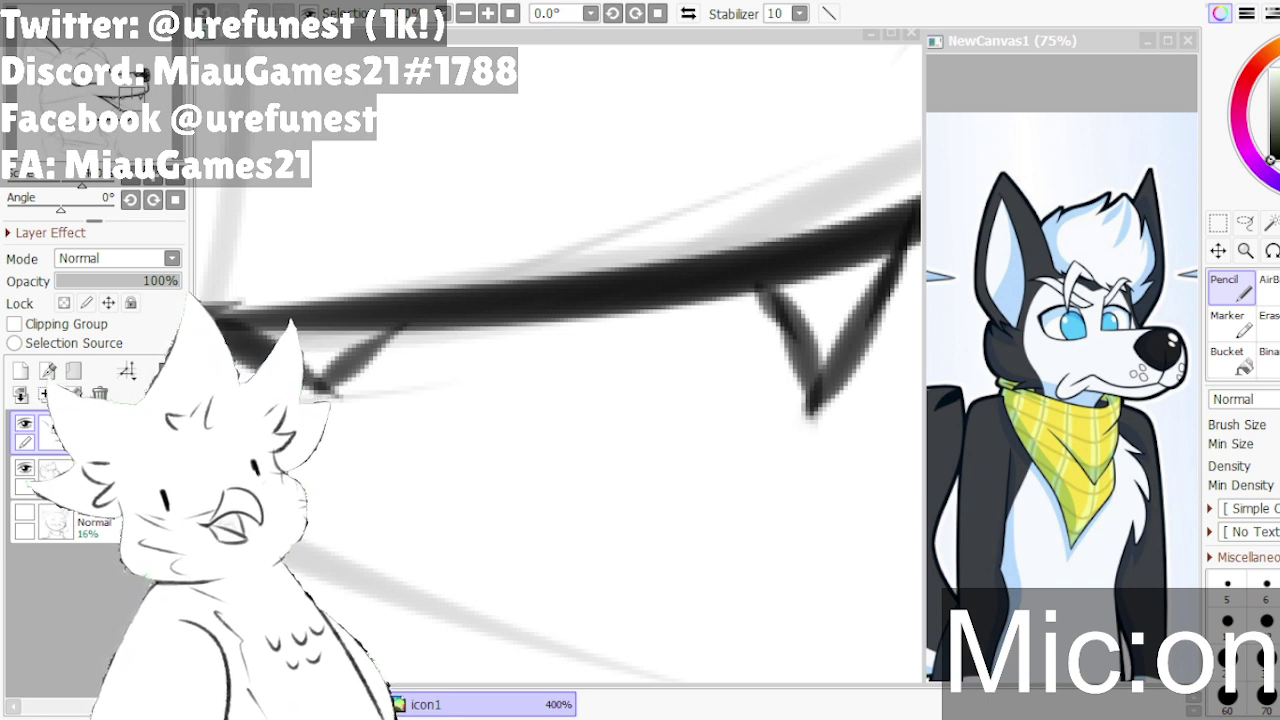
- Ink a small pointed lower fang near the front of the lower jaw with two strokes
{"action": "scroll", "coordinate": [503, 554], "scroll_direction": "down", "scroll_amount": 5}
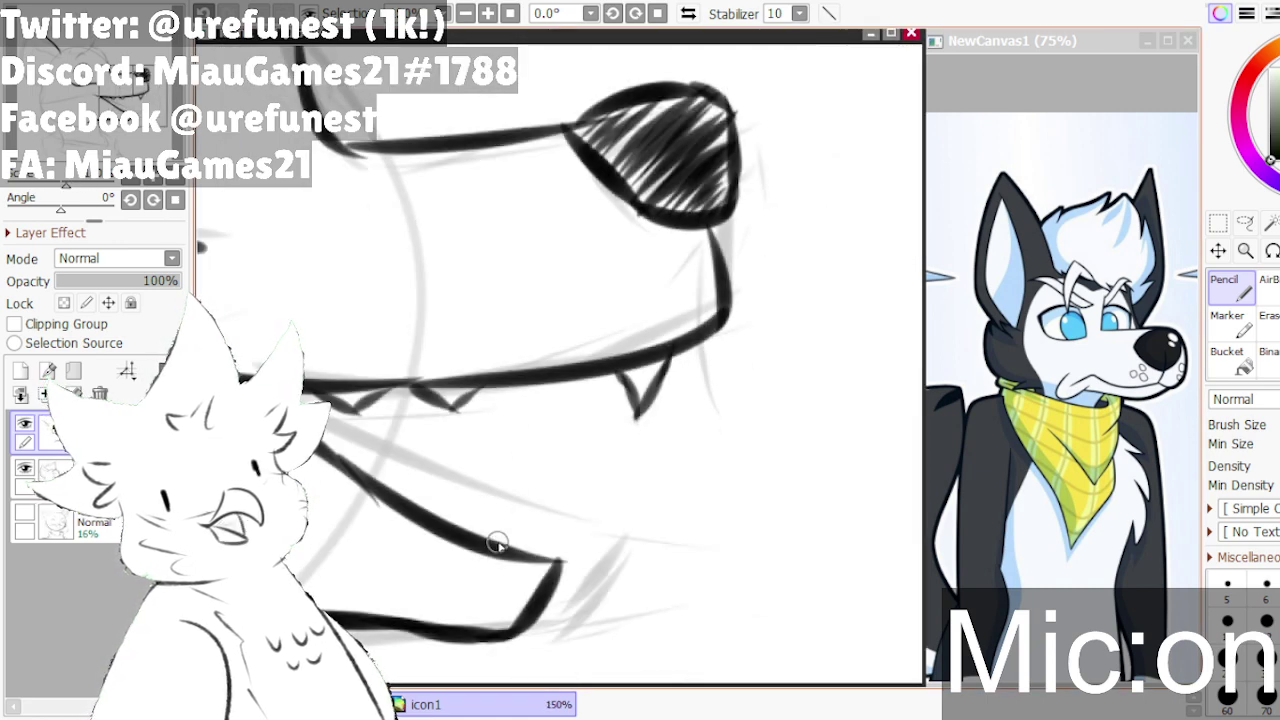
{"action": "scroll", "coordinate": [490, 538], "scroll_direction": "up", "scroll_amount": 2}
{"action": "left_click_drag", "start_coordinate": [474, 539], "coordinate": [548, 505]}
{"action": "left_click_drag", "start_coordinate": [551, 499], "coordinate": [554, 558]}
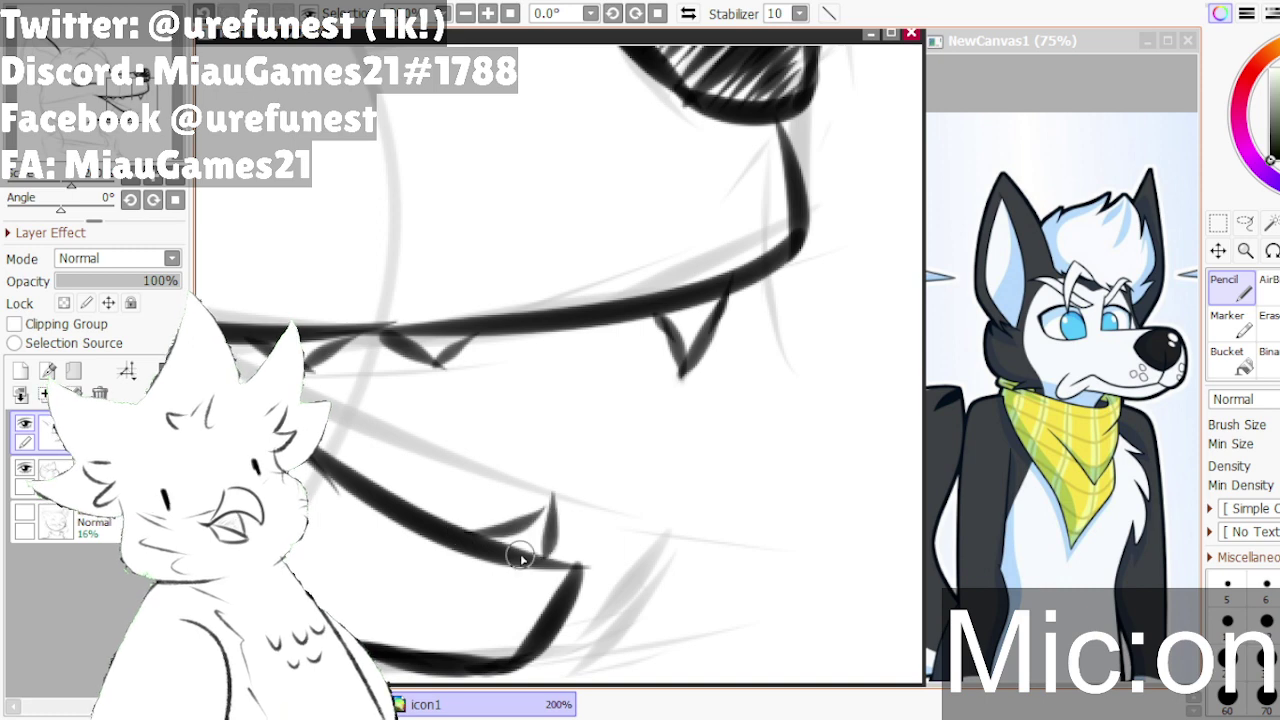
{"action": "scroll", "coordinate": [562, 508], "scroll_direction": "down", "scroll_amount": 2}
{"action": "scroll", "coordinate": [443, 504], "scroll_direction": "down", "scroll_amount": 2}
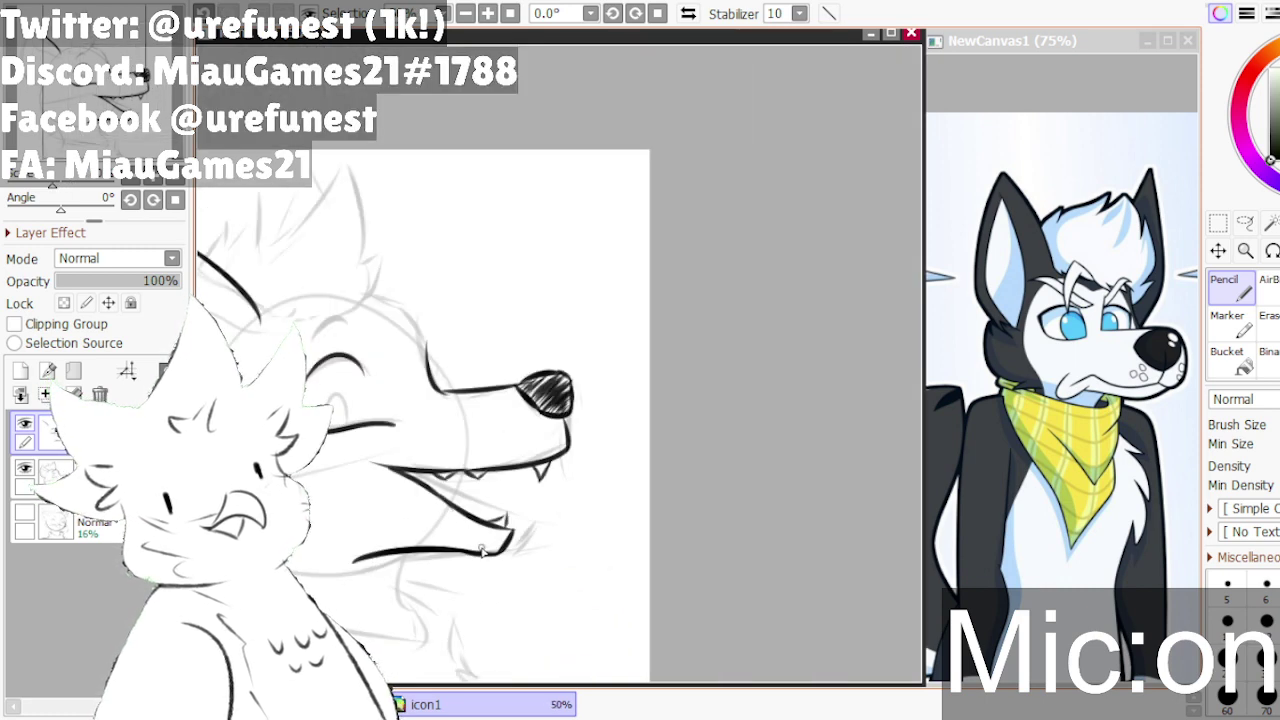
- Ink the first pointed hair lock beside the ear line with two strokes meeting at the tip
{"action": "scroll", "coordinate": [473, 538], "scroll_direction": "down", "scroll_amount": 1}
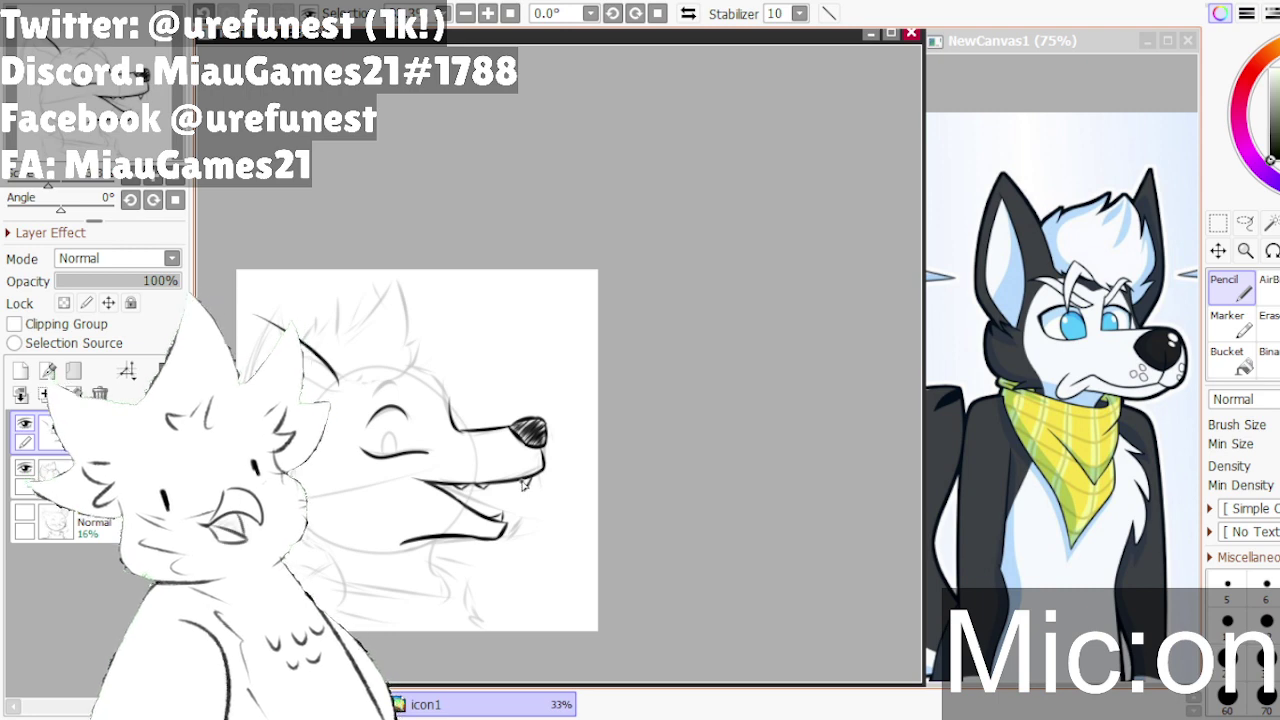
{"action": "scroll", "coordinate": [330, 340], "scroll_direction": "up", "scroll_amount": 1}
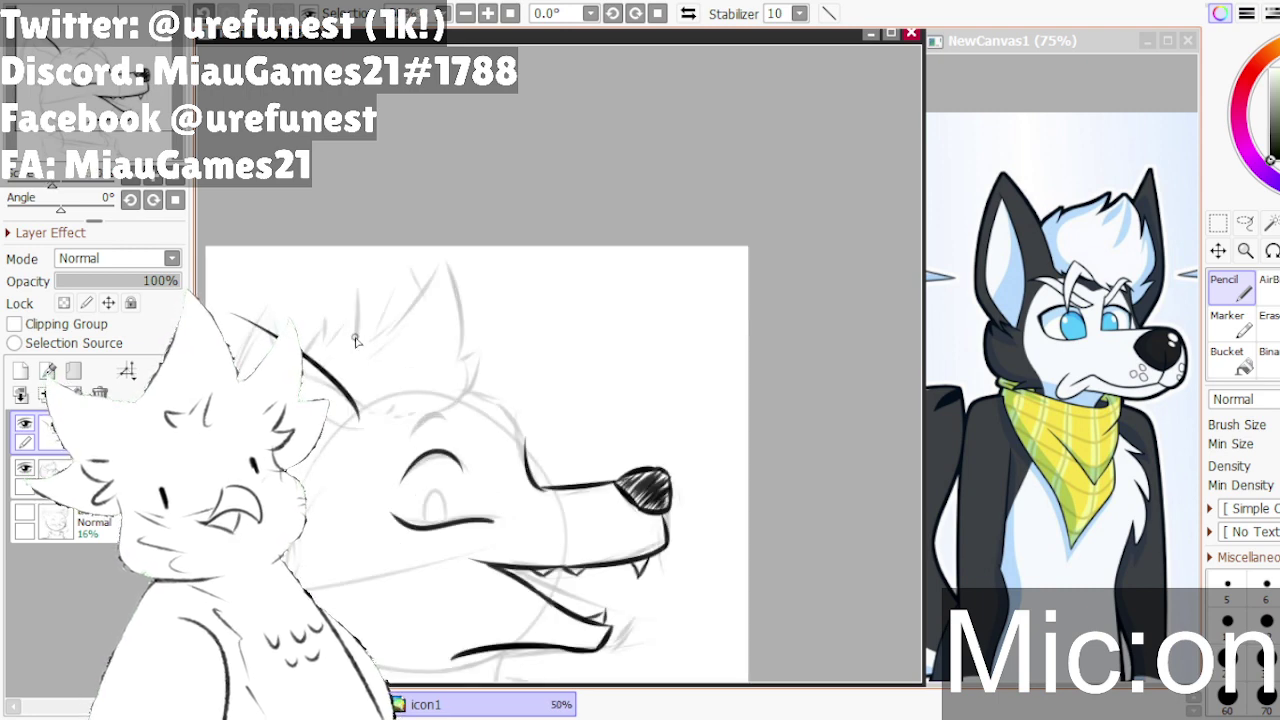
{"action": "scroll", "coordinate": [316, 374], "scroll_direction": "up", "scroll_amount": 1}
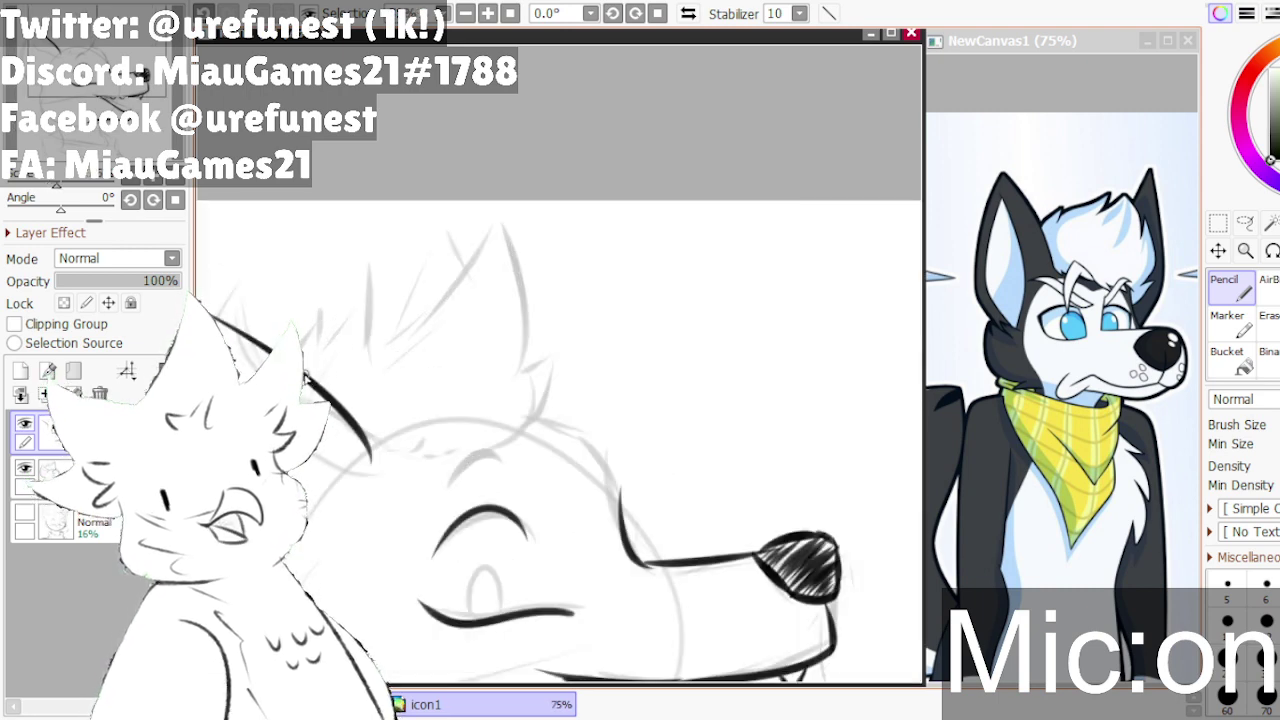
{"action": "left_click_drag", "start_coordinate": [365, 285], "coordinate": [377, 362]}
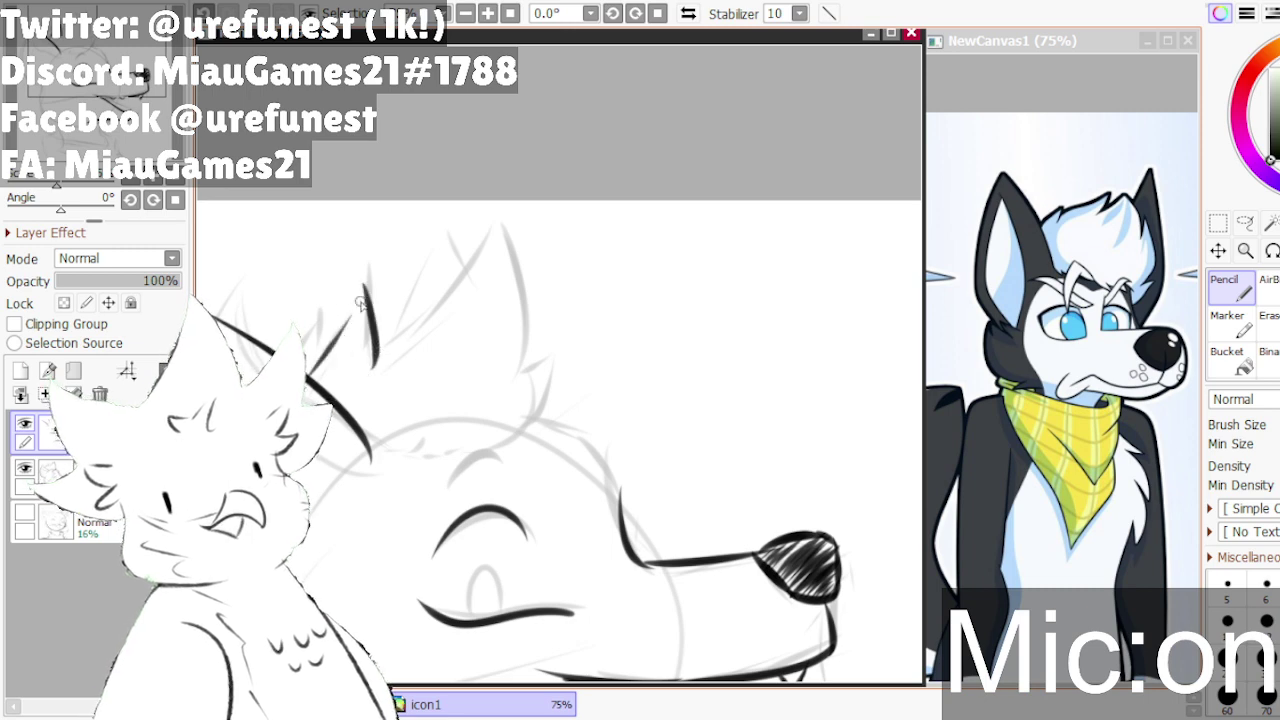
{"action": "left_click_drag", "start_coordinate": [365, 285], "coordinate": [312, 371]}
{"action": "left_click_drag", "start_coordinate": [390, 347], "coordinate": [434, 285]}
{"action": "key", "text": "ctrl+z"}
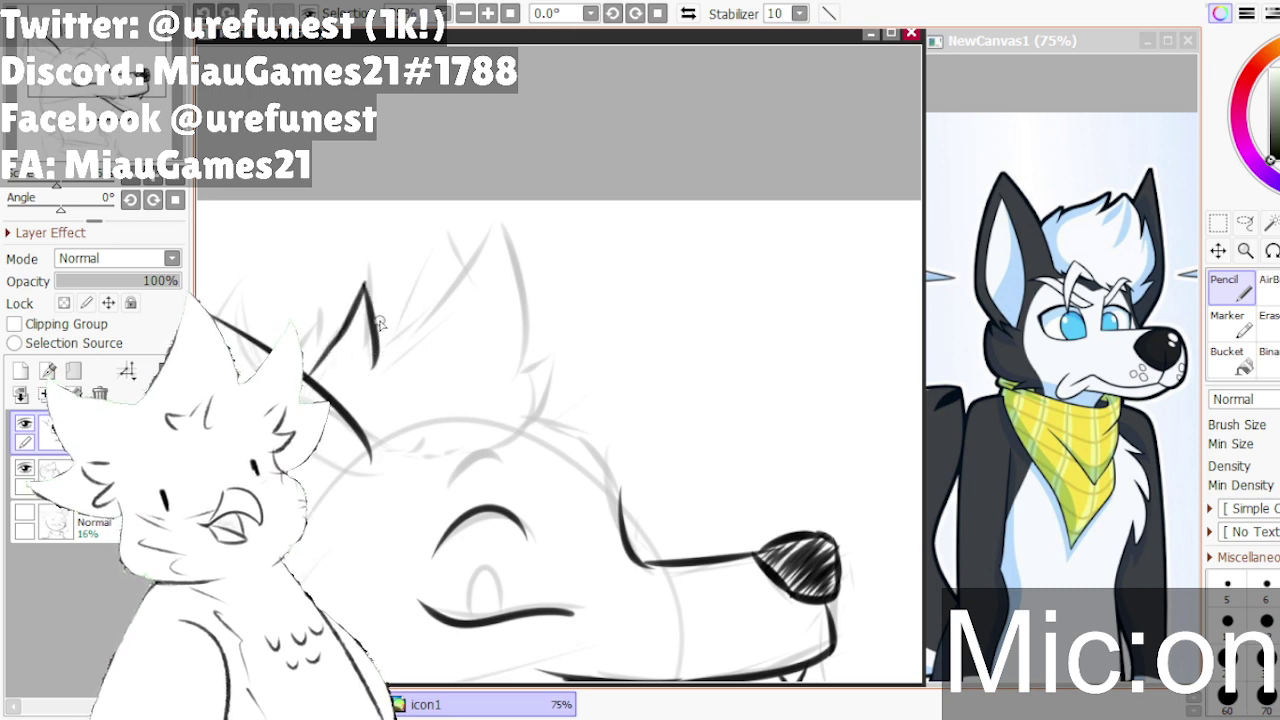
{"action": "left_click_drag", "start_coordinate": [381, 320], "coordinate": [437, 279]}
{"action": "left_click_drag", "start_coordinate": [451, 249], "coordinate": [442, 362]}
{"action": "key", "text": "ctrl+z"}
{"action": "key", "text": "ctrl+z"}
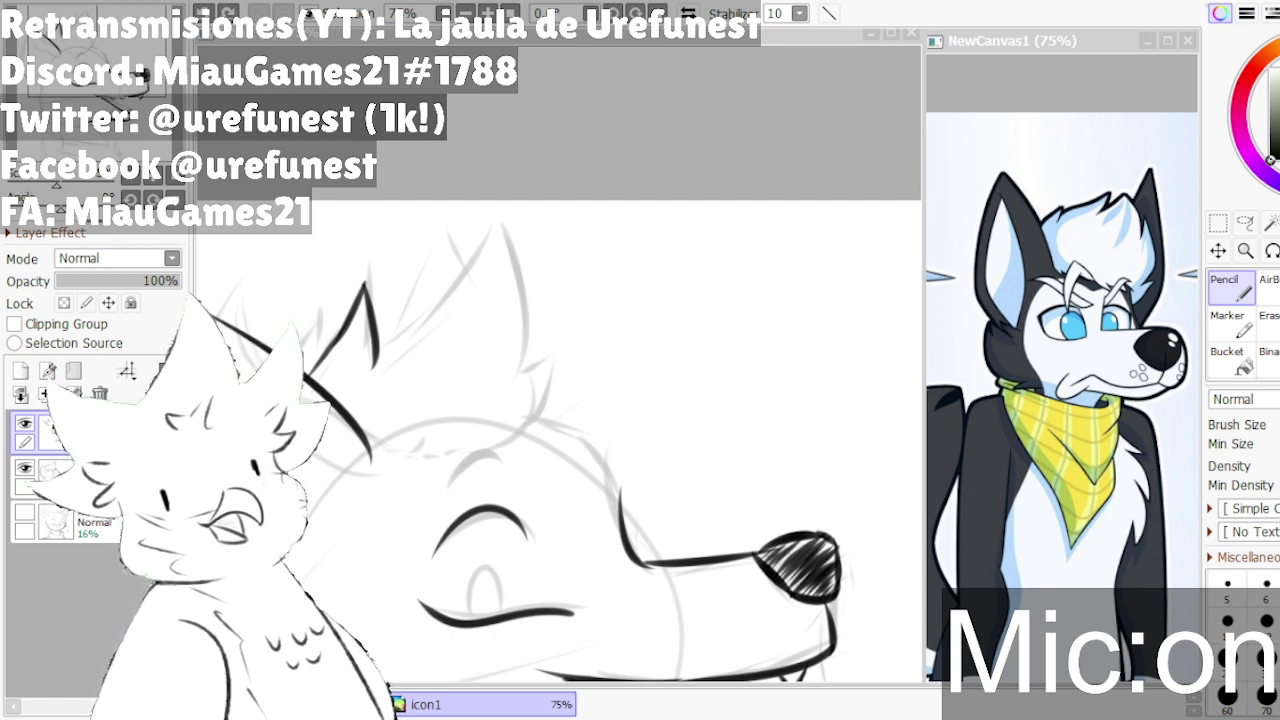
- Ink the top and front outline of the hair tuft with pointed locks, ending in small curls above the forehead
{"action": "left_click", "coordinate": [417, 309]}
{"action": "scroll", "coordinate": [543, 340], "scroll_direction": "down", "scroll_amount": 1}
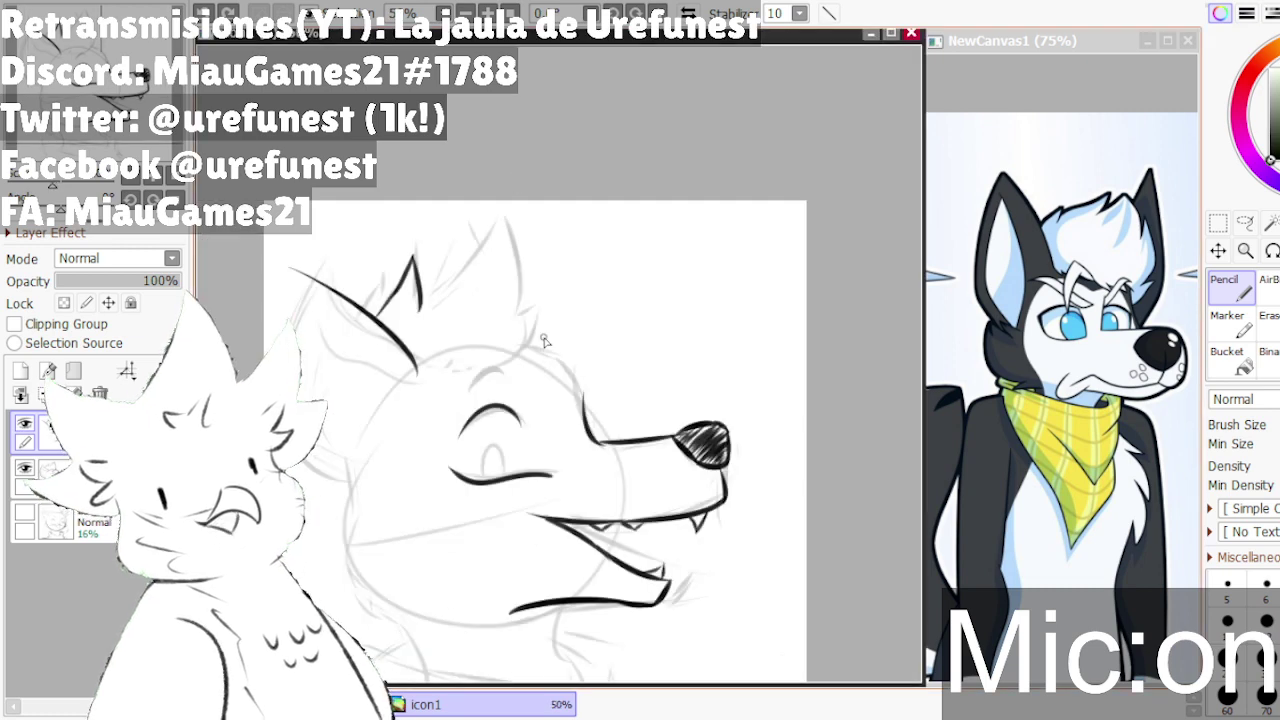
{"action": "scroll", "coordinate": [426, 297], "scroll_direction": "up", "scroll_amount": 1}
{"action": "mouse_move", "coordinate": [428, 298]}
{"action": "left_mouse_down"}
{"action": "mouse_move", "coordinate": [565, 230]}
{"action": "mouse_move", "coordinate": [583, 195]}
{"action": "mouse_move", "coordinate": [532, 292]}
{"action": "left_mouse_up"}
{"action": "key", "text": "ctrl+z"}
{"action": "mouse_move", "coordinate": [572, 217]}
{"action": "left_mouse_down"}
{"action": "mouse_move", "coordinate": [546, 274]}
{"action": "mouse_move", "coordinate": [628, 216]}
{"action": "mouse_move", "coordinate": [641, 311]}
{"action": "left_mouse_up"}
{"action": "key", "text": "ctrl+z"}
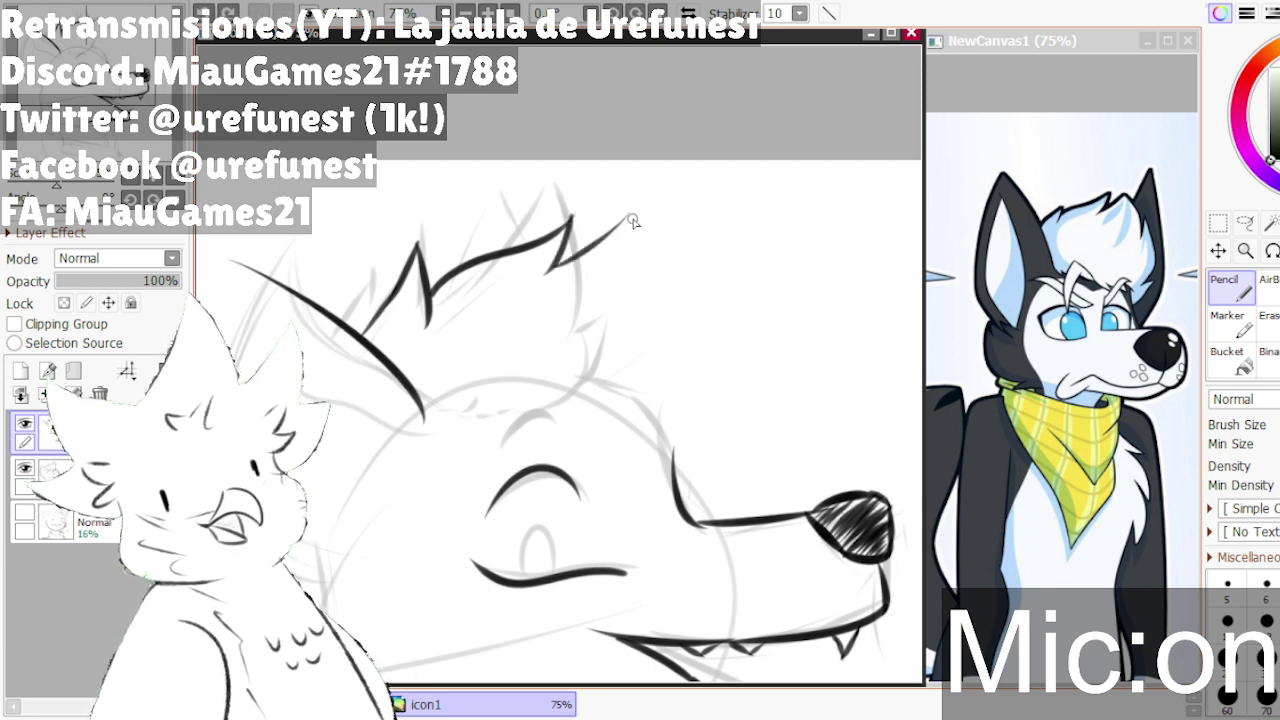
{"action": "mouse_move", "coordinate": [633, 206]}
{"action": "left_mouse_down"}
{"action": "mouse_move", "coordinate": [653, 253]}
{"action": "mouse_move", "coordinate": [614, 313]}
{"action": "mouse_move", "coordinate": [666, 383]}
{"action": "mouse_move", "coordinate": [651, 361]}
{"action": "mouse_move", "coordinate": [678, 345]}
{"action": "mouse_move", "coordinate": [655, 379]}
{"action": "mouse_move", "coordinate": [668, 412]}
{"action": "left_mouse_up"}
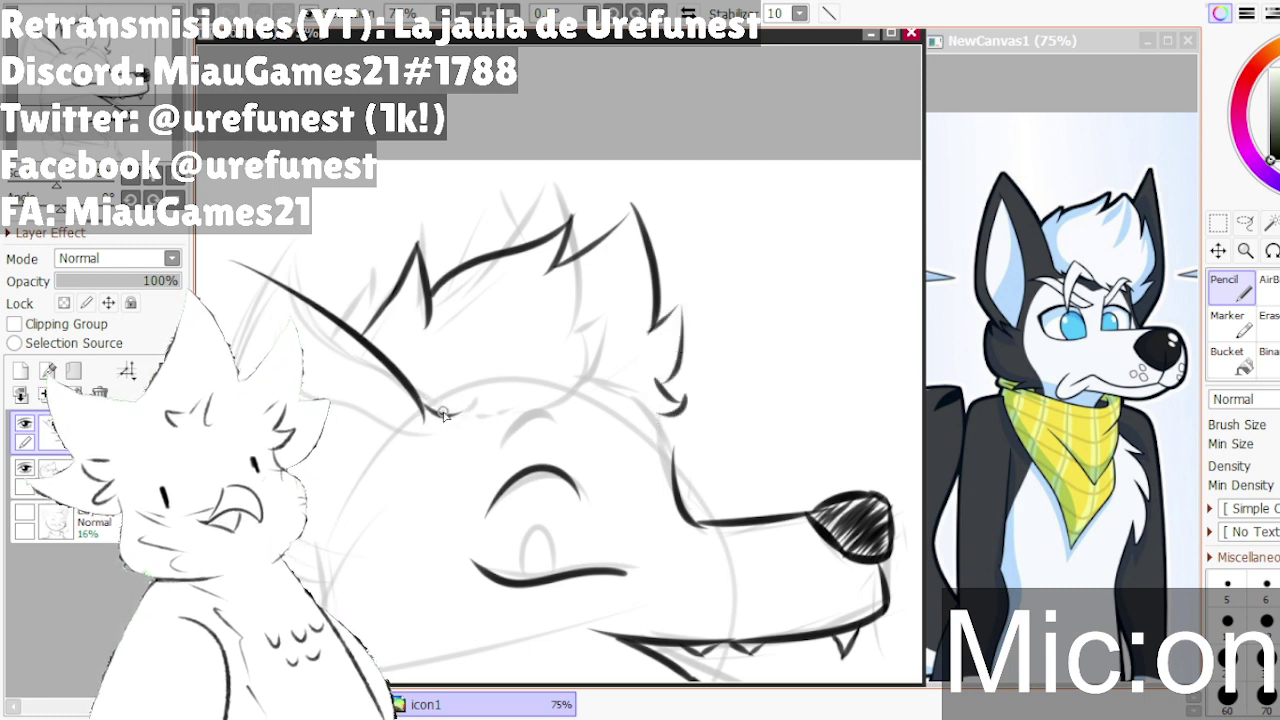
- Ink the hairline with small tufts at the ear's base and a long curve across the forehead, replacing stray strokes
{"action": "scroll", "coordinate": [439, 384], "scroll_direction": "up", "scroll_amount": 1}
{"action": "mouse_move", "coordinate": [419, 431]}
{"action": "left_mouse_down"}
{"action": "mouse_move", "coordinate": [468, 453]}
{"action": "mouse_move", "coordinate": [443, 415]}
{"action": "left_mouse_up"}
{"action": "left_click_drag", "start_coordinate": [468, 419], "coordinate": [533, 411]}
{"action": "scroll", "coordinate": [544, 352], "scroll_direction": "down", "scroll_amount": 2}
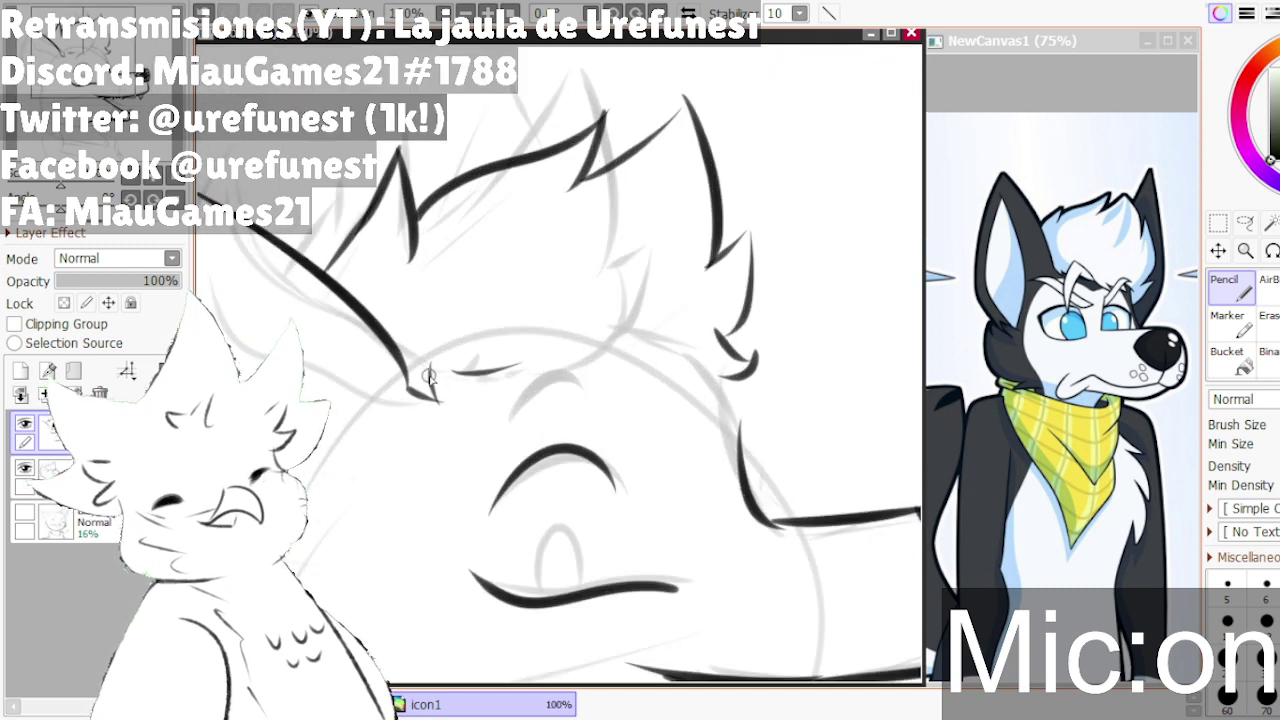
{"action": "key", "text": "ctrl+z"}
{"action": "mouse_move", "coordinate": [430, 366]}
{"action": "left_mouse_down"}
{"action": "mouse_move", "coordinate": [502, 379]}
{"action": "mouse_move", "coordinate": [477, 396]}
{"action": "mouse_move", "coordinate": [555, 352]}
{"action": "mouse_move", "coordinate": [492, 387]}
{"action": "mouse_move", "coordinate": [489, 366]}
{"action": "mouse_move", "coordinate": [655, 362]}
{"action": "left_mouse_up"}
{"action": "key", "text": "ctrl+z"}
{"action": "mouse_move", "coordinate": [484, 378]}
{"action": "left_mouse_down"}
{"action": "mouse_move", "coordinate": [665, 404]}
{"action": "mouse_move", "coordinate": [661, 376]}
{"action": "mouse_move", "coordinate": [700, 386]}
{"action": "left_mouse_up"}
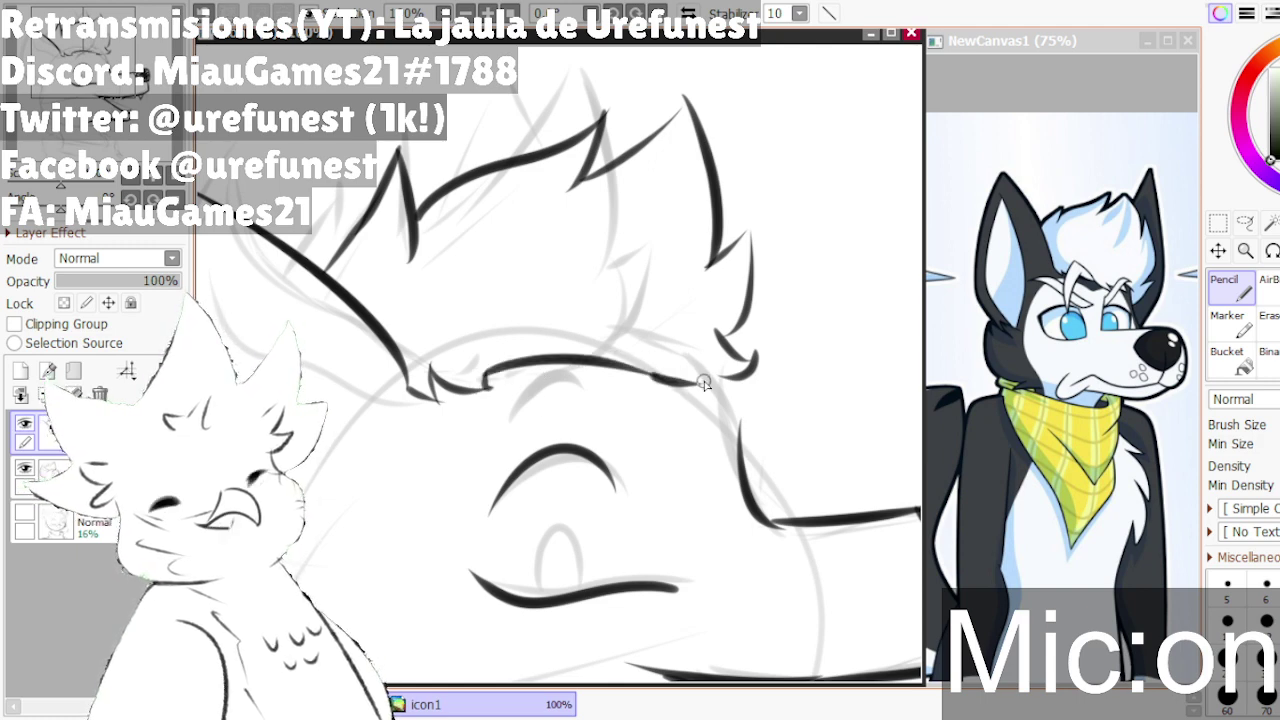
- Connect the front end of the hairline to the lowest curl of the hair with a small pointed tuft
{"action": "scroll", "coordinate": [688, 393], "scroll_direction": "up", "scroll_amount": 1}
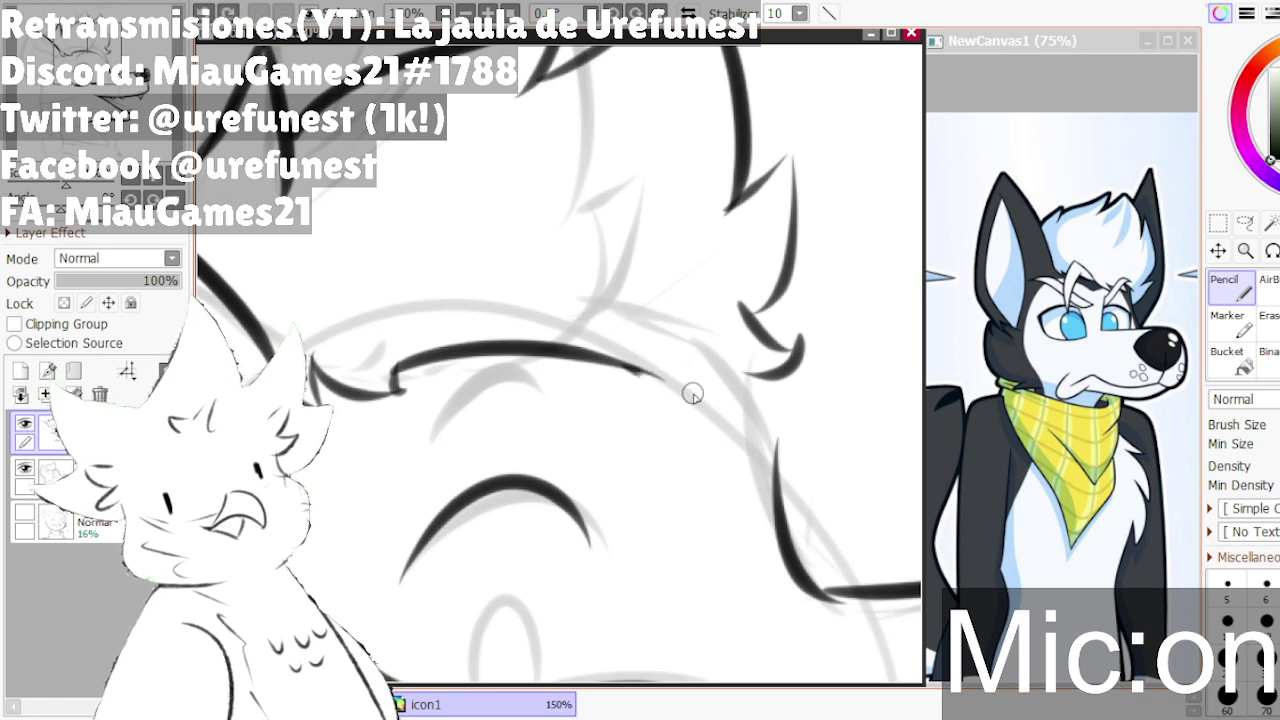
{"action": "left_click_drag", "start_coordinate": [725, 400], "coordinate": [713, 355]}
{"action": "left_click_drag", "start_coordinate": [718, 376], "coordinate": [766, 376]}
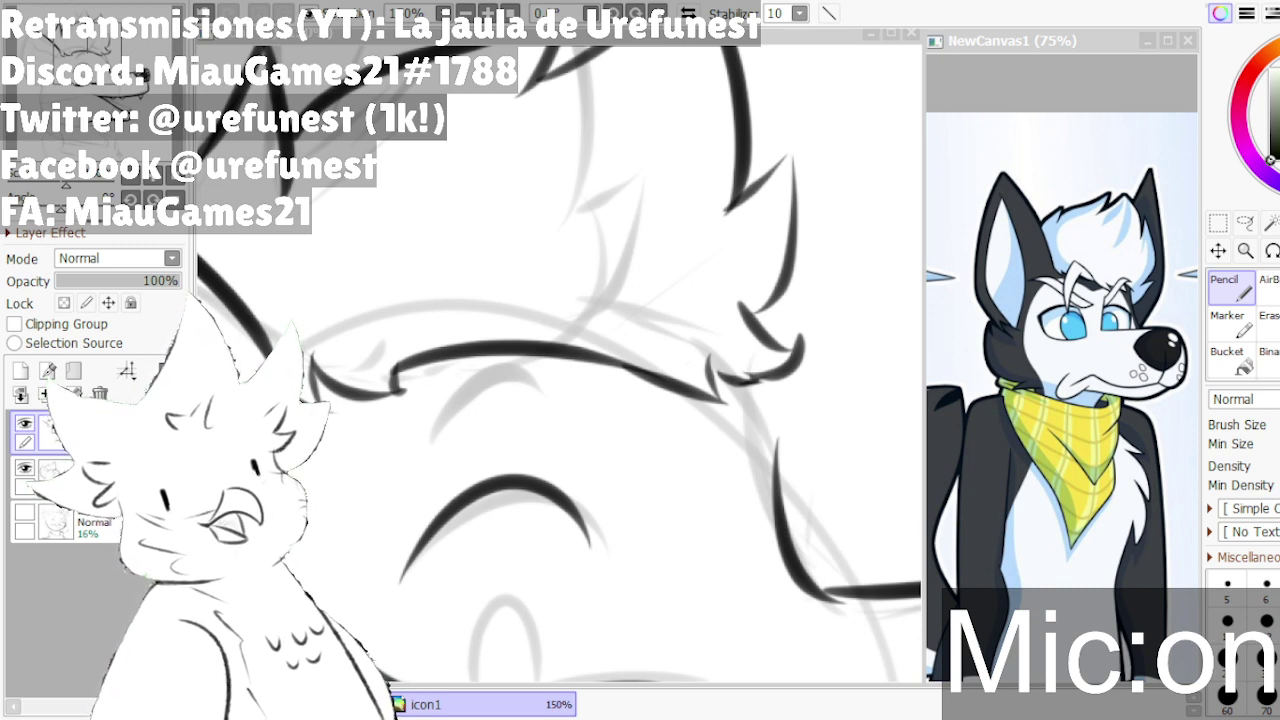
- Ink short pointed fur strokes in front of the hair tuft, descending to the top of the muzzle bridge
{"action": "scroll", "coordinate": [697, 390], "scroll_direction": "down", "scroll_amount": 4}
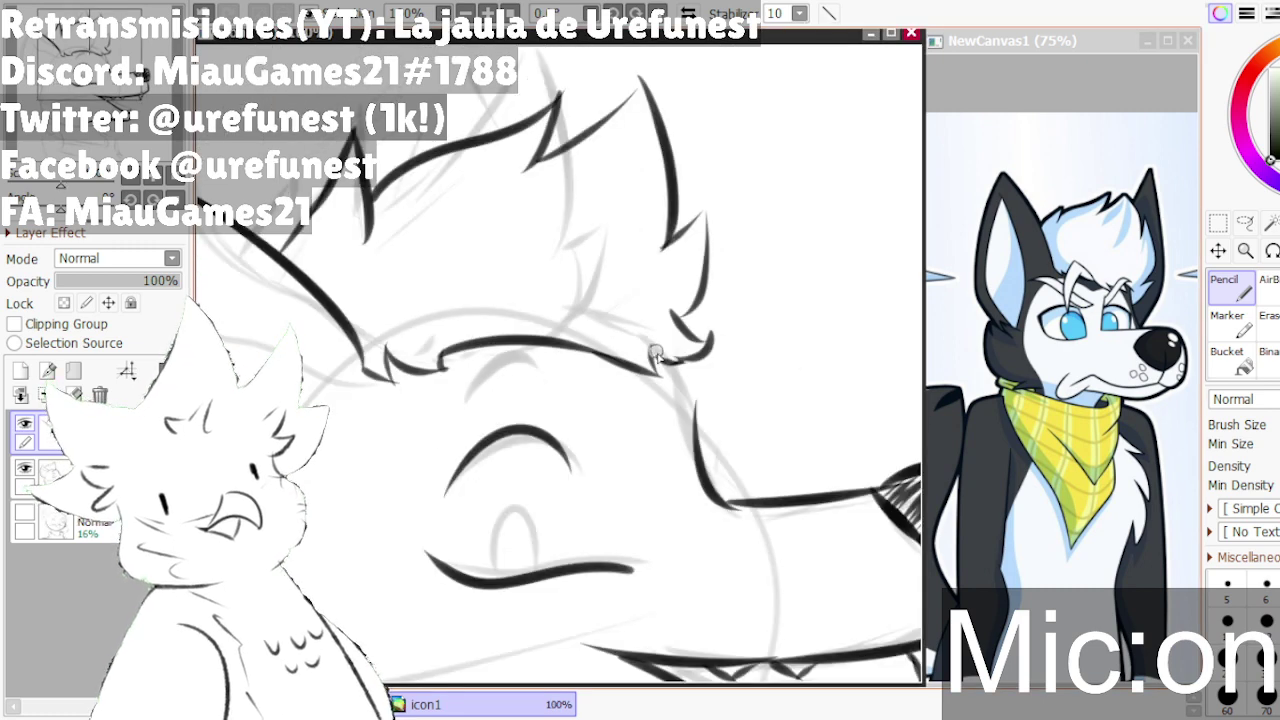
{"action": "scroll", "coordinate": [697, 390], "scroll_direction": "up", "scroll_amount": 1}
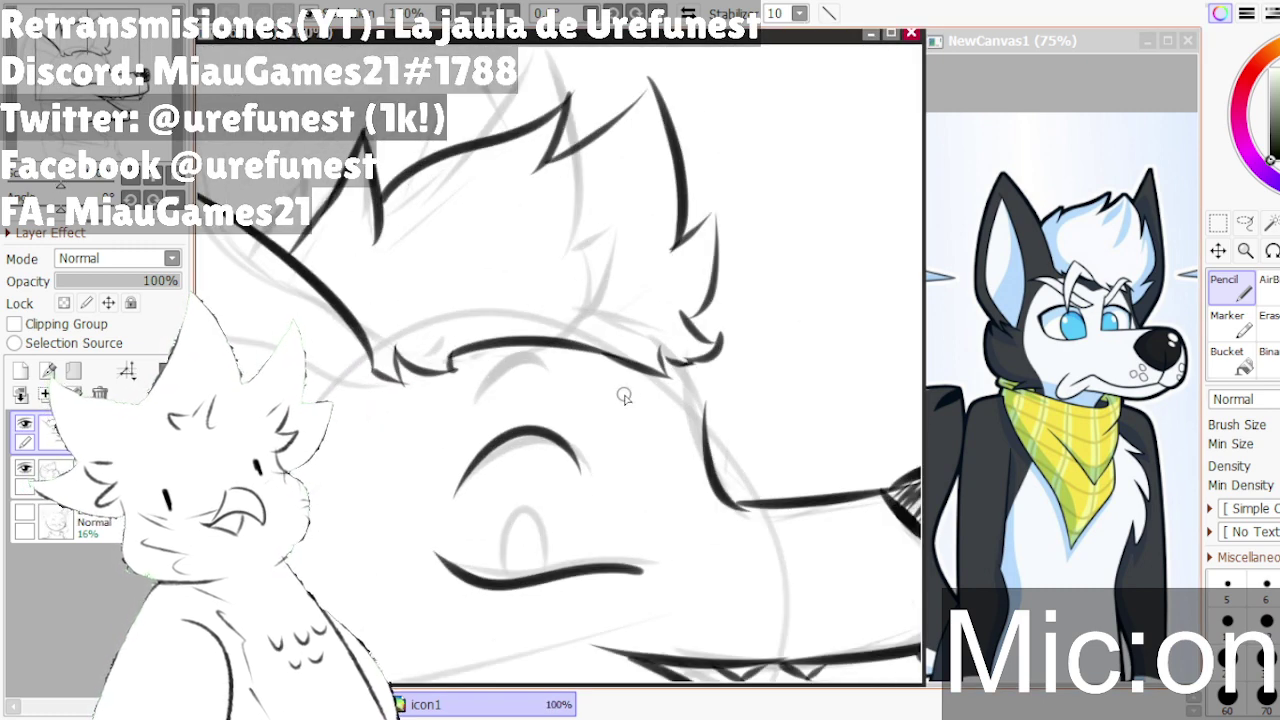
{"action": "scroll", "coordinate": [724, 330], "scroll_direction": "up", "scroll_amount": 1}
{"action": "left_click_drag", "start_coordinate": [700, 316], "coordinate": [770, 312]}
{"action": "mouse_move", "coordinate": [770, 338]}
{"action": "left_mouse_down"}
{"action": "mouse_move", "coordinate": [720, 412]}
{"action": "mouse_move", "coordinate": [742, 476]}
{"action": "mouse_move", "coordinate": [702, 460]}
{"action": "mouse_move", "coordinate": [767, 450]}
{"action": "mouse_move", "coordinate": [703, 462]}
{"action": "left_mouse_up"}
{"action": "key", "text": "ctrl+z"}
{"action": "key", "text": "ctrl+z"}
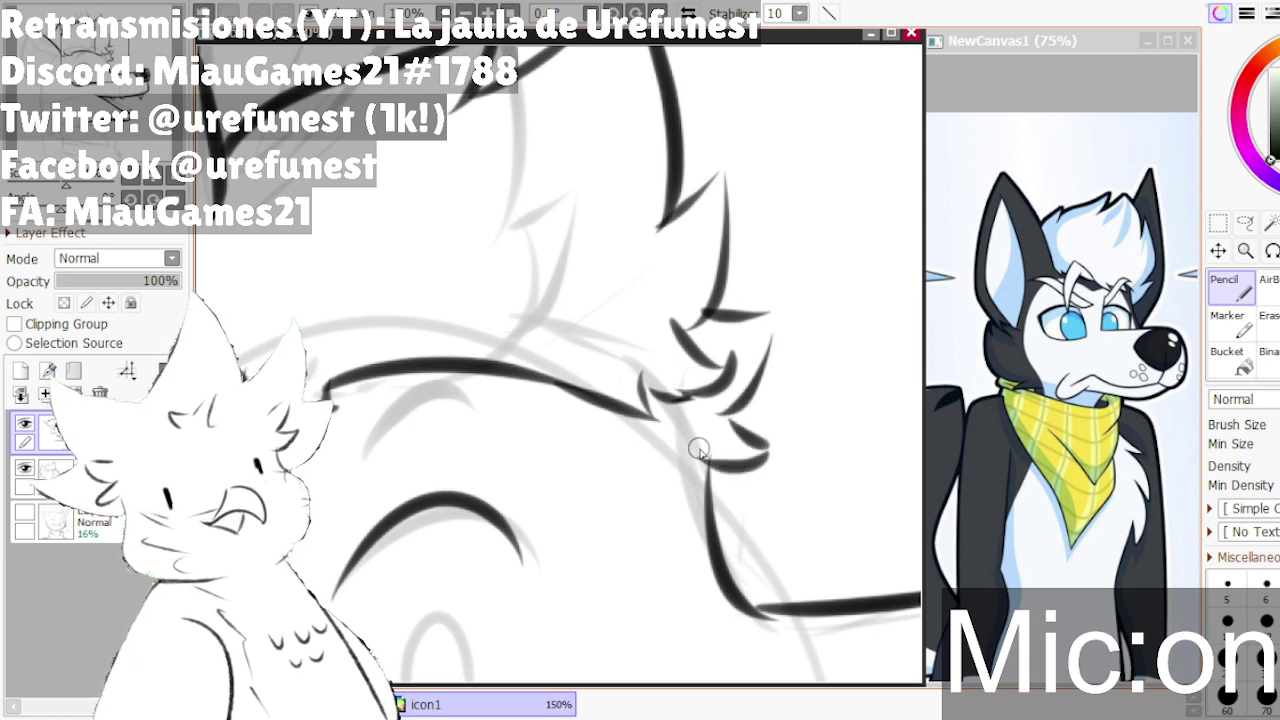
- Ink a short zigzag joining the front end of the hairline to the top of the muzzle bridge line
{"action": "left_click_drag", "start_coordinate": [645, 410], "coordinate": [703, 460]}
{"action": "key", "text": "ctrl+z"}
{"action": "mouse_move", "coordinate": [647, 413]}
{"action": "left_mouse_down"}
{"action": "mouse_move", "coordinate": [680, 431]}
{"action": "mouse_move", "coordinate": [710, 465]}
{"action": "left_mouse_up"}
{"action": "scroll", "coordinate": [704, 461], "scroll_direction": "down", "scroll_amount": 1}
- Close the gap between the curved fur stroke and the lowest fur lock, redoing the connecting stroke
{"action": "scroll", "coordinate": [748, 443], "scroll_direction": "up", "scroll_amount": 3}
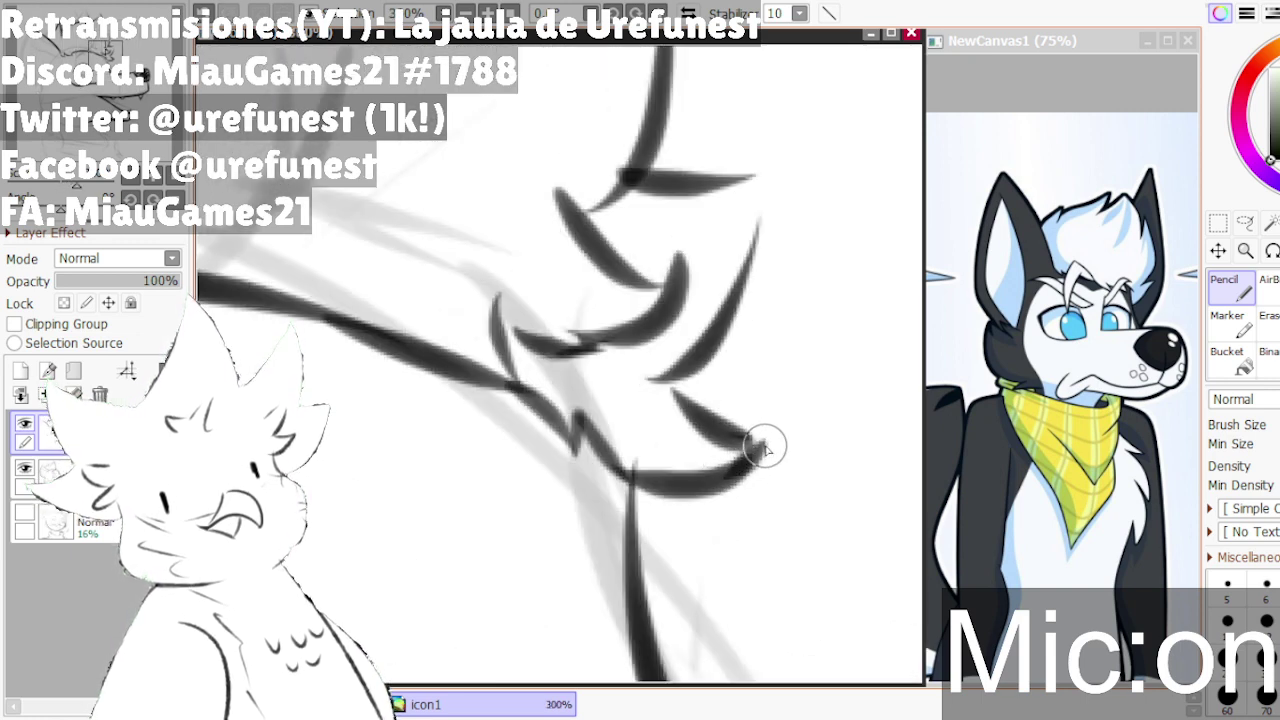
{"action": "scroll", "coordinate": [667, 389], "scroll_direction": "up", "scroll_amount": 1}
{"action": "mouse_move", "coordinate": [659, 376]}
{"action": "left_mouse_down"}
{"action": "mouse_move", "coordinate": [715, 401]}
{"action": "mouse_move", "coordinate": [688, 404]}
{"action": "mouse_move", "coordinate": [709, 434]}
{"action": "left_mouse_up"}
{"action": "key", "text": "ctrl+z"}
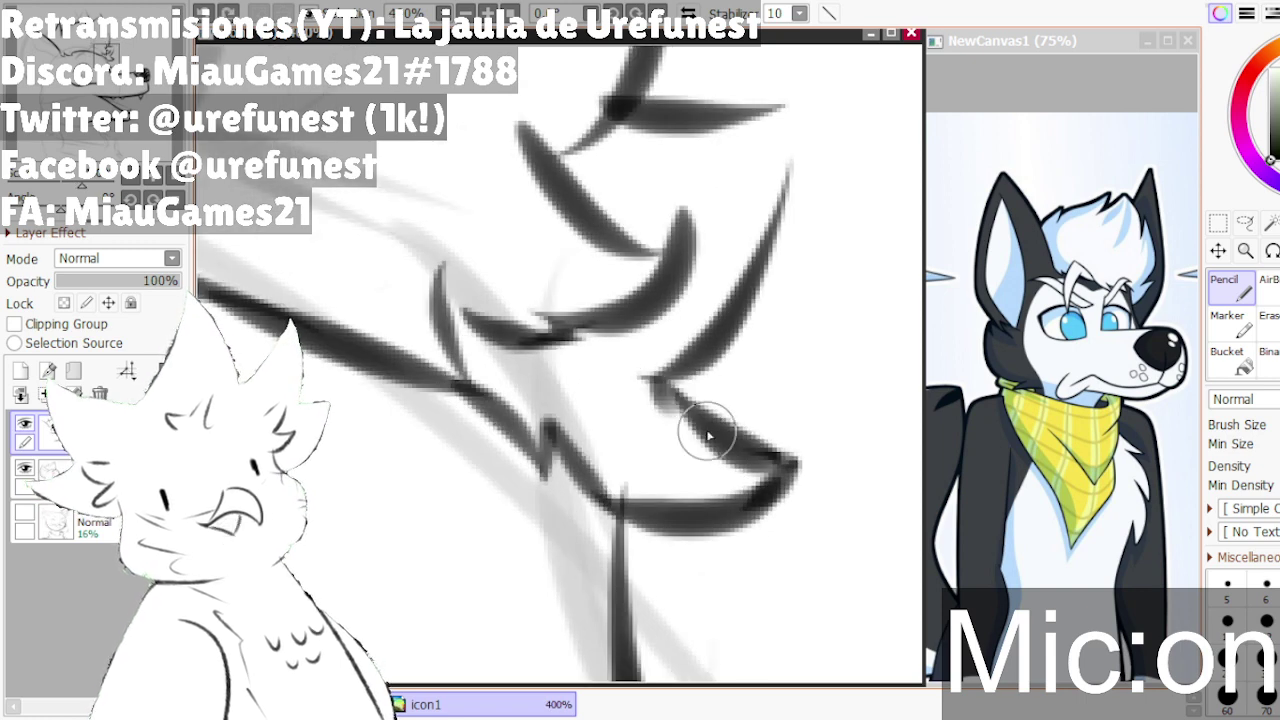
{"action": "key", "text": "ctrl+z"}
{"action": "left_click_drag", "start_coordinate": [652, 384], "coordinate": [731, 439]}
{"action": "scroll", "coordinate": [709, 454], "scroll_direction": "down", "scroll_amount": 2}
{"action": "scroll", "coordinate": [740, 320], "scroll_direction": "up", "scroll_amount": 2}
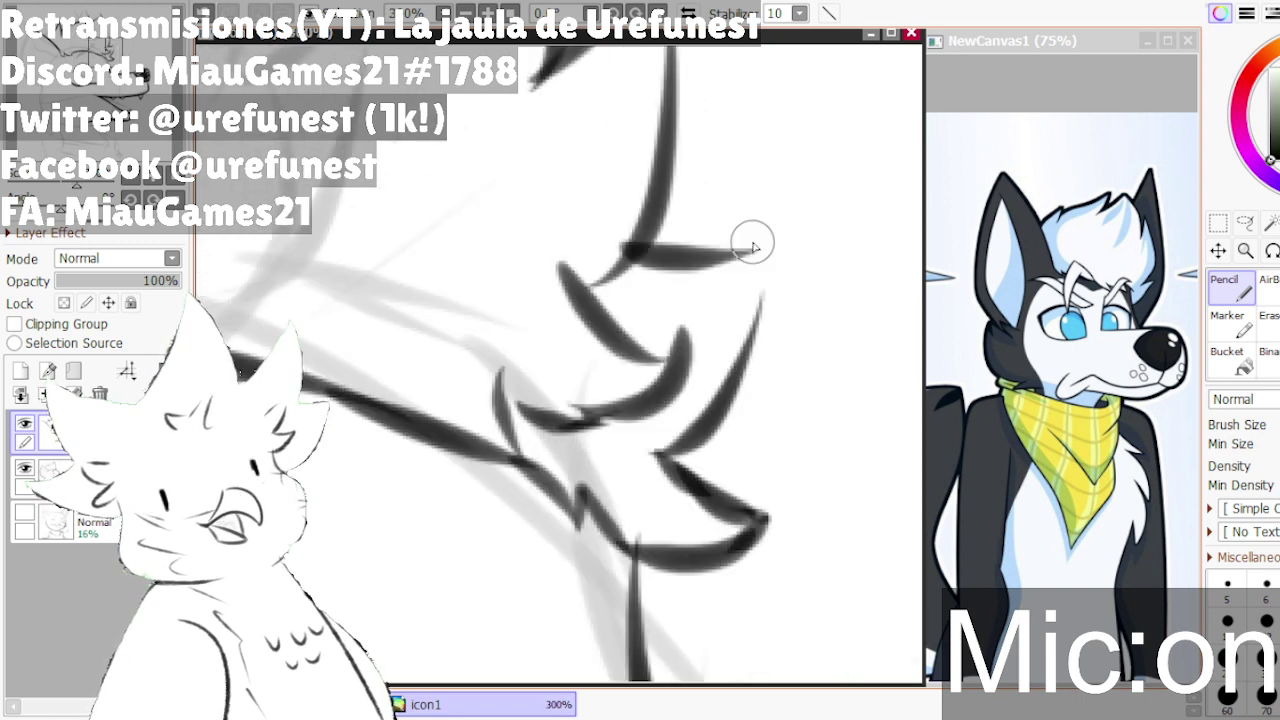
- Extend the curved fur stroke upward to meet the tip of the horizontal stroke above it
{"action": "mouse_move", "coordinate": [762, 247]}
{"action": "left_mouse_down"}
{"action": "mouse_move", "coordinate": [761, 350]}
{"action": "mouse_move", "coordinate": [721, 350]}
{"action": "left_mouse_up"}
{"action": "key", "text": "ctrl+z"}
{"action": "left_click_drag", "start_coordinate": [763, 222], "coordinate": [698, 407]}
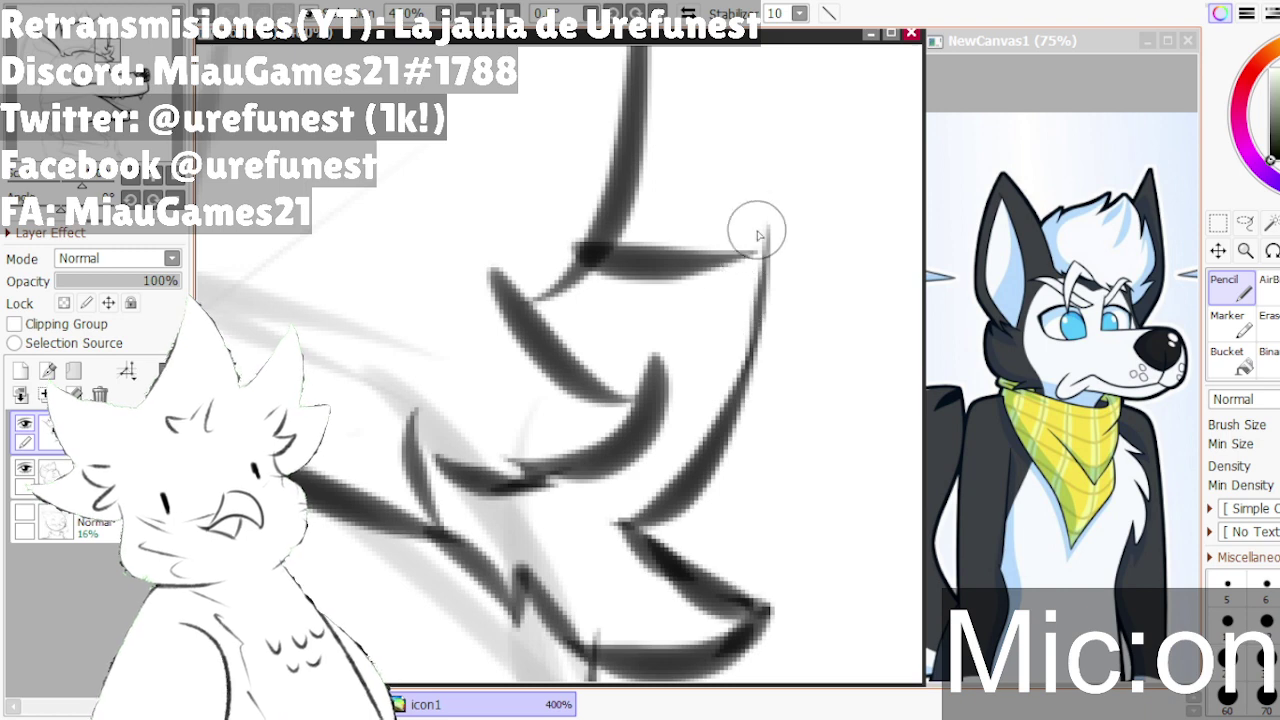
- Thicken the tip of the horizontal fur stroke where it meets the curved one, redoing it until the corner is clean
{"action": "mouse_move", "coordinate": [758, 230]}
{"action": "left_mouse_down"}
{"action": "mouse_move", "coordinate": [695, 286]}
{"action": "mouse_move", "coordinate": [748, 281]}
{"action": "mouse_move", "coordinate": [693, 267]}
{"action": "left_mouse_up"}
{"action": "key", "text": "ctrl+z"}
{"action": "left_click_drag", "start_coordinate": [775, 236], "coordinate": [683, 272]}
{"action": "key", "text": "ctrl+z"}
{"action": "key", "text": "ctrl+z"}
{"action": "left_click_drag", "start_coordinate": [762, 242], "coordinate": [663, 263]}
{"action": "key", "text": "ctrl+z"}
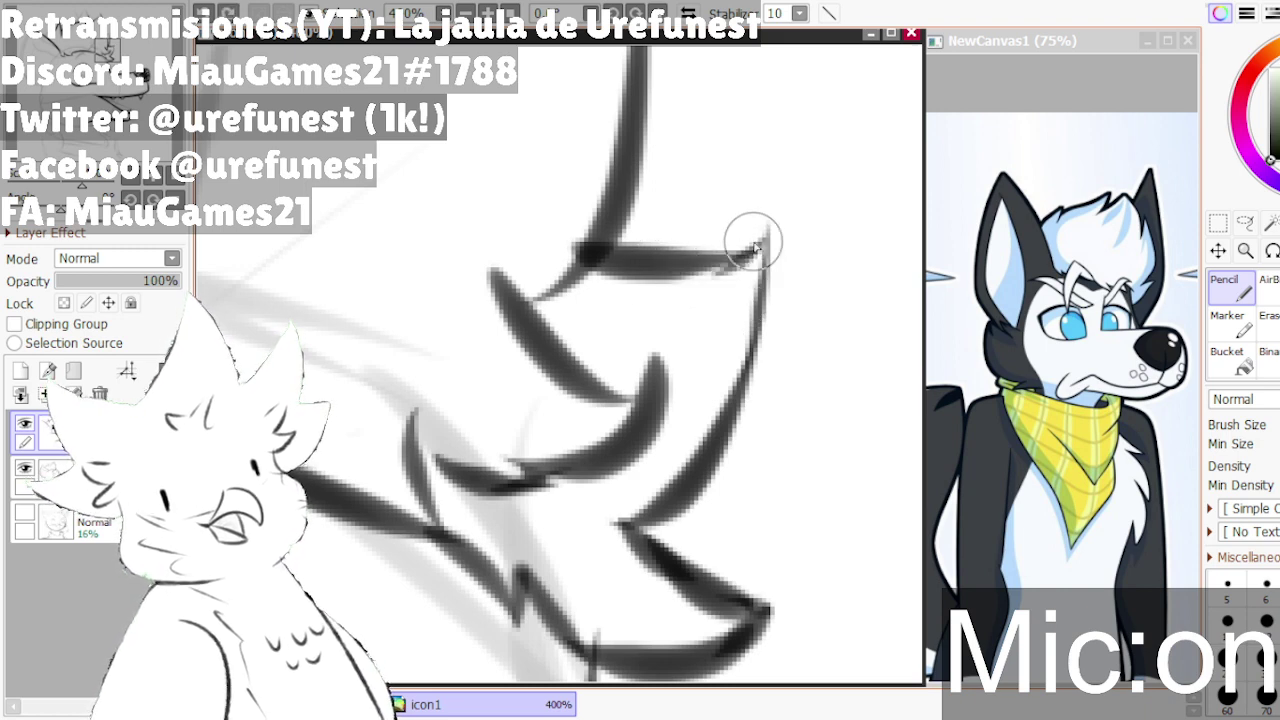
{"action": "mouse_move", "coordinate": [761, 241]}
{"action": "left_mouse_down"}
{"action": "mouse_move", "coordinate": [655, 272]}
{"action": "mouse_move", "coordinate": [702, 270]}
{"action": "mouse_move", "coordinate": [670, 284]}
{"action": "left_mouse_up"}
{"action": "key", "text": "ctrl+z"}
{"action": "key", "text": "ctrl+z"}
{"action": "left_click_drag", "start_coordinate": [760, 243], "coordinate": [661, 272]}
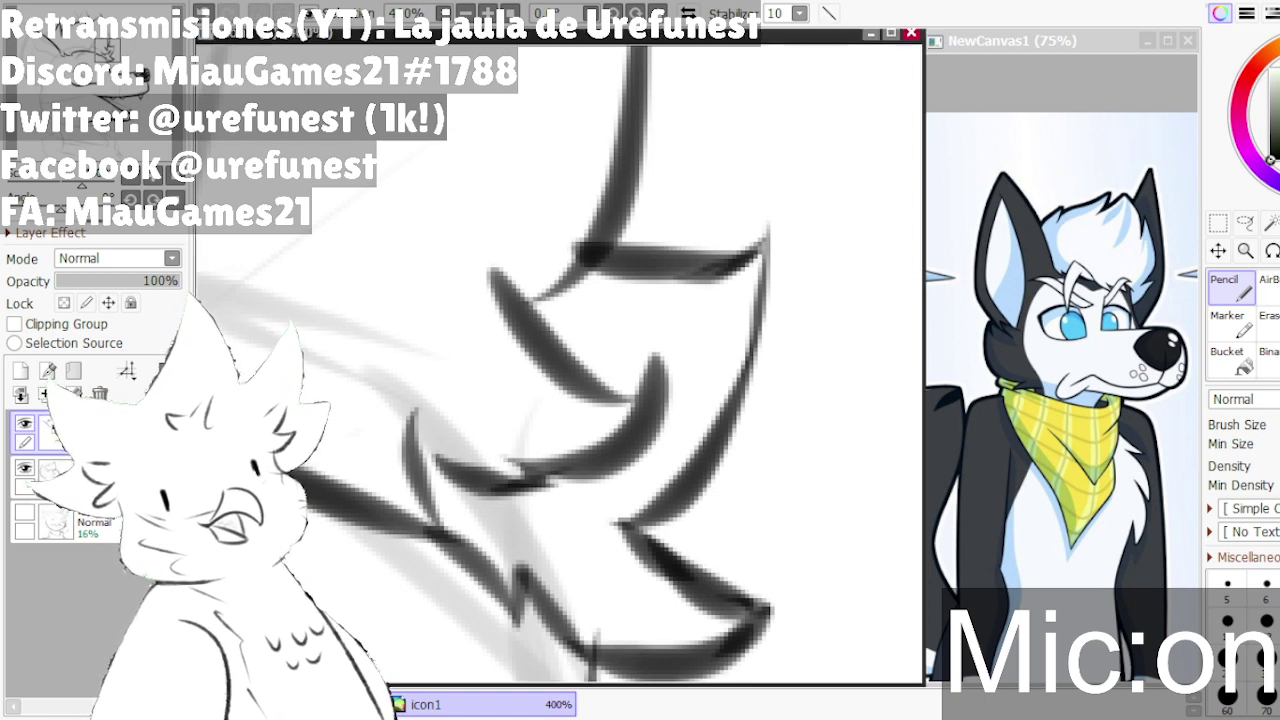
- Thicken the long curved fur stroke running down from the horizontal stroke's tip, redoing the pass along its middle
{"action": "left_click_drag", "start_coordinate": [766, 216], "coordinate": [715, 440]}
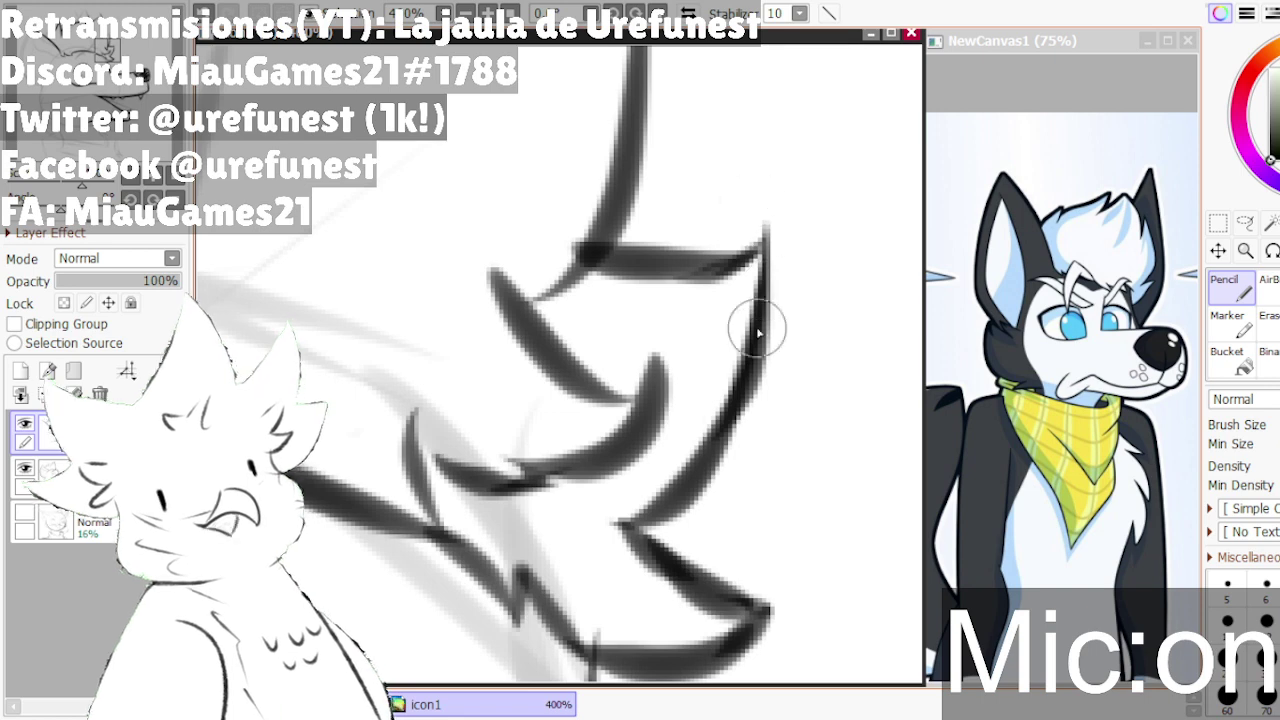
{"action": "left_click_drag", "start_coordinate": [757, 327], "coordinate": [714, 445]}
{"action": "left_click_drag", "start_coordinate": [749, 266], "coordinate": [682, 463]}
{"action": "left_click_drag", "start_coordinate": [747, 335], "coordinate": [669, 479]}
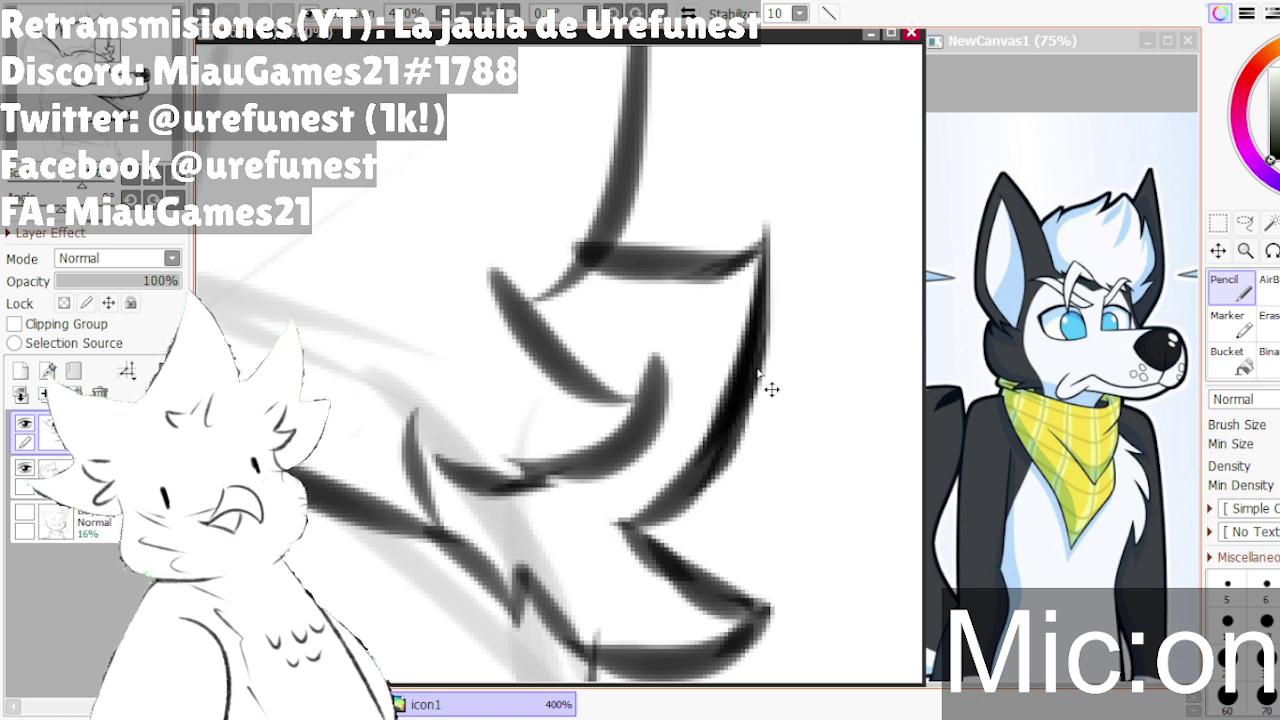
{"action": "key", "text": "ctrl+z"}
{"action": "left_click_drag", "start_coordinate": [743, 398], "coordinate": [706, 456]}
{"action": "left_click_drag", "start_coordinate": [746, 368], "coordinate": [674, 497]}
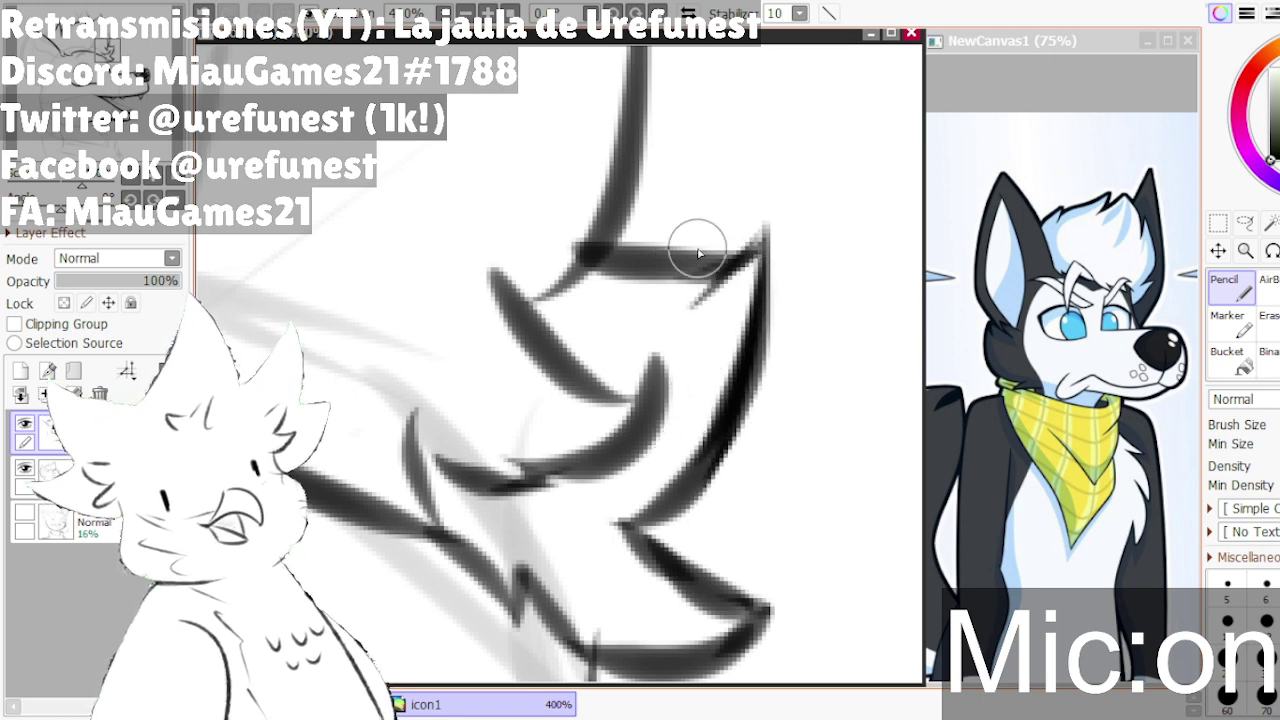
- Darken and even out the horizontal fur stroke up to its pointed tip, undoing the passes that stray off the line
{"action": "mouse_move", "coordinate": [748, 256]}
{"action": "left_mouse_down"}
{"action": "mouse_move", "coordinate": [716, 251]}
{"action": "mouse_move", "coordinate": [774, 268]}
{"action": "mouse_move", "coordinate": [723, 270]}
{"action": "mouse_move", "coordinate": [745, 230]}
{"action": "left_mouse_up"}
{"action": "key", "text": "ctrl+z"}
{"action": "mouse_move", "coordinate": [665, 265]}
{"action": "left_mouse_down"}
{"action": "mouse_move", "coordinate": [807, 220]}
{"action": "mouse_move", "coordinate": [734, 237]}
{"action": "mouse_move", "coordinate": [680, 270]}
{"action": "left_mouse_up"}
{"action": "key", "text": "ctrl+z"}
{"action": "key", "text": "ctrl+z"}
{"action": "mouse_move", "coordinate": [768, 234]}
{"action": "left_mouse_down"}
{"action": "mouse_move", "coordinate": [712, 268]}
{"action": "mouse_move", "coordinate": [669, 271]}
{"action": "left_mouse_up"}
{"action": "key", "text": "ctrl+z"}
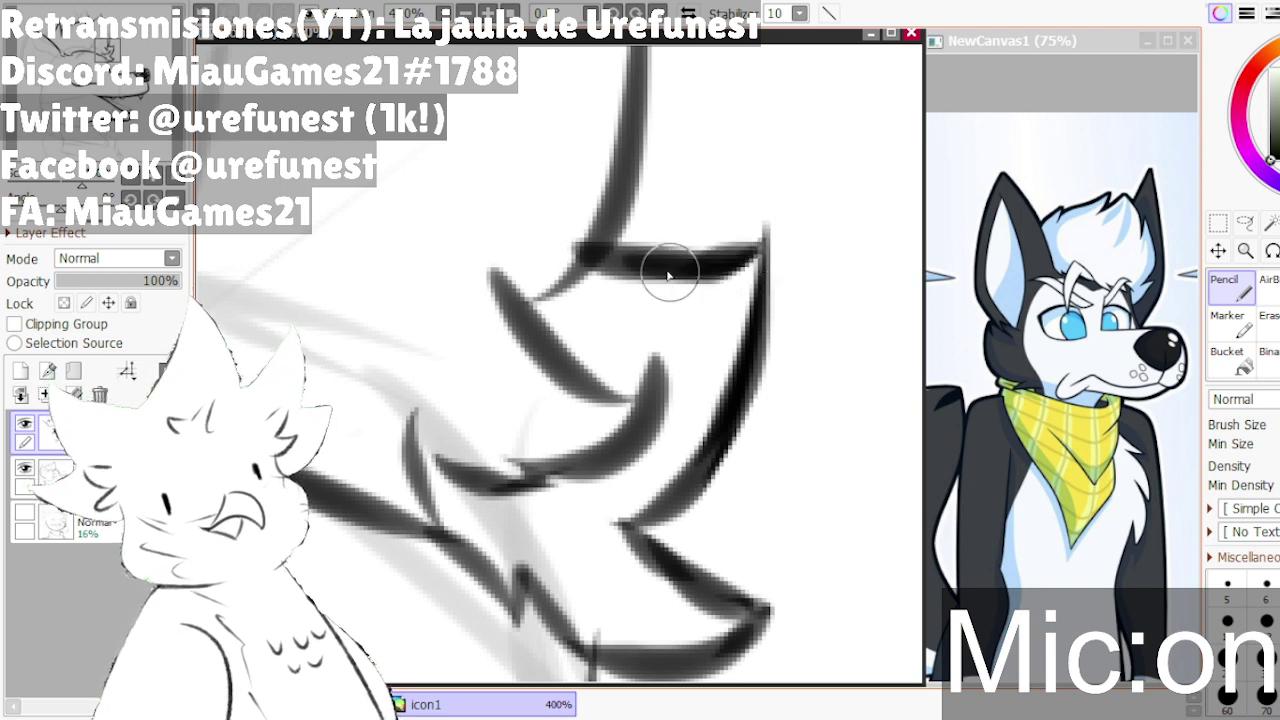
- Refine the pointed corner where the horizontal fur stroke meets the long curved one, discarding the stroke that rounds it off
{"action": "scroll", "coordinate": [600, 454], "scroll_direction": "down", "scroll_amount": 3}
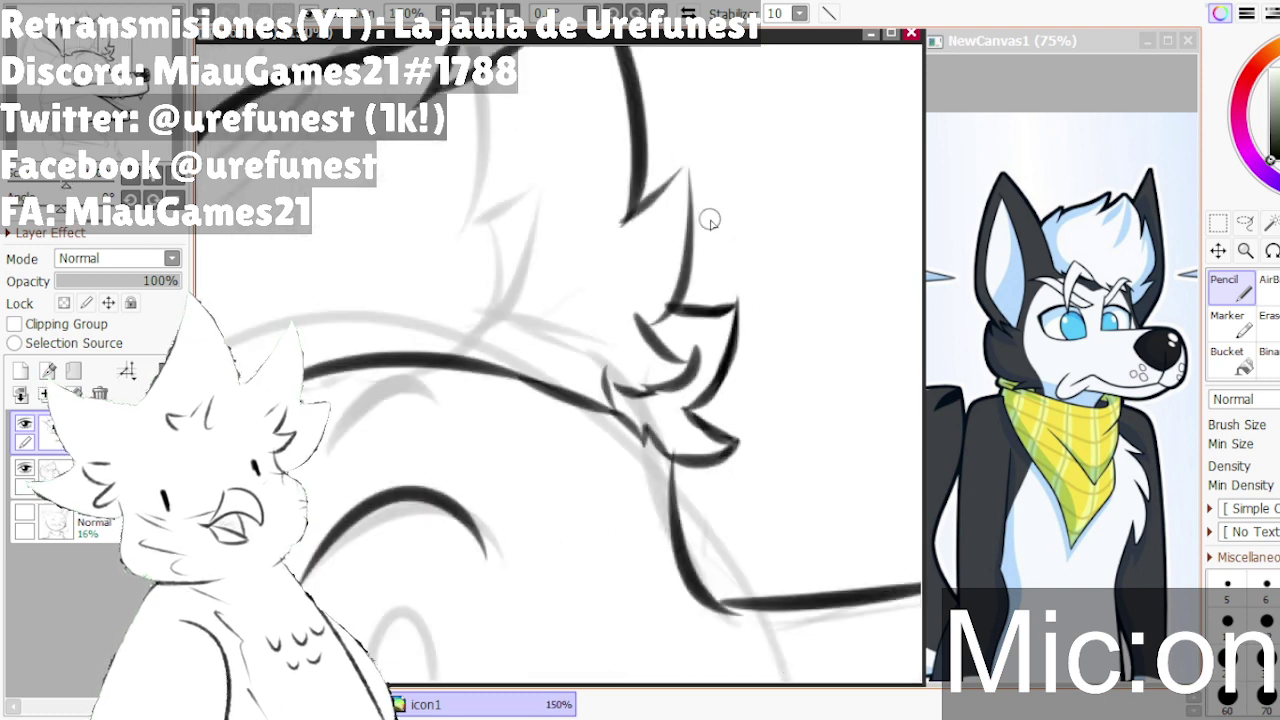
{"action": "scroll", "coordinate": [735, 290], "scroll_direction": "up", "scroll_amount": 5}
{"action": "left_click_drag", "start_coordinate": [732, 356], "coordinate": [700, 396]}
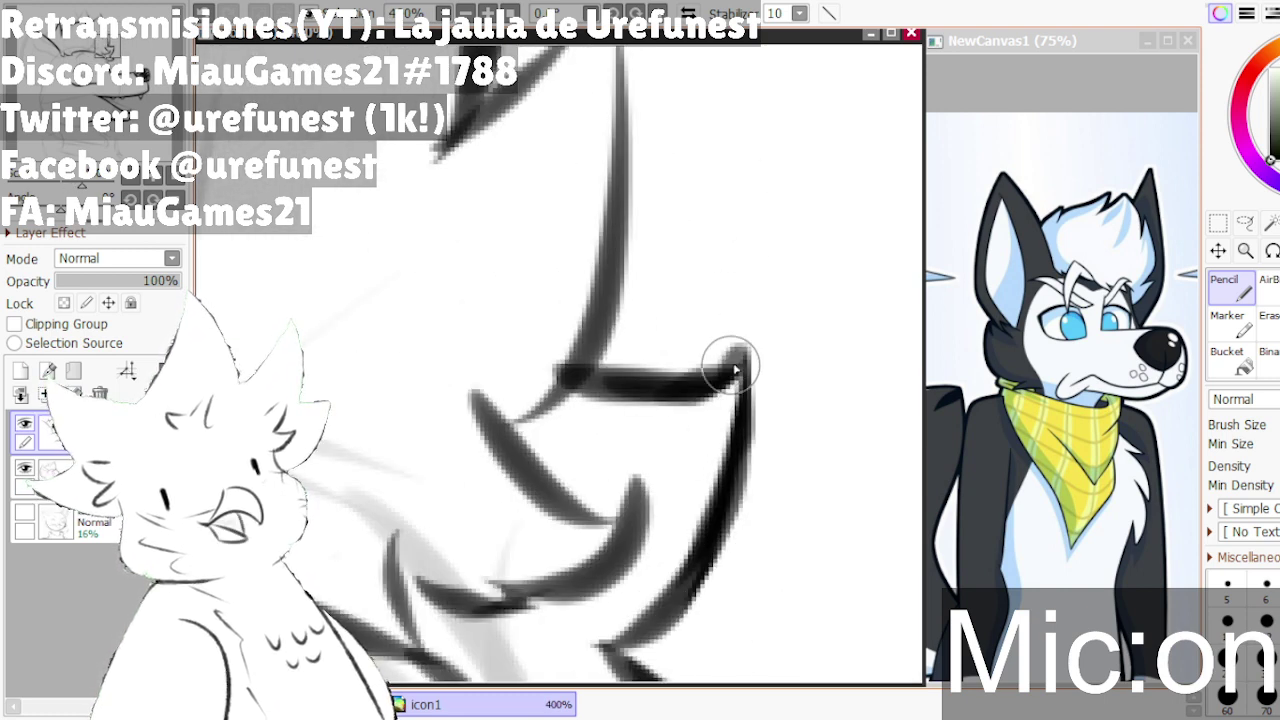
{"action": "key", "text": "ctrl+z"}
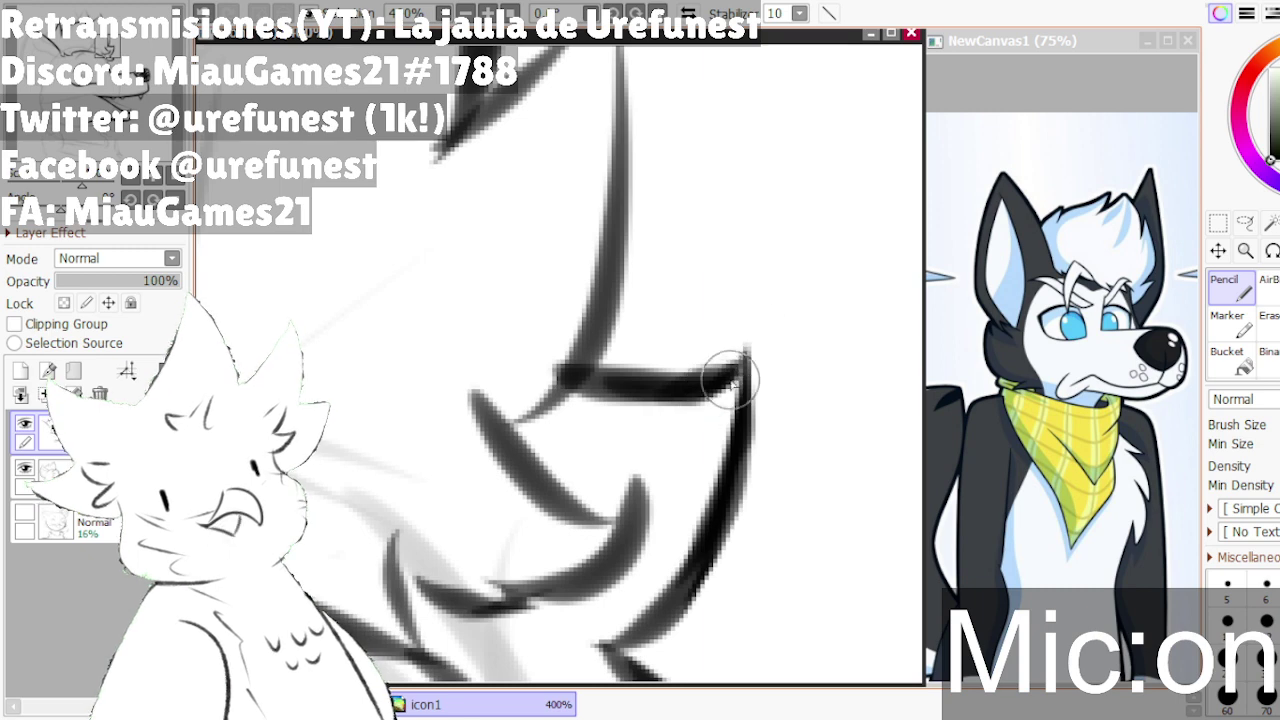
{"action": "left_click_drag", "start_coordinate": [738, 419], "coordinate": [639, 571]}
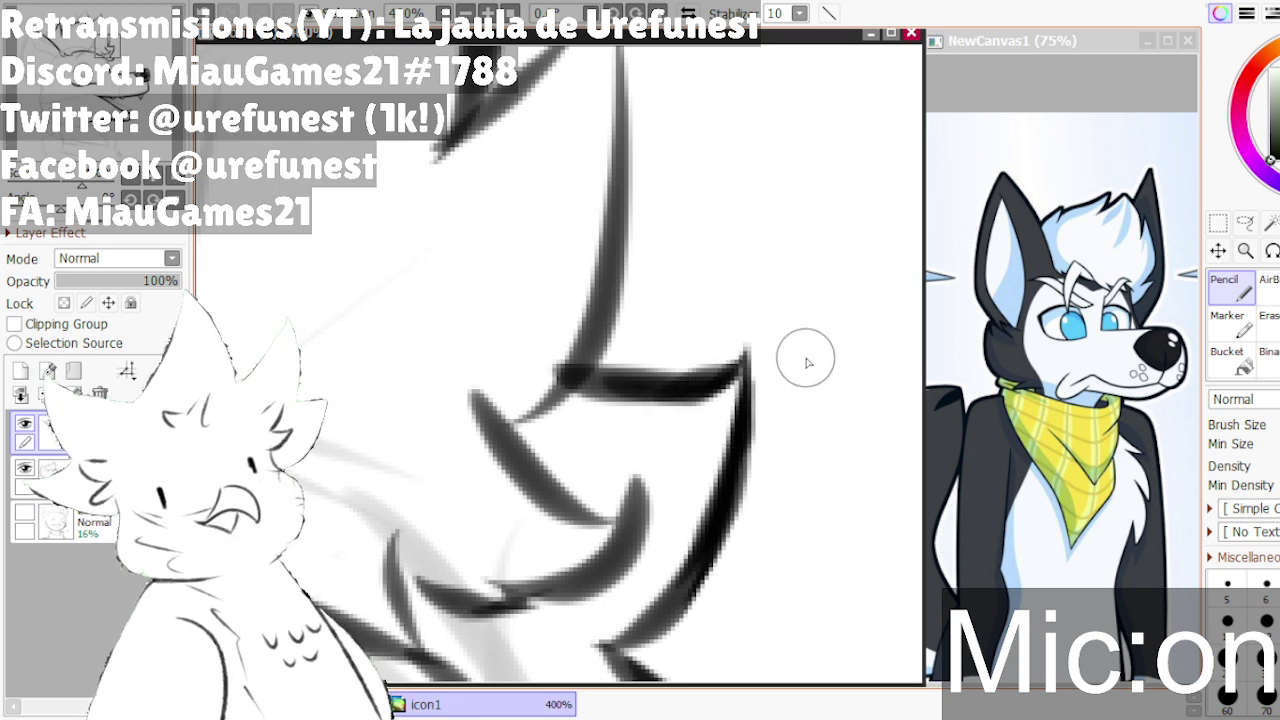
- Trim the outer edge of the long curved fur stroke and rebuild its thickness along the inner side
{"action": "mouse_move", "coordinate": [714, 627]}
{"action": "left_mouse_down"}
{"action": "mouse_move", "coordinate": [758, 486]}
{"action": "mouse_move", "coordinate": [764, 351]}
{"action": "left_mouse_up"}
{"action": "left_click_drag", "start_coordinate": [751, 565], "coordinate": [763, 333]}
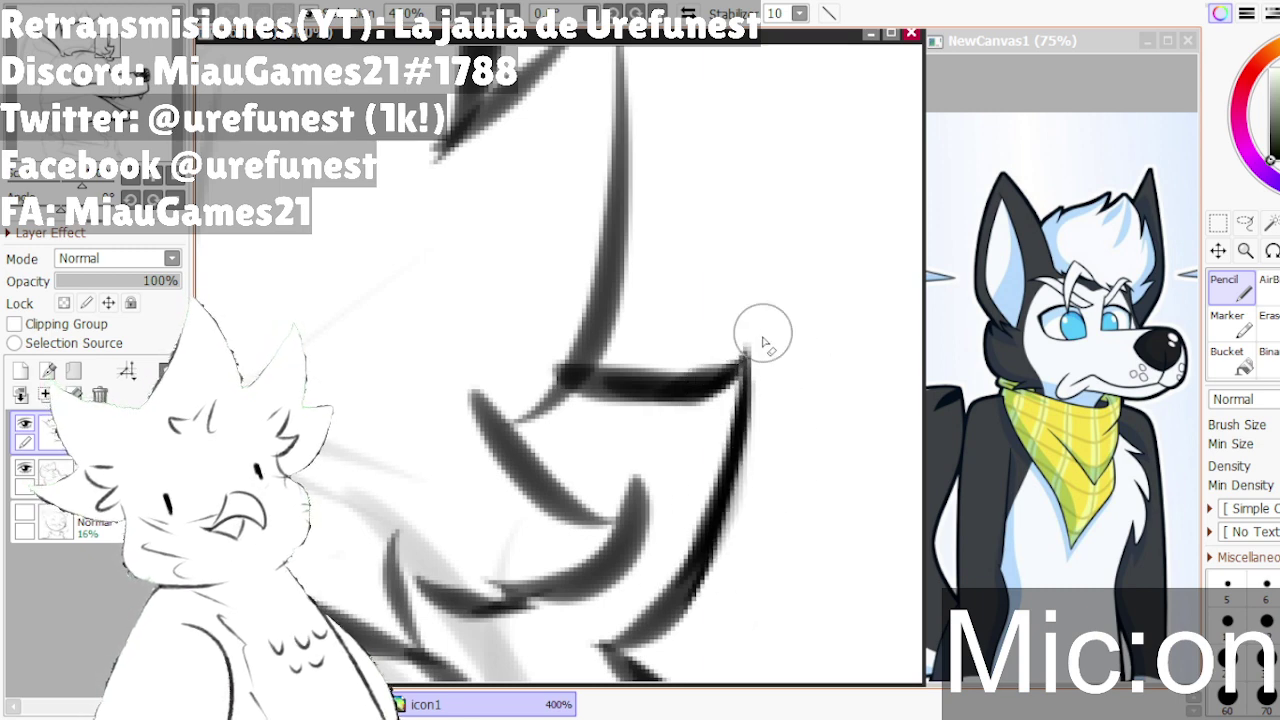
{"action": "left_click_drag", "start_coordinate": [735, 429], "coordinate": [673, 610]}
{"action": "left_click_drag", "start_coordinate": [741, 467], "coordinate": [690, 555]}
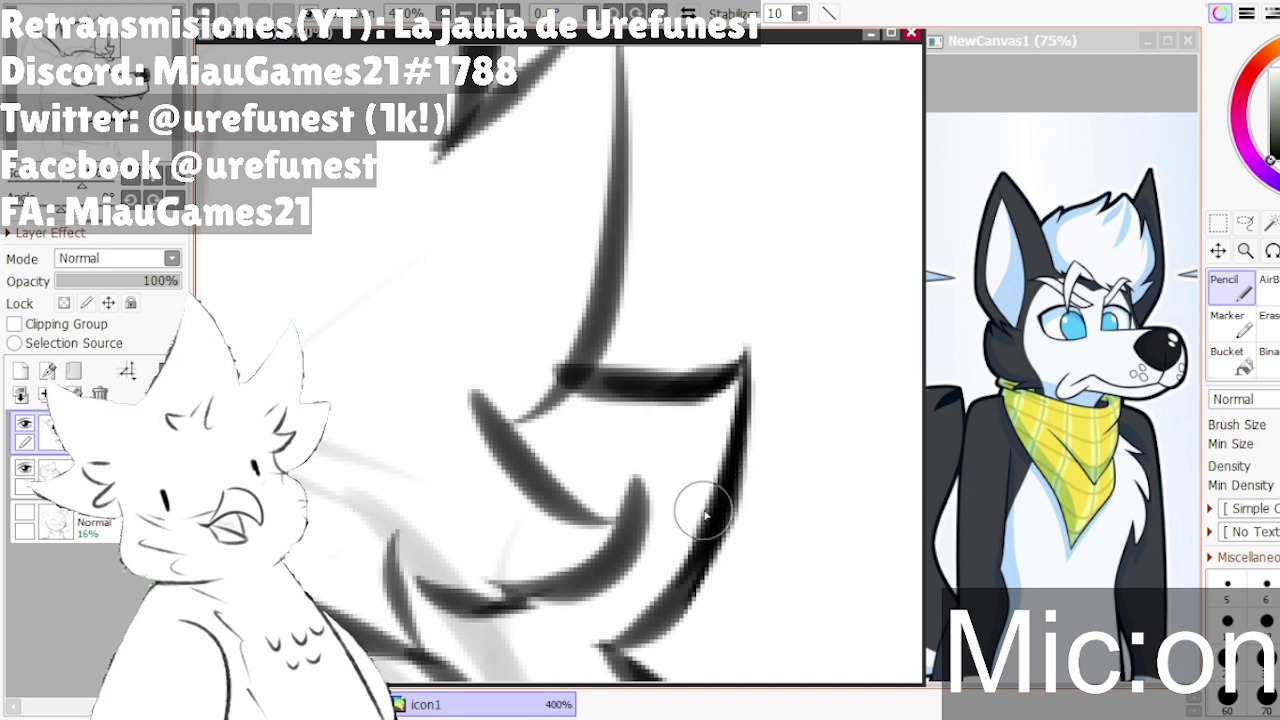
{"action": "left_click_drag", "start_coordinate": [745, 400], "coordinate": [675, 607]}
{"action": "mouse_move", "coordinate": [729, 448]}
{"action": "left_mouse_down"}
{"action": "mouse_move", "coordinate": [648, 627]}
{"action": "mouse_move", "coordinate": [704, 548]}
{"action": "left_mouse_up"}
- Redo the thickening of the long curved fur stroke's lower end until it tapers smoothly into the notch
{"action": "scroll", "coordinate": [712, 550], "scroll_direction": "down", "scroll_amount": 1}
{"action": "key", "text": "ctrl+z"}
{"action": "left_click_drag", "start_coordinate": [650, 630], "coordinate": [706, 550]}
{"action": "scroll", "coordinate": [700, 558], "scroll_direction": "up", "scroll_amount": 1}
{"action": "key", "text": "ctrl+z"}
{"action": "mouse_move", "coordinate": [630, 642]}
{"action": "left_mouse_down"}
{"action": "mouse_move", "coordinate": [707, 541]}
{"action": "mouse_move", "coordinate": [649, 637]}
{"action": "mouse_move", "coordinate": [721, 541]}
{"action": "left_mouse_up"}
{"action": "key", "text": "ctrl+z"}
{"action": "key", "text": "ctrl+z"}
{"action": "left_click_drag", "start_coordinate": [652, 630], "coordinate": [717, 530]}
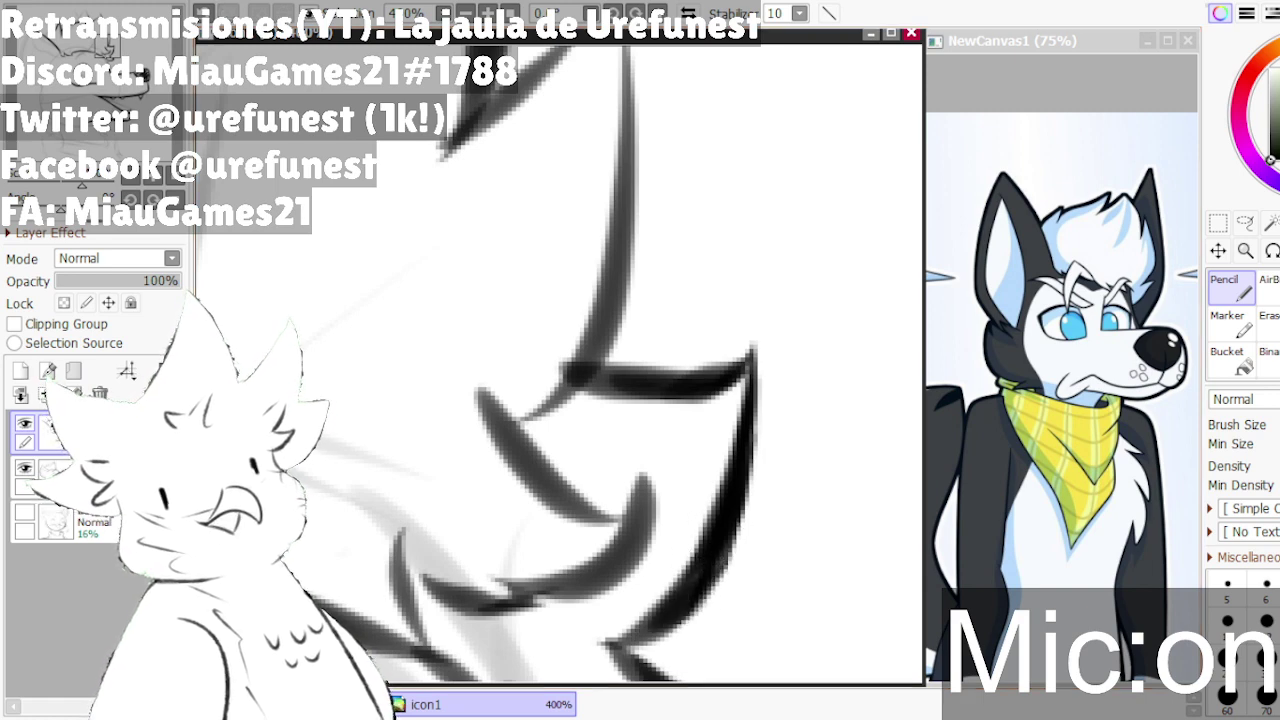
- Fill out the inner edge of the long curved fur stroke just above the notch with two more passes
{"action": "key", "text": "alt+Tab"}
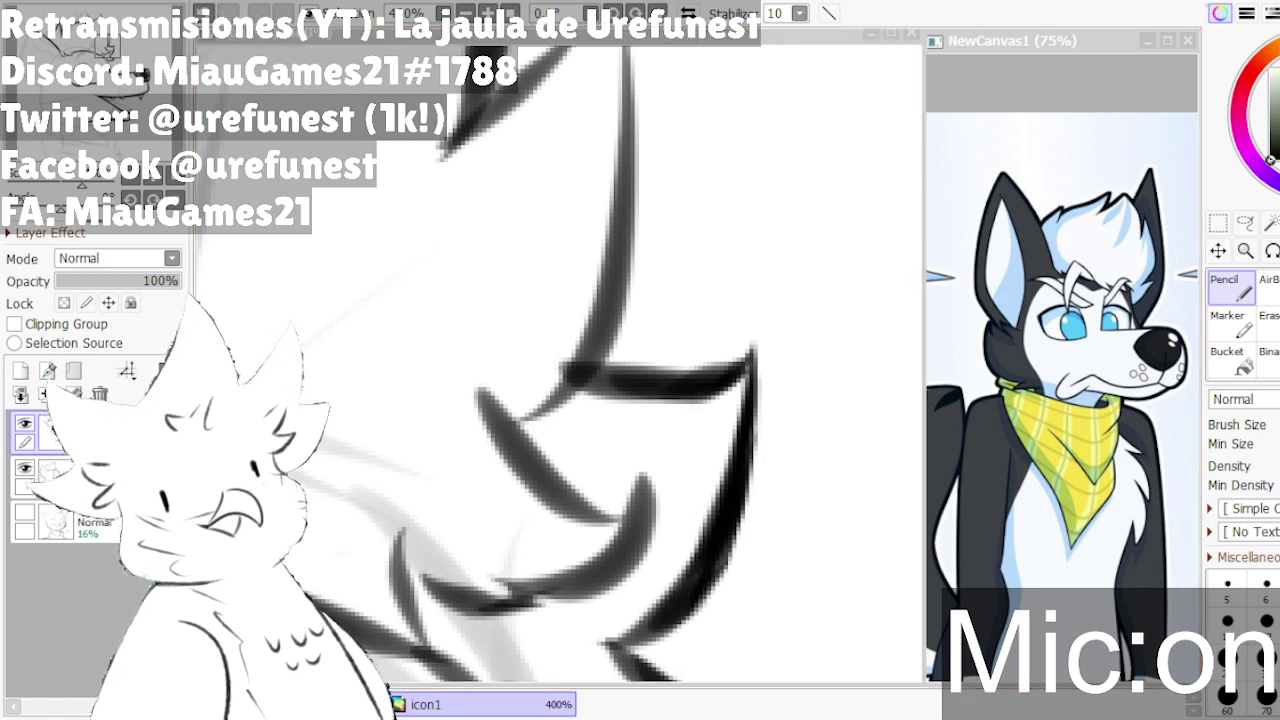
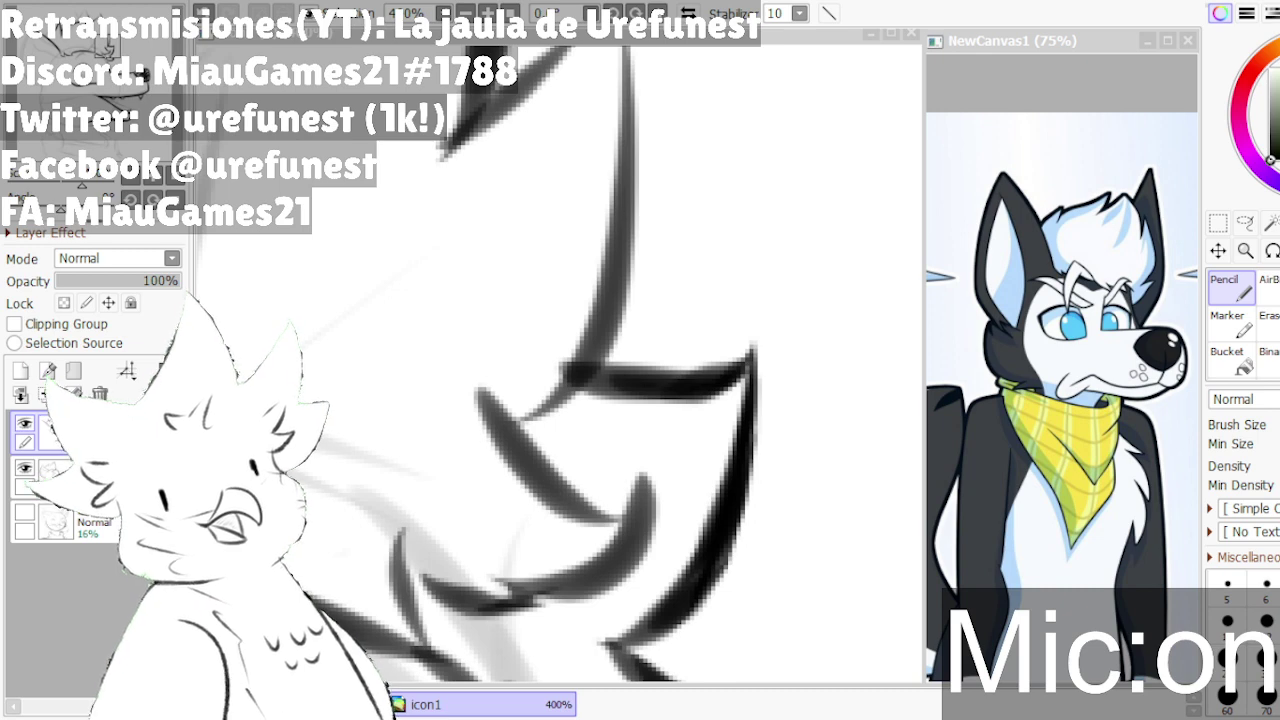
{"action": "scroll", "coordinate": [688, 296], "scroll_direction": "down", "scroll_amount": 3}
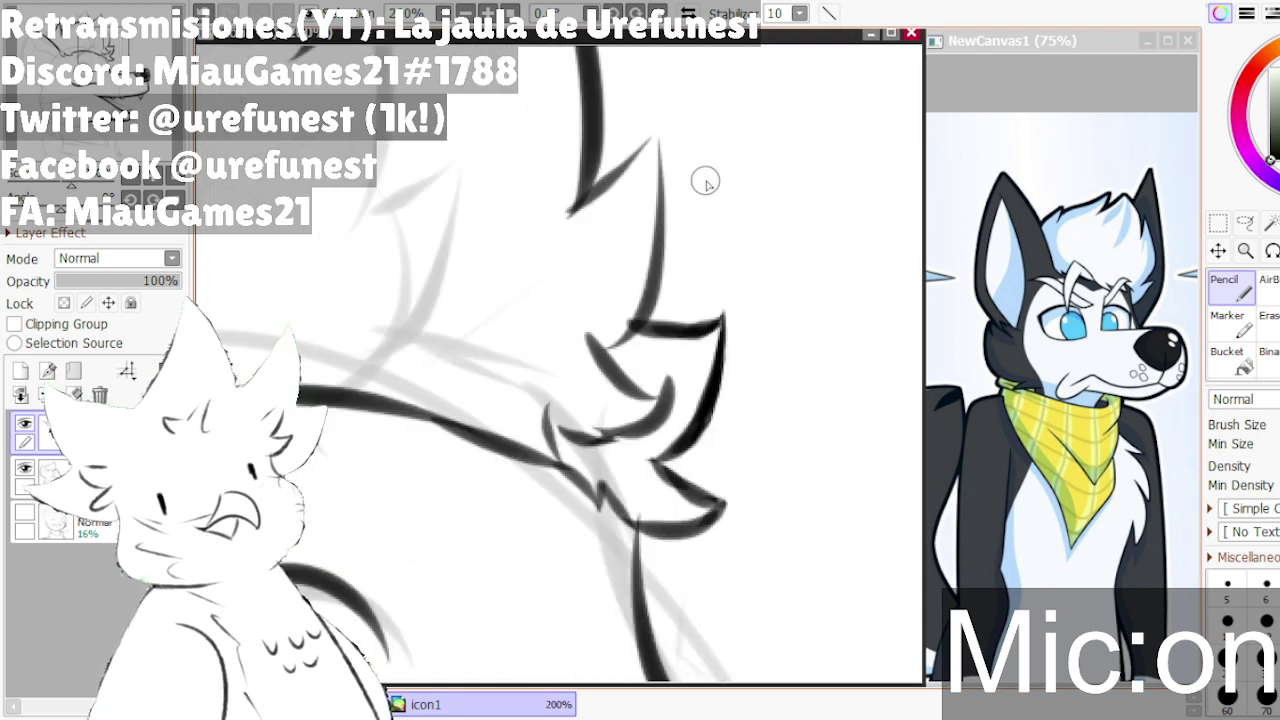
{"action": "scroll", "coordinate": [672, 421], "scroll_direction": "up", "scroll_amount": 1}
{"action": "scroll", "coordinate": [672, 420], "scroll_direction": "up", "scroll_amount": 3}
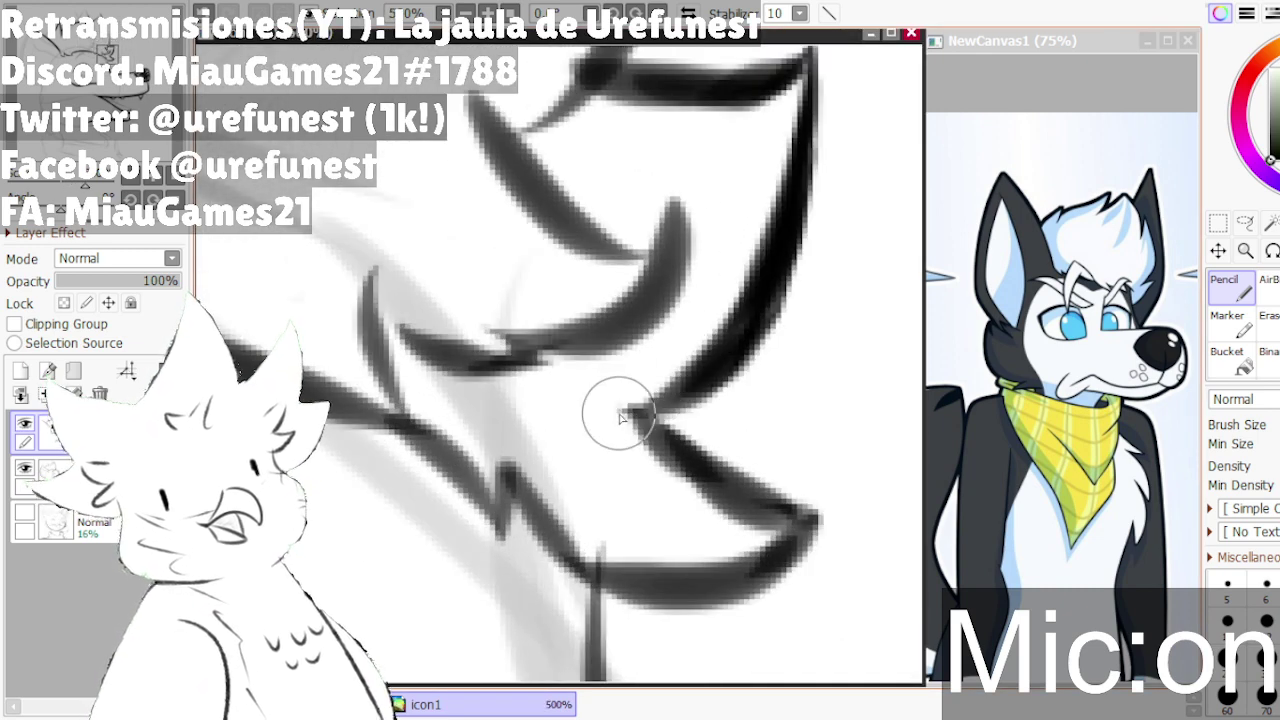
{"action": "left_click_drag", "start_coordinate": [764, 306], "coordinate": [716, 346]}
{"action": "left_click_drag", "start_coordinate": [794, 266], "coordinate": [694, 351]}
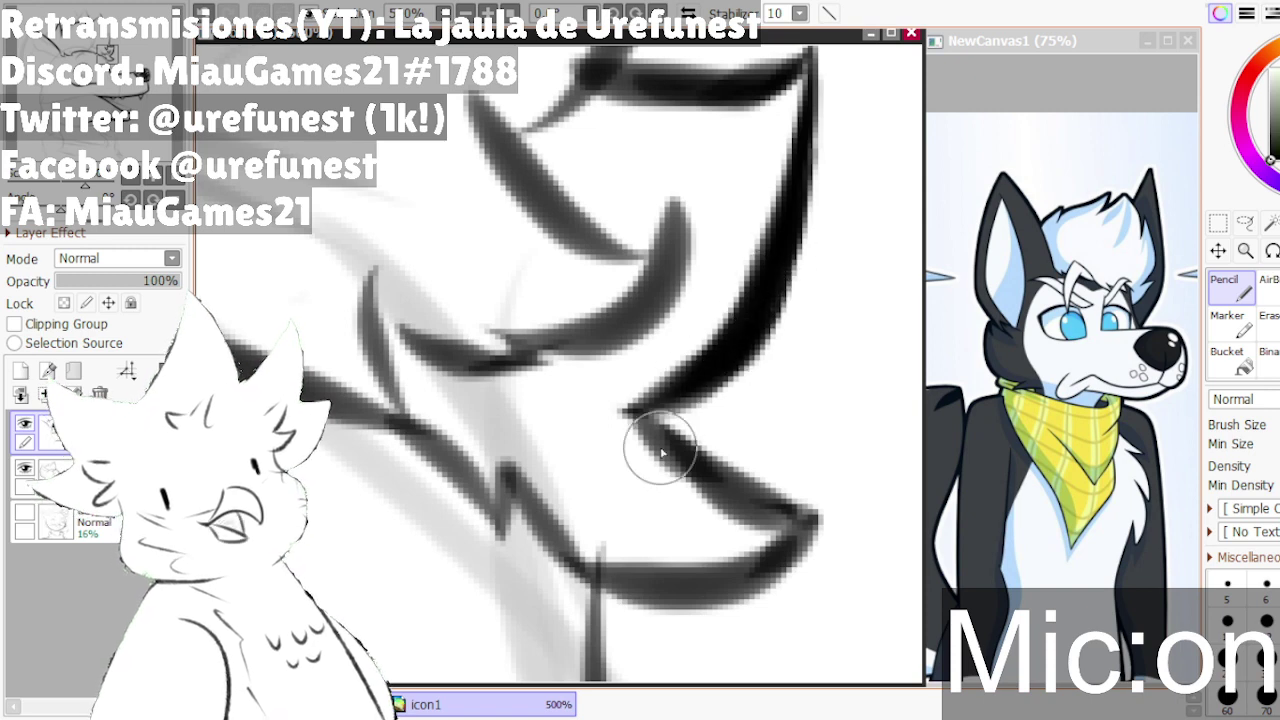
- Thicken the lowest fur lock's upper stroke from the notch to its tip, redoing the first pass
{"action": "left_click_drag", "start_coordinate": [660, 448], "coordinate": [796, 520]}
{"action": "key", "text": "ctrl+z"}
{"action": "left_click_drag", "start_coordinate": [636, 408], "coordinate": [800, 508]}
{"action": "mouse_move", "coordinate": [722, 480]}
{"action": "left_mouse_down"}
{"action": "mouse_move", "coordinate": [850, 508]}
{"action": "mouse_move", "coordinate": [742, 566]}
{"action": "left_mouse_up"}
{"action": "scroll", "coordinate": [651, 523], "scroll_direction": "down", "scroll_amount": 4}
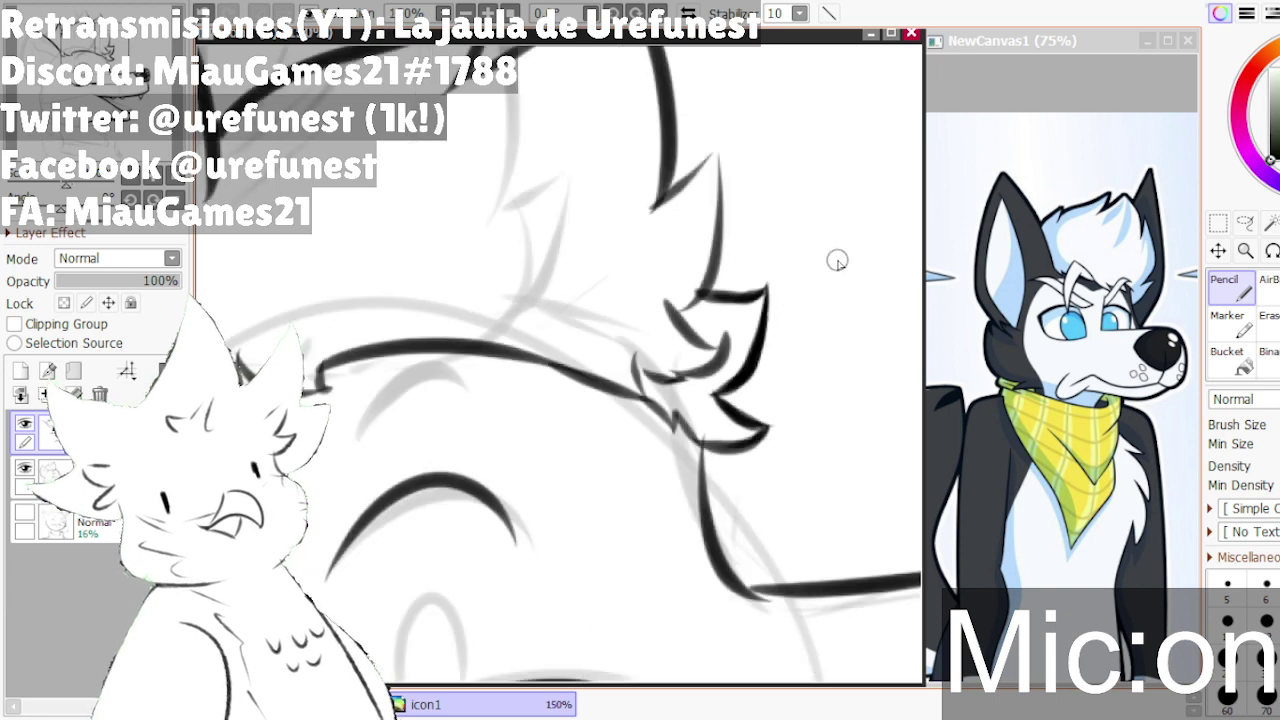
- Thicken the stroke rising to the tallest hair tuft's peak so it joins the tuft's front edge, redoing it until it fits
{"action": "scroll", "coordinate": [736, 160], "scroll_direction": "up", "scroll_amount": 2}
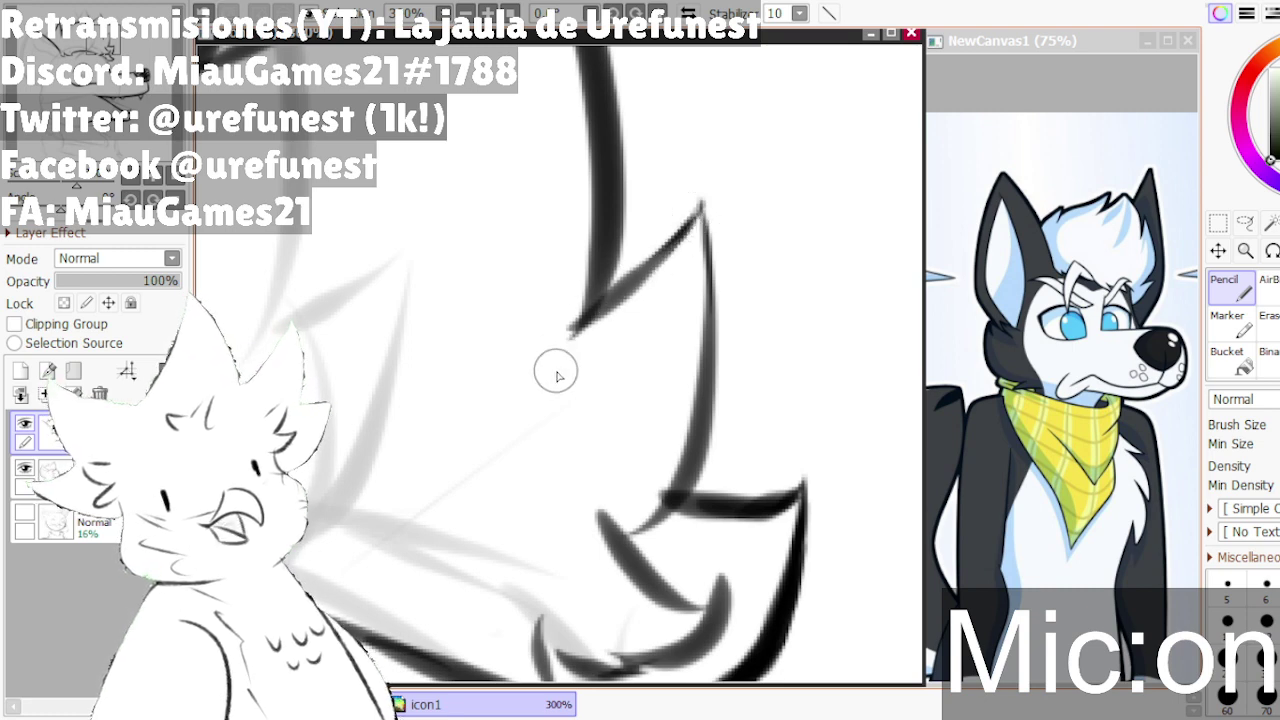
{"action": "scroll", "coordinate": [542, 336], "scroll_direction": "up", "scroll_amount": 1}
{"action": "scroll", "coordinate": [542, 336], "scroll_direction": "up", "scroll_amount": 1}
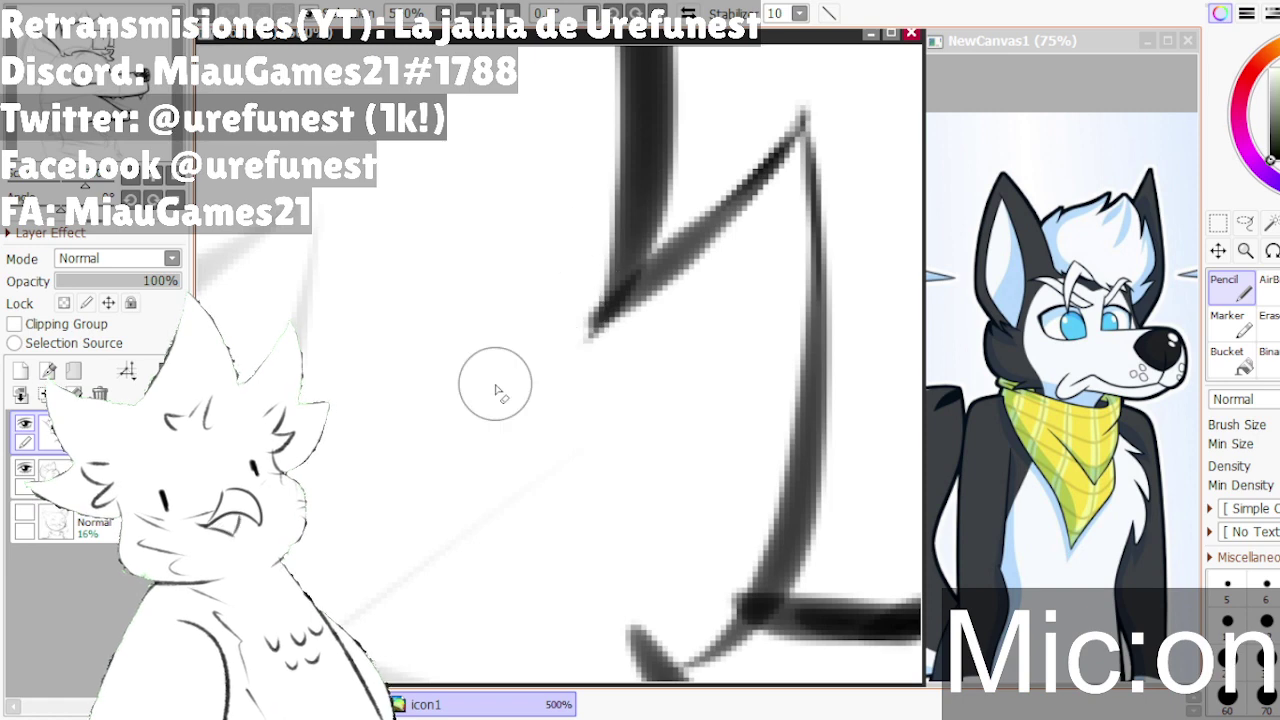
{"action": "scroll", "coordinate": [620, 329], "scroll_direction": "down", "scroll_amount": 4}
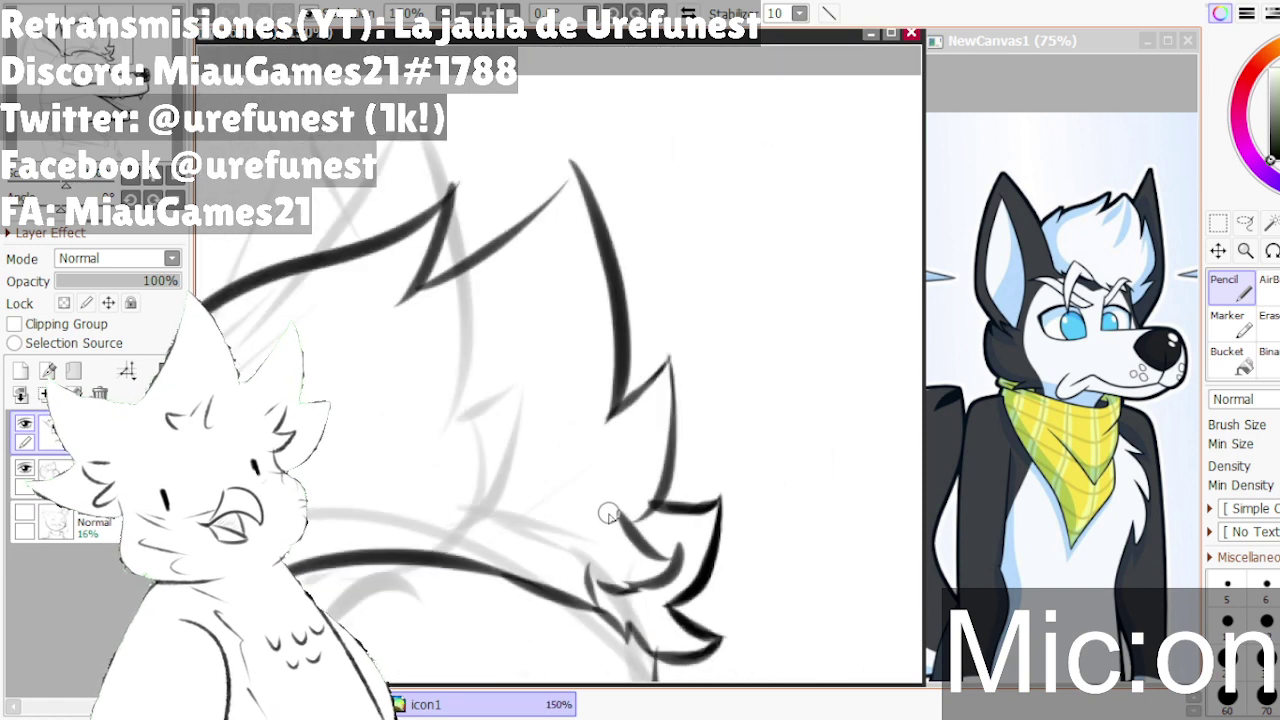
{"action": "scroll", "coordinate": [556, 258], "scroll_direction": "up", "scroll_amount": 2}
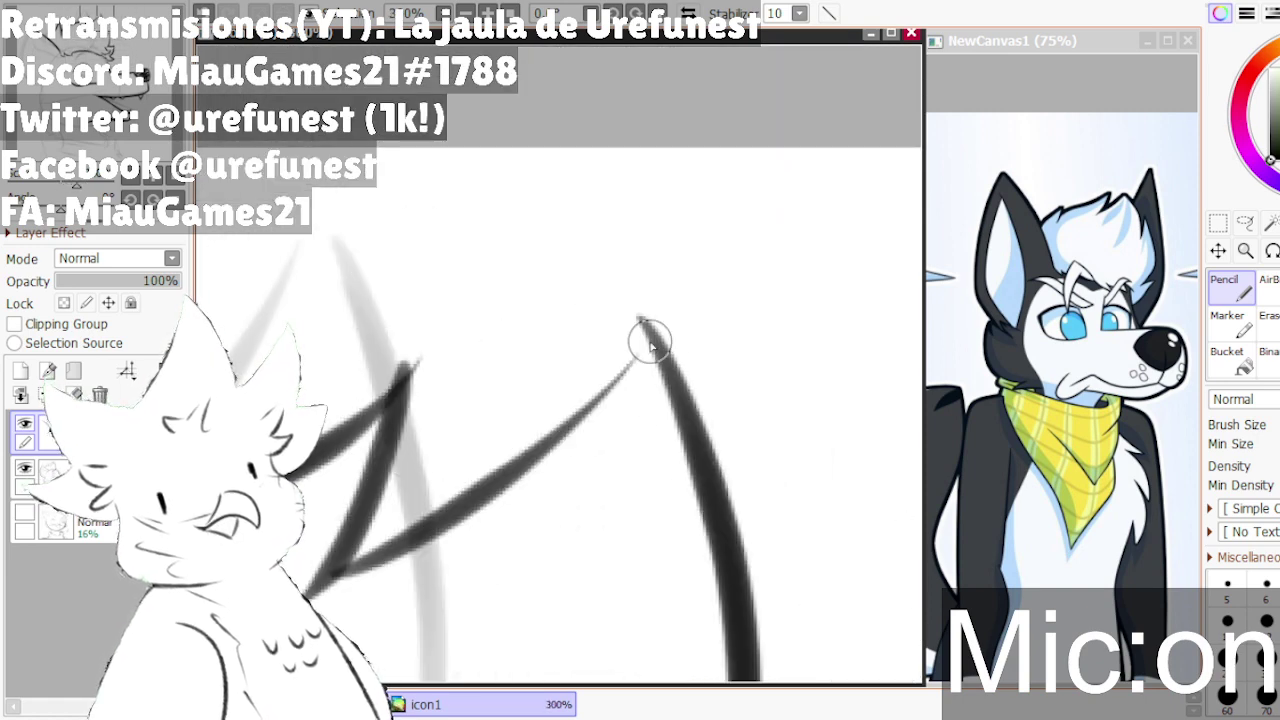
{"action": "left_click_drag", "start_coordinate": [628, 316], "coordinate": [527, 445]}
{"action": "key", "text": "ctrl+z"}
{"action": "left_click_drag", "start_coordinate": [626, 342], "coordinate": [575, 389]}
{"action": "key", "text": "ctrl+z"}
{"action": "mouse_move", "coordinate": [634, 311]}
{"action": "left_mouse_down"}
{"action": "mouse_move", "coordinate": [515, 448]}
{"action": "mouse_move", "coordinate": [551, 431]}
{"action": "left_mouse_up"}
{"action": "key", "text": "ctrl+z"}
{"action": "left_click_drag", "start_coordinate": [640, 317], "coordinate": [469, 486]}
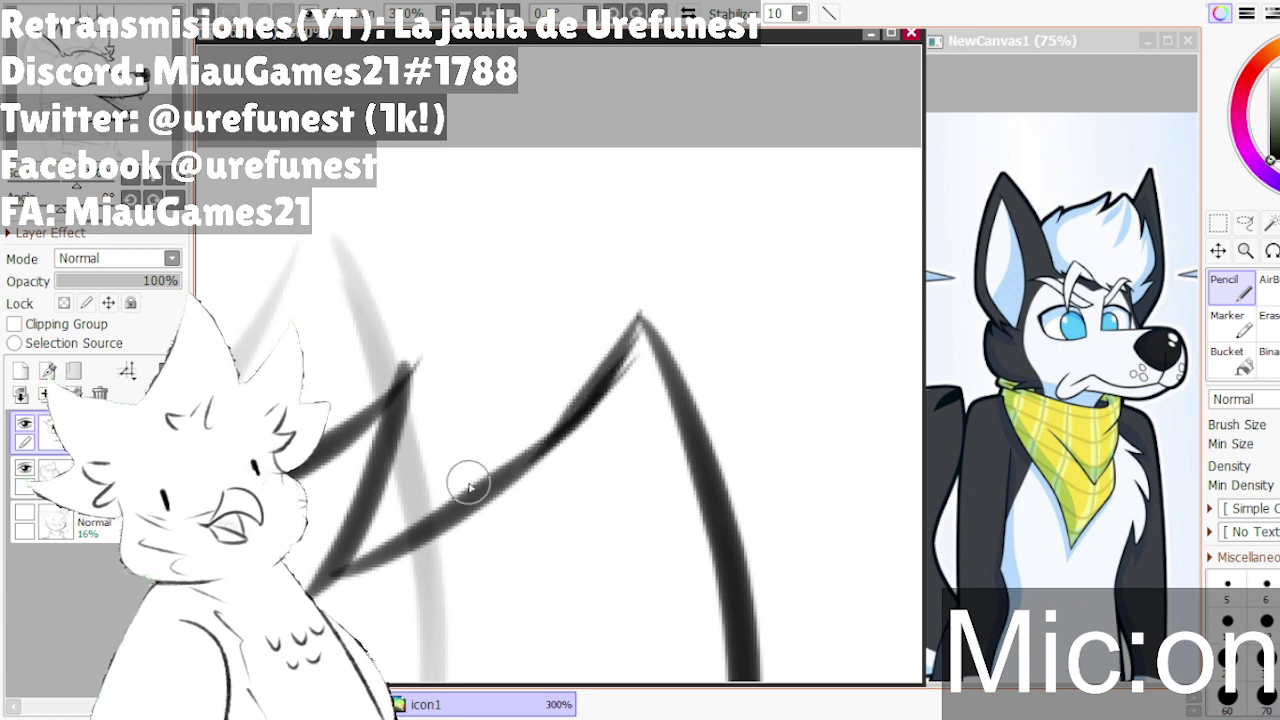
- Blend the thickened part of the tallest tuft's rising stroke into the rest of the line and clean its inner edge
{"action": "left_click_drag", "start_coordinate": [642, 322], "coordinate": [457, 480]}
{"action": "key", "text": "ctrl+z"}
{"action": "left_click_drag", "start_coordinate": [632, 354], "coordinate": [440, 498]}
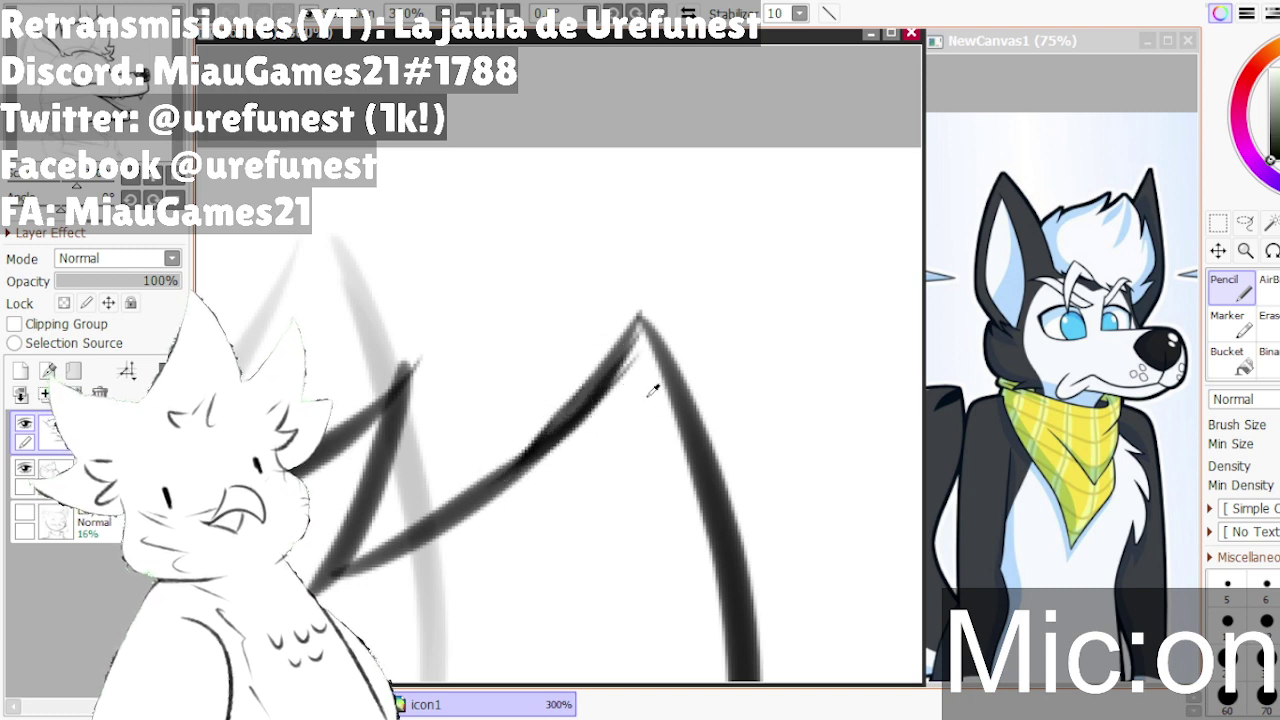
{"action": "scroll", "coordinate": [652, 390], "scroll_direction": "up", "scroll_amount": 1}
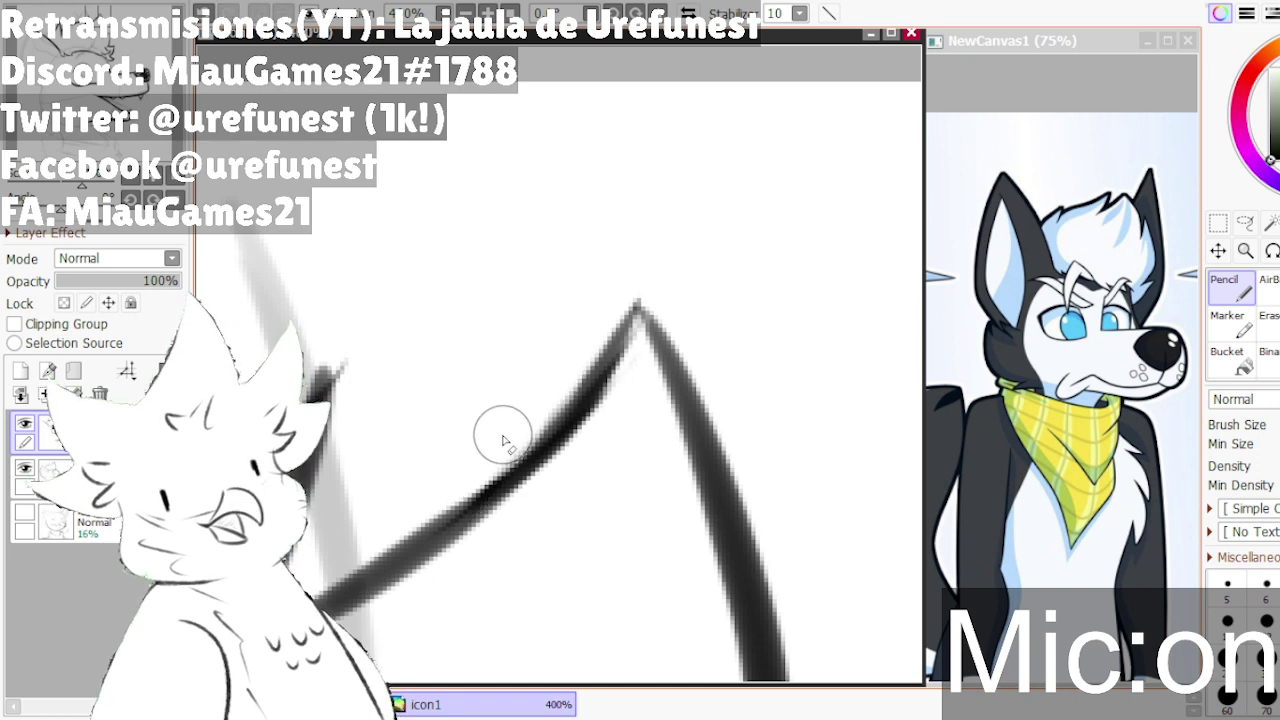
{"action": "scroll", "coordinate": [640, 370], "scroll_direction": "down", "scroll_amount": 1}
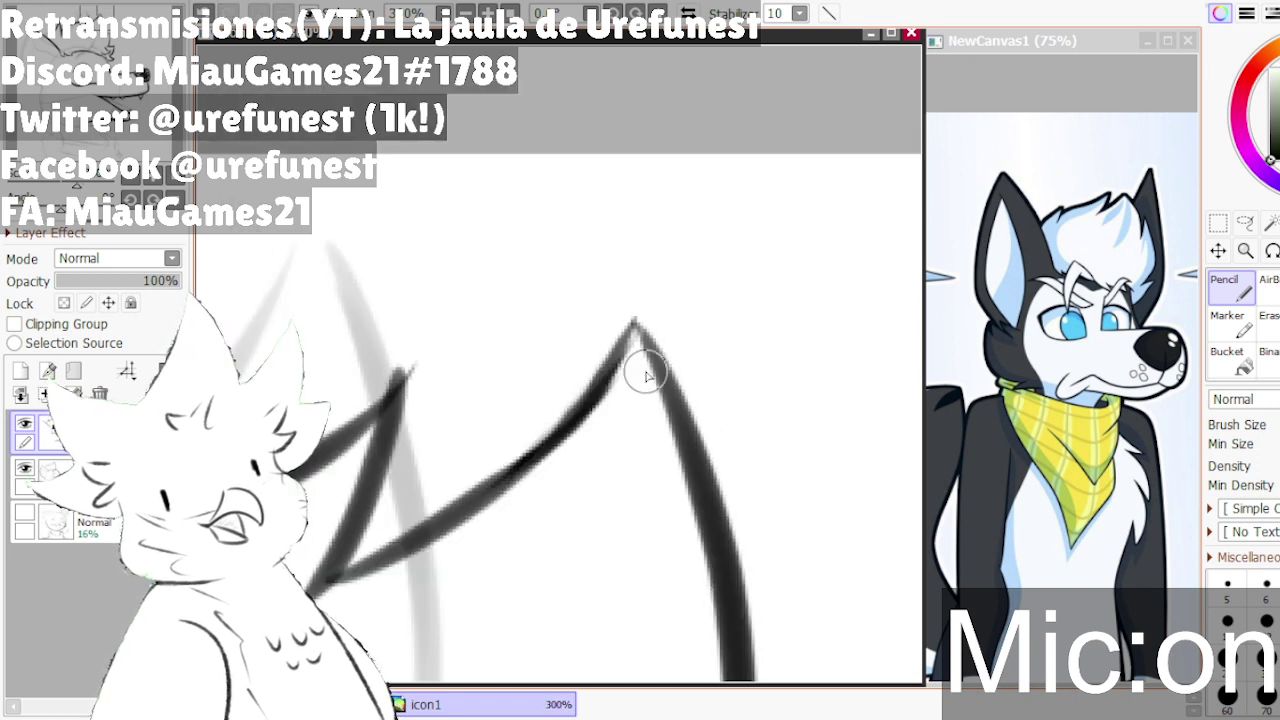
- Clean up the pointed tip of the hair tuft just behind the tallest one
{"action": "scroll", "coordinate": [646, 372], "scroll_direction": "down", "scroll_amount": 1}
{"action": "scroll", "coordinate": [432, 371], "scroll_direction": "up", "scroll_amount": 3}
{"action": "key", "text": "minus"}
{"action": "left_click_drag", "start_coordinate": [530, 354], "coordinate": [475, 385]}
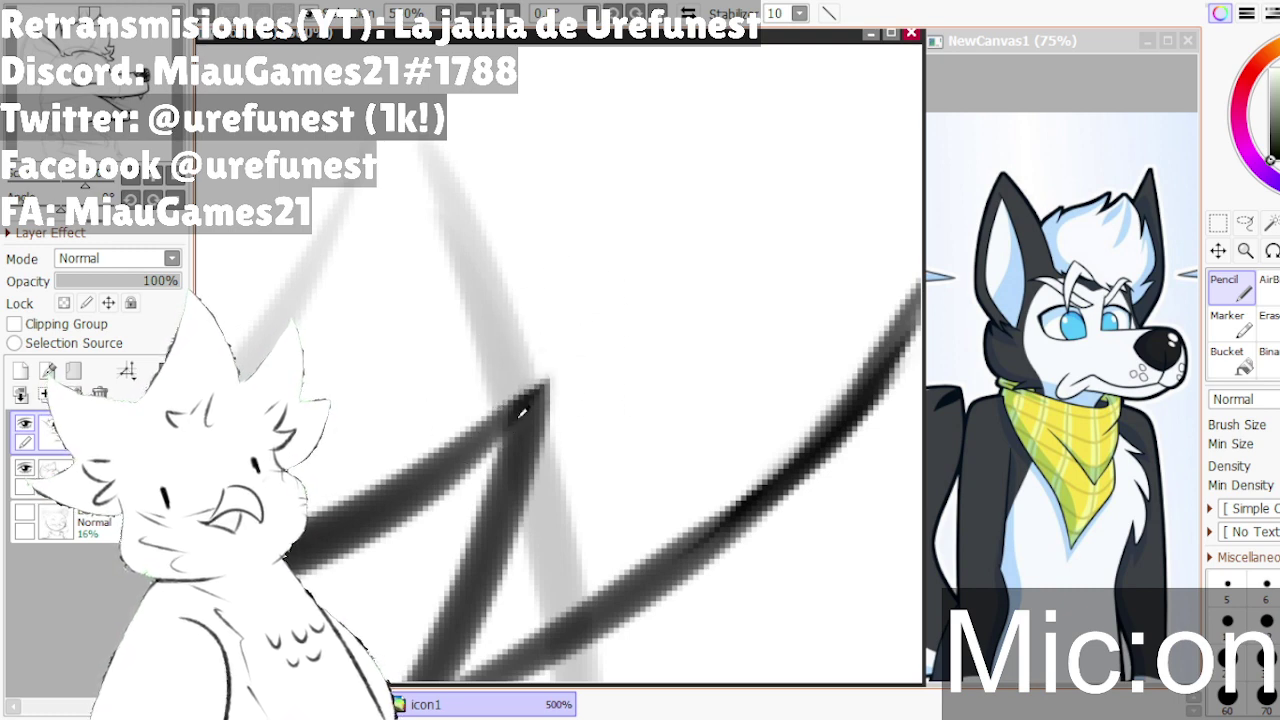
{"action": "scroll", "coordinate": [521, 412], "scroll_direction": "down", "scroll_amount": 3}
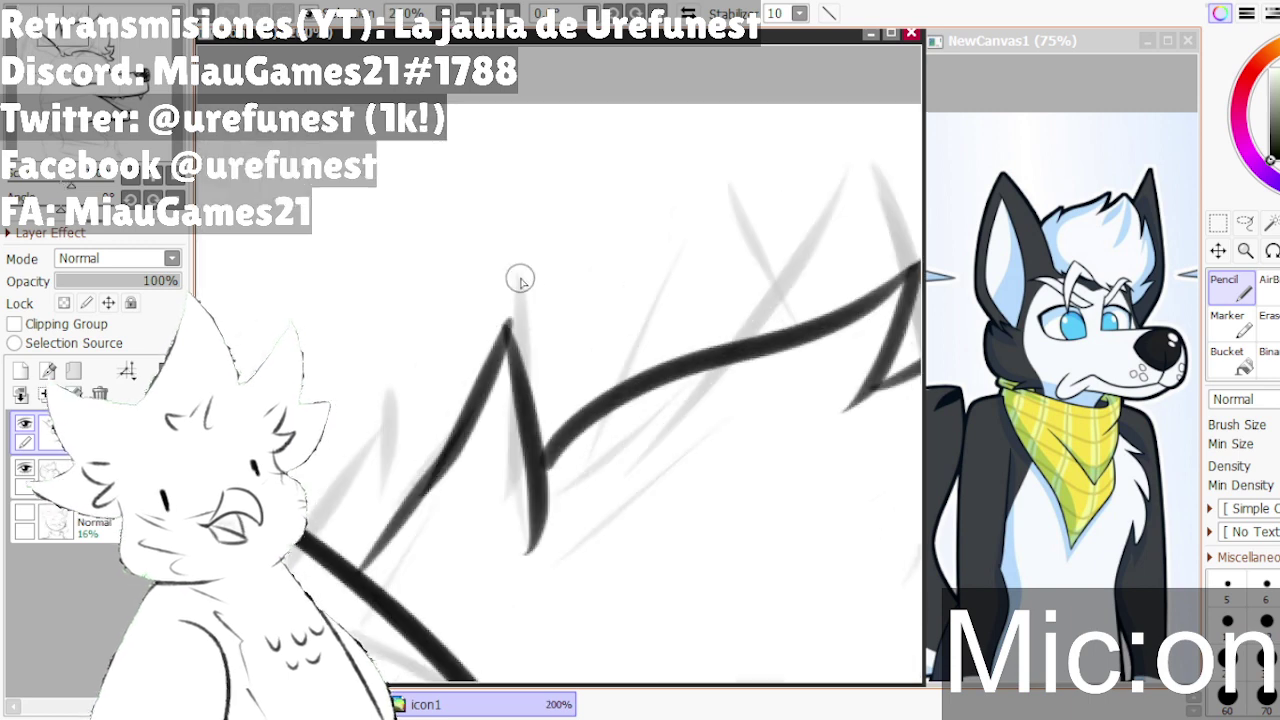
- Thicken the lower part of the rearmost hair tuft's back stroke and join it firmly to the ear line
{"action": "scroll", "coordinate": [520, 281], "scroll_direction": "up", "scroll_amount": 2}
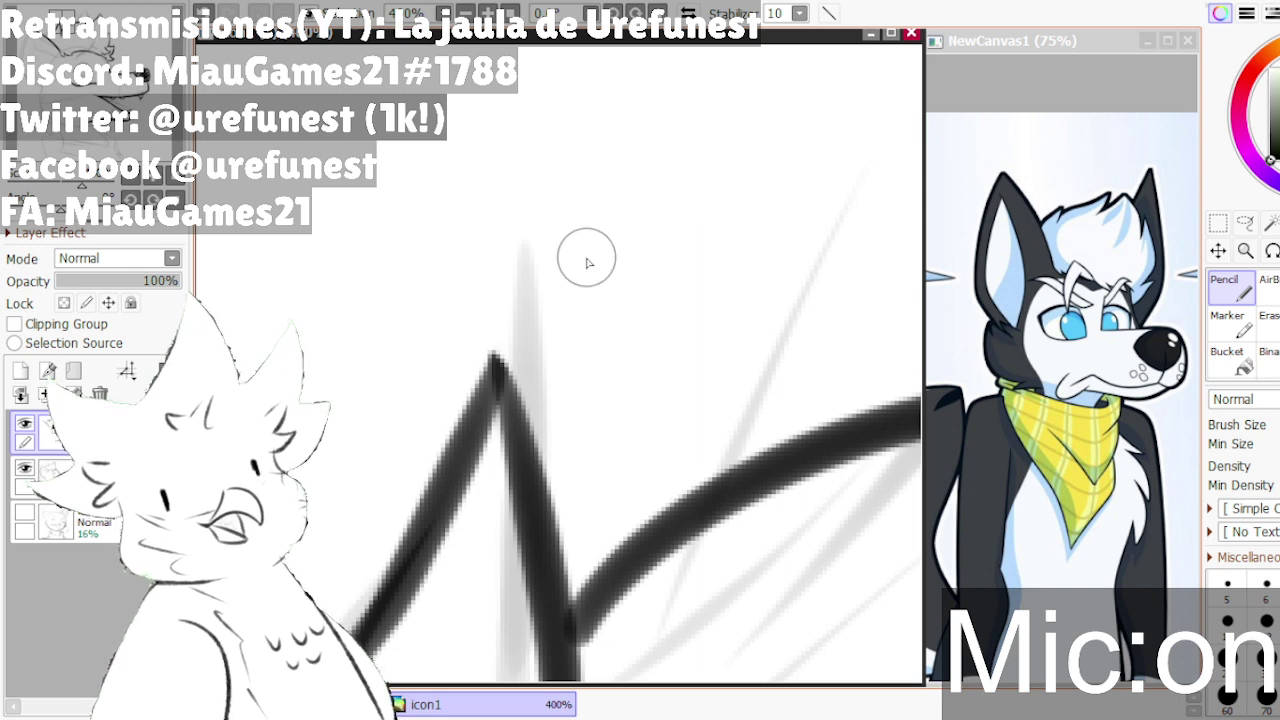
{"action": "scroll", "coordinate": [512, 495], "scroll_direction": "down", "scroll_amount": 3}
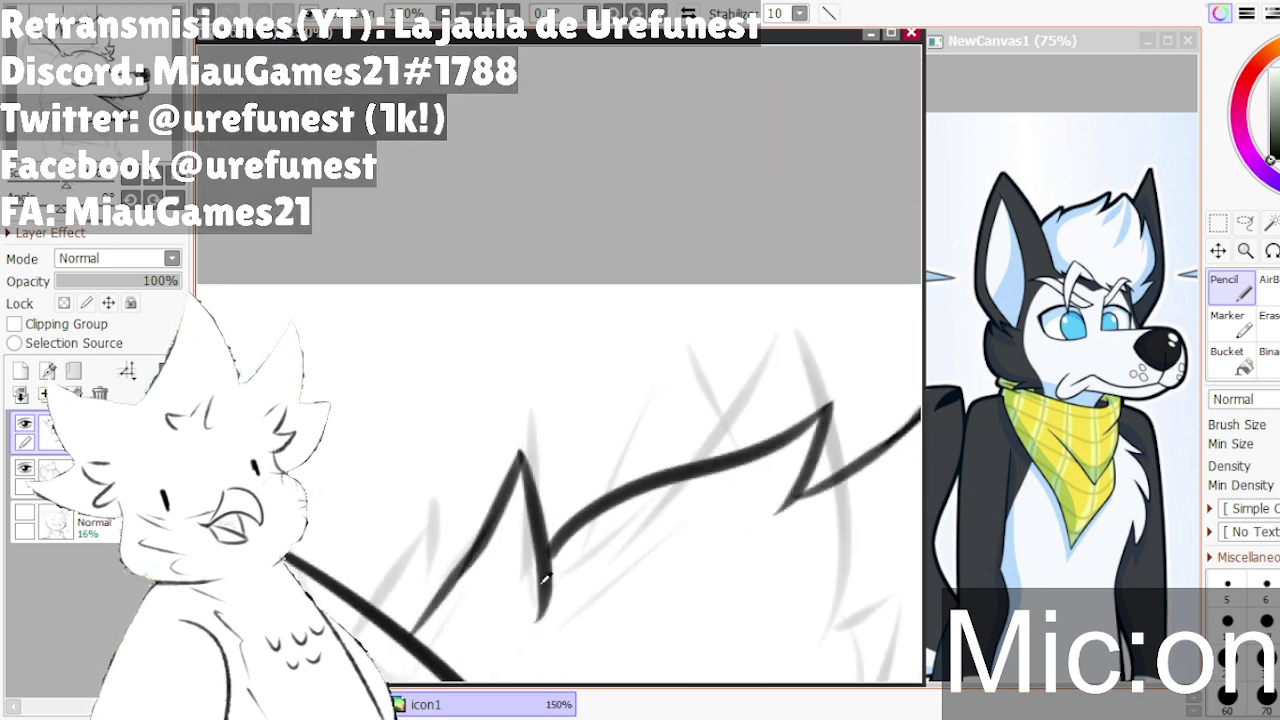
{"action": "scroll", "coordinate": [545, 578], "scroll_direction": "up", "scroll_amount": 2}
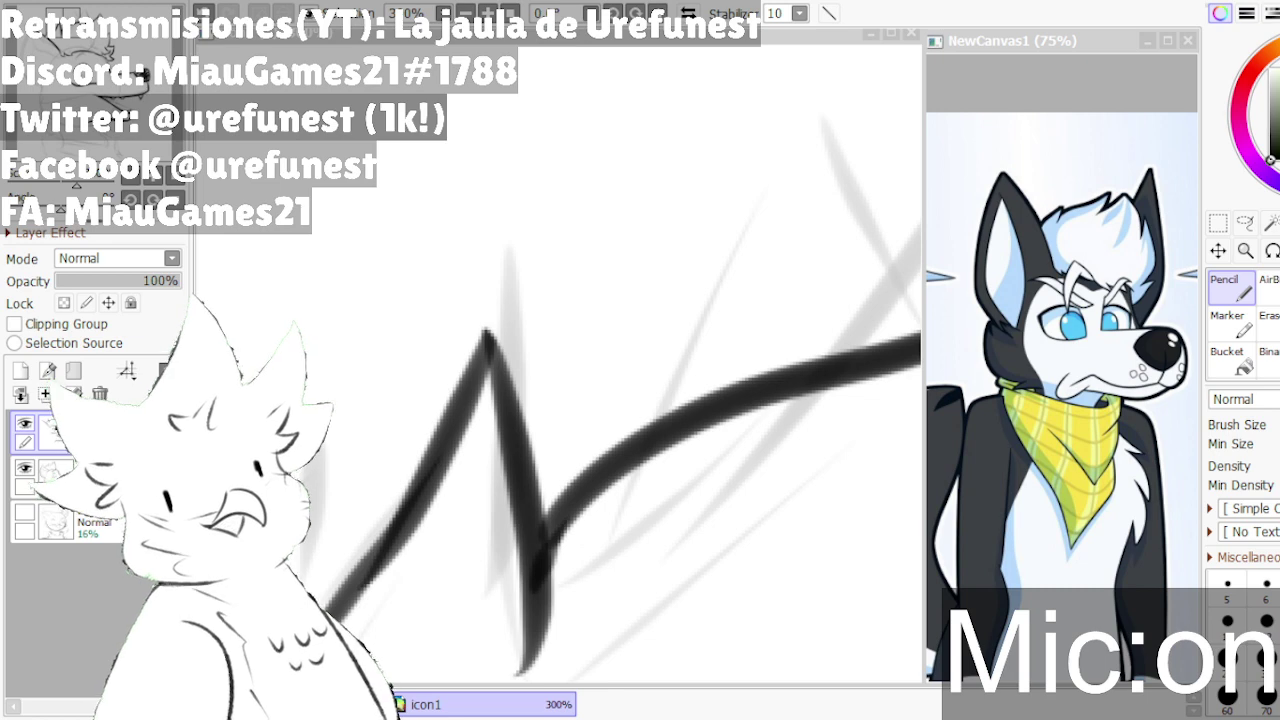
{"action": "left_click", "coordinate": [343, 566]}
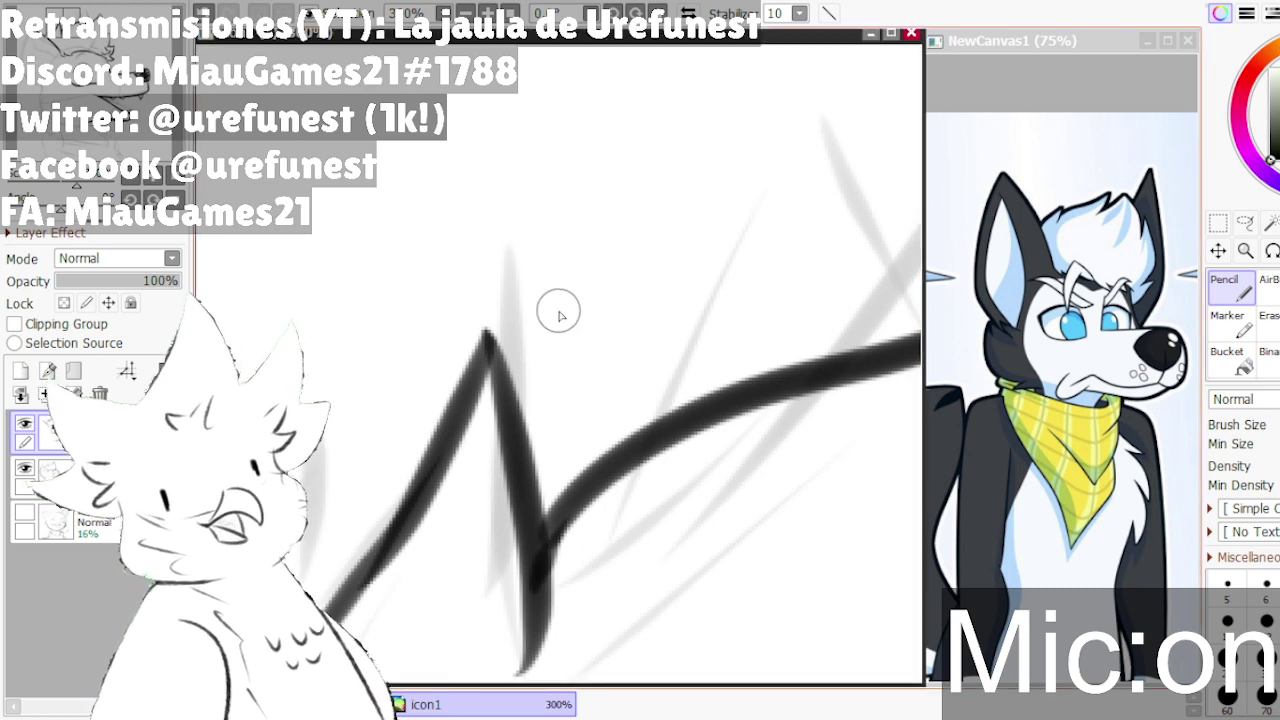
{"action": "scroll", "coordinate": [600, 270], "scroll_direction": "down", "scroll_amount": 4}
{"action": "scroll", "coordinate": [515, 380], "scroll_direction": "up", "scroll_amount": 4}
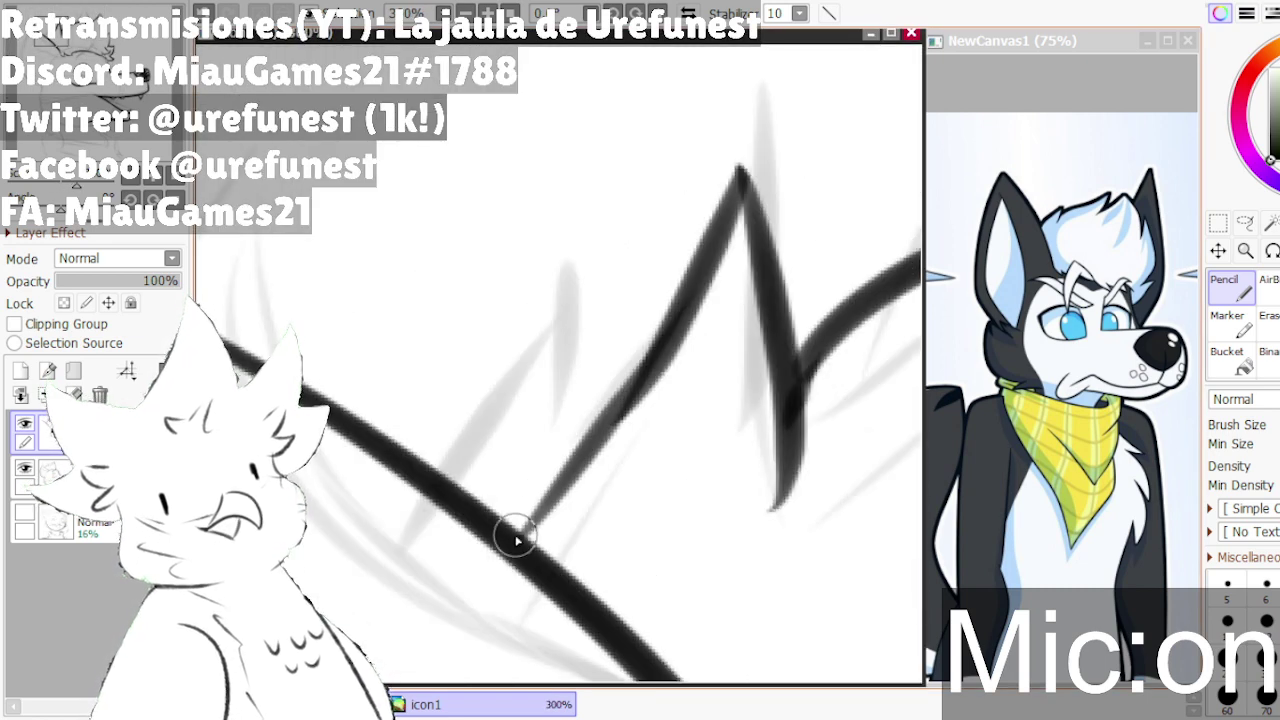
{"action": "mouse_move", "coordinate": [510, 568]}
{"action": "left_mouse_down"}
{"action": "mouse_move", "coordinate": [551, 517]}
{"action": "mouse_move", "coordinate": [510, 571]}
{"action": "mouse_move", "coordinate": [617, 419]}
{"action": "mouse_move", "coordinate": [519, 576]}
{"action": "mouse_move", "coordinate": [606, 420]}
{"action": "left_mouse_up"}
{"action": "left_click_drag", "start_coordinate": [540, 540], "coordinate": [642, 398]}
{"action": "left_click_drag", "start_coordinate": [584, 452], "coordinate": [663, 363]}
{"action": "scroll", "coordinate": [623, 380], "scroll_direction": "down", "scroll_amount": 5}
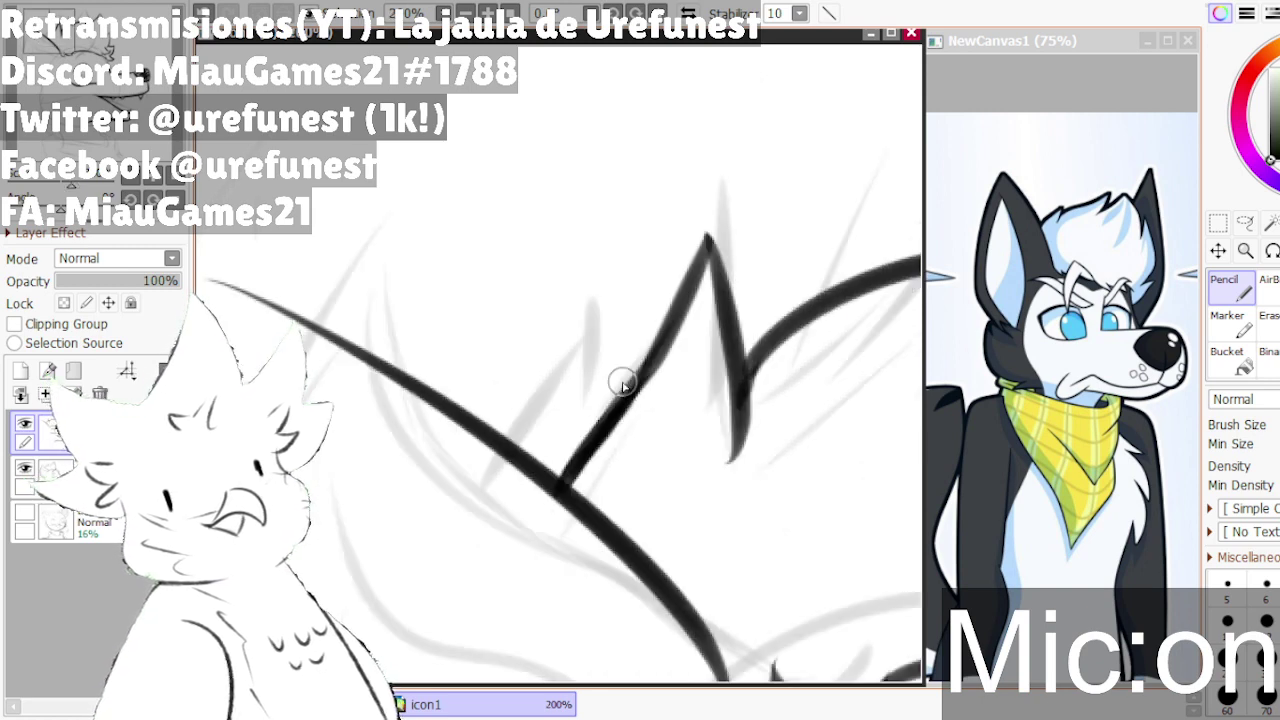
{"action": "scroll", "coordinate": [561, 318], "scroll_direction": "down", "scroll_amount": 2}
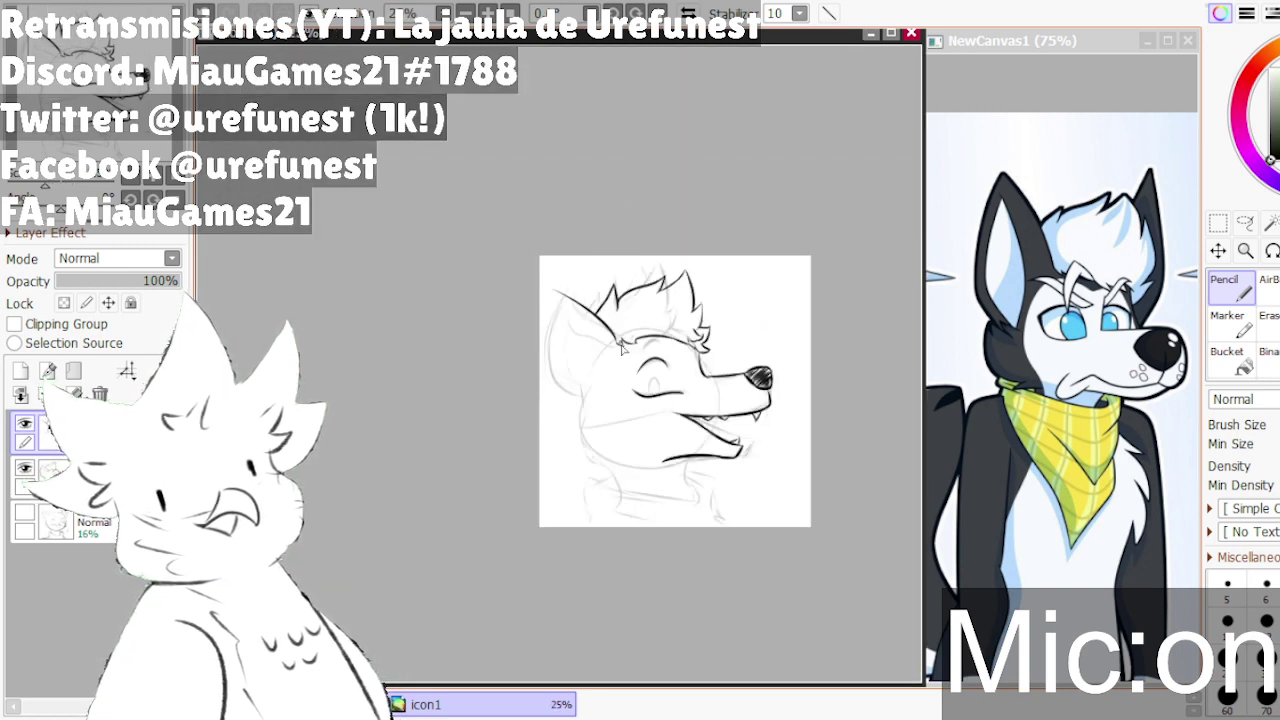
{"action": "scroll", "coordinate": [622, 346], "scroll_direction": "up", "scroll_amount": 1}
{"action": "scroll", "coordinate": [726, 416], "scroll_direction": "up", "scroll_amount": 1}
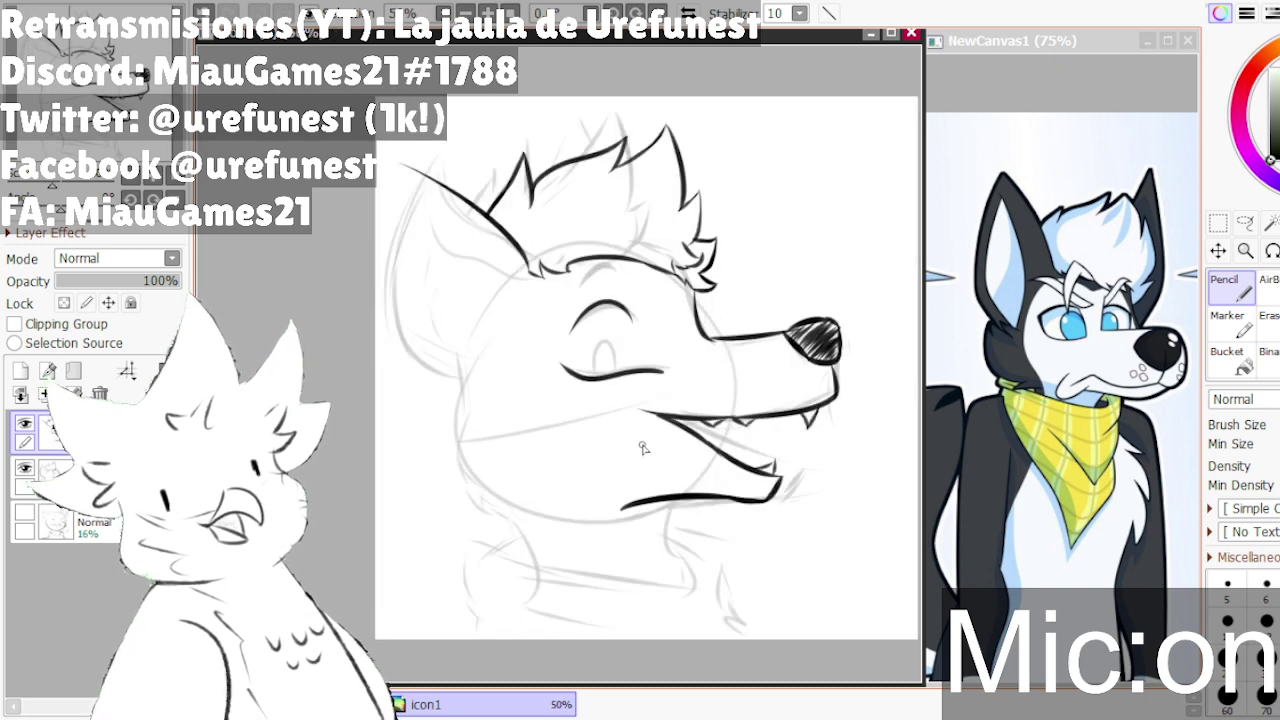
- Ink the front line of the neck, curving down from under the lower jaw
{"action": "scroll", "coordinate": [632, 402], "scroll_direction": "up", "scroll_amount": 1}
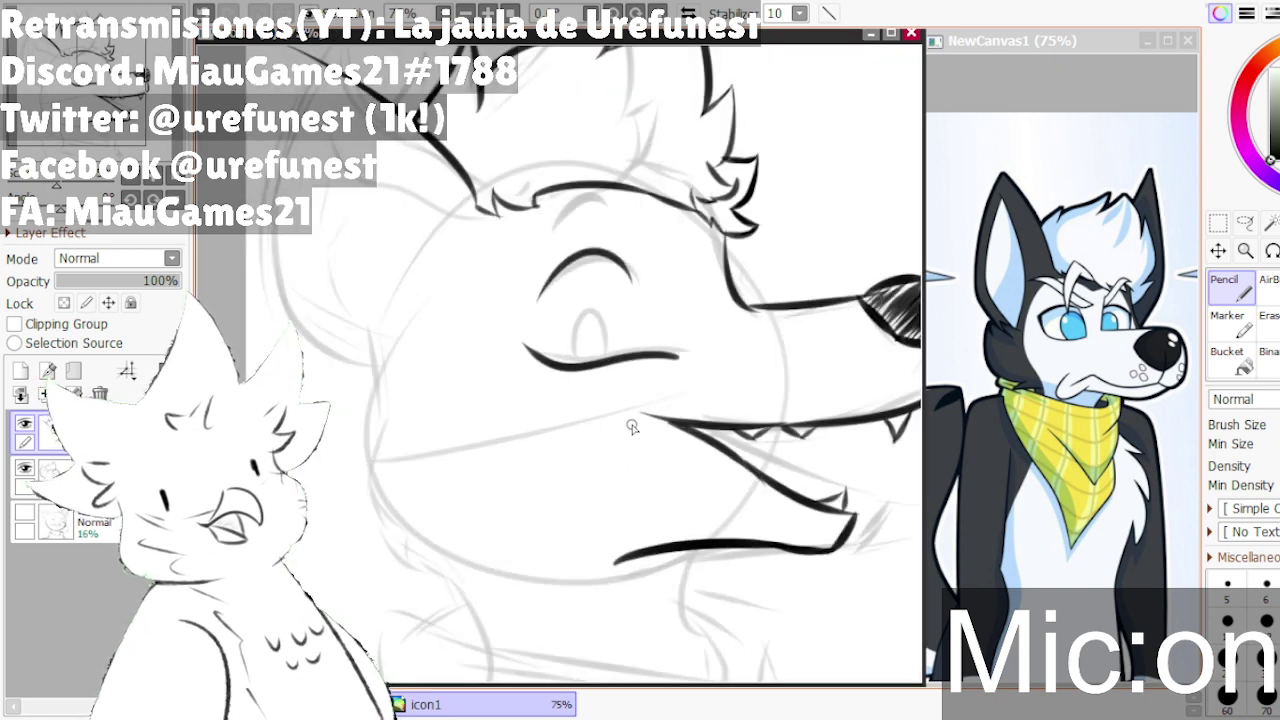
{"action": "scroll", "coordinate": [629, 198], "scroll_direction": "down", "scroll_amount": 1}
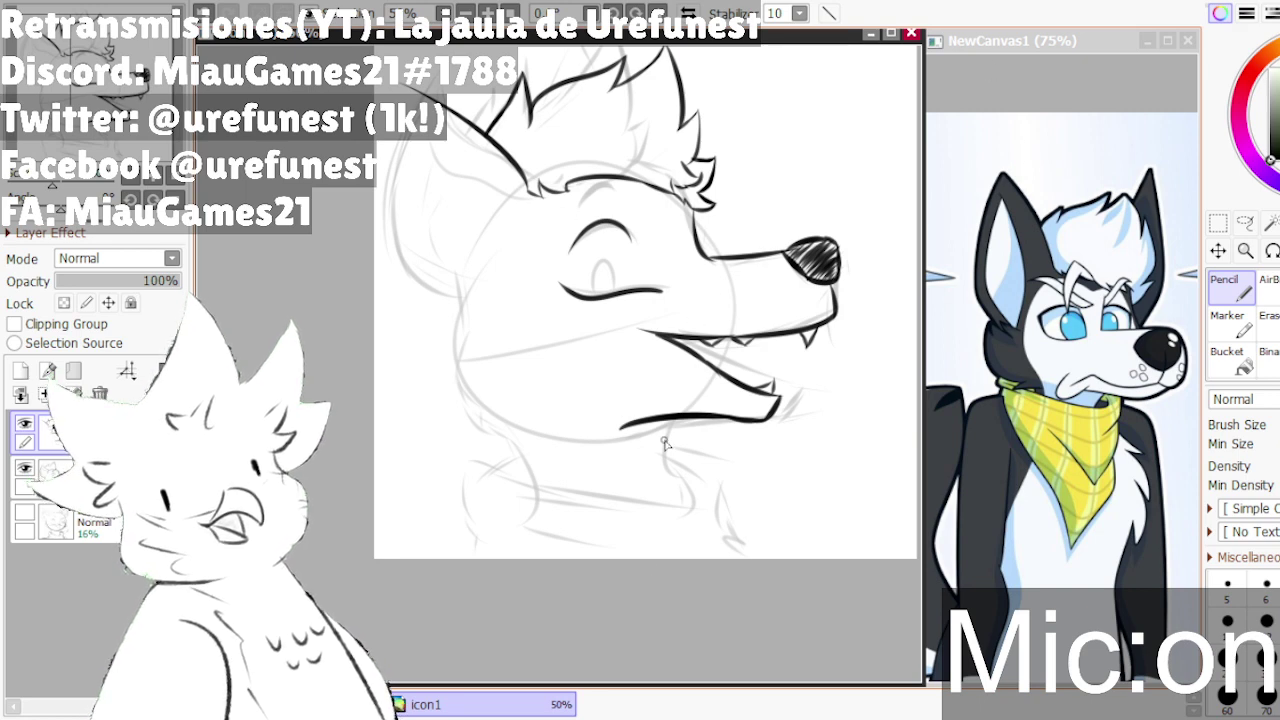
{"action": "scroll", "coordinate": [665, 443], "scroll_direction": "up", "scroll_amount": 1}
{"action": "left_click_drag", "start_coordinate": [668, 398], "coordinate": [655, 425]}
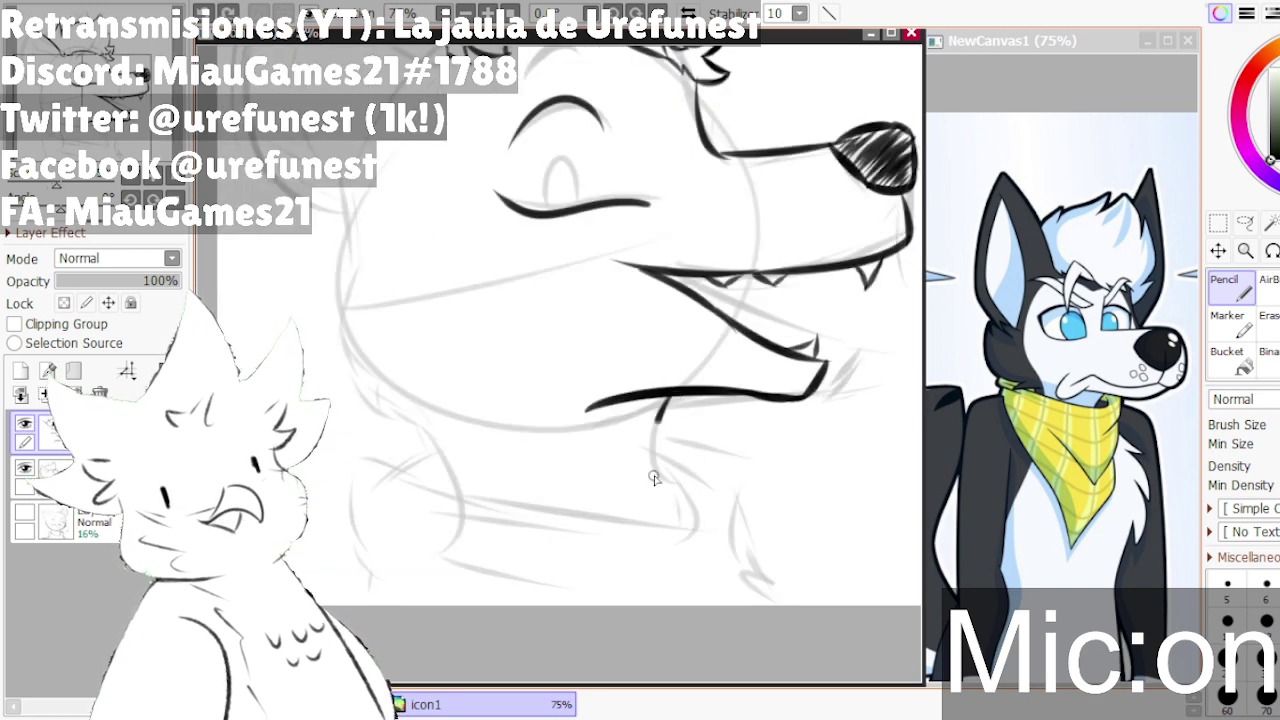
{"action": "left_click_drag", "start_coordinate": [654, 477], "coordinate": [688, 494]}
{"action": "scroll", "coordinate": [491, 490], "scroll_direction": "down", "scroll_amount": 1}
- Ink the rear line of the neck as a curve bowing backwards, redoing it until it fits the sketch
{"action": "scroll", "coordinate": [436, 443], "scroll_direction": "up", "scroll_amount": 1}
{"action": "left_click_drag", "start_coordinate": [428, 432], "coordinate": [465, 540]}
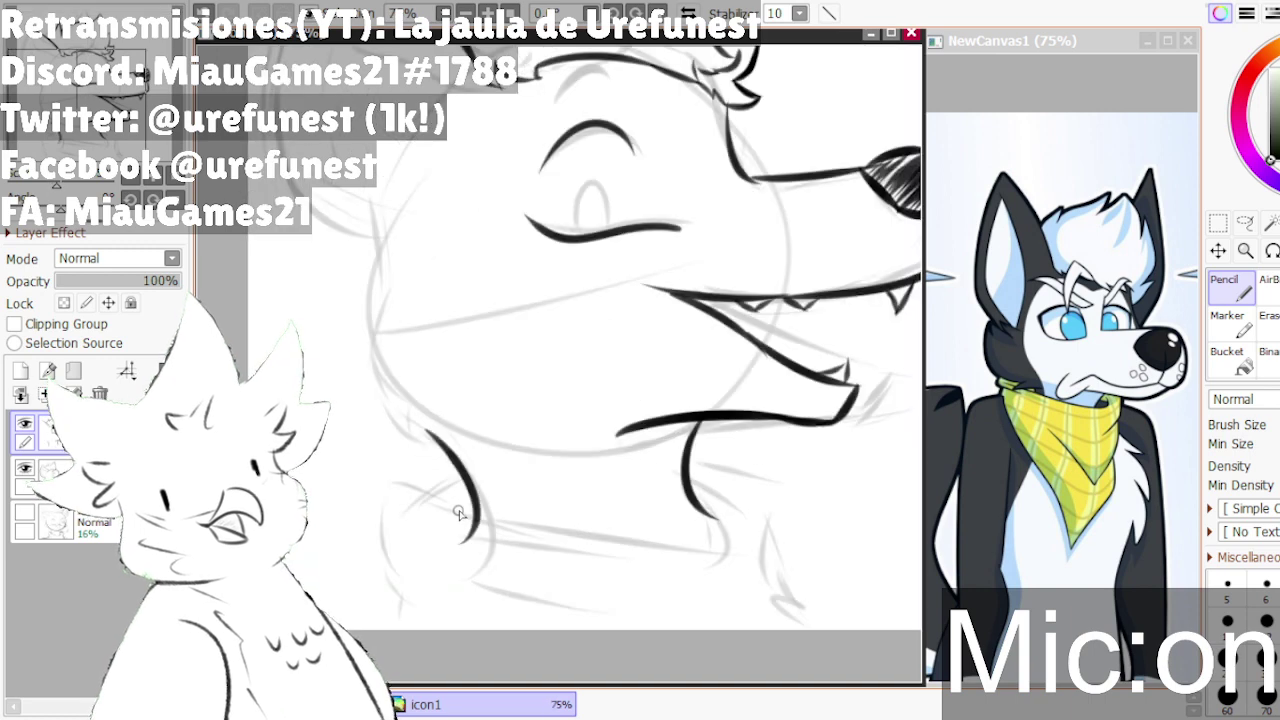
{"action": "key", "text": "ctrl+z"}
{"action": "left_click_drag", "start_coordinate": [432, 440], "coordinate": [466, 552]}
{"action": "key", "text": "ctrl+z"}
{"action": "left_click_drag", "start_coordinate": [438, 440], "coordinate": [466, 546]}
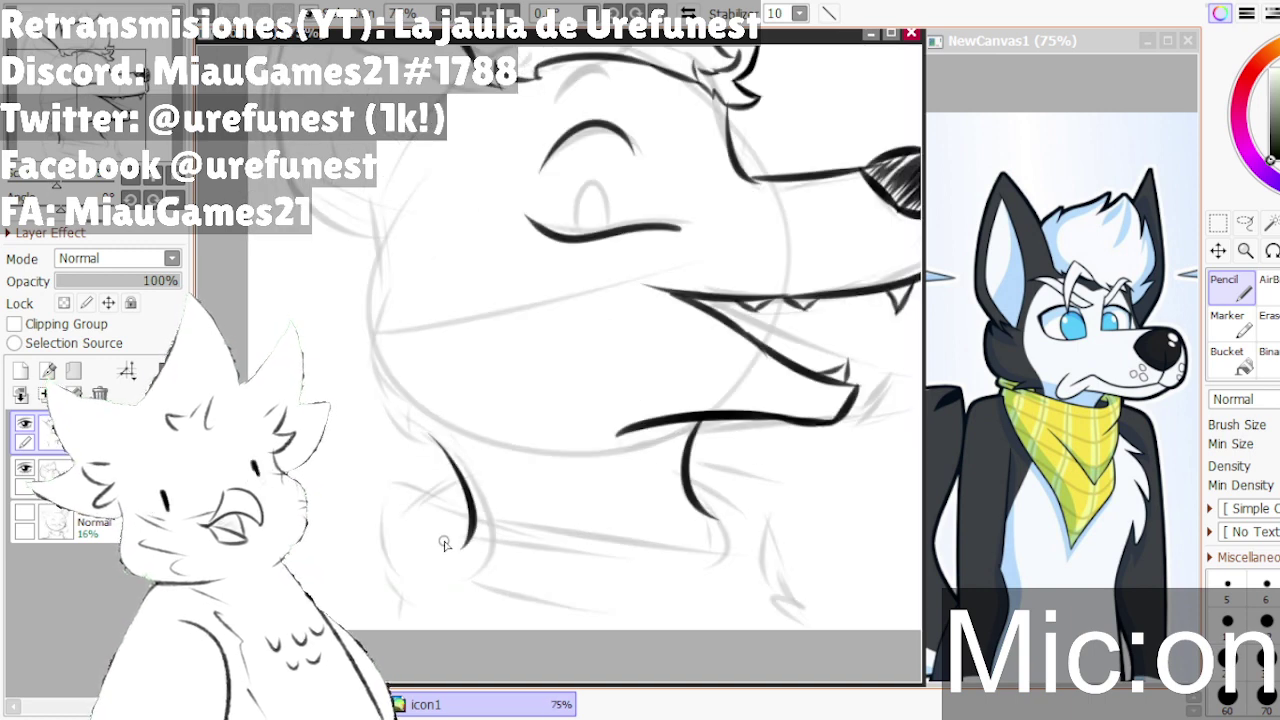
{"action": "scroll", "coordinate": [455, 510], "scroll_direction": "down", "scroll_amount": 2}
{"action": "scroll", "coordinate": [410, 392], "scroll_direction": "up", "scroll_amount": 1}
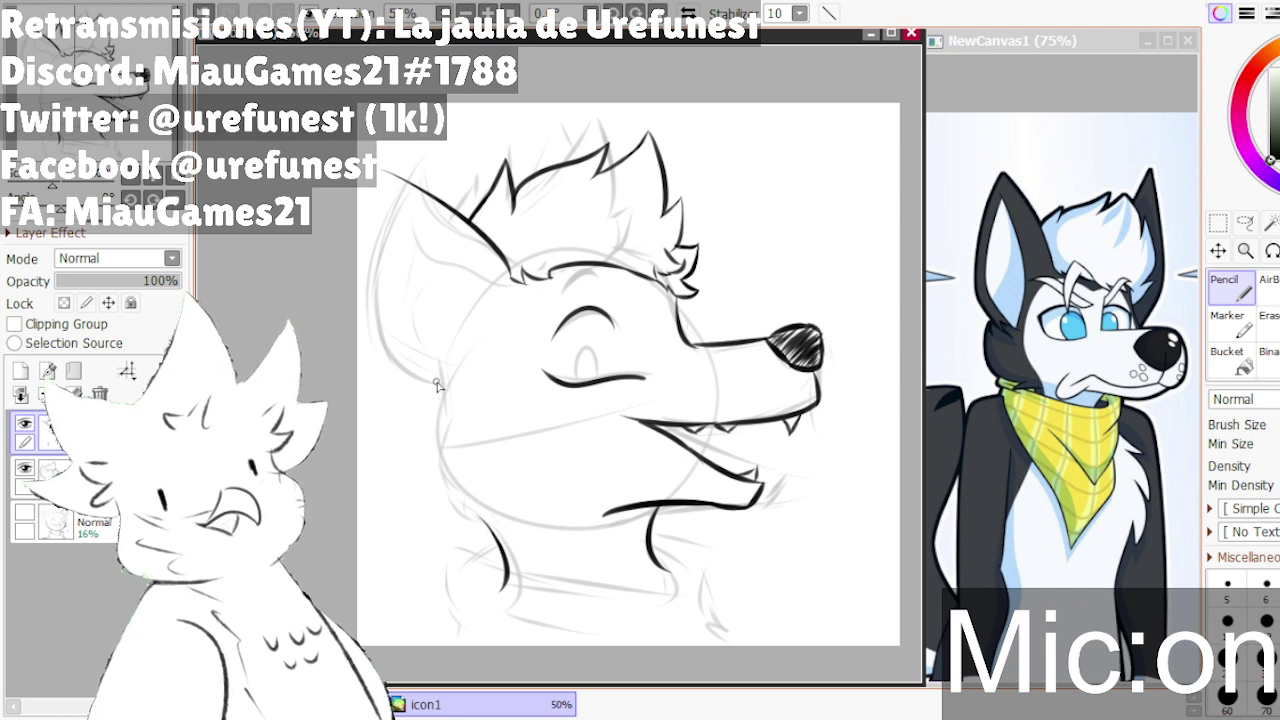
{"action": "scroll", "coordinate": [454, 415], "scroll_direction": "up", "scroll_amount": 1}
{"action": "left_click_drag", "start_coordinate": [460, 386], "coordinate": [398, 437]}
{"action": "key", "text": "ctrl+z"}
{"action": "mouse_move", "coordinate": [398, 437]}
{"action": "left_mouse_down"}
{"action": "mouse_move", "coordinate": [455, 450]}
{"action": "mouse_move", "coordinate": [384, 530]}
{"action": "left_mouse_up"}
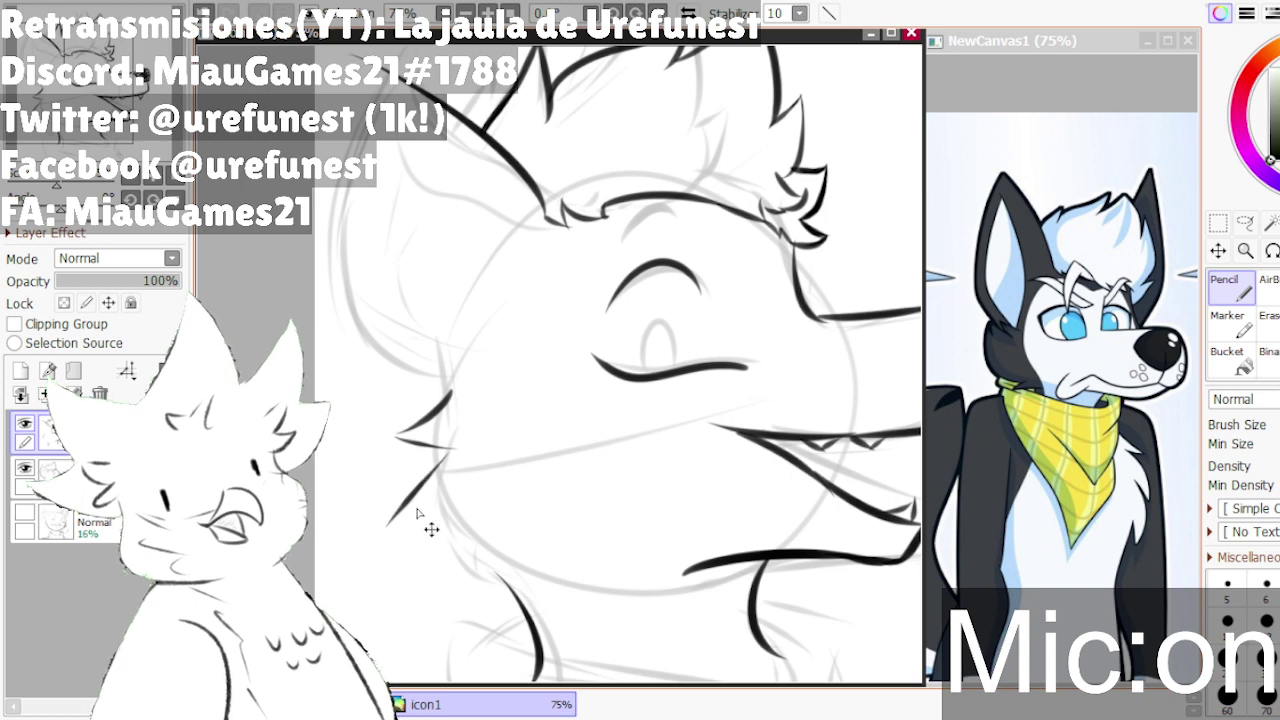
{"action": "key", "text": "ctrl+z"}
{"action": "key", "text": "ctrl+z"}
{"action": "key", "text": "ctrl+z"}
- Ink two large pointed tufts of cheek fur behind the face, below the ear
{"action": "mouse_move", "coordinate": [447, 384]}
{"action": "left_mouse_down"}
{"action": "mouse_move", "coordinate": [392, 460]}
{"action": "mouse_move", "coordinate": [443, 451]}
{"action": "mouse_move", "coordinate": [385, 524]}
{"action": "left_mouse_up"}
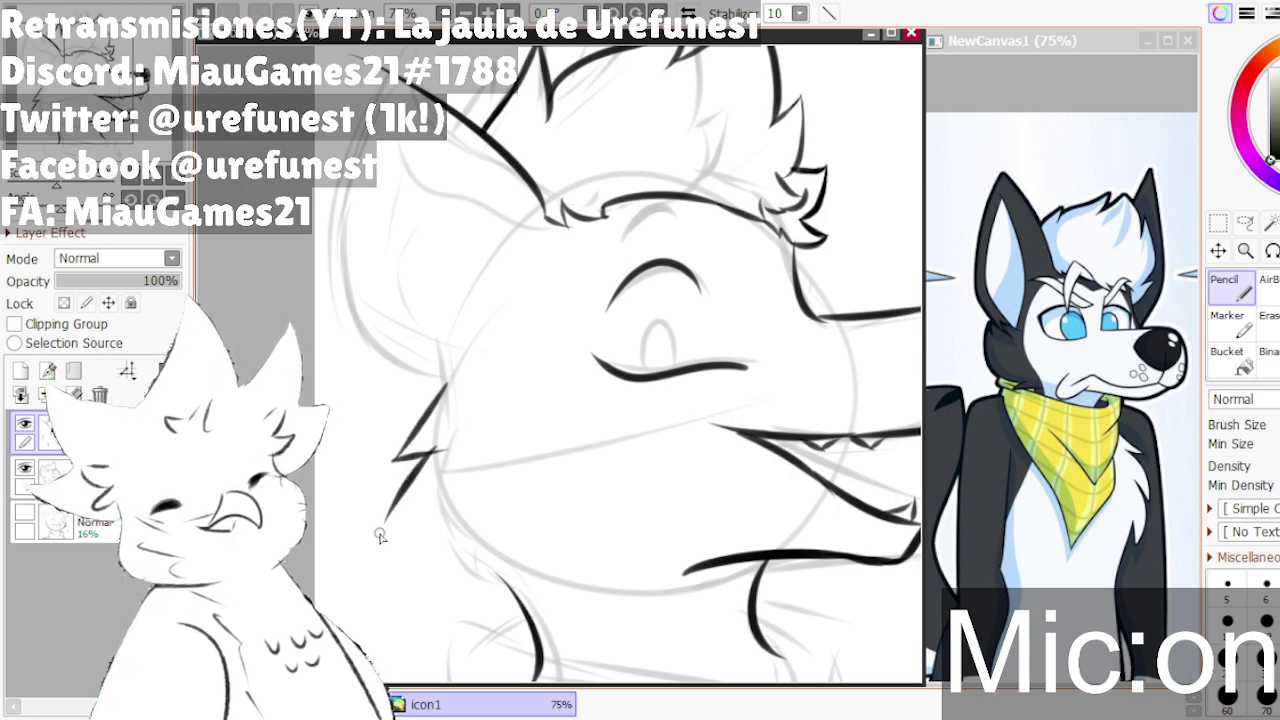
{"action": "key", "text": "ctrl+z"}
{"action": "mouse_move", "coordinate": [453, 446]}
{"action": "left_mouse_down"}
{"action": "mouse_move", "coordinate": [383, 492]}
{"action": "mouse_move", "coordinate": [461, 496]}
{"action": "mouse_move", "coordinate": [389, 494]}
{"action": "mouse_move", "coordinate": [476, 528]}
{"action": "mouse_move", "coordinate": [483, 566]}
{"action": "left_mouse_up"}
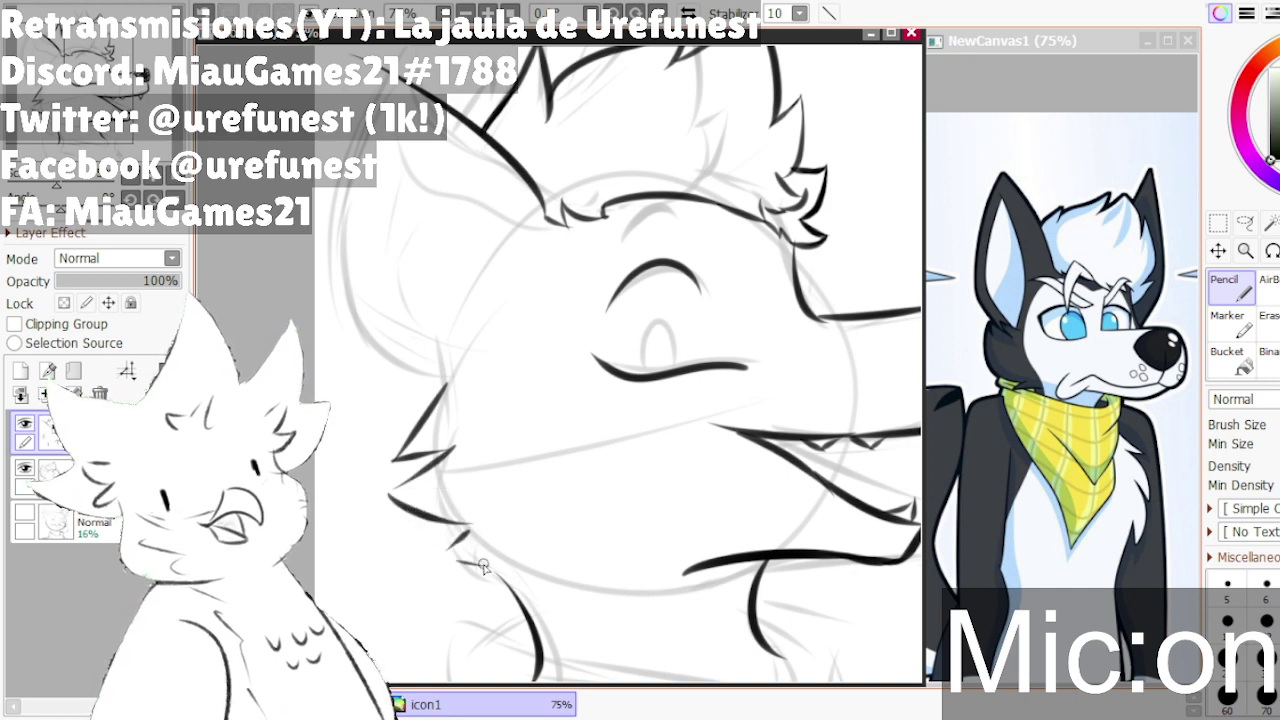
{"action": "key", "text": "ctrl+z"}
{"action": "key", "text": "ctrl+z"}
- Ink the small stepped tufts under the large cheek fur, leading down to the rear neck line
{"action": "scroll", "coordinate": [449, 535], "scroll_direction": "up", "scroll_amount": 1}
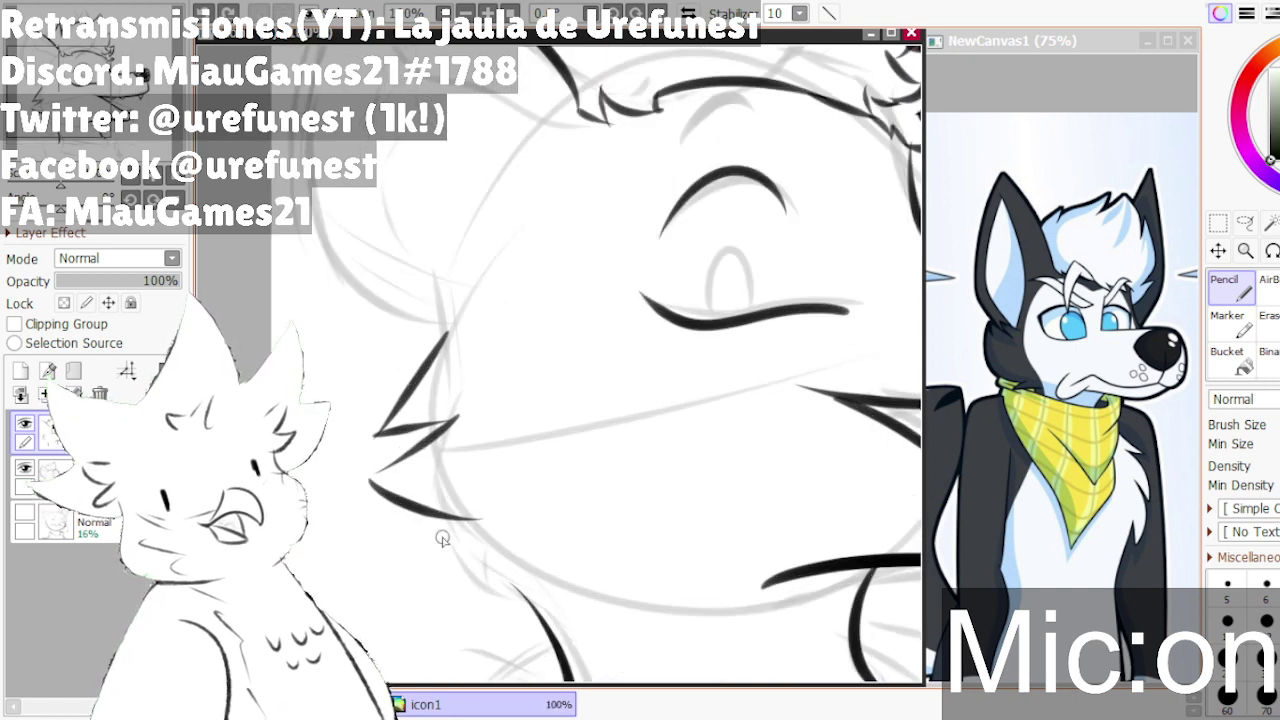
{"action": "mouse_move", "coordinate": [423, 537]}
{"action": "left_mouse_down"}
{"action": "mouse_move", "coordinate": [467, 531]}
{"action": "mouse_move", "coordinate": [480, 517]}
{"action": "mouse_move", "coordinate": [408, 528]}
{"action": "mouse_move", "coordinate": [497, 548]}
{"action": "left_mouse_up"}
{"action": "key", "text": "ctrl+z"}
{"action": "scroll", "coordinate": [490, 545], "scroll_direction": "down", "scroll_amount": 1}
- Join the second cheek tuft's upper edge to its tip and clean up the corners of the large cheek tufts
{"action": "scroll", "coordinate": [400, 470], "scroll_direction": "up", "scroll_amount": 2}
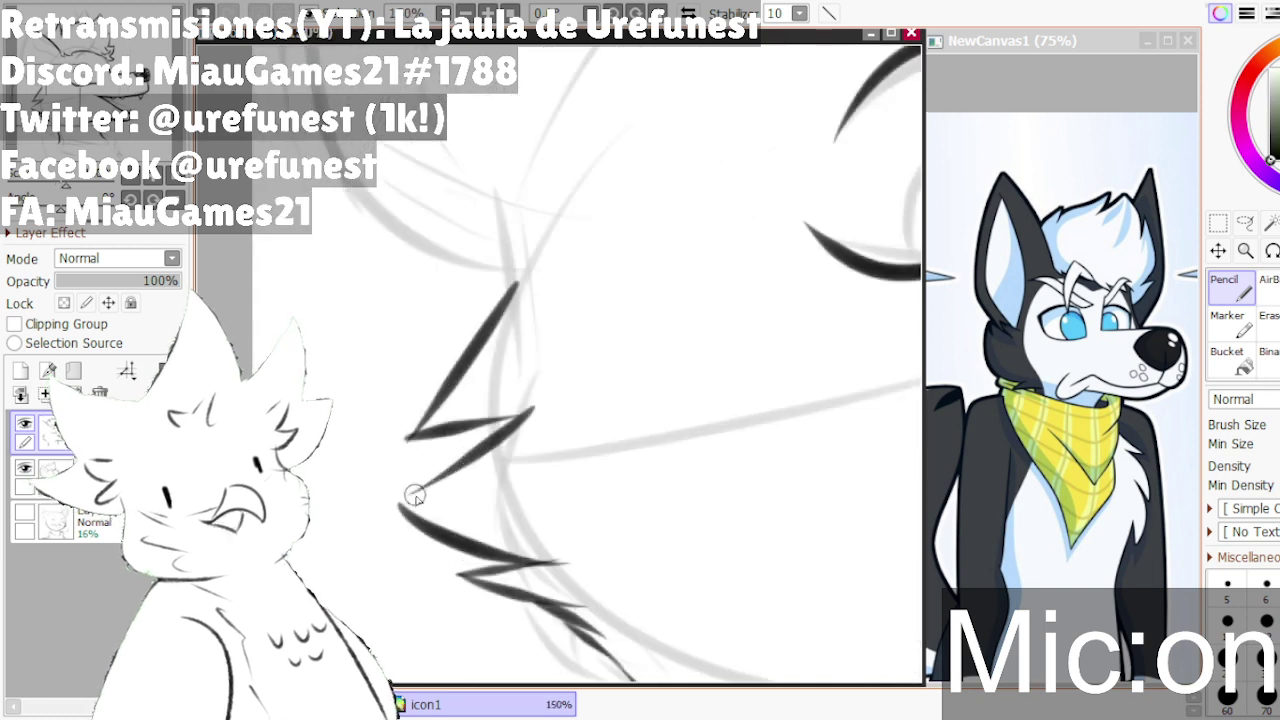
{"action": "left_click_drag", "start_coordinate": [398, 506], "coordinate": [474, 464]}
{"action": "key", "text": "ctrl+z"}
{"action": "left_click_drag", "start_coordinate": [398, 504], "coordinate": [465, 464]}
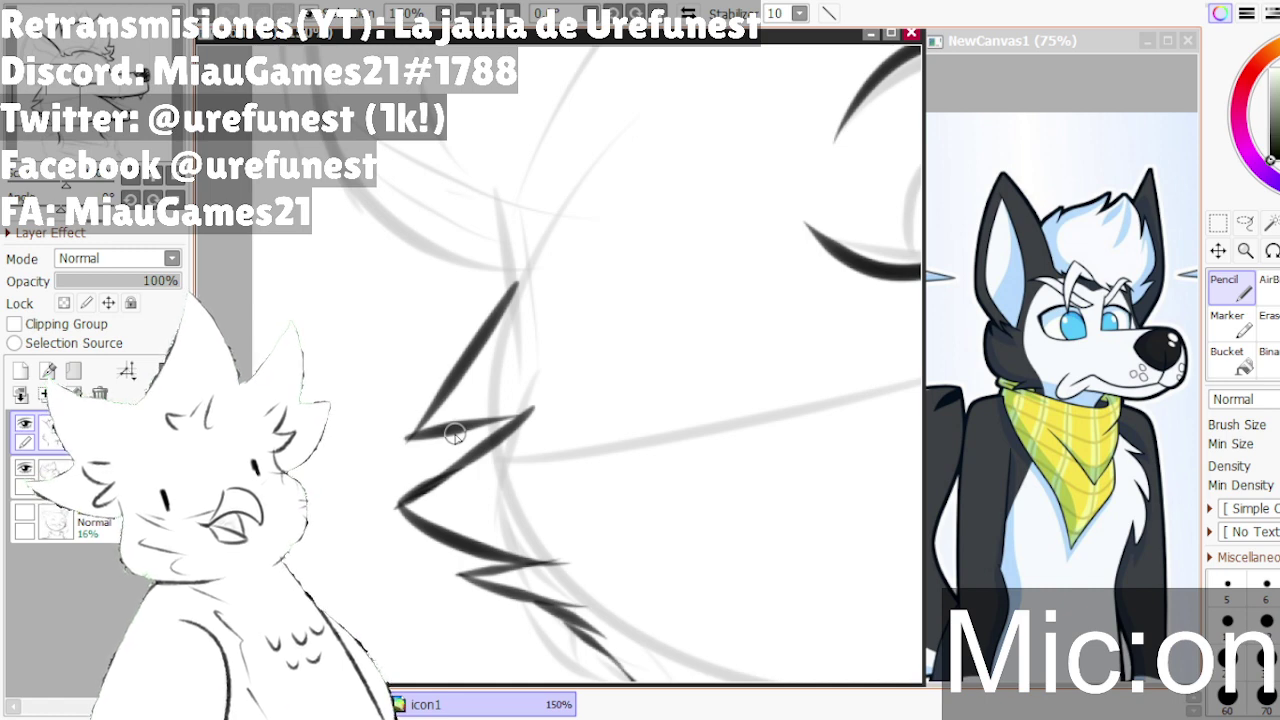
{"action": "scroll", "coordinate": [540, 376], "scroll_direction": "down", "scroll_amount": 2}
{"action": "scroll", "coordinate": [495, 408], "scroll_direction": "up", "scroll_amount": 4}
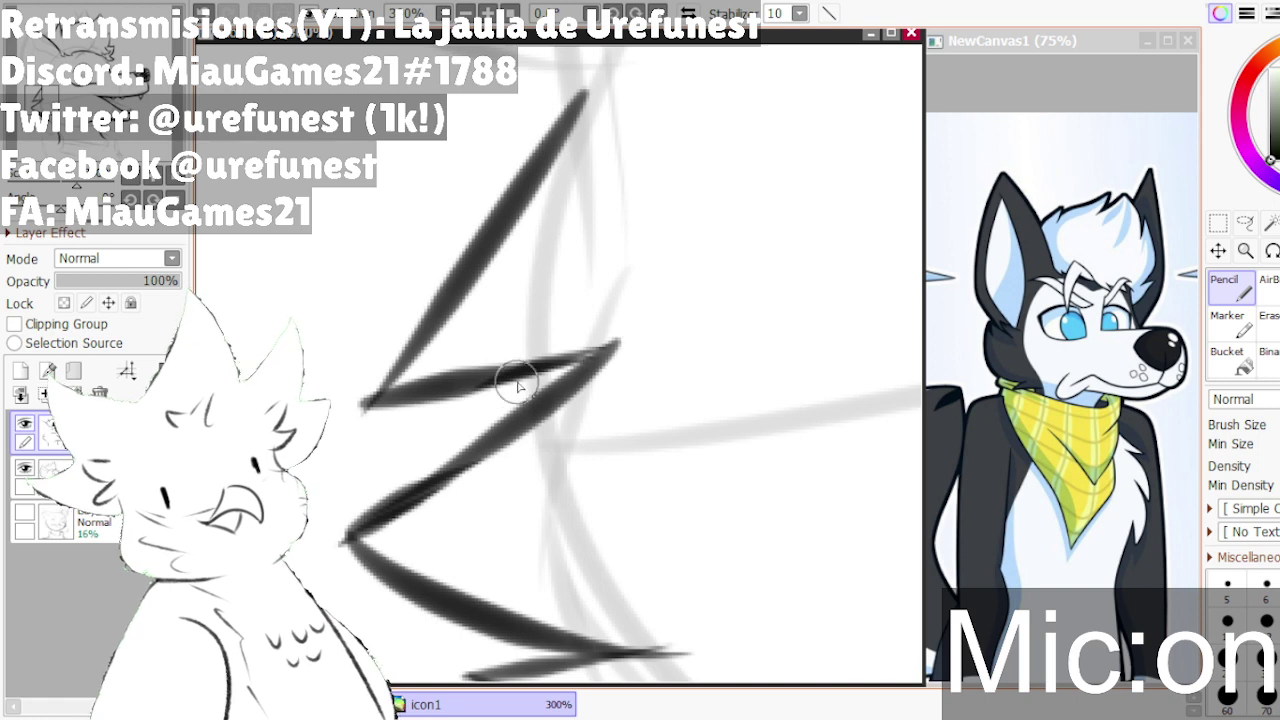
{"action": "scroll", "coordinate": [385, 360], "scroll_direction": "down", "scroll_amount": 1}
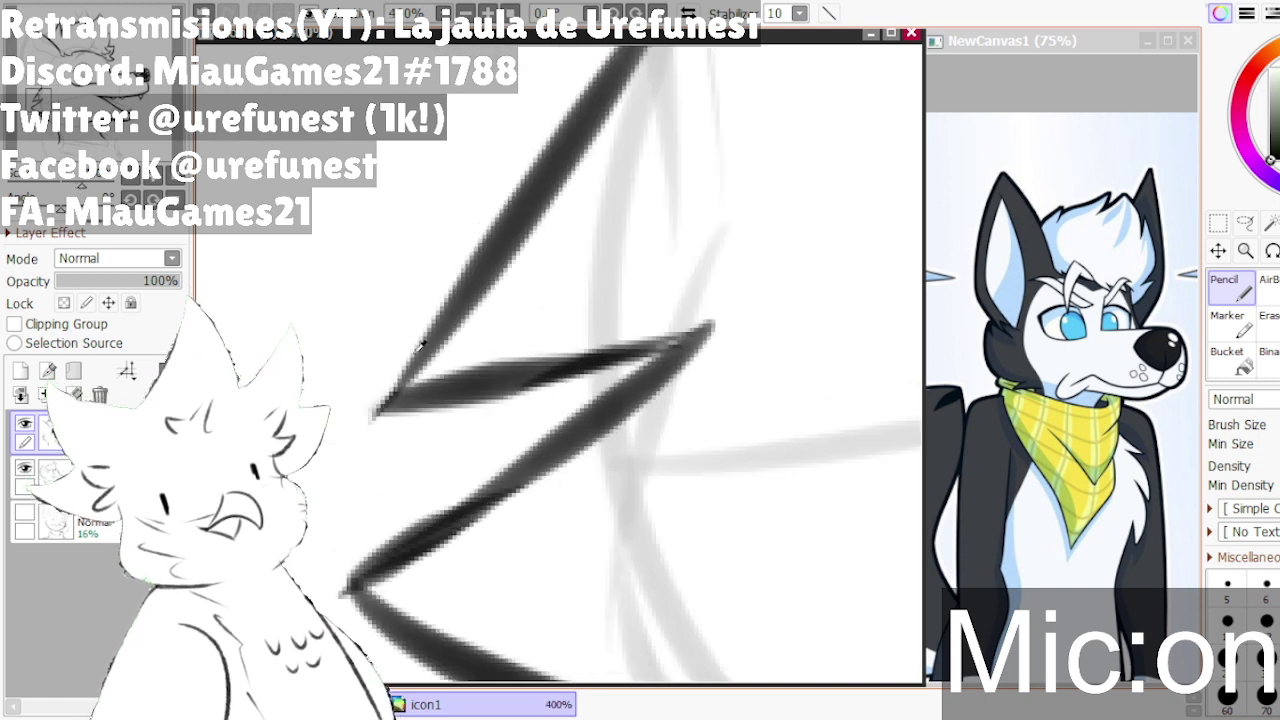
{"action": "scroll", "coordinate": [405, 400], "scroll_direction": "down", "scroll_amount": 1}
{"action": "scroll", "coordinate": [403, 421], "scroll_direction": "down", "scroll_amount": 2}
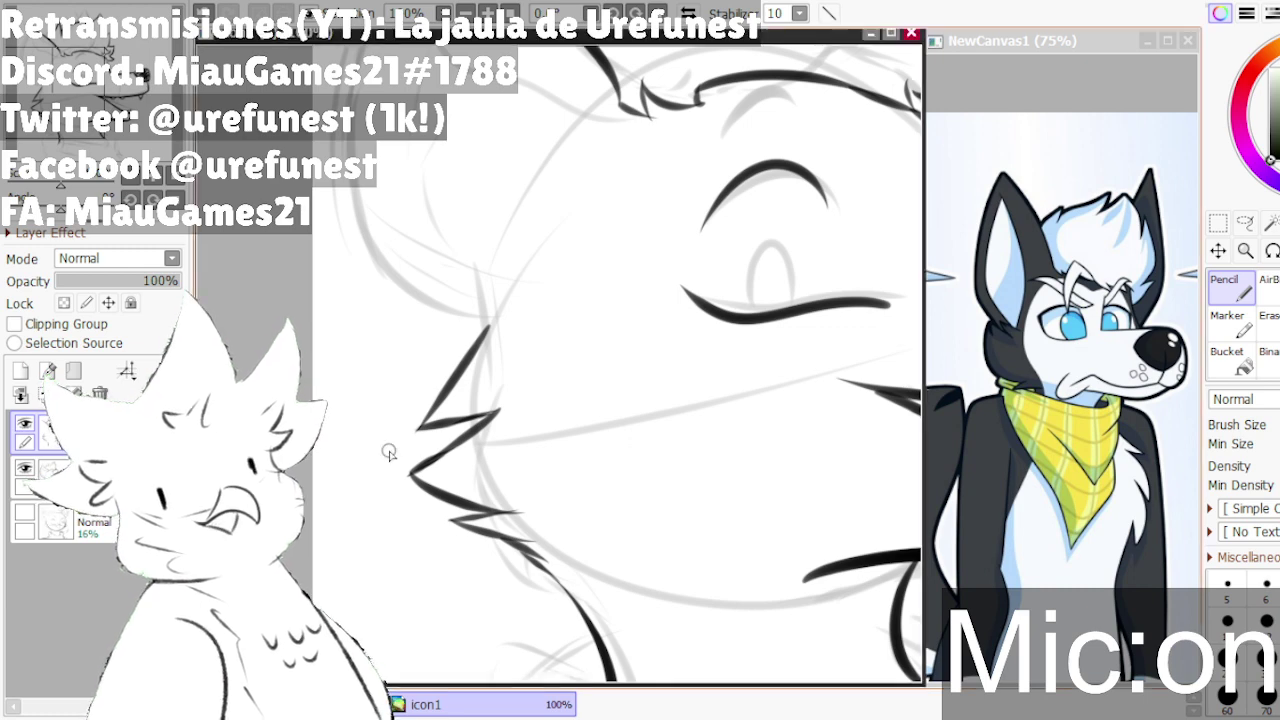
- Ink the ear's rear edge as one long curve from its tip down to the cheek fur, redoing it until it fits
{"action": "scroll", "coordinate": [406, 314], "scroll_direction": "down", "scroll_amount": 1}
{"action": "scroll", "coordinate": [378, 338], "scroll_direction": "down", "scroll_amount": 2}
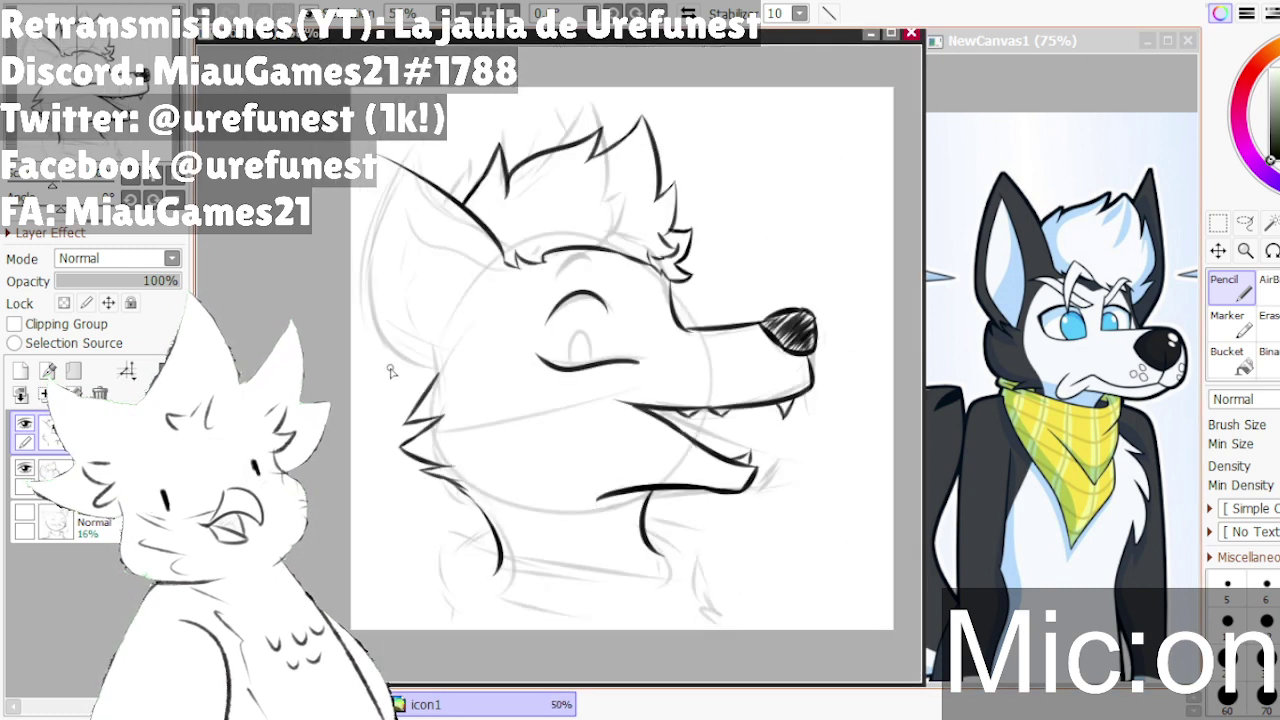
{"action": "scroll", "coordinate": [363, 272], "scroll_direction": "up", "scroll_amount": 2}
{"action": "left_click_drag", "start_coordinate": [397, 249], "coordinate": [405, 338]}
{"action": "left_click_drag", "start_coordinate": [434, 436], "coordinate": [481, 499]}
{"action": "key", "text": "ctrl+z"}
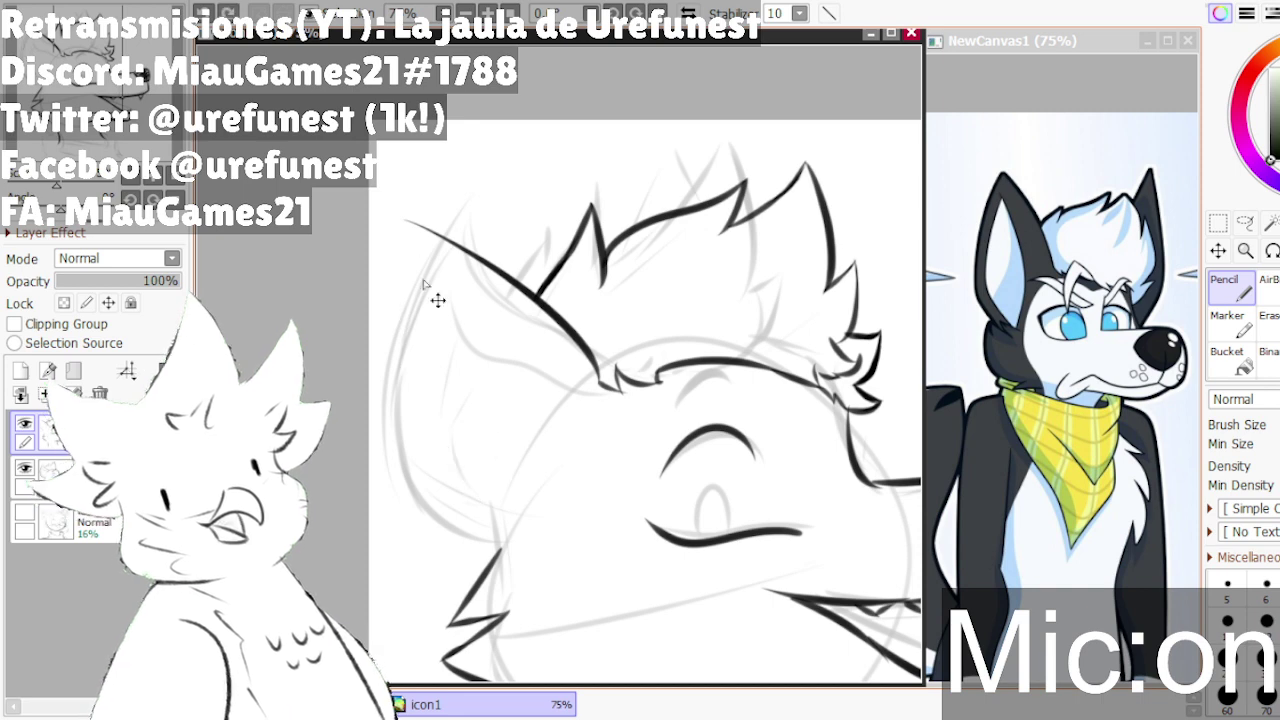
{"action": "mouse_move", "coordinate": [404, 216]}
{"action": "left_mouse_down"}
{"action": "mouse_move", "coordinate": [389, 314]}
{"action": "mouse_move", "coordinate": [494, 554]}
{"action": "left_mouse_up"}
{"action": "key", "text": "ctrl+z"}
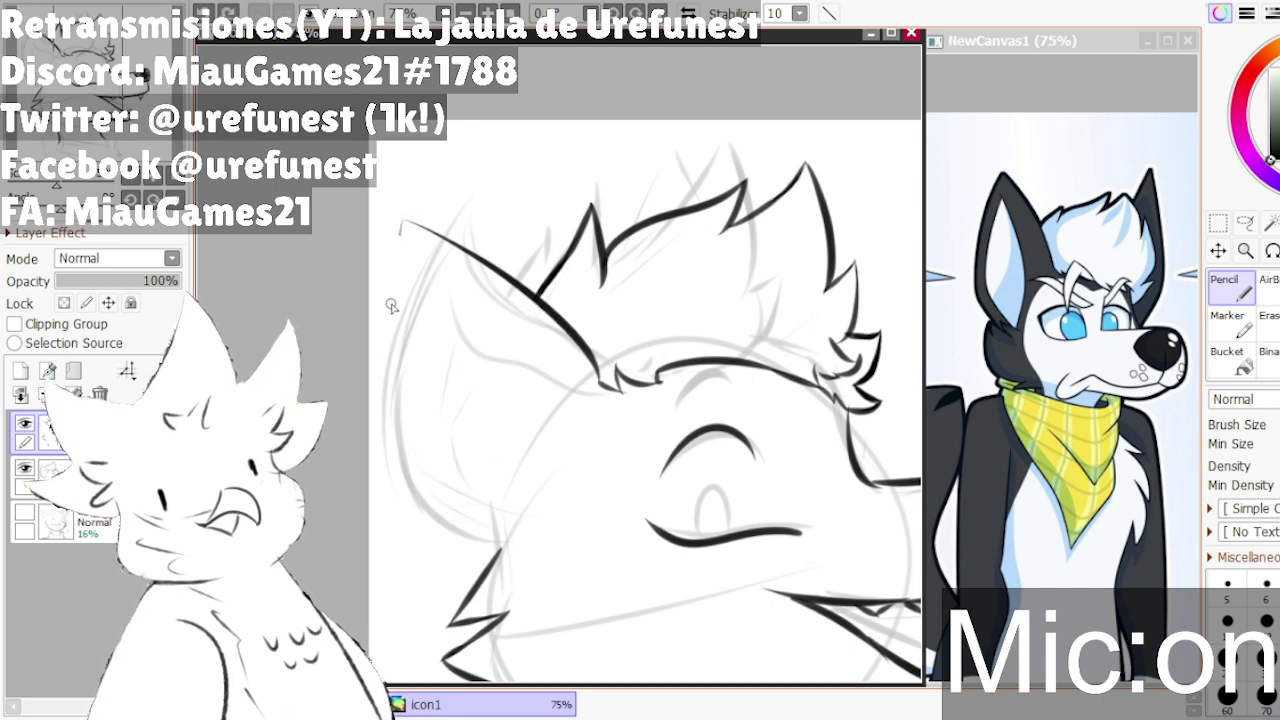
{"action": "mouse_move", "coordinate": [398, 236]}
{"action": "left_mouse_down"}
{"action": "mouse_move", "coordinate": [391, 305]}
{"action": "mouse_move", "coordinate": [490, 590]}
{"action": "left_mouse_up"}
{"action": "key", "text": "ctrl+z"}
{"action": "mouse_move", "coordinate": [404, 216]}
{"action": "left_mouse_down"}
{"action": "mouse_move", "coordinate": [490, 530]}
{"action": "mouse_move", "coordinate": [512, 536]}
{"action": "left_mouse_up"}
- Join the lower end of the ear's rear edge cleanly to the top of the cheek fur
{"action": "scroll", "coordinate": [442, 318], "scroll_direction": "up", "scroll_amount": 1}
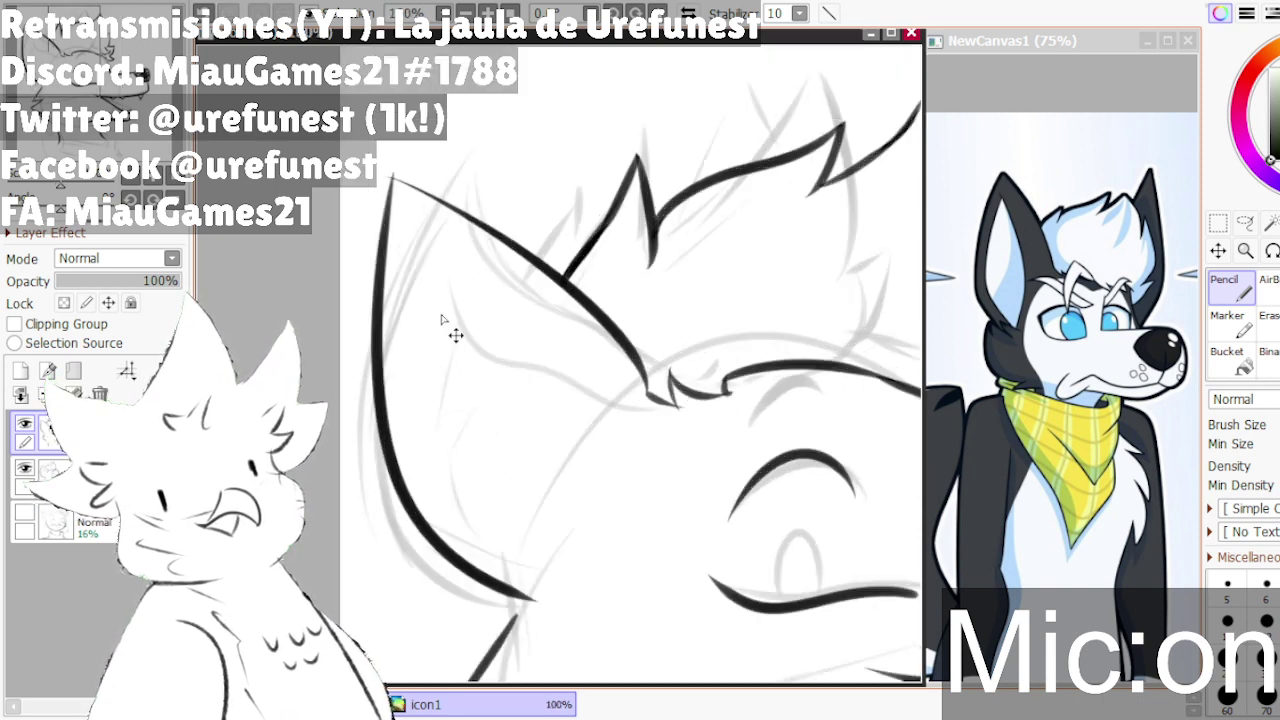
{"action": "scroll", "coordinate": [412, 222], "scroll_direction": "down", "scroll_amount": 2}
{"action": "scroll", "coordinate": [457, 404], "scroll_direction": "up", "scroll_amount": 4}
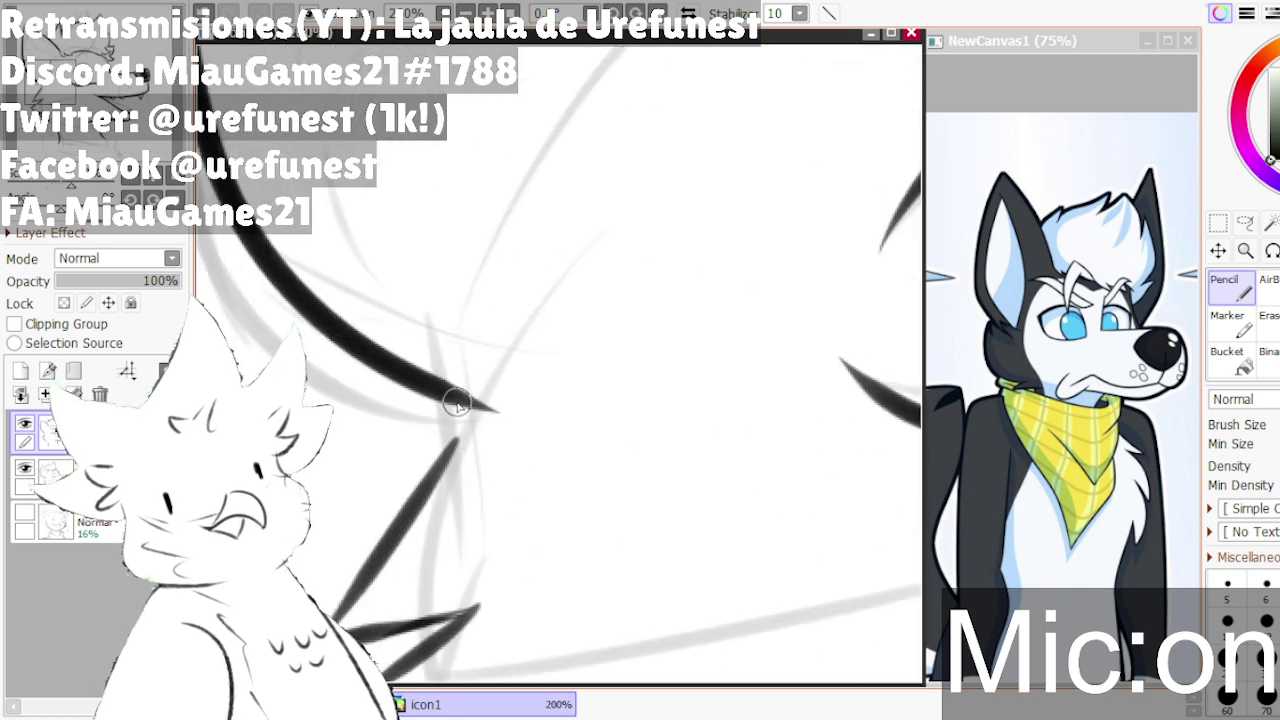
{"action": "scroll", "coordinate": [462, 440], "scroll_direction": "down", "scroll_amount": 4}
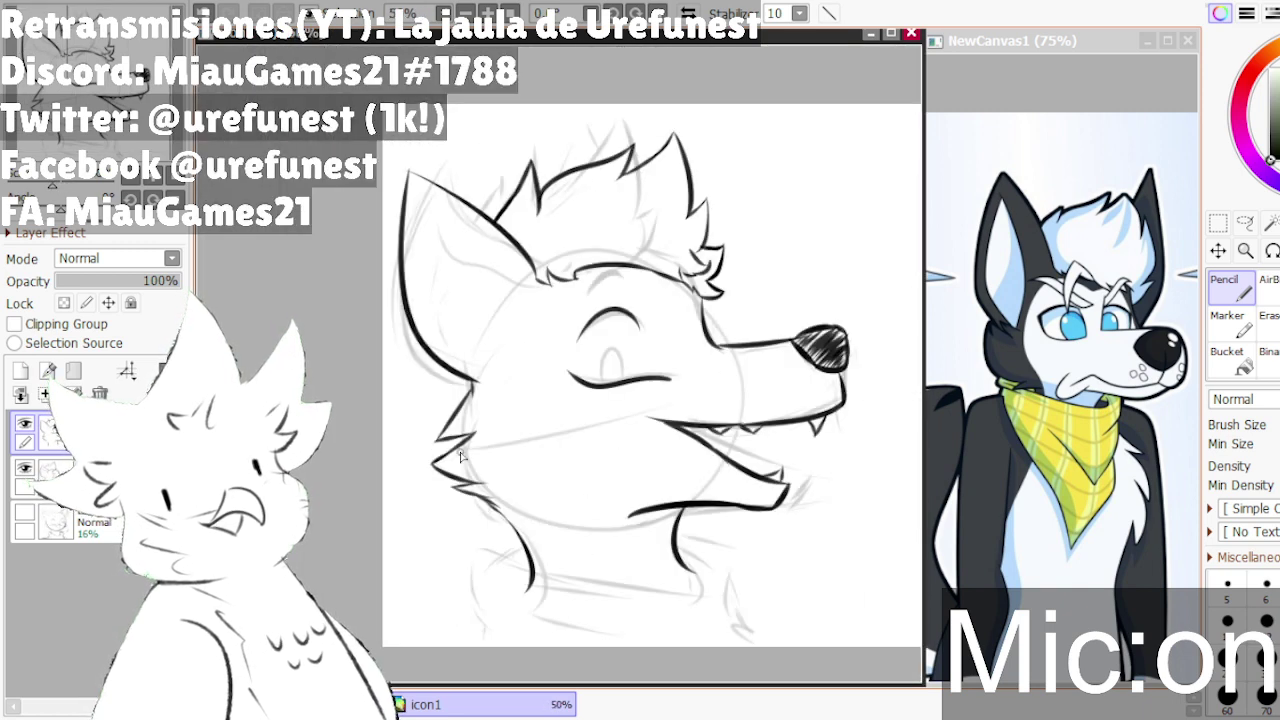
{"action": "scroll", "coordinate": [461, 456], "scroll_direction": "down", "scroll_amount": 1}
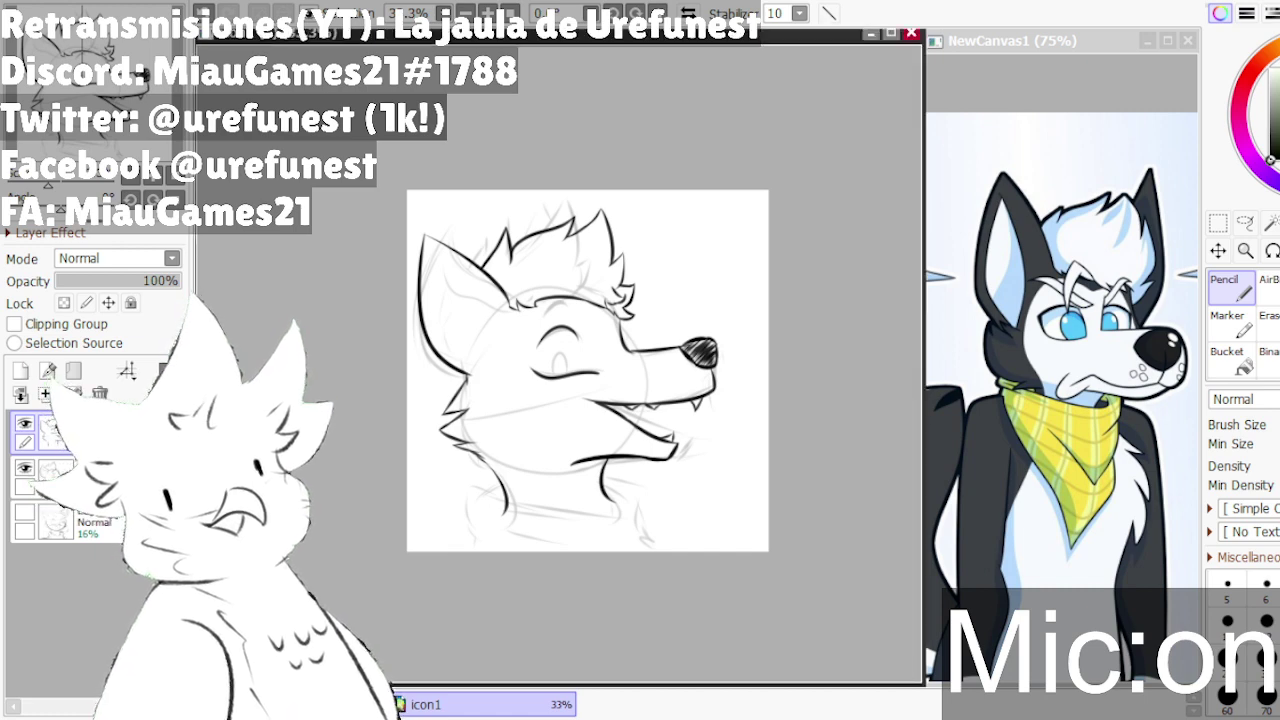
- Ink a long curve across the base of the neck and a short fold stroke at its rear end
{"action": "scroll", "coordinate": [534, 493], "scroll_direction": "up", "scroll_amount": 3}
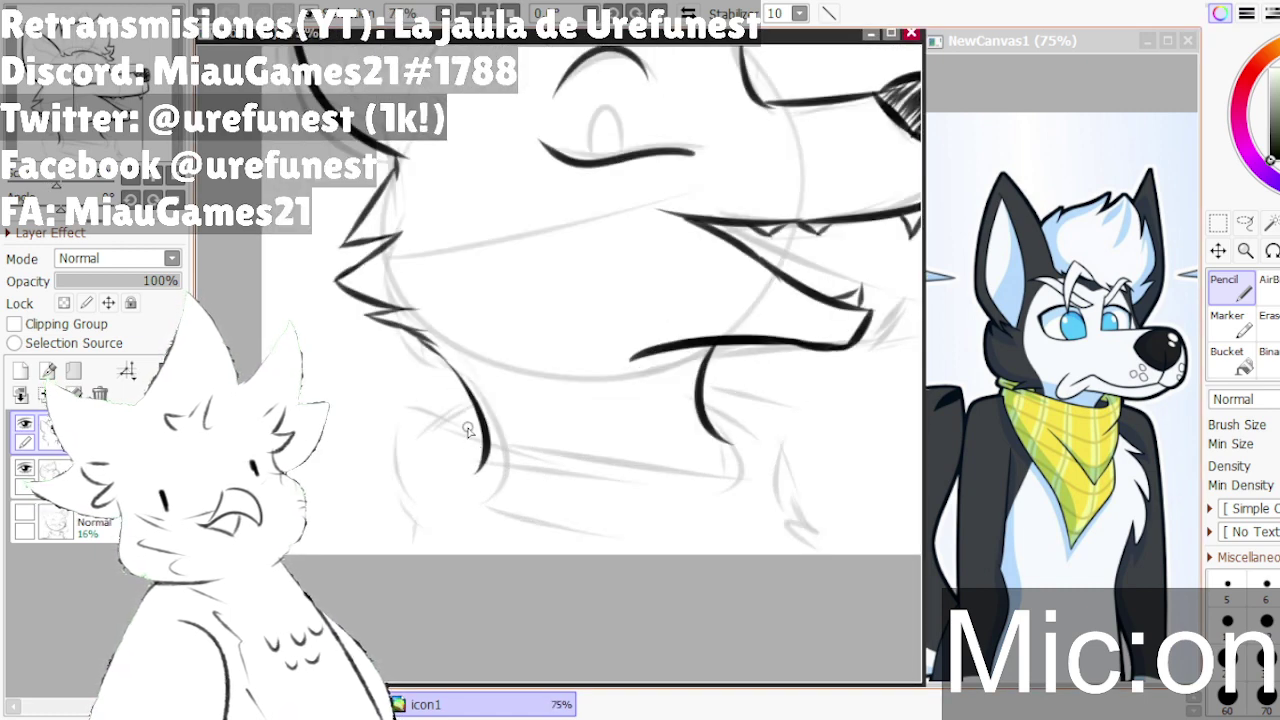
{"action": "left_click_drag", "start_coordinate": [450, 424], "coordinate": [722, 484]}
{"action": "key", "text": "ctrl+z"}
{"action": "mouse_move", "coordinate": [405, 405]}
{"action": "left_mouse_down"}
{"action": "mouse_move", "coordinate": [574, 469]}
{"action": "mouse_move", "coordinate": [714, 471]}
{"action": "left_mouse_up"}
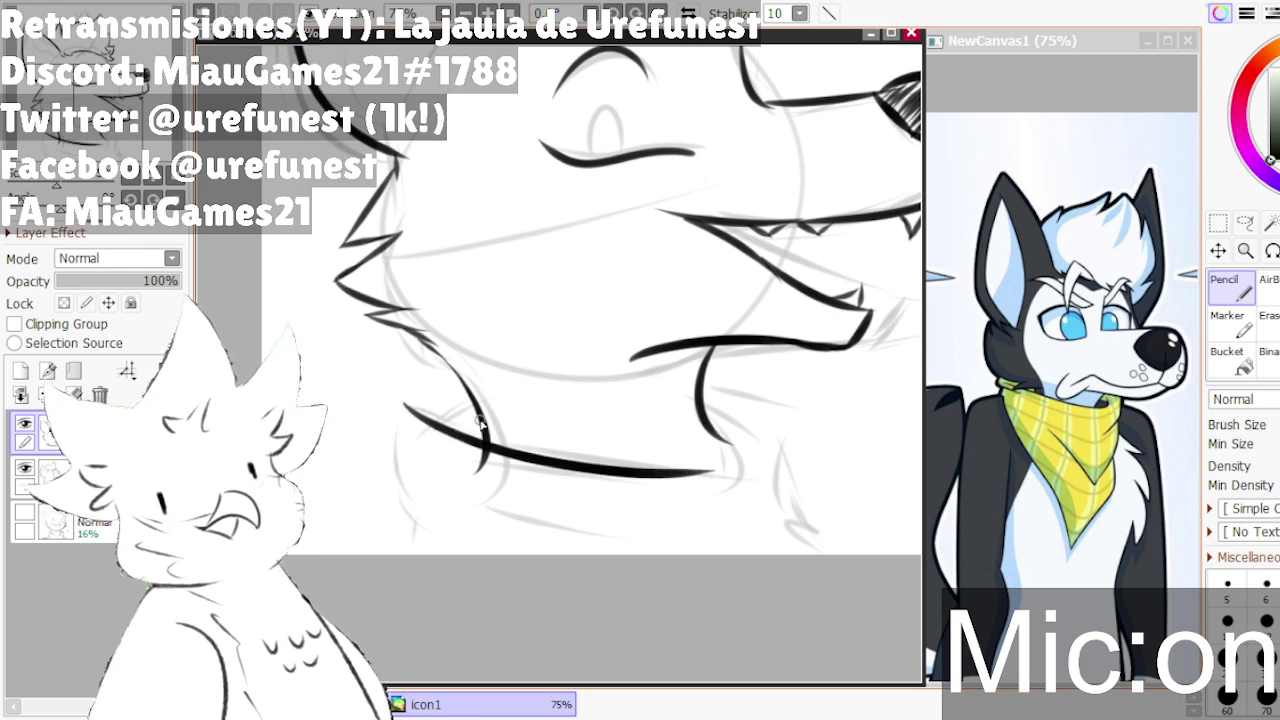
{"action": "mouse_move", "coordinate": [438, 418]}
{"action": "left_mouse_down"}
{"action": "mouse_move", "coordinate": [494, 418]}
{"action": "mouse_move", "coordinate": [476, 429]}
{"action": "left_mouse_up"}
{"action": "key", "text": "ctrl+z"}
{"action": "key", "text": "ctrl+z"}
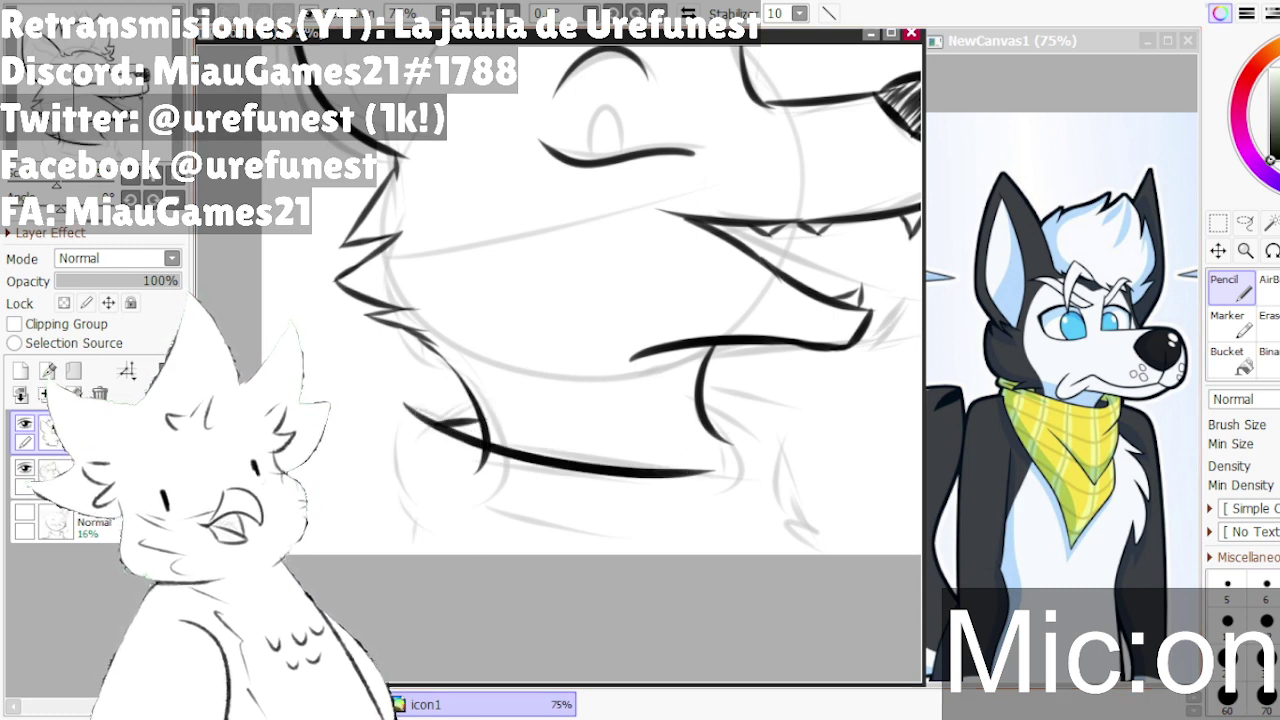
{"action": "scroll", "coordinate": [567, 418], "scroll_direction": "down", "scroll_amount": 1}
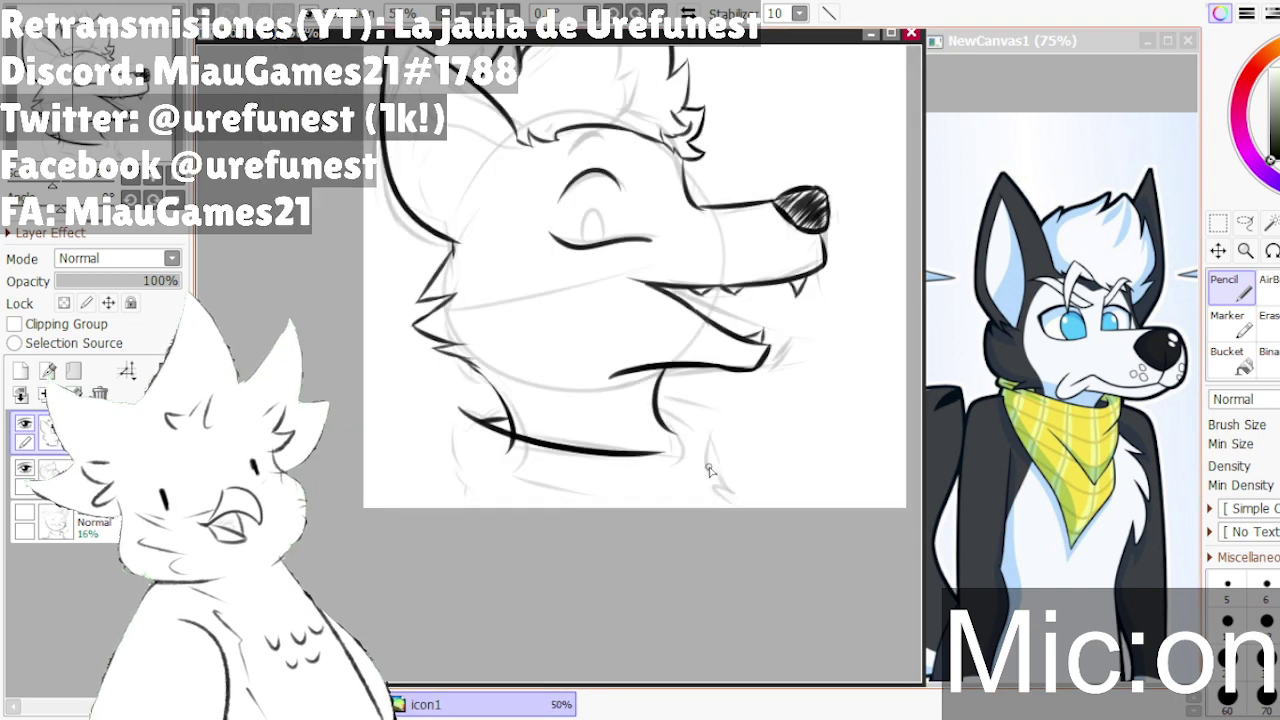
- Ink the contour jutting forward from the front of the neck and the curve turning down from its tip
{"action": "scroll", "coordinate": [700, 462], "scroll_direction": "up", "scroll_amount": 2}
{"action": "left_click_drag", "start_coordinate": [636, 357], "coordinate": [775, 390]}
{"action": "scroll", "coordinate": [660, 372], "scroll_direction": "up", "scroll_amount": 2}
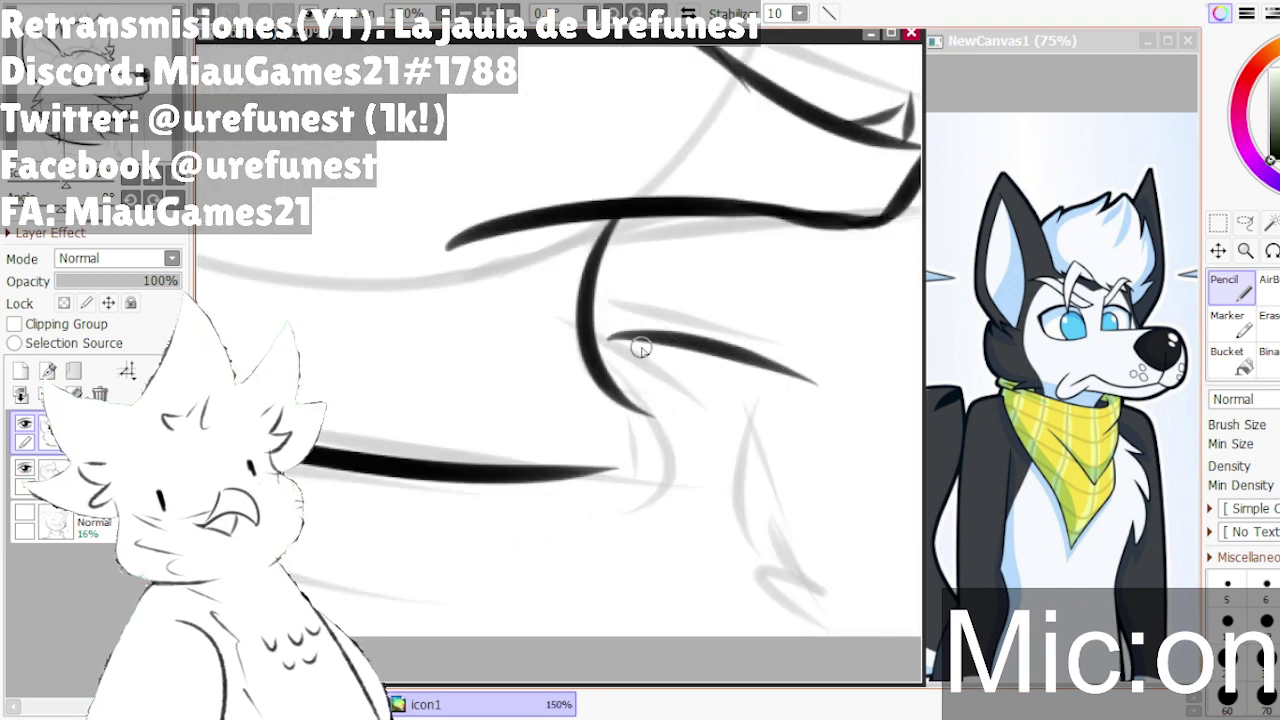
{"action": "scroll", "coordinate": [791, 386], "scroll_direction": "down", "scroll_amount": 1}
{"action": "key", "text": "ctrl+z"}
{"action": "mouse_move", "coordinate": [657, 334]}
{"action": "left_mouse_down"}
{"action": "mouse_move", "coordinate": [758, 406]}
{"action": "mouse_move", "coordinate": [745, 532]}
{"action": "left_mouse_up"}
{"action": "key", "text": "ctrl+z"}
{"action": "left_click_drag", "start_coordinate": [772, 378], "coordinate": [745, 526]}
{"action": "key", "text": "ctrl+z"}
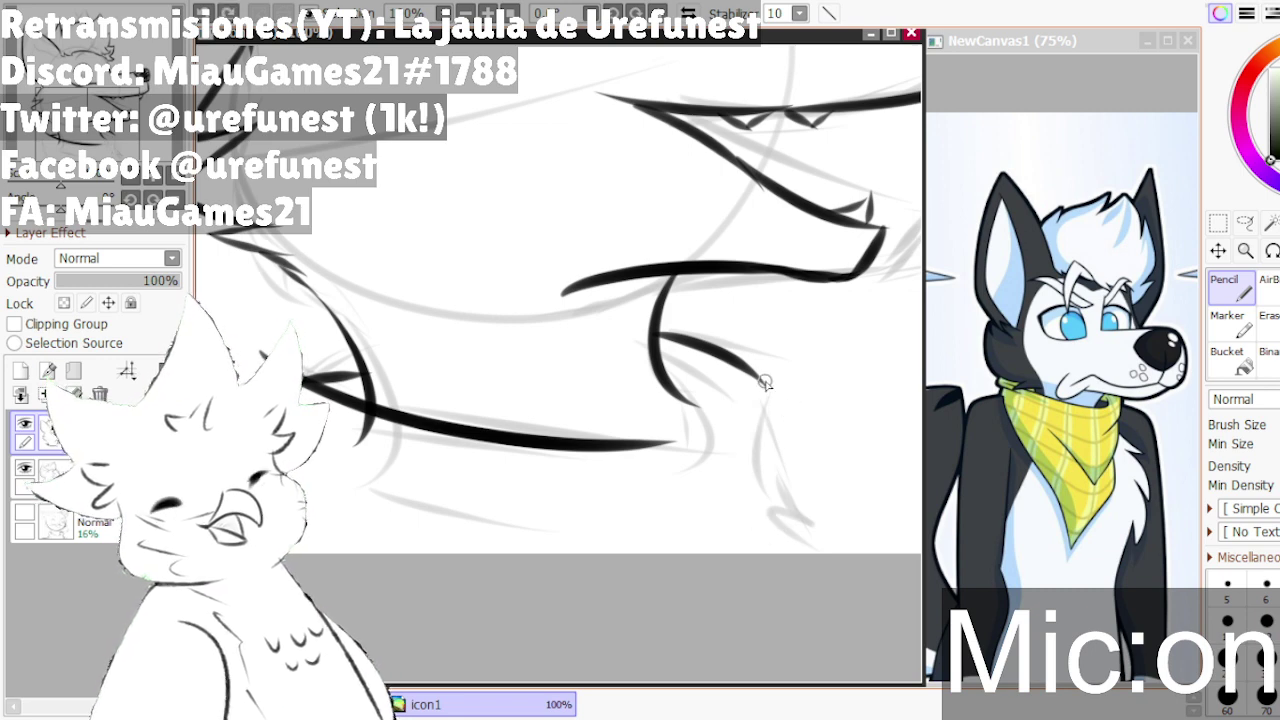
{"action": "left_click_drag", "start_coordinate": [765, 380], "coordinate": [765, 495]}
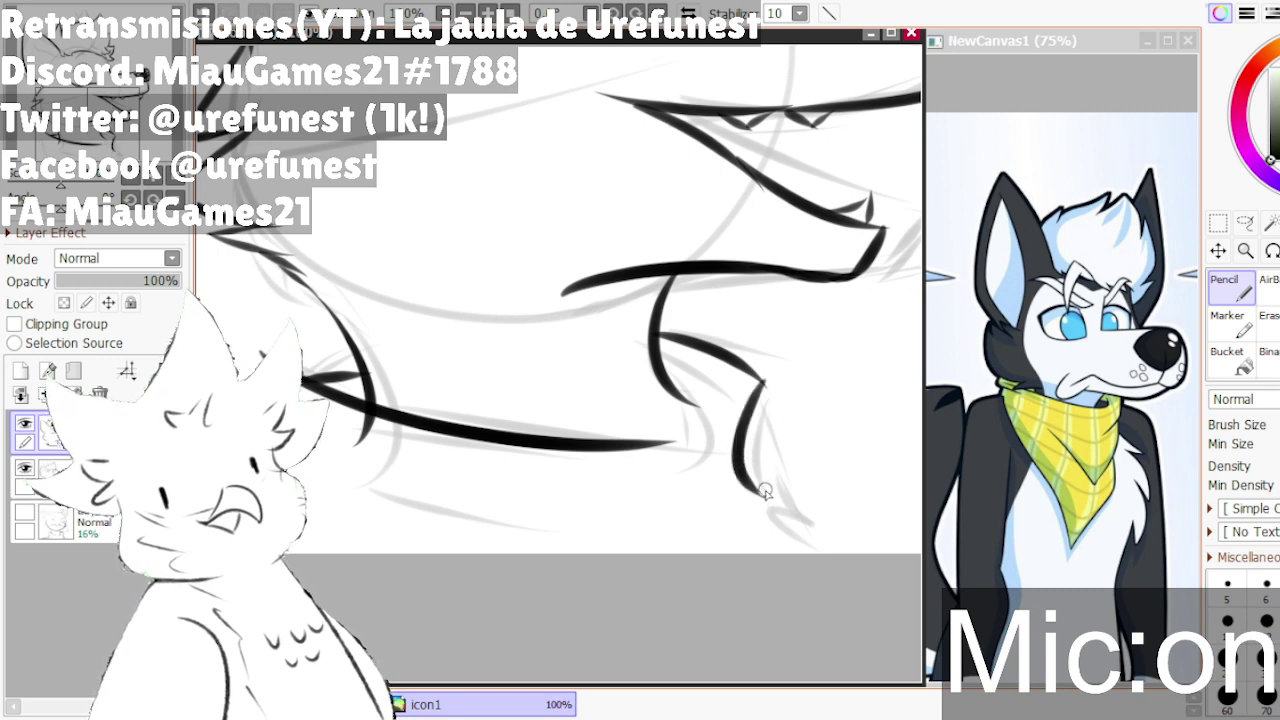
- Continue the front contour below the neck with a short diagonal stroke and an outer curve running off the canvas edge
{"action": "scroll", "coordinate": [782, 445], "scroll_direction": "down", "scroll_amount": 1}
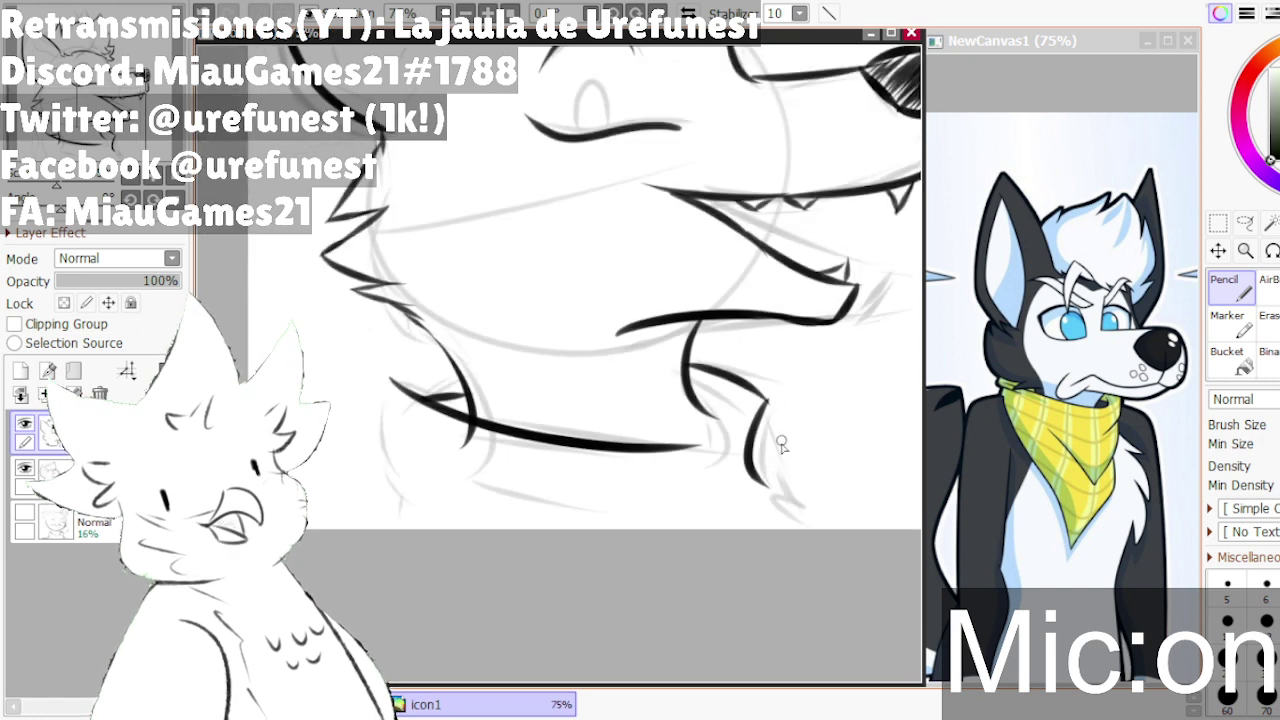
{"action": "scroll", "coordinate": [782, 445], "scroll_direction": "up", "scroll_amount": 1}
{"action": "key", "text": "ctrl+z"}
{"action": "mouse_move", "coordinate": [755, 486]}
{"action": "left_mouse_down"}
{"action": "mouse_move", "coordinate": [748, 524]}
{"action": "mouse_move", "coordinate": [756, 515]}
{"action": "left_mouse_up"}
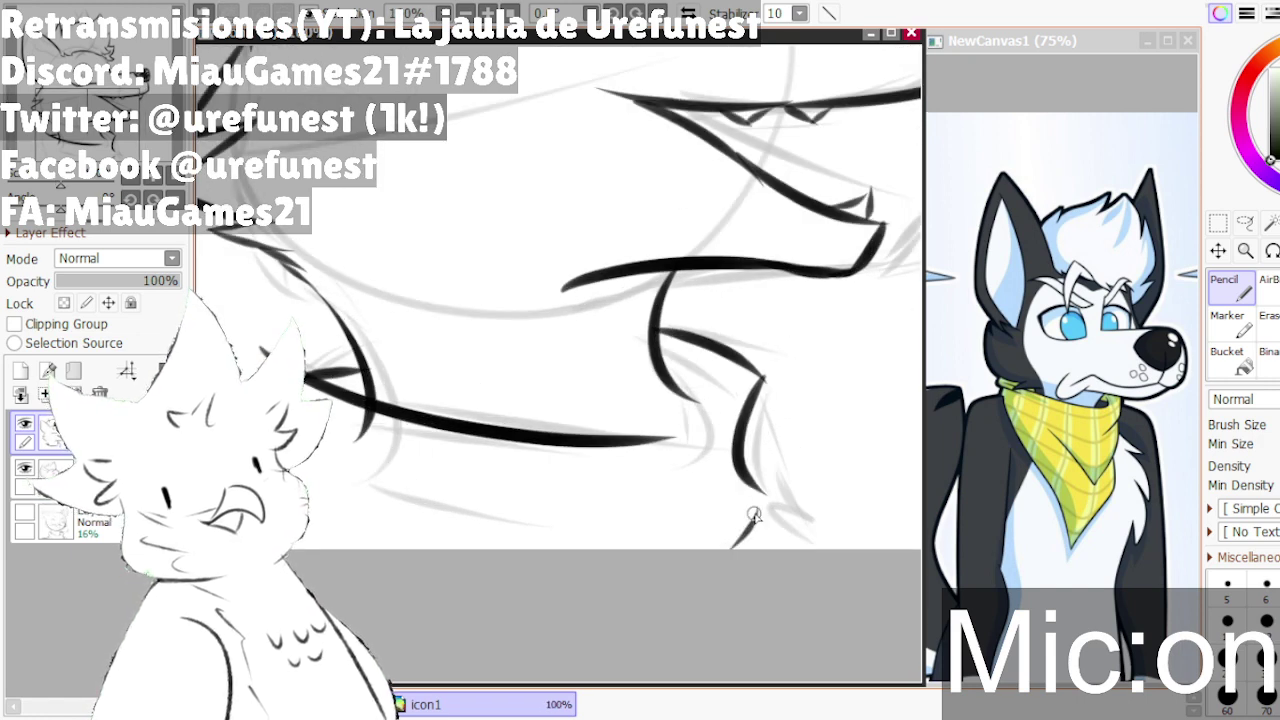
{"action": "left_click_drag", "start_coordinate": [749, 459], "coordinate": [786, 554]}
{"action": "key", "text": "ctrl+z"}
{"action": "left_click_drag", "start_coordinate": [750, 449], "coordinate": [800, 535]}
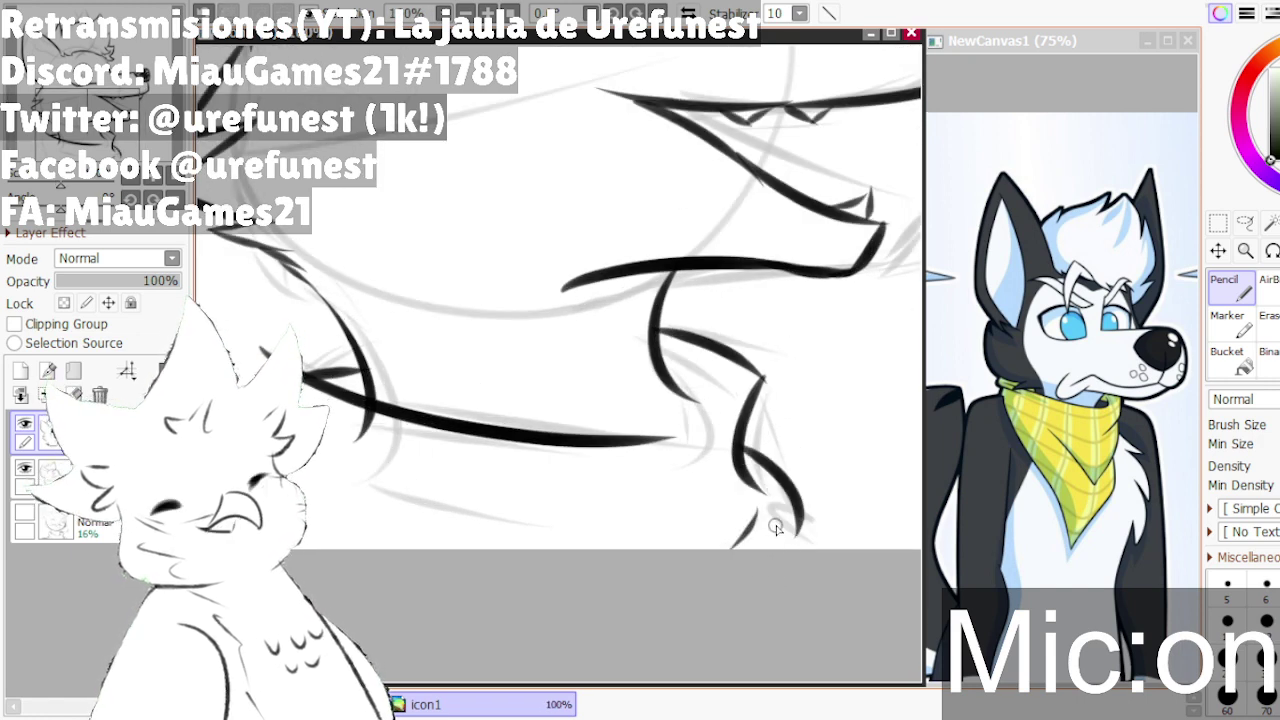
{"action": "key", "text": "ctrl+z"}
{"action": "left_click_drag", "start_coordinate": [738, 455], "coordinate": [785, 565]}
{"action": "scroll", "coordinate": [738, 571], "scroll_direction": "down", "scroll_amount": 1}
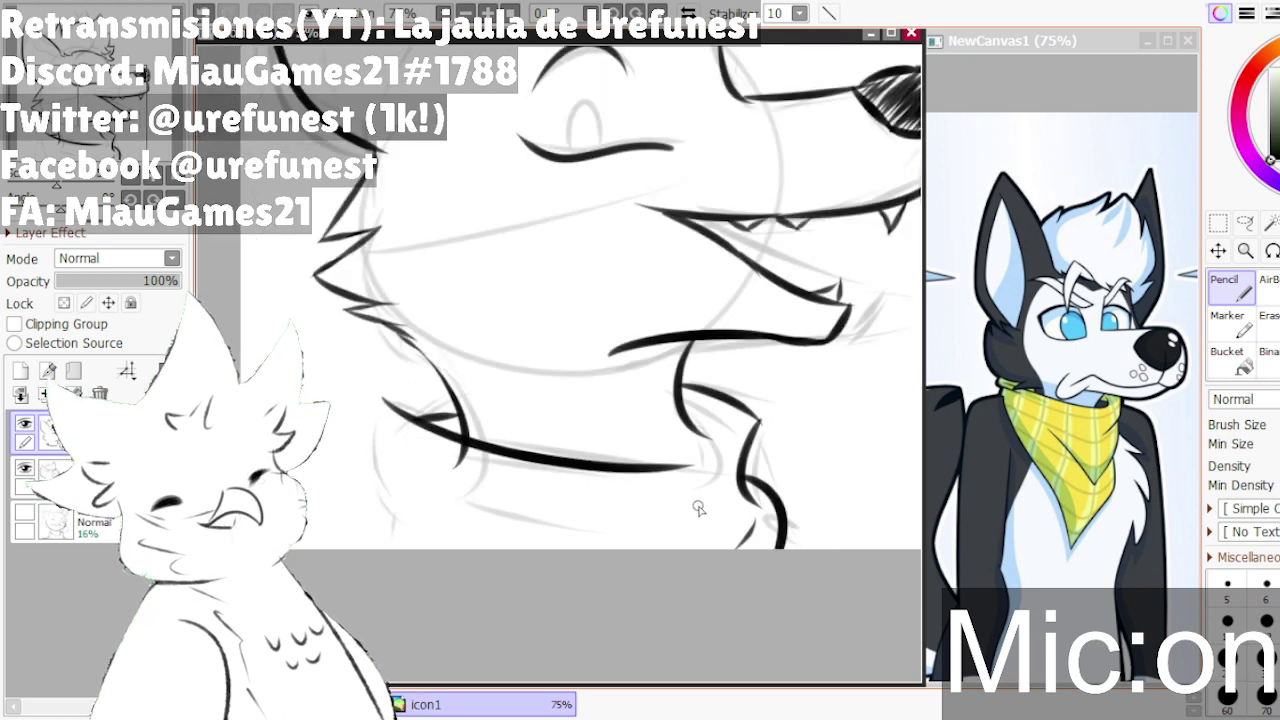
- Trim the overshooting lower end of the rear neck line flush with the long curve across the neck's base
{"action": "scroll", "coordinate": [440, 484], "scroll_direction": "up", "scroll_amount": 3}
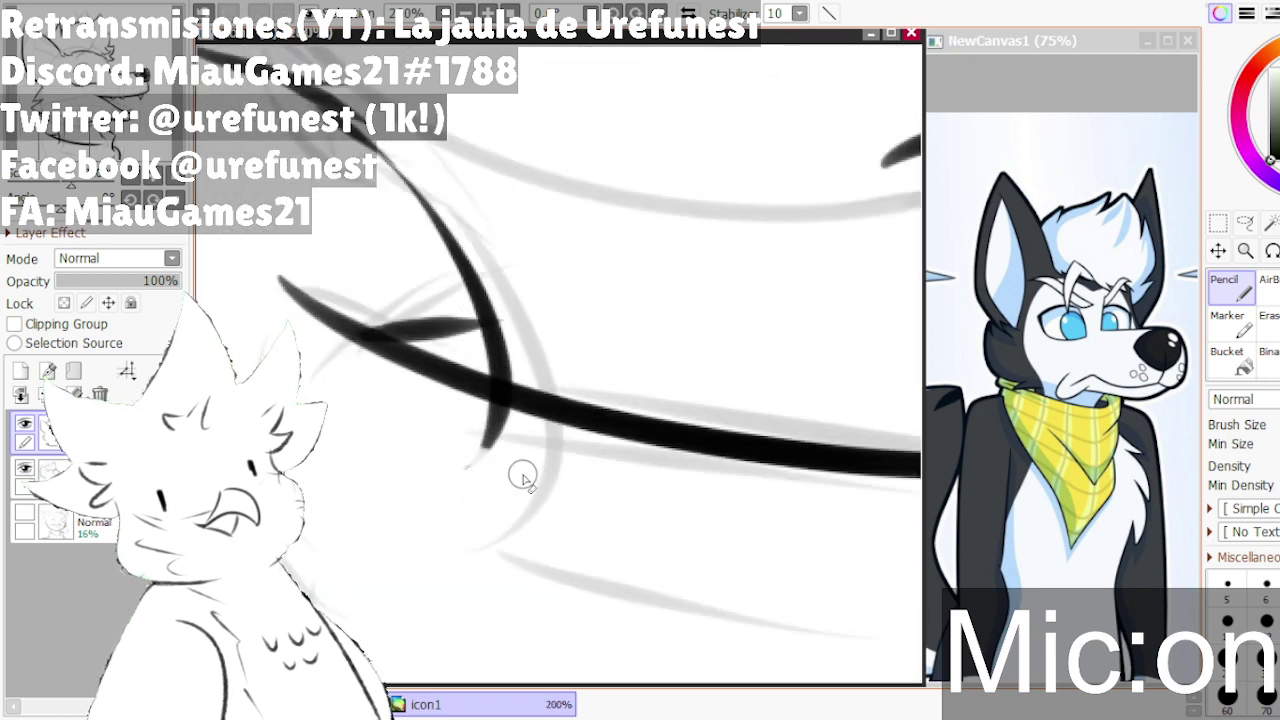
{"action": "scroll", "coordinate": [488, 425], "scroll_direction": "up", "scroll_amount": 2}
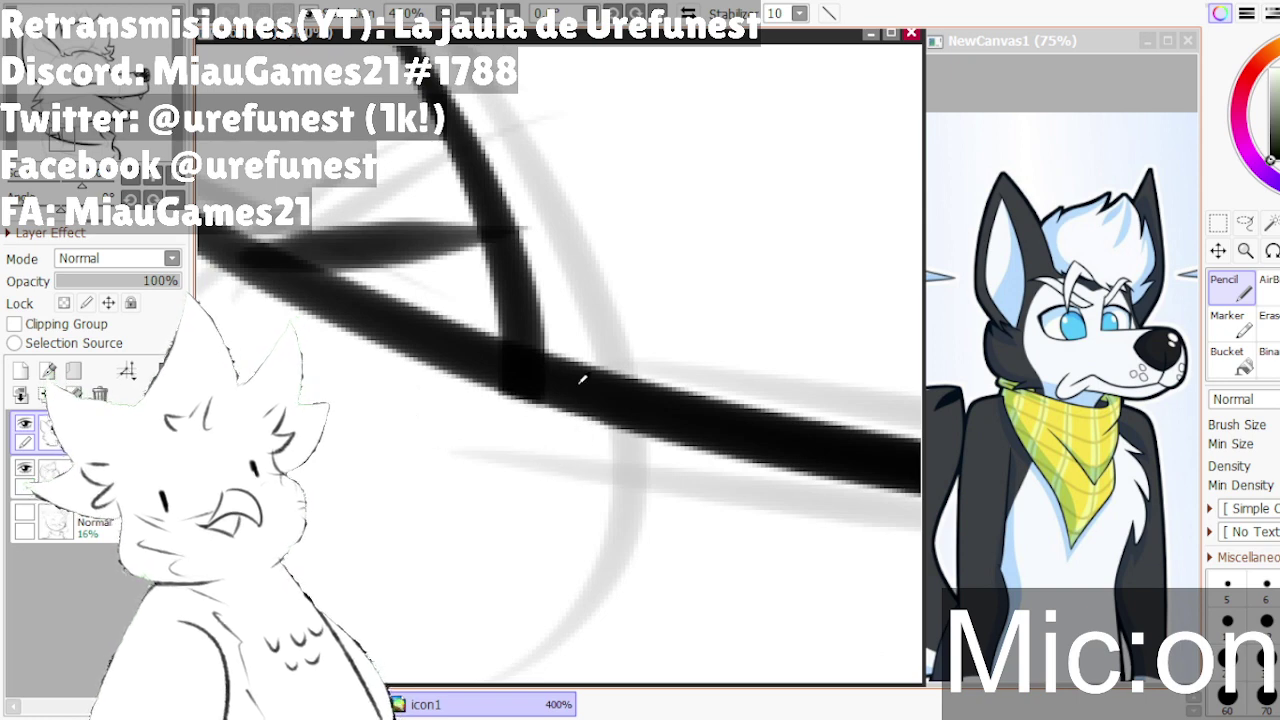
{"action": "scroll", "coordinate": [417, 368], "scroll_direction": "down", "scroll_amount": 3}
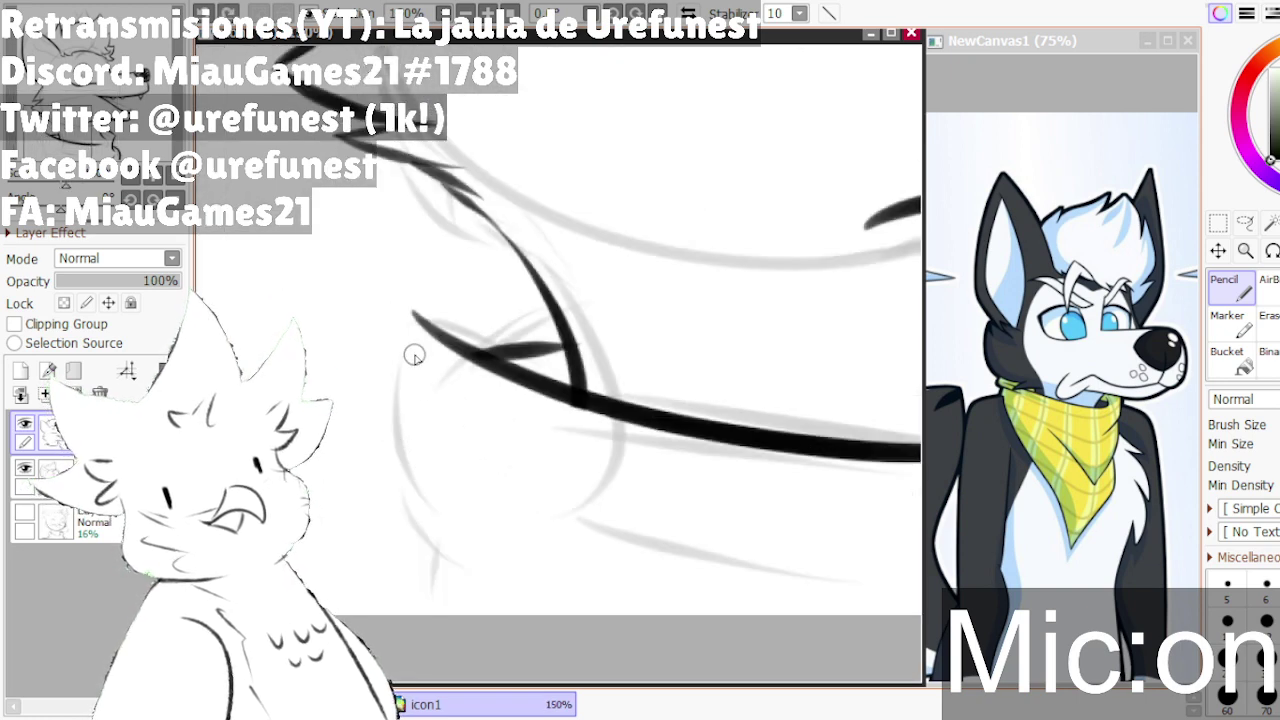
- Ink the bandana's outer rear edge curving down from the rear tip of the neck-base curve and neaten the joint at that tip
{"action": "left_click_drag", "start_coordinate": [418, 327], "coordinate": [392, 525]}
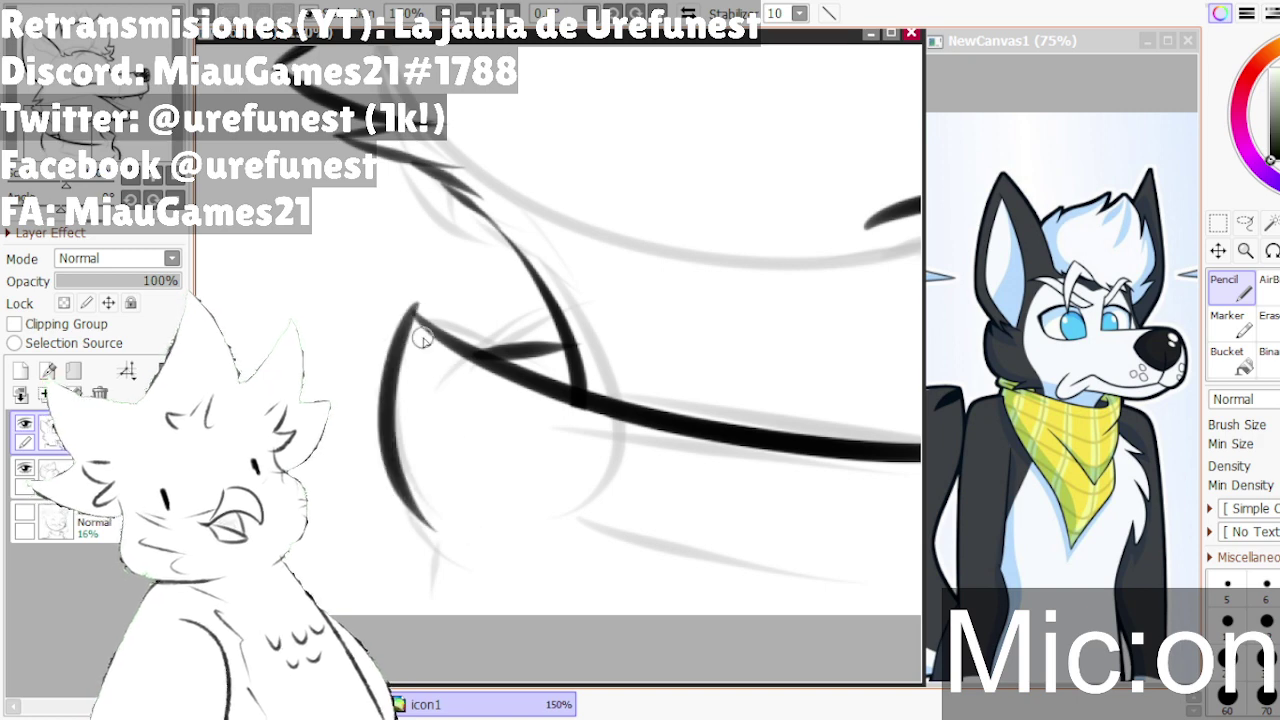
{"action": "scroll", "coordinate": [408, 300], "scroll_direction": "up", "scroll_amount": 2}
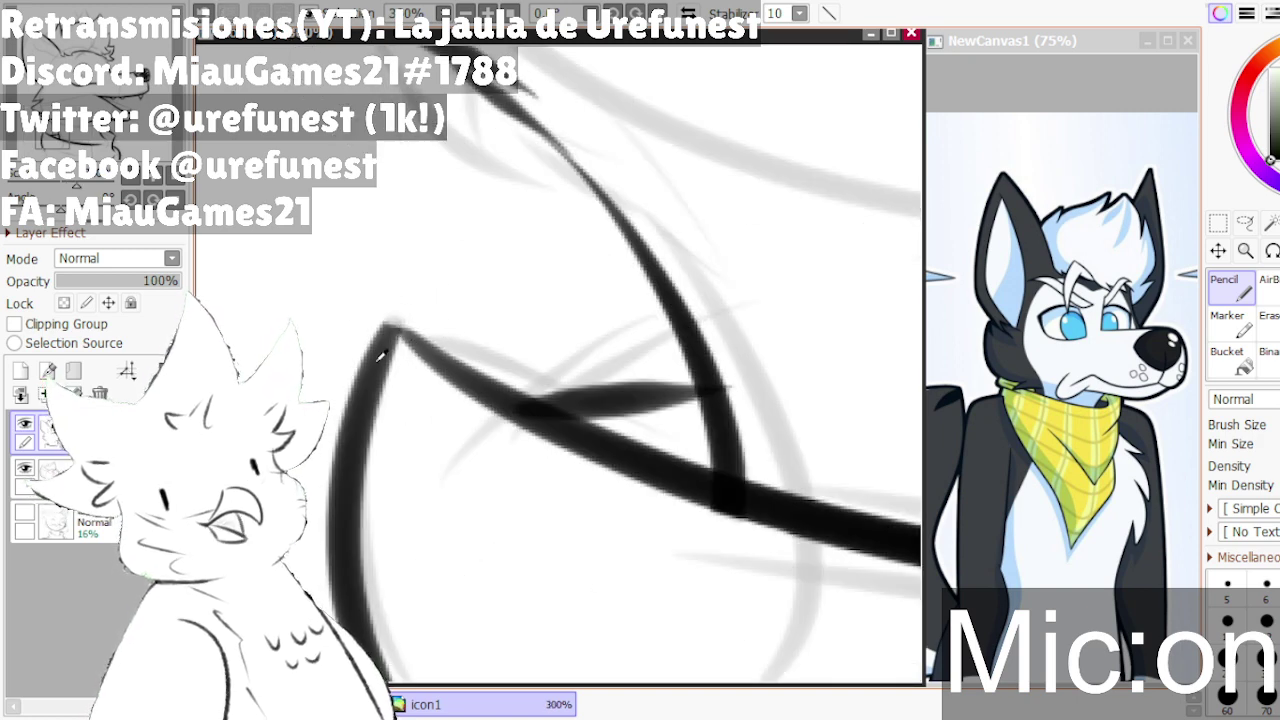
{"action": "scroll", "coordinate": [406, 347], "scroll_direction": "down", "scroll_amount": 1}
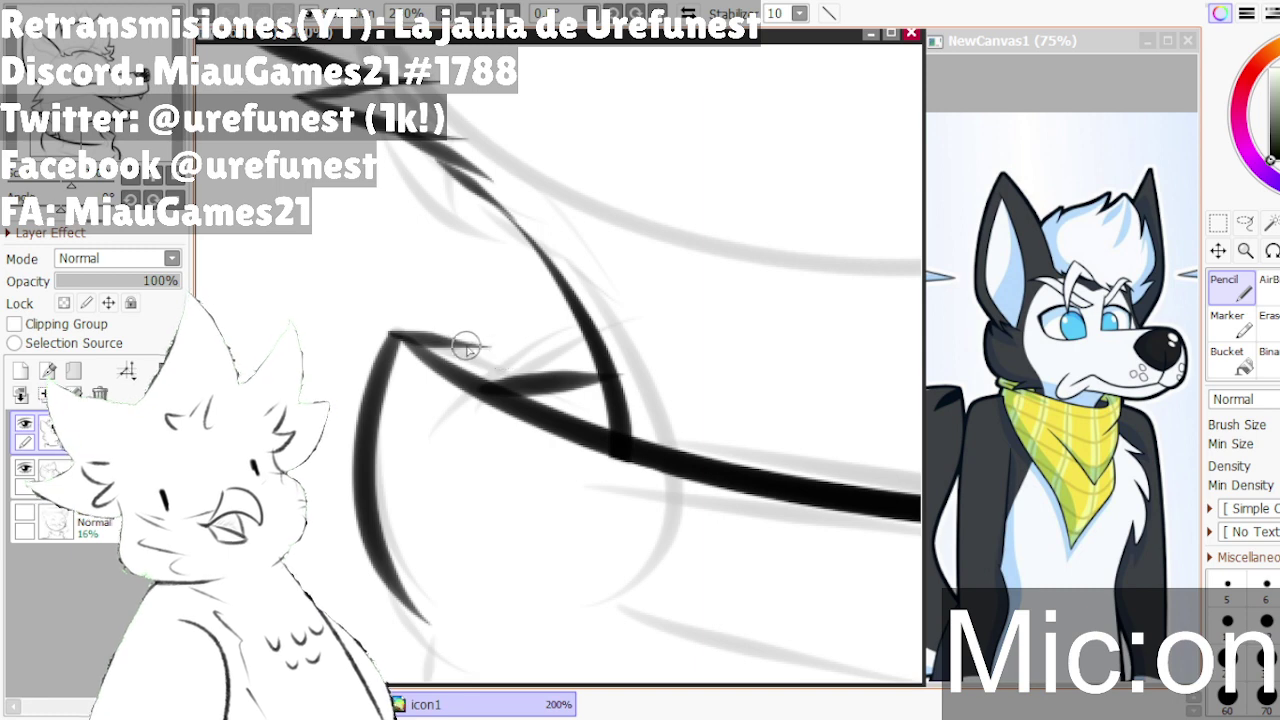
- Try to ink the bandana's upper rear edge as a nearly straight stroke from the rear tip to the neck line
{"action": "left_click_drag", "start_coordinate": [466, 346], "coordinate": [590, 355]}
{"action": "key", "text": "ctrl+z"}
{"action": "left_click_drag", "start_coordinate": [443, 346], "coordinate": [543, 356]}
{"action": "key", "text": "ctrl+z"}
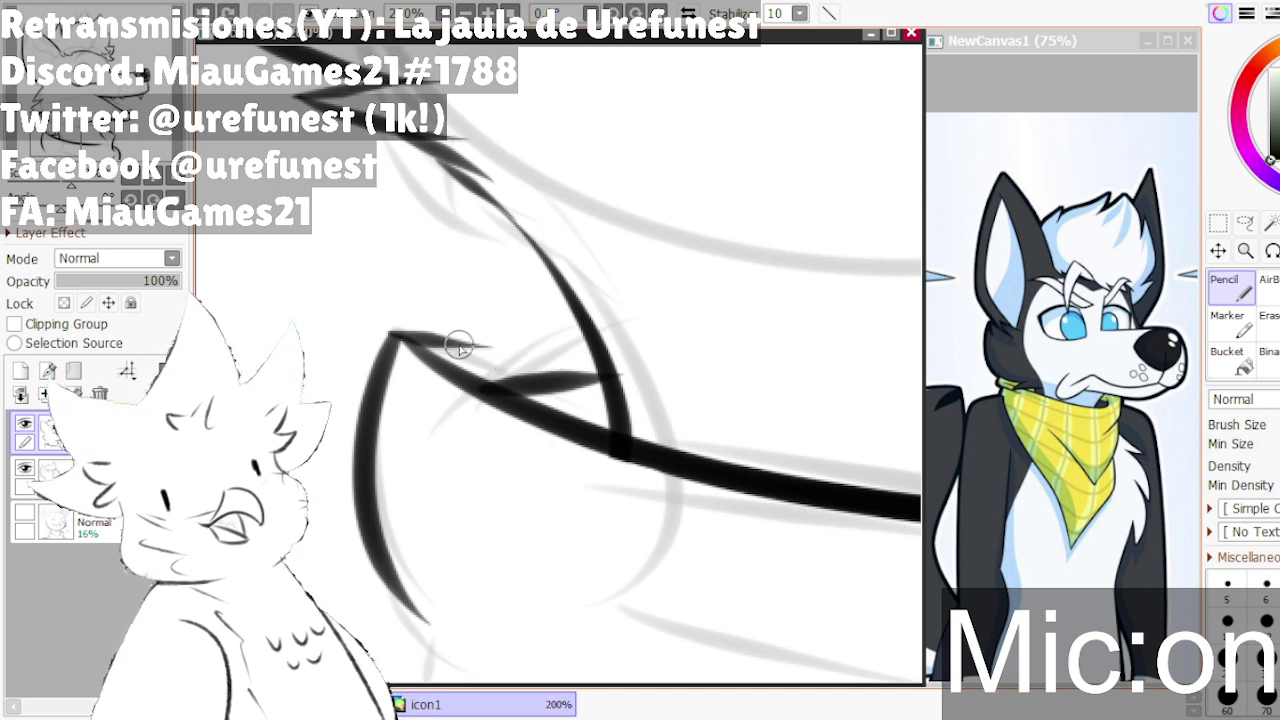
{"action": "left_click_drag", "start_coordinate": [440, 338], "coordinate": [557, 356]}
{"action": "key", "text": "ctrl+z"}
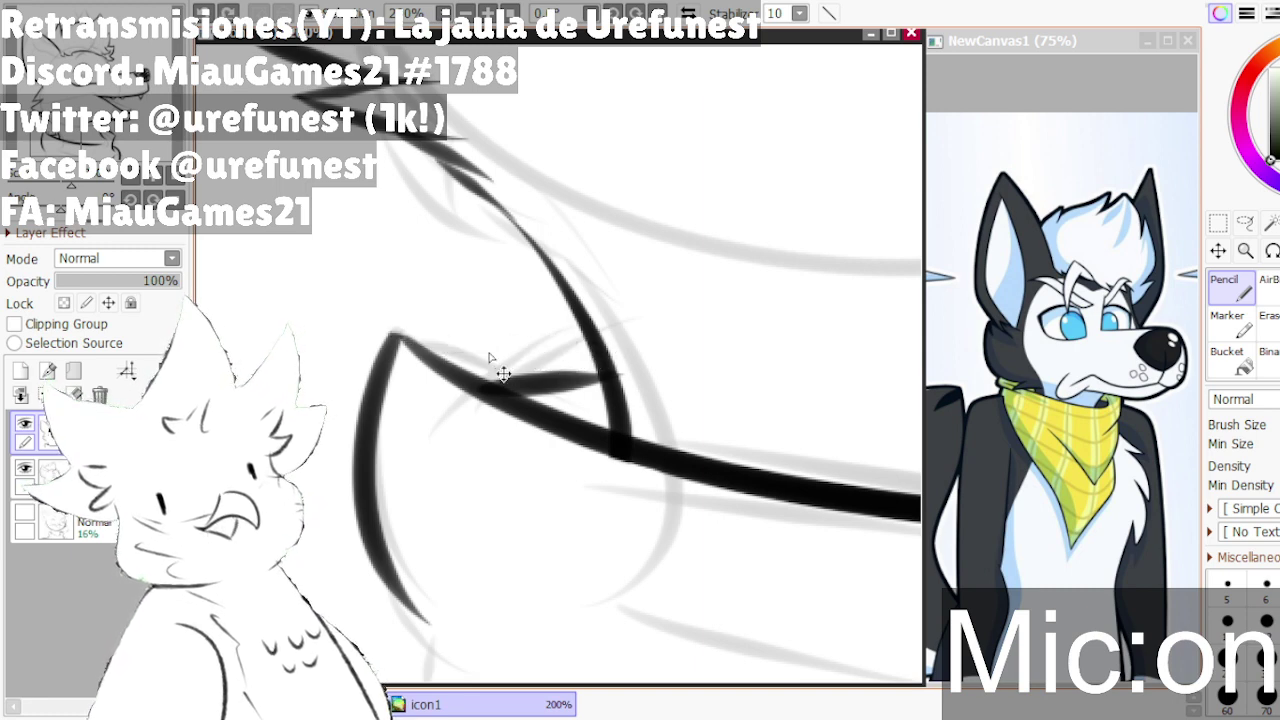
{"action": "mouse_move", "coordinate": [395, 336]}
{"action": "left_mouse_down"}
{"action": "mouse_move", "coordinate": [540, 378]}
{"action": "mouse_move", "coordinate": [572, 348]}
{"action": "mouse_move", "coordinate": [556, 353]}
{"action": "mouse_move", "coordinate": [606, 357]}
{"action": "left_mouse_up"}
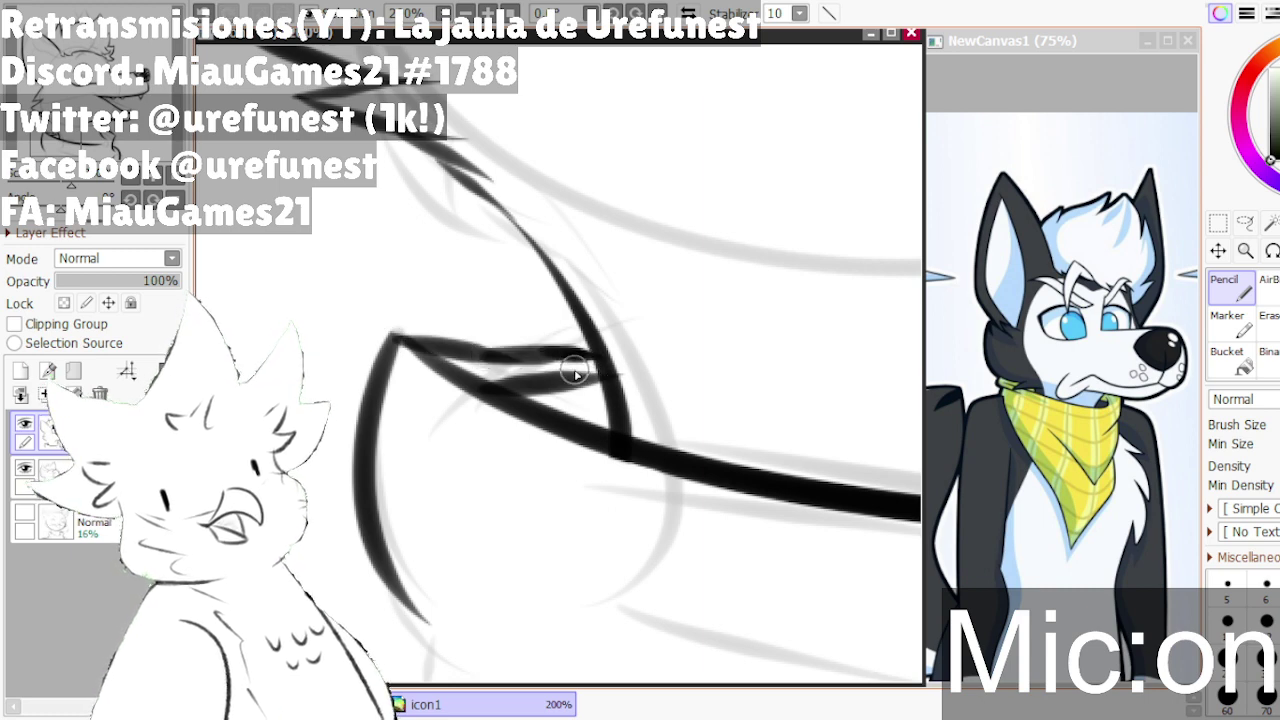
{"action": "scroll", "coordinate": [549, 365], "scroll_direction": "down", "scroll_amount": 1}
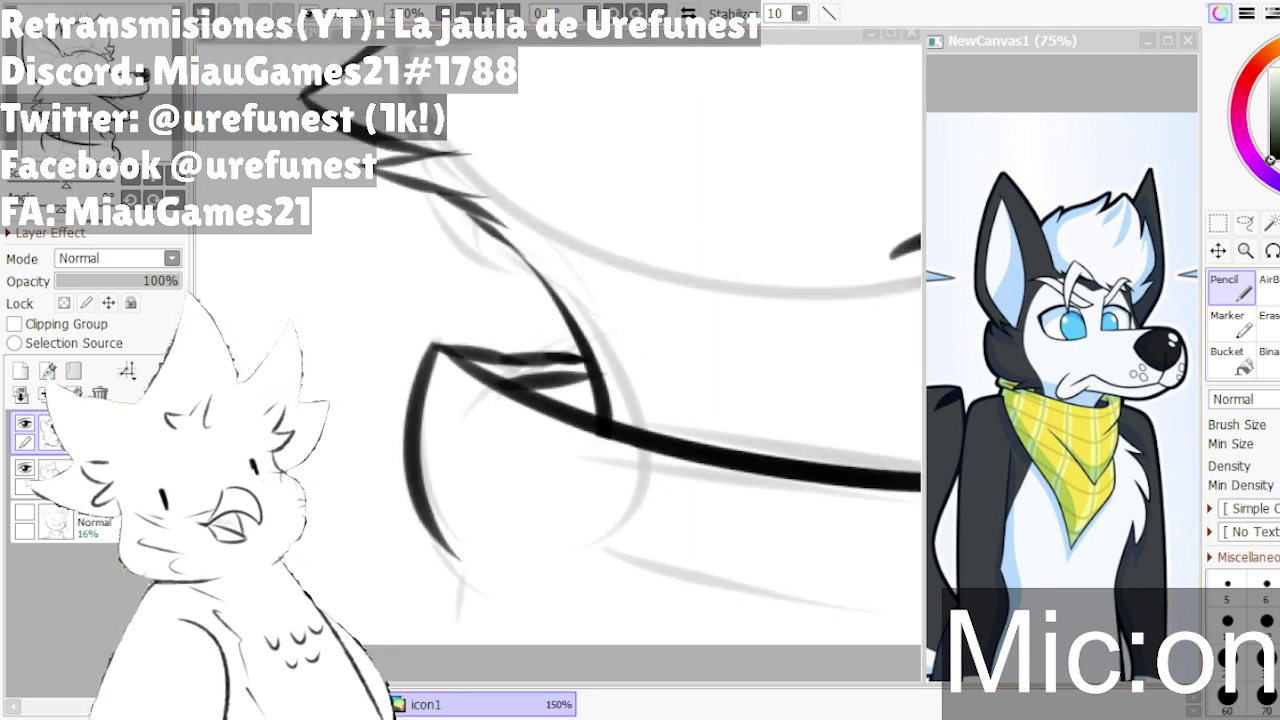
{"action": "scroll", "coordinate": [490, 488], "scroll_direction": "down", "scroll_amount": 3}
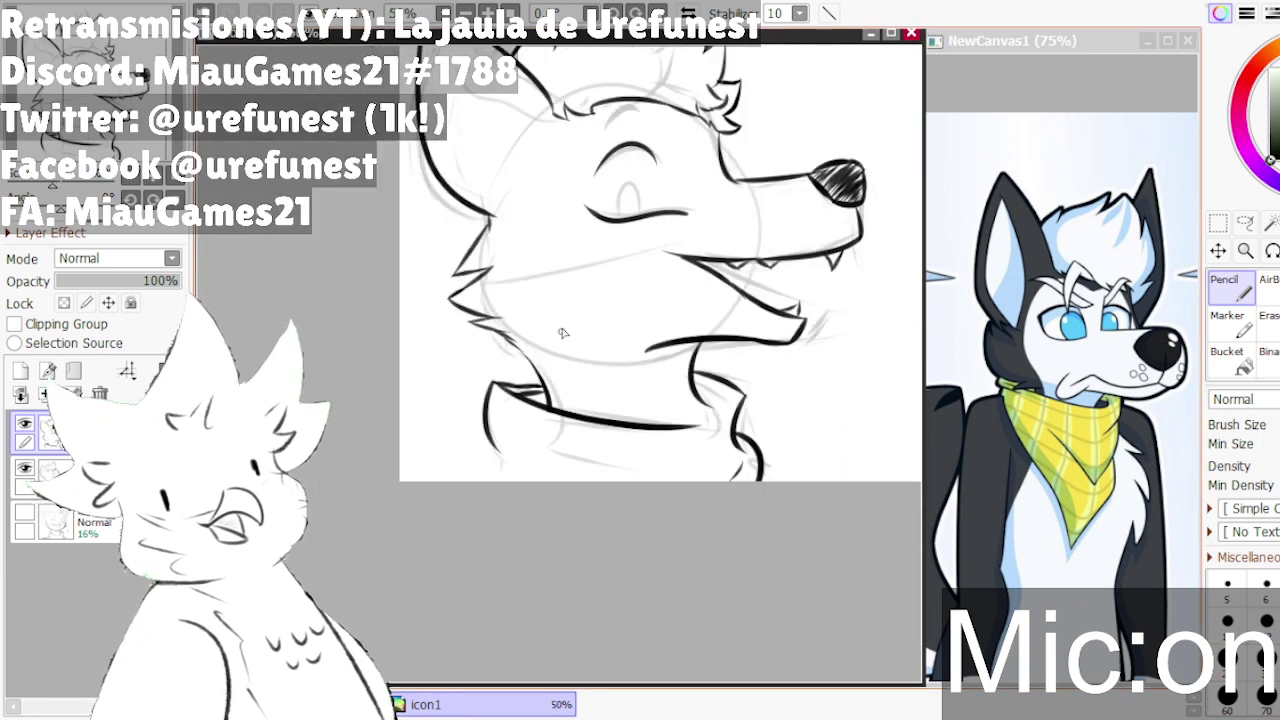
{"action": "scroll", "coordinate": [545, 345], "scroll_direction": "up", "scroll_amount": 2}
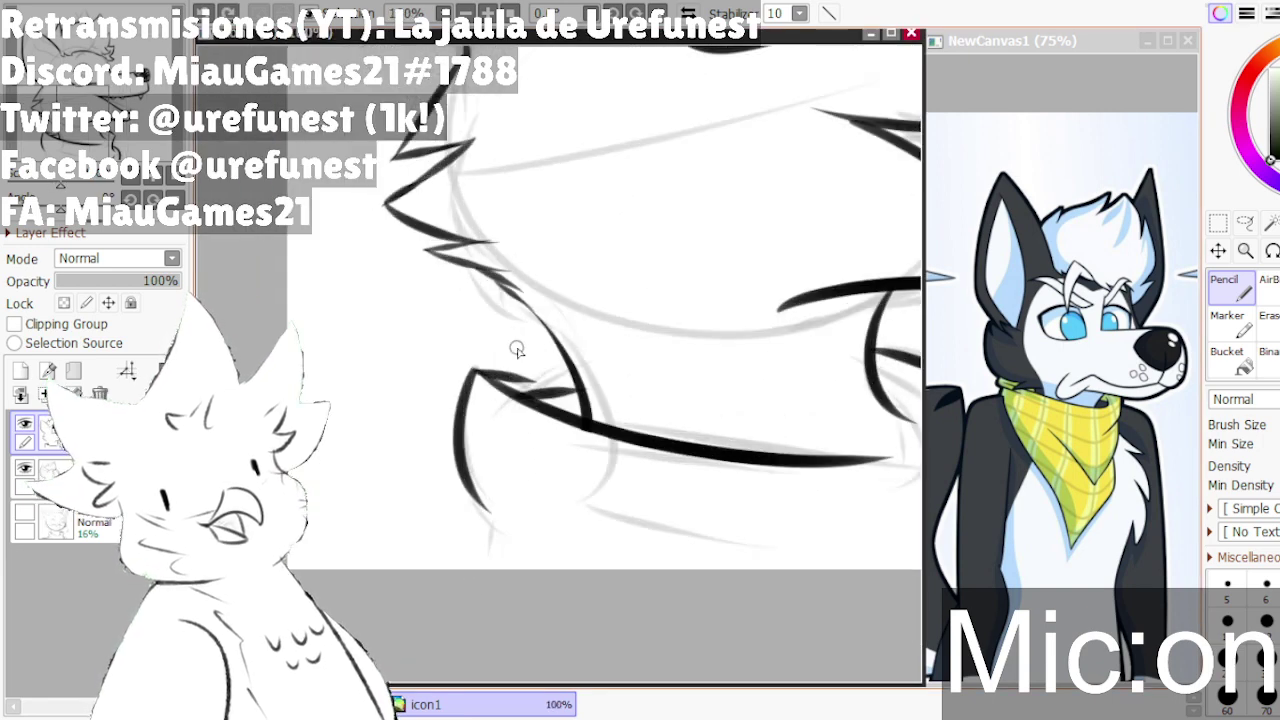
{"action": "scroll", "coordinate": [502, 344], "scroll_direction": "up", "scroll_amount": 2}
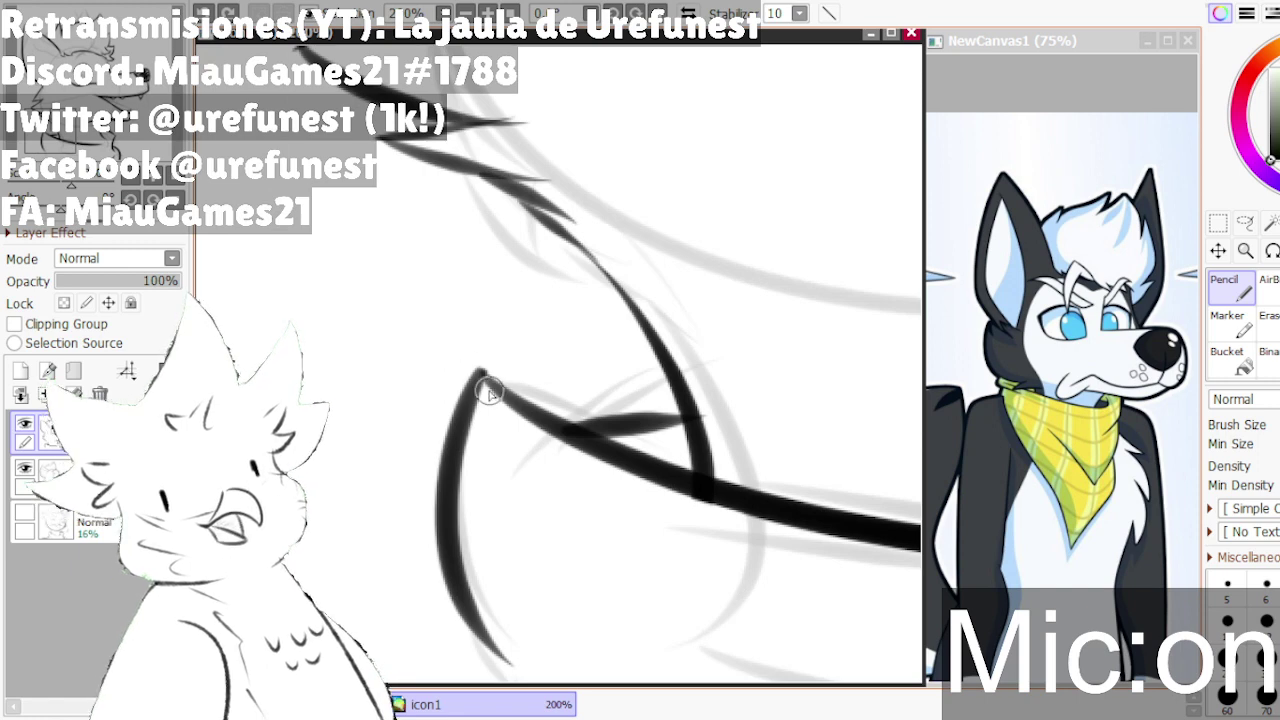
- Ink the bandana's upper rear edge as a wavy stroke from the rear tip to the back of the neck, joining it to the neck line
{"action": "left_click_drag", "start_coordinate": [490, 378], "coordinate": [654, 367]}
{"action": "key", "text": "ctrl+z"}
{"action": "key", "text": "ctrl+z"}
{"action": "left_click_drag", "start_coordinate": [543, 362], "coordinate": [668, 371]}
{"action": "key", "text": "ctrl+z"}
{"action": "key", "text": "ctrl+z"}
{"action": "scroll", "coordinate": [630, 362], "scroll_direction": "down", "scroll_amount": 4}
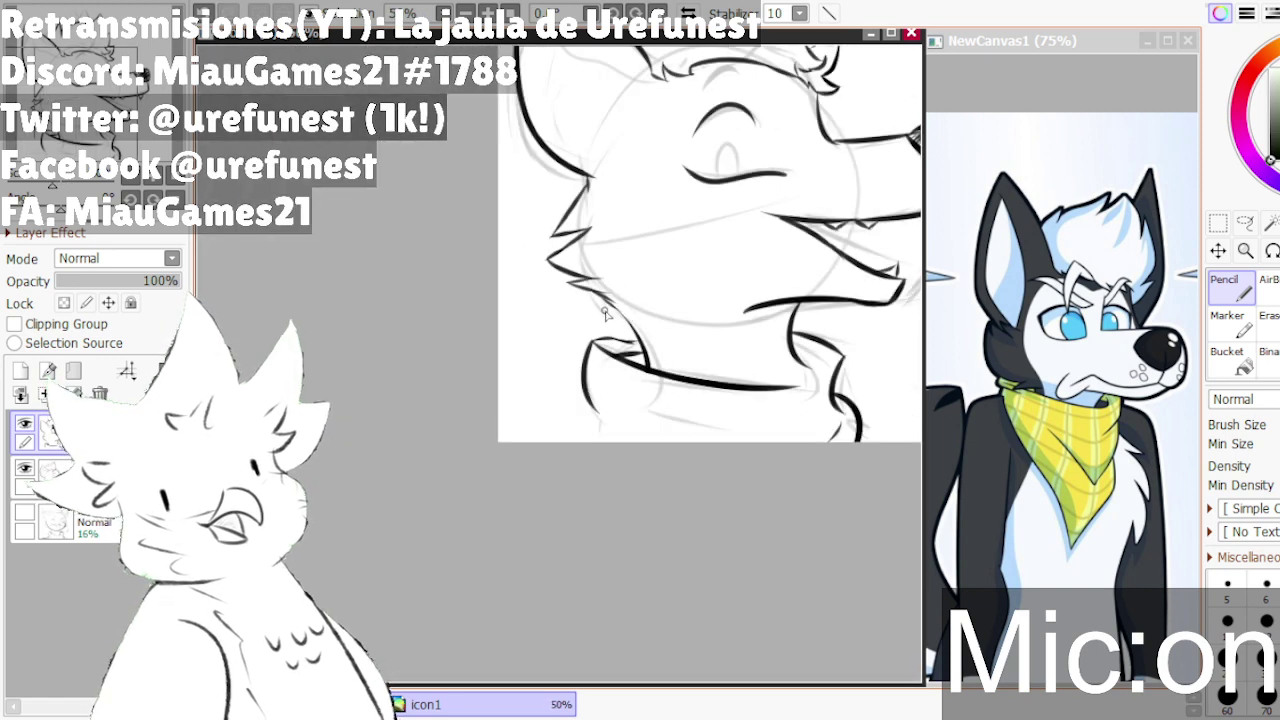
{"action": "scroll", "coordinate": [660, 350], "scroll_direction": "up", "scroll_amount": 3}
{"action": "scroll", "coordinate": [637, 356], "scroll_direction": "up", "scroll_amount": 3}
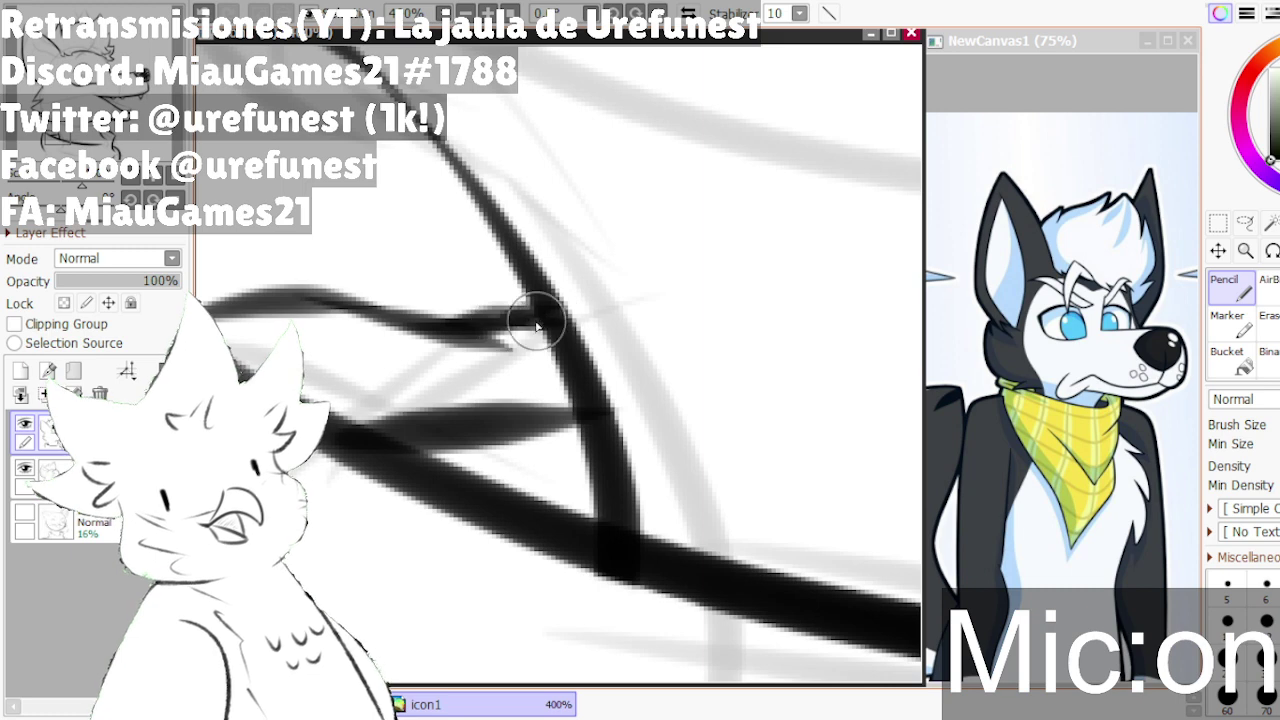
- Round off the bandana's outer upper corner with short pencil strokes joining its side line to the back edge line
{"action": "scroll", "coordinate": [525, 340], "scroll_direction": "down", "scroll_amount": 3}
{"action": "scroll", "coordinate": [424, 333], "scroll_direction": "up", "scroll_amount": 3}
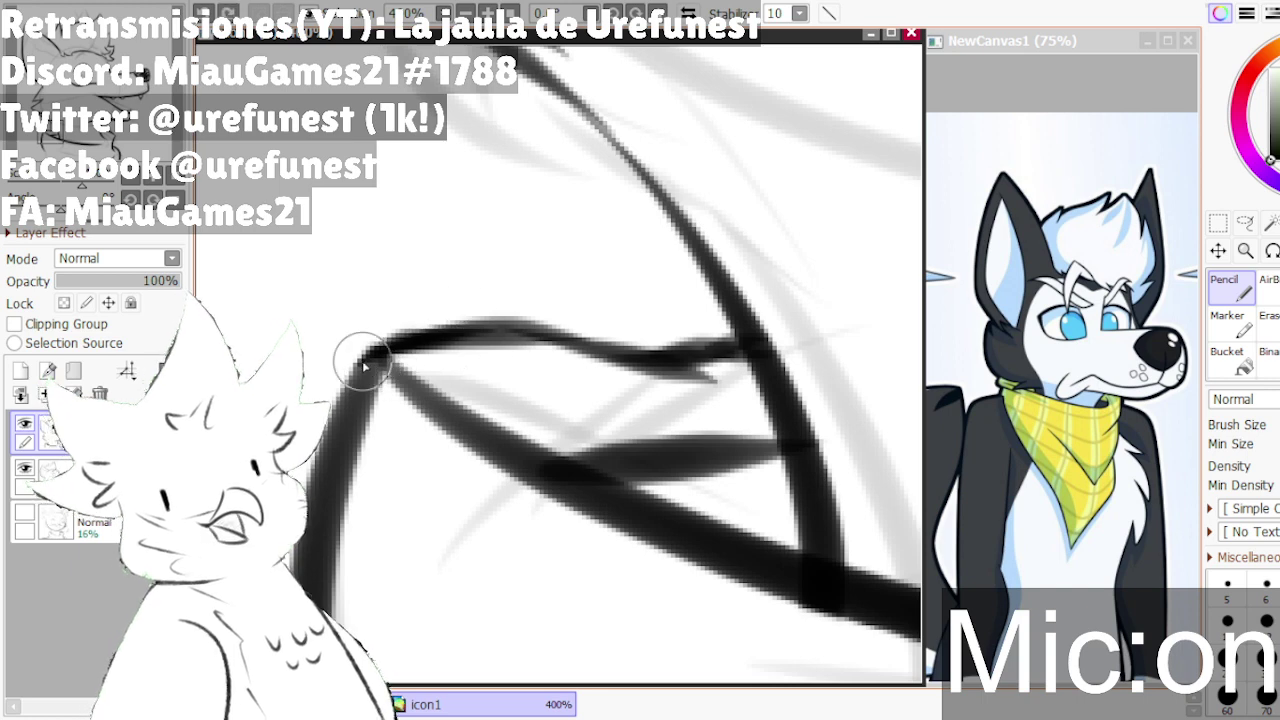
{"action": "scroll", "coordinate": [482, 333], "scroll_direction": "down", "scroll_amount": 3}
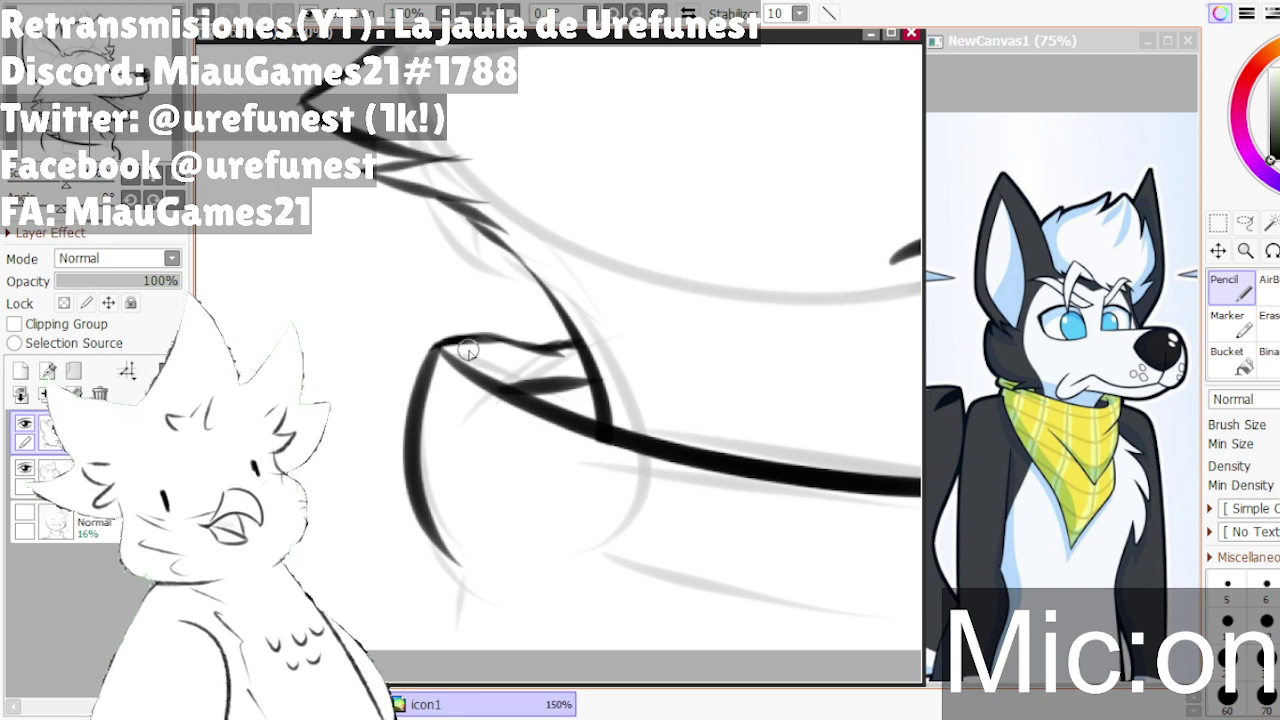
{"action": "scroll", "coordinate": [468, 352], "scroll_direction": "up", "scroll_amount": 3}
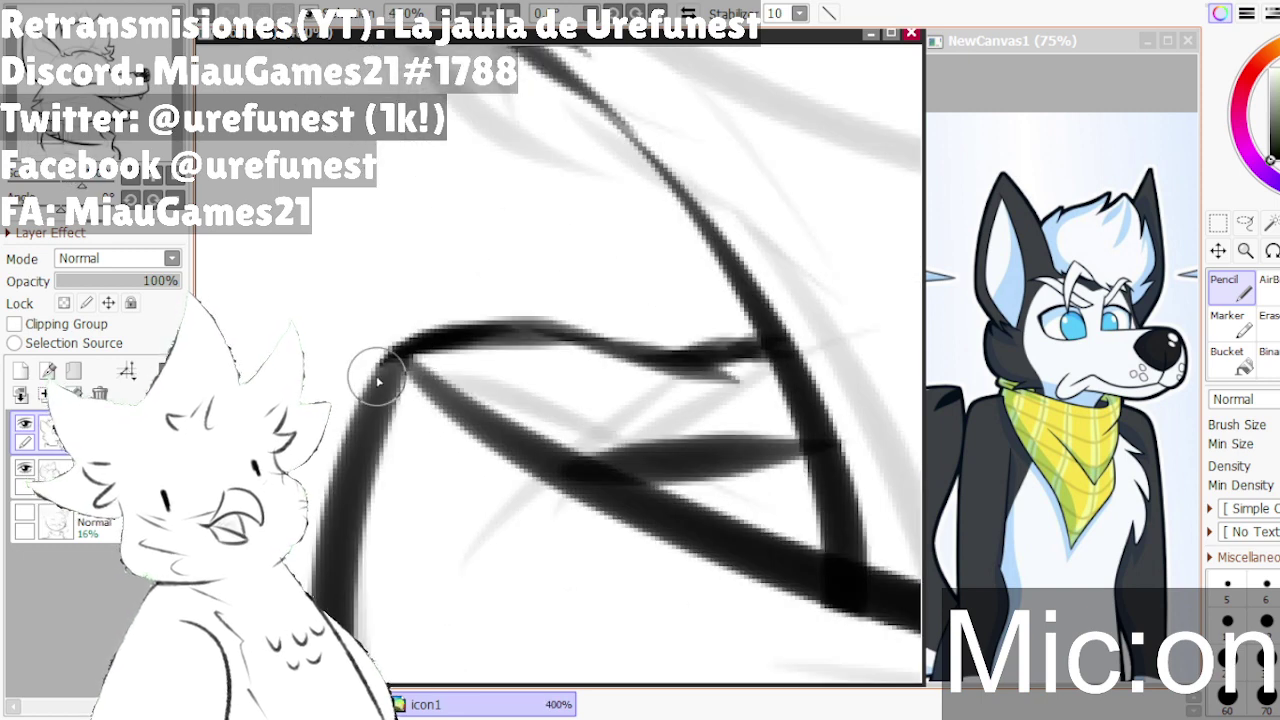
{"action": "mouse_move", "coordinate": [378, 378]}
{"action": "left_mouse_down"}
{"action": "mouse_move", "coordinate": [521, 344]}
{"action": "mouse_move", "coordinate": [364, 387]}
{"action": "mouse_move", "coordinate": [506, 336]}
{"action": "mouse_move", "coordinate": [358, 390]}
{"action": "mouse_move", "coordinate": [486, 349]}
{"action": "left_mouse_up"}
{"action": "key", "text": "ctrl+z"}
{"action": "key", "text": "ctrl+z"}
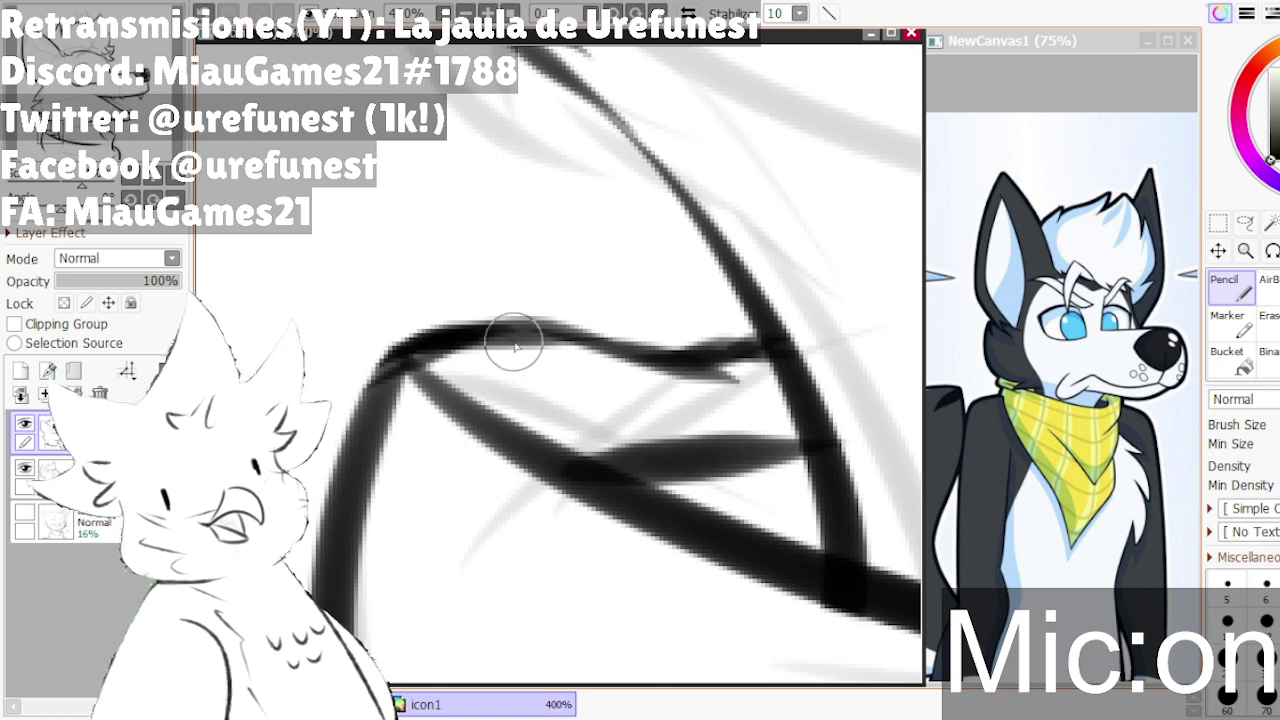
{"action": "key", "text": "ctrl+z"}
{"action": "left_click_drag", "start_coordinate": [388, 376], "coordinate": [480, 338]}
{"action": "left_click_drag", "start_coordinate": [392, 376], "coordinate": [525, 341]}
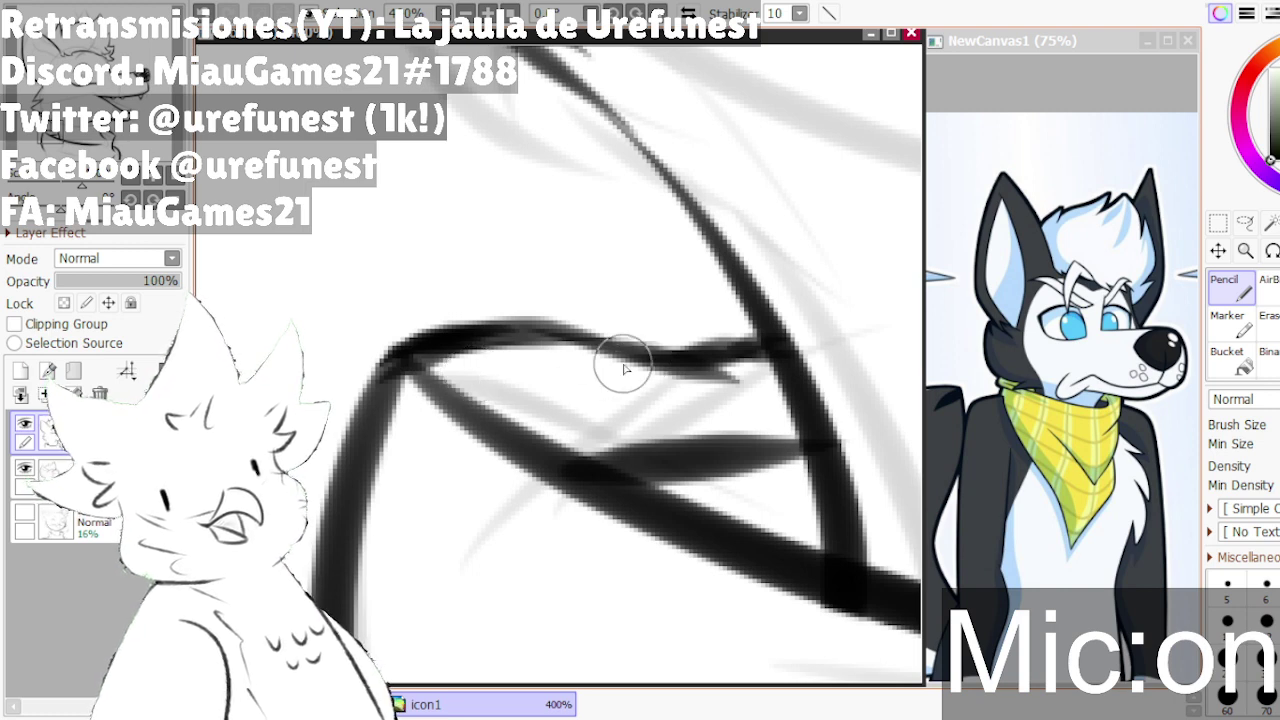
- Thicken and smooth the bandana's wavy back edge line with overlapping strokes from the outer corner toward the neck
{"action": "scroll", "coordinate": [623, 360], "scroll_direction": "up", "scroll_amount": 1}
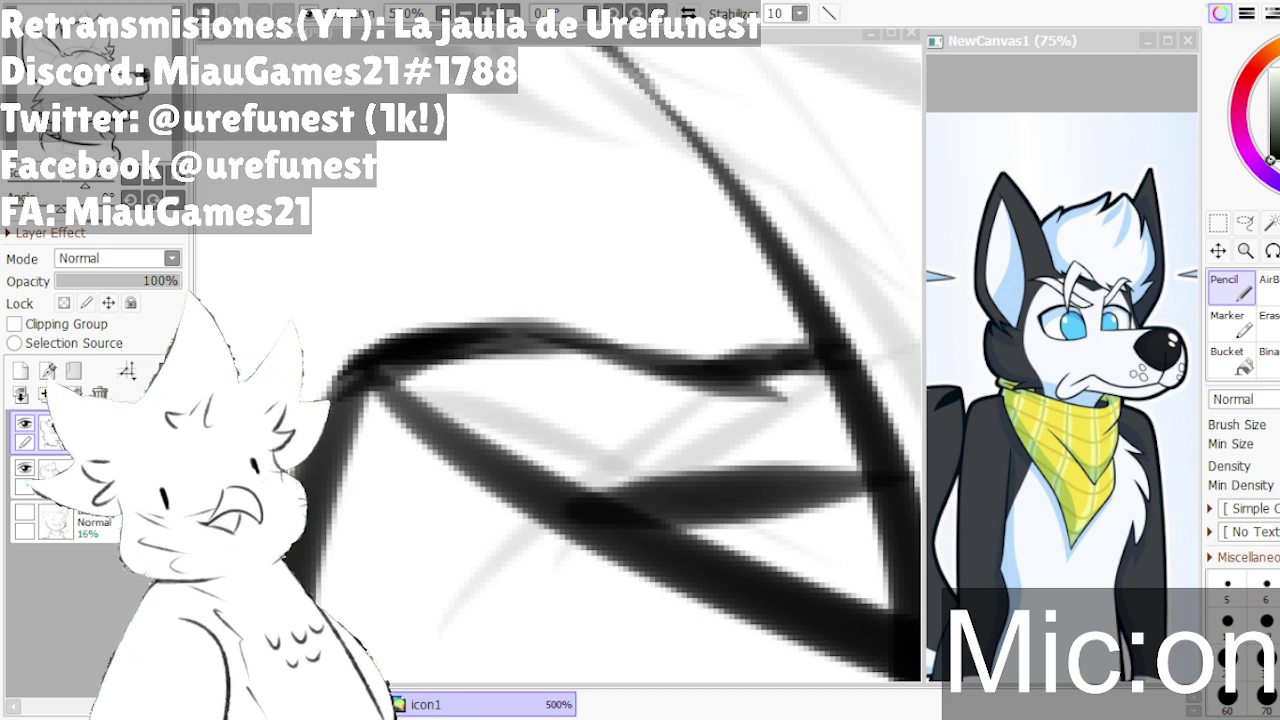
{"action": "scroll", "coordinate": [657, 377], "scroll_direction": "down", "scroll_amount": 2}
{"action": "scroll", "coordinate": [500, 425], "scroll_direction": "up", "scroll_amount": 2}
{"action": "left_click_drag", "start_coordinate": [410, 432], "coordinate": [672, 422]}
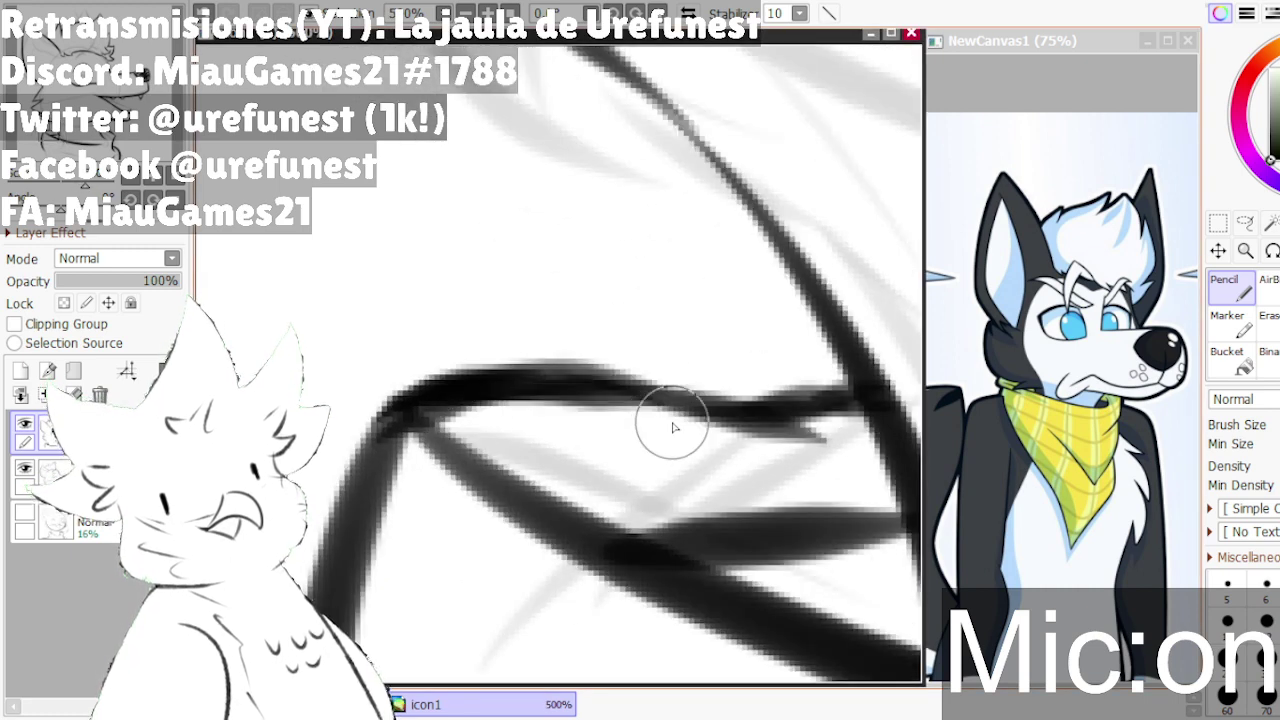
{"action": "left_click_drag", "start_coordinate": [489, 408], "coordinate": [722, 431]}
{"action": "key", "text": "ctrl+z"}
{"action": "left_click_drag", "start_coordinate": [546, 383], "coordinate": [772, 437]}
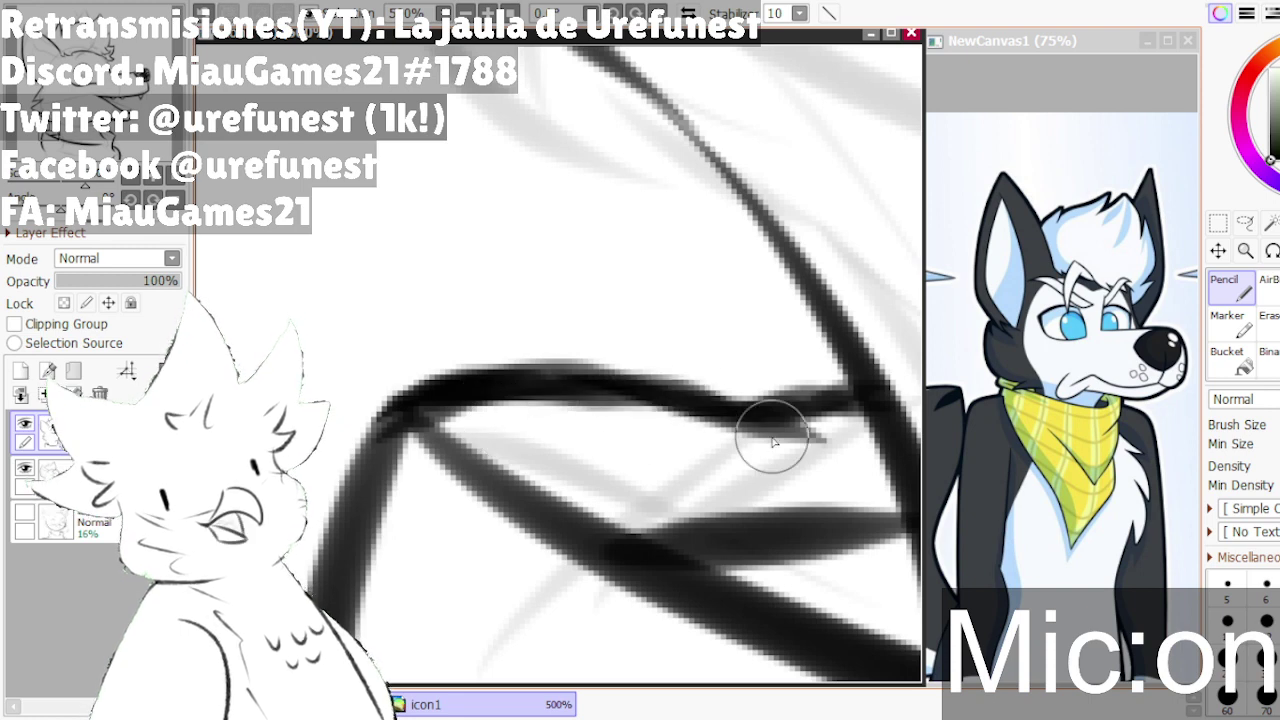
{"action": "key", "text": "ctrl+z"}
{"action": "left_click_drag", "start_coordinate": [608, 412], "coordinate": [760, 438]}
{"action": "key", "text": "ctrl+z"}
{"action": "left_click_drag", "start_coordinate": [569, 418], "coordinate": [774, 444]}
{"action": "key", "text": "ctrl+z"}
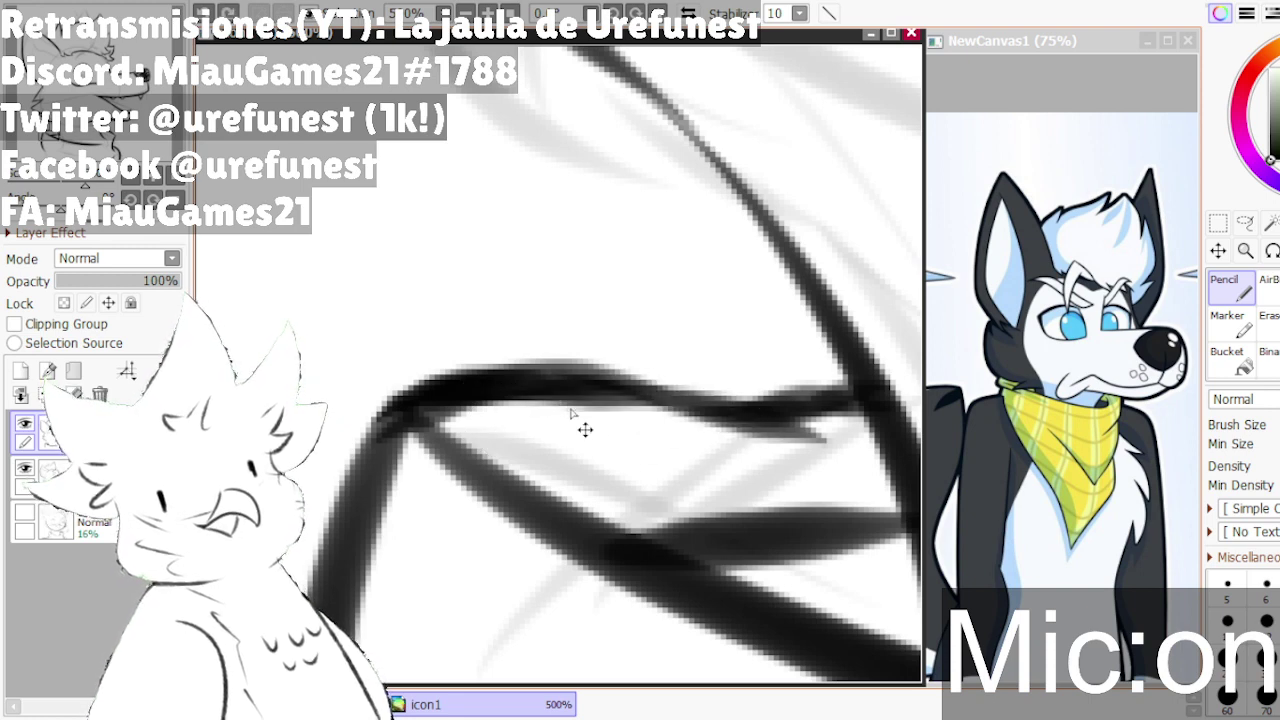
{"action": "left_click_drag", "start_coordinate": [572, 412], "coordinate": [796, 436]}
{"action": "scroll", "coordinate": [655, 431], "scroll_direction": "down", "scroll_amount": 1}
{"action": "scroll", "coordinate": [480, 411], "scroll_direction": "up", "scroll_amount": 1}
{"action": "left_click_drag", "start_coordinate": [460, 418], "coordinate": [664, 428]}
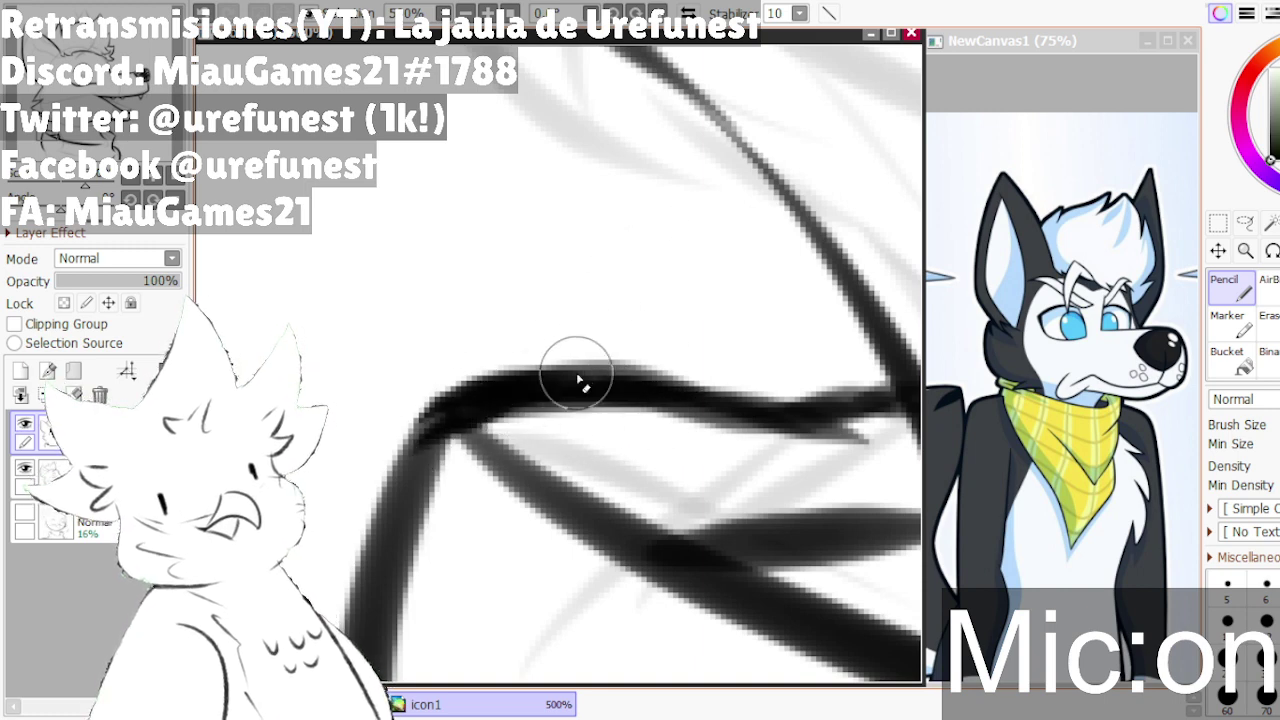
- Set the pencil's brush size to 6 for finer lines around the neck and cheek fur
{"action": "scroll", "coordinate": [578, 381], "scroll_direction": "down", "scroll_amount": 2}
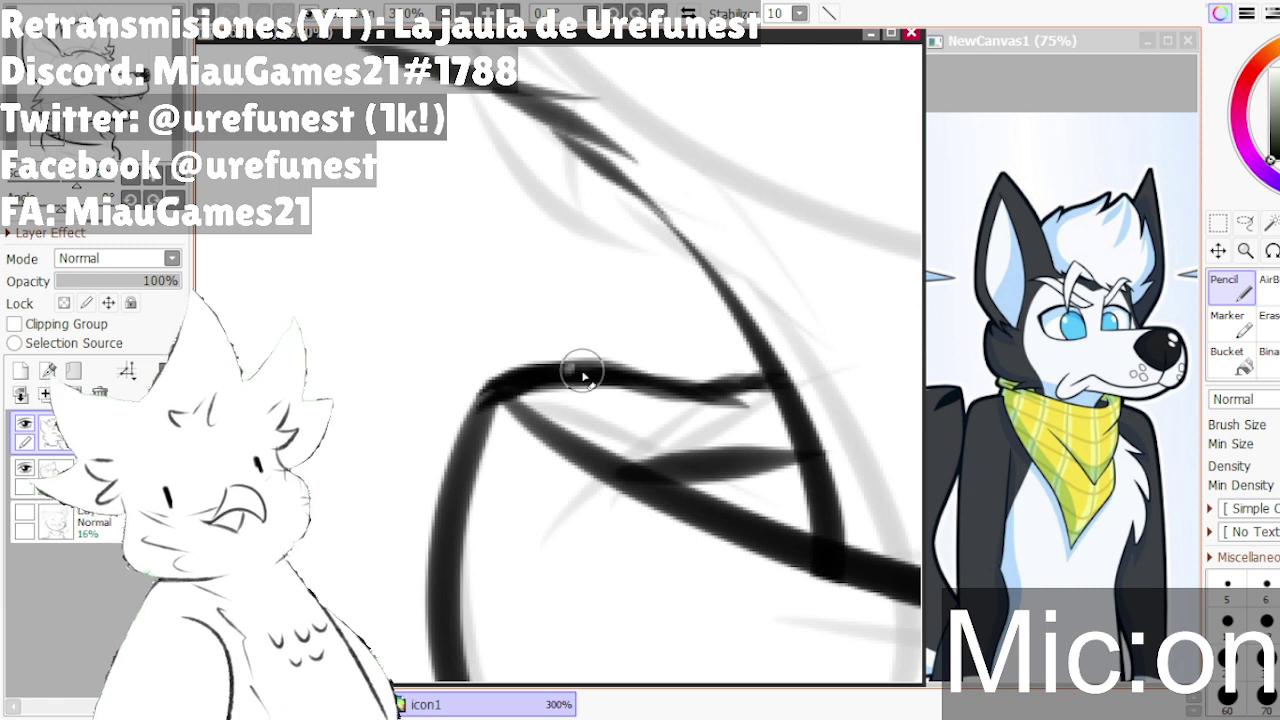
{"action": "scroll", "coordinate": [585, 373], "scroll_direction": "up", "scroll_amount": 1}
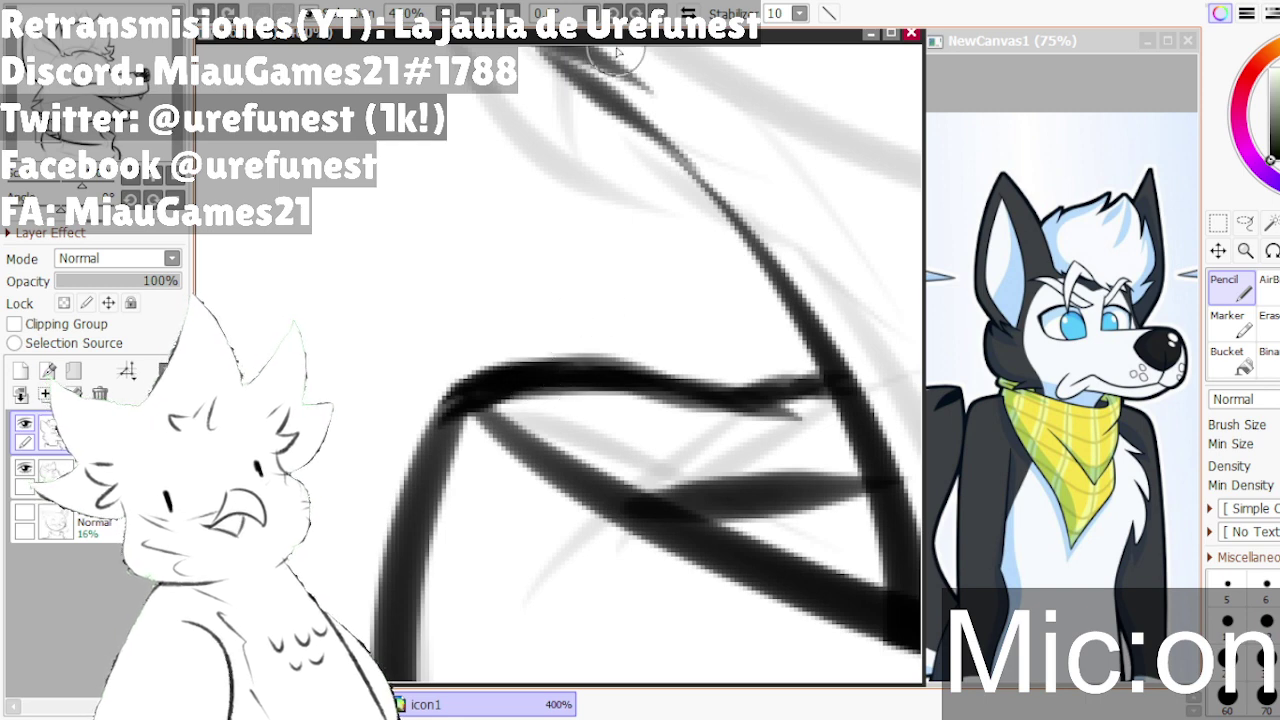
{"action": "scroll", "coordinate": [543, 262], "scroll_direction": "down", "scroll_amount": 2}
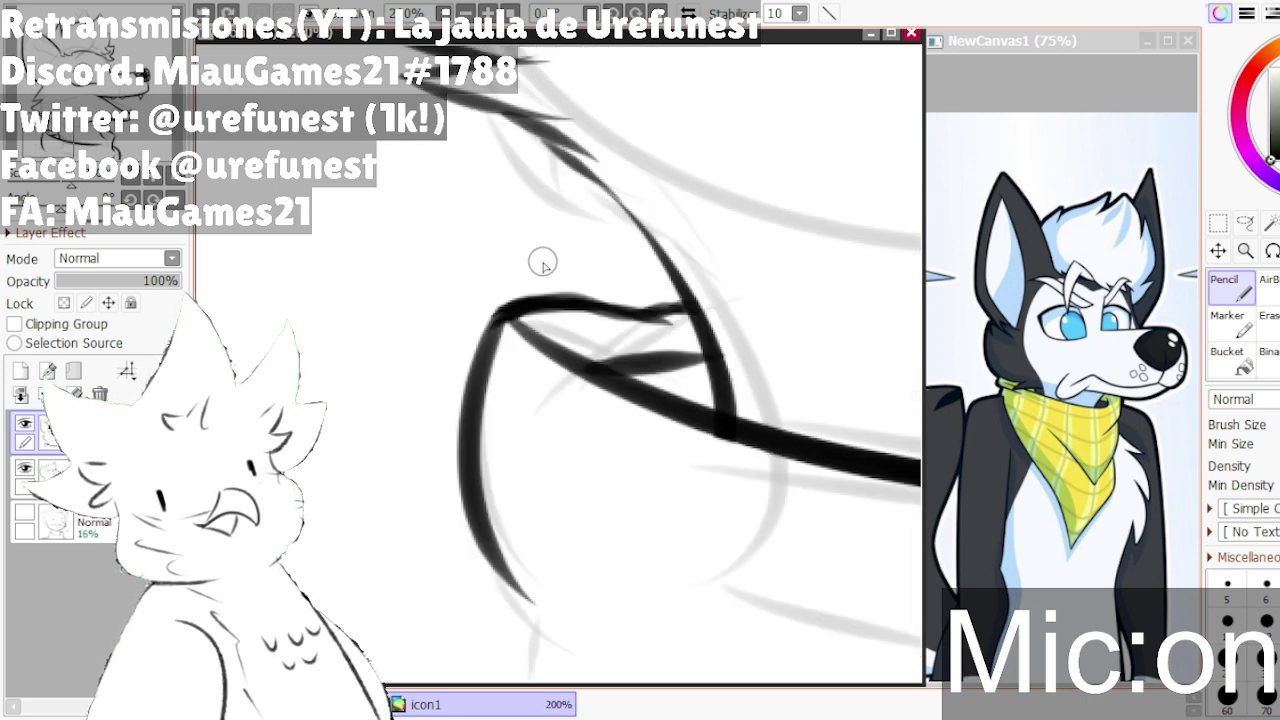
{"action": "scroll", "coordinate": [546, 280], "scroll_direction": "down", "scroll_amount": 1}
{"action": "scroll", "coordinate": [694, 235], "scroll_direction": "down", "scroll_amount": 1}
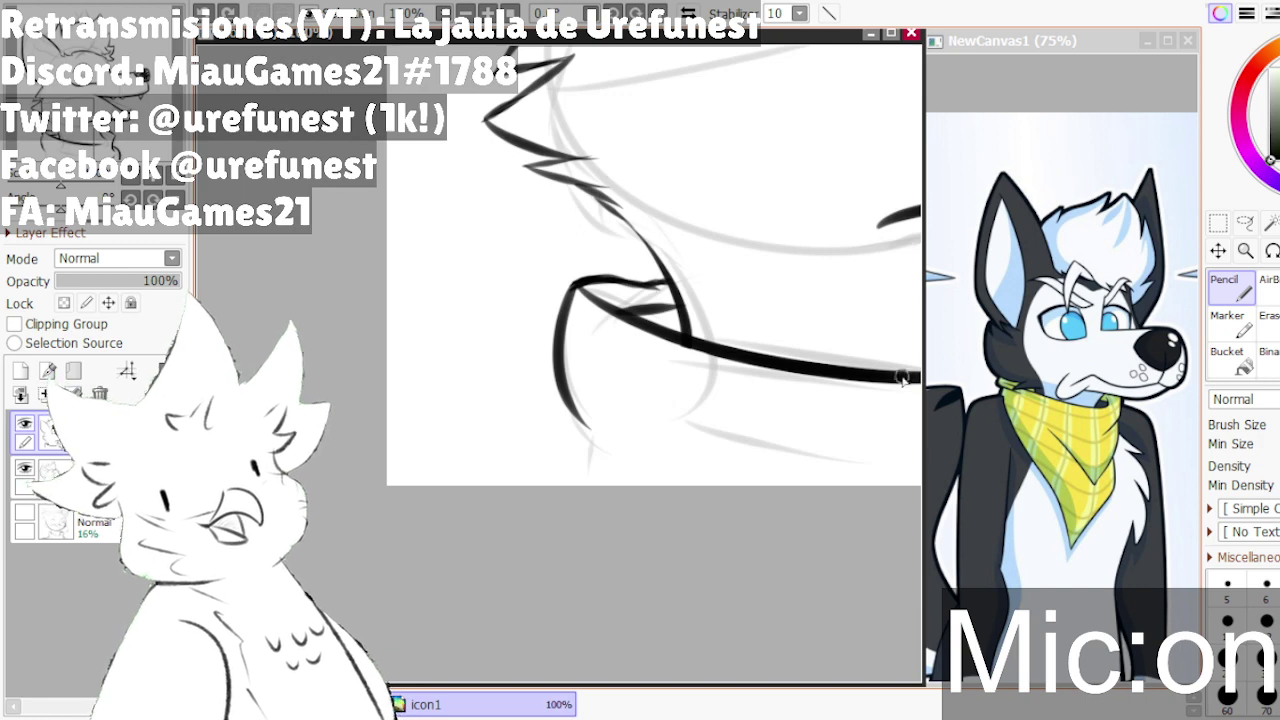
{"action": "left_click", "coordinate": [1266, 588]}
{"action": "scroll", "coordinate": [629, 214], "scroll_direction": "up", "scroll_amount": 2}
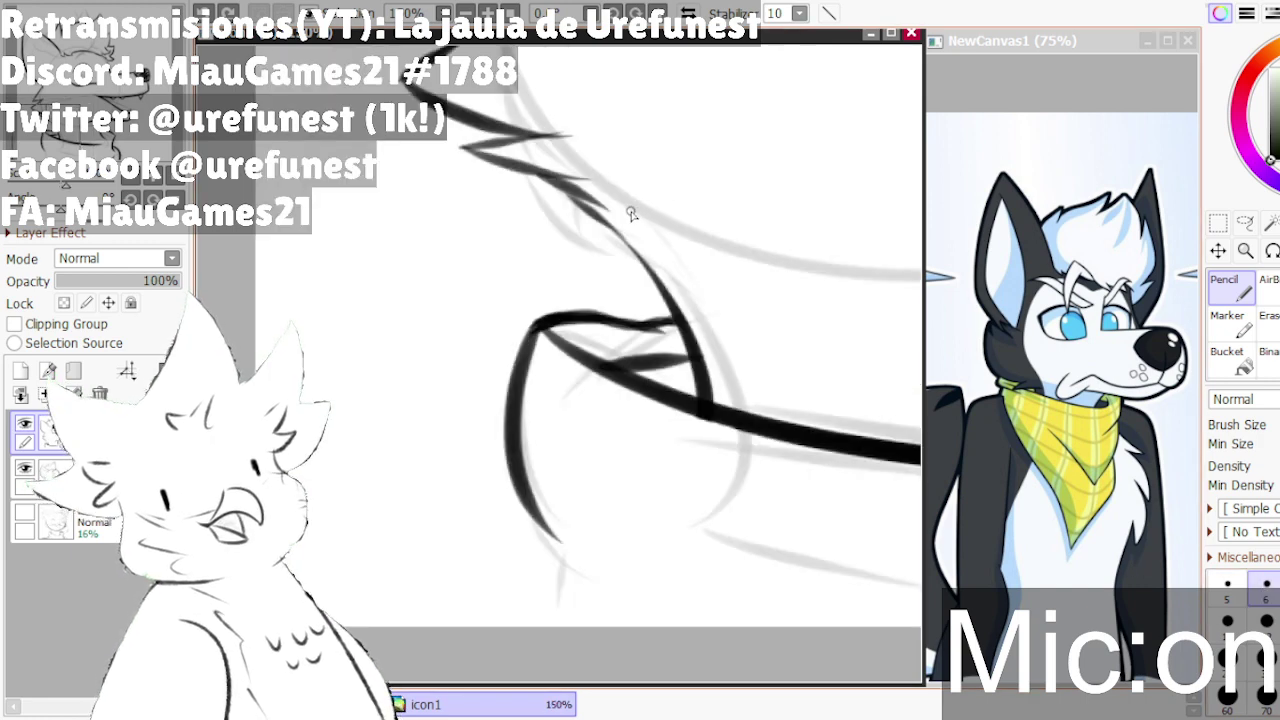
{"action": "scroll", "coordinate": [545, 197], "scroll_direction": "up", "scroll_amount": 1}
{"action": "left_click_drag", "start_coordinate": [543, 195], "coordinate": [694, 280]}
{"action": "key", "text": "ctrl+z"}
{"action": "mouse_move", "coordinate": [566, 236]}
{"action": "left_mouse_down"}
{"action": "mouse_move", "coordinate": [712, 332]}
{"action": "mouse_move", "coordinate": [690, 325]}
{"action": "left_mouse_up"}
{"action": "key", "text": "ctrl+z"}
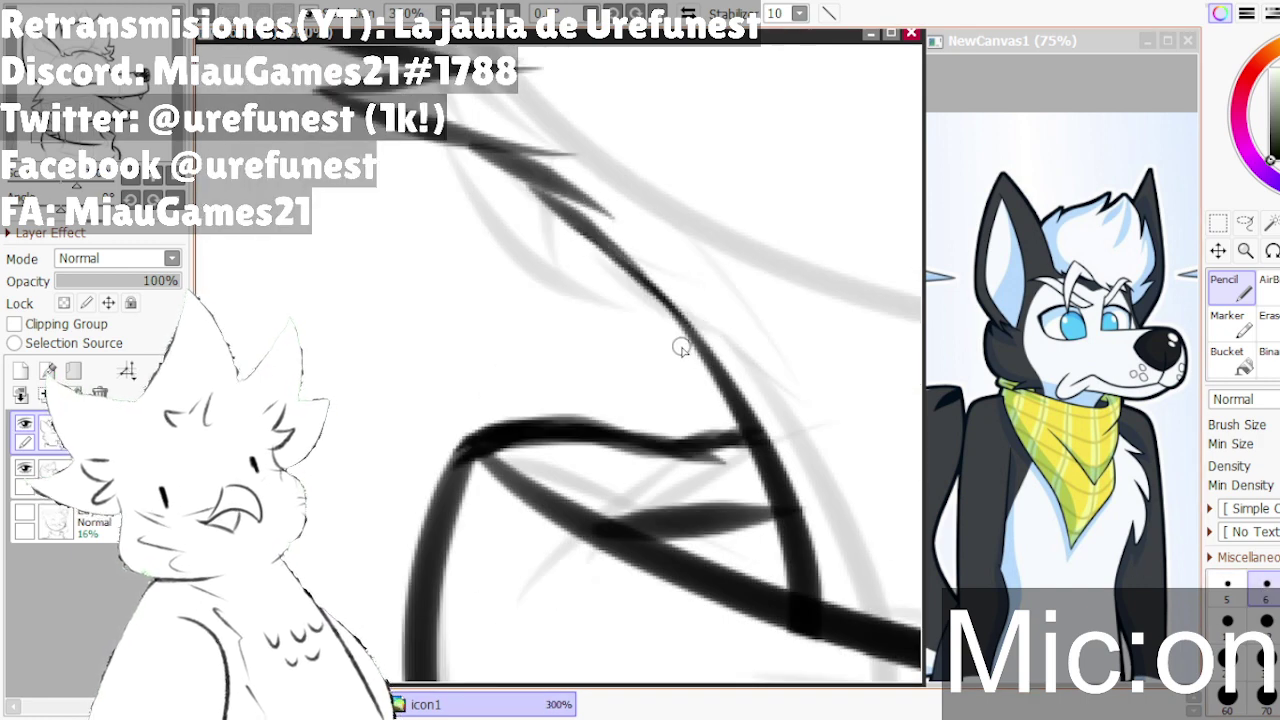
- Join the upper end of the back neck line to the lowest cheek fur tuft with a thin stroke
{"action": "scroll", "coordinate": [604, 272], "scroll_direction": "down", "scroll_amount": 1}
{"action": "scroll", "coordinate": [620, 297], "scroll_direction": "up", "scroll_amount": 2}
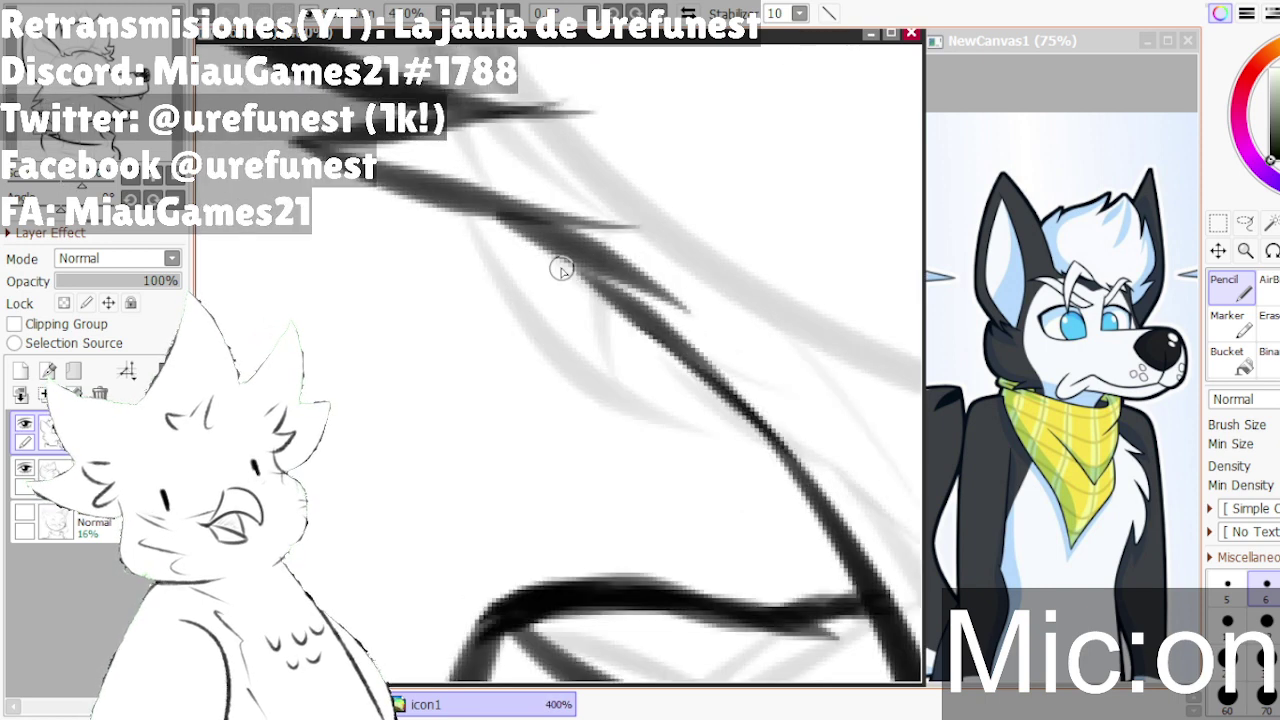
{"action": "key", "text": "ctrl+z"}
{"action": "left_click_drag", "start_coordinate": [548, 255], "coordinate": [630, 306]}
{"action": "scroll", "coordinate": [517, 262], "scroll_direction": "down", "scroll_amount": 2}
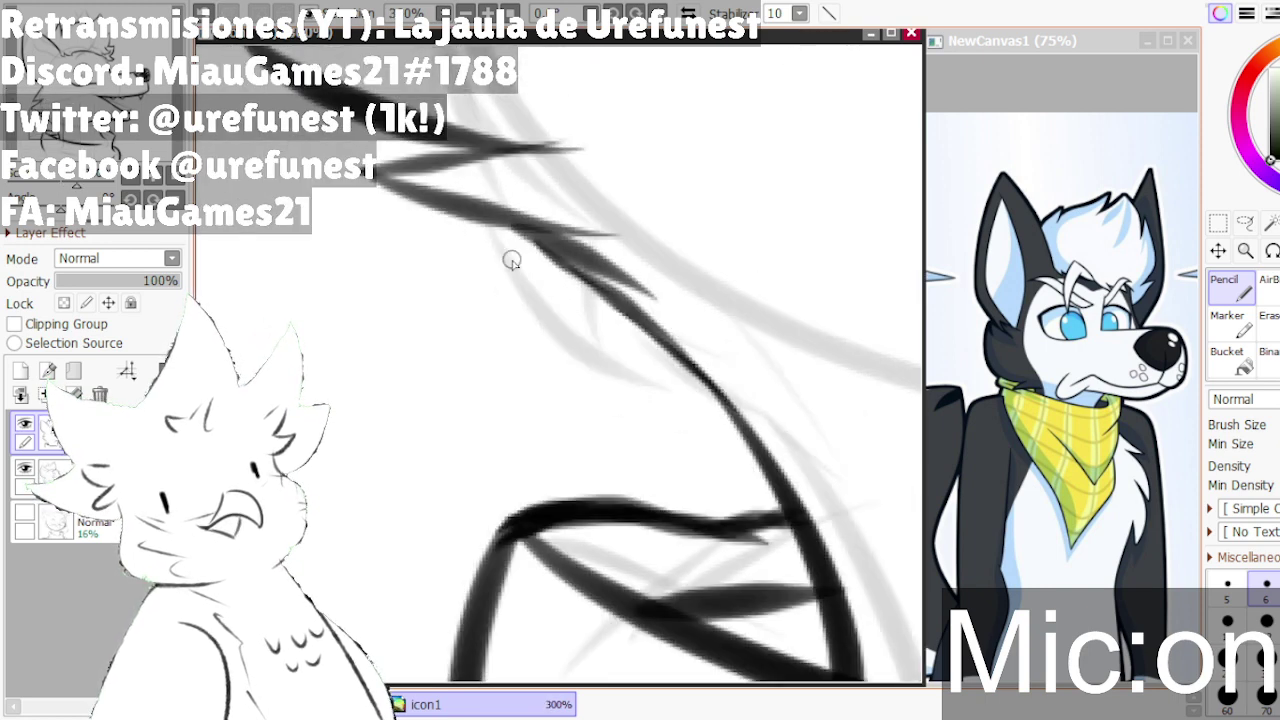
{"action": "scroll", "coordinate": [530, 121], "scroll_direction": "up", "scroll_amount": 1}
{"action": "scroll", "coordinate": [549, 206], "scroll_direction": "up", "scroll_amount": 2}
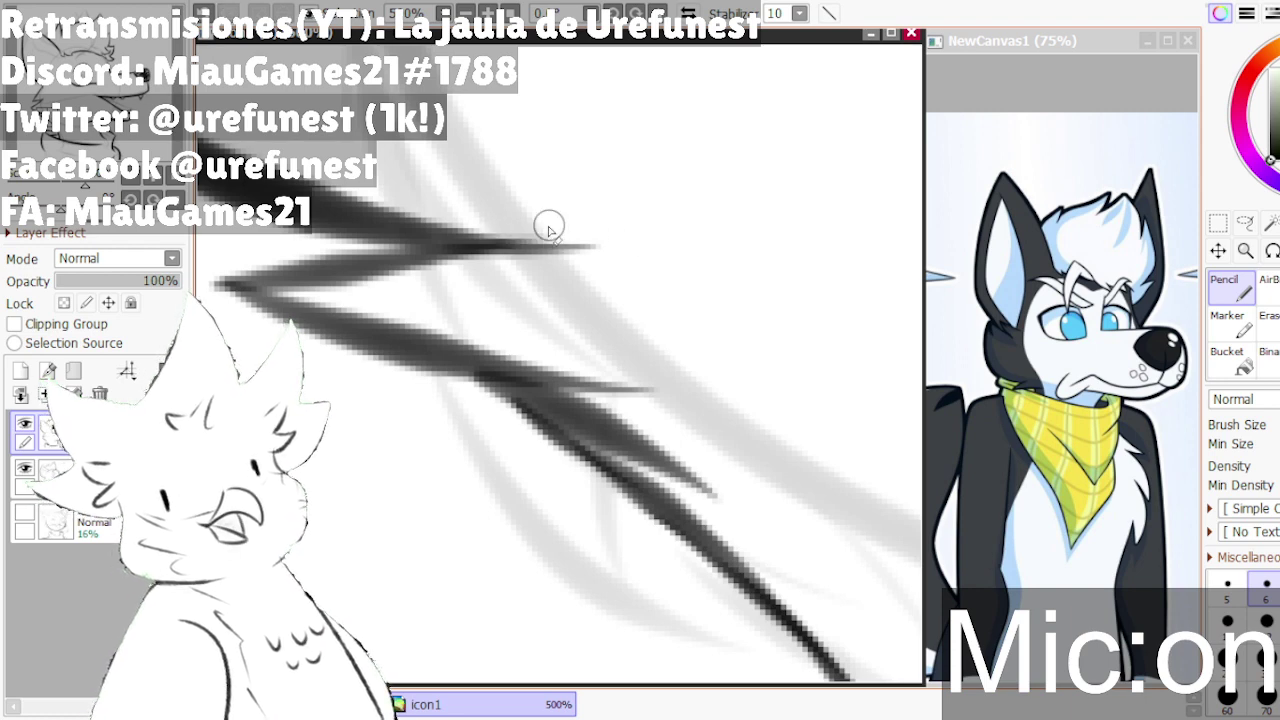
{"action": "scroll", "coordinate": [434, 250], "scroll_direction": "down", "scroll_amount": 2}
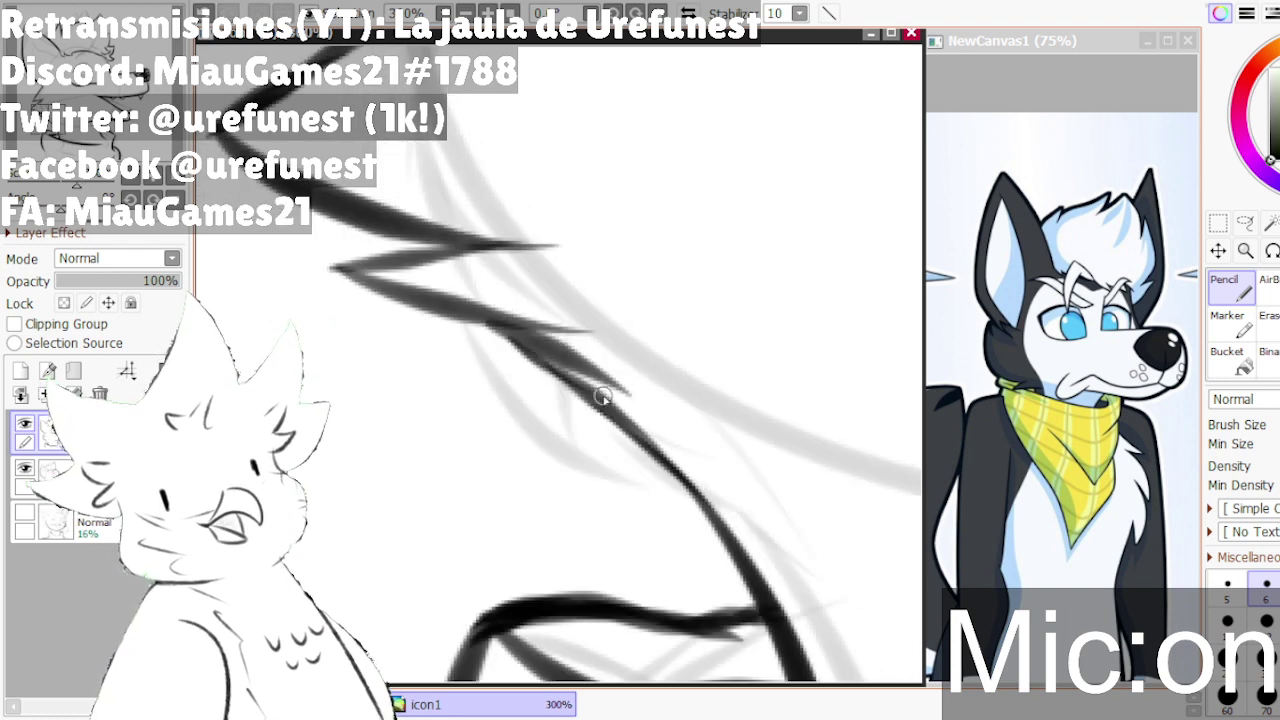
{"action": "scroll", "coordinate": [603, 396], "scroll_direction": "down", "scroll_amount": 3}
{"action": "scroll", "coordinate": [720, 340], "scroll_direction": "down", "scroll_amount": 2}
{"action": "scroll", "coordinate": [629, 394], "scroll_direction": "up", "scroll_amount": 3}
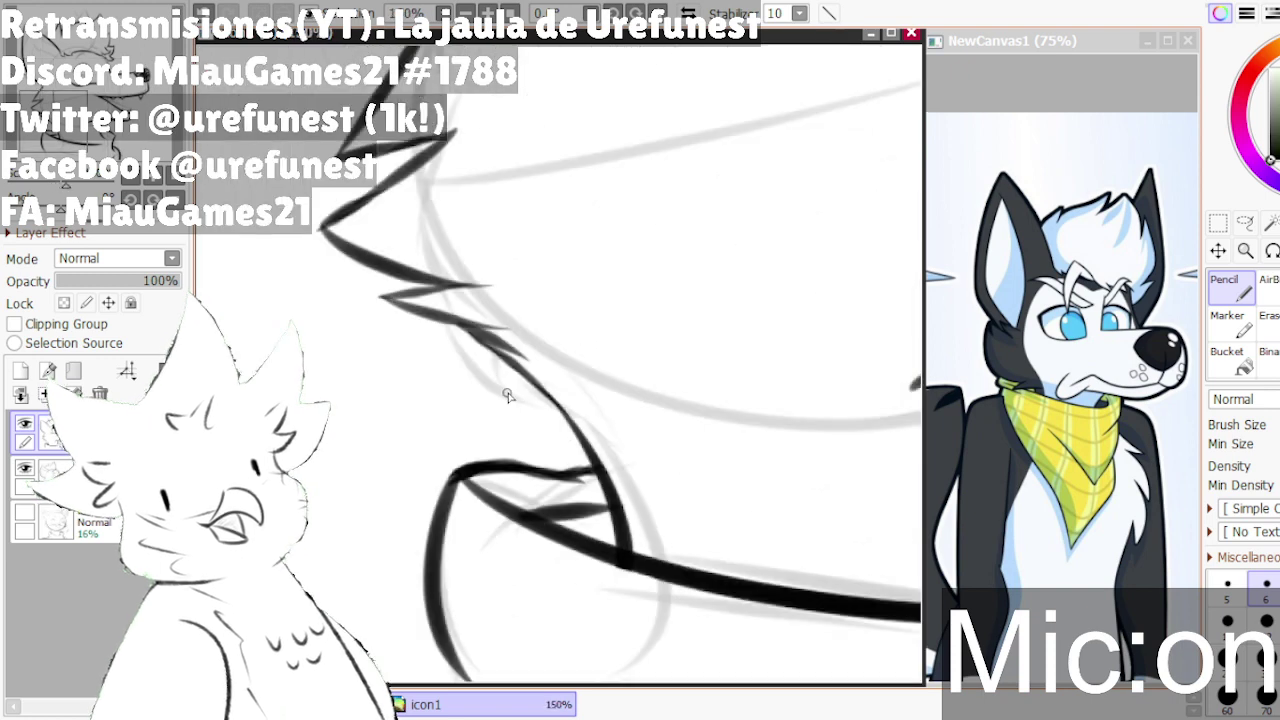
- Draw a thin tapering fur strand from the lowest cheek tuft inward across the top of the neck
{"action": "key", "text": "ctrl+z"}
{"action": "left_click_drag", "start_coordinate": [480, 336], "coordinate": [636, 396]}
{"action": "key", "text": "ctrl+z"}
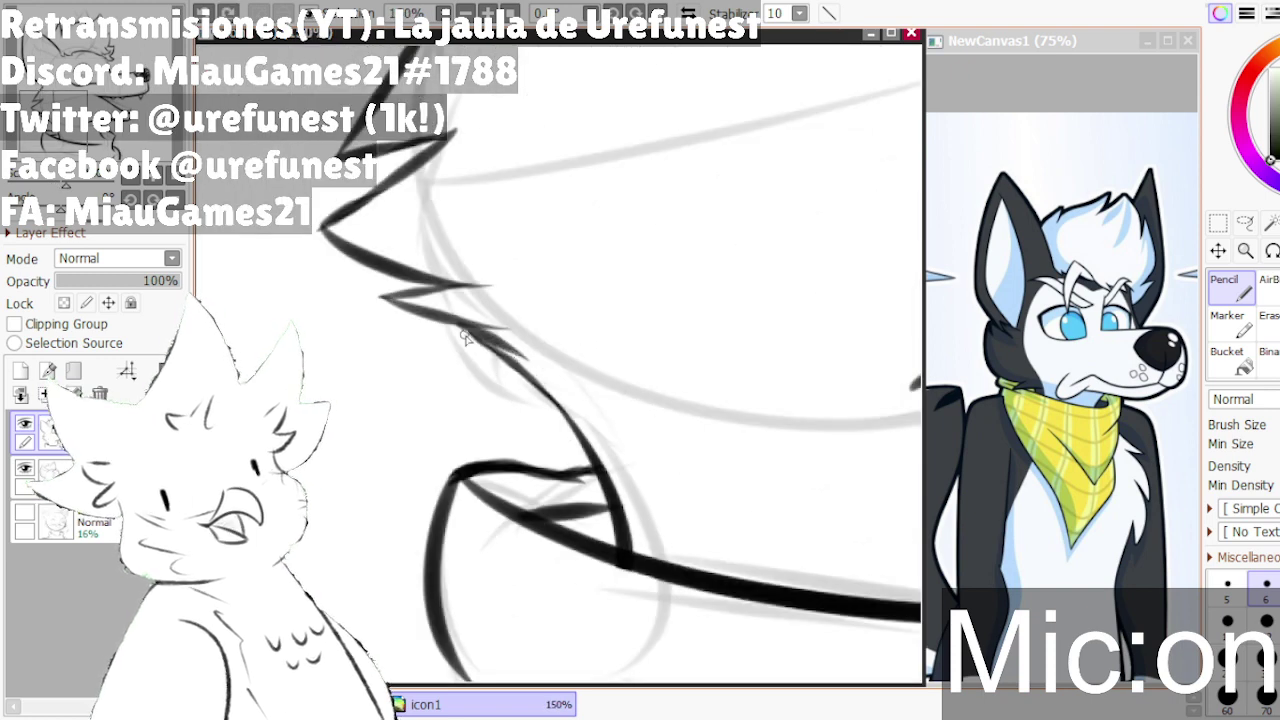
{"action": "key", "text": "ctrl+z"}
{"action": "mouse_move", "coordinate": [466, 338]}
{"action": "left_mouse_down"}
{"action": "mouse_move", "coordinate": [636, 394]}
{"action": "mouse_move", "coordinate": [622, 384]}
{"action": "left_mouse_up"}
{"action": "scroll", "coordinate": [642, 400], "scroll_direction": "down", "scroll_amount": 4}
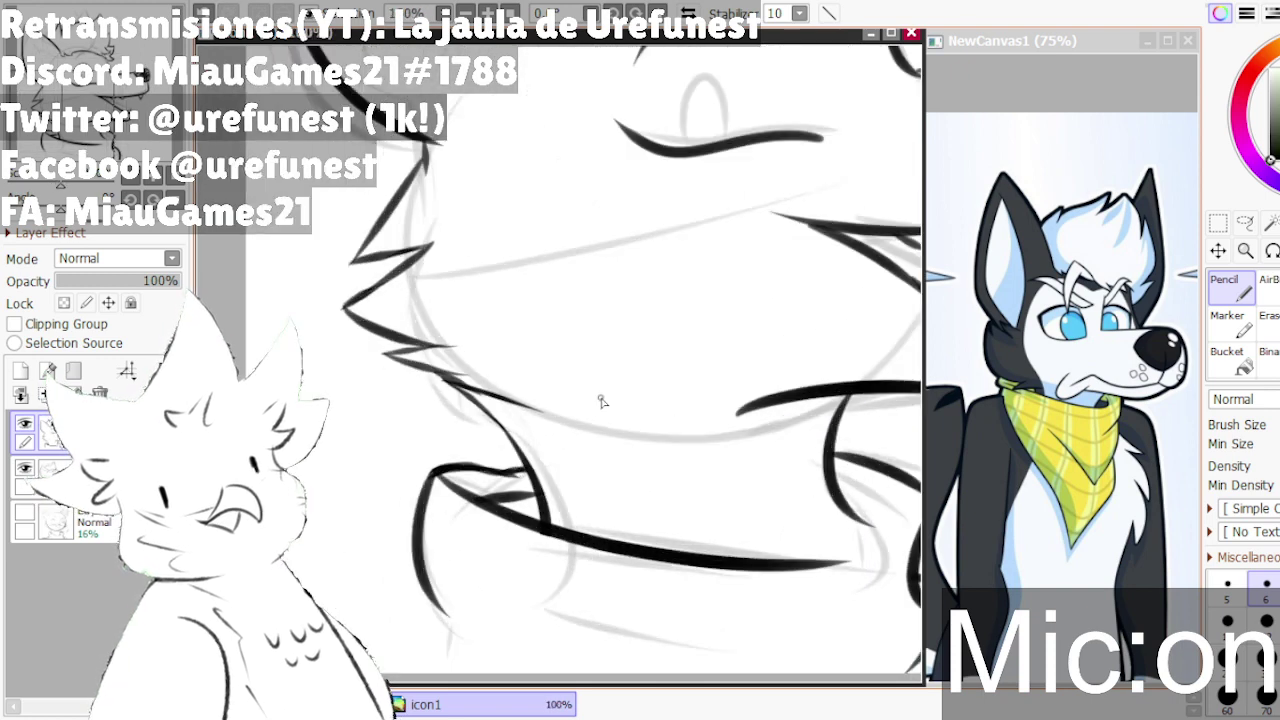
- Extend the front end of the bandana's thick neck-opening line upward in a curve to meet the throat line
{"action": "scroll", "coordinate": [642, 425], "scroll_direction": "up", "scroll_amount": 4}
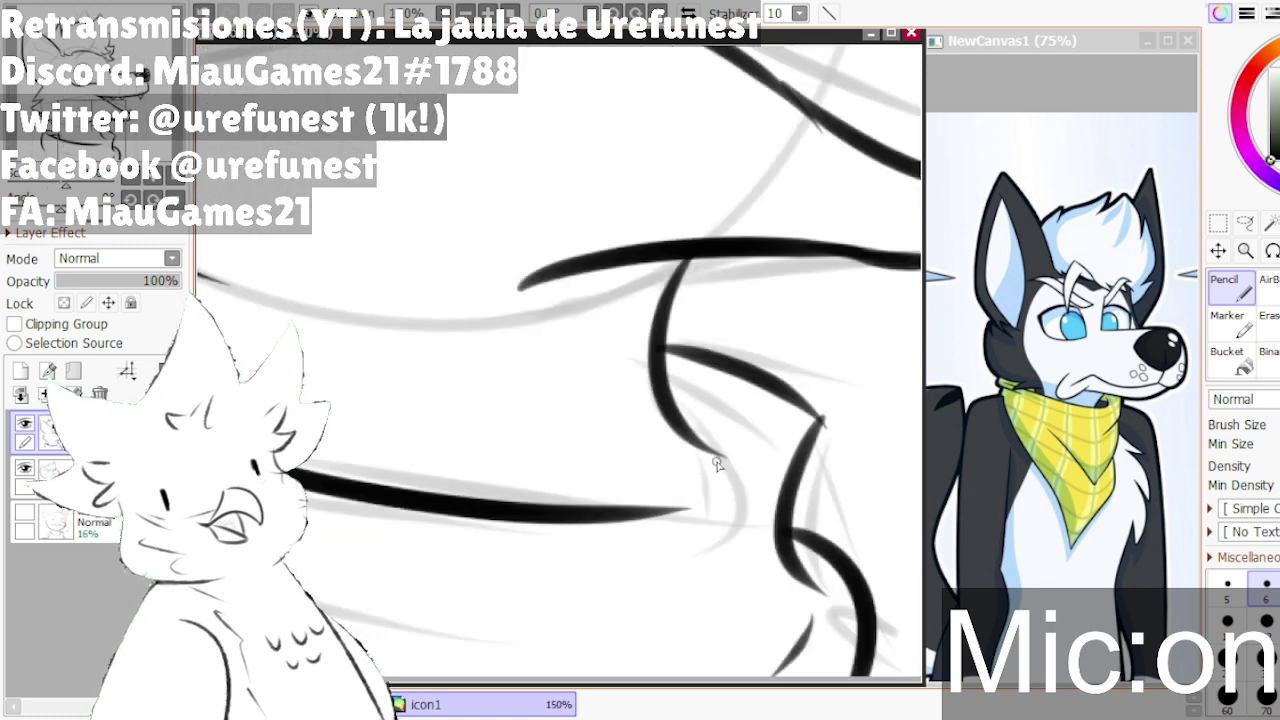
{"action": "left_click_drag", "start_coordinate": [738, 436], "coordinate": [654, 496]}
{"action": "key", "text": "ctrl+z"}
{"action": "scroll", "coordinate": [705, 492], "scroll_direction": "down", "scroll_amount": 3}
{"action": "scroll", "coordinate": [695, 500], "scroll_direction": "up", "scroll_amount": 3}
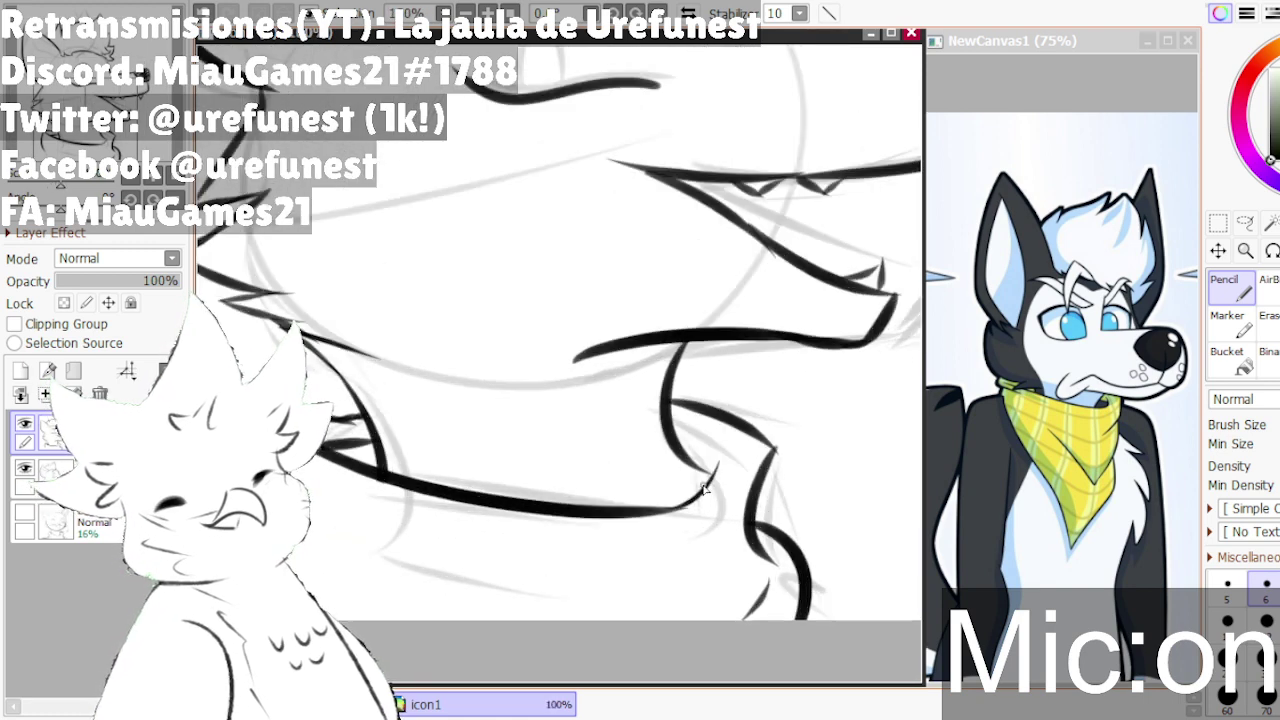
{"action": "left_click_drag", "start_coordinate": [722, 456], "coordinate": [627, 526]}
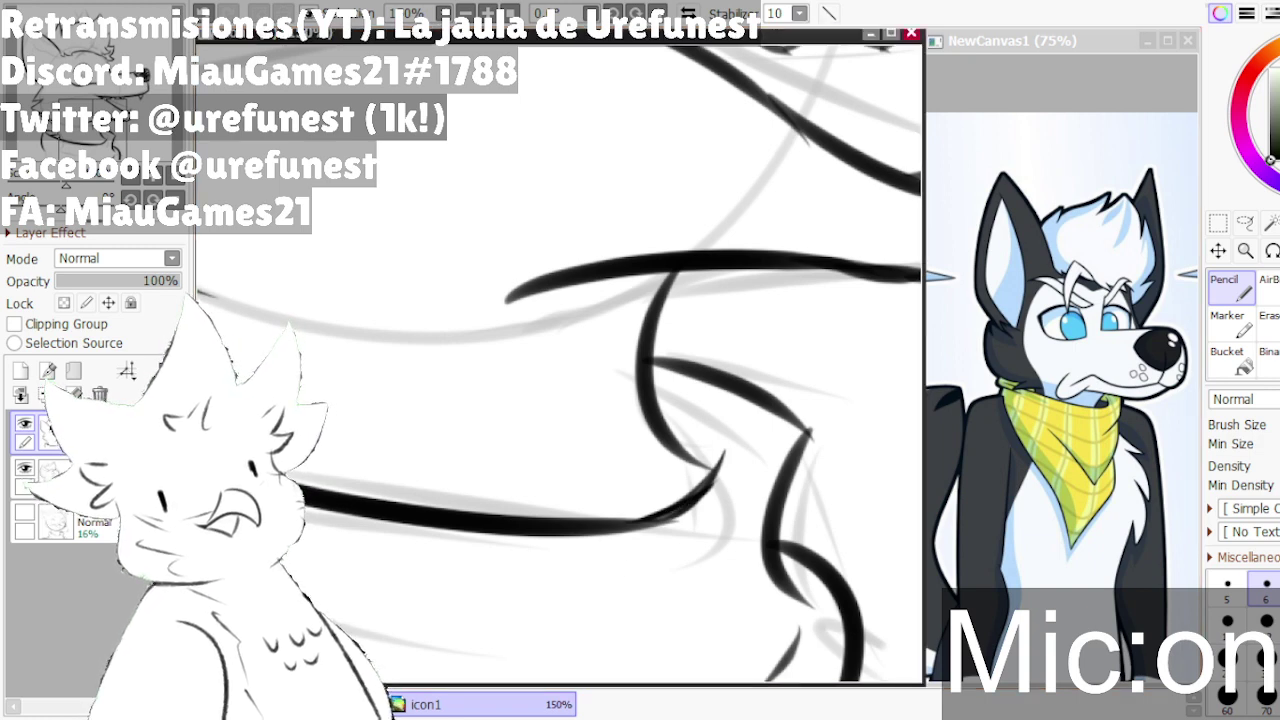
{"action": "scroll", "coordinate": [621, 338], "scroll_direction": "down", "scroll_amount": 4}
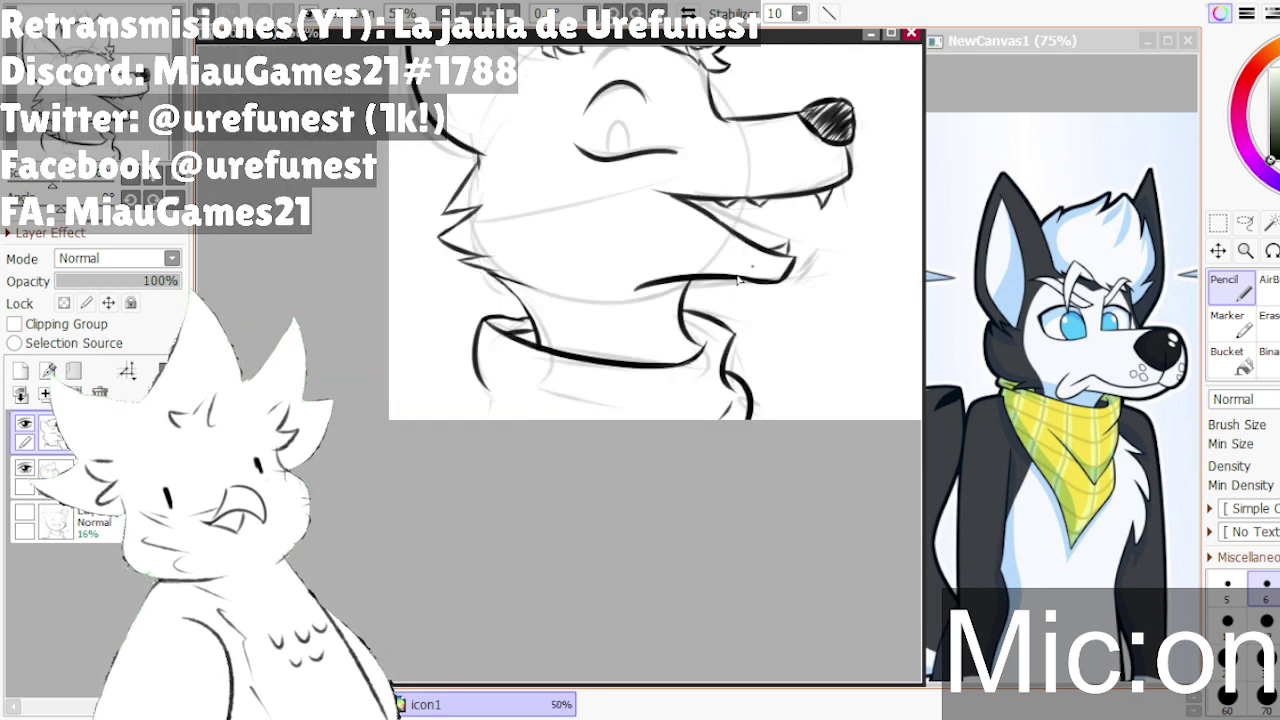
{"action": "scroll", "coordinate": [465, 416], "scroll_direction": "up", "scroll_amount": 1}
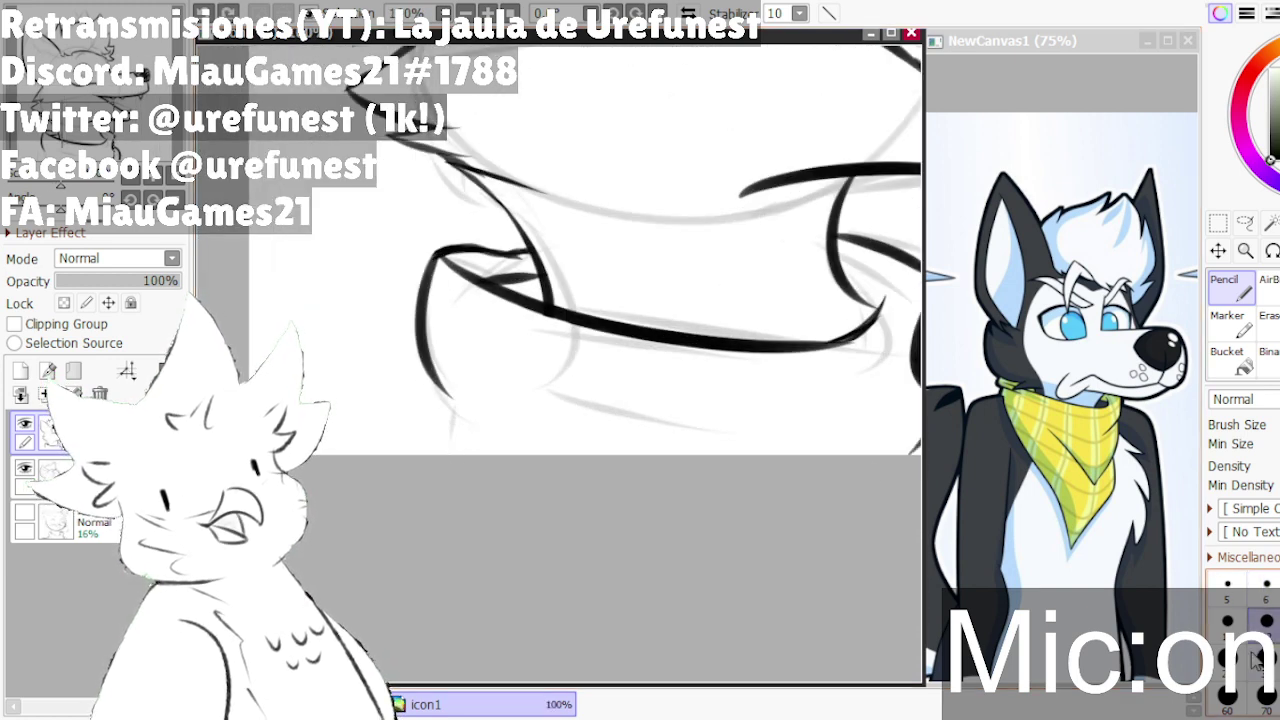
{"action": "scroll", "coordinate": [406, 440], "scroll_direction": "up", "scroll_amount": 2}
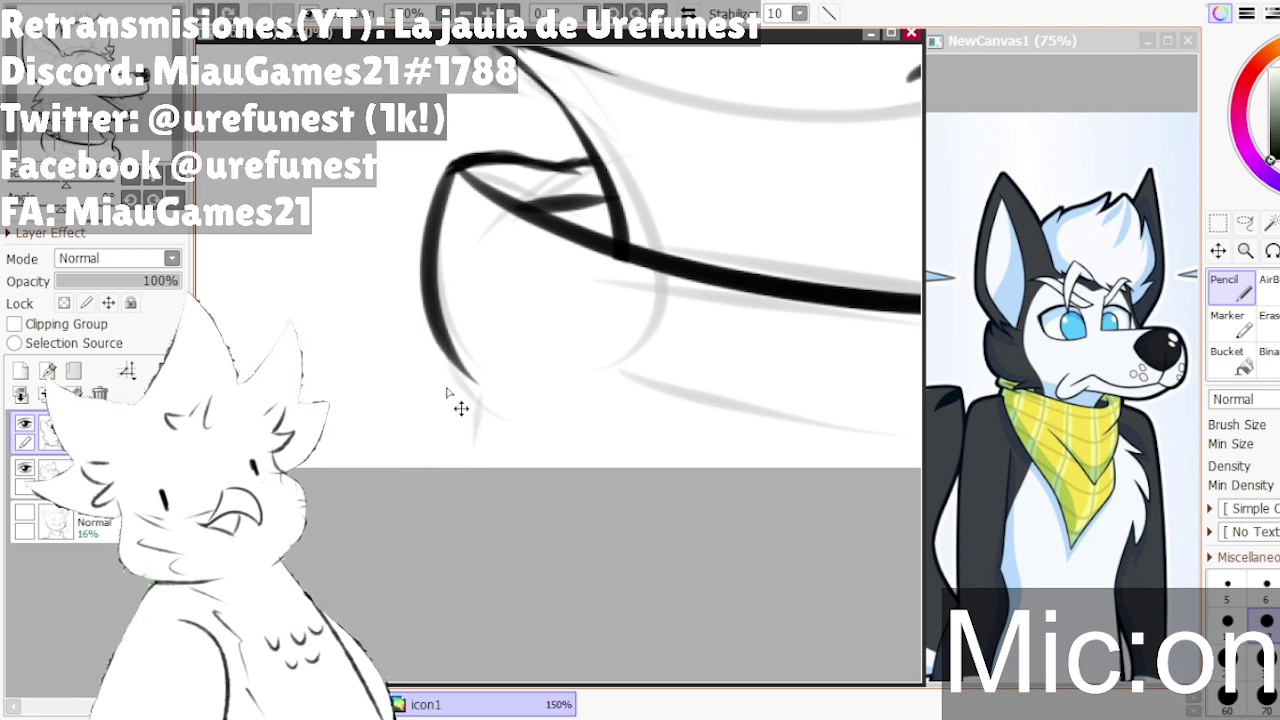
{"action": "key", "text": "ctrl+z"}
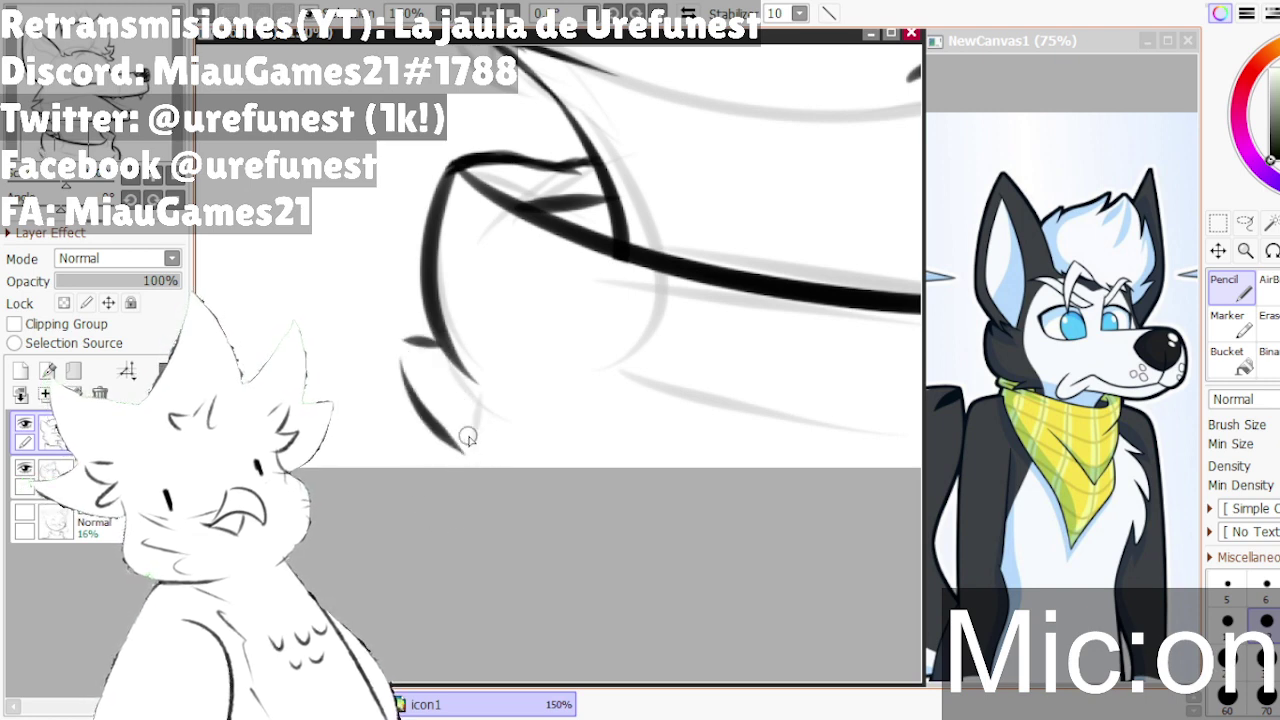
{"action": "left_click_drag", "start_coordinate": [442, 345], "coordinate": [418, 465]}
{"action": "scroll", "coordinate": [442, 385], "scroll_direction": "down", "scroll_amount": 2}
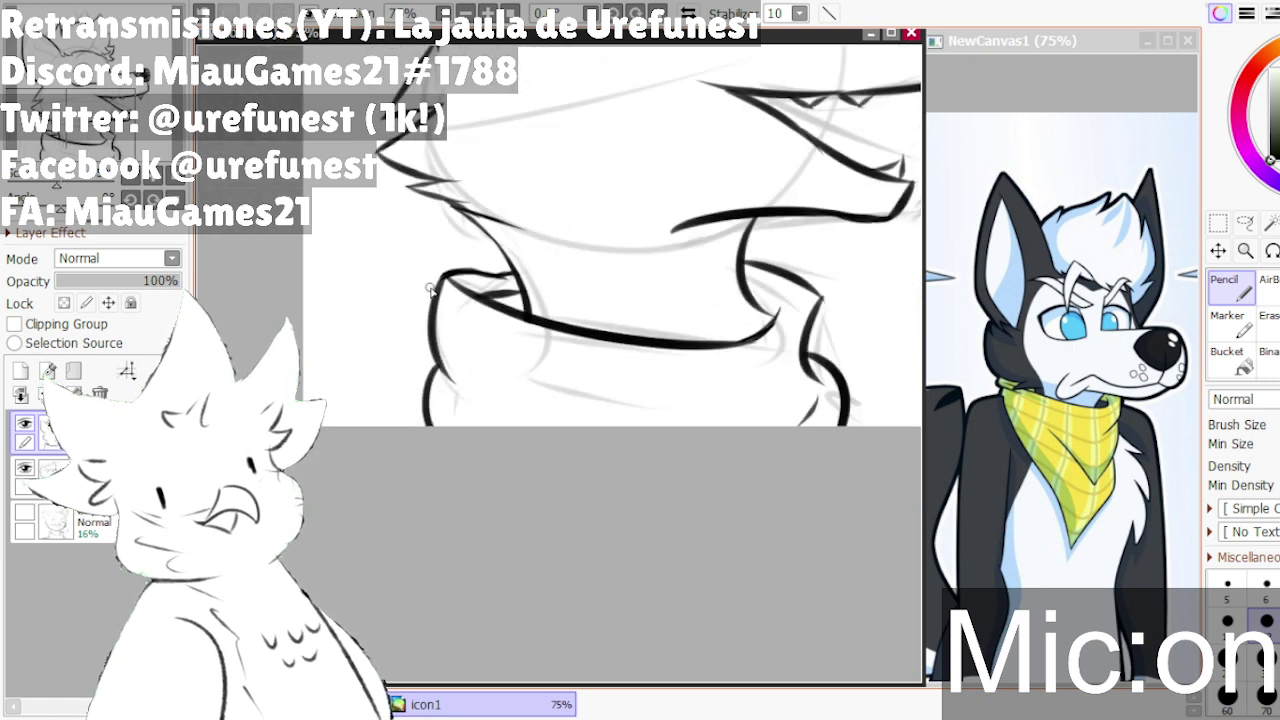
{"action": "scroll", "coordinate": [411, 357], "scroll_direction": "down", "scroll_amount": 3}
{"action": "scroll", "coordinate": [472, 422], "scroll_direction": "up", "scroll_amount": 3}
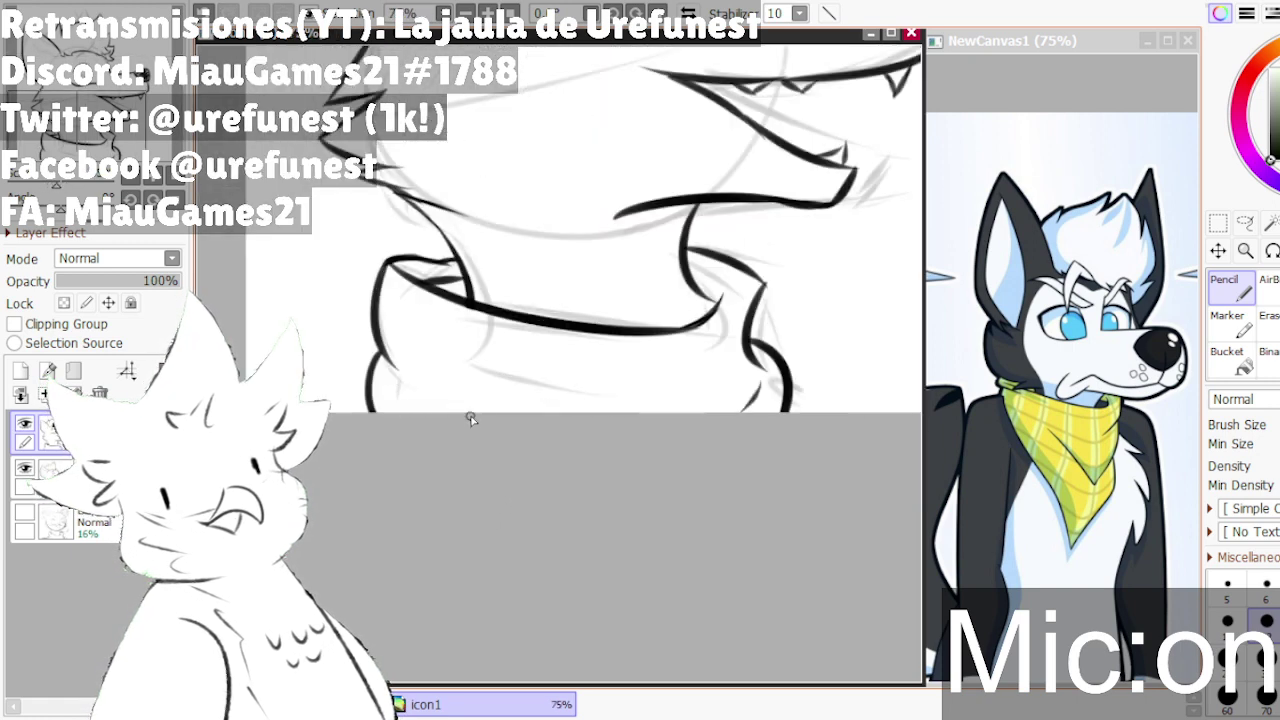
- Undo the curved fold and draw the bandana's lower edge sloping from its outer side down to the canvas's bottom edge
{"action": "scroll", "coordinate": [450, 435], "scroll_direction": "down", "scroll_amount": 1}
{"action": "scroll", "coordinate": [421, 396], "scroll_direction": "up", "scroll_amount": 1}
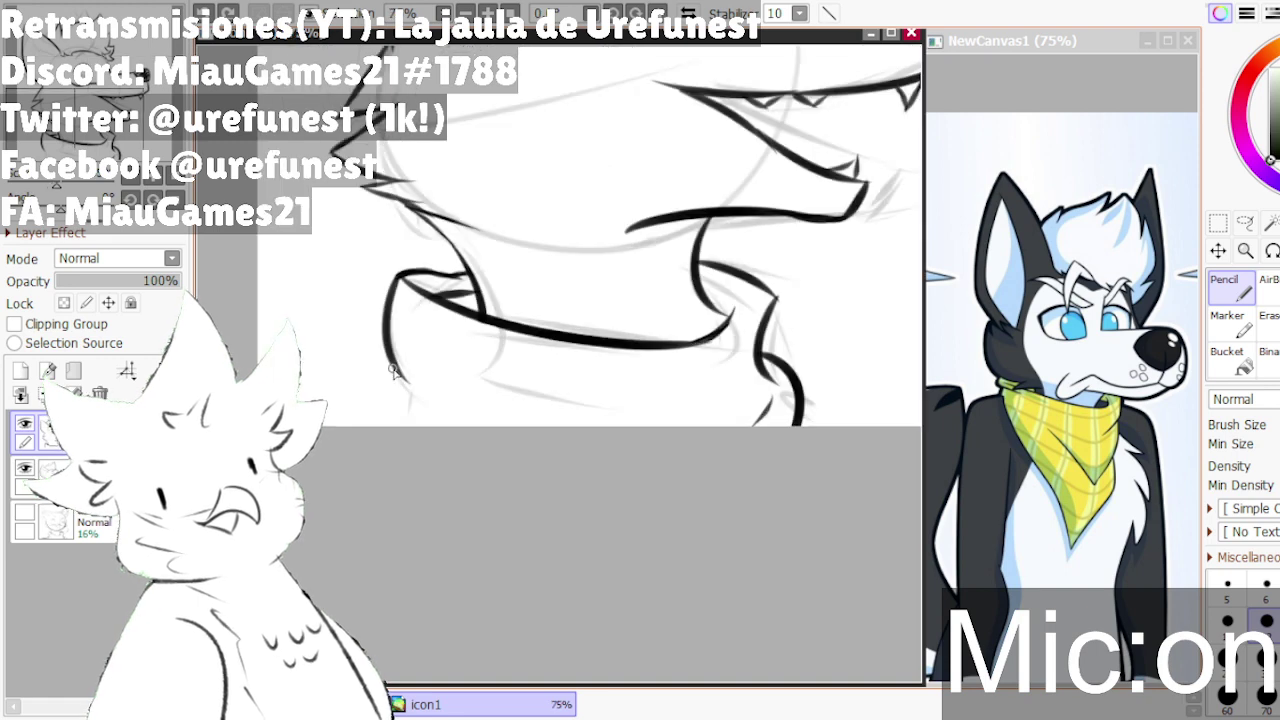
{"action": "key", "text": "ctrl+z"}
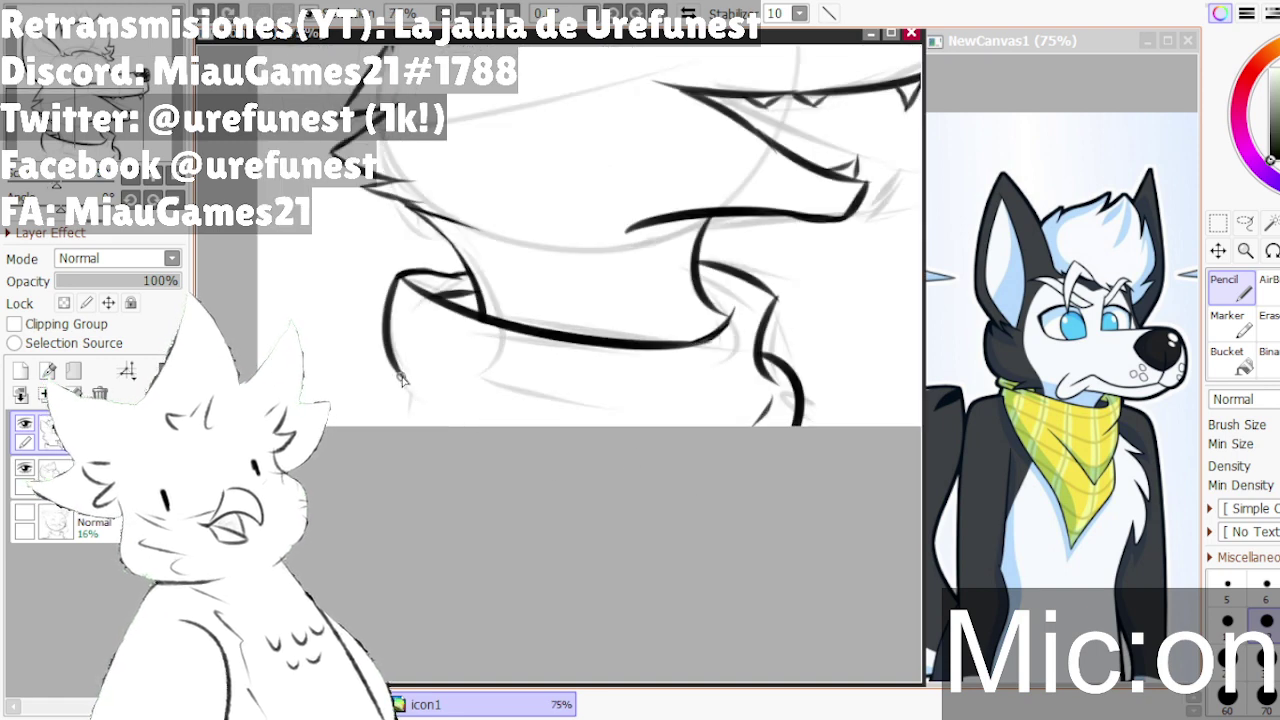
{"action": "left_click_drag", "start_coordinate": [403, 376], "coordinate": [560, 436]}
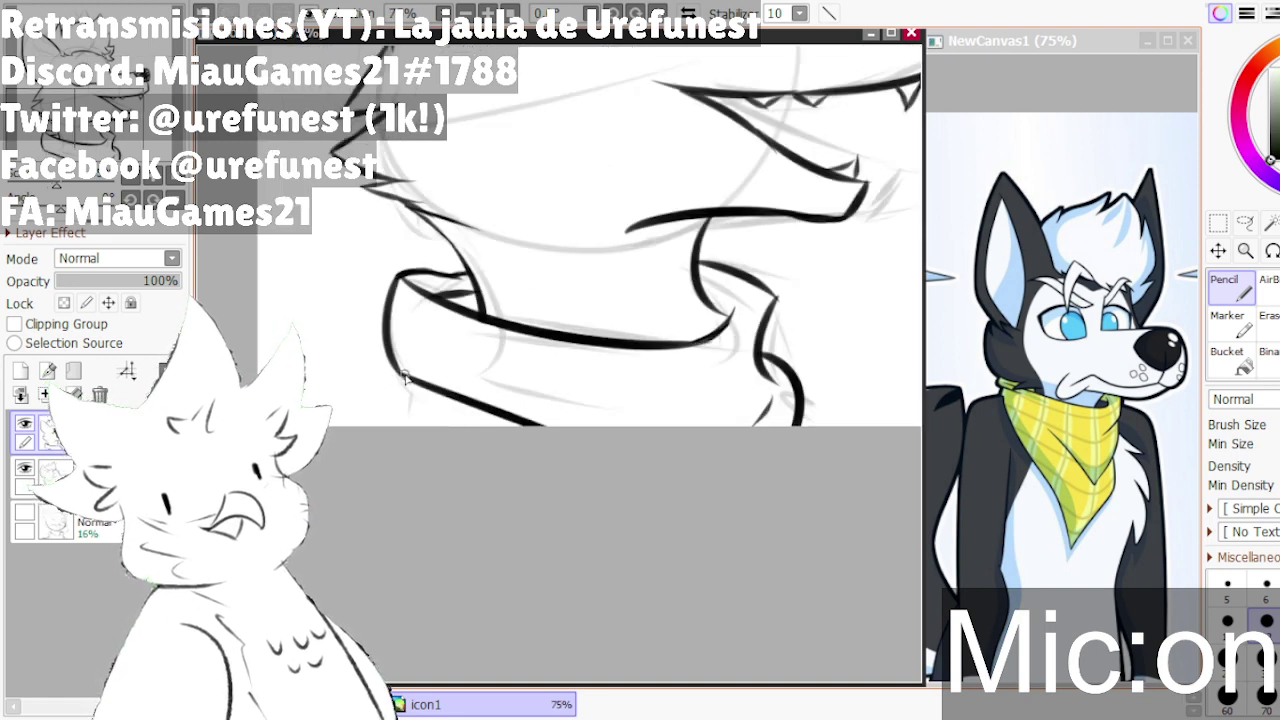
- Draw a small jagged edge below the bandana's outer lower corner, undoing stray strokes
{"action": "mouse_move", "coordinate": [404, 375]}
{"action": "left_mouse_down"}
{"action": "mouse_move", "coordinate": [341, 366]}
{"action": "mouse_move", "coordinate": [418, 416]}
{"action": "mouse_move", "coordinate": [391, 407]}
{"action": "mouse_move", "coordinate": [377, 380]}
{"action": "mouse_move", "coordinate": [338, 393]}
{"action": "mouse_move", "coordinate": [380, 408]}
{"action": "left_mouse_up"}
{"action": "key", "text": "ctrl+z"}
{"action": "key", "text": "ctrl+z"}
{"action": "key", "text": "ctrl+z"}
{"action": "key", "text": "ctrl+z"}
{"action": "scroll", "coordinate": [345, 446], "scroll_direction": "down", "scroll_amount": 2}
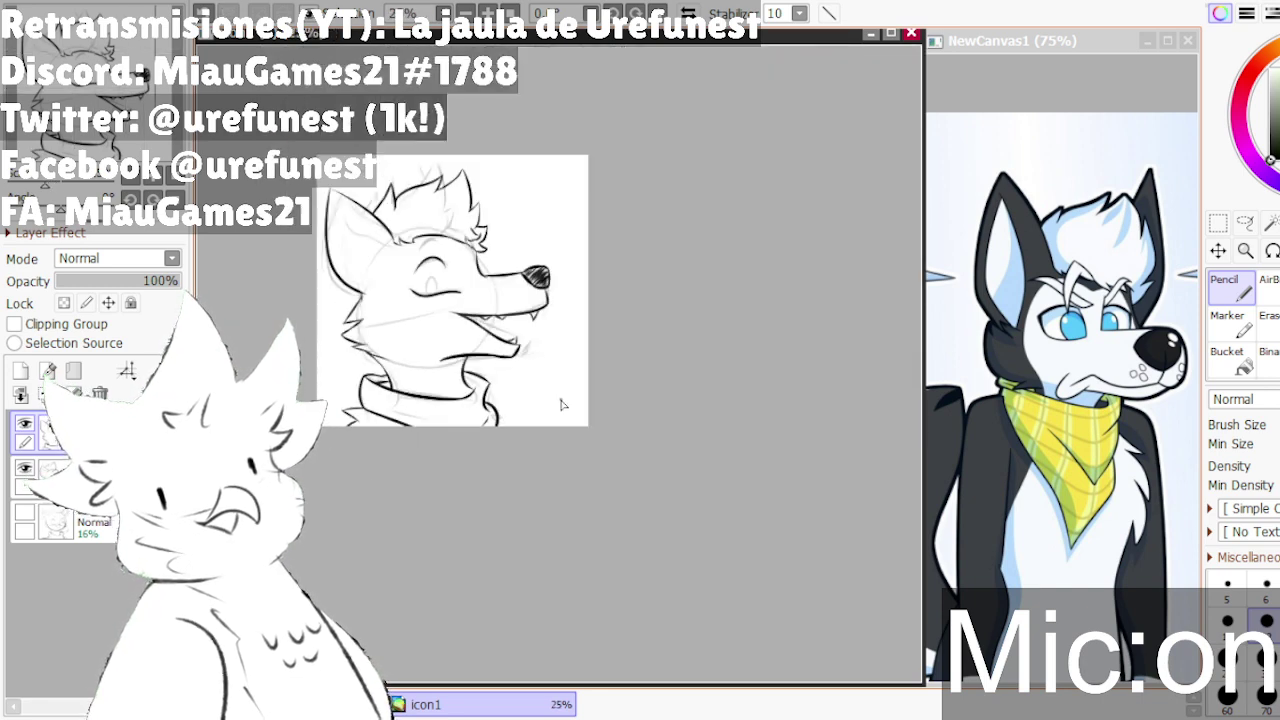
- Draw both sides of an extra pointed hair spike rising from the middle of the head's upper hair line
{"action": "scroll", "coordinate": [561, 404], "scroll_direction": "up", "scroll_amount": 1}
{"action": "scroll", "coordinate": [498, 418], "scroll_direction": "down", "scroll_amount": 1}
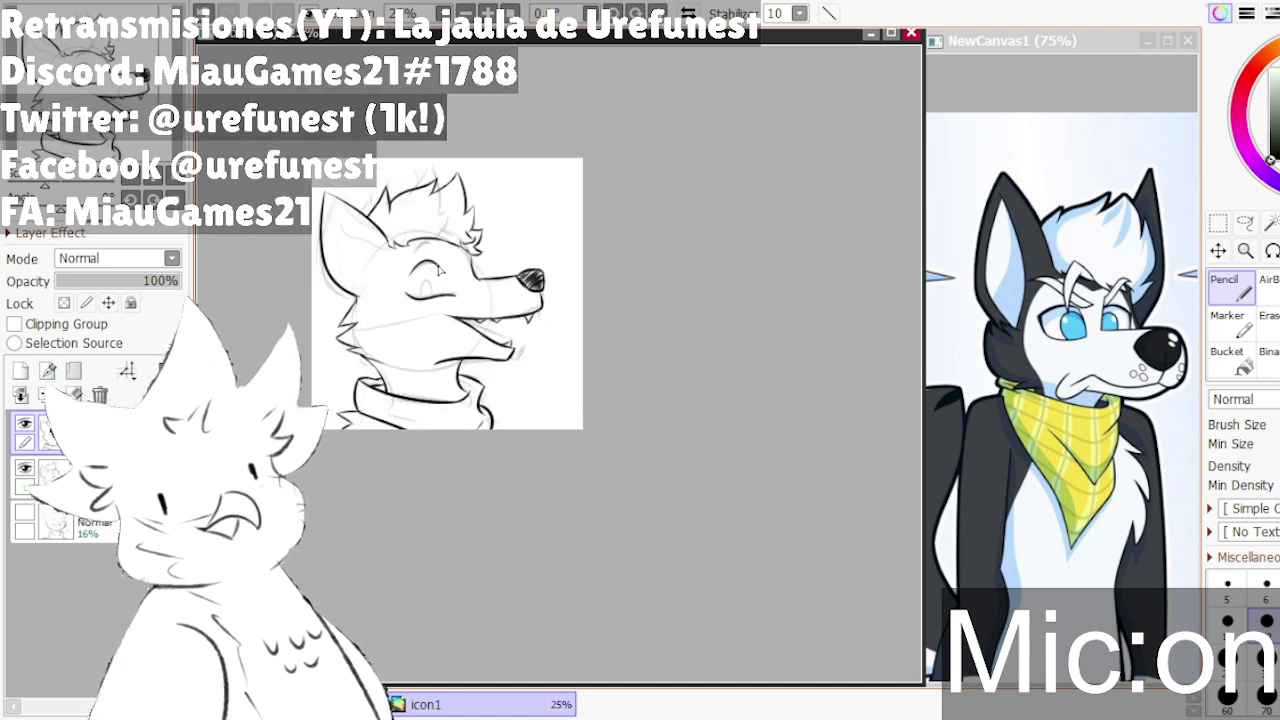
{"action": "scroll", "coordinate": [440, 270], "scroll_direction": "up", "scroll_amount": 1}
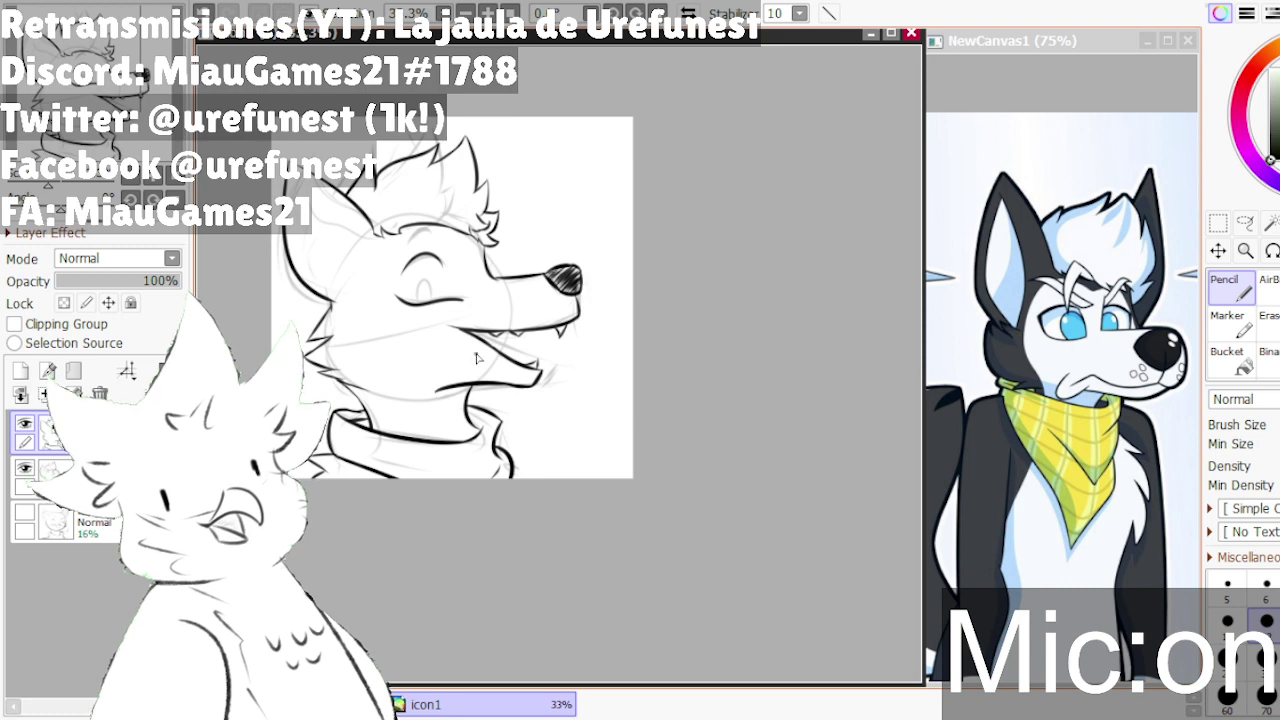
{"action": "scroll", "coordinate": [433, 228], "scroll_direction": "up", "scroll_amount": 3}
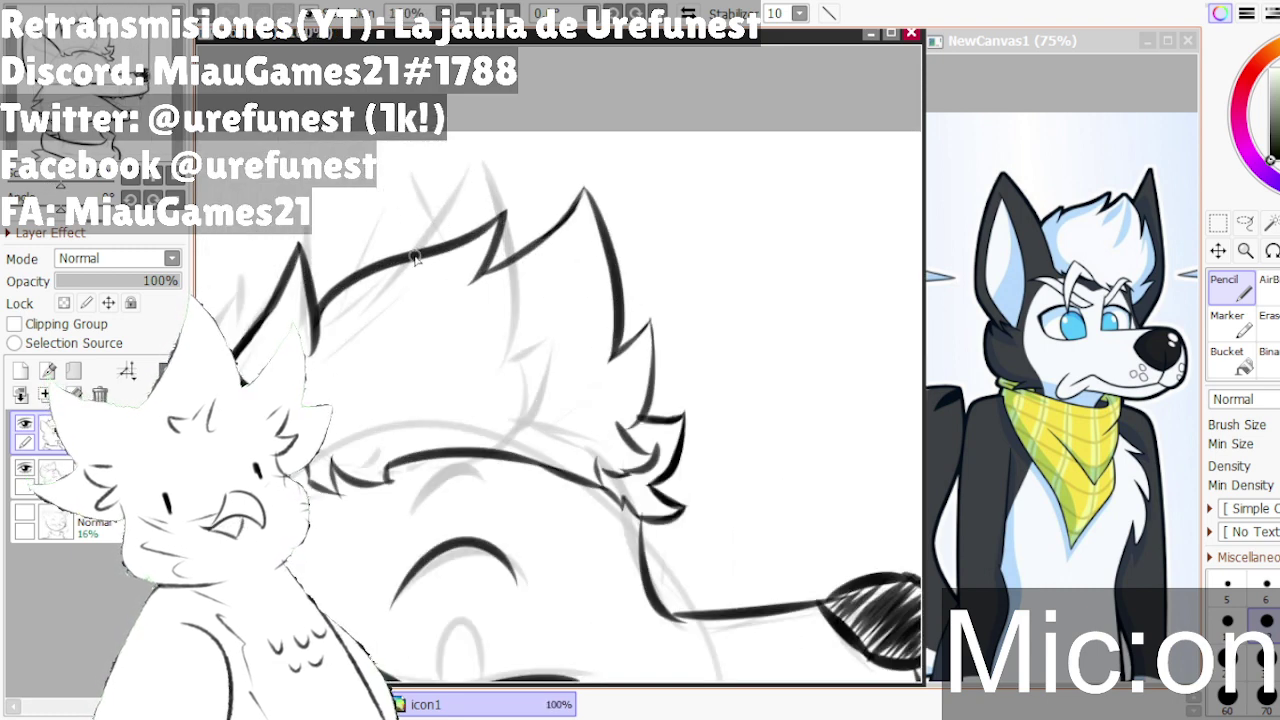
{"action": "left_click_drag", "start_coordinate": [415, 258], "coordinate": [480, 166]}
{"action": "key", "text": "ctrl+z"}
{"action": "key", "text": "ctrl+z"}
{"action": "mouse_move", "coordinate": [410, 260]}
{"action": "left_mouse_down"}
{"action": "mouse_move", "coordinate": [487, 158]}
{"action": "mouse_move", "coordinate": [520, 288]}
{"action": "left_mouse_up"}
{"action": "key", "text": "ctrl+z"}
{"action": "left_click_drag", "start_coordinate": [487, 160], "coordinate": [512, 250]}
{"action": "scroll", "coordinate": [538, 232], "scroll_direction": "down", "scroll_amount": 1}
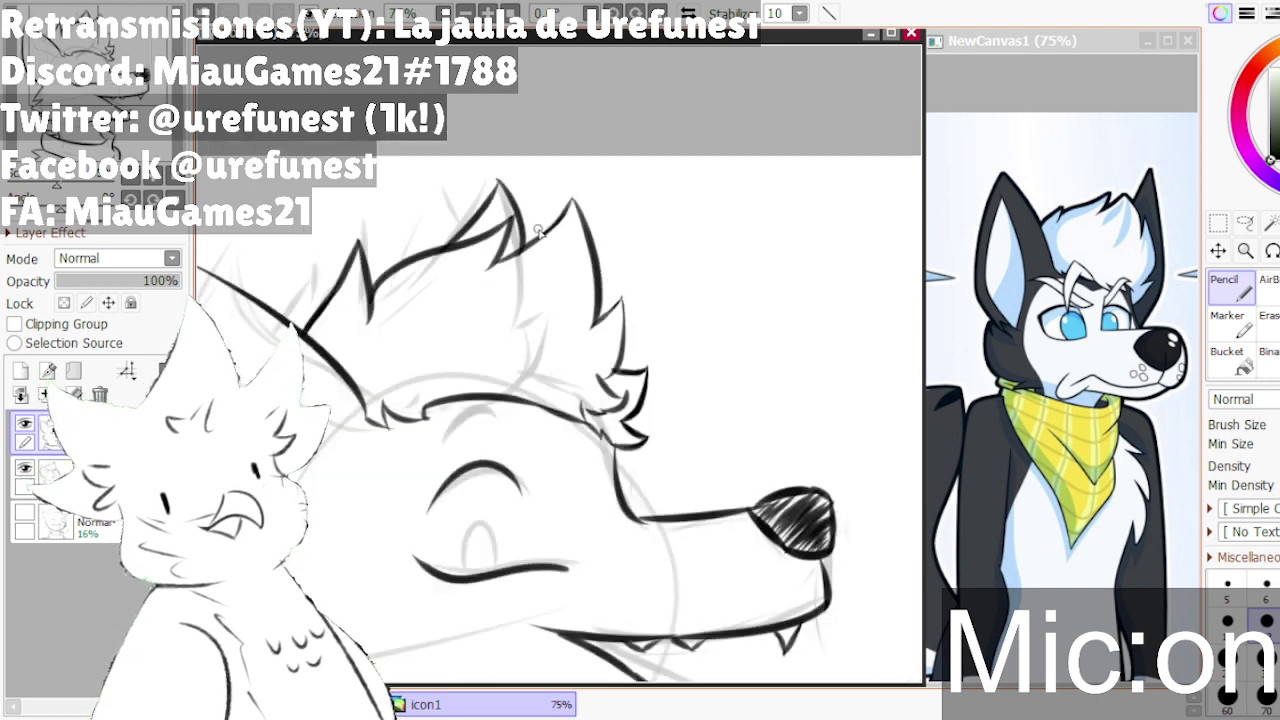
- Replace the new hair spike's front side with a thick stroke curving from its tip down to the neighbouring tuft
{"action": "scroll", "coordinate": [562, 219], "scroll_direction": "down", "scroll_amount": 1}
{"action": "key", "text": "ctrl+z"}
{"action": "scroll", "coordinate": [555, 219], "scroll_direction": "up", "scroll_amount": 3}
{"action": "left_click_drag", "start_coordinate": [516, 178], "coordinate": [588, 285]}
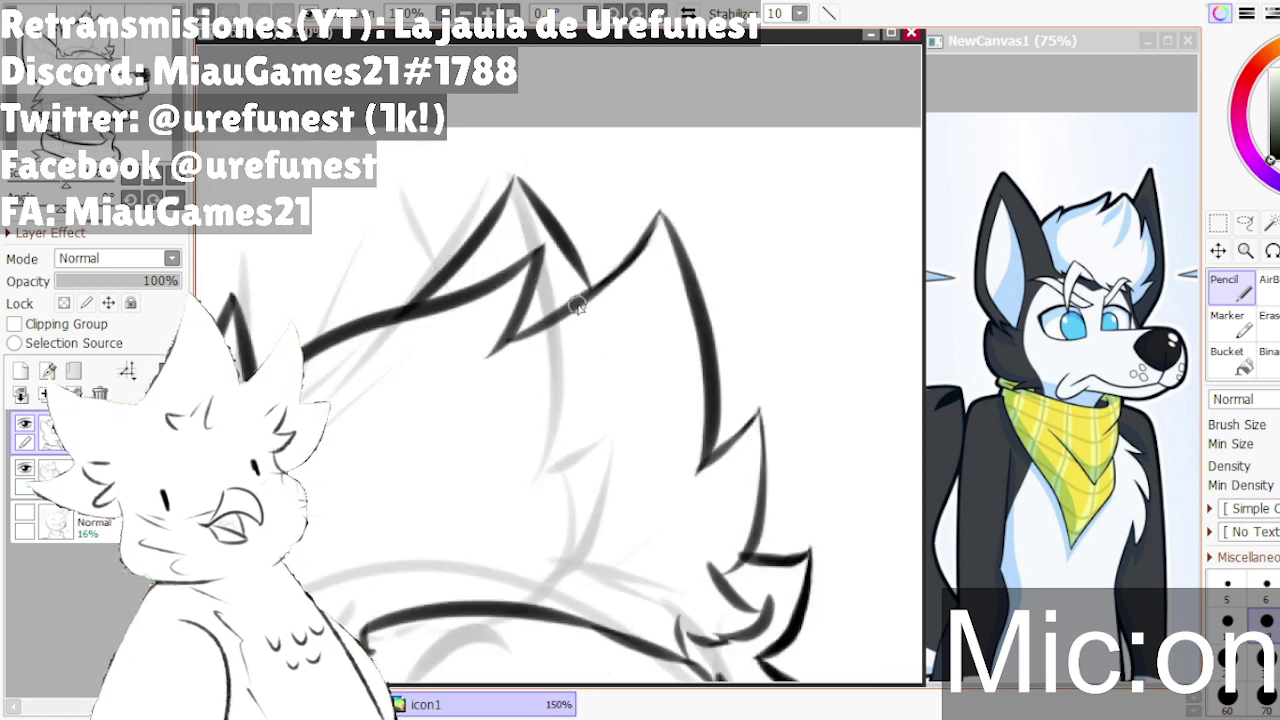
{"action": "key", "text": "ctrl+z"}
{"action": "left_click_drag", "start_coordinate": [505, 173], "coordinate": [562, 312]}
{"action": "key", "text": "ctrl+z"}
{"action": "left_click_drag", "start_coordinate": [508, 170], "coordinate": [570, 290]}
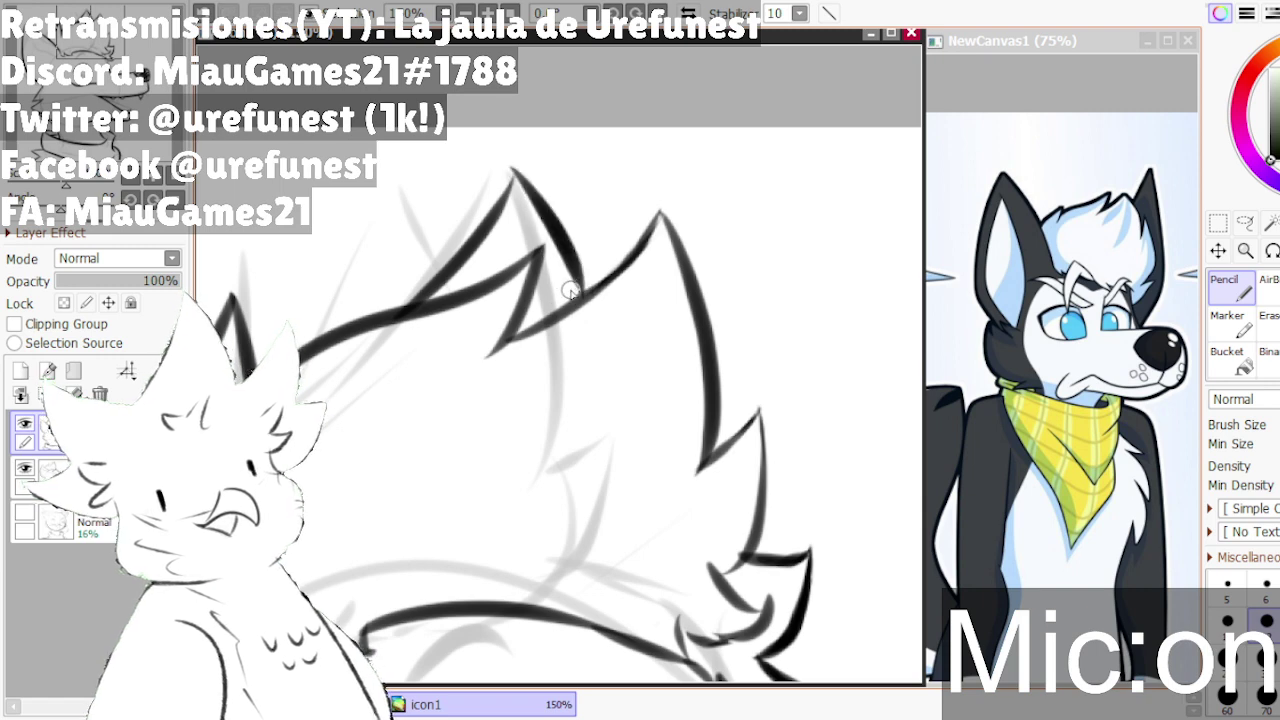
{"action": "scroll", "coordinate": [570, 290], "scroll_direction": "down", "scroll_amount": 2}
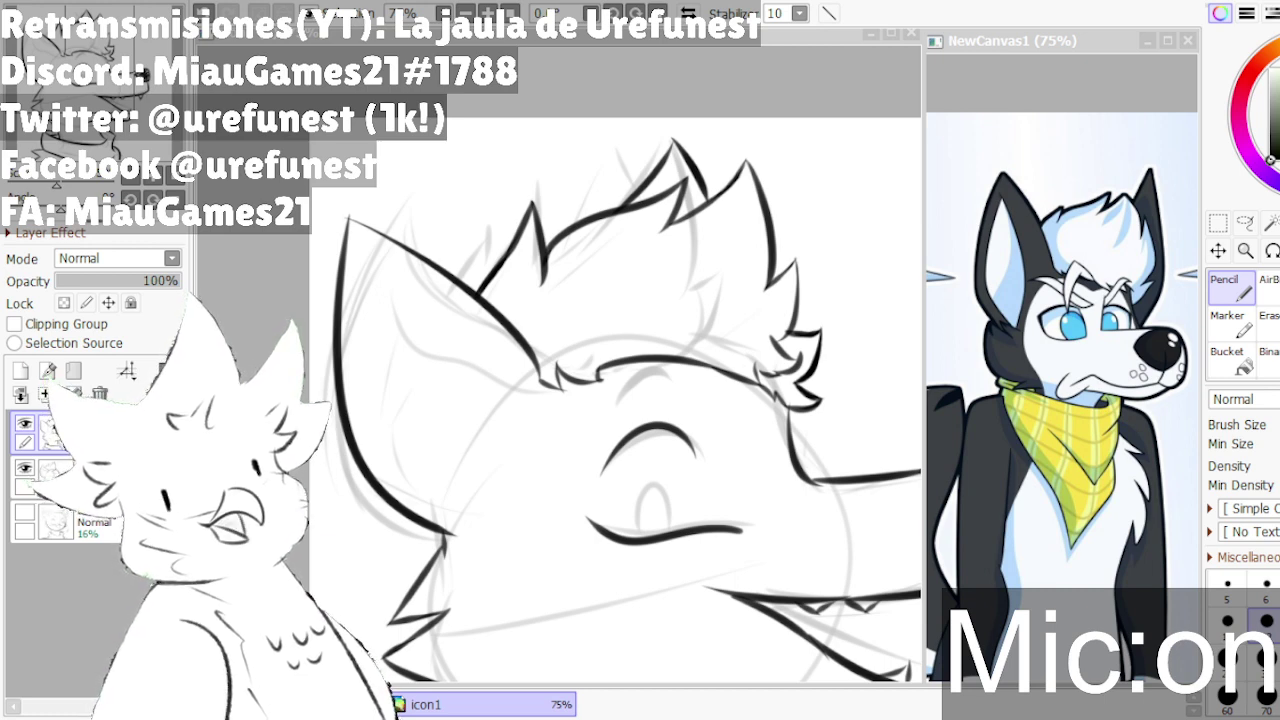
- Redraw the tip end of the ear's front edge with a thicker stroke that blends into the existing line
{"action": "key", "text": "alt+Tab"}
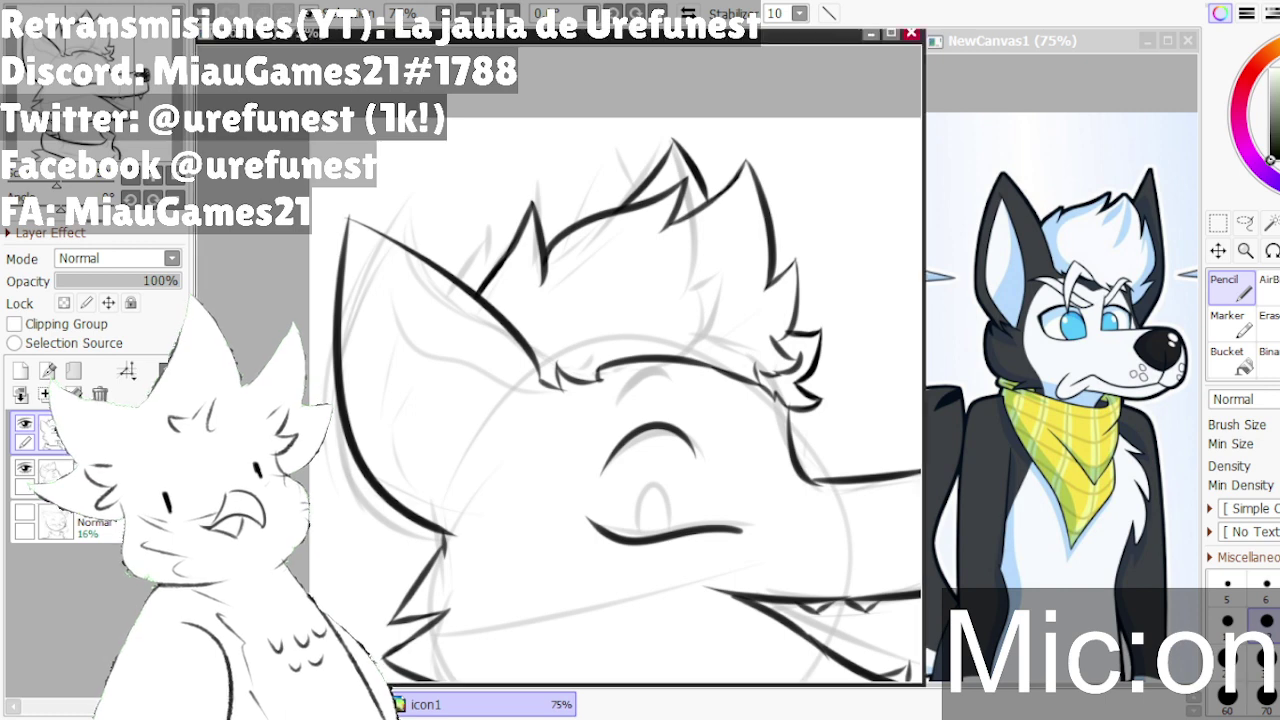
{"action": "scroll", "coordinate": [367, 335], "scroll_direction": "down", "scroll_amount": 1}
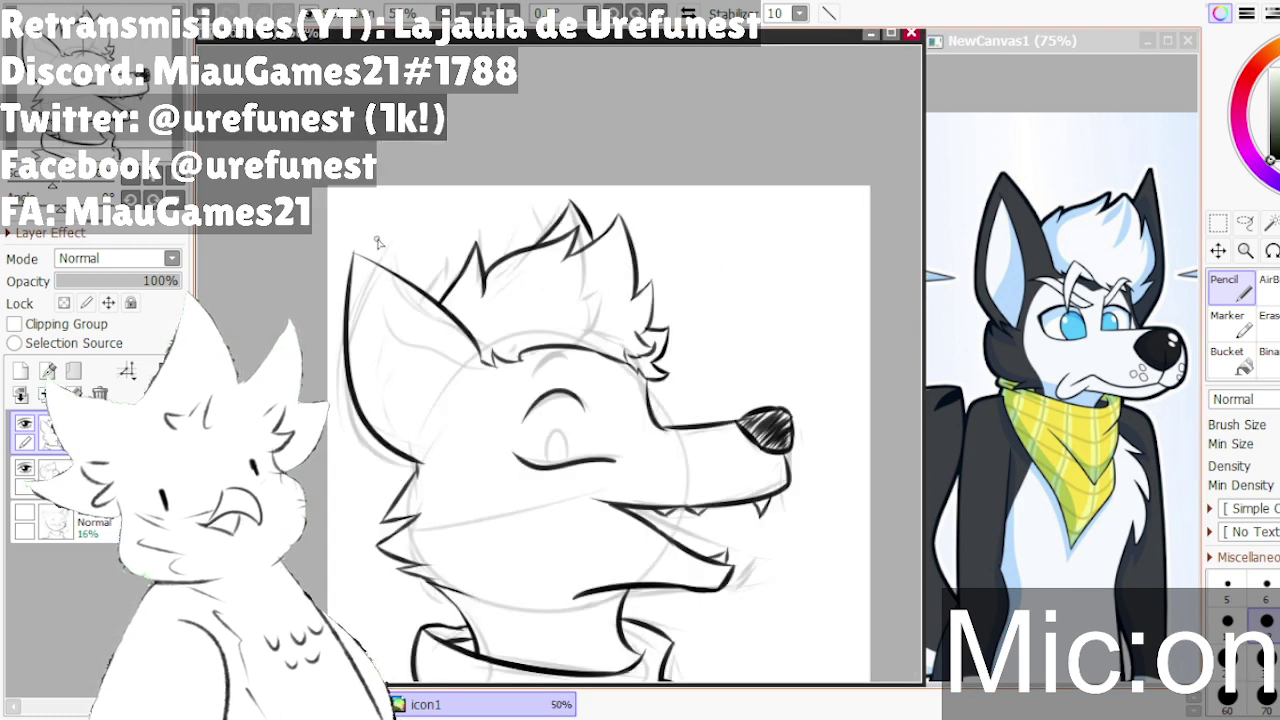
{"action": "scroll", "coordinate": [378, 241], "scroll_direction": "up", "scroll_amount": 3}
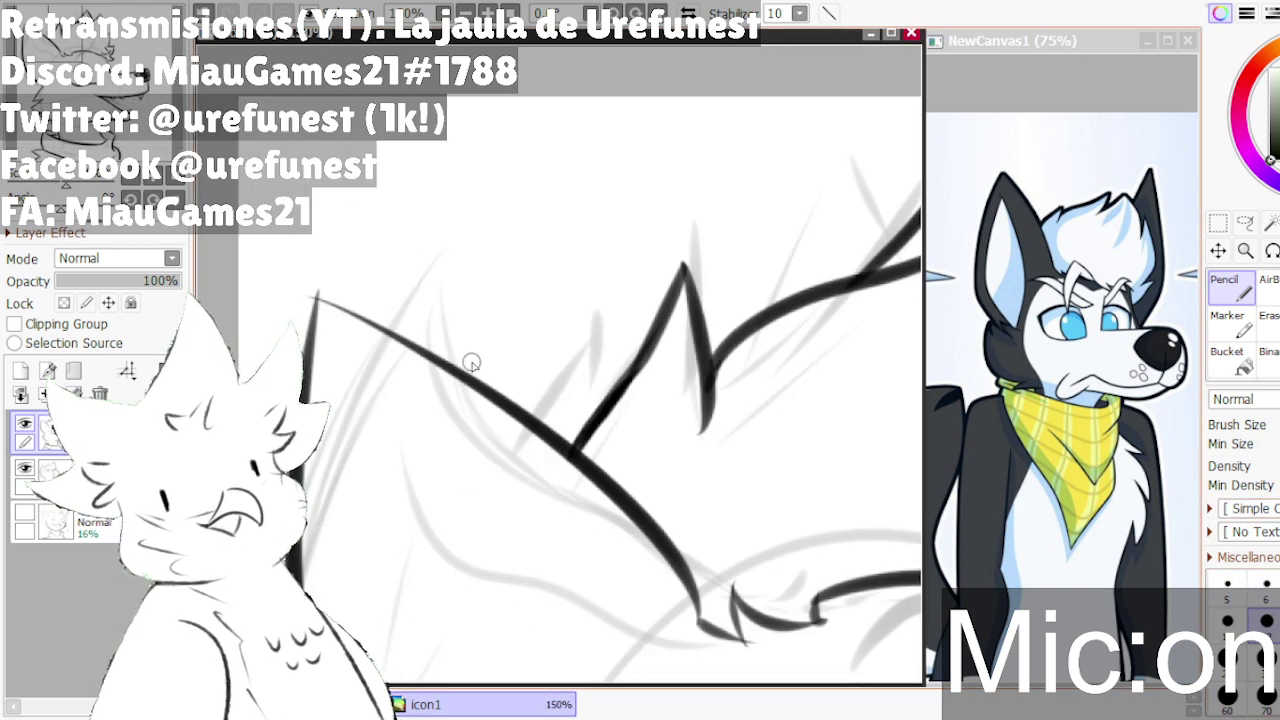
{"action": "scroll", "coordinate": [471, 280], "scroll_direction": "up", "scroll_amount": 2}
{"action": "scroll", "coordinate": [383, 313], "scroll_direction": "up", "scroll_amount": 1}
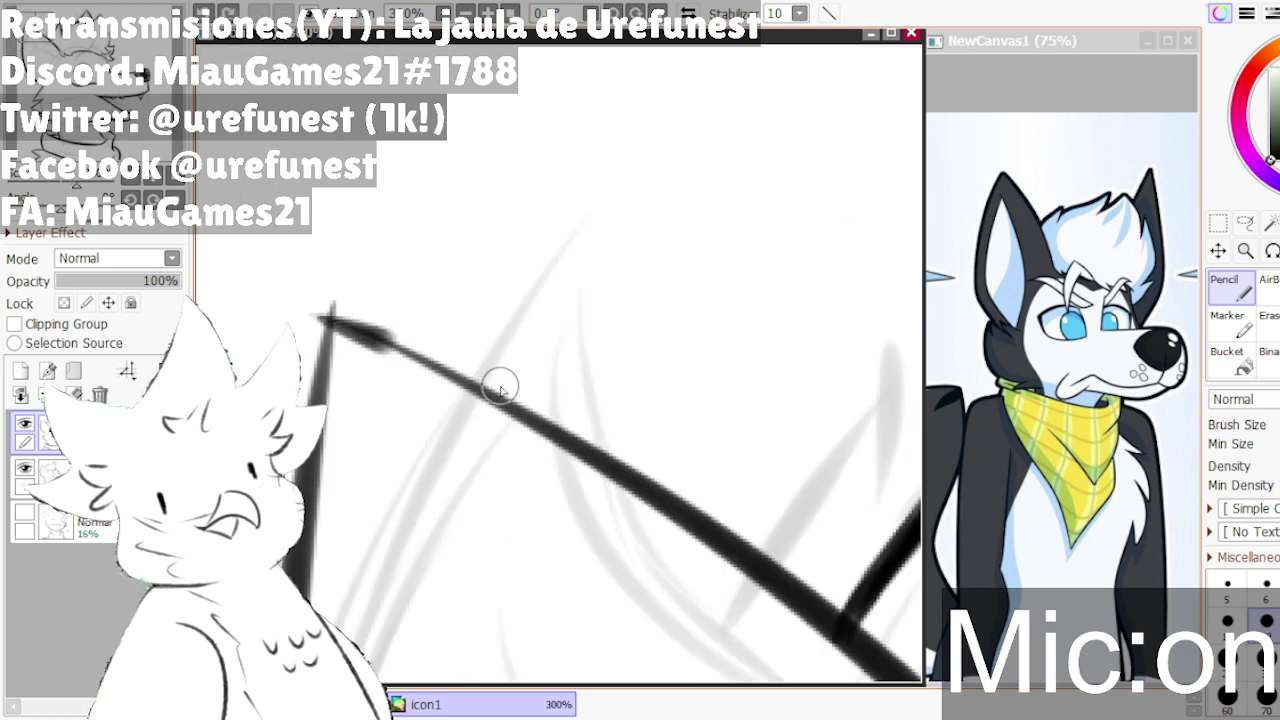
{"action": "mouse_move", "coordinate": [321, 328]}
{"action": "left_mouse_down"}
{"action": "mouse_move", "coordinate": [486, 418]}
{"action": "mouse_move", "coordinate": [458, 436]}
{"action": "mouse_move", "coordinate": [523, 440]}
{"action": "left_mouse_up"}
{"action": "key", "text": "ctrl+z"}
{"action": "key", "text": "ctrl+z"}
{"action": "left_click_drag", "start_coordinate": [300, 321], "coordinate": [516, 426]}
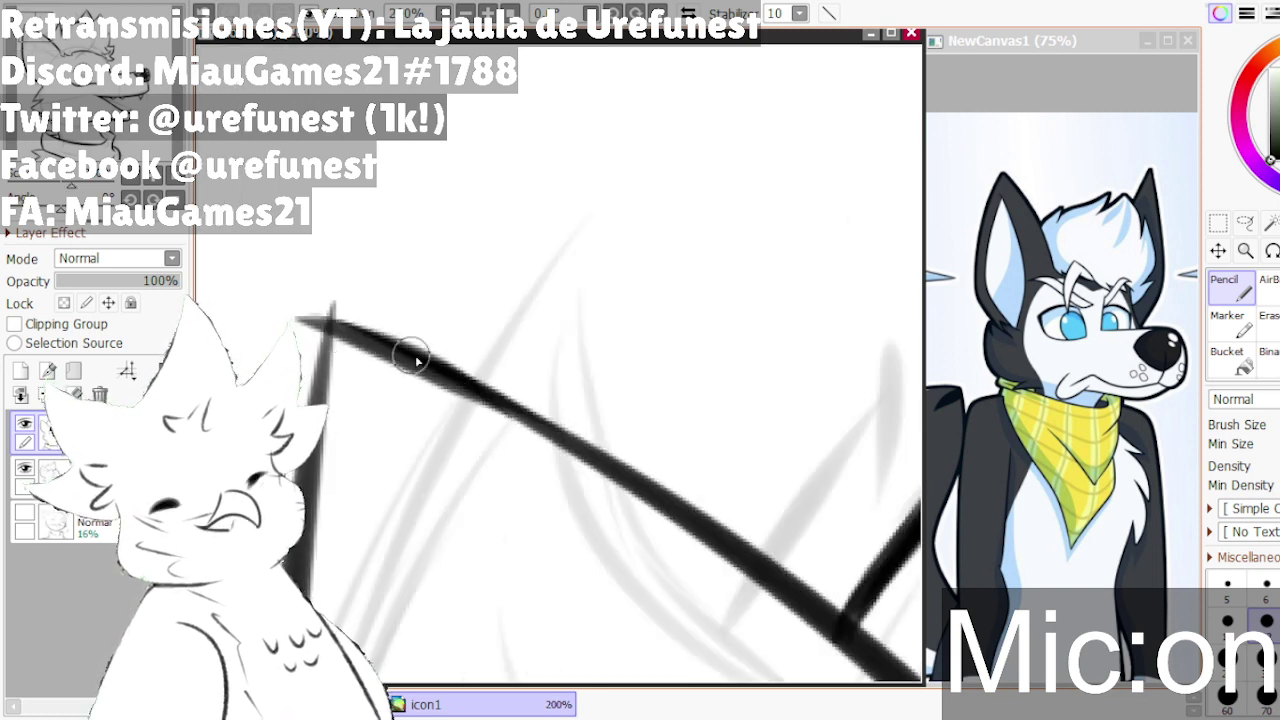
- Erase the stray line ends overshooting the ear's tip to leave a clean point
{"action": "scroll", "coordinate": [420, 355], "scroll_direction": "down", "scroll_amount": 2}
{"action": "scroll", "coordinate": [360, 342], "scroll_direction": "up", "scroll_amount": 3}
{"action": "key", "text": "minus"}
{"action": "mouse_move", "coordinate": [388, 298]}
{"action": "left_mouse_down"}
{"action": "mouse_move", "coordinate": [424, 244]}
{"action": "mouse_move", "coordinate": [399, 320]}
{"action": "mouse_move", "coordinate": [445, 279]}
{"action": "left_mouse_up"}
{"action": "scroll", "coordinate": [382, 352], "scroll_direction": "up", "scroll_amount": 1}
{"action": "key", "text": "ctrl+z"}
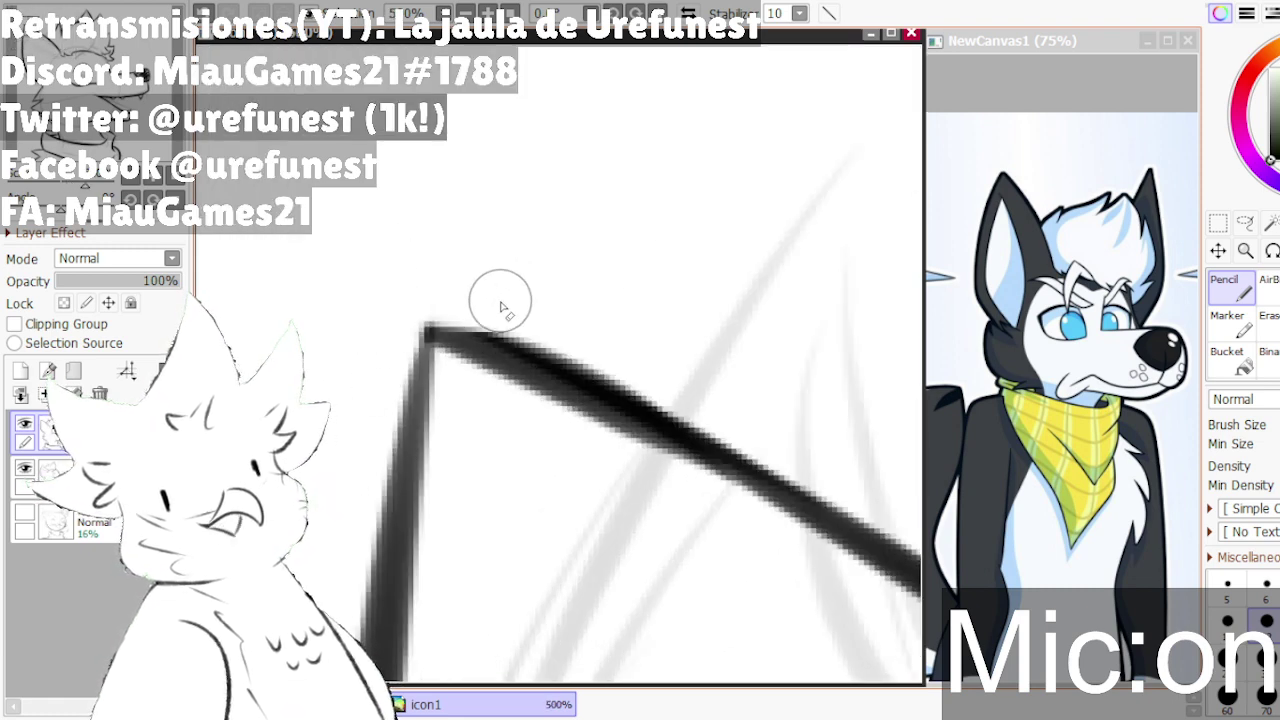
{"action": "scroll", "coordinate": [599, 391], "scroll_direction": "down", "scroll_amount": 2}
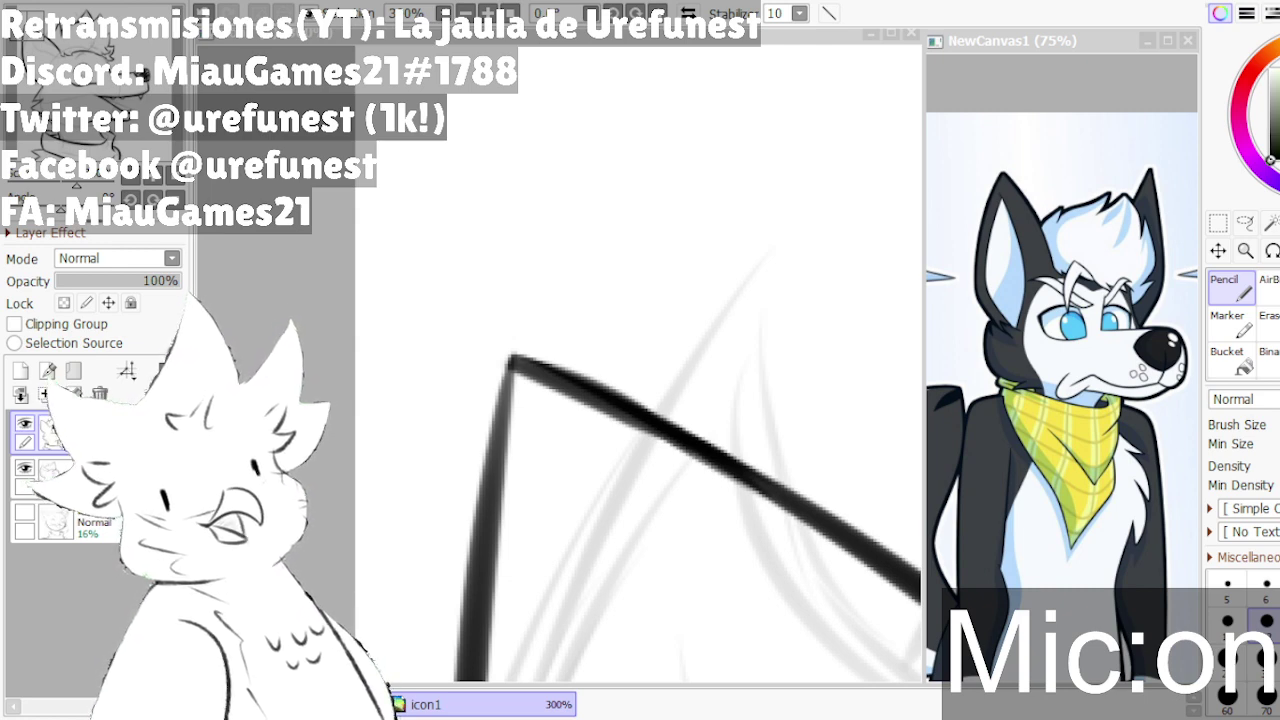
{"action": "scroll", "coordinate": [531, 286], "scroll_direction": "down", "scroll_amount": 5}
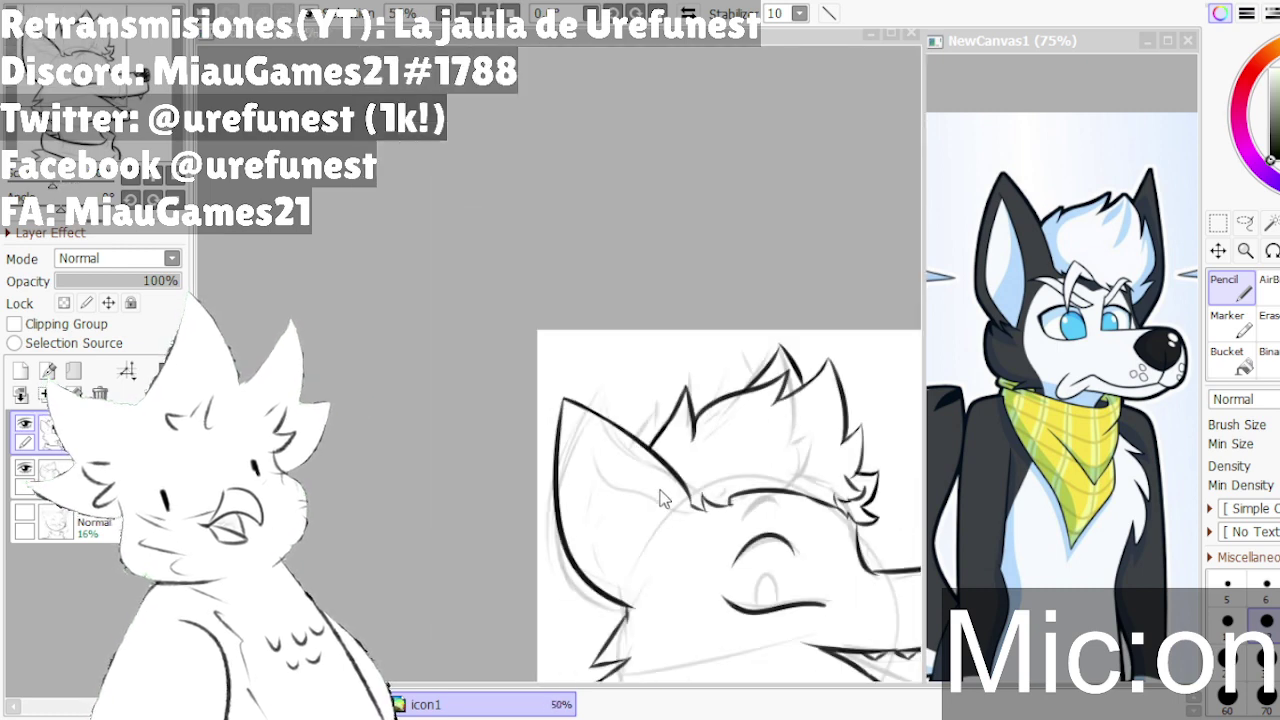
- Draw the inner ear's front edge as a thin curve from just below the ear tip down toward the ear base
{"action": "scroll", "coordinate": [672, 505], "scroll_direction": "up", "scroll_amount": 2}
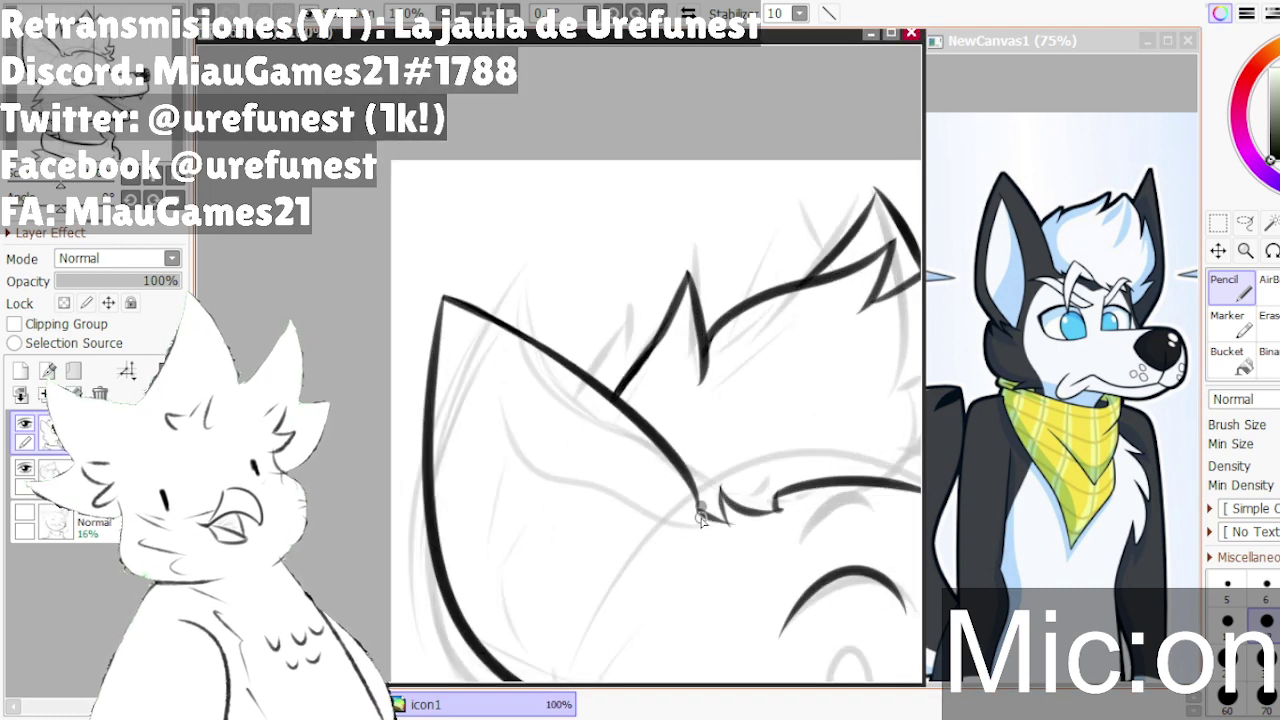
{"action": "scroll", "coordinate": [703, 518], "scroll_direction": "up", "scroll_amount": 1}
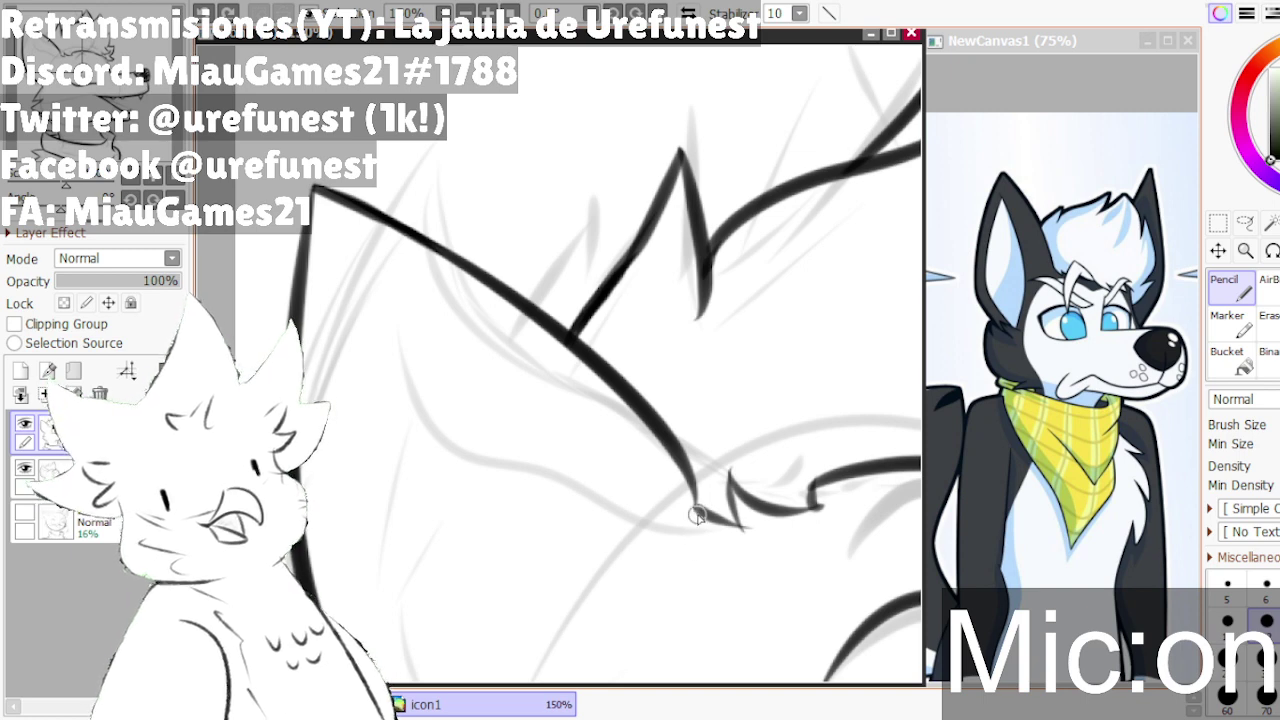
{"action": "scroll", "coordinate": [669, 466], "scroll_direction": "down", "scroll_amount": 2}
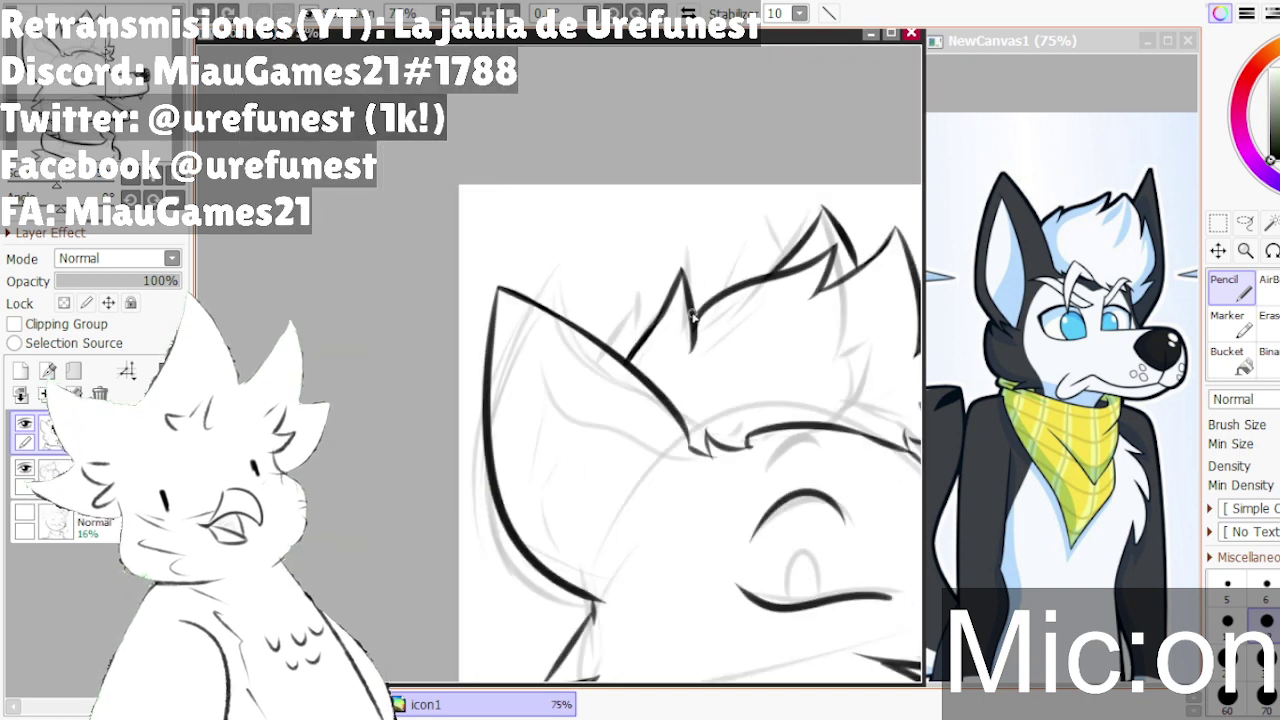
{"action": "left_click_drag", "start_coordinate": [517, 325], "coordinate": [656, 474]}
{"action": "key", "text": "ctrl+z"}
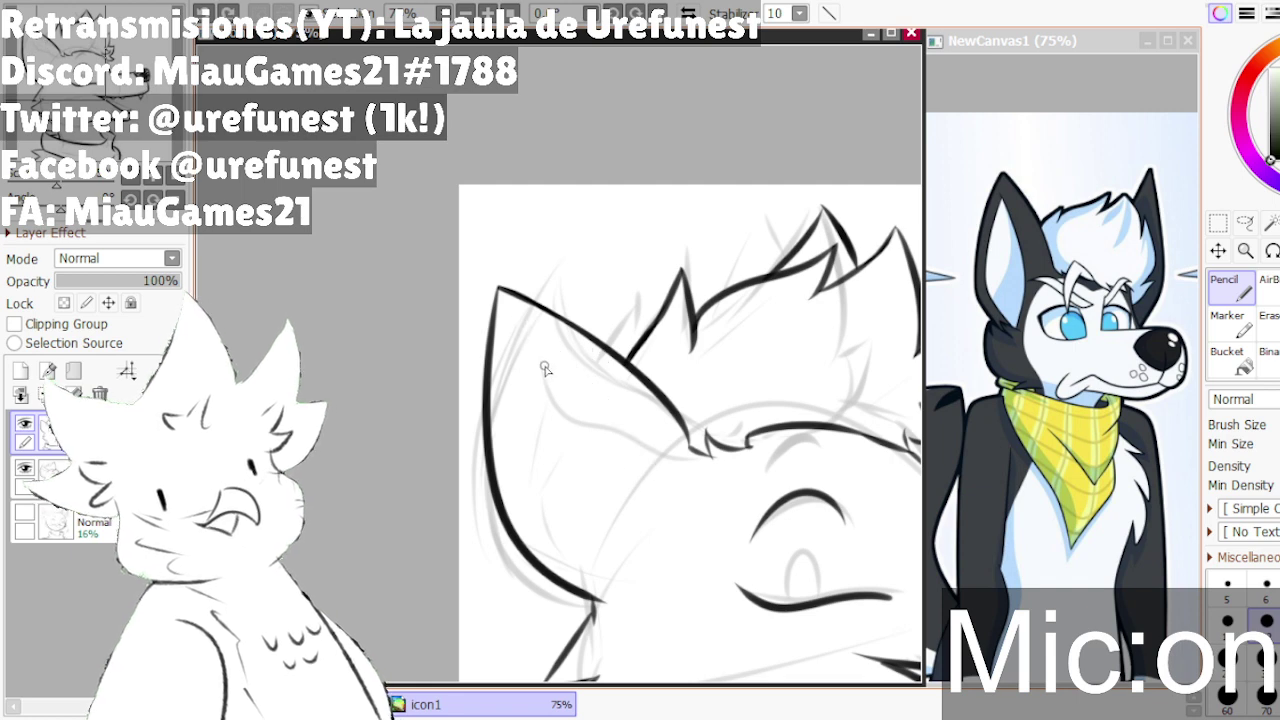
{"action": "left_click_drag", "start_coordinate": [517, 336], "coordinate": [652, 524]}
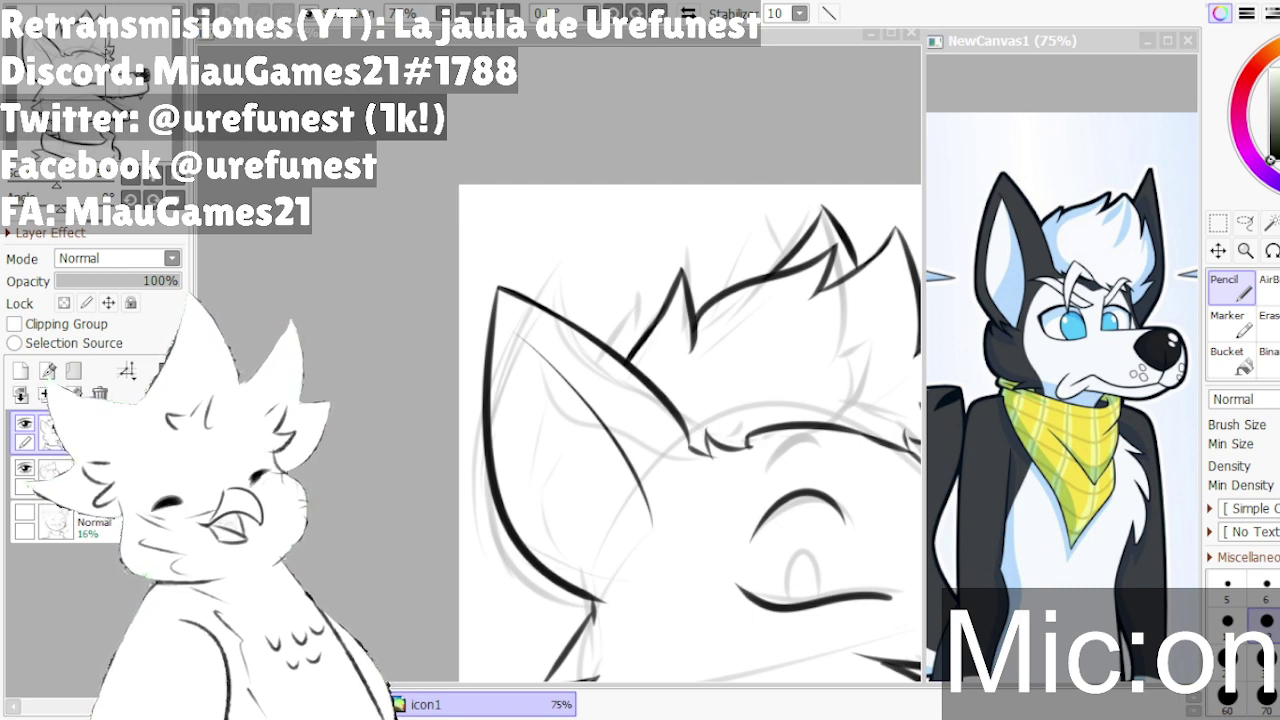
- Draw the inner ear's back edge and a curved bottom edge running toward the front edge's lower end
{"action": "scroll", "coordinate": [462, 420], "scroll_direction": "down", "scroll_amount": 1}
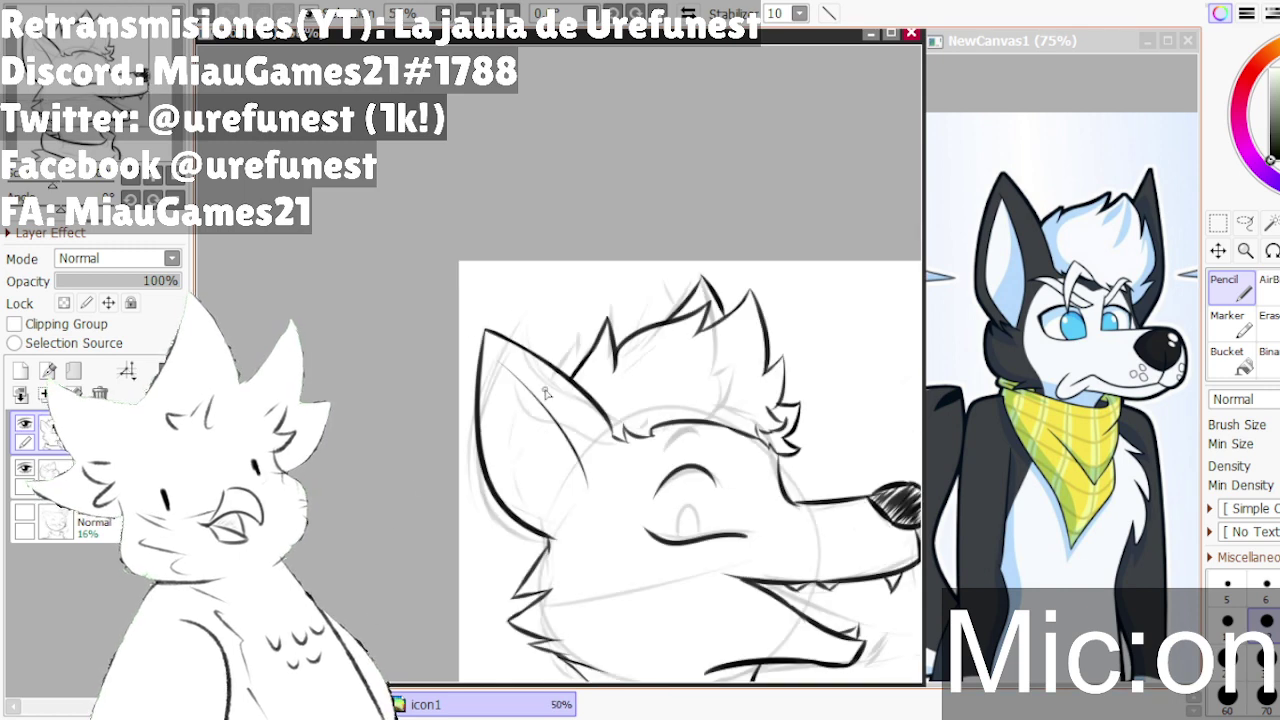
{"action": "scroll", "coordinate": [550, 442], "scroll_direction": "up", "scroll_amount": 1}
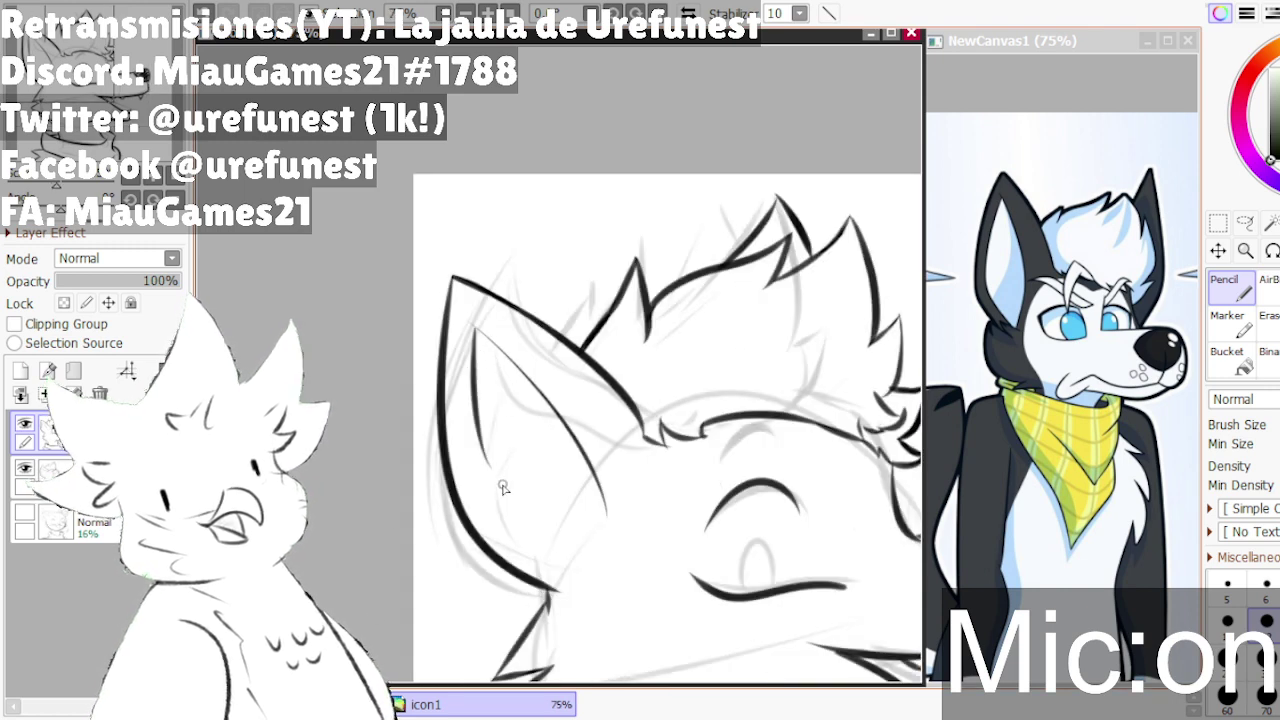
{"action": "mouse_move", "coordinate": [468, 318]}
{"action": "left_mouse_down"}
{"action": "mouse_move", "coordinate": [512, 510]}
{"action": "mouse_move", "coordinate": [495, 495]}
{"action": "mouse_move", "coordinate": [704, 537]}
{"action": "mouse_move", "coordinate": [633, 525]}
{"action": "mouse_move", "coordinate": [663, 518]}
{"action": "left_mouse_up"}
{"action": "scroll", "coordinate": [494, 491], "scroll_direction": "up", "scroll_amount": 1}
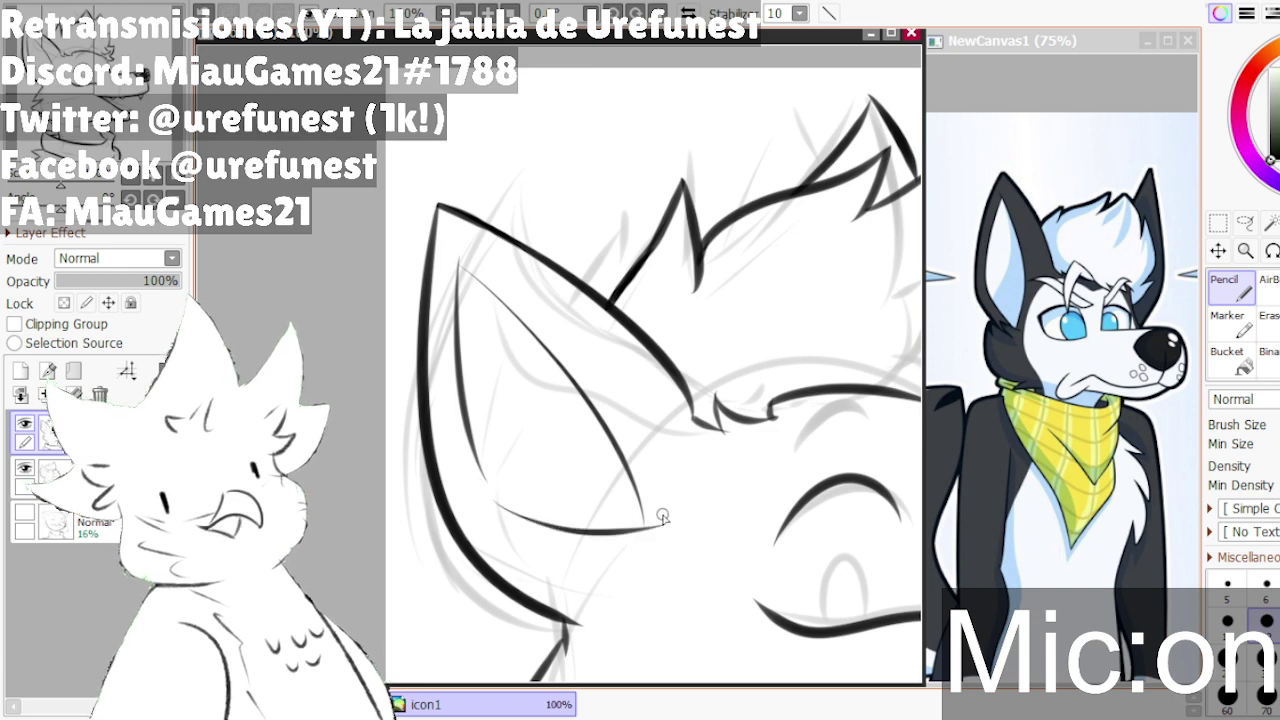
{"action": "key", "text": "ctrl+z"}
{"action": "left_click_drag", "start_coordinate": [484, 484], "coordinate": [630, 531]}
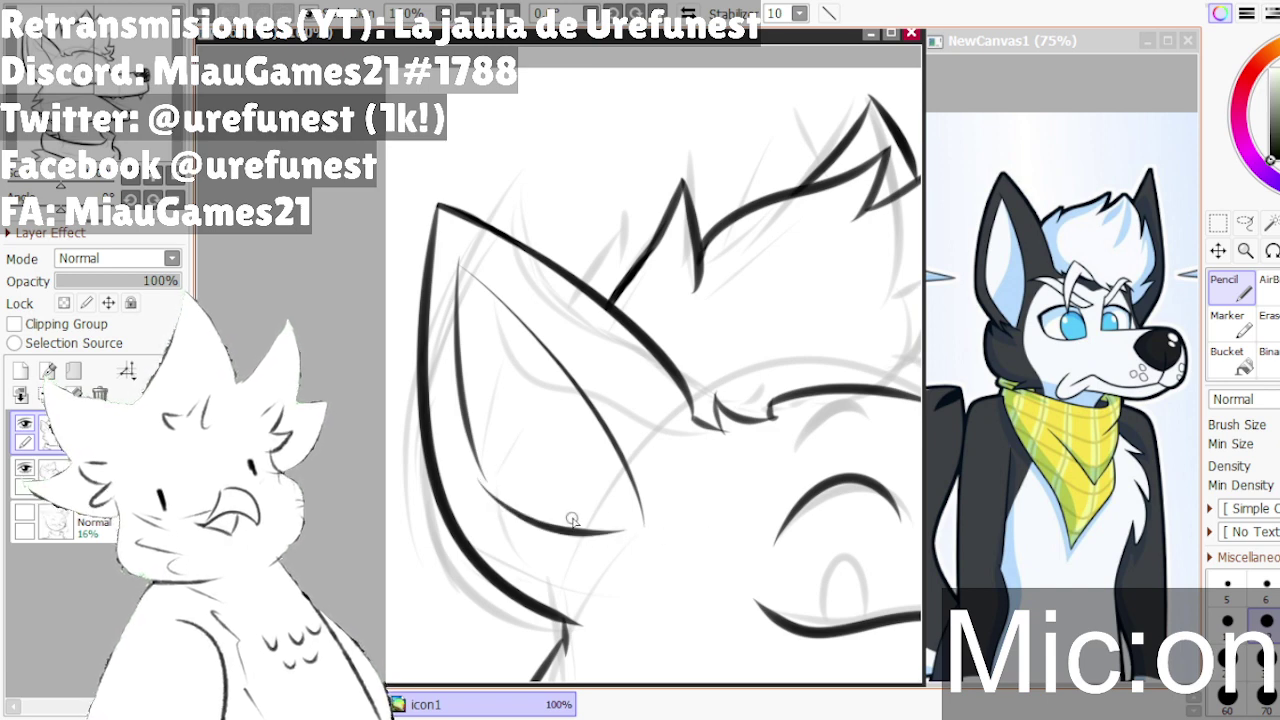
- Join the inner ear's back edge to its bottom curve and trim the overlapping strokes into one smooth line
{"action": "scroll", "coordinate": [466, 474], "scroll_direction": "up", "scroll_amount": 2}
{"action": "left_click_drag", "start_coordinate": [489, 443], "coordinate": [566, 531]}
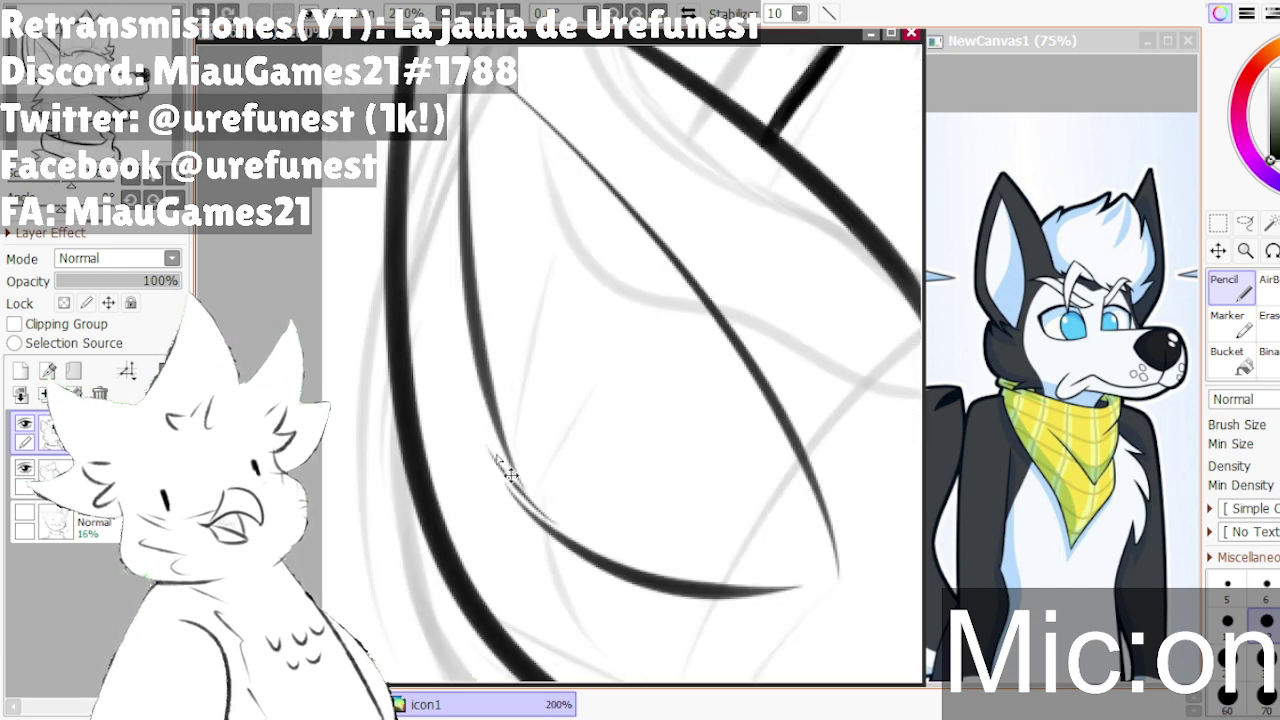
{"action": "key", "text": "ctrl+z"}
{"action": "left_click_drag", "start_coordinate": [484, 400], "coordinate": [571, 531]}
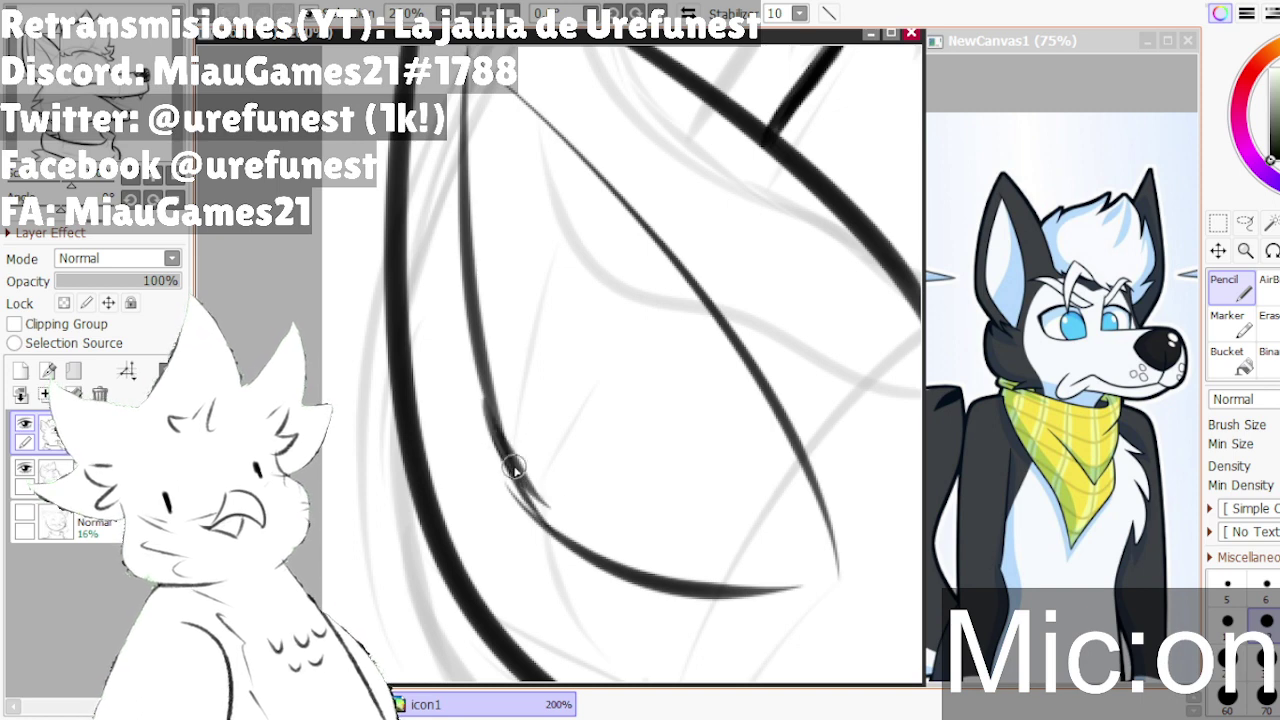
{"action": "scroll", "coordinate": [476, 455], "scroll_direction": "up", "scroll_amount": 1}
{"action": "scroll", "coordinate": [470, 440], "scroll_direction": "up", "scroll_amount": 1}
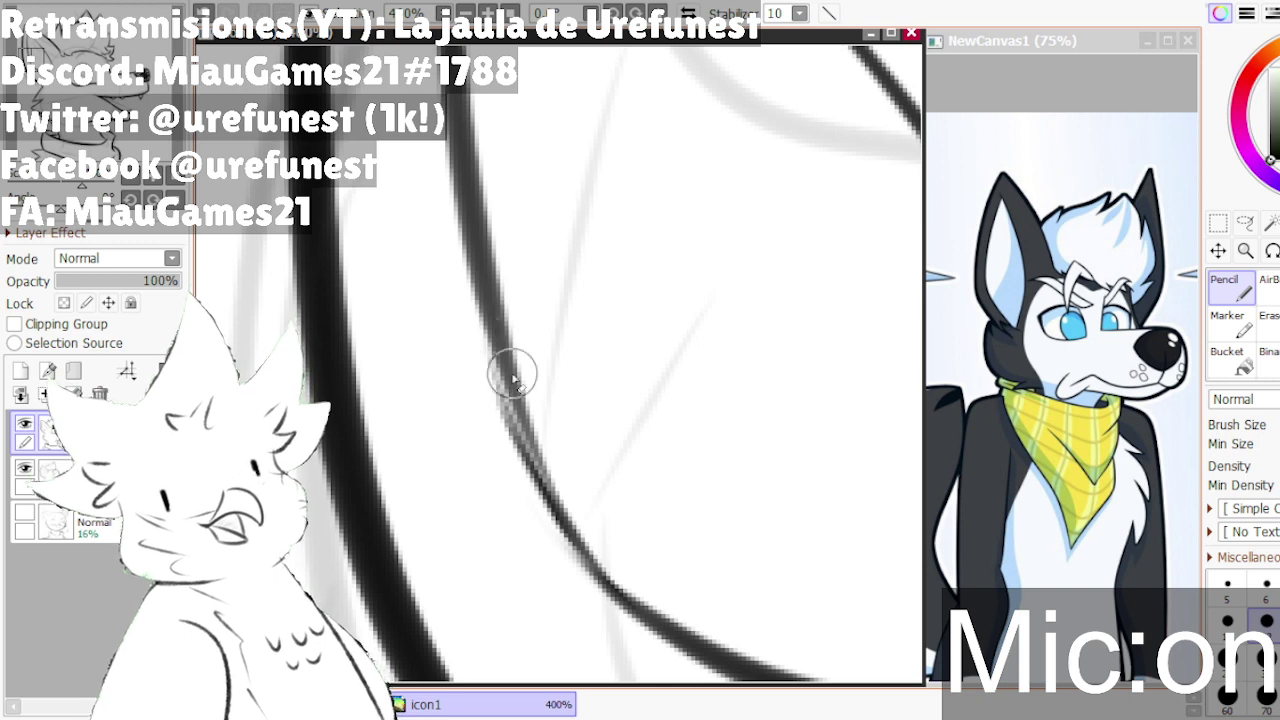
{"action": "left_click_drag", "start_coordinate": [506, 346], "coordinate": [539, 477]}
{"action": "key", "text": "ctrl+z"}
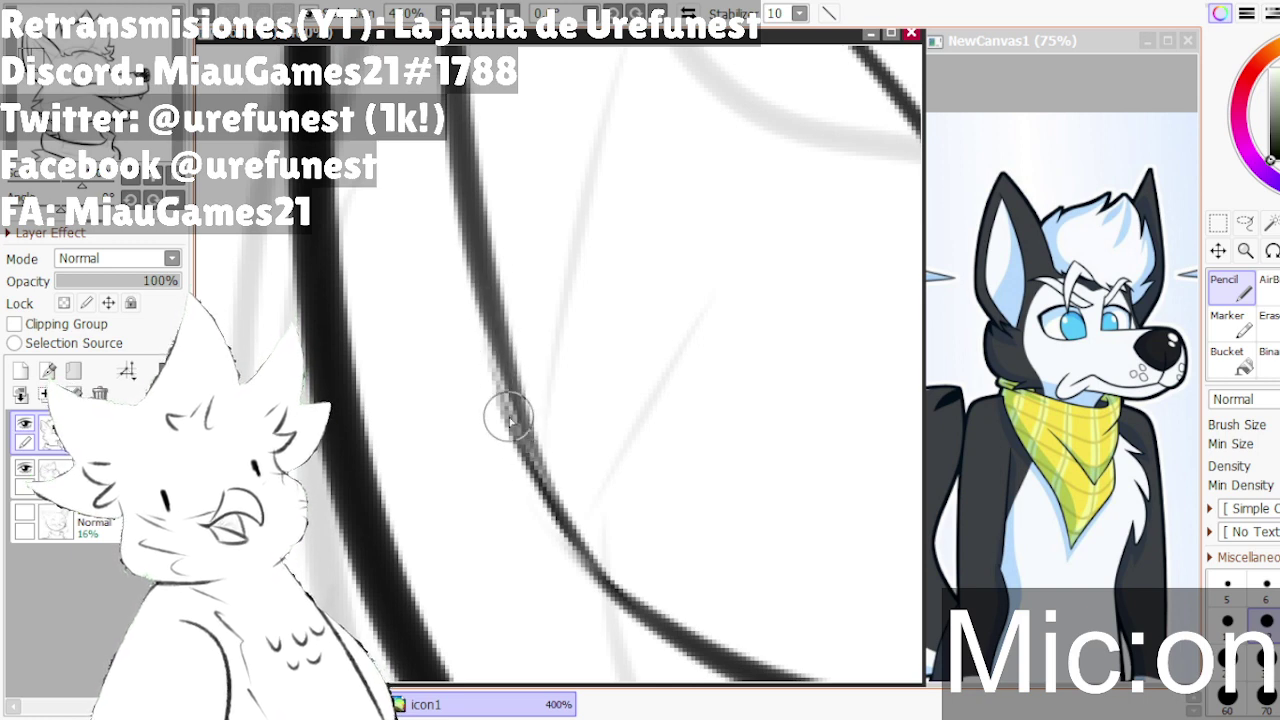
{"action": "left_click_drag", "start_coordinate": [489, 310], "coordinate": [535, 430]}
{"action": "key", "text": "ctrl+z"}
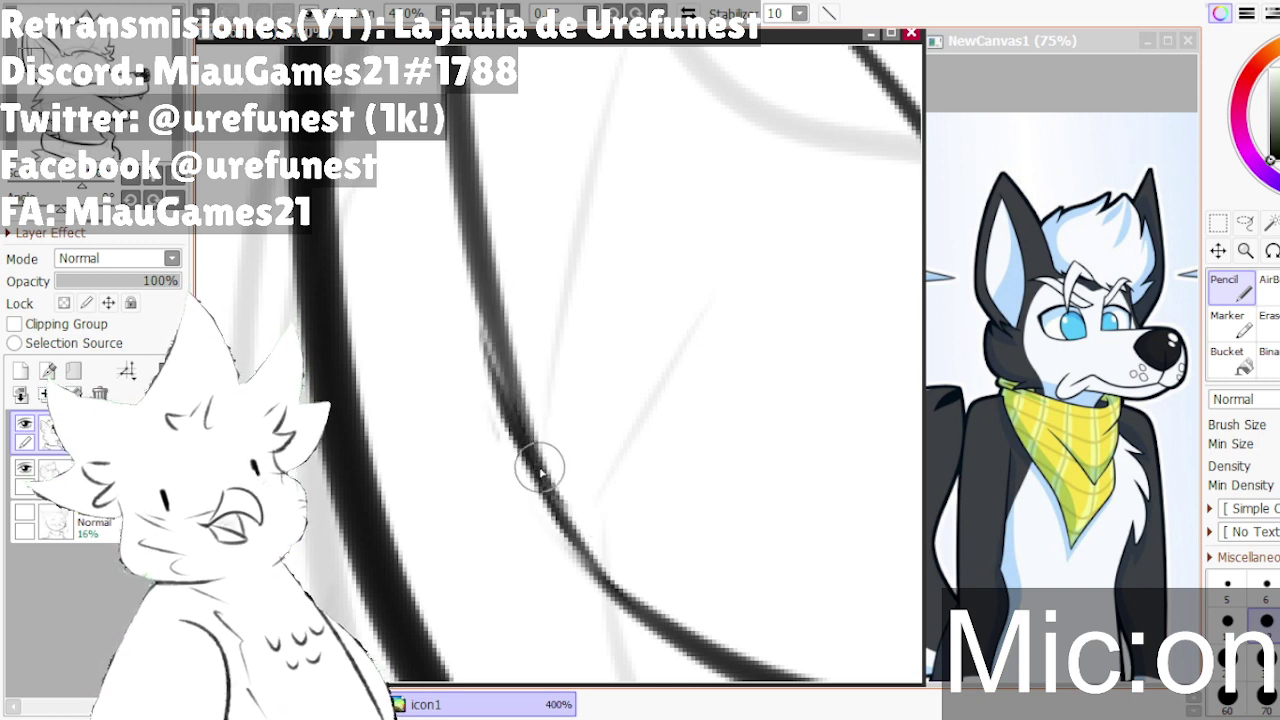
{"action": "scroll", "coordinate": [467, 300], "scroll_direction": "down", "scroll_amount": 2}
{"action": "scroll", "coordinate": [467, 300], "scroll_direction": "up", "scroll_amount": 2}
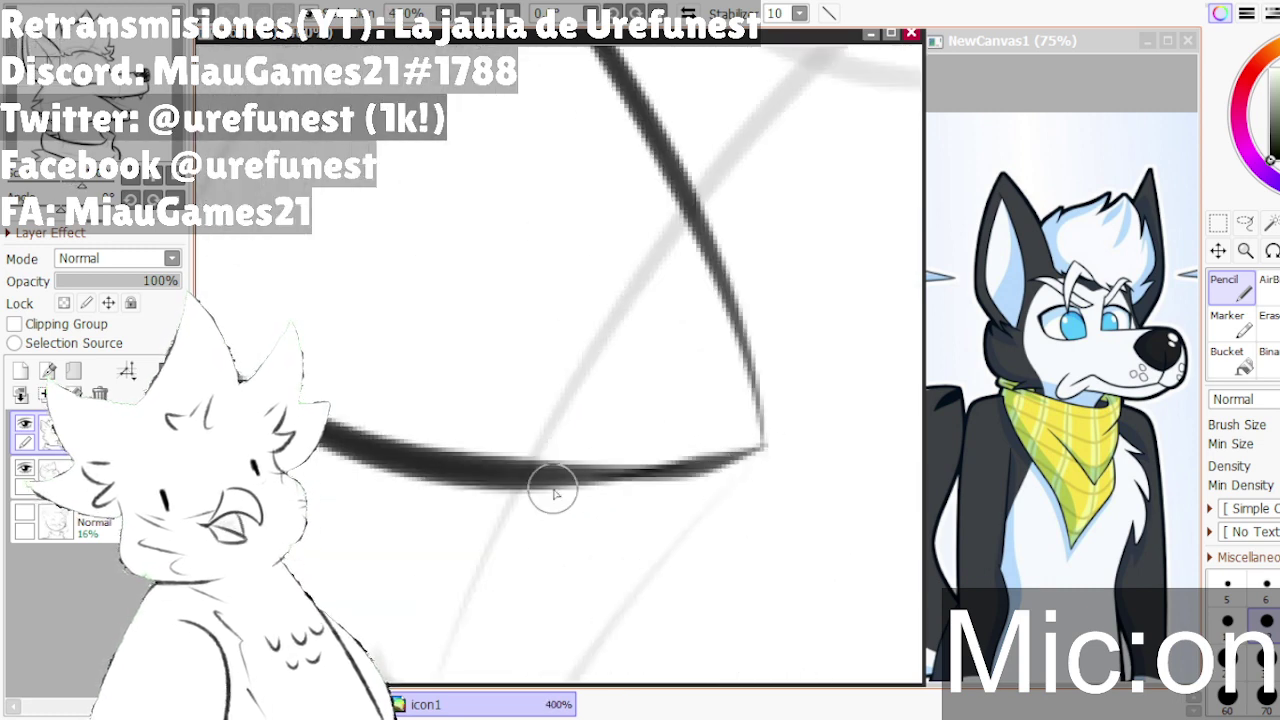
- Thicken the front part of the inner ear's bottom curve so it tapers into the corner with the front edge
{"action": "left_click_drag", "start_coordinate": [554, 486], "coordinate": [742, 454]}
{"action": "key", "text": "ctrl+z"}
{"action": "left_click_drag", "start_coordinate": [485, 489], "coordinate": [677, 451]}
{"action": "key", "text": "ctrl+z"}
{"action": "left_click_drag", "start_coordinate": [532, 488], "coordinate": [714, 464]}
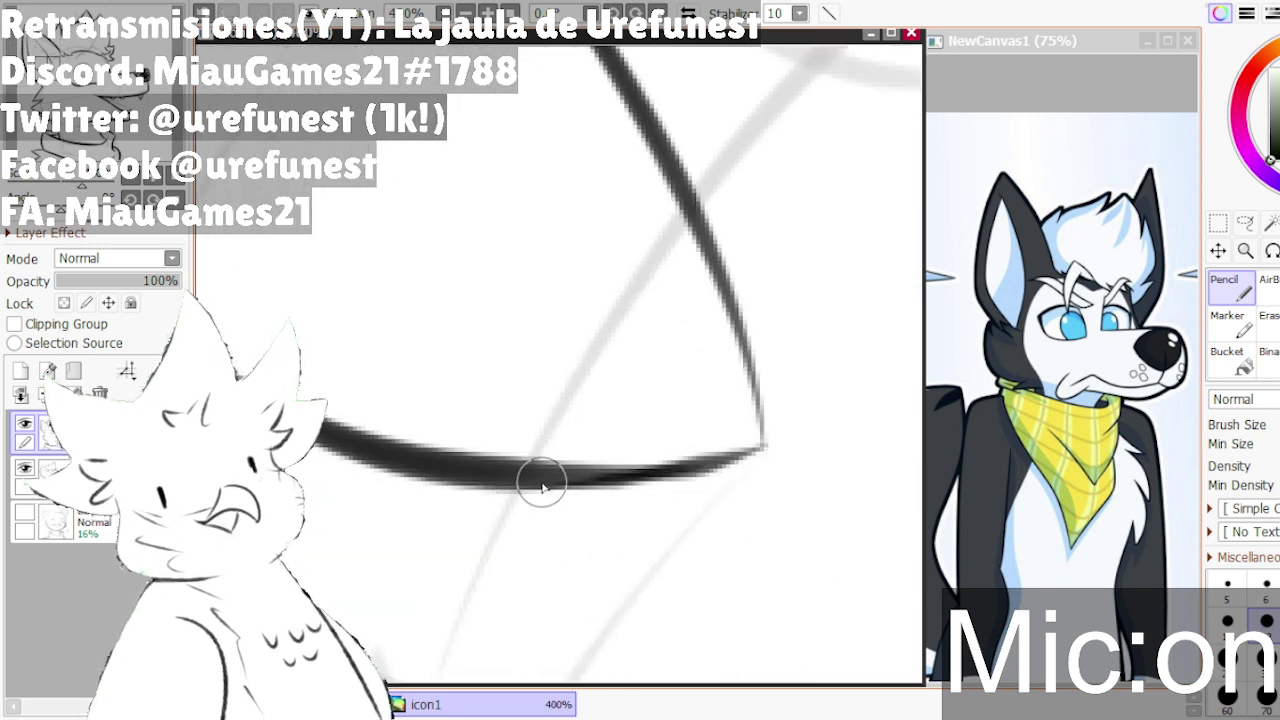
{"action": "left_click_drag", "start_coordinate": [543, 484], "coordinate": [733, 447]}
{"action": "left_click_drag", "start_coordinate": [626, 489], "coordinate": [726, 448]}
{"action": "scroll", "coordinate": [701, 470], "scroll_direction": "down", "scroll_amount": 1}
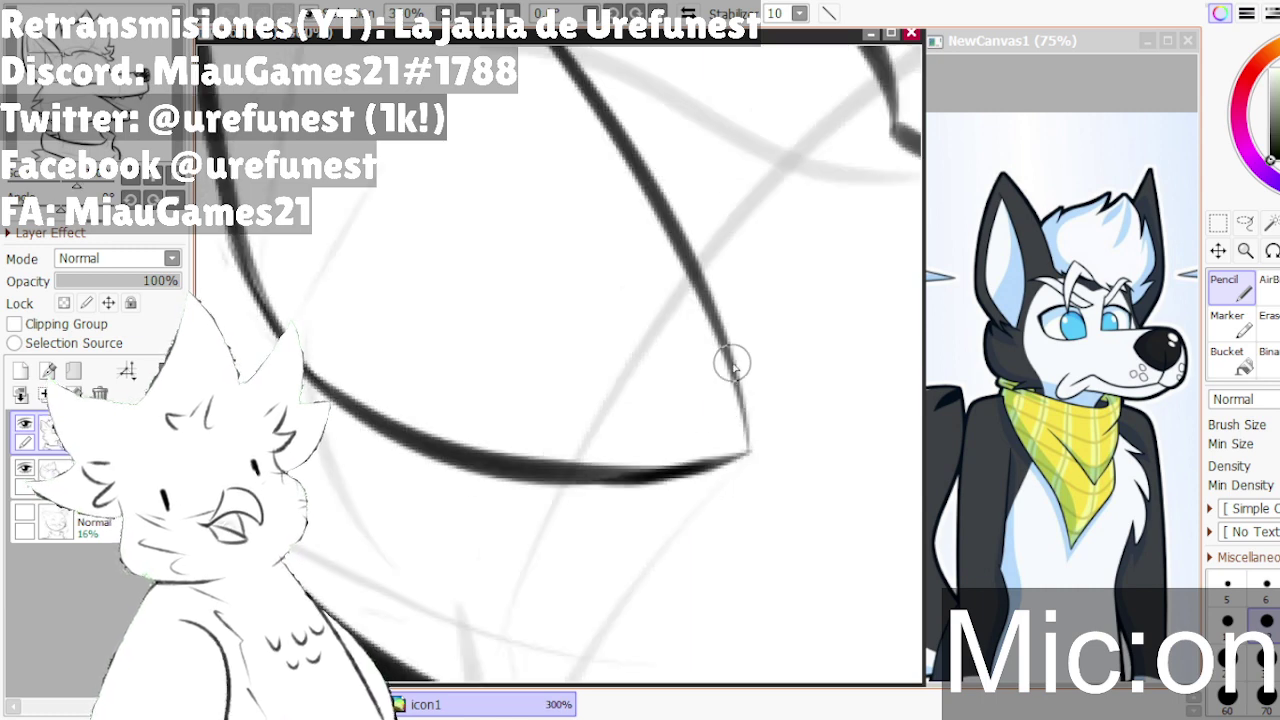
- Touch up the lower end of the inner ear's front edge where it meets the bottom curve
{"action": "scroll", "coordinate": [759, 415], "scroll_direction": "up", "scroll_amount": 1}
{"action": "mouse_move", "coordinate": [717, 354]}
{"action": "left_mouse_down"}
{"action": "mouse_move", "coordinate": [752, 466]}
{"action": "mouse_move", "coordinate": [692, 336]}
{"action": "left_mouse_up"}
{"action": "key", "text": "ctrl+z"}
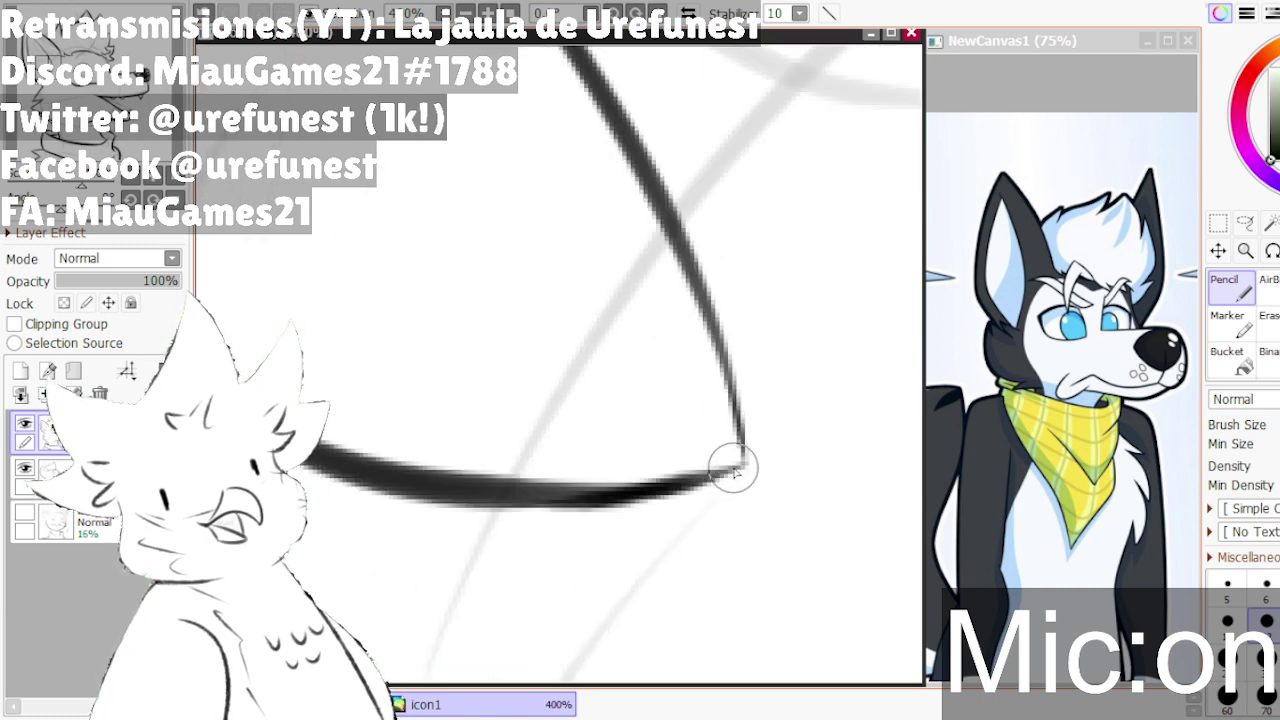
{"action": "scroll", "coordinate": [712, 386], "scroll_direction": "down", "scroll_amount": 3}
{"action": "scroll", "coordinate": [680, 331], "scroll_direction": "up", "scroll_amount": 1}
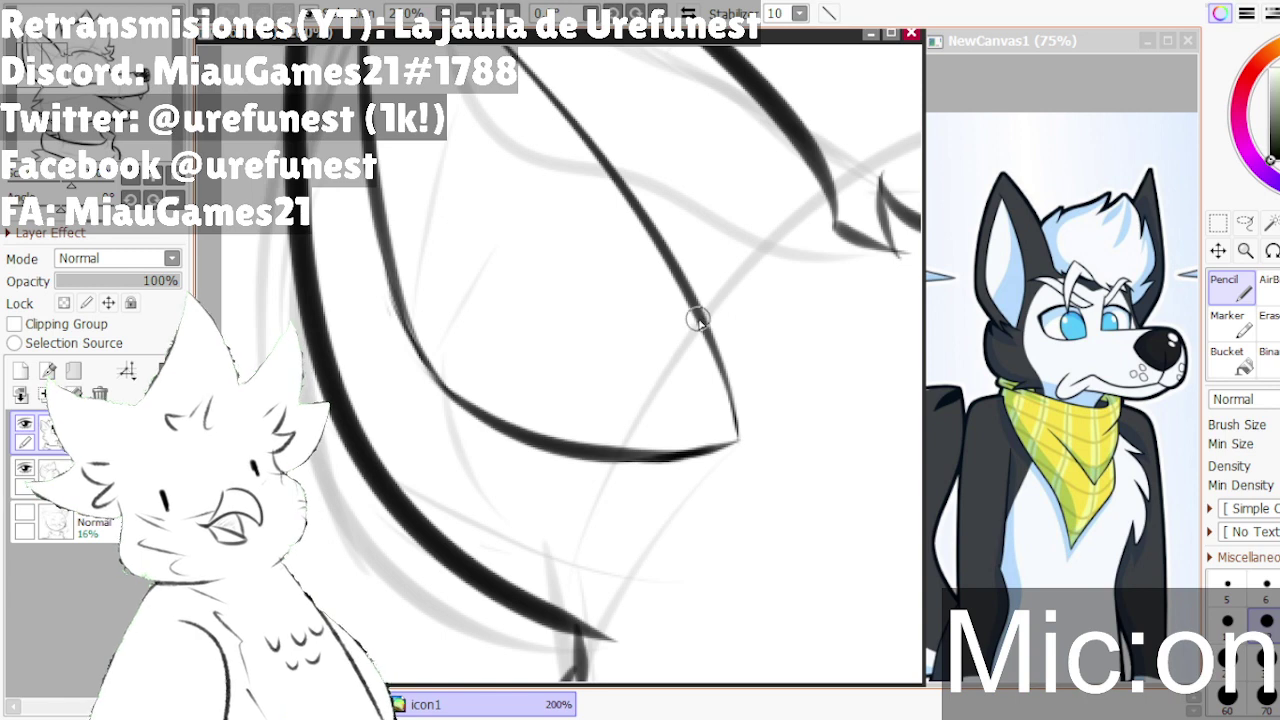
- Clean up the inner ear's lower front corner so the front edge and bottom curve meet in a sharp point
{"action": "scroll", "coordinate": [736, 432], "scroll_direction": "up", "scroll_amount": 2}
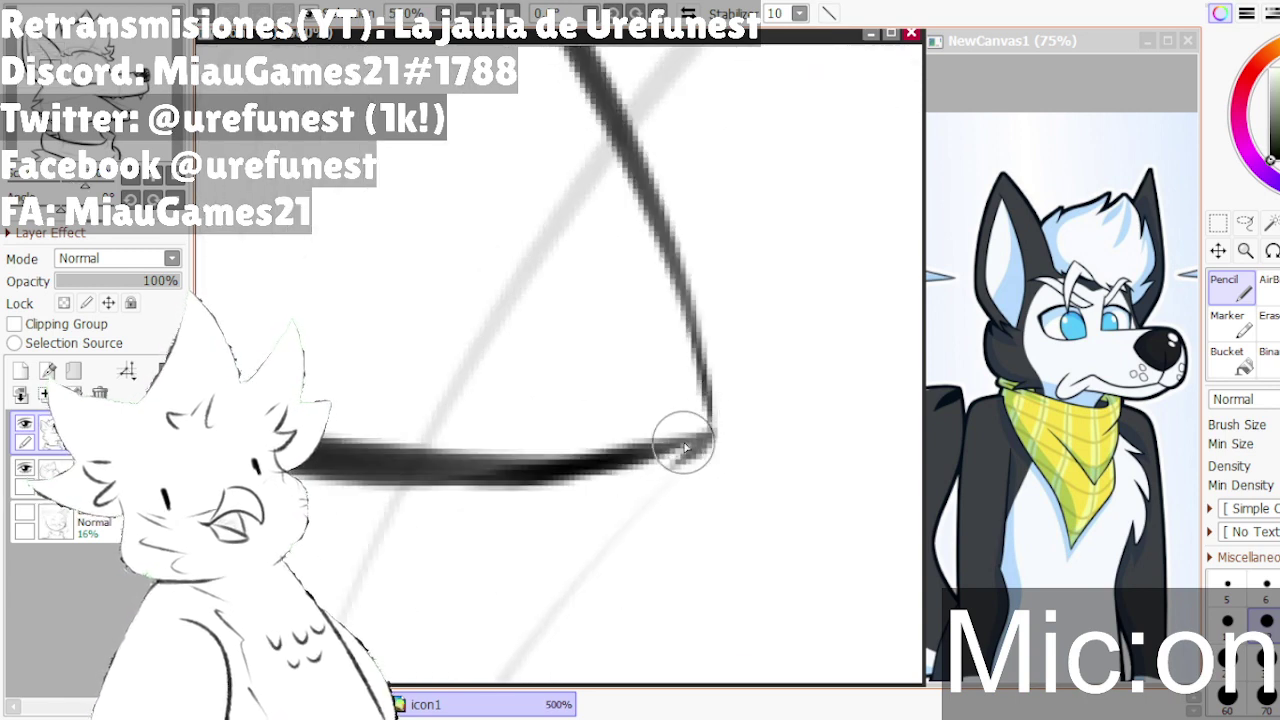
{"action": "left_click_drag", "start_coordinate": [651, 443], "coordinate": [718, 428]}
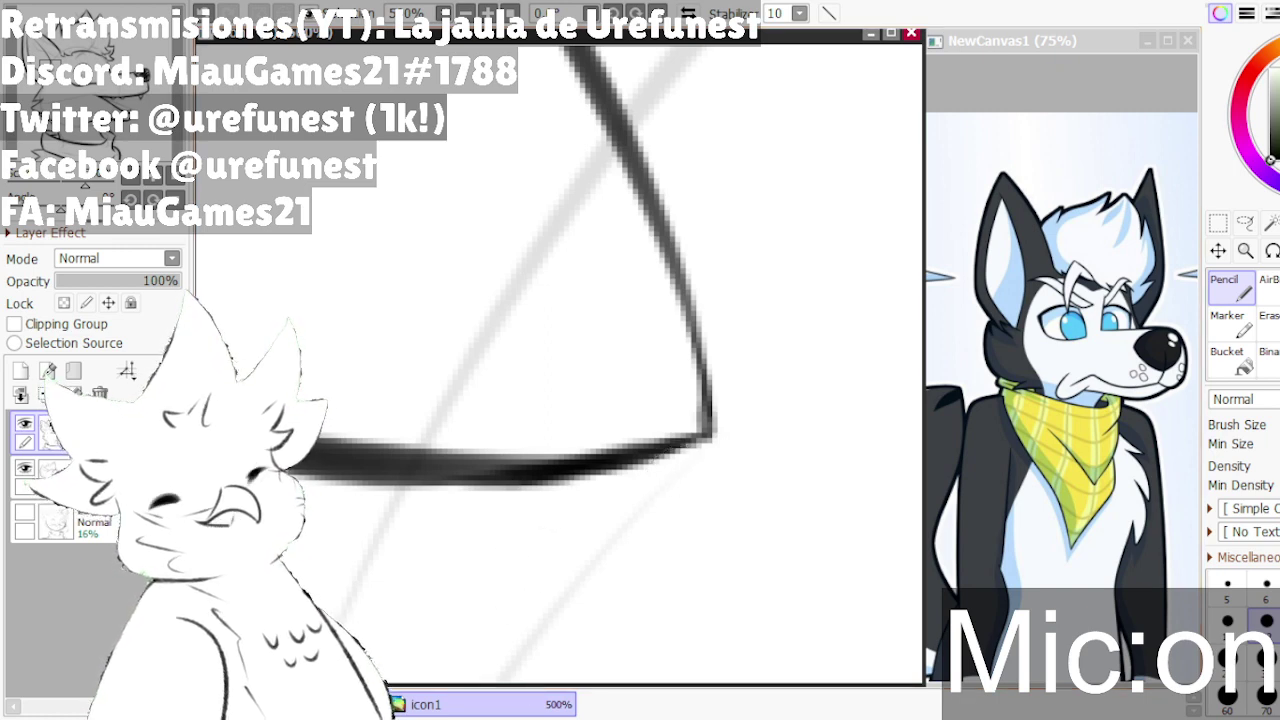
{"action": "scroll", "coordinate": [523, 517], "scroll_direction": "down", "scroll_amount": 6}
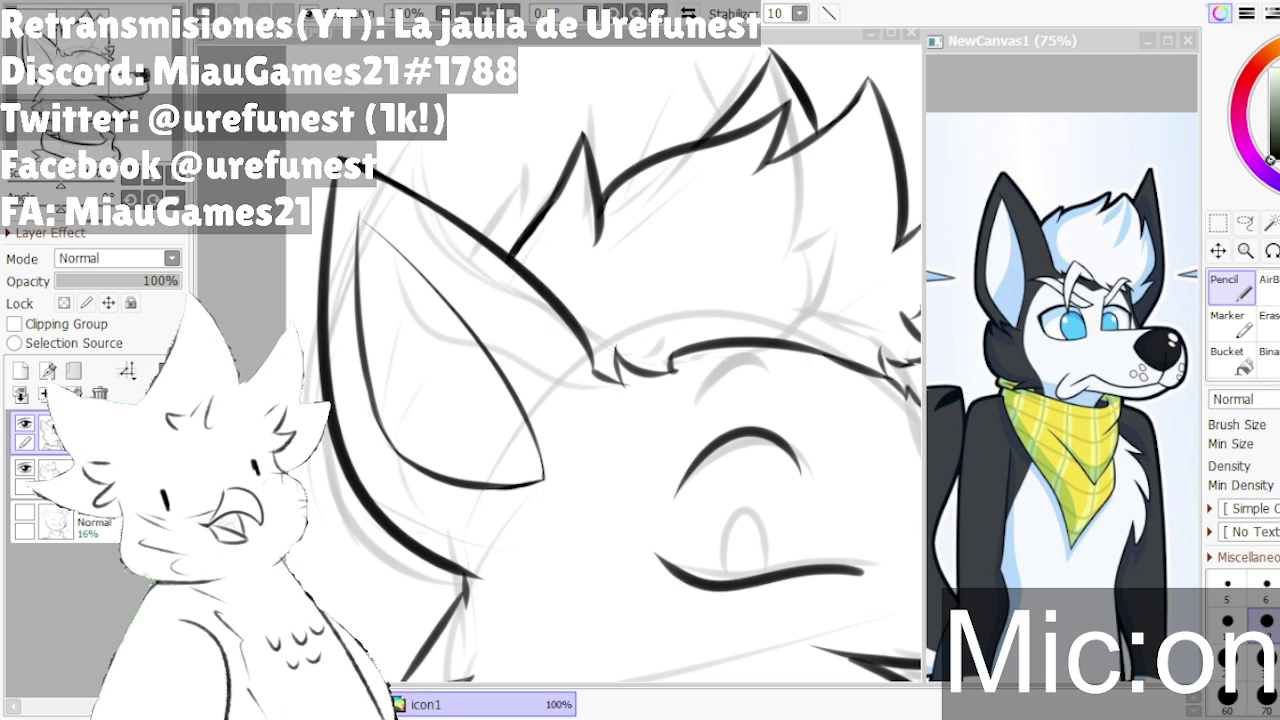
{"action": "left_click", "coordinate": [440, 405]}
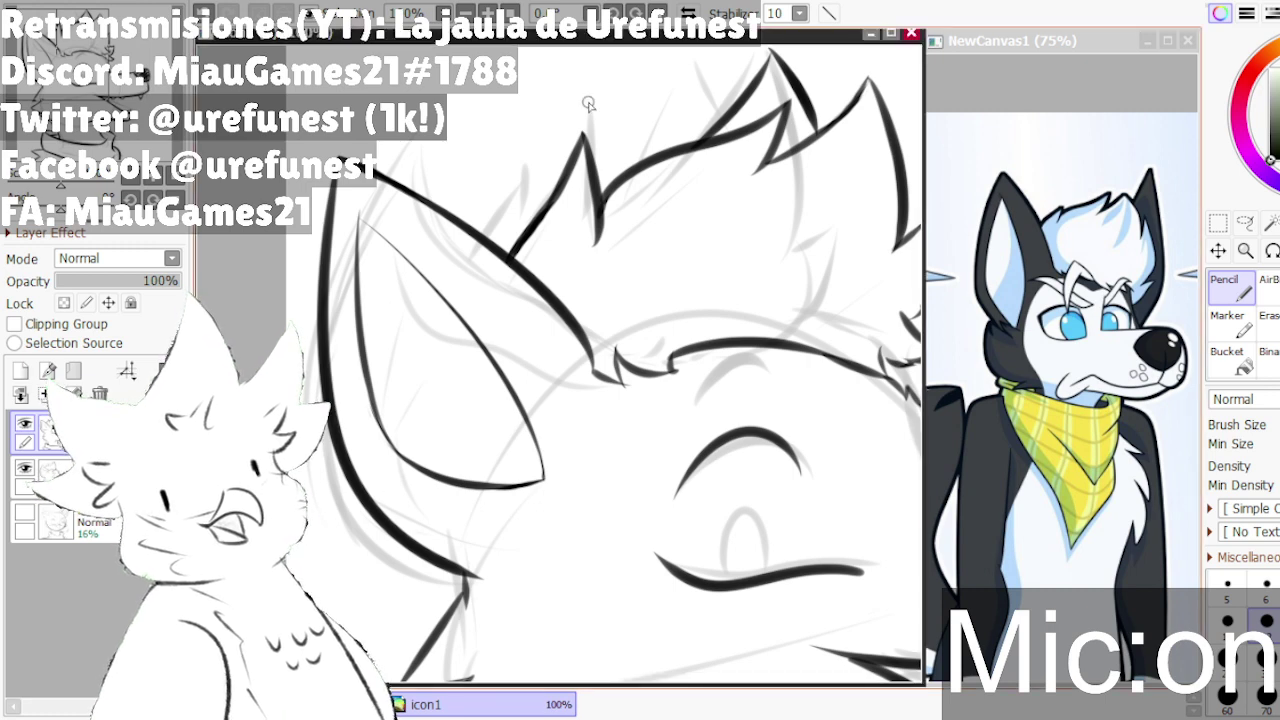
- Refine the inner ear's upper tip so its back and front edges close in a thin, clean point
{"action": "scroll", "coordinate": [474, 176], "scroll_direction": "down", "scroll_amount": 1}
{"action": "scroll", "coordinate": [440, 184], "scroll_direction": "up", "scroll_amount": 6}
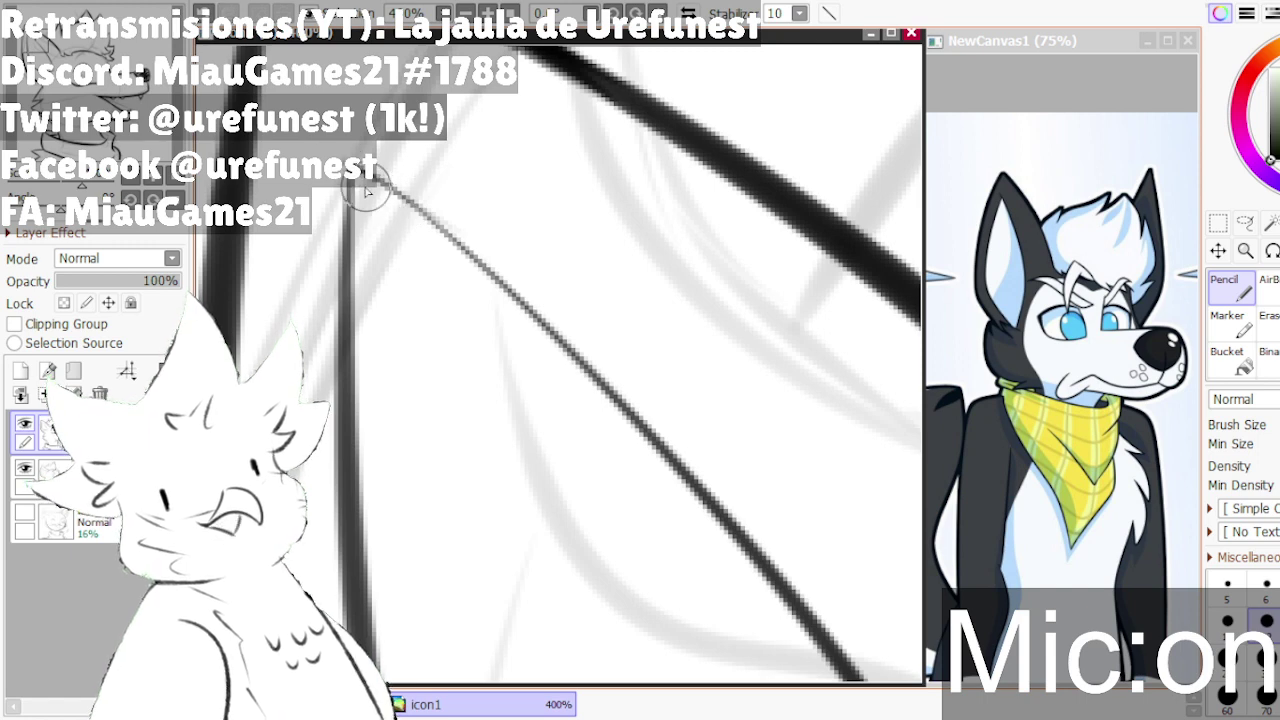
{"action": "scroll", "coordinate": [345, 215], "scroll_direction": "up", "scroll_amount": 1}
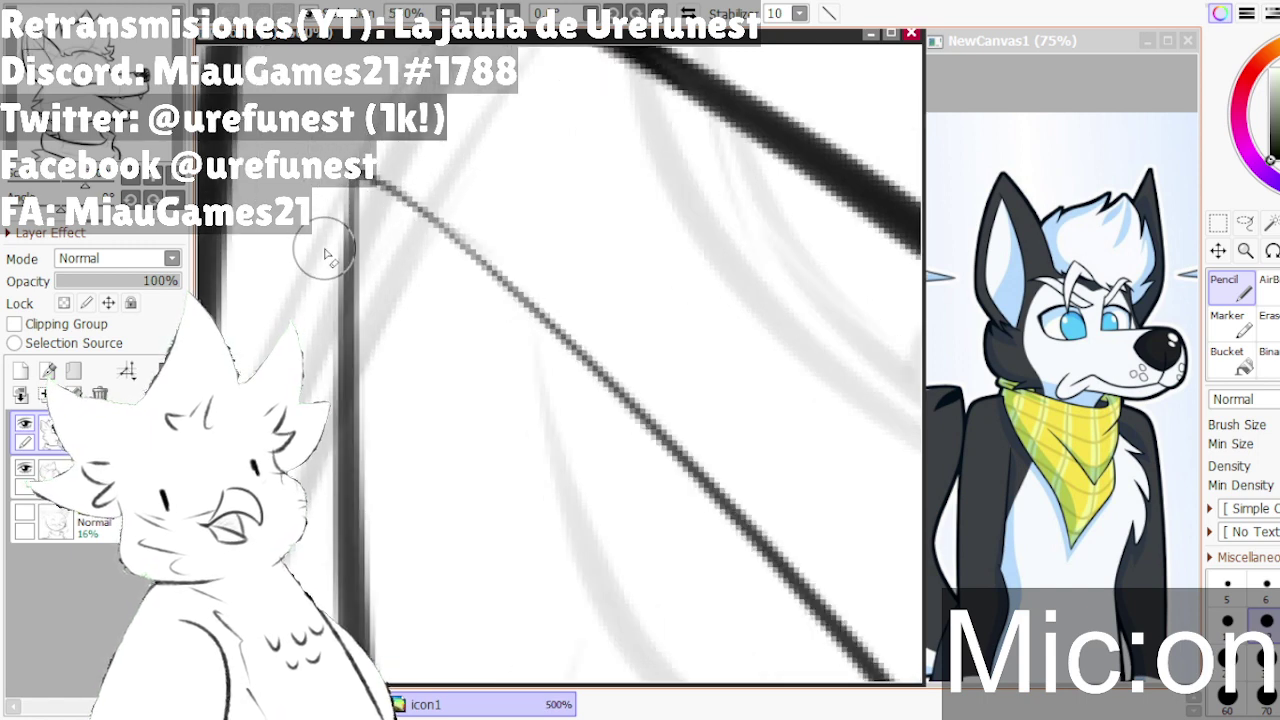
{"action": "scroll", "coordinate": [352, 265], "scroll_direction": "down", "scroll_amount": 1}
{"action": "scroll", "coordinate": [352, 272], "scroll_direction": "down", "scroll_amount": 2}
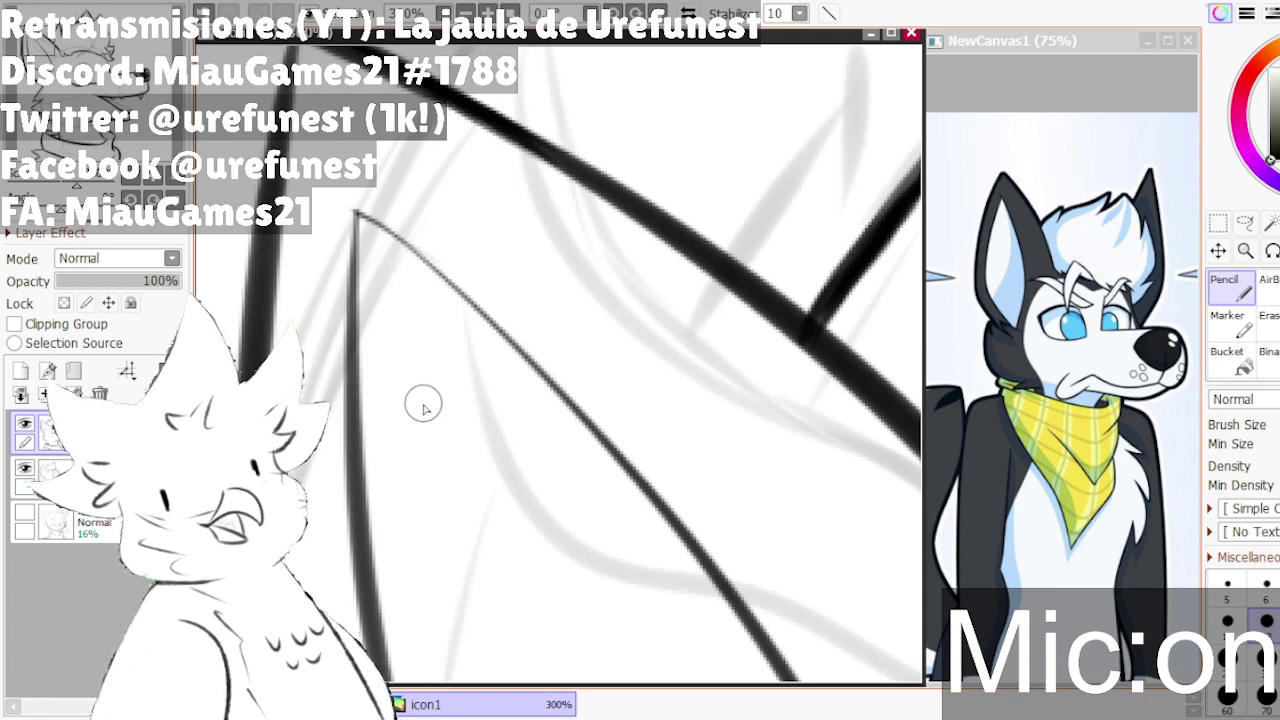
{"action": "scroll", "coordinate": [418, 400], "scroll_direction": "down", "scroll_amount": 1}
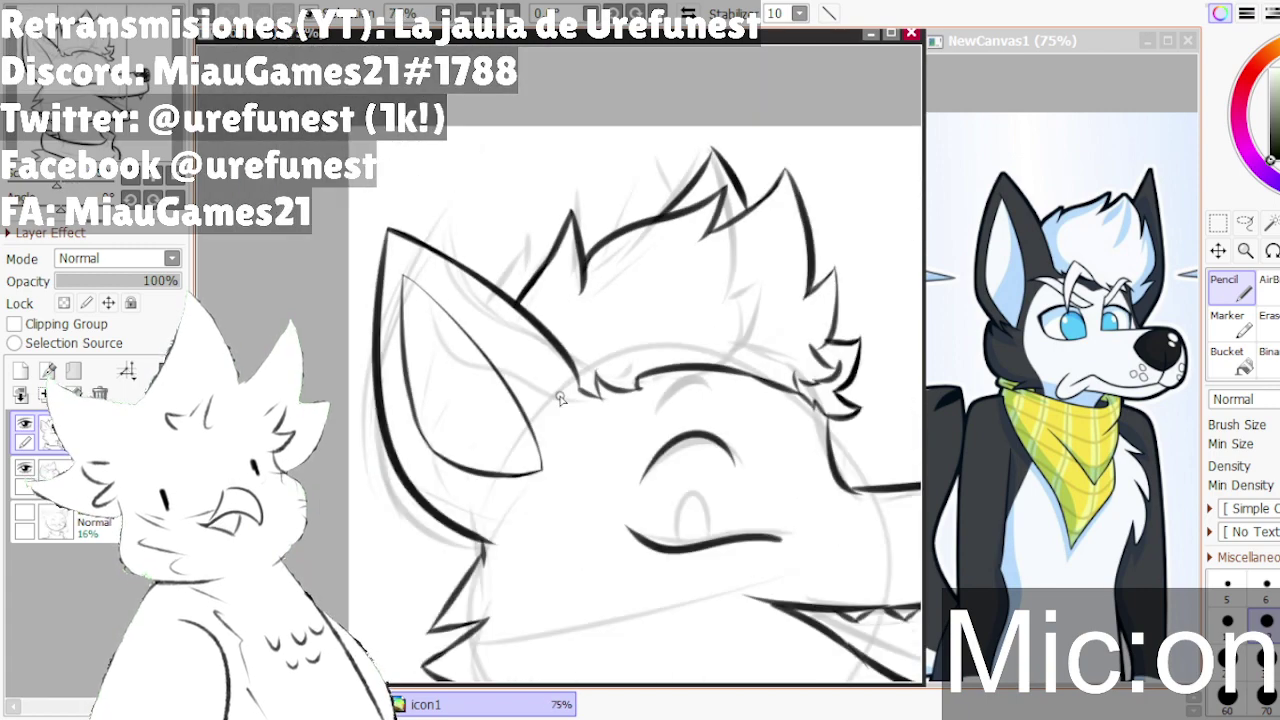
- Redraw and even out the front part of the inner ear's bottom curve, undoing the strokes that do not fit
{"action": "scroll", "coordinate": [426, 440], "scroll_direction": "up", "scroll_amount": 1}
{"action": "scroll", "coordinate": [426, 437], "scroll_direction": "up", "scroll_amount": 1}
{"action": "left_click_drag", "start_coordinate": [465, 425], "coordinate": [623, 417]}
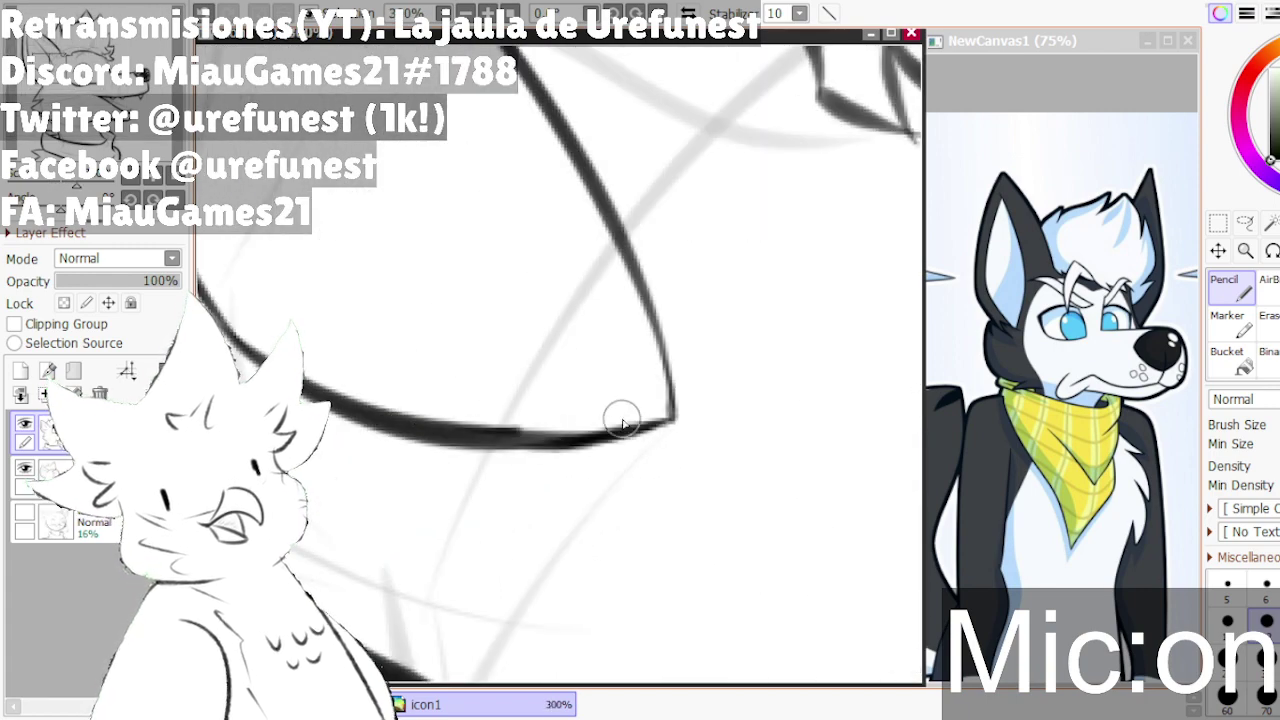
{"action": "key", "text": "ctrl+z"}
{"action": "left_click_drag", "start_coordinate": [495, 436], "coordinate": [666, 417]}
{"action": "key", "text": "ctrl+z"}
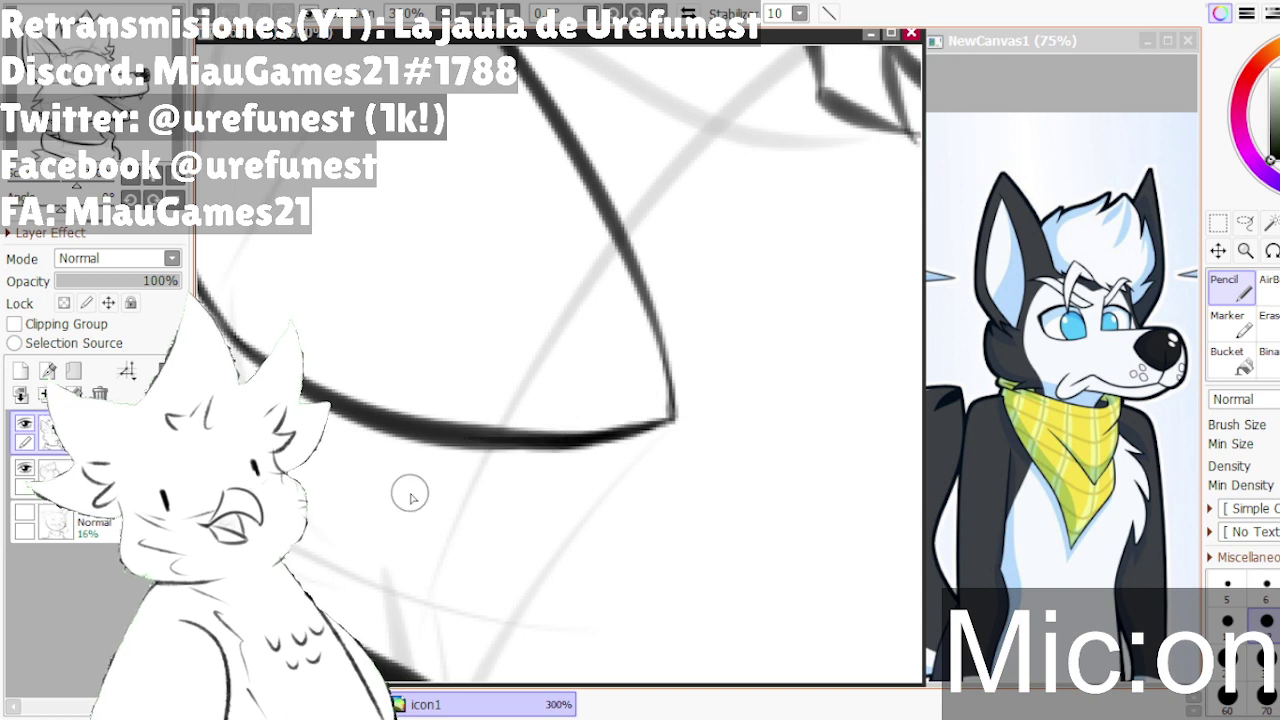
{"action": "left_click_drag", "start_coordinate": [436, 444], "coordinate": [583, 437]}
{"action": "key", "text": "ctrl+z"}
{"action": "left_click_drag", "start_coordinate": [436, 444], "coordinate": [588, 436]}
{"action": "scroll", "coordinate": [496, 472], "scroll_direction": "down", "scroll_amount": 2}
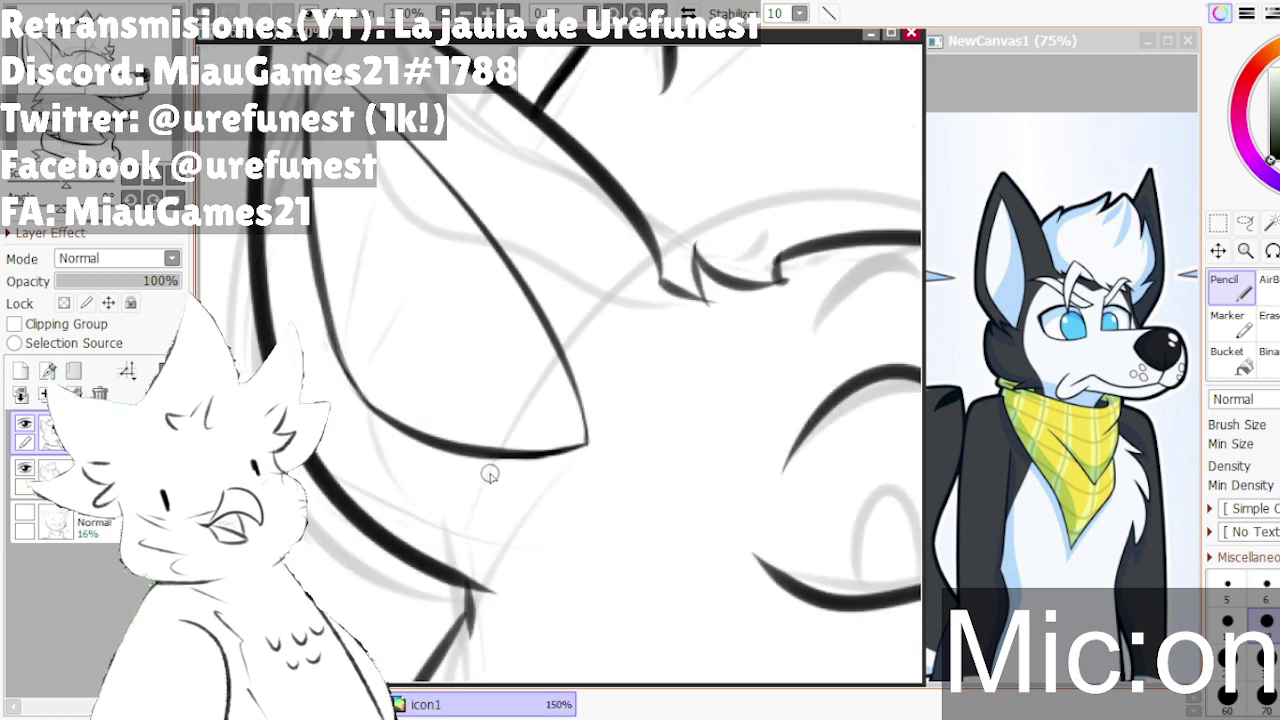
- Smooth the bend where the inner ear's back edge runs into its bottom curve, and even out that curve
{"action": "scroll", "coordinate": [320, 332], "scroll_direction": "up", "scroll_amount": 1}
{"action": "scroll", "coordinate": [318, 333], "scroll_direction": "up", "scroll_amount": 2}
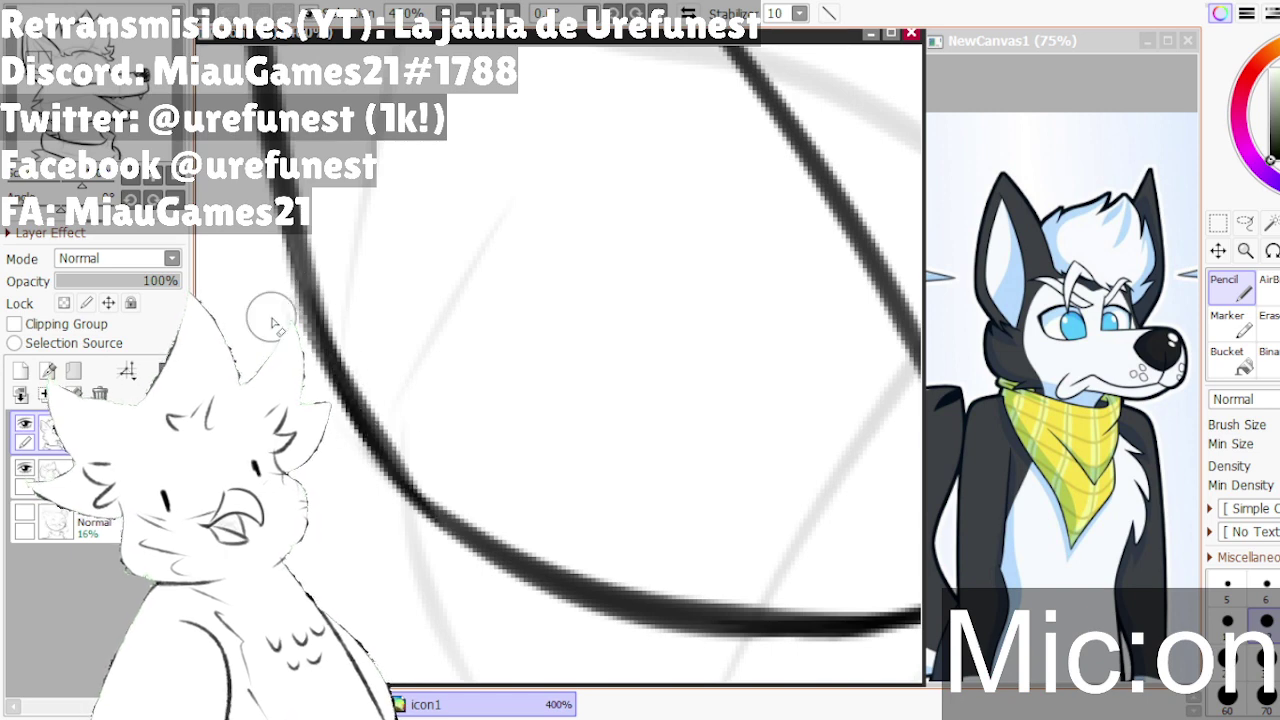
{"action": "scroll", "coordinate": [280, 268], "scroll_direction": "down", "scroll_amount": 1}
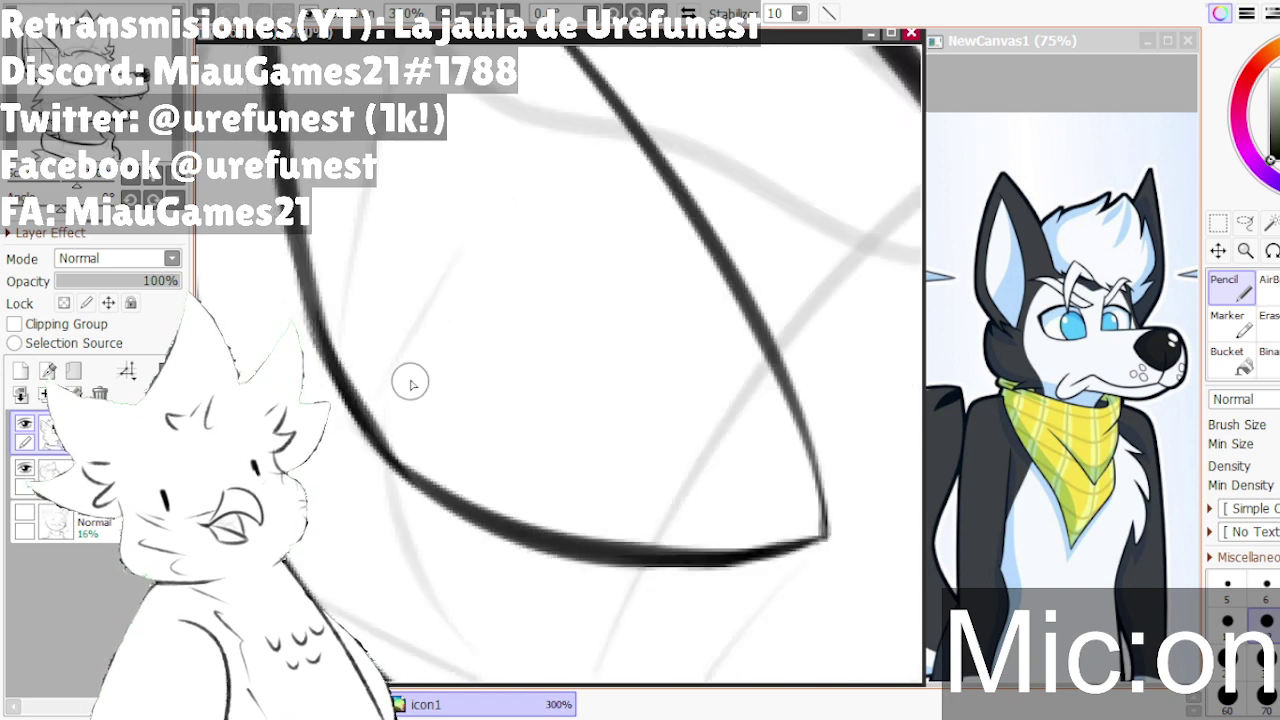
{"action": "scroll", "coordinate": [343, 343], "scroll_direction": "up", "scroll_amount": 1}
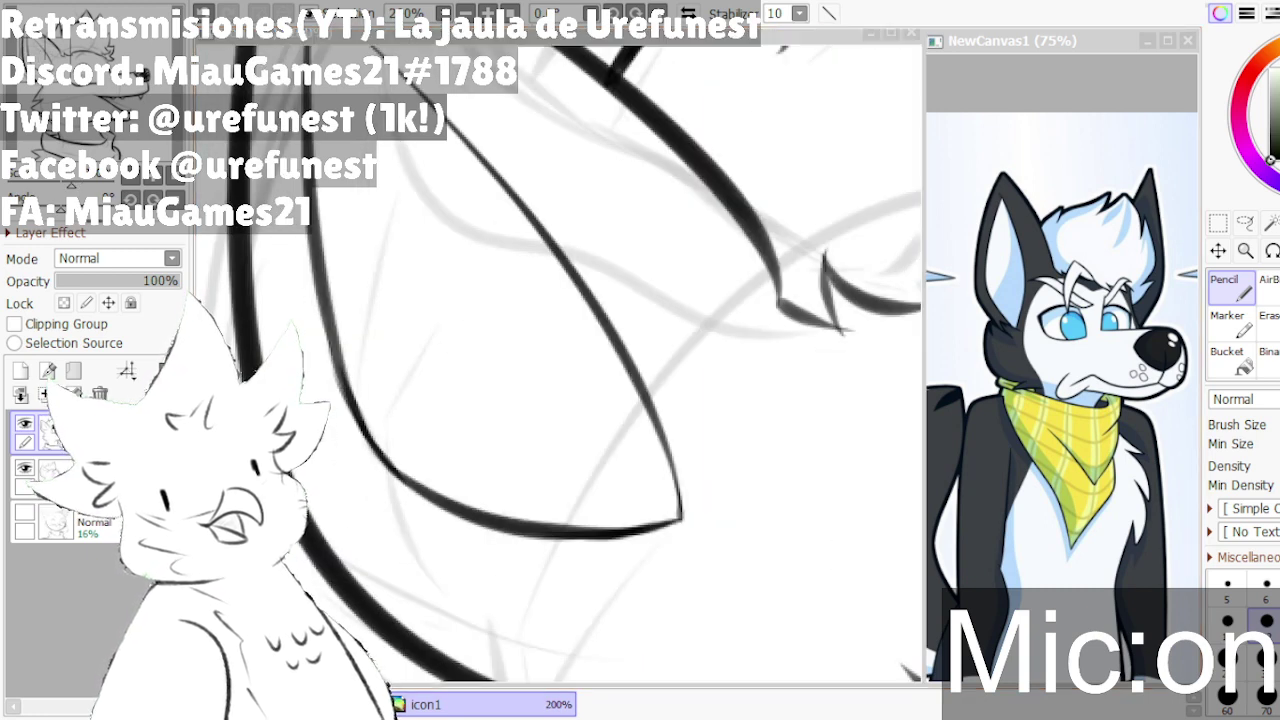
{"action": "left_click", "coordinate": [375, 526]}
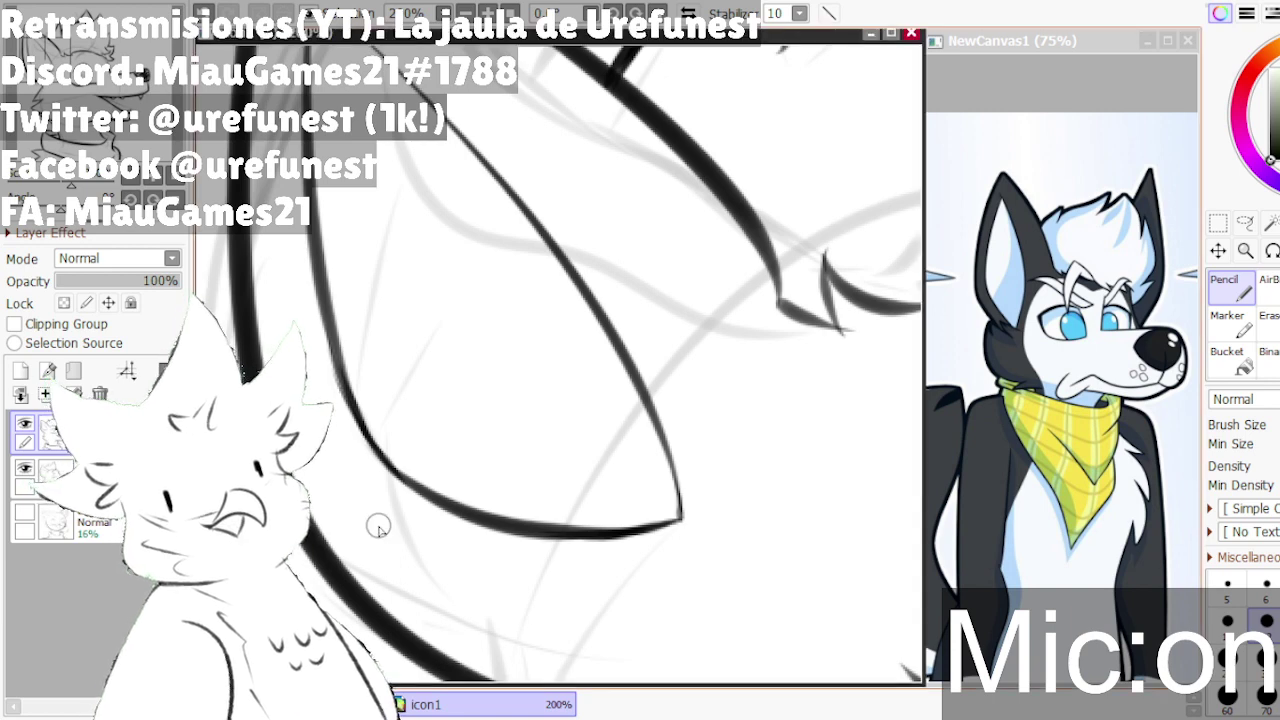
{"action": "scroll", "coordinate": [531, 472], "scroll_direction": "down", "scroll_amount": 1}
{"action": "scroll", "coordinate": [540, 525], "scroll_direction": "up", "scroll_amount": 1}
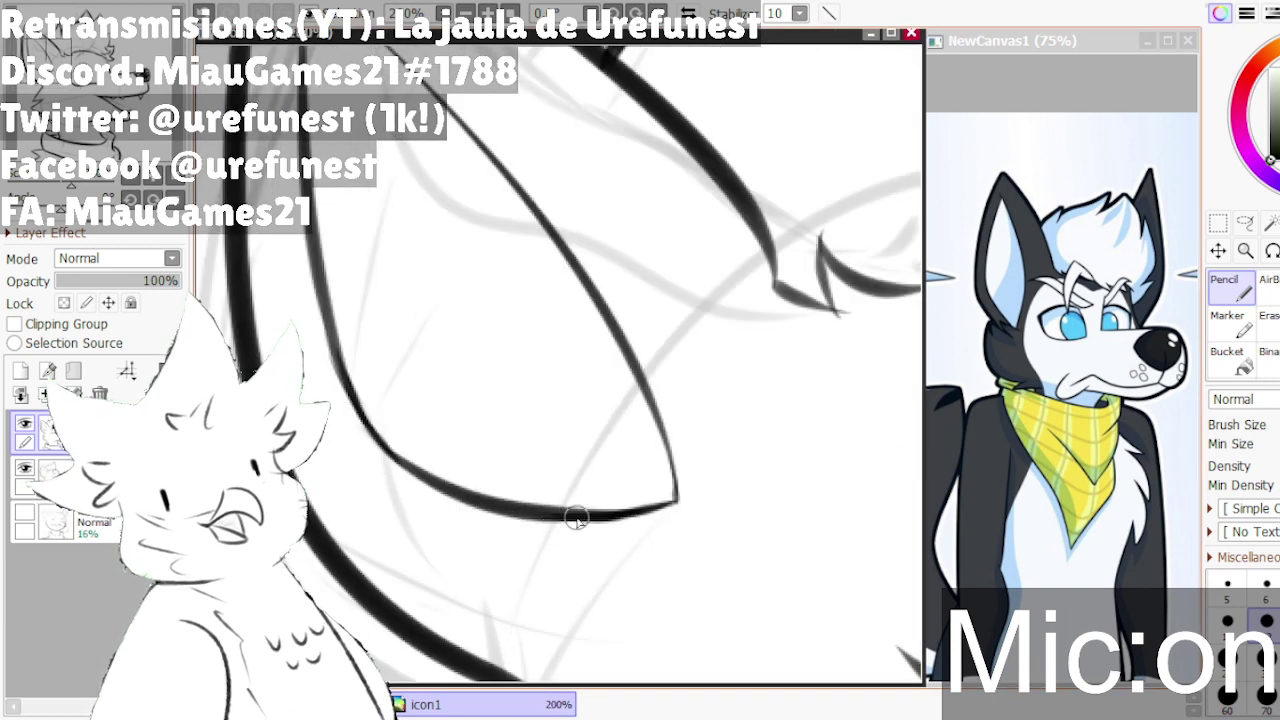
{"action": "scroll", "coordinate": [568, 515], "scroll_direction": "up", "scroll_amount": 2}
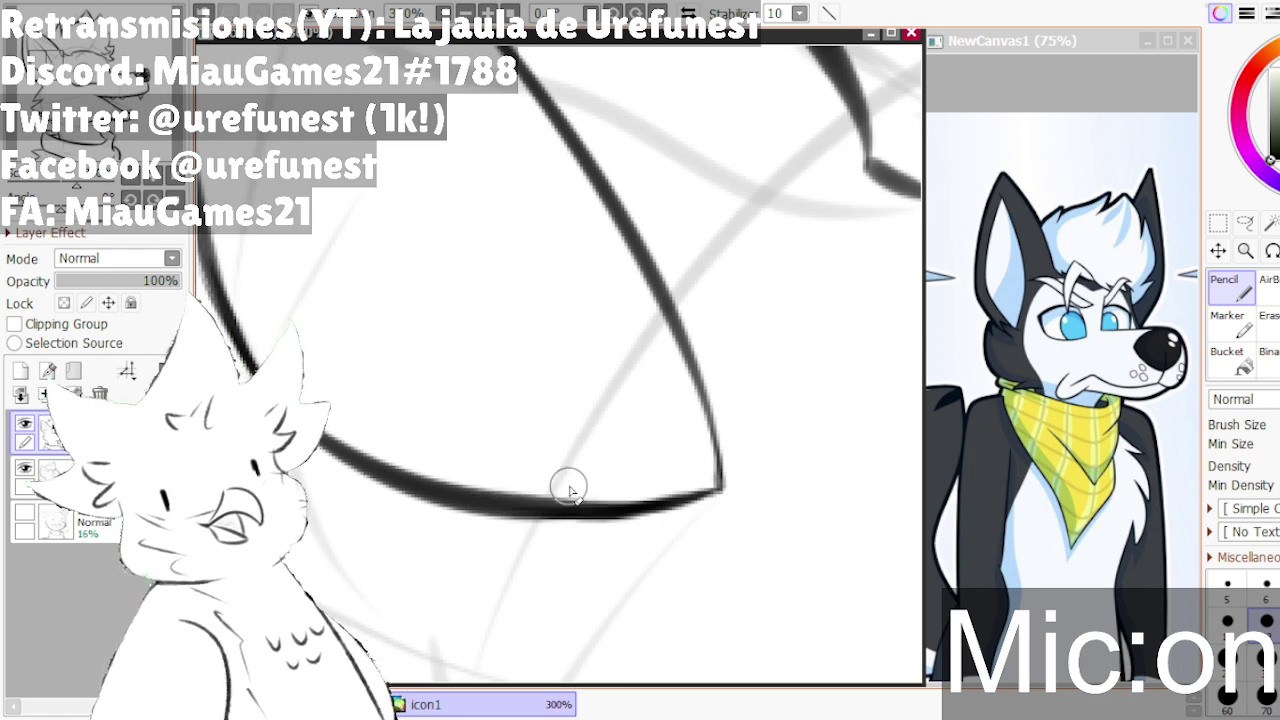
- Examine the inked head as a whole, from the ear and hair to the eye, muzzle and nose
{"action": "scroll", "coordinate": [520, 490], "scroll_direction": "down", "scroll_amount": 2}
{"action": "scroll", "coordinate": [514, 490], "scroll_direction": "down", "scroll_amount": 3}
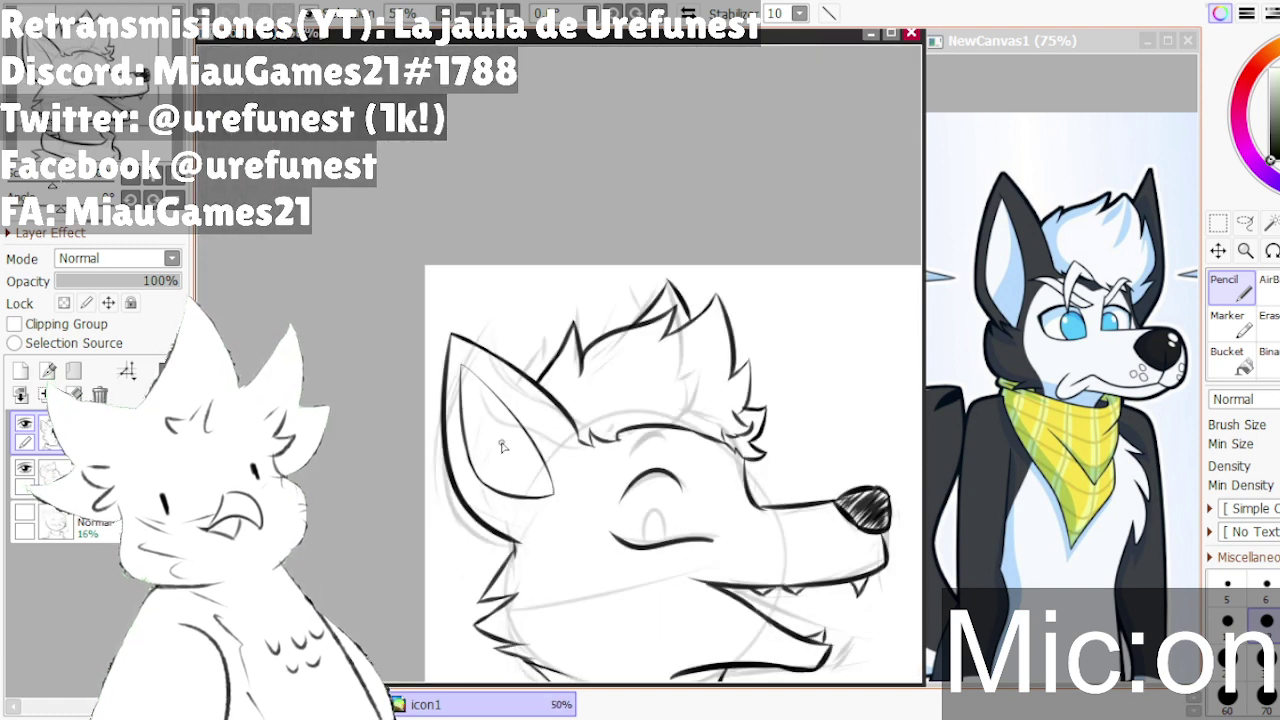
{"action": "scroll", "coordinate": [536, 414], "scroll_direction": "up", "scroll_amount": 2}
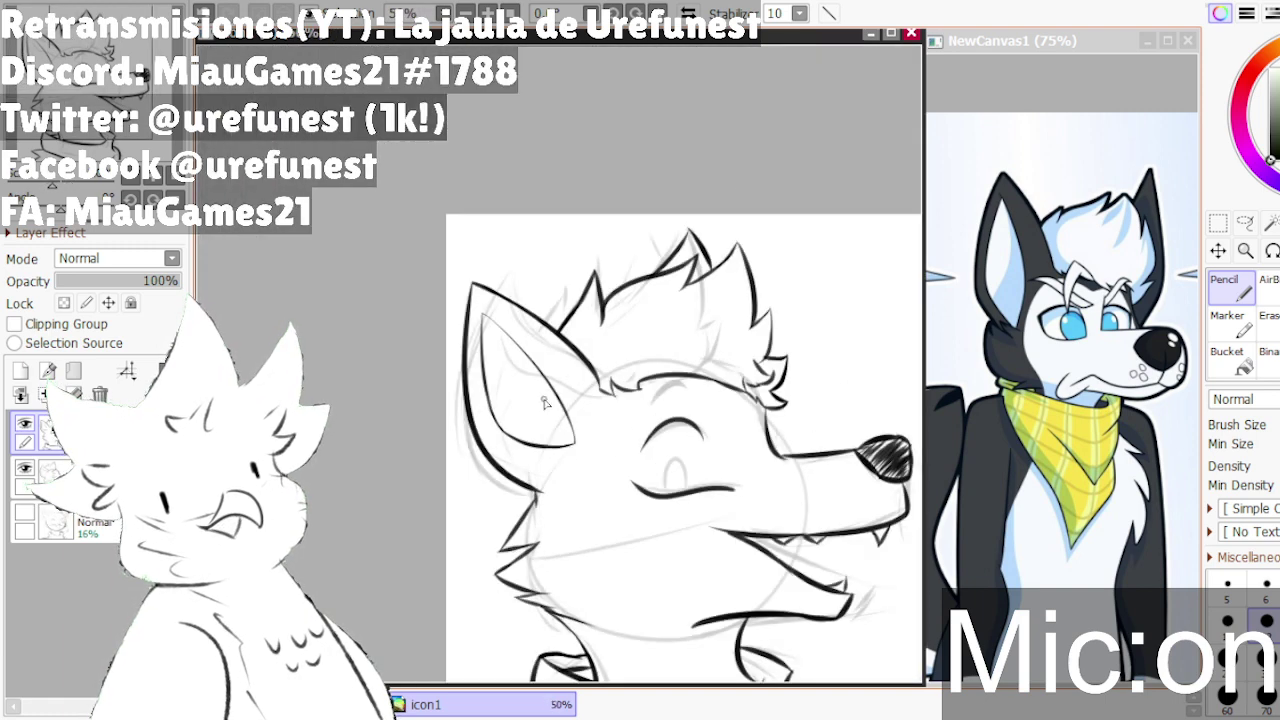
{"action": "scroll", "coordinate": [650, 464], "scroll_direction": "down", "scroll_amount": 1}
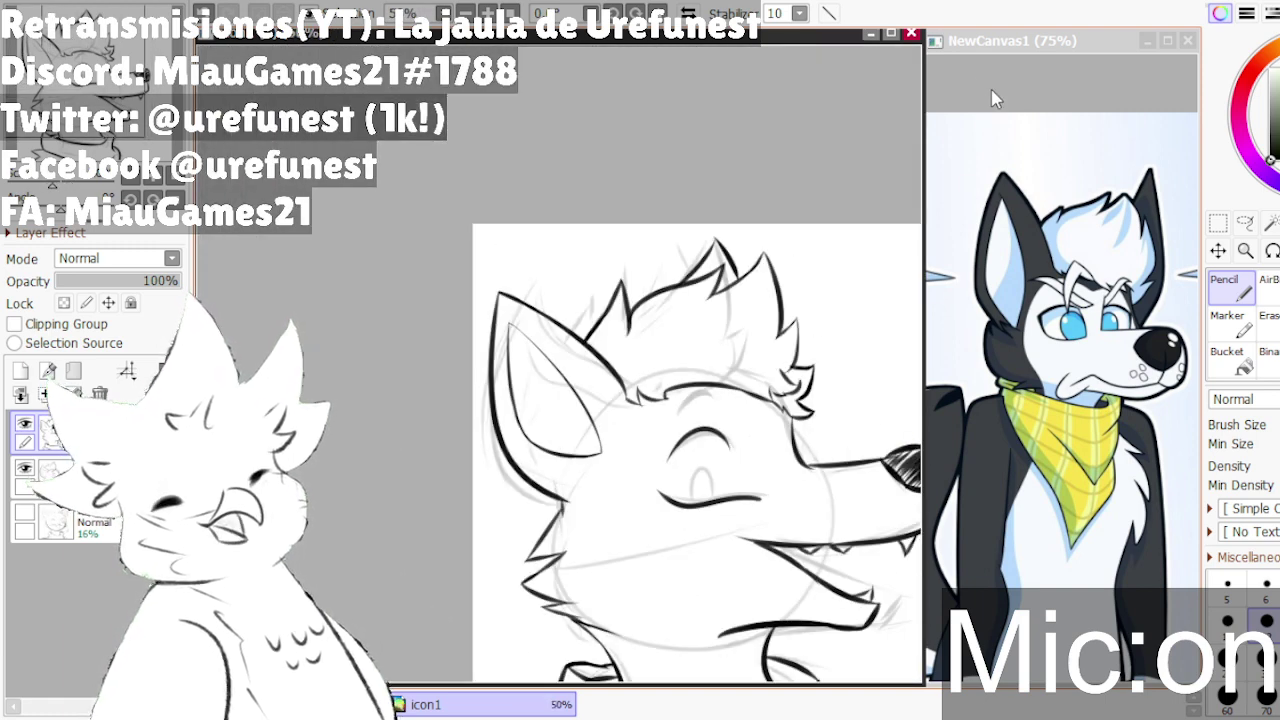
{"action": "scroll", "coordinate": [636, 368], "scroll_direction": "down", "scroll_amount": 1}
{"action": "scroll", "coordinate": [718, 388], "scroll_direction": "up", "scroll_amount": 2}
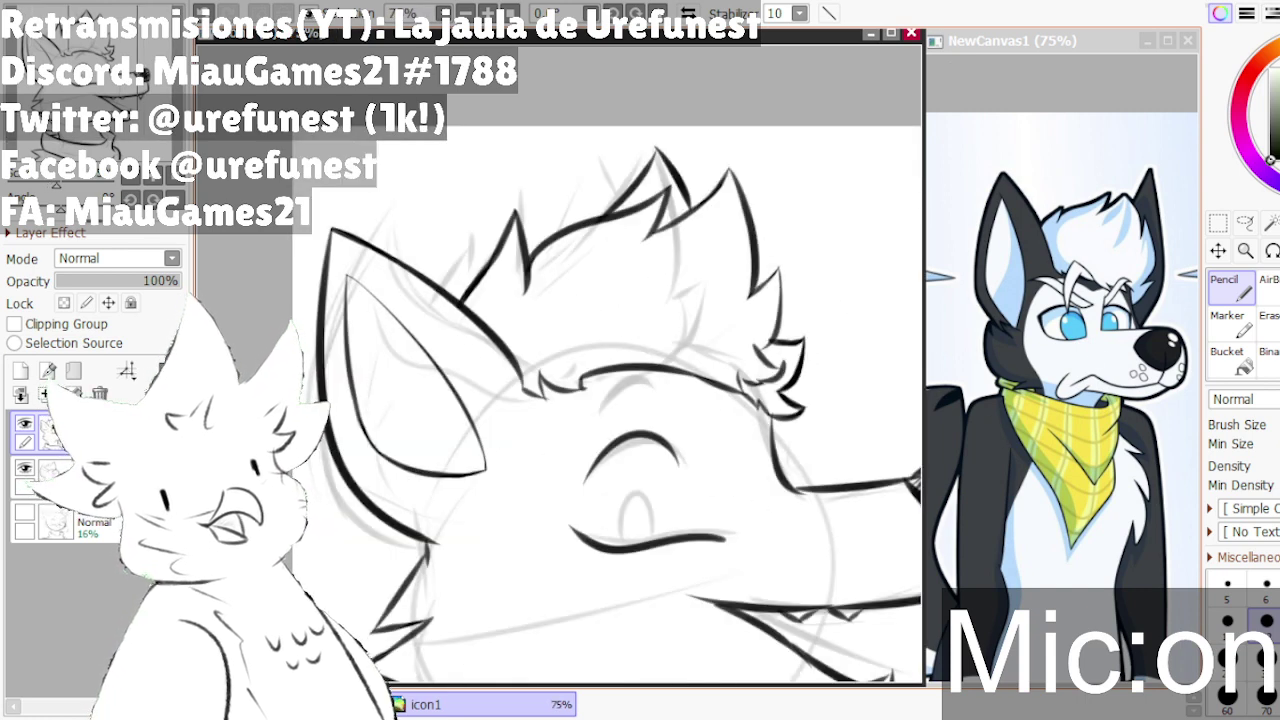
{"action": "scroll", "coordinate": [633, 365], "scroll_direction": "down", "scroll_amount": 1}
{"action": "scroll", "coordinate": [756, 510], "scroll_direction": "up", "scroll_amount": 1}
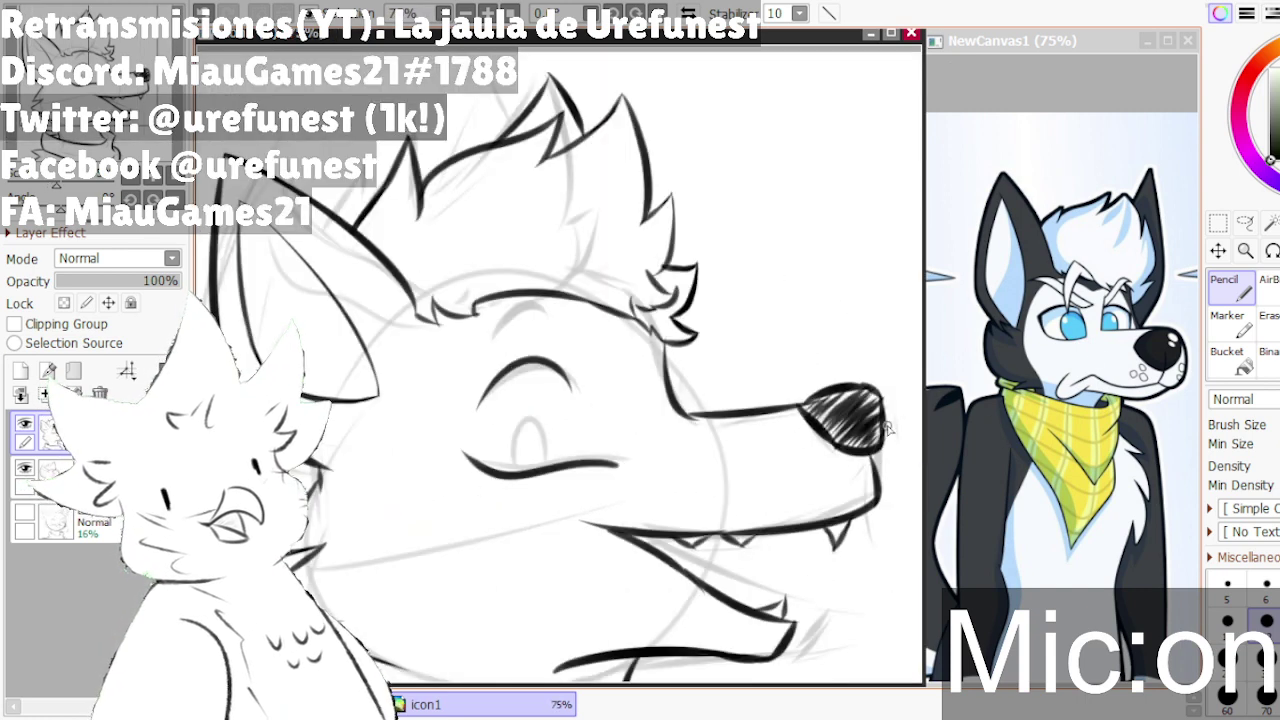
- Lasso the closed eye's upper arc and lower line and separate them from the line art onto their own layer
{"action": "left_click", "coordinate": [1246, 222]}
{"action": "scroll", "coordinate": [464, 472], "scroll_direction": "up", "scroll_amount": 1}
{"action": "mouse_move", "coordinate": [484, 506]}
{"action": "left_mouse_down"}
{"action": "mouse_move", "coordinate": [448, 330]}
{"action": "mouse_move", "coordinate": [657, 331]}
{"action": "mouse_move", "coordinate": [702, 520]}
{"action": "mouse_move", "coordinate": [488, 508]}
{"action": "left_mouse_up"}
{"action": "key", "text": "Delete"}
{"action": "key", "text": "ctrl+d"}
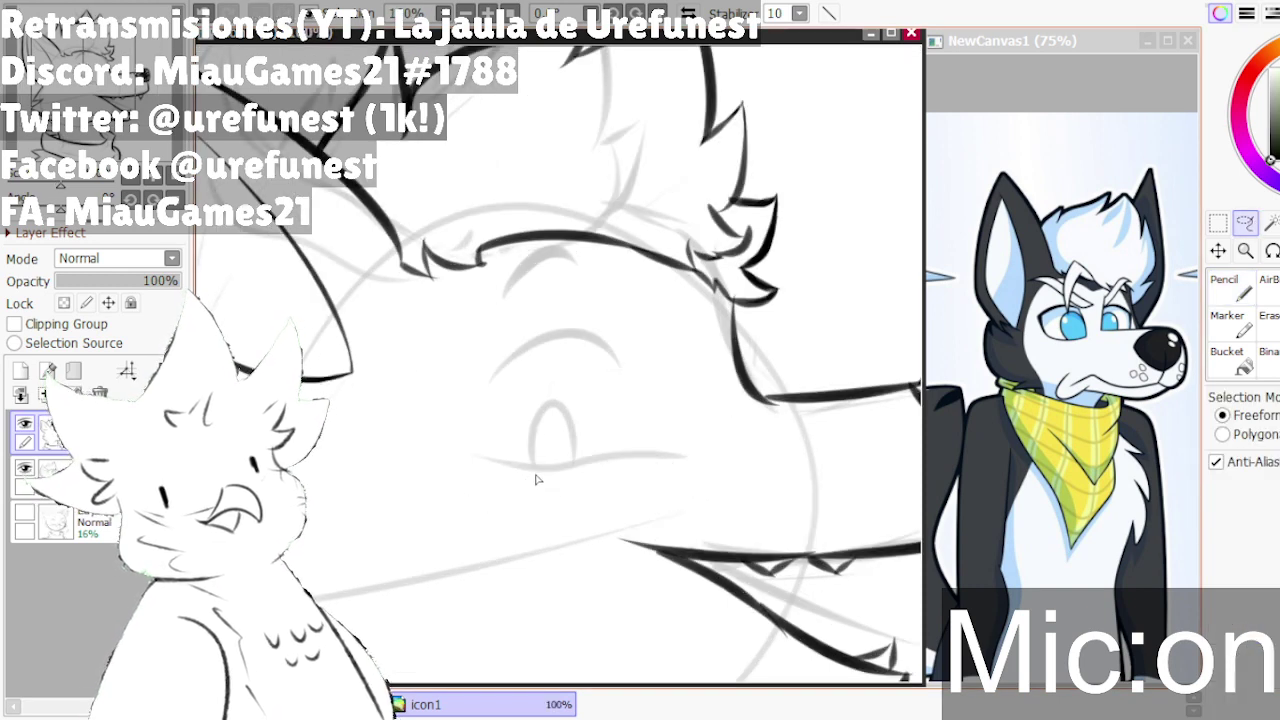
{"action": "key", "text": "ctrl+z"}
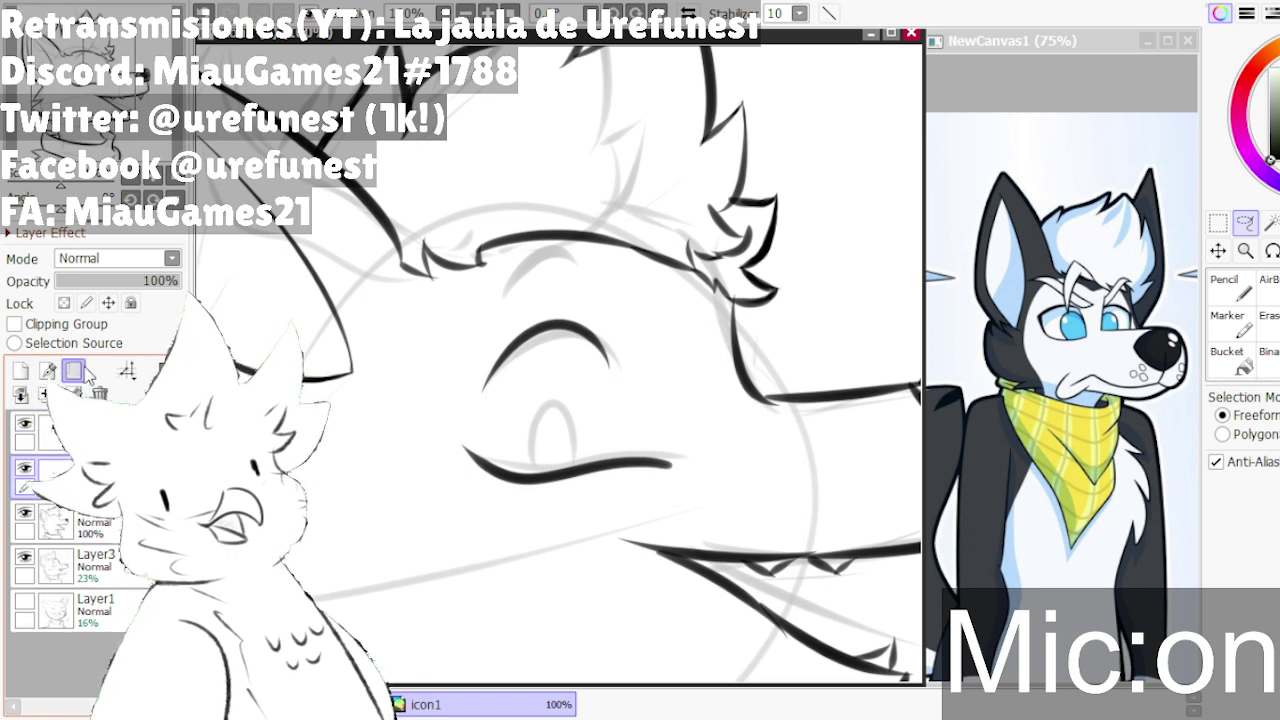
- Lower the eye layer's opacity to 42% and make the empty layer above it active, keeping the Layer3 sketch visible
{"action": "left_click", "coordinate": [107, 281]}
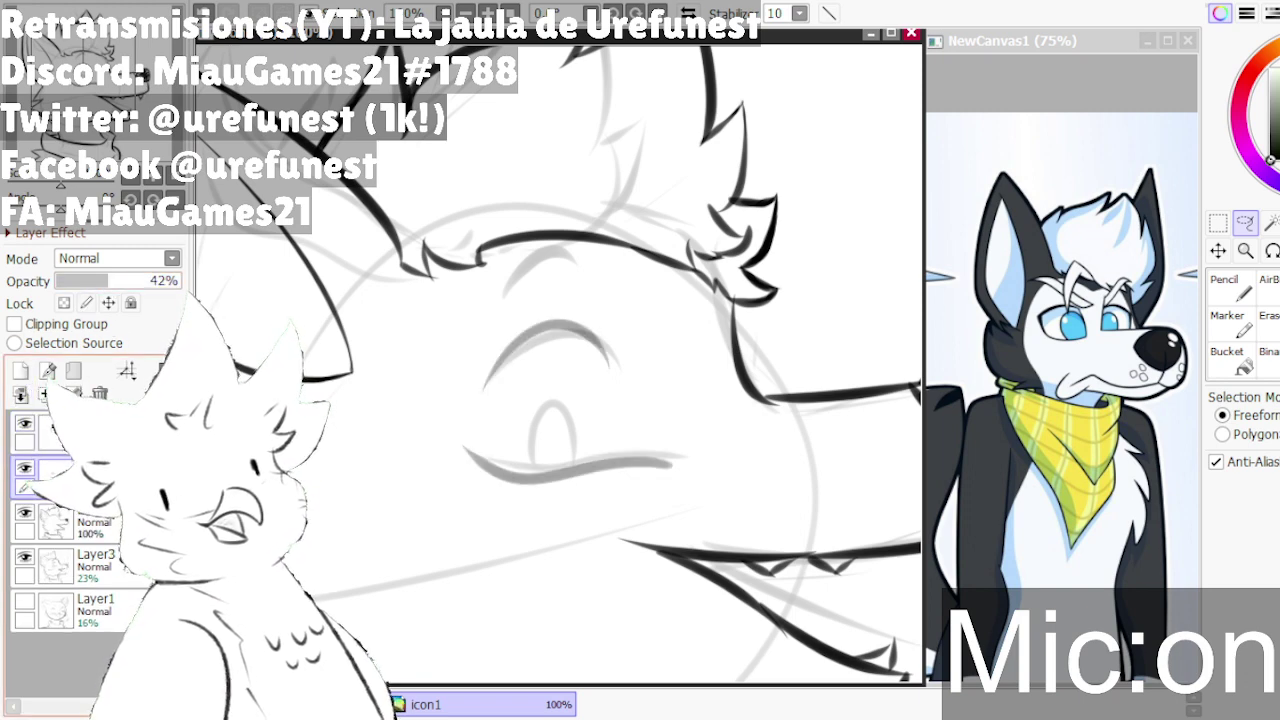
{"action": "left_click", "coordinate": [60, 432]}
{"action": "left_click", "coordinate": [25, 558]}
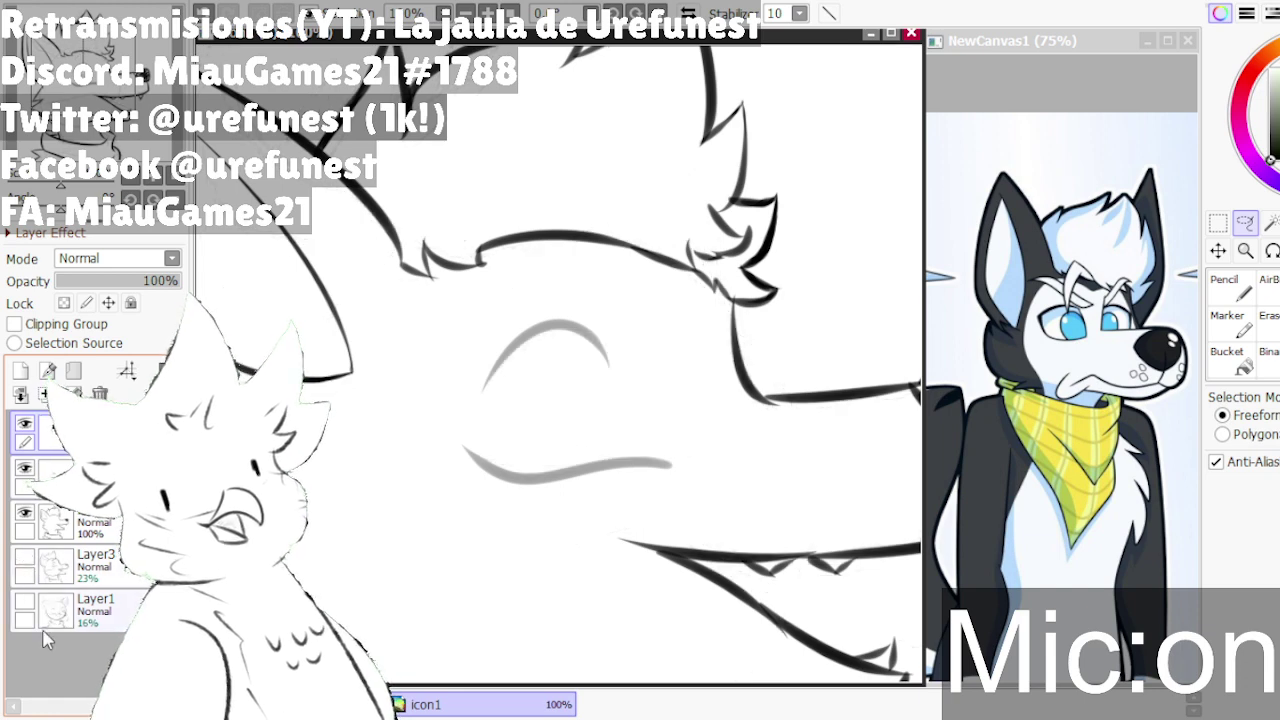
{"action": "left_click", "coordinate": [25, 558]}
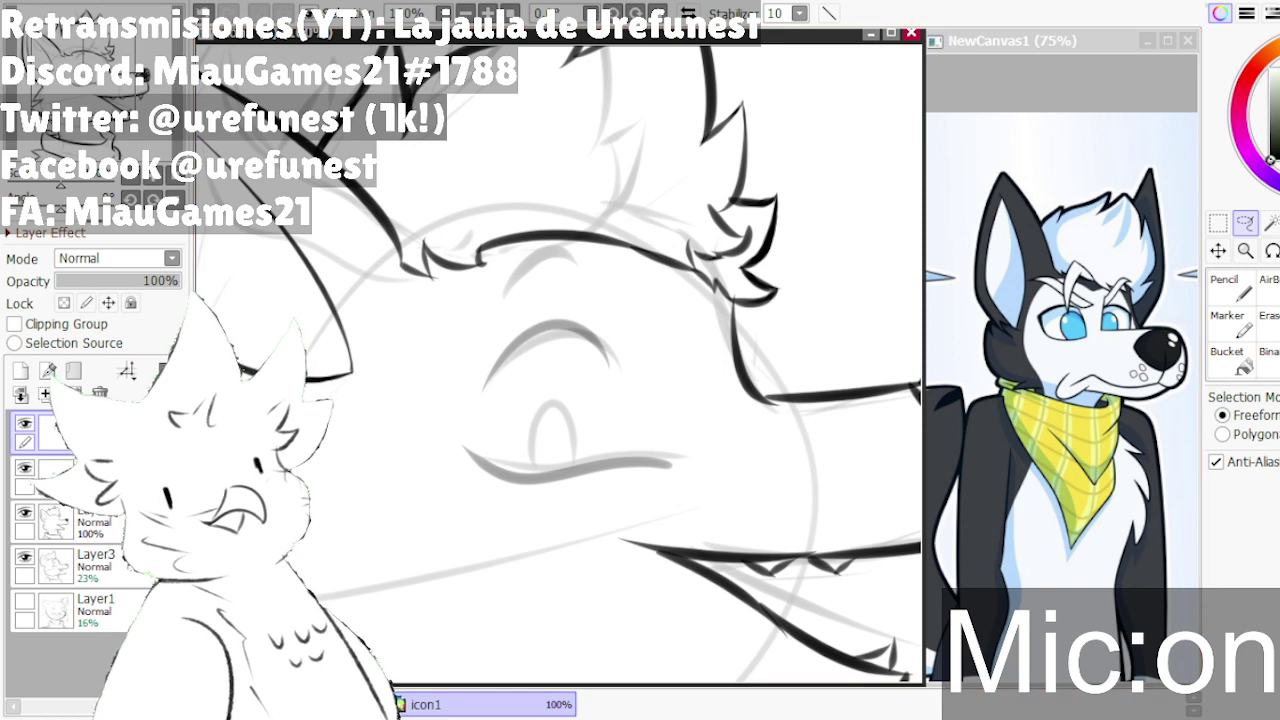
{"action": "key", "text": "alt+Tab"}
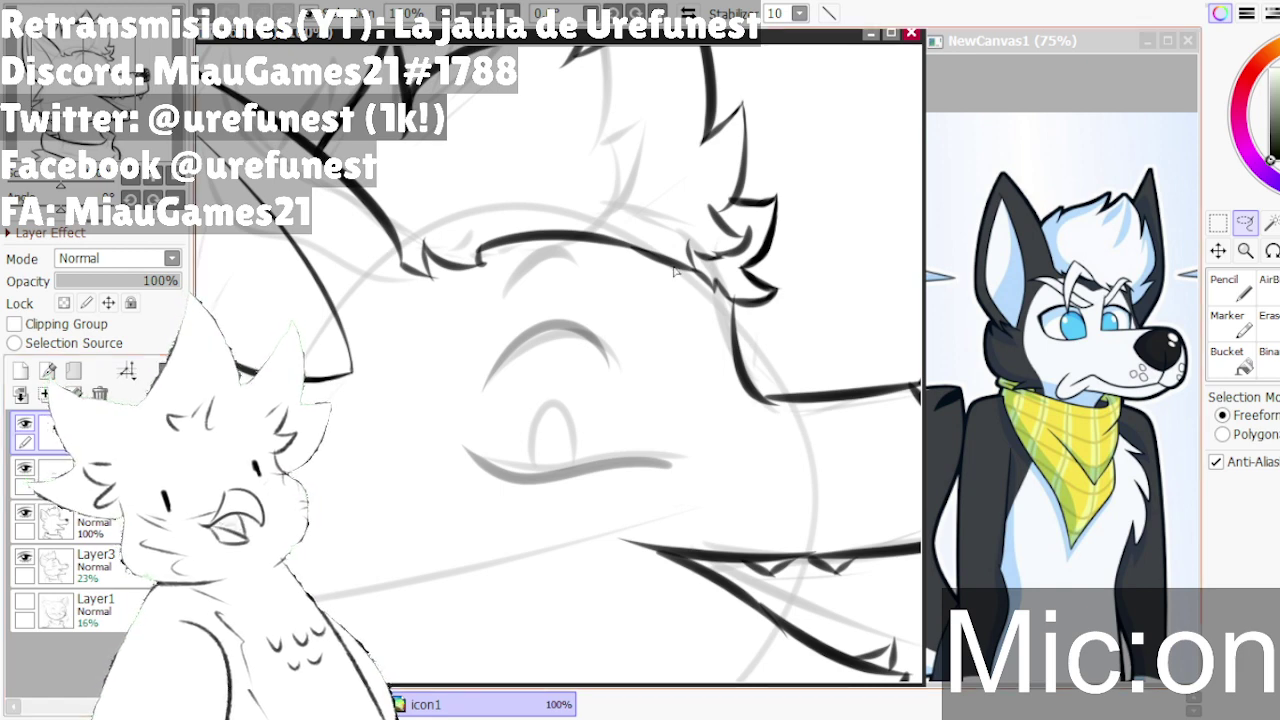
{"action": "scroll", "coordinate": [712, 305], "scroll_direction": "down", "scroll_amount": 1}
{"action": "scroll", "coordinate": [713, 278], "scroll_direction": "up", "scroll_amount": 1}
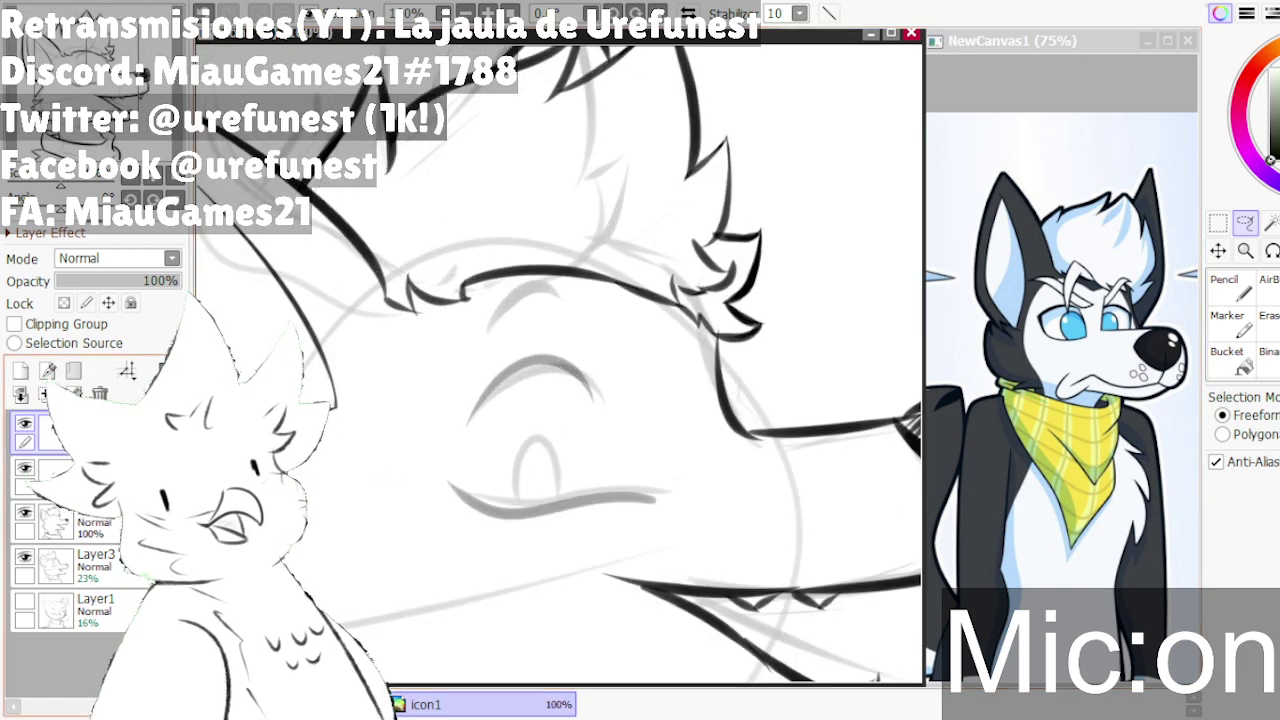
{"action": "left_click", "coordinate": [25, 467]}
{"action": "left_click", "coordinate": [26, 468]}
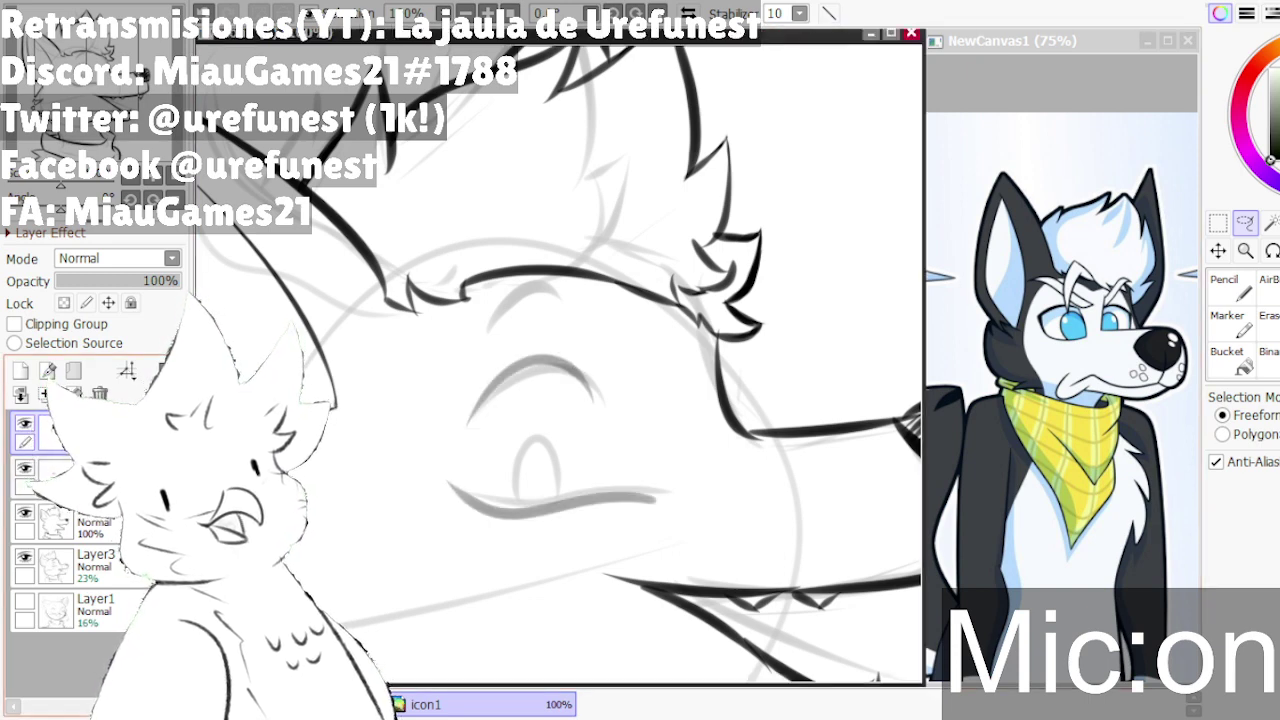
- Thicken and smooth the inked bend where the forehead meets the muzzle, using a size 6 Pencil on the line art layer
{"action": "left_click", "coordinate": [80, 476]}
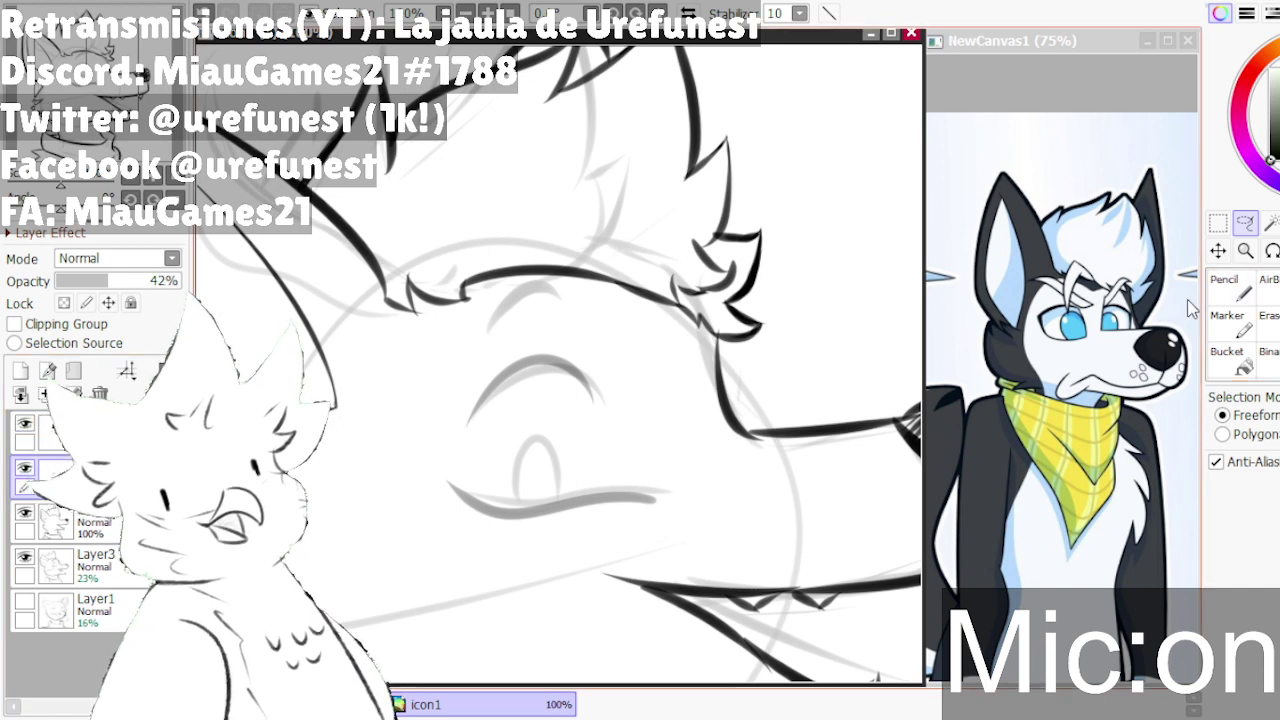
{"action": "left_click", "coordinate": [1232, 288]}
{"action": "left_click", "coordinate": [80, 521]}
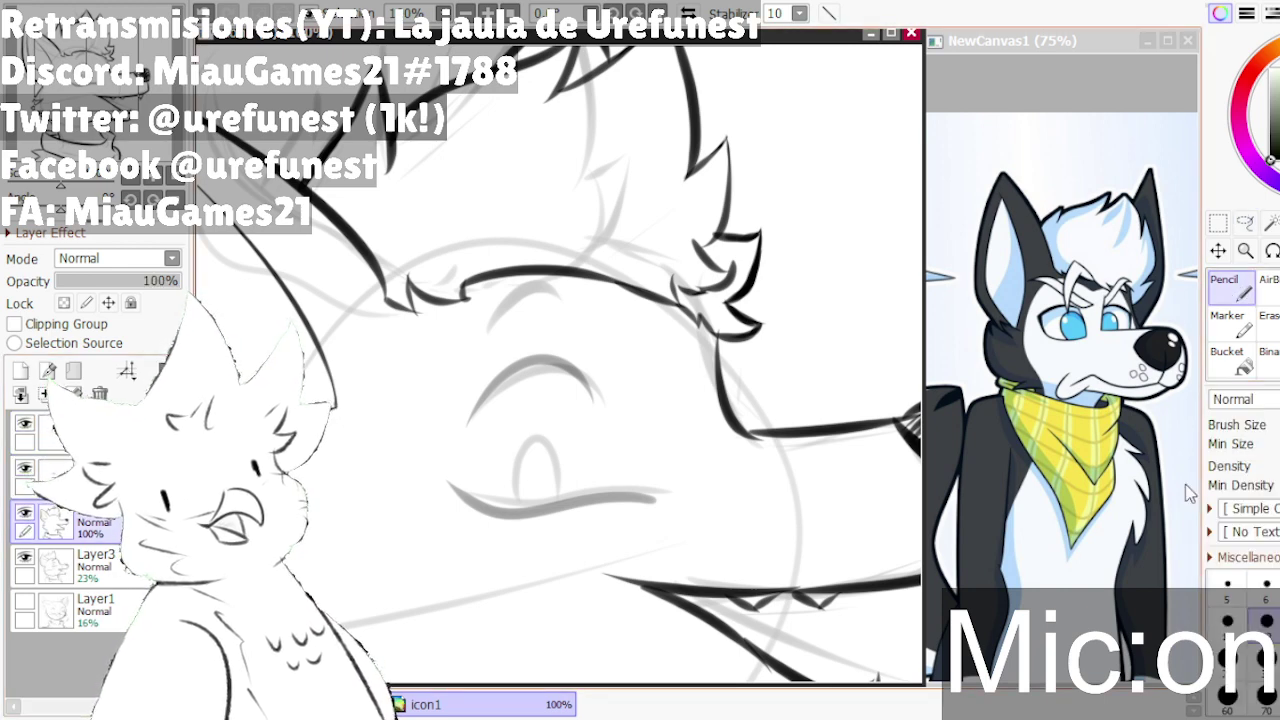
{"action": "left_click", "coordinate": [1266, 590]}
{"action": "scroll", "coordinate": [700, 287], "scroll_direction": "up", "scroll_amount": 1}
{"action": "scroll", "coordinate": [743, 311], "scroll_direction": "up", "scroll_amount": 3}
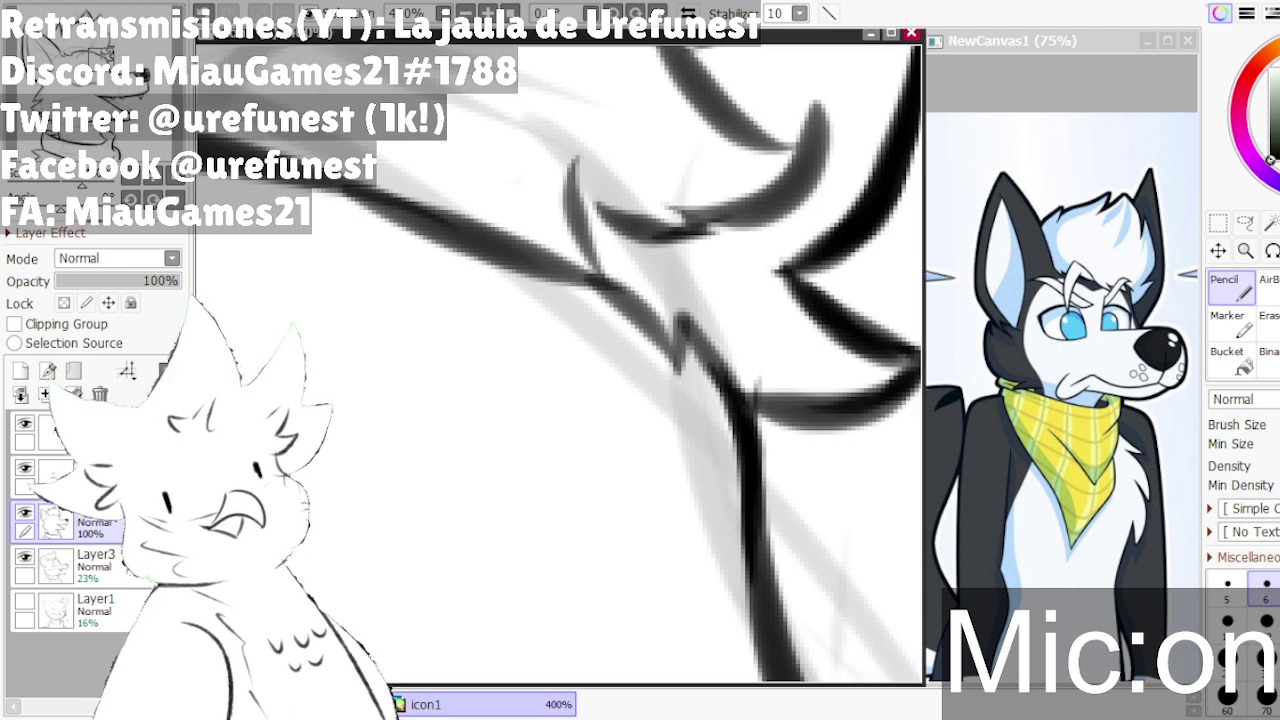
{"action": "scroll", "coordinate": [623, 234], "scroll_direction": "down", "scroll_amount": 5}
{"action": "scroll", "coordinate": [755, 426], "scroll_direction": "up", "scroll_amount": 5}
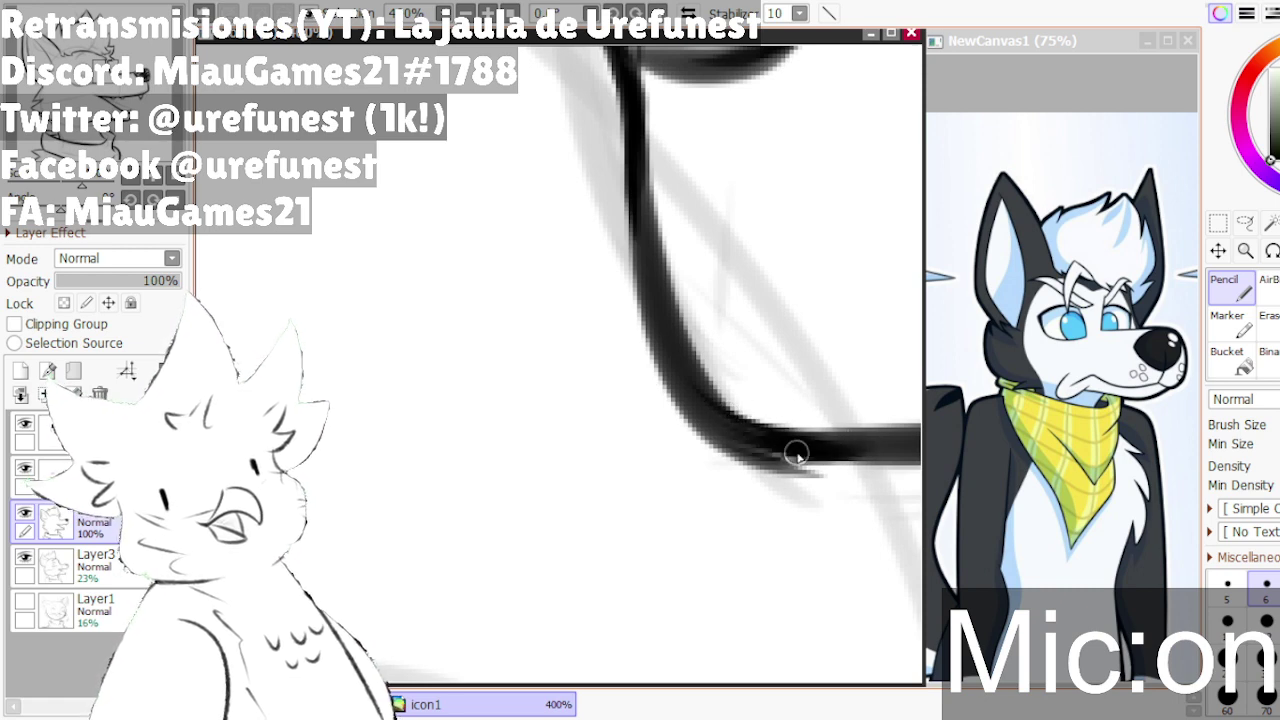
{"action": "scroll", "coordinate": [797, 442], "scroll_direction": "down", "scroll_amount": 1}
{"action": "scroll", "coordinate": [799, 459], "scroll_direction": "down", "scroll_amount": 3}
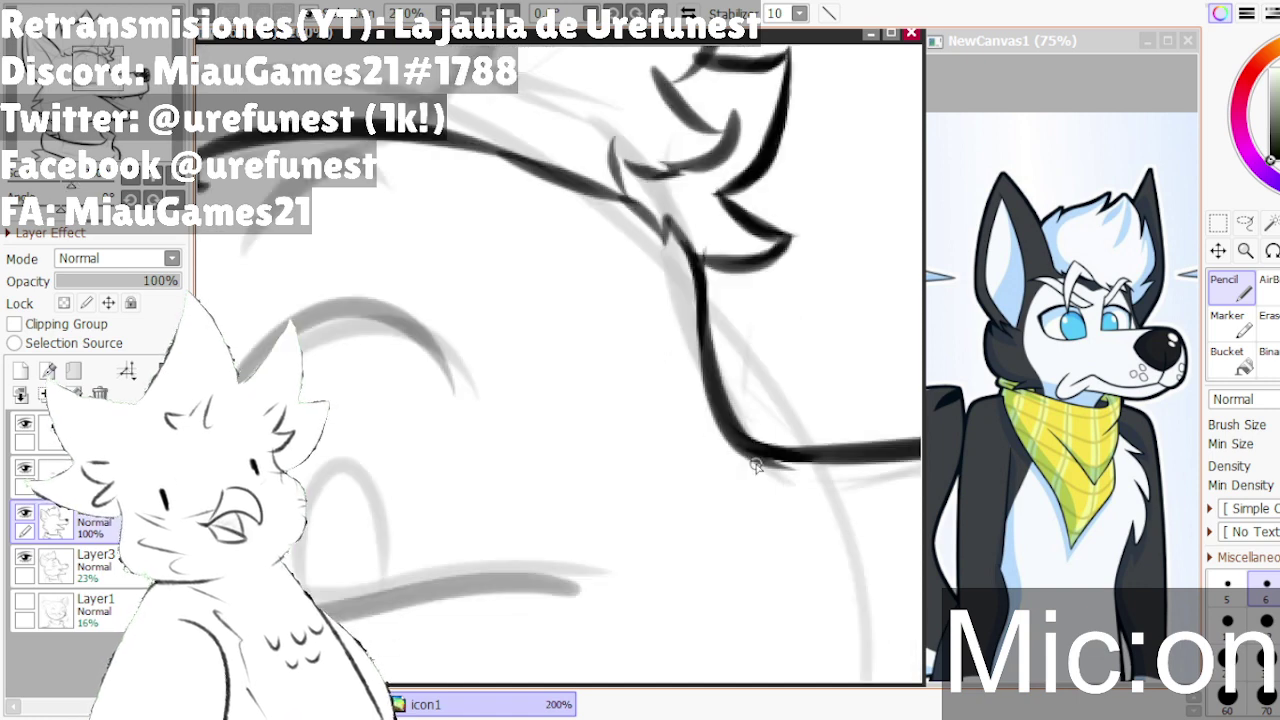
- Make the empty layer above the faded eye layer active and choose a thicker Pencil size
{"action": "scroll", "coordinate": [703, 487], "scroll_direction": "down", "scroll_amount": 3}
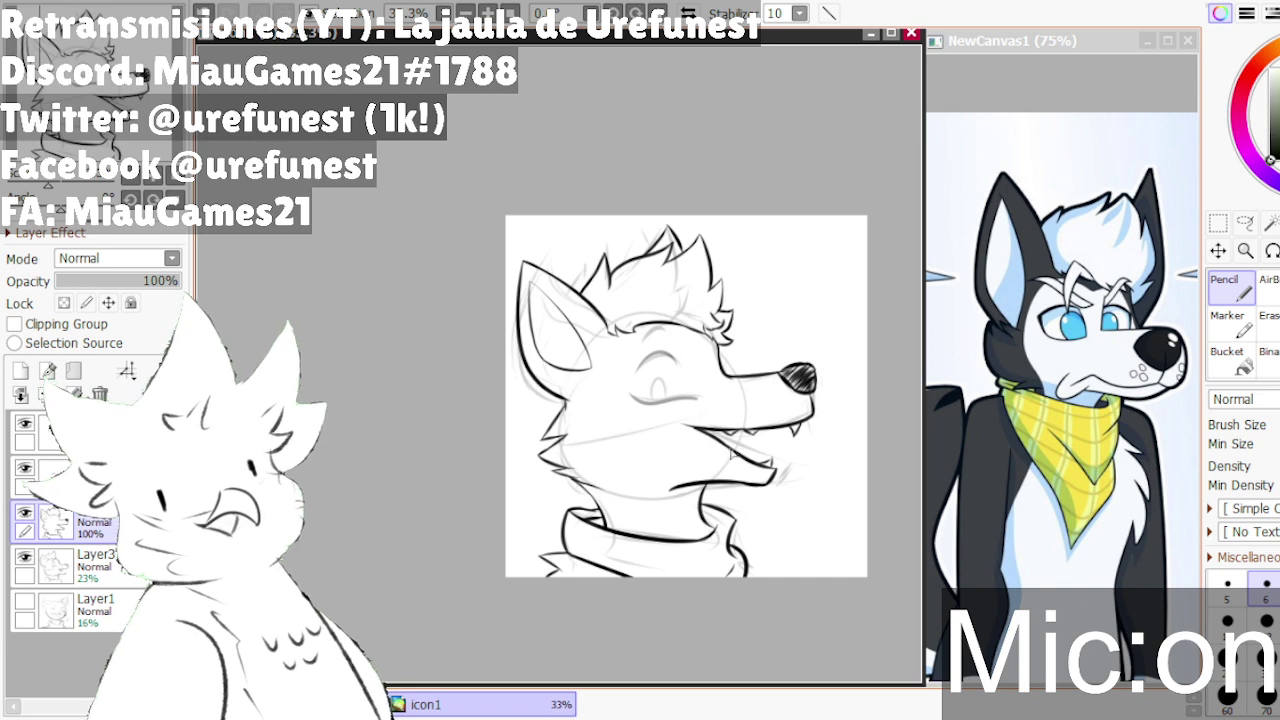
{"action": "left_click", "coordinate": [100, 476]}
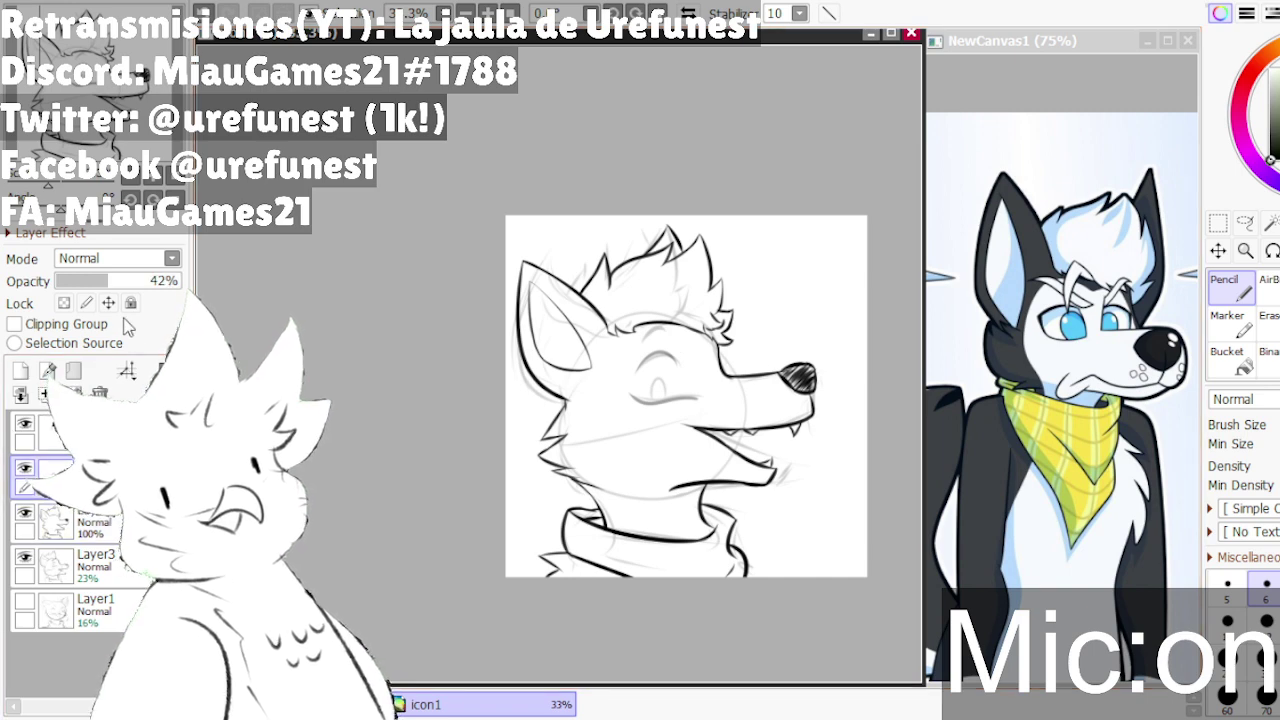
{"action": "scroll", "coordinate": [650, 366], "scroll_direction": "up", "scroll_amount": 2}
{"action": "scroll", "coordinate": [591, 360], "scroll_direction": "up", "scroll_amount": 1}
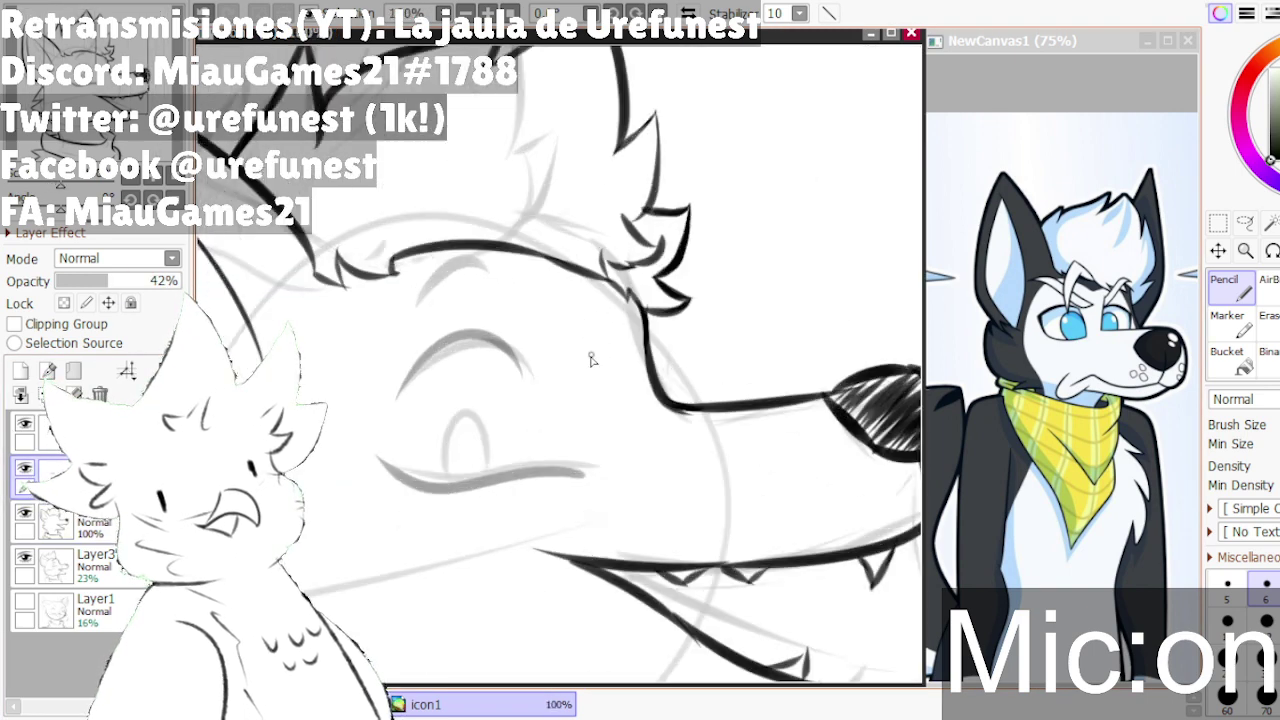
{"action": "scroll", "coordinate": [405, 400], "scroll_direction": "down", "scroll_amount": 1}
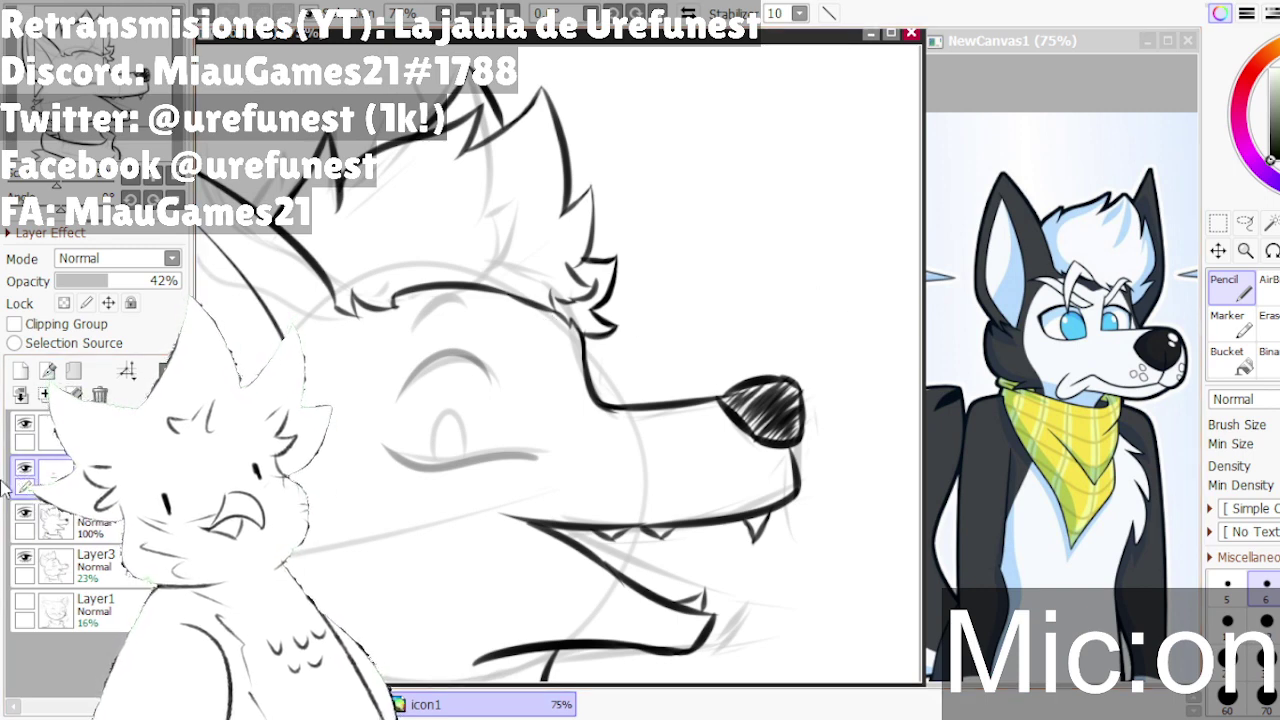
{"action": "left_click", "coordinate": [100, 432]}
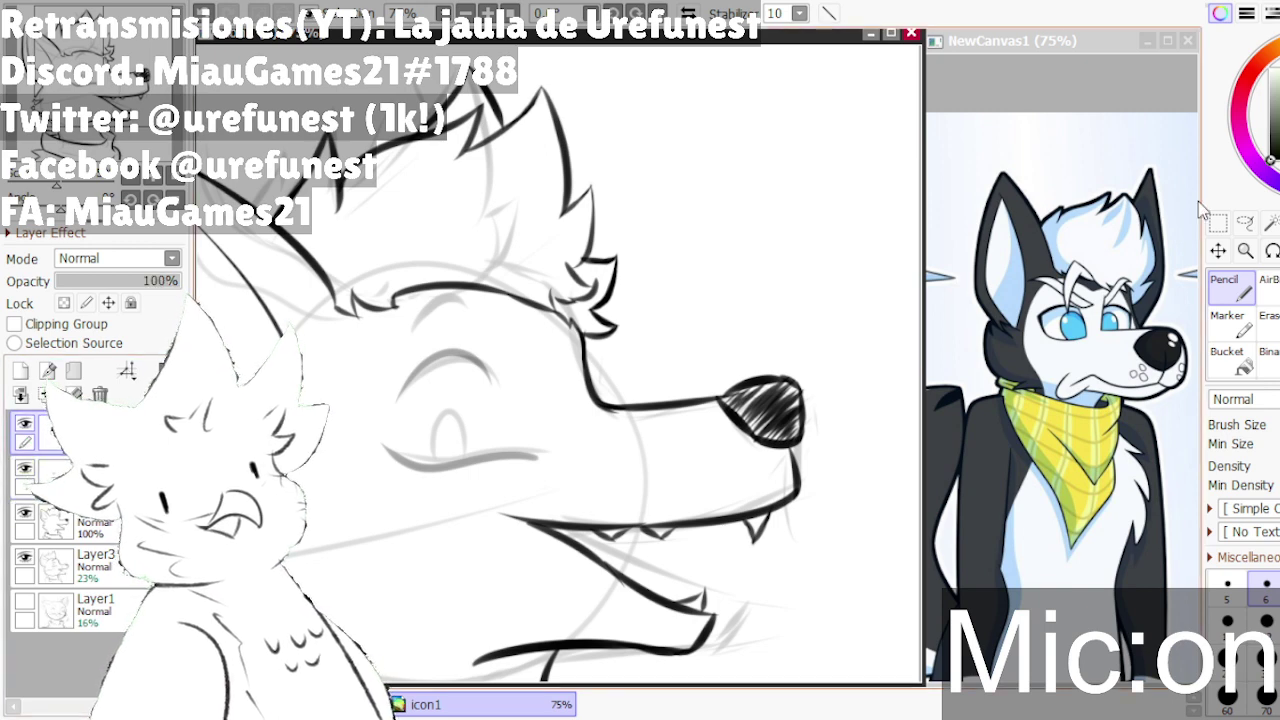
{"action": "left_click", "coordinate": [1266, 628]}
- Try a slightly arched lower eye line over the faded eye sketch
{"action": "scroll", "coordinate": [503, 447], "scroll_direction": "up", "scroll_amount": 1}
{"action": "mouse_move", "coordinate": [598, 471]}
{"action": "left_mouse_down"}
{"action": "mouse_move", "coordinate": [469, 454]}
{"action": "mouse_move", "coordinate": [394, 470]}
{"action": "left_mouse_up"}
{"action": "key", "text": "ctrl+z"}
{"action": "key", "text": "ctrl+z"}
{"action": "left_click_drag", "start_coordinate": [583, 477], "coordinate": [393, 465]}
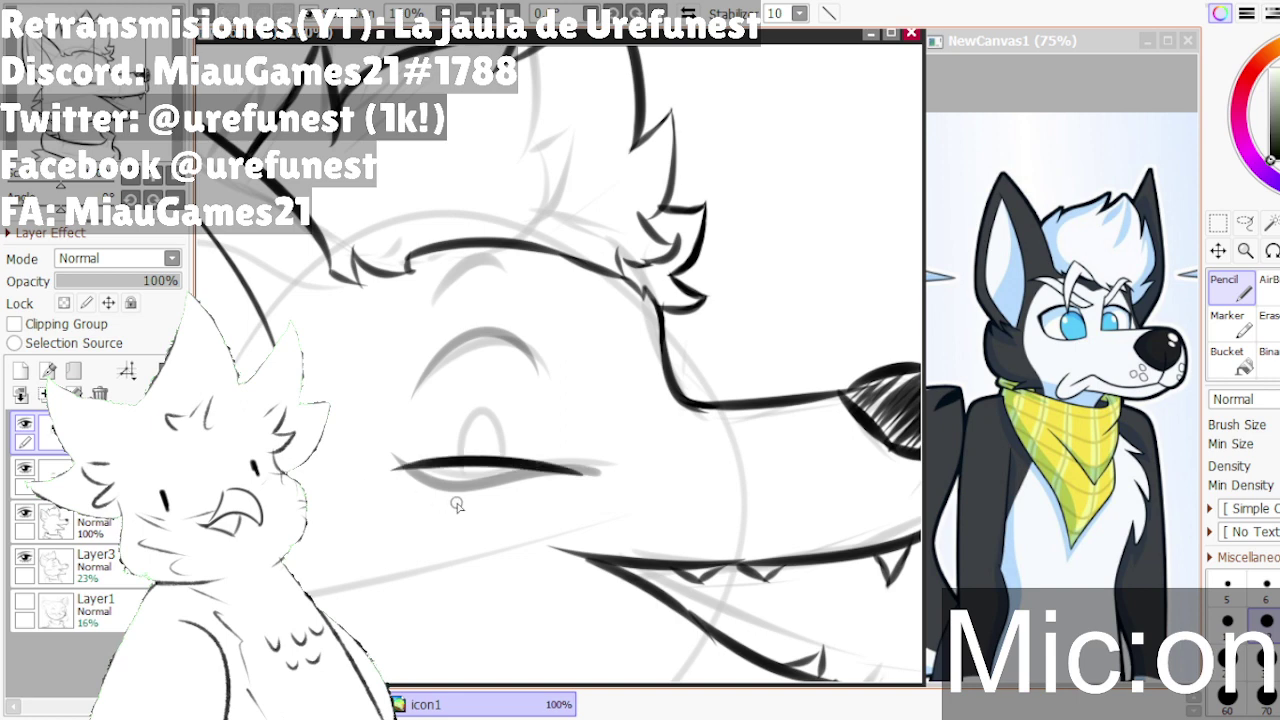
- Hide the faded eye layer, keep the Layer3 sketch visible, and make the top layer active again
{"action": "scroll", "coordinate": [491, 518], "scroll_direction": "down", "scroll_amount": 1}
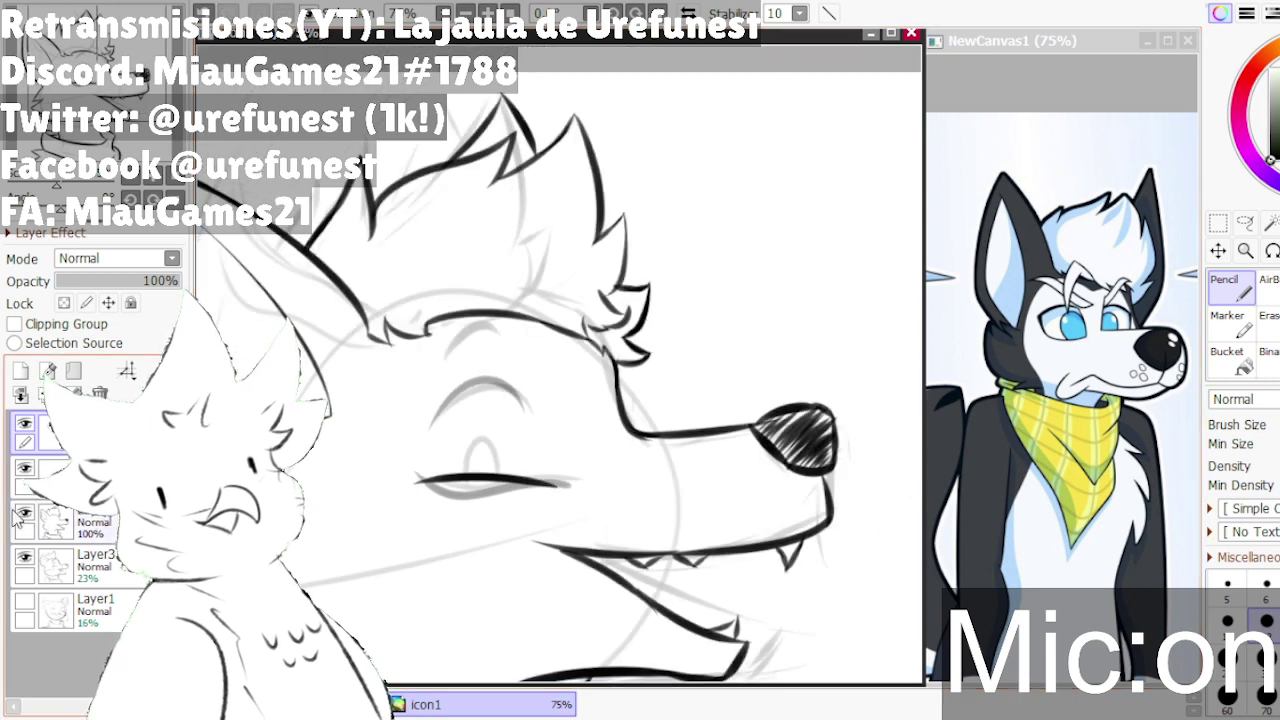
{"action": "left_click", "coordinate": [25, 557]}
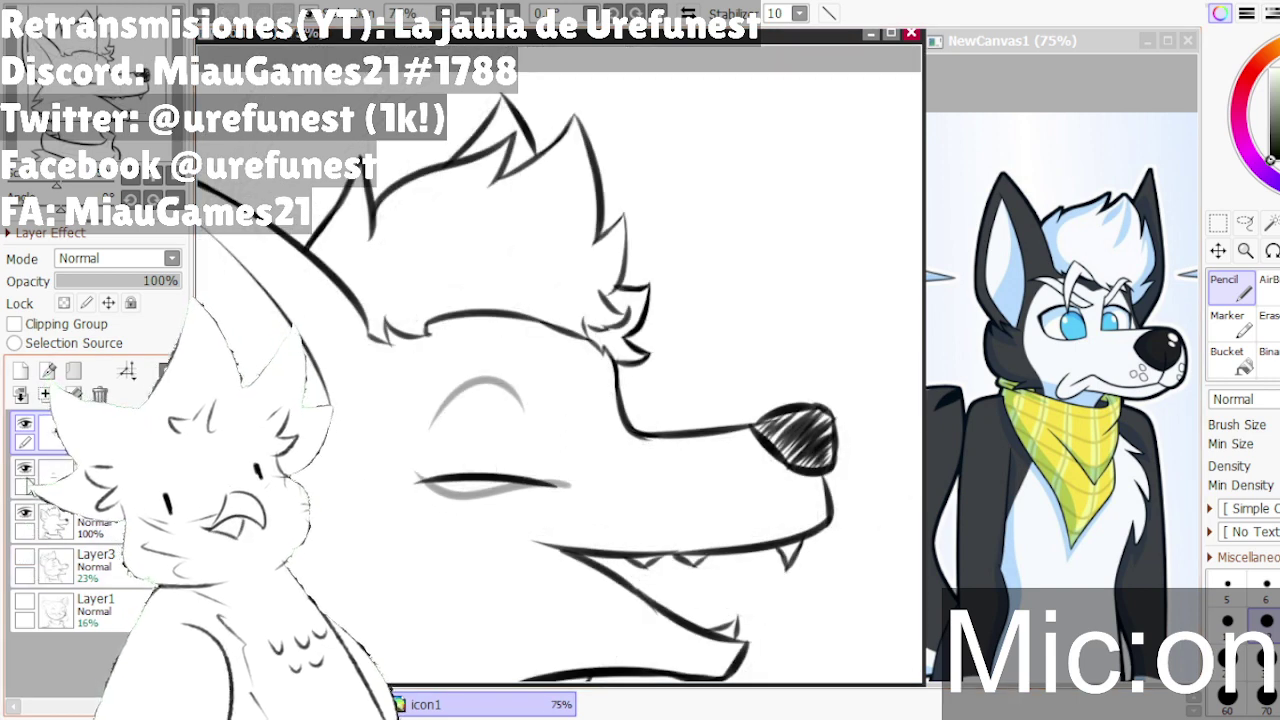
{"action": "left_click", "coordinate": [44, 468]}
{"action": "left_click", "coordinate": [25, 468]}
{"action": "left_click", "coordinate": [25, 557]}
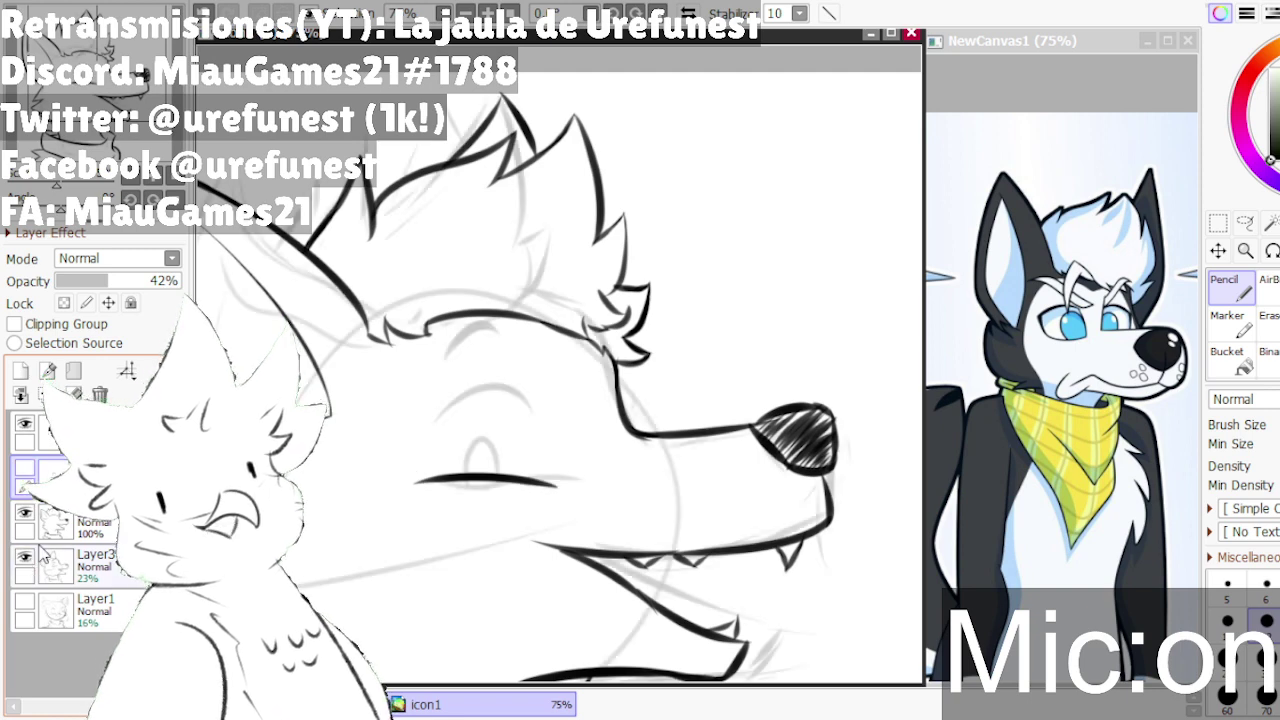
{"action": "scroll", "coordinate": [443, 374], "scroll_direction": "up", "scroll_amount": 1}
{"action": "left_click", "coordinate": [44, 432]}
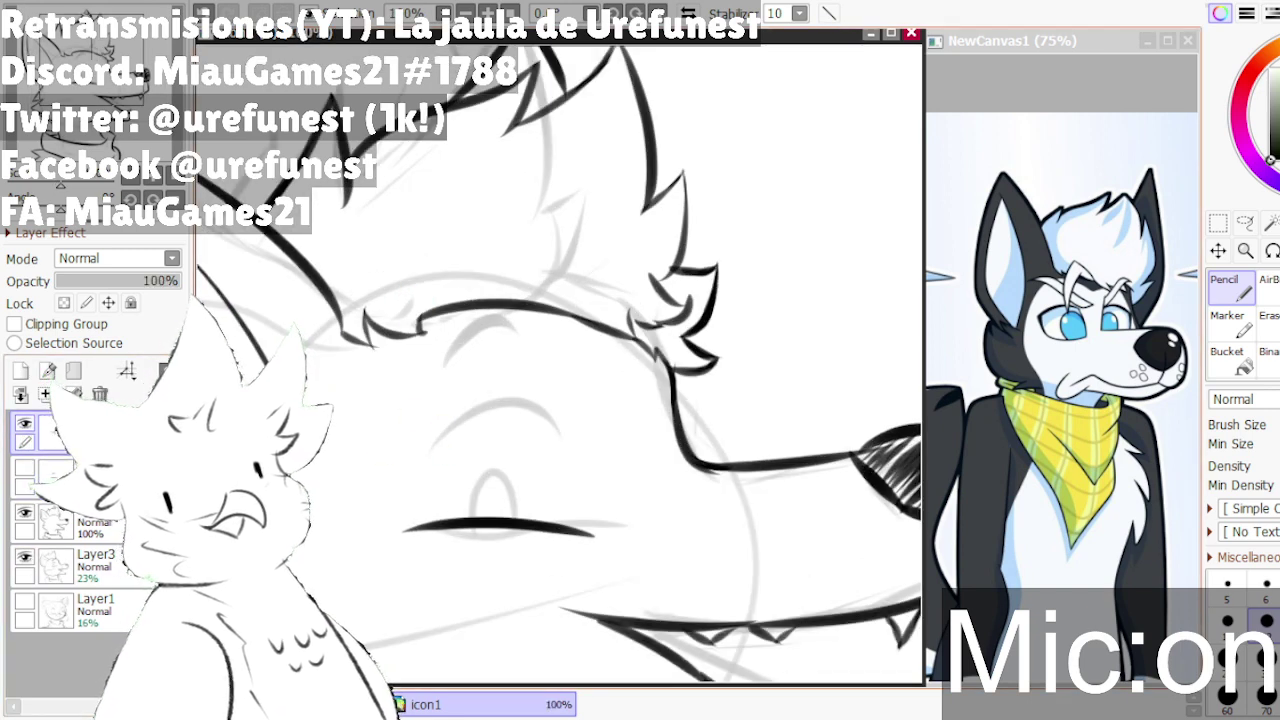
- Try several upper eyelid arcs above the sketched eye, and undo them together with the arched lower eye line
{"action": "scroll", "coordinate": [544, 454], "scroll_direction": "up", "scroll_amount": 1}
{"action": "left_click_drag", "start_coordinate": [330, 480], "coordinate": [468, 390]}
{"action": "key", "text": "ctrl+z"}
{"action": "left_click_drag", "start_coordinate": [372, 465], "coordinate": [580, 420]}
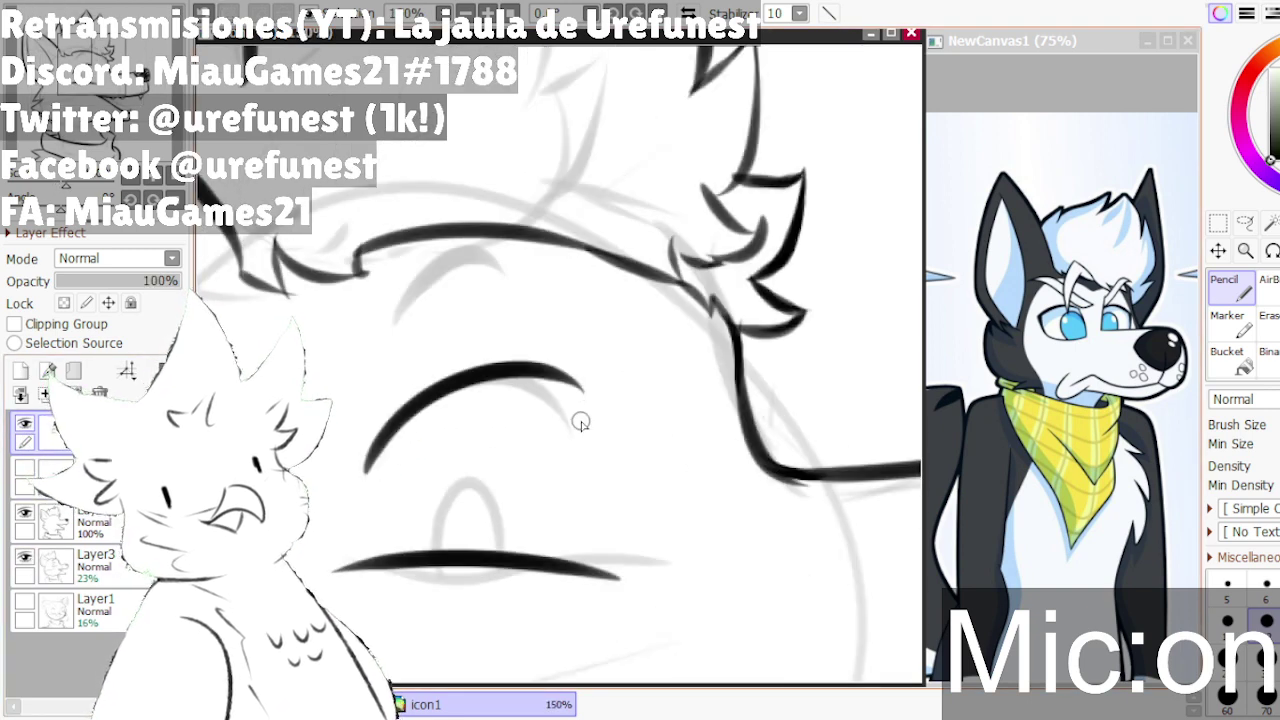
{"action": "key", "text": "ctrl+z"}
{"action": "mouse_move", "coordinate": [372, 465]}
{"action": "left_mouse_down"}
{"action": "mouse_move", "coordinate": [526, 378]}
{"action": "mouse_move", "coordinate": [553, 455]}
{"action": "left_mouse_up"}
{"action": "key", "text": "ctrl+z"}
{"action": "left_click_drag", "start_coordinate": [335, 475], "coordinate": [523, 419]}
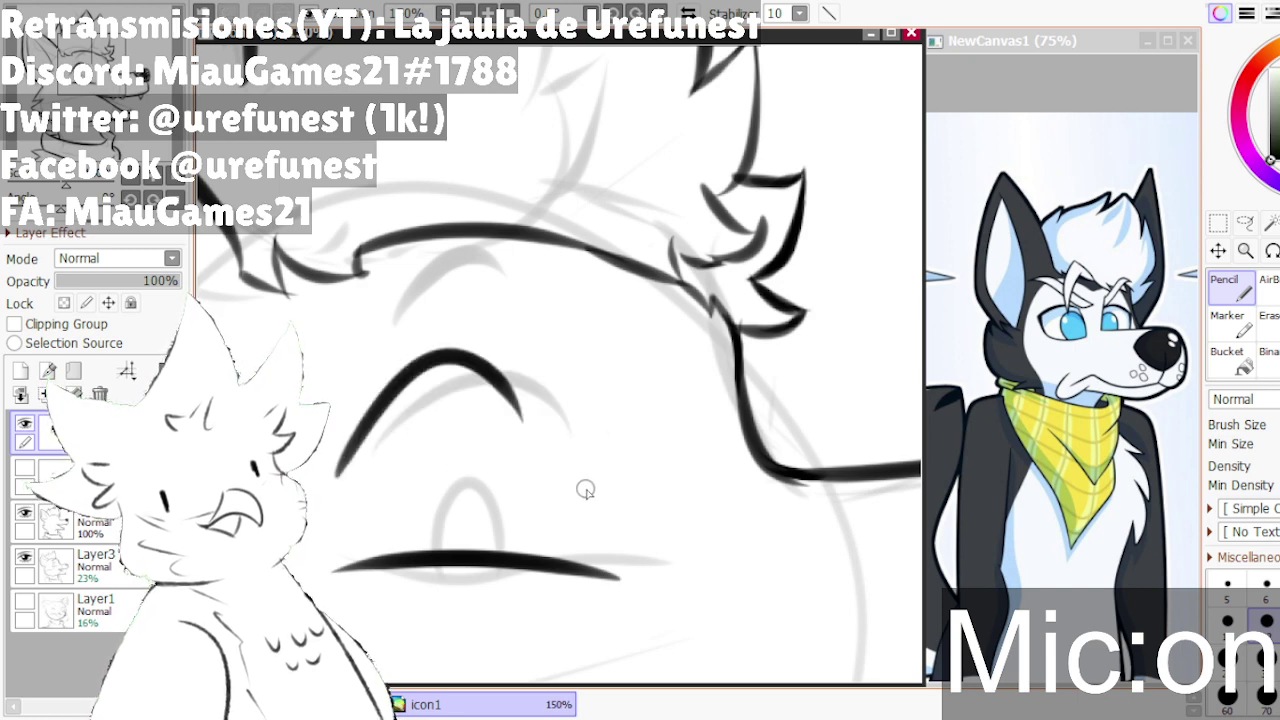
{"action": "scroll", "coordinate": [400, 480], "scroll_direction": "down", "scroll_amount": 1}
{"action": "key", "text": "ctrl+z"}
{"action": "scroll", "coordinate": [484, 520], "scroll_direction": "down", "scroll_amount": 1}
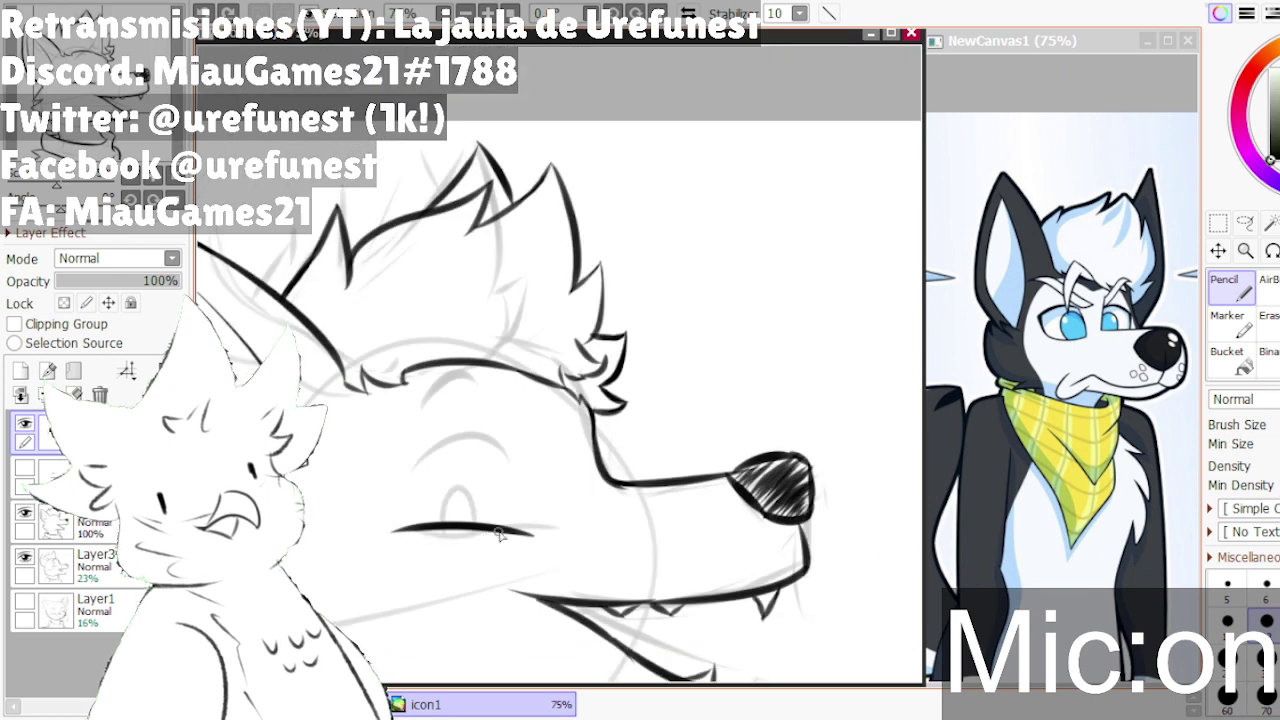
{"action": "key", "text": "ctrl+z"}
- Ink the lower eye line as one long curve that dips at the back and rises toward the muzzle end
{"action": "scroll", "coordinate": [431, 562], "scroll_direction": "up", "scroll_amount": 1}
{"action": "left_click_drag", "start_coordinate": [626, 551], "coordinate": [360, 540]}
{"action": "key", "text": "ctrl+z"}
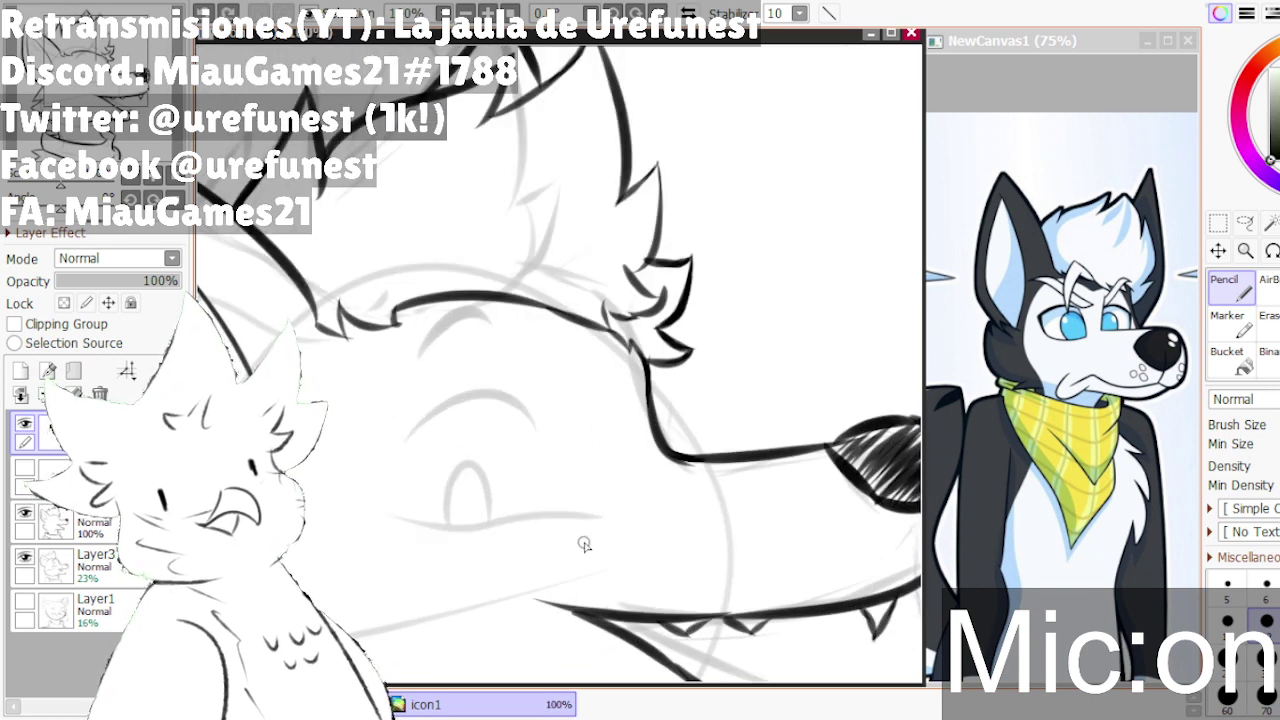
{"action": "left_click_drag", "start_coordinate": [601, 538], "coordinate": [334, 525]}
{"action": "scroll", "coordinate": [480, 515], "scroll_direction": "down", "scroll_amount": 1}
{"action": "scroll", "coordinate": [545, 490], "scroll_direction": "down", "scroll_amount": 1}
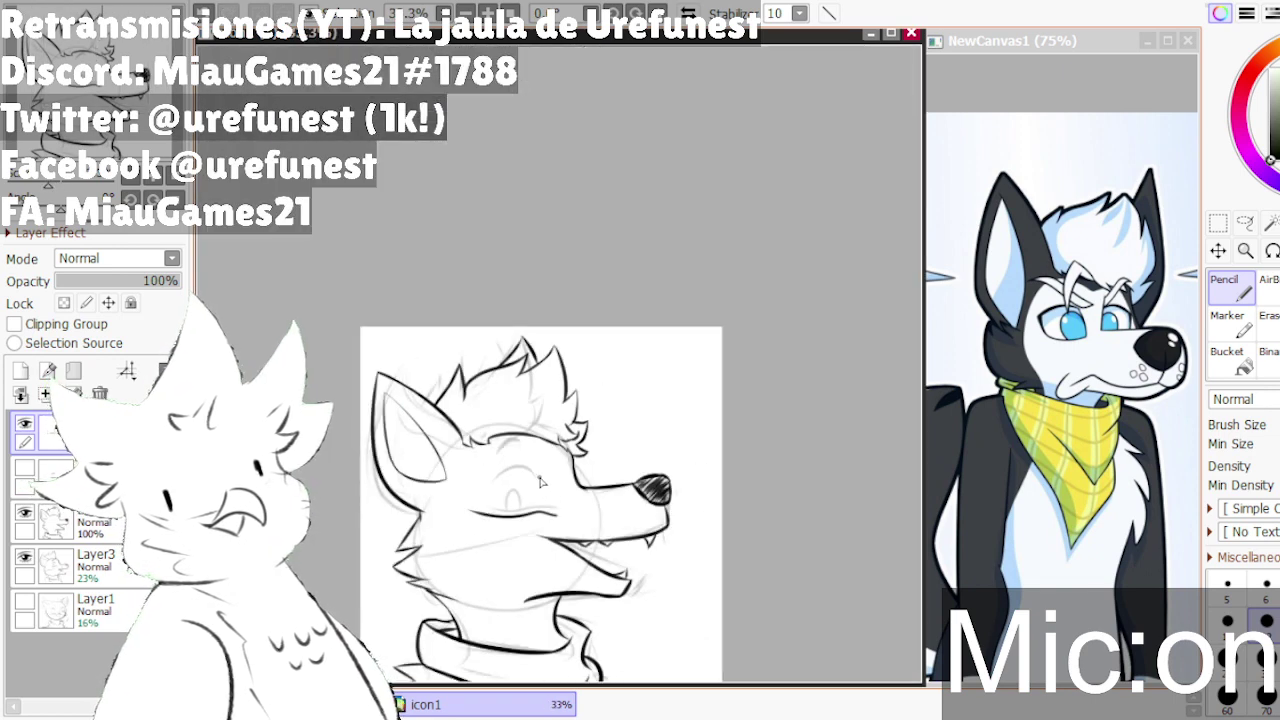
- Ink a high rounded upper eyelid arc slightly above the sketched one
{"action": "scroll", "coordinate": [495, 482], "scroll_direction": "up", "scroll_amount": 1}
{"action": "mouse_move", "coordinate": [459, 494]}
{"action": "left_mouse_down"}
{"action": "mouse_move", "coordinate": [538, 440]}
{"action": "mouse_move", "coordinate": [584, 471]}
{"action": "left_mouse_up"}
{"action": "key", "text": "ctrl+z"}
{"action": "key", "text": "ctrl+z"}
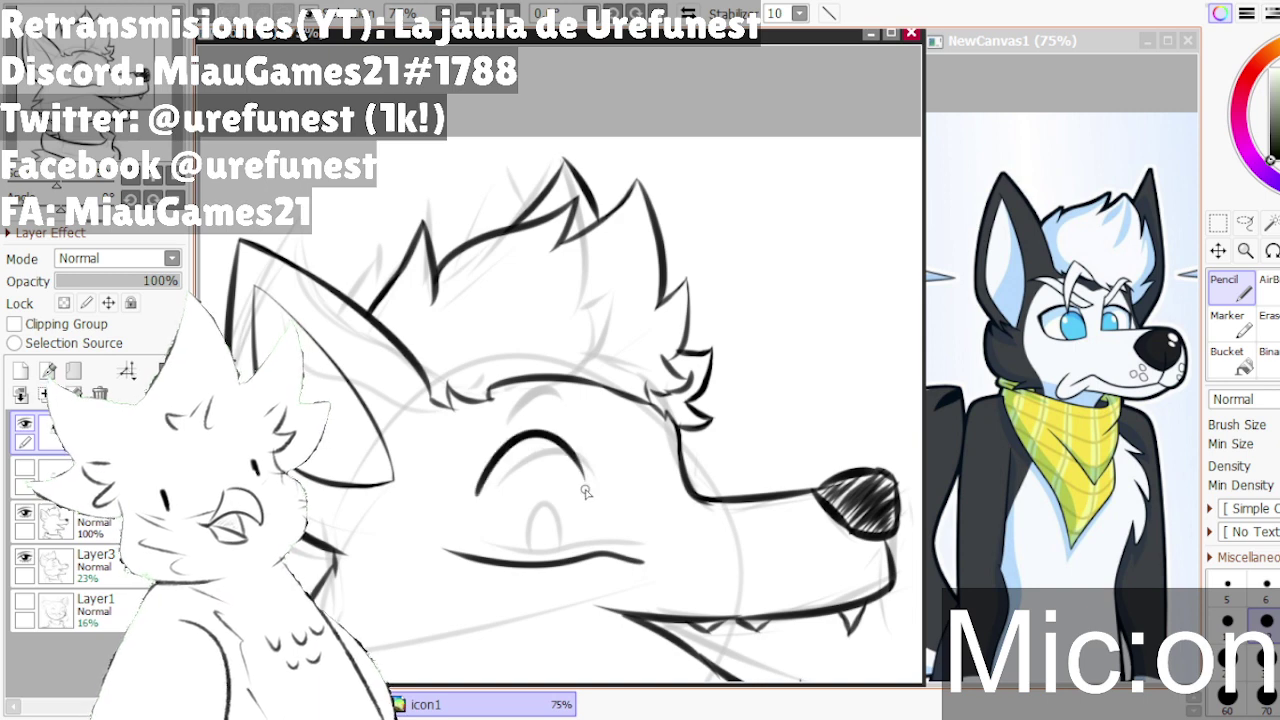
- Try a tall, narrow oval pupil between the upper eyelid and the lower eye line
{"action": "scroll", "coordinate": [540, 478], "scroll_direction": "up", "scroll_amount": 1}
{"action": "left_click_drag", "start_coordinate": [508, 440], "coordinate": [562, 500]}
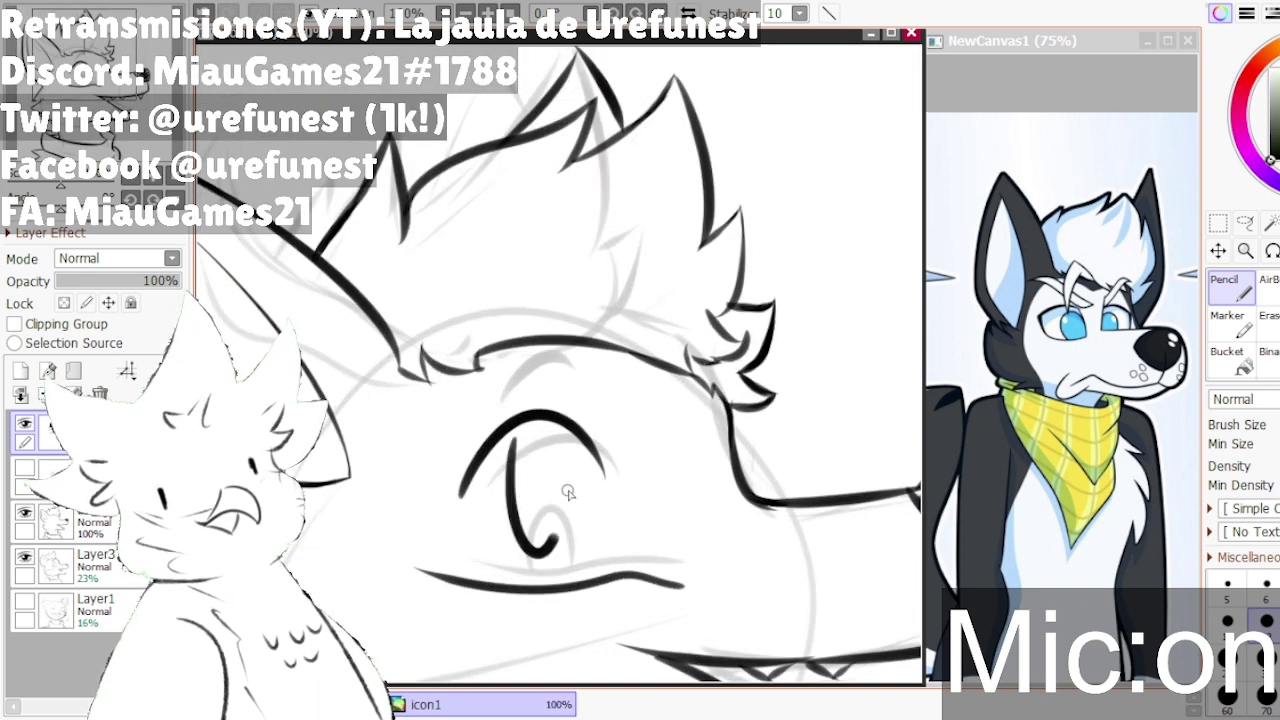
{"action": "key", "text": "ctrl+z"}
{"action": "left_click_drag", "start_coordinate": [504, 451], "coordinate": [561, 526]}
{"action": "left_click_drag", "start_coordinate": [553, 467], "coordinate": [541, 442]}
{"action": "key", "text": "ctrl+z"}
{"action": "mouse_move", "coordinate": [506, 532]}
{"action": "left_mouse_down"}
{"action": "mouse_move", "coordinate": [506, 563]}
{"action": "mouse_move", "coordinate": [503, 491]}
{"action": "left_mouse_up"}
{"action": "key", "text": "ctrl+z"}
{"action": "key", "text": "ctrl+z"}
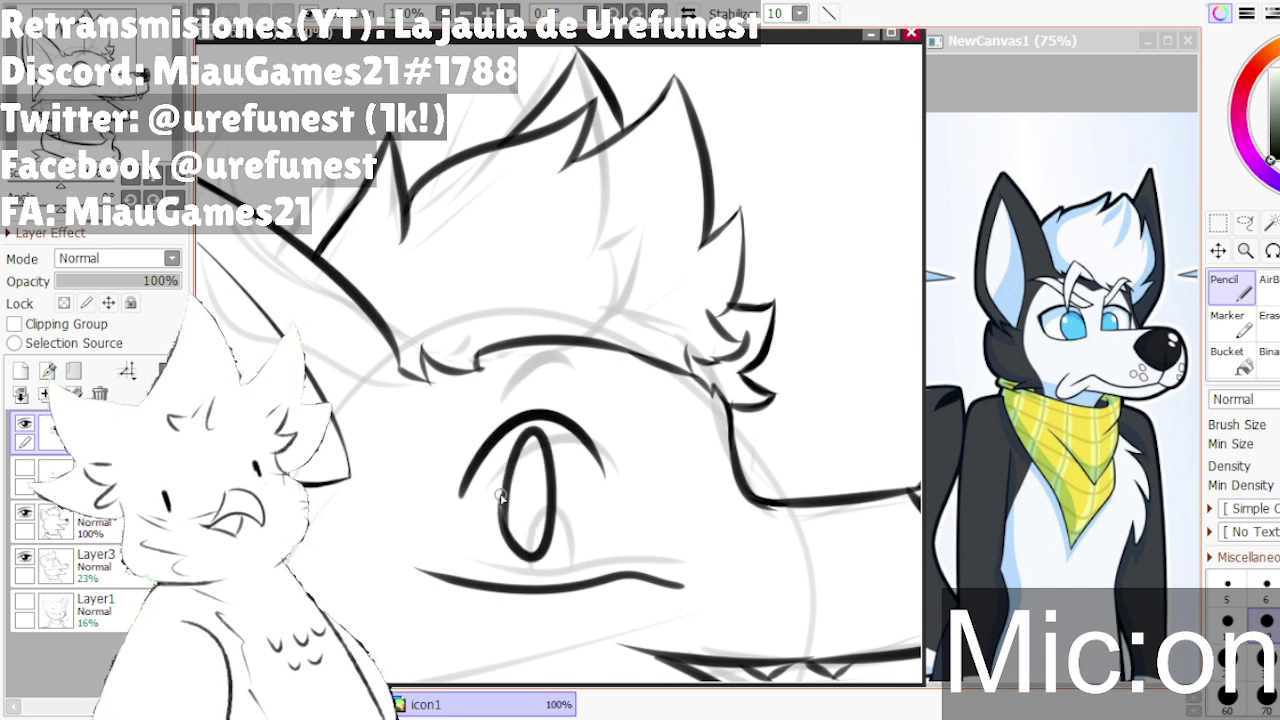
{"action": "scroll", "coordinate": [516, 470], "scroll_direction": "down", "scroll_amount": 2}
{"action": "scroll", "coordinate": [540, 455], "scroll_direction": "up", "scroll_amount": 1}
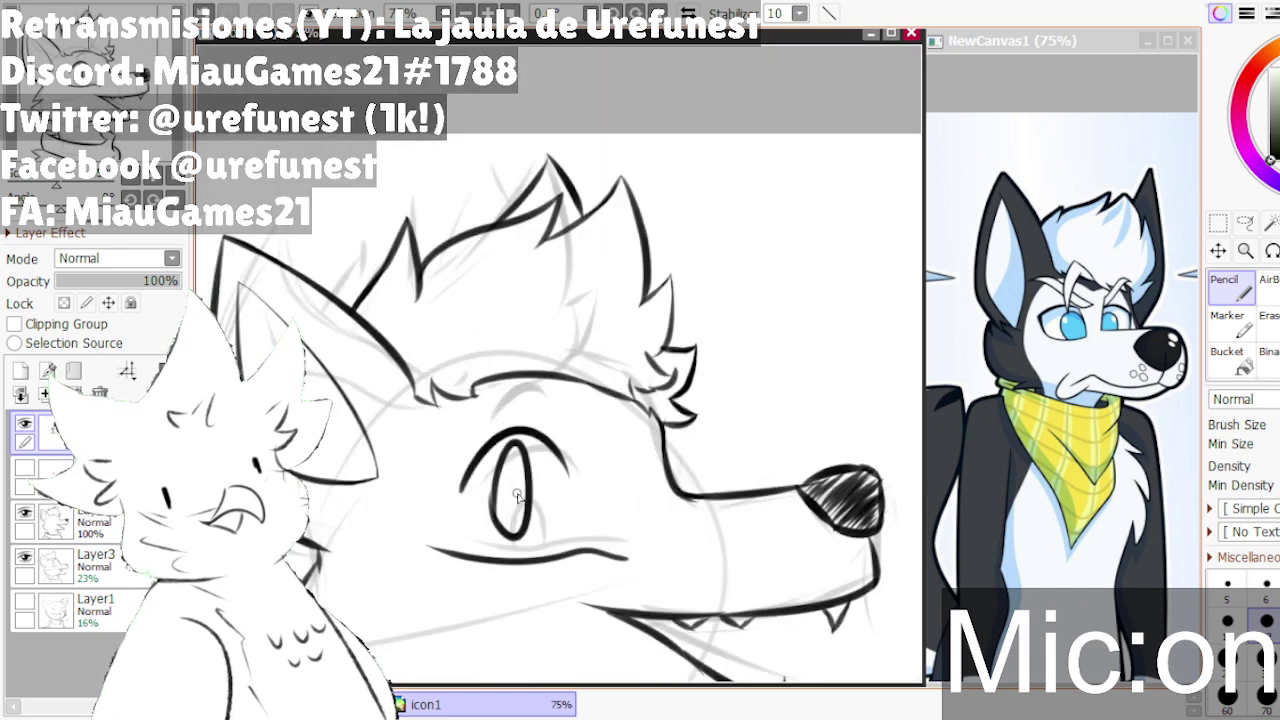
{"action": "key", "text": "ctrl+z"}
- Trim the muzzle-side end of the lower eye line into a clean taper
{"action": "scroll", "coordinate": [512, 538], "scroll_direction": "up", "scroll_amount": 1}
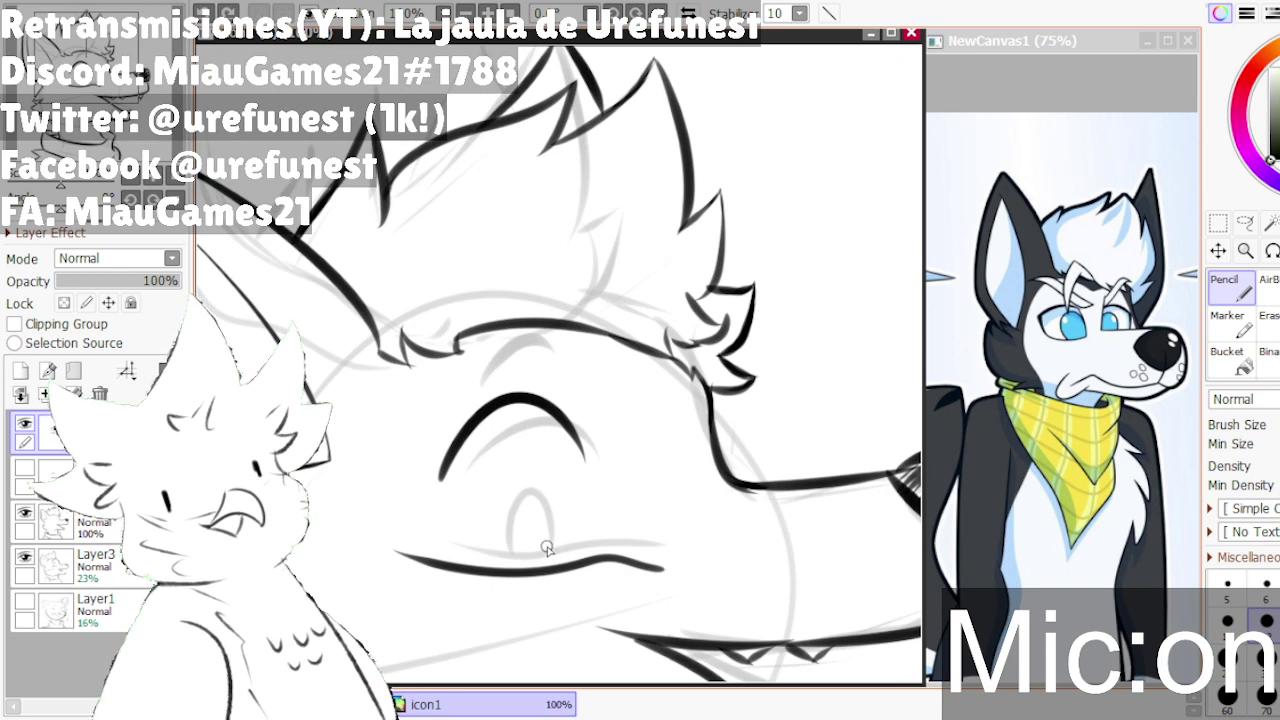
{"action": "scroll", "coordinate": [624, 544], "scroll_direction": "up", "scroll_amount": 1}
{"action": "scroll", "coordinate": [605, 576], "scroll_direction": "up", "scroll_amount": 1}
{"action": "mouse_move", "coordinate": [622, 588]}
{"action": "left_mouse_down"}
{"action": "mouse_move", "coordinate": [712, 578]}
{"action": "mouse_move", "coordinate": [588, 583]}
{"action": "left_mouse_up"}
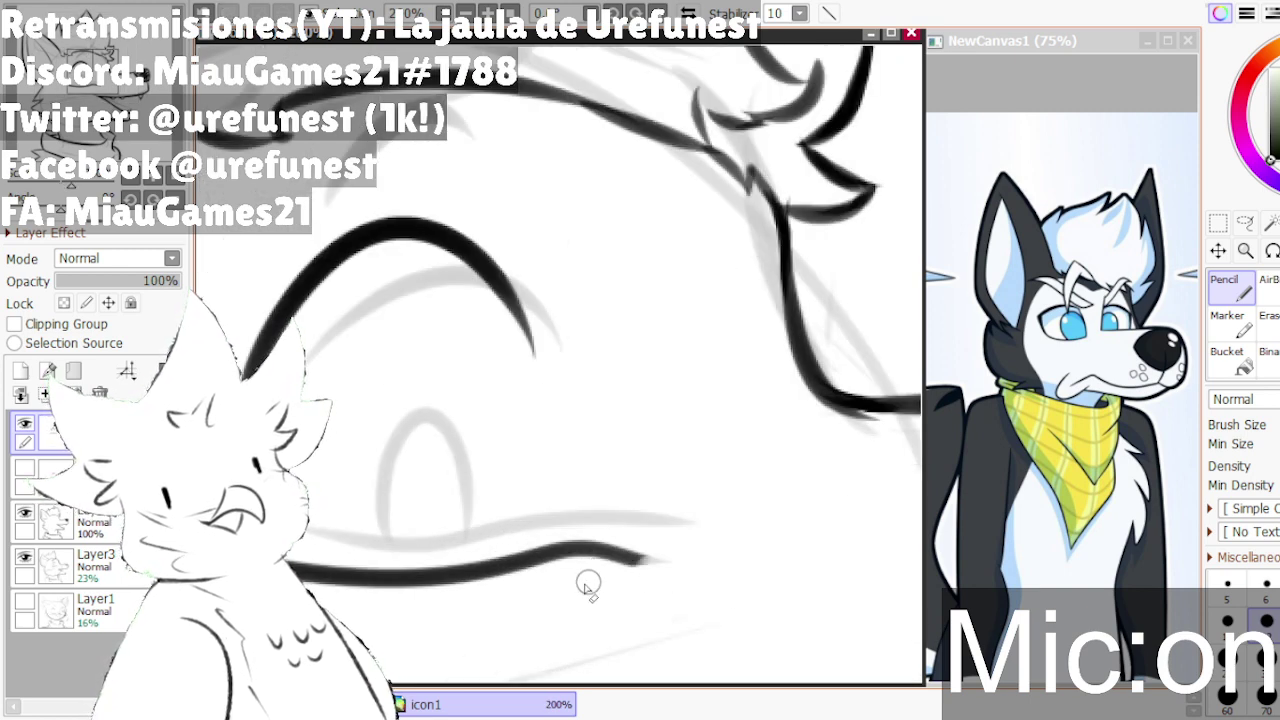
{"action": "left_click_drag", "start_coordinate": [663, 556], "coordinate": [612, 574]}
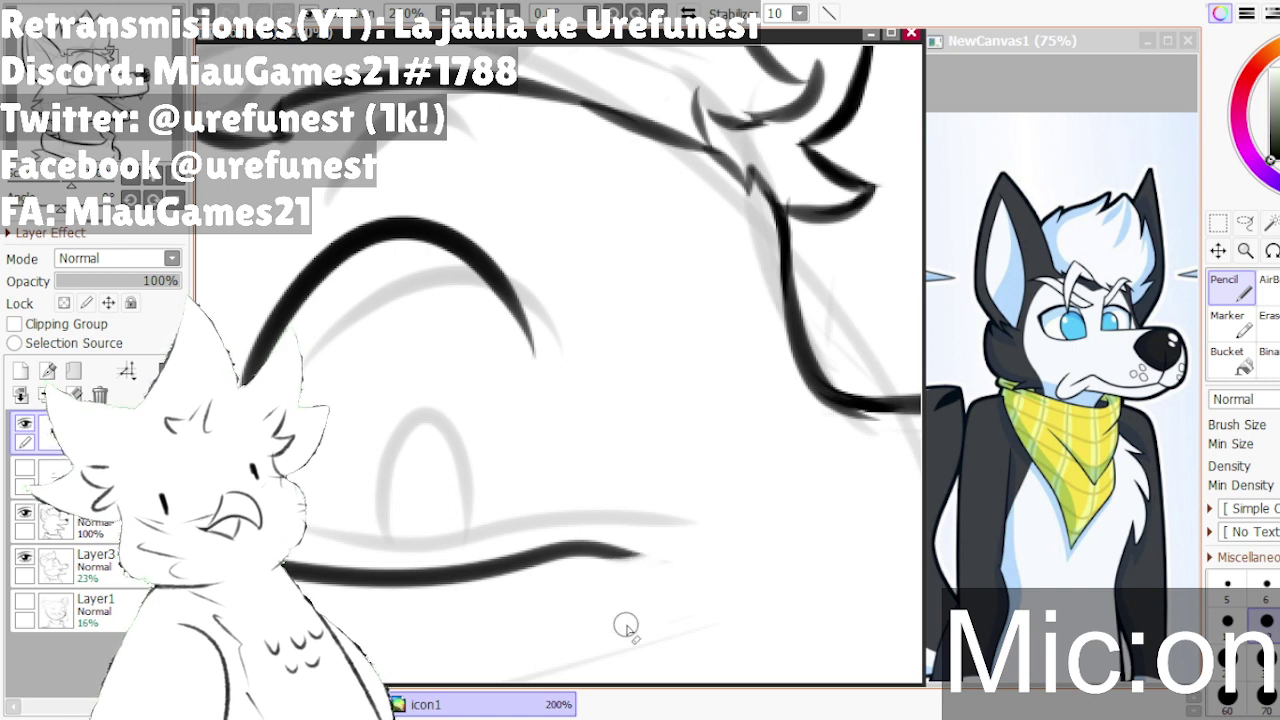
{"action": "key", "text": "alt+Tab"}
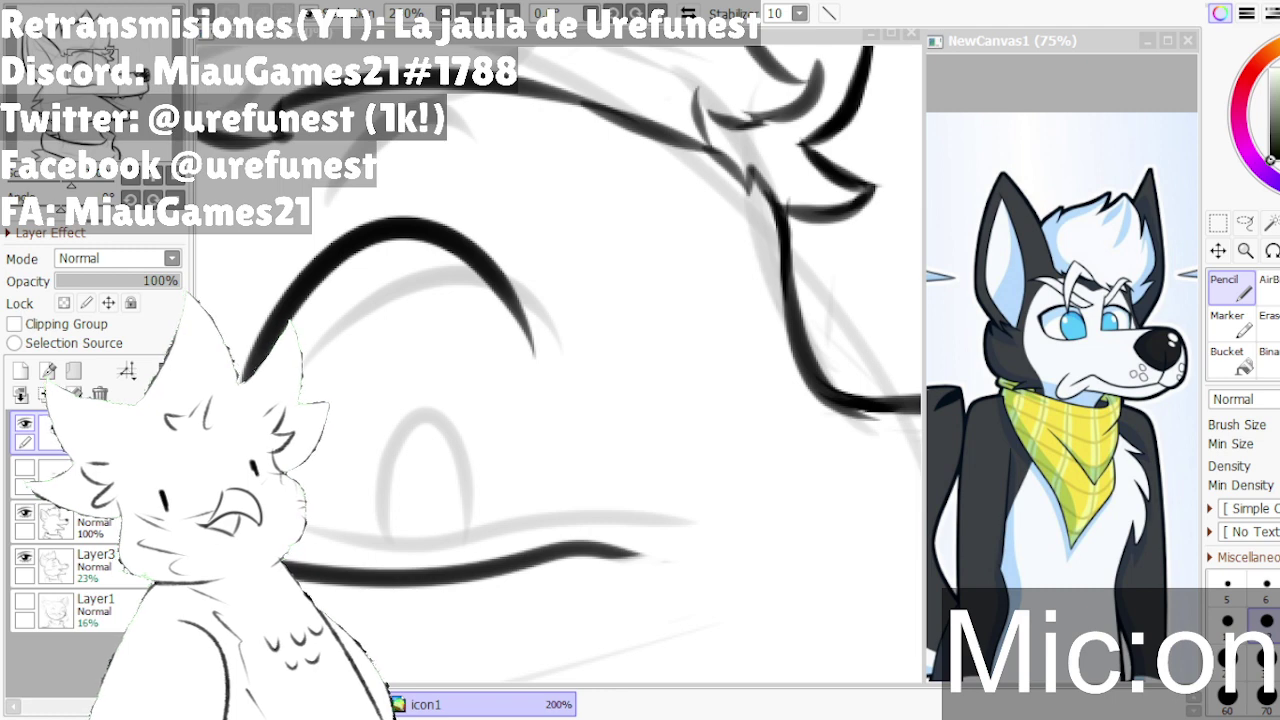
- Ink a tall, narrow oval pupil between the upper eyelid arc and the lower eye line
{"action": "scroll", "coordinate": [491, 371], "scroll_direction": "down", "scroll_amount": 1}
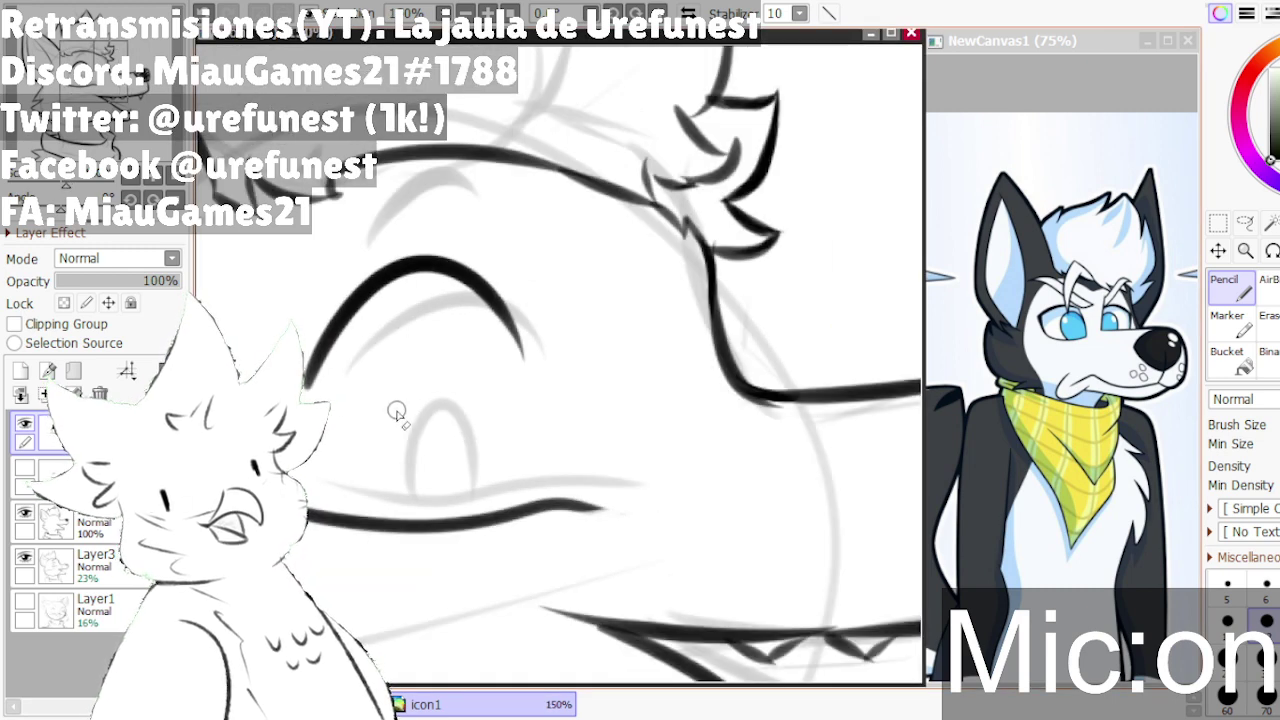
{"action": "scroll", "coordinate": [396, 412], "scroll_direction": "up", "scroll_amount": 1}
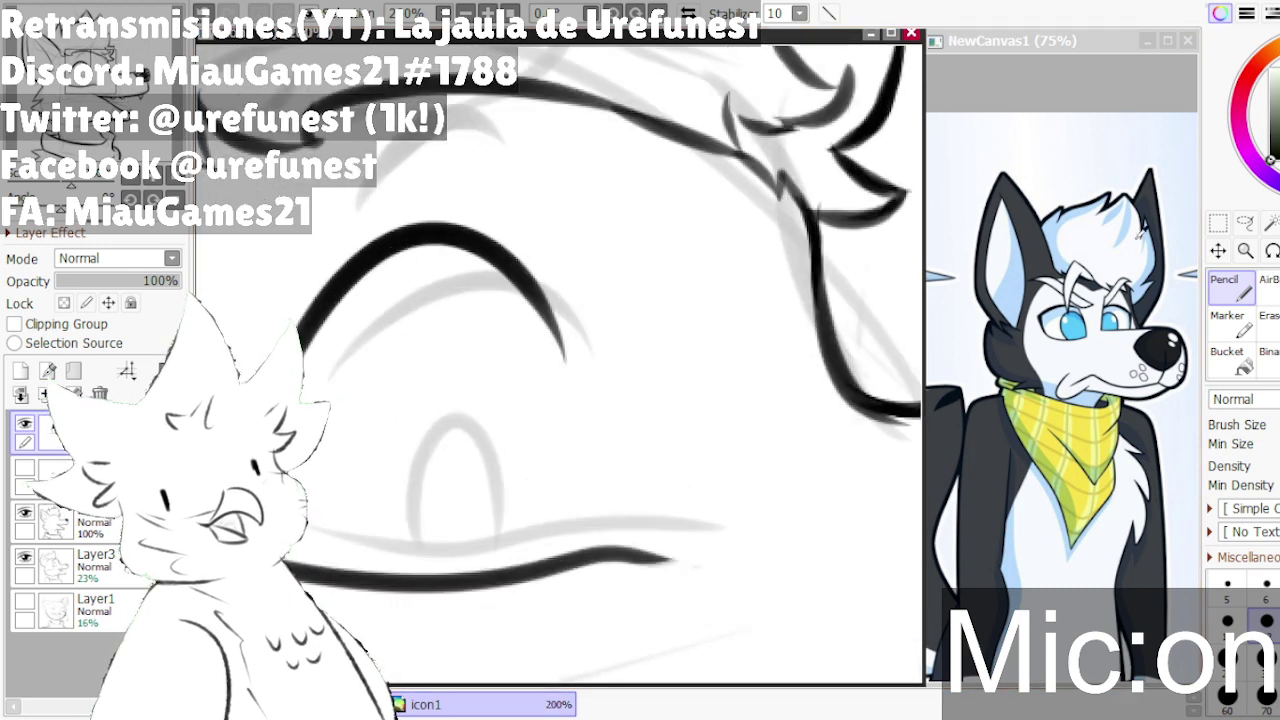
{"action": "left_click_drag", "start_coordinate": [360, 345], "coordinate": [366, 332]}
{"action": "key", "text": "ctrl+z"}
{"action": "mouse_move", "coordinate": [401, 500]}
{"action": "left_mouse_down"}
{"action": "mouse_move", "coordinate": [405, 331]}
{"action": "mouse_move", "coordinate": [457, 443]}
{"action": "left_mouse_up"}
{"action": "scroll", "coordinate": [452, 443], "scroll_direction": "down", "scroll_amount": 3}
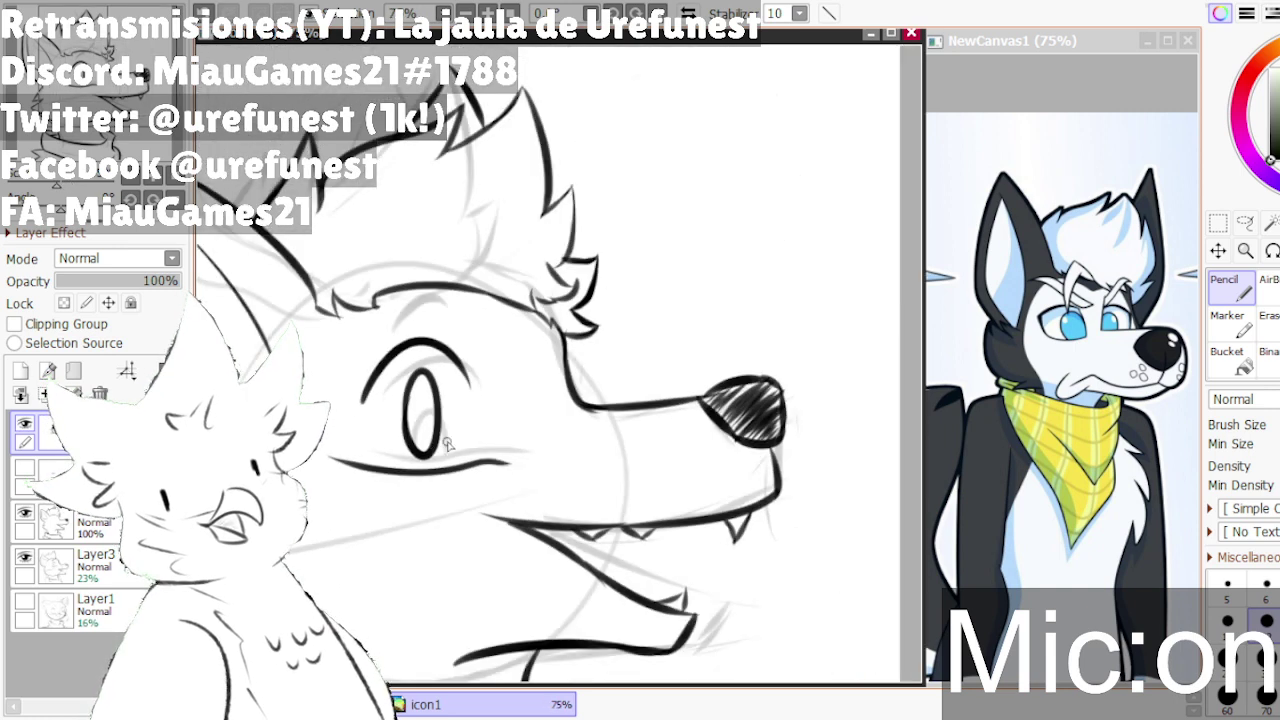
- Lasso the oval pupil, transform it slightly shorter so it floats between the eyelid and lower eye line, and deselect it
{"action": "left_click", "coordinate": [1245, 222]}
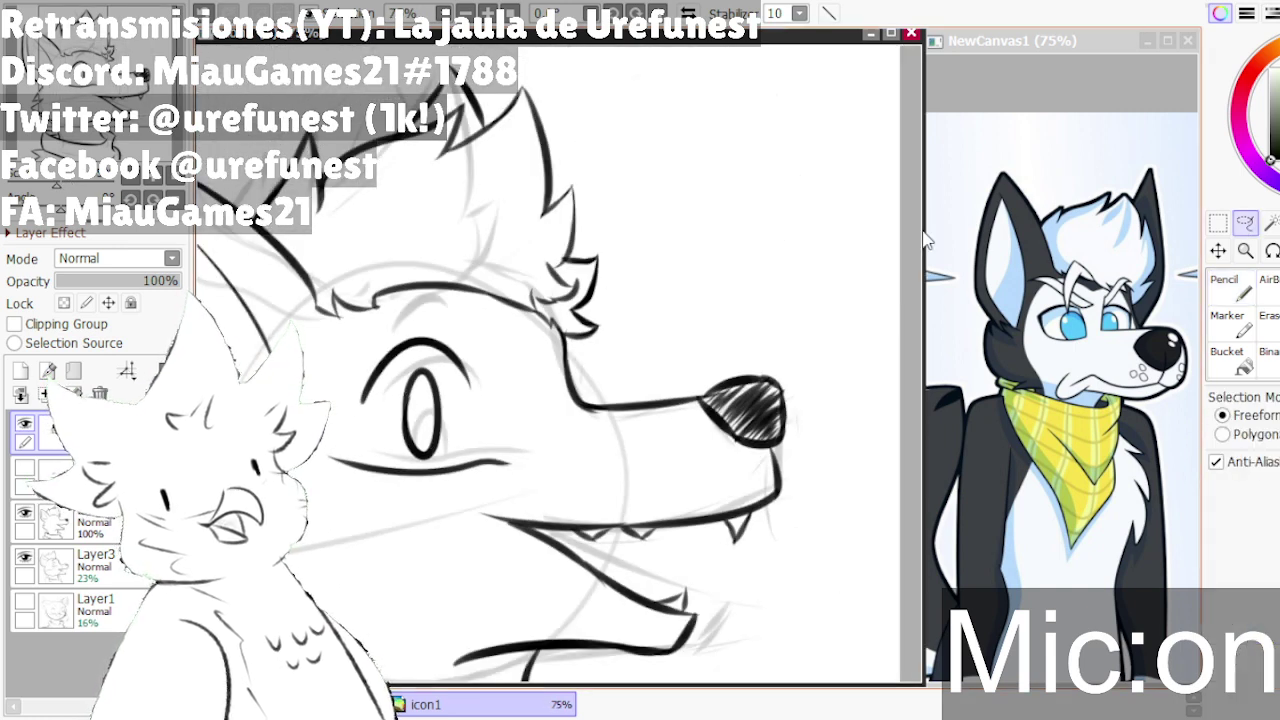
{"action": "scroll", "coordinate": [390, 430], "scroll_direction": "up", "scroll_amount": 2}
{"action": "mouse_move", "coordinate": [422, 474]}
{"action": "left_mouse_down"}
{"action": "mouse_move", "coordinate": [380, 396]}
{"action": "mouse_move", "coordinate": [396, 301]}
{"action": "mouse_move", "coordinate": [430, 282]}
{"action": "mouse_move", "coordinate": [481, 290]}
{"action": "mouse_move", "coordinate": [516, 437]}
{"action": "mouse_move", "coordinate": [505, 482]}
{"action": "mouse_move", "coordinate": [440, 510]}
{"action": "left_mouse_up"}
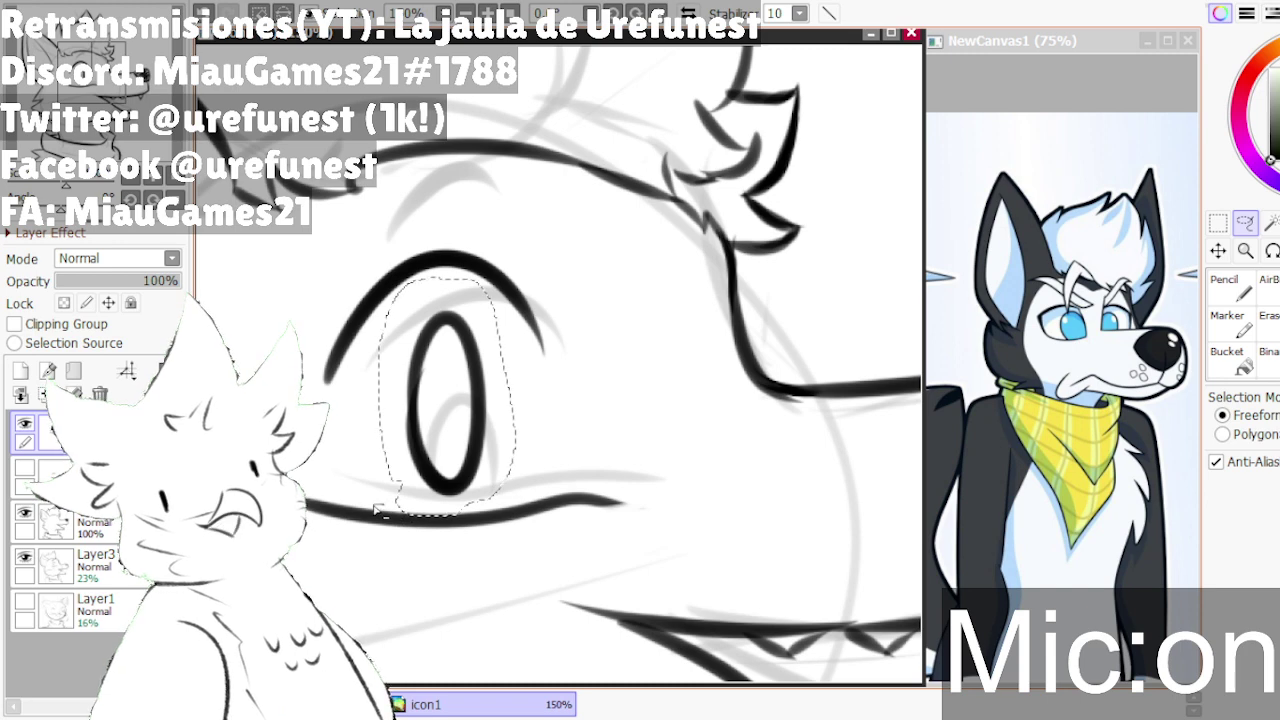
{"action": "left_click_drag", "start_coordinate": [376, 508], "coordinate": [479, 536]}
{"action": "mouse_move", "coordinate": [364, 494]}
{"action": "left_mouse_down"}
{"action": "mouse_move", "coordinate": [485, 528]}
{"action": "mouse_move", "coordinate": [382, 536]}
{"action": "mouse_move", "coordinate": [412, 485]}
{"action": "left_mouse_up"}
{"action": "key", "text": "ctrl+t"}
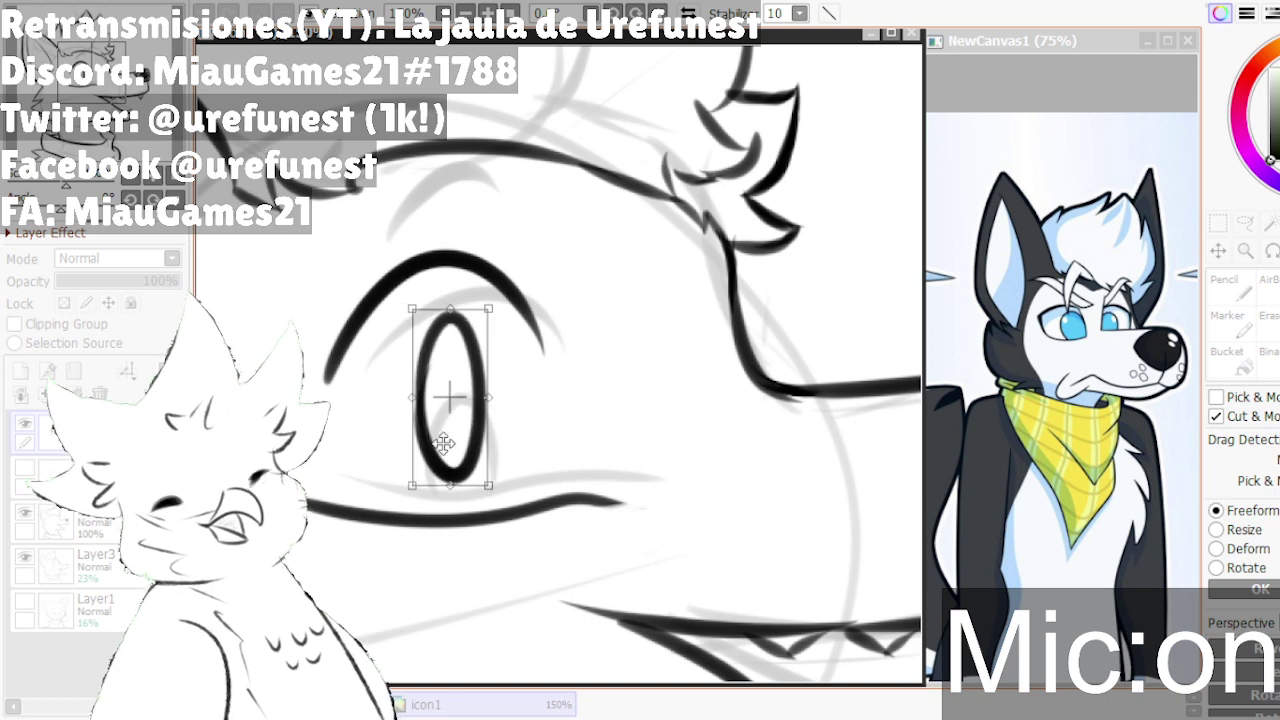
{"action": "left_click_drag", "start_coordinate": [444, 443], "coordinate": [442, 435]}
{"action": "scroll", "coordinate": [443, 440], "scroll_direction": "down", "scroll_amount": 4}
{"action": "scroll", "coordinate": [460, 350], "scroll_direction": "up", "scroll_amount": 2}
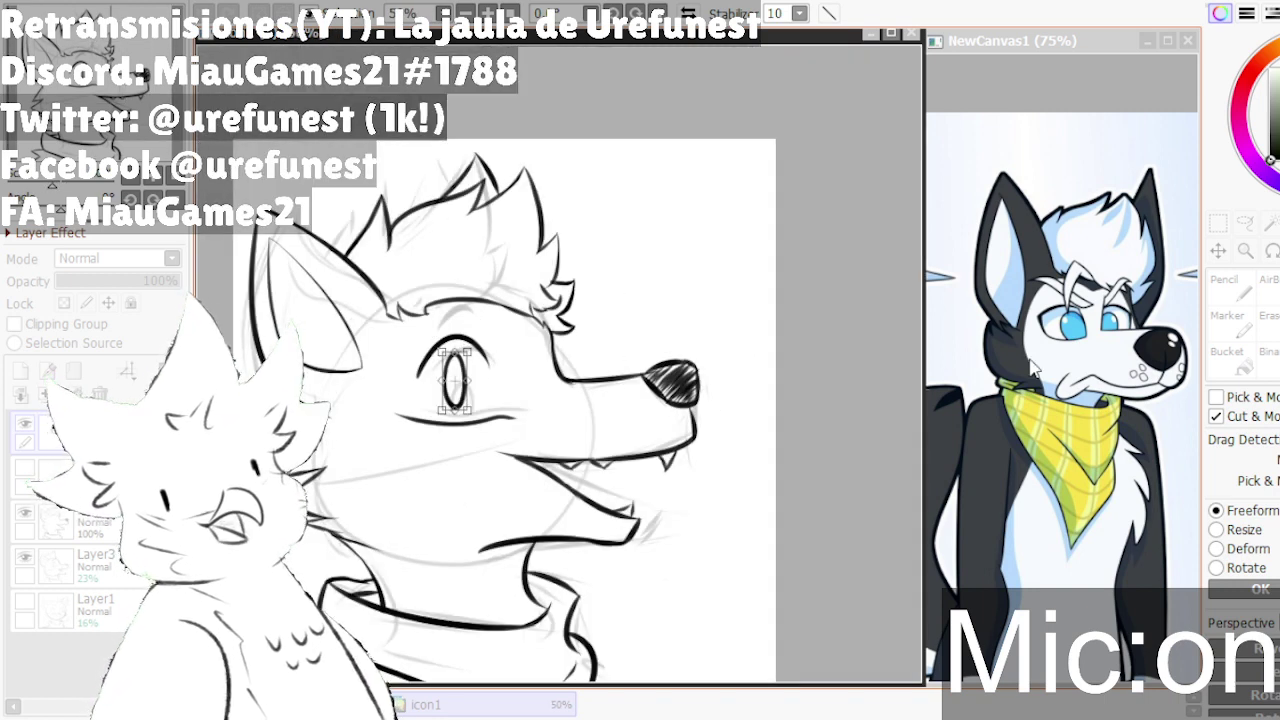
{"action": "key", "text": "Return"}
{"action": "key", "text": "ctrl+d"}
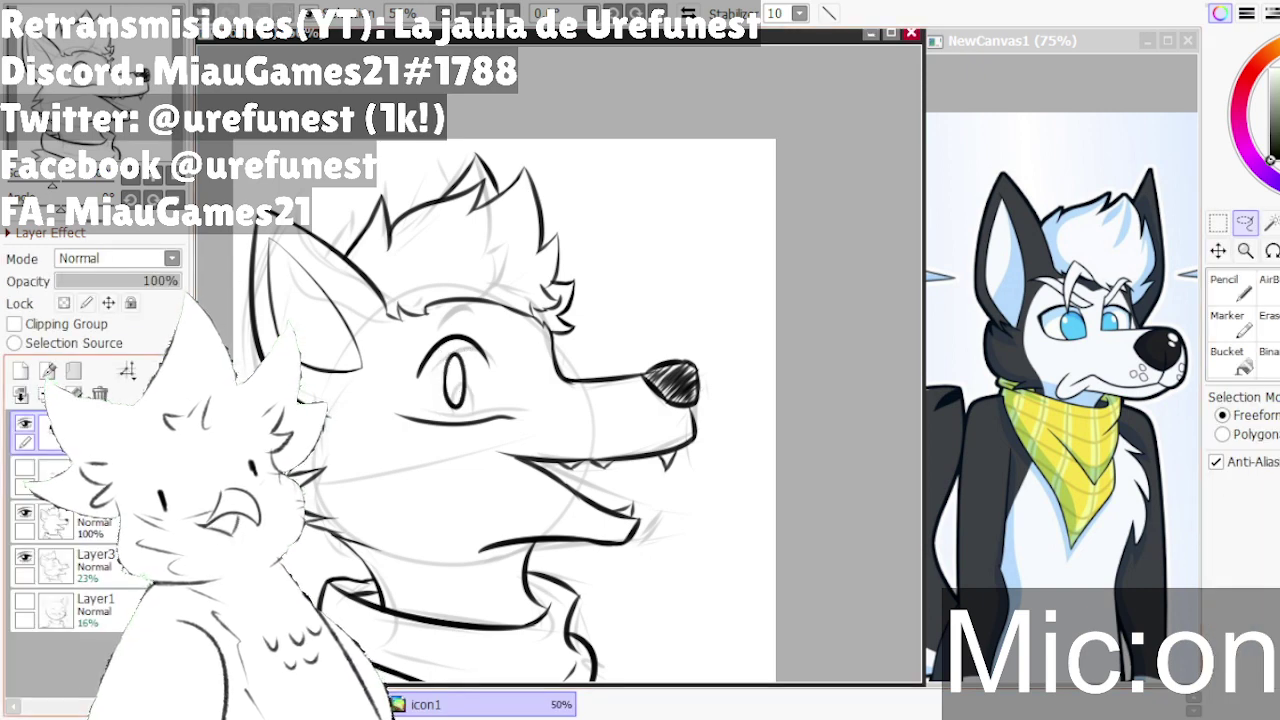
{"action": "key", "text": "alt+Tab"}
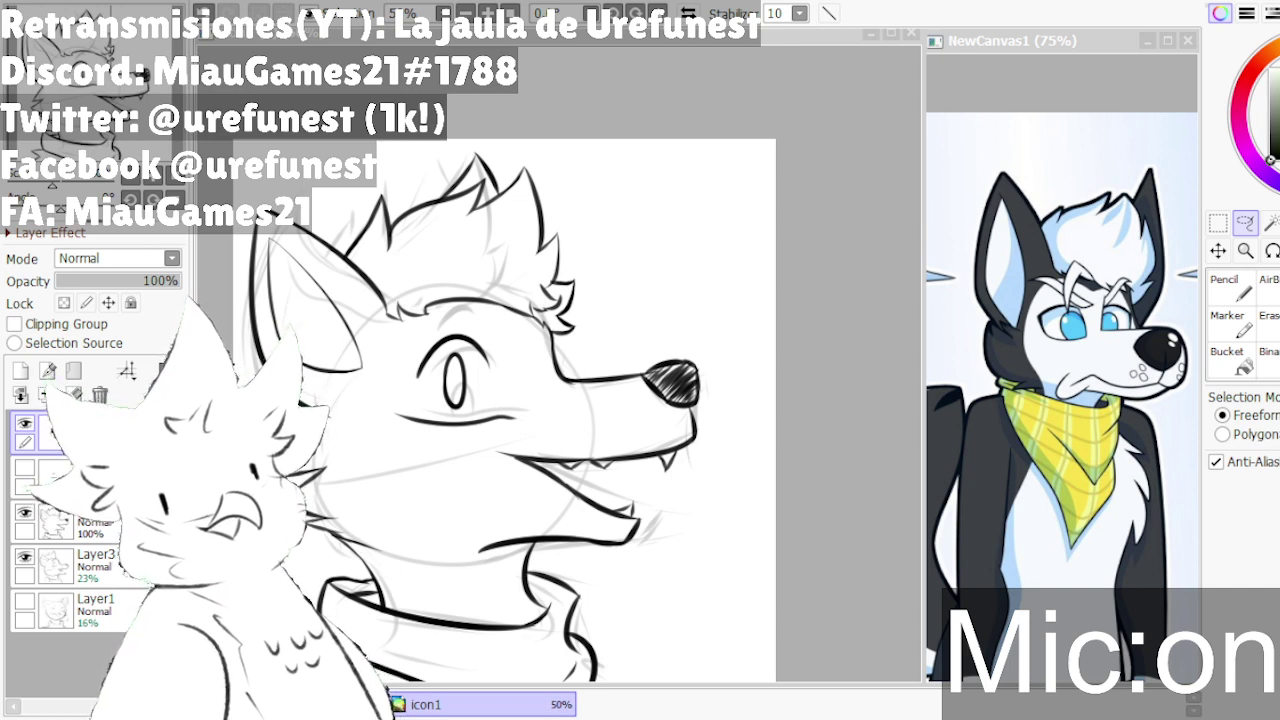
{"action": "left_click", "coordinate": [541, 596]}
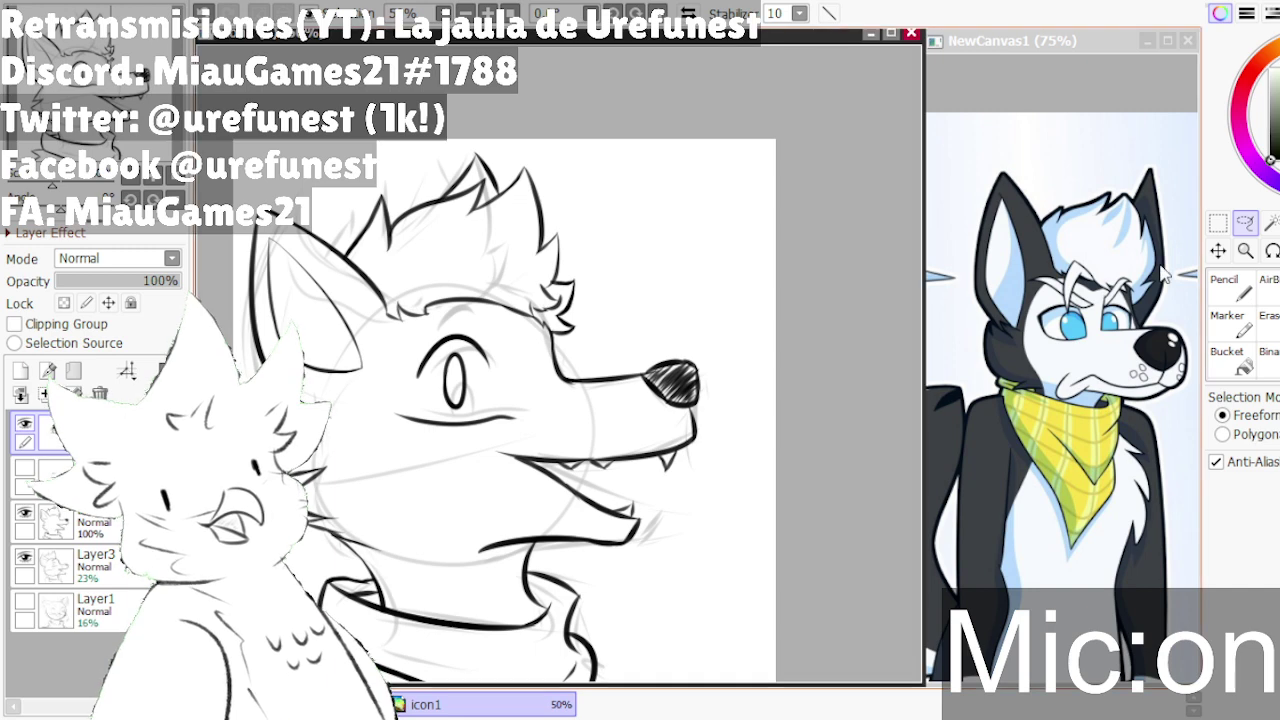
{"action": "scroll", "coordinate": [554, 355], "scroll_direction": "down", "scroll_amount": 1}
{"action": "scroll", "coordinate": [340, 407], "scroll_direction": "up", "scroll_amount": 1}
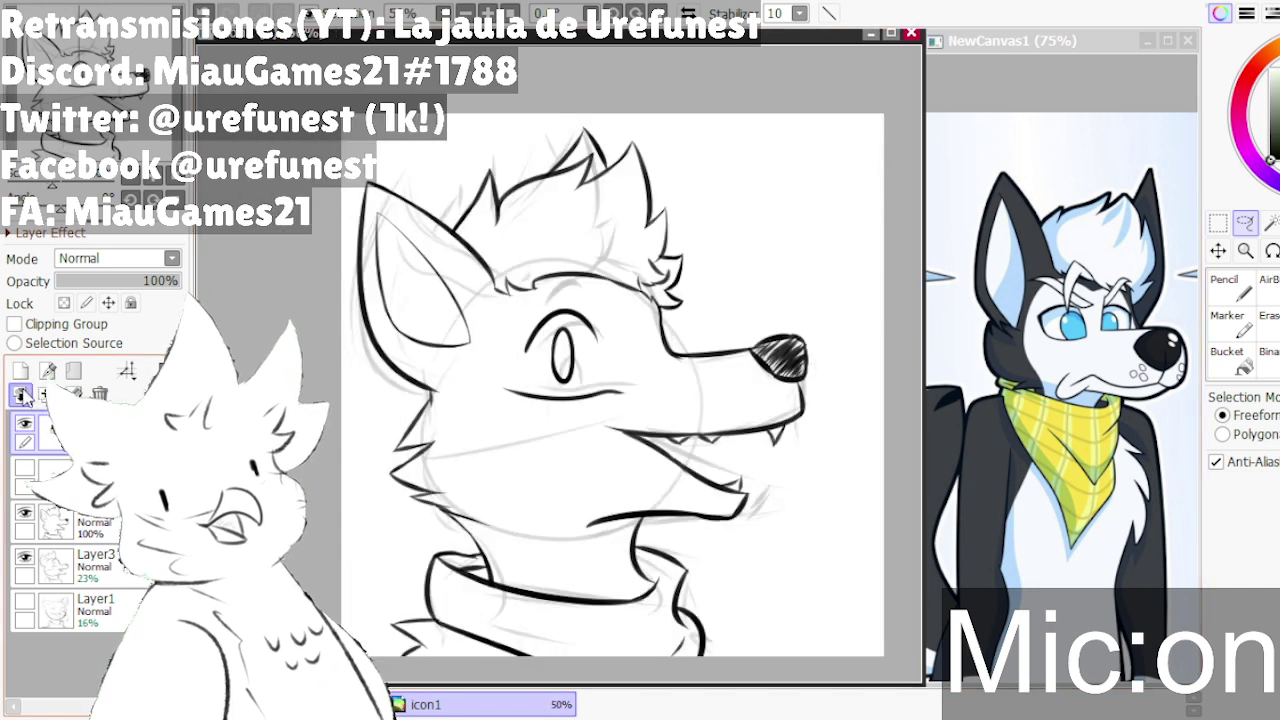
{"action": "scroll", "coordinate": [865, 155], "scroll_direction": "up", "scroll_amount": 2}
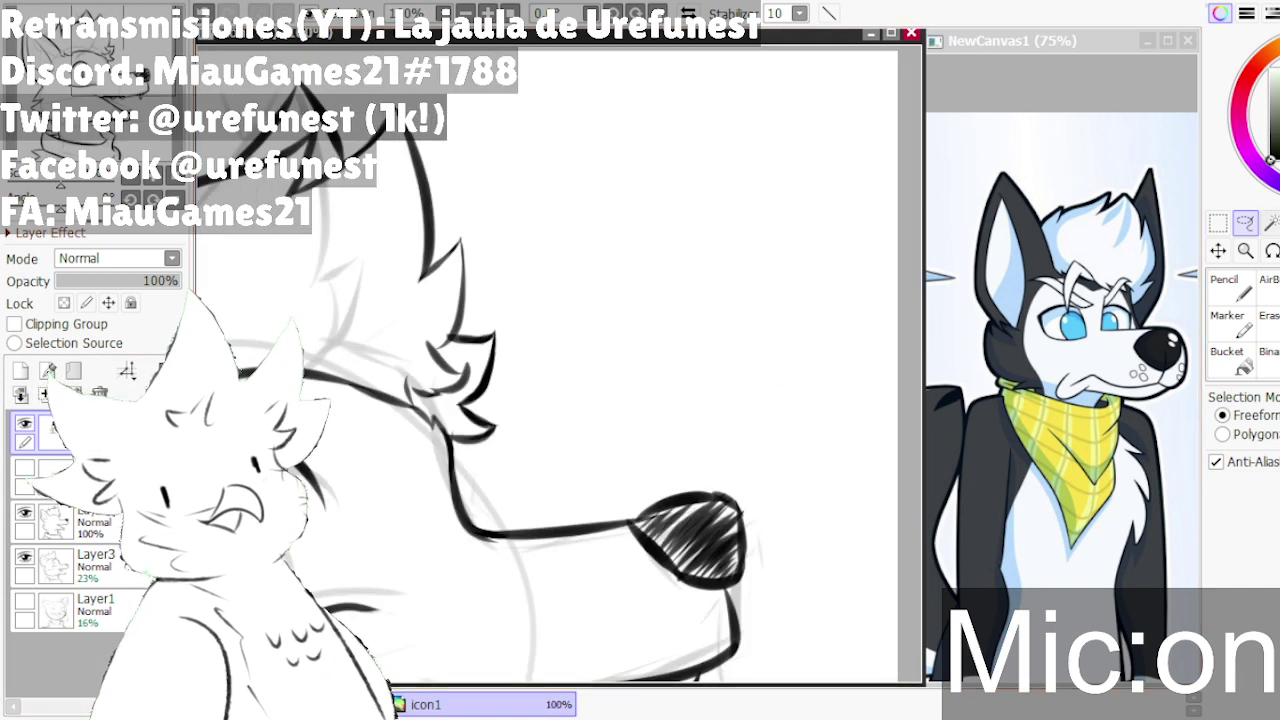
- Handwrite a large "BRB" in thick black Pencil strokes in the blank area above the muzzle
{"action": "left_click", "coordinate": [1242, 293]}
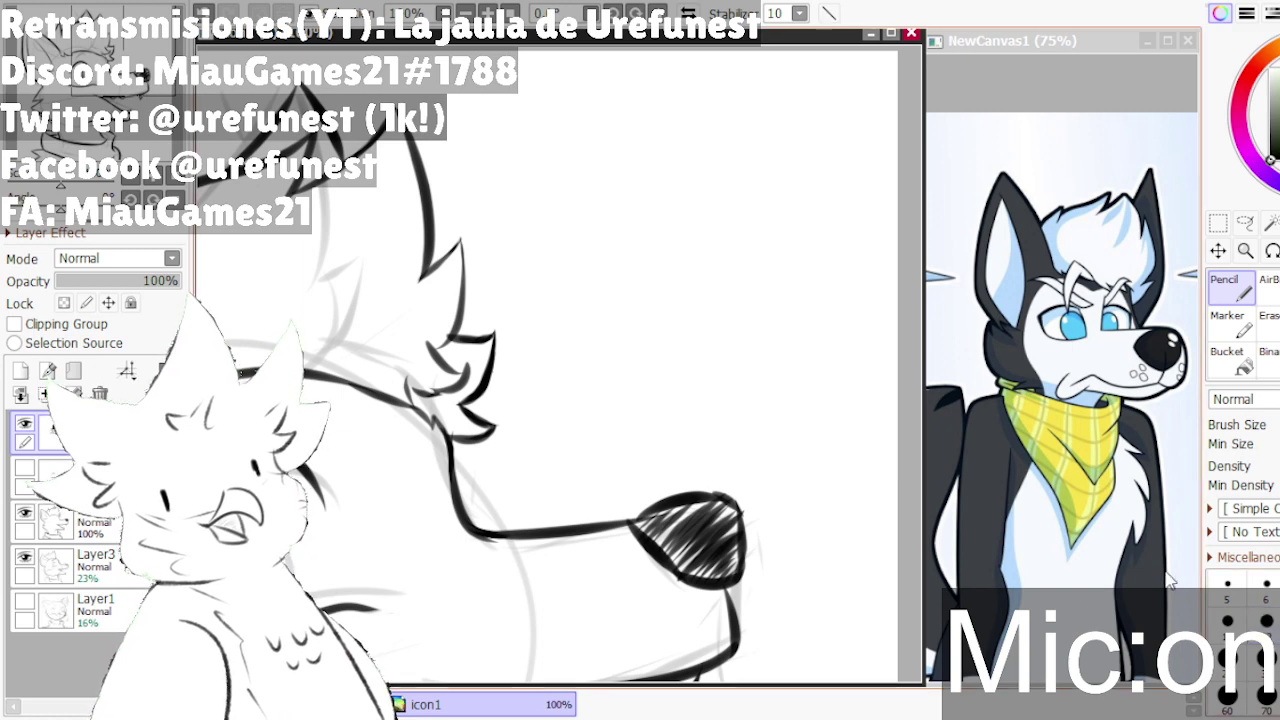
{"action": "mouse_move", "coordinate": [532, 454]}
{"action": "left_mouse_down"}
{"action": "mouse_move", "coordinate": [543, 266]}
{"action": "mouse_move", "coordinate": [600, 429]}
{"action": "mouse_move", "coordinate": [557, 490]}
{"action": "mouse_move", "coordinate": [515, 474]}
{"action": "left_mouse_up"}
{"action": "key", "text": "ctrl+z"}
{"action": "left_click_drag", "start_coordinate": [714, 474], "coordinate": [676, 366]}
{"action": "mouse_move", "coordinate": [680, 398]}
{"action": "left_mouse_down"}
{"action": "mouse_move", "coordinate": [737, 389]}
{"action": "mouse_move", "coordinate": [742, 418]}
{"action": "left_mouse_up"}
{"action": "key", "text": "ctrl+z"}
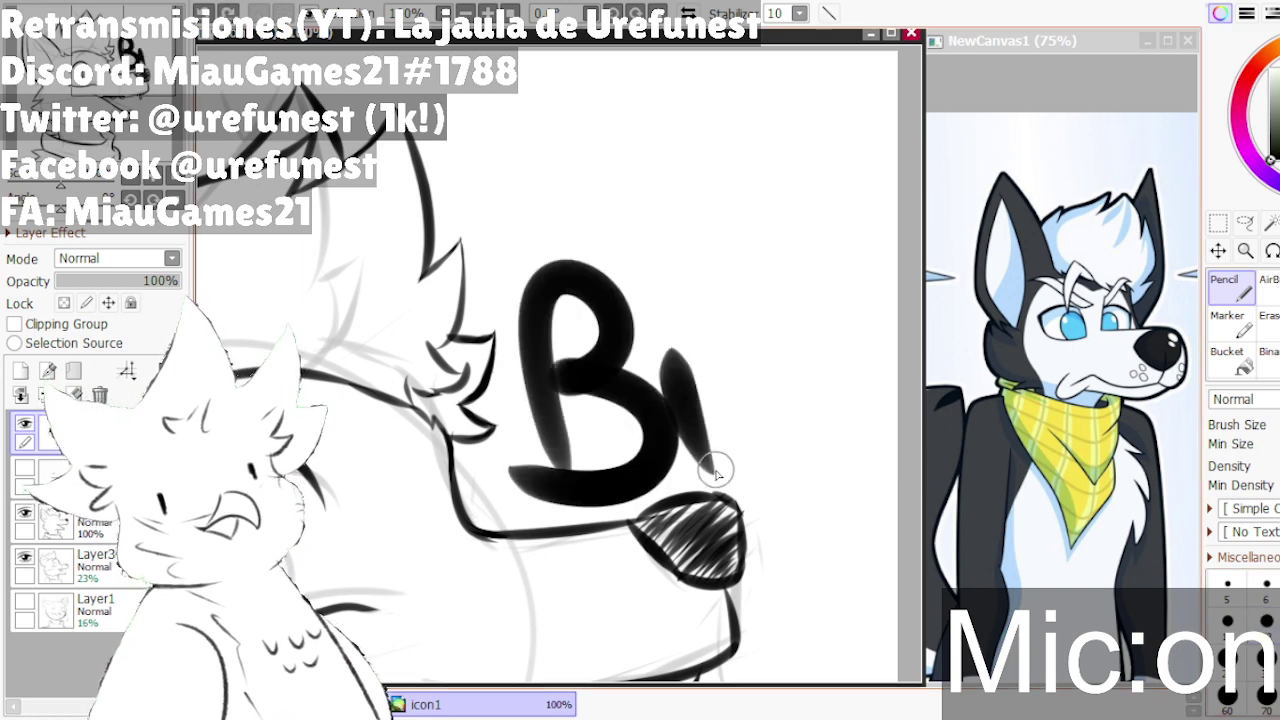
{"action": "mouse_move", "coordinate": [716, 468]}
{"action": "left_mouse_down"}
{"action": "mouse_move", "coordinate": [681, 326]}
{"action": "mouse_move", "coordinate": [811, 429]}
{"action": "mouse_move", "coordinate": [840, 434]}
{"action": "left_mouse_up"}
{"action": "key", "text": "ctrl+z"}
{"action": "mouse_move", "coordinate": [826, 426]}
{"action": "left_mouse_down"}
{"action": "mouse_move", "coordinate": [841, 322]}
{"action": "mouse_move", "coordinate": [756, 420]}
{"action": "left_mouse_up"}
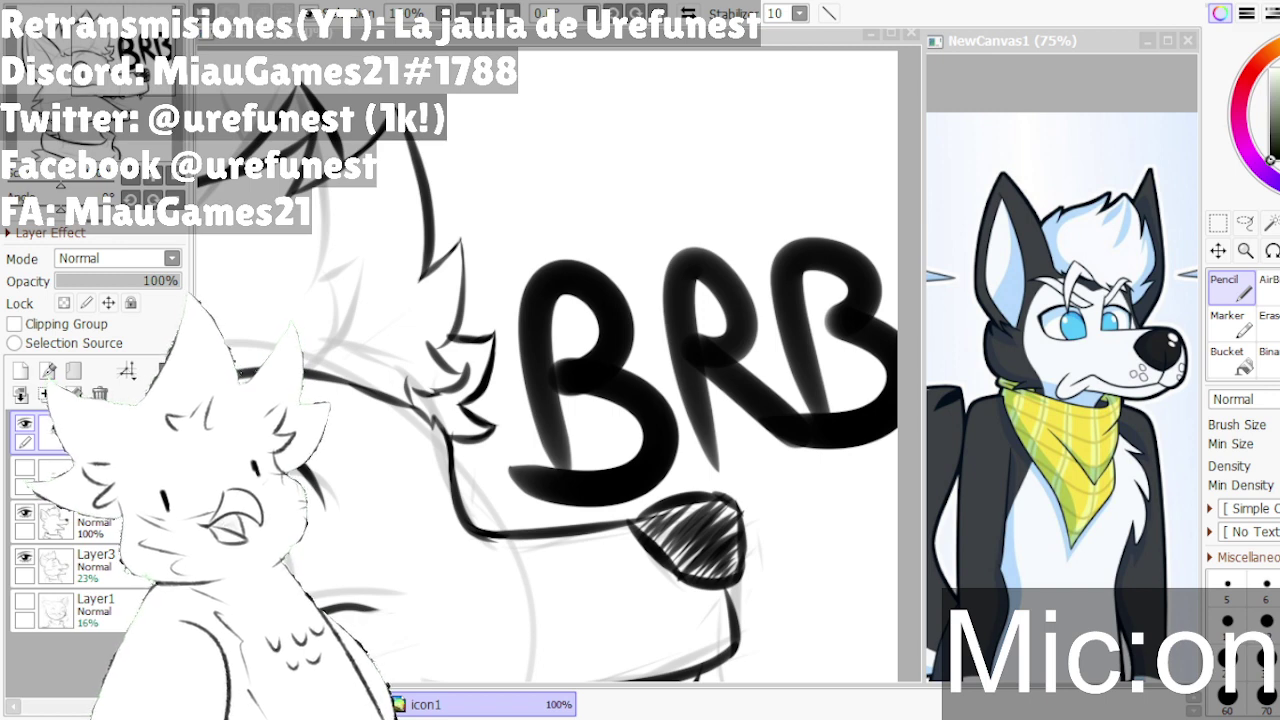
- Undo all the "BRB" lettering above the muzzle
{"action": "key", "text": "alt+Tab"}
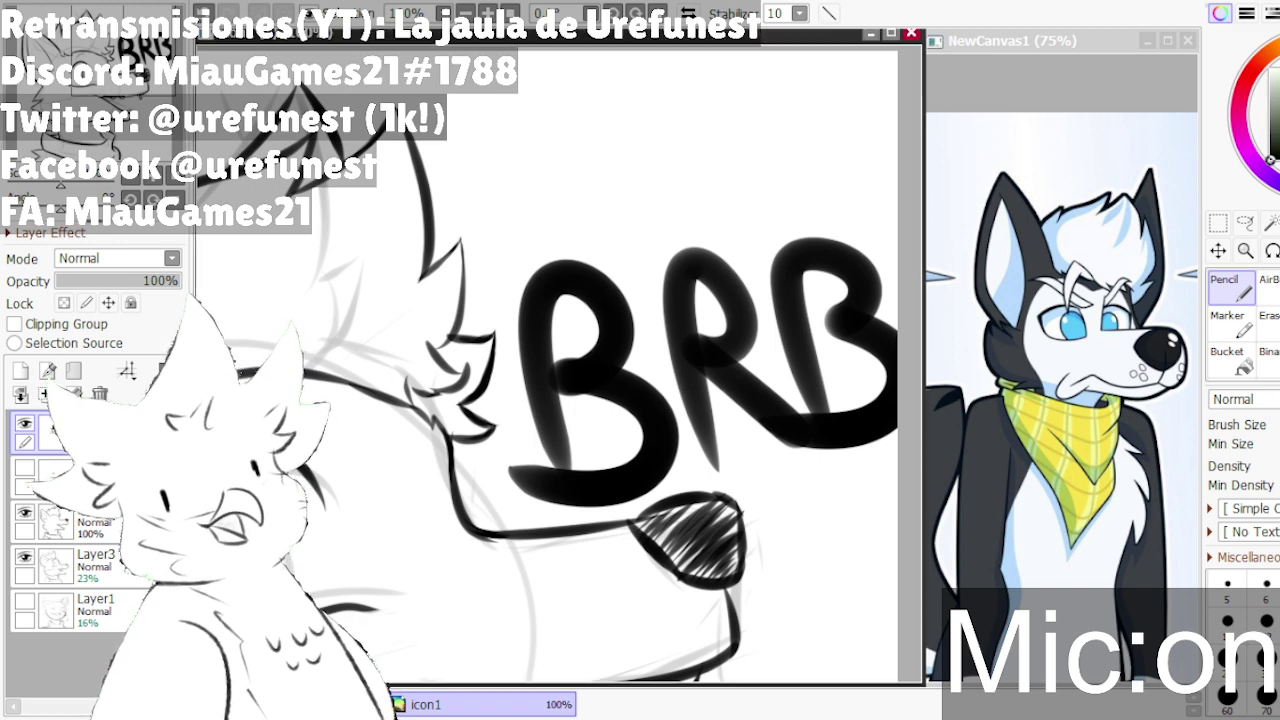
{"action": "key", "text": "ctrl+z"}
{"action": "key", "text": "ctrl+z"}
{"action": "key", "text": "ctrl+z"}
{"action": "scroll", "coordinate": [858, 157], "scroll_direction": "down", "scroll_amount": 1}
{"action": "scroll", "coordinate": [770, 188], "scroll_direction": "down", "scroll_amount": 2}
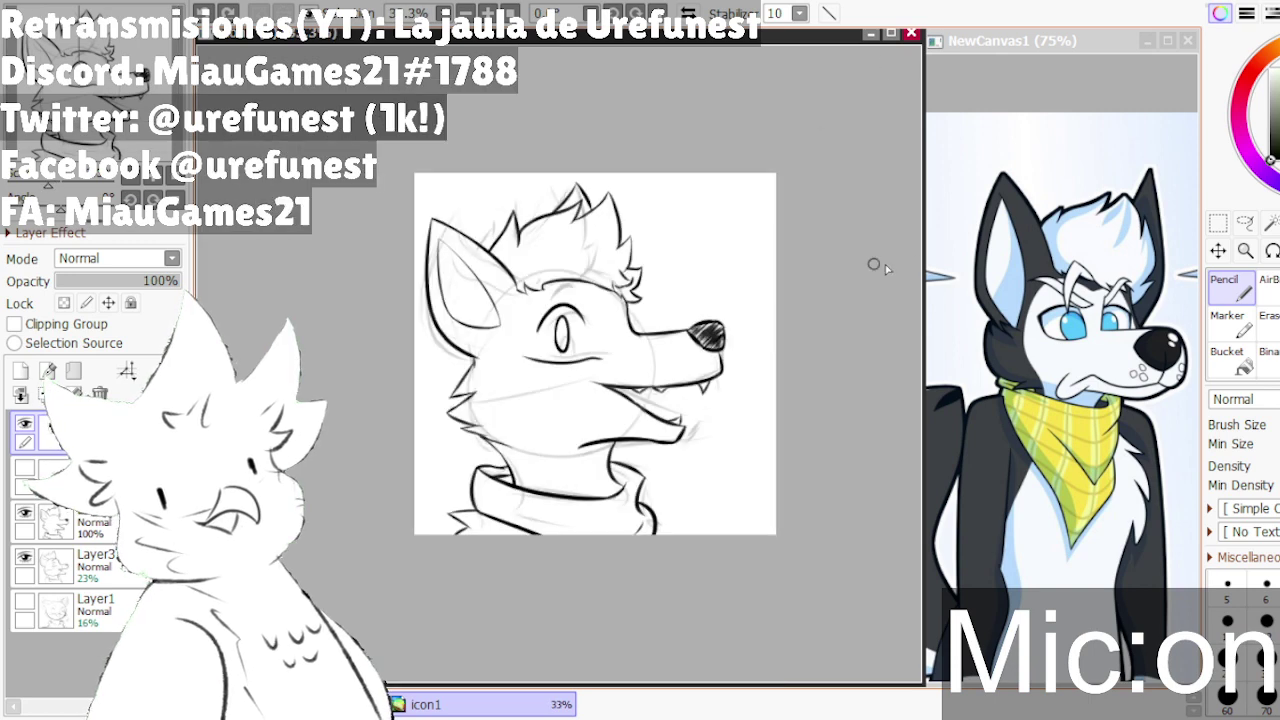
- Ink small, open curved whisker spots with a thin Pencil on the muzzle, just below and behind the nose
{"action": "scroll", "coordinate": [595, 375], "scroll_direction": "up", "scroll_amount": 1}
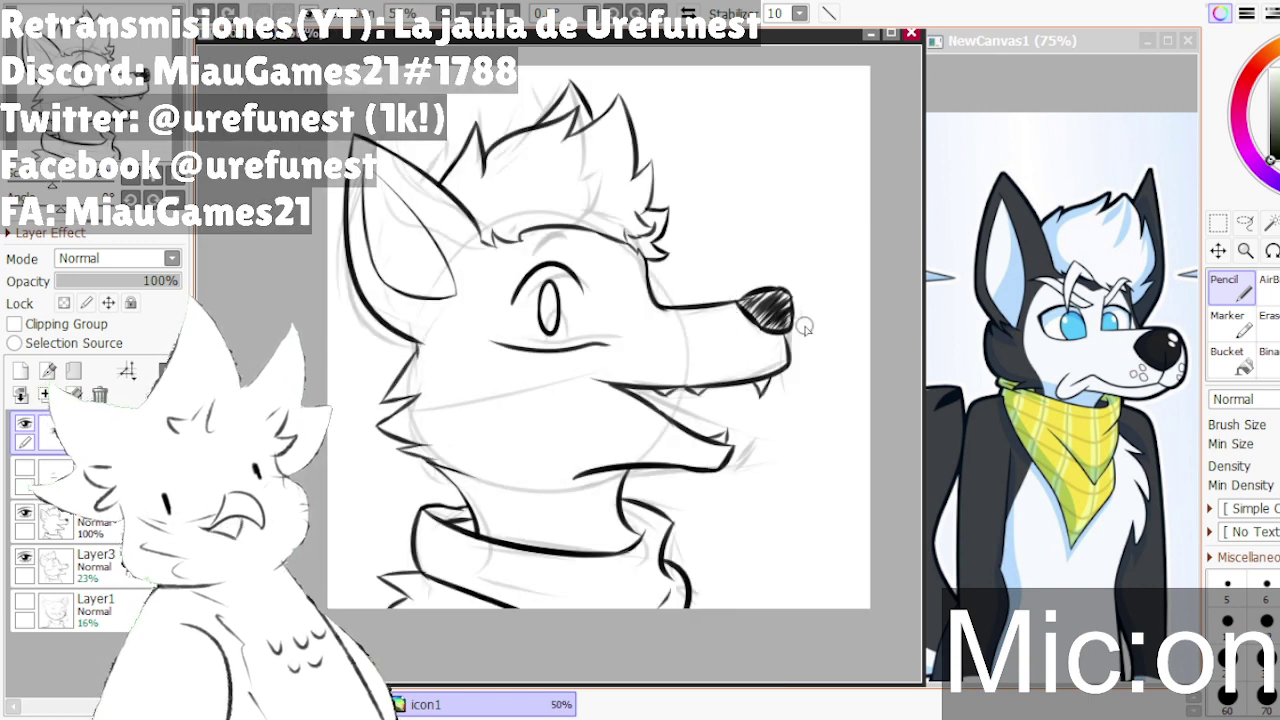
{"action": "key", "text": "plus"}
{"action": "left_click", "coordinate": [1267, 631]}
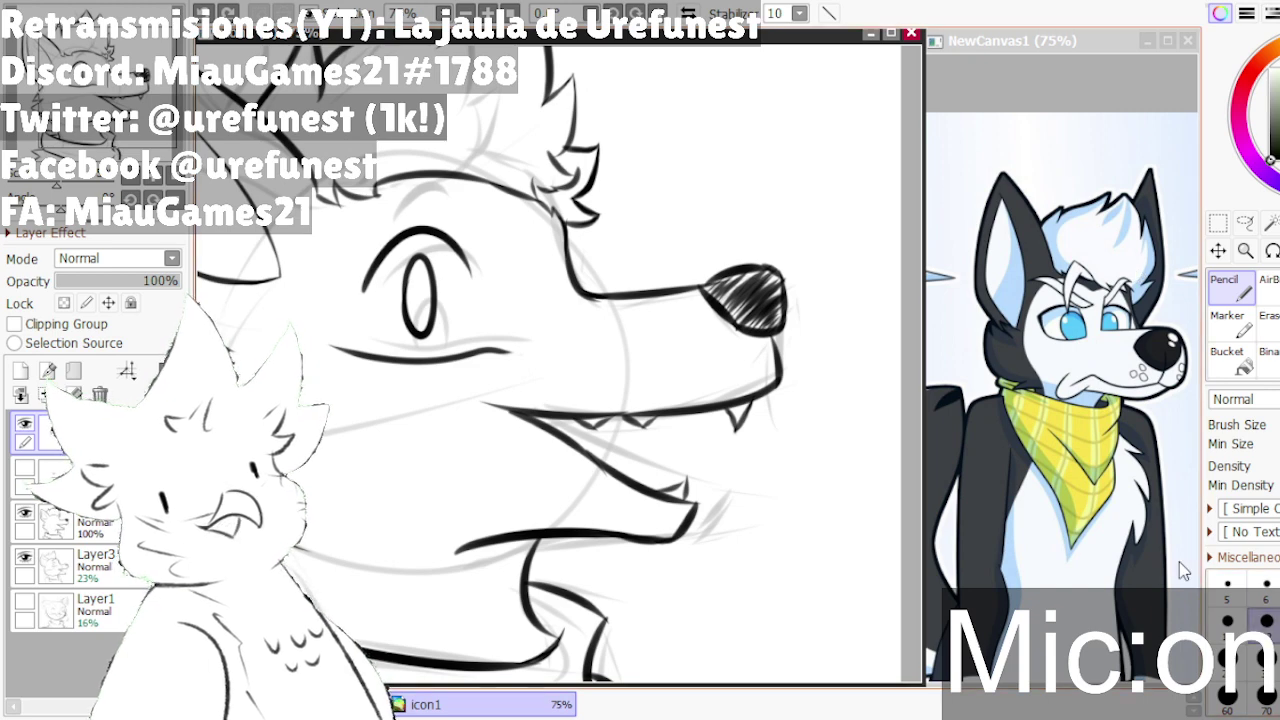
{"action": "scroll", "coordinate": [708, 336], "scroll_direction": "up", "scroll_amount": 2}
{"action": "left_click_drag", "start_coordinate": [728, 386], "coordinate": [710, 404]}
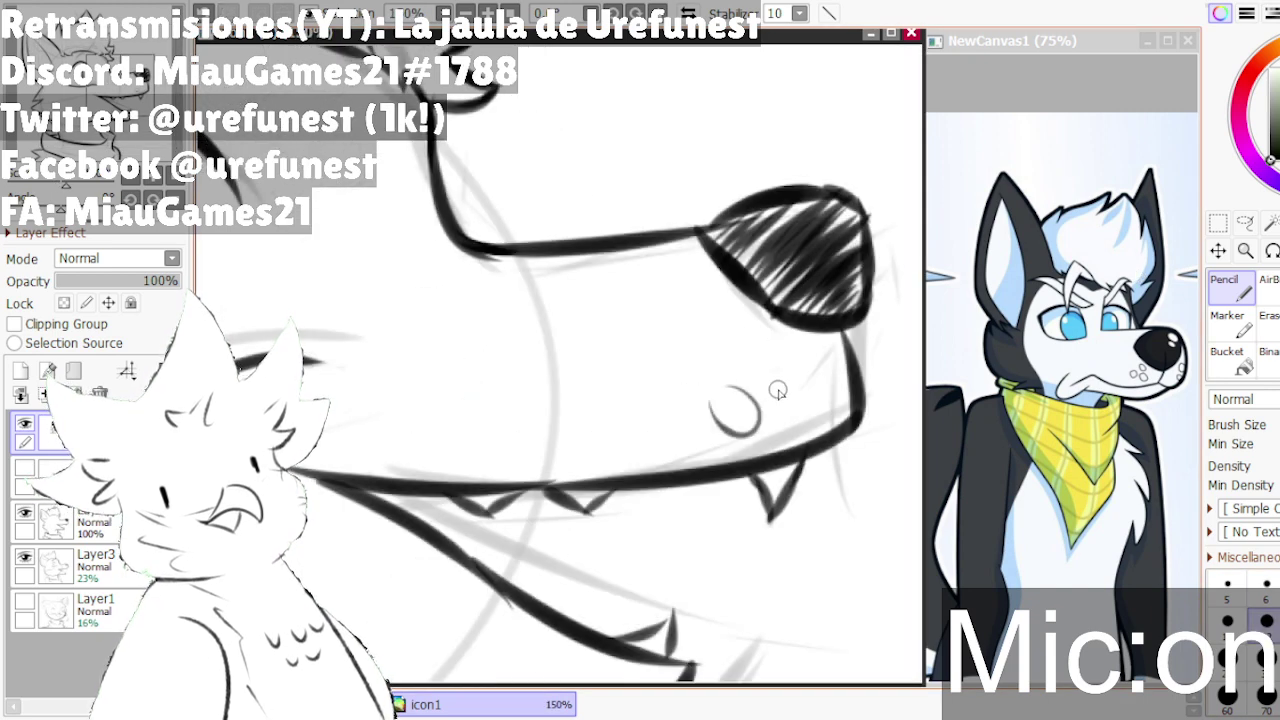
{"action": "left_click_drag", "start_coordinate": [791, 352], "coordinate": [782, 390]}
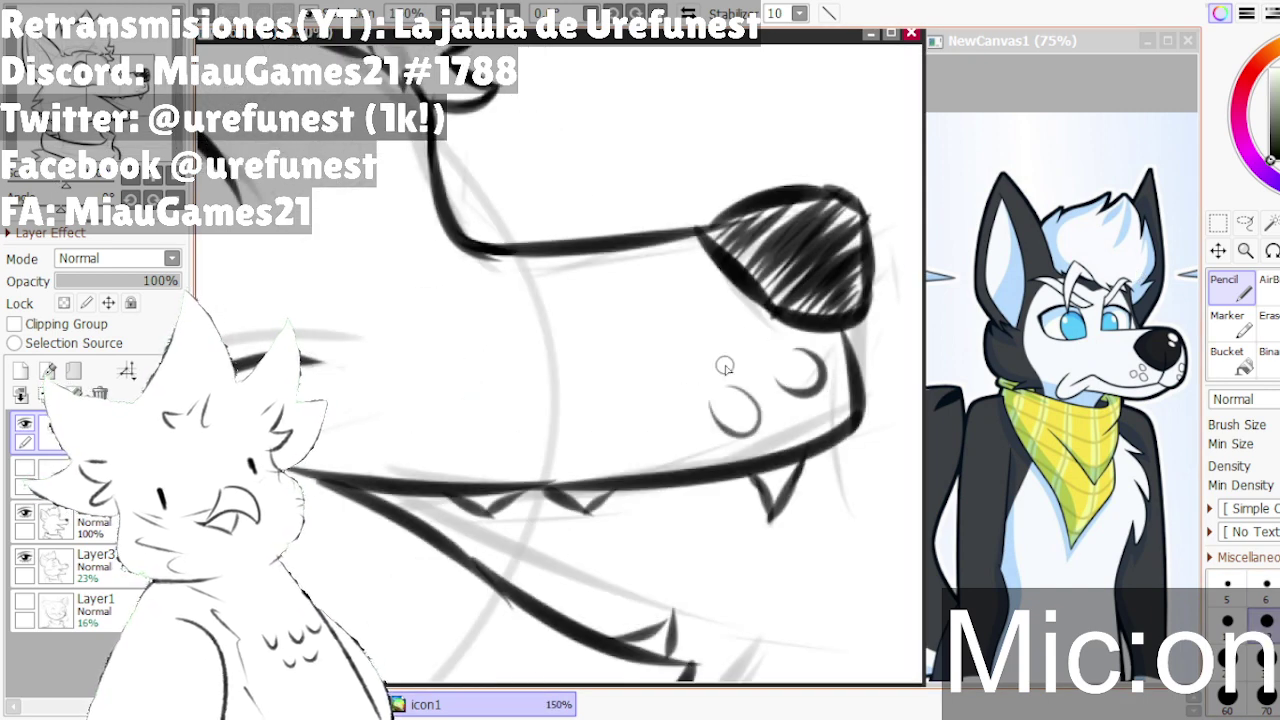
{"action": "left_click_drag", "start_coordinate": [734, 312], "coordinate": [700, 348]}
{"action": "key", "text": "ctrl+z"}
- Ink a short curved line inside the open mouth, from behind the back upper tooth down to the lower jaw line
{"action": "scroll", "coordinate": [700, 348], "scroll_direction": "down", "scroll_amount": 2}
{"action": "scroll", "coordinate": [561, 445], "scroll_direction": "up", "scroll_amount": 3}
{"action": "left_click_drag", "start_coordinate": [545, 369], "coordinate": [700, 477]}
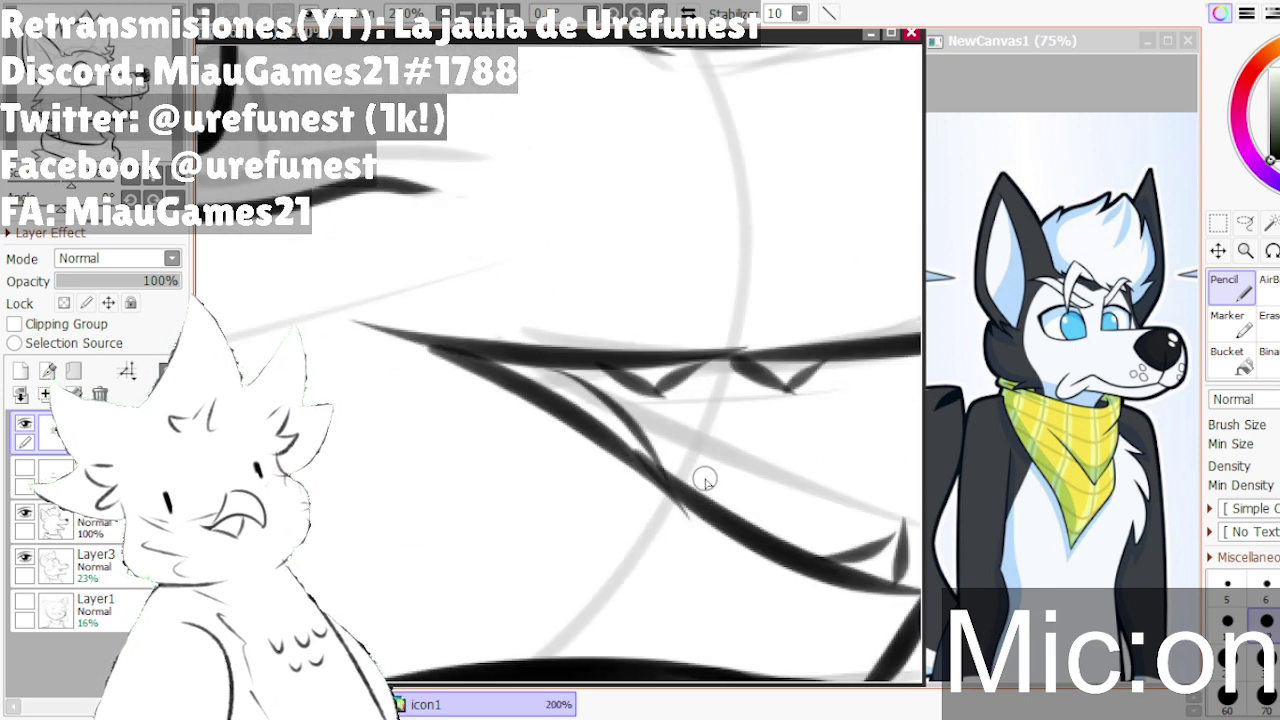
{"action": "left_click_drag", "start_coordinate": [563, 374], "coordinate": [682, 474]}
{"action": "scroll", "coordinate": [674, 459], "scroll_direction": "down", "scroll_amount": 3}
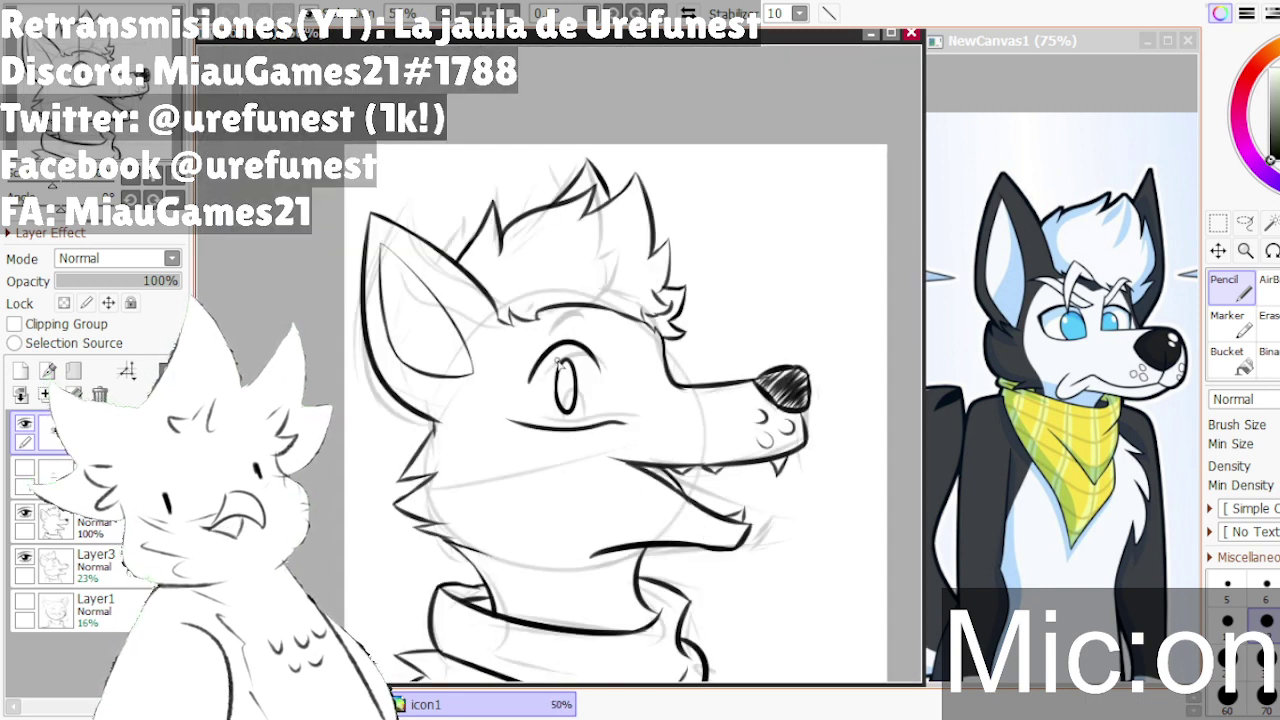
- Examine the eye's placement on the inked head at several zoom levels
{"action": "scroll", "coordinate": [470, 380], "scroll_direction": "up", "scroll_amount": 1}
{"action": "scroll", "coordinate": [530, 362], "scroll_direction": "up", "scroll_amount": 1}
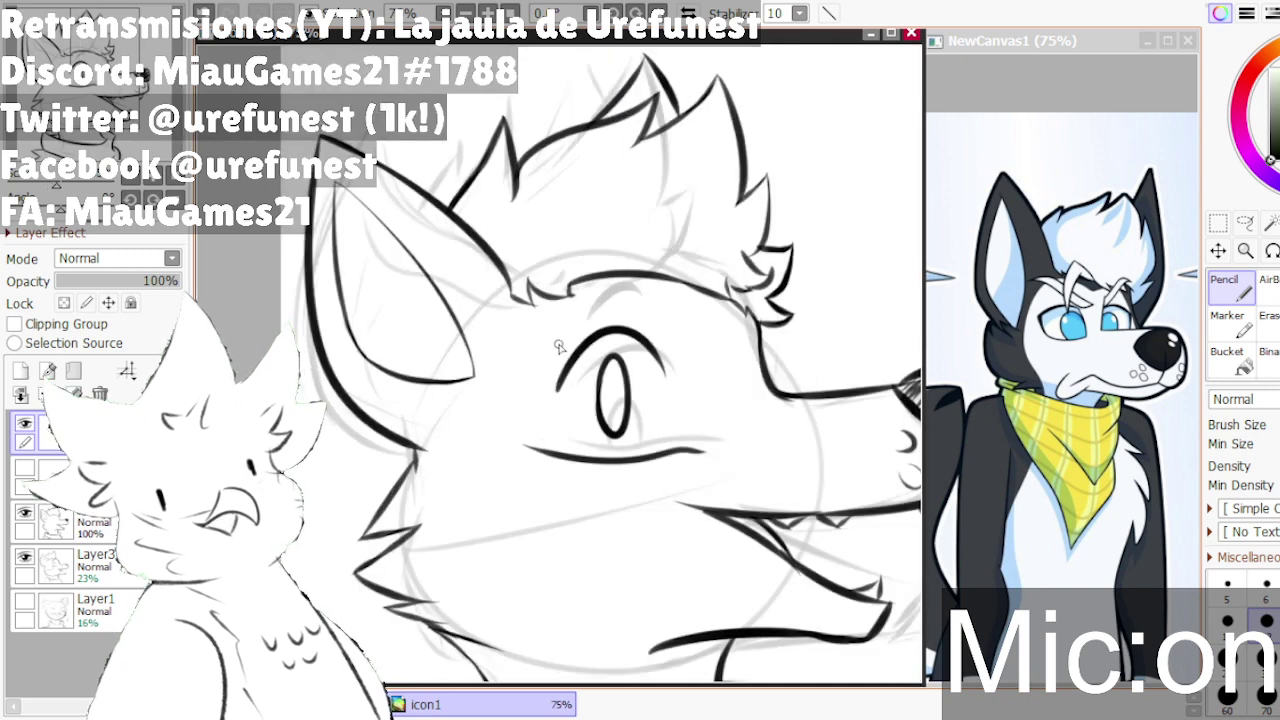
{"action": "scroll", "coordinate": [560, 350], "scroll_direction": "down", "scroll_amount": 2}
{"action": "scroll", "coordinate": [513, 367], "scroll_direction": "up", "scroll_amount": 2}
{"action": "scroll", "coordinate": [412, 350], "scroll_direction": "down", "scroll_amount": 1}
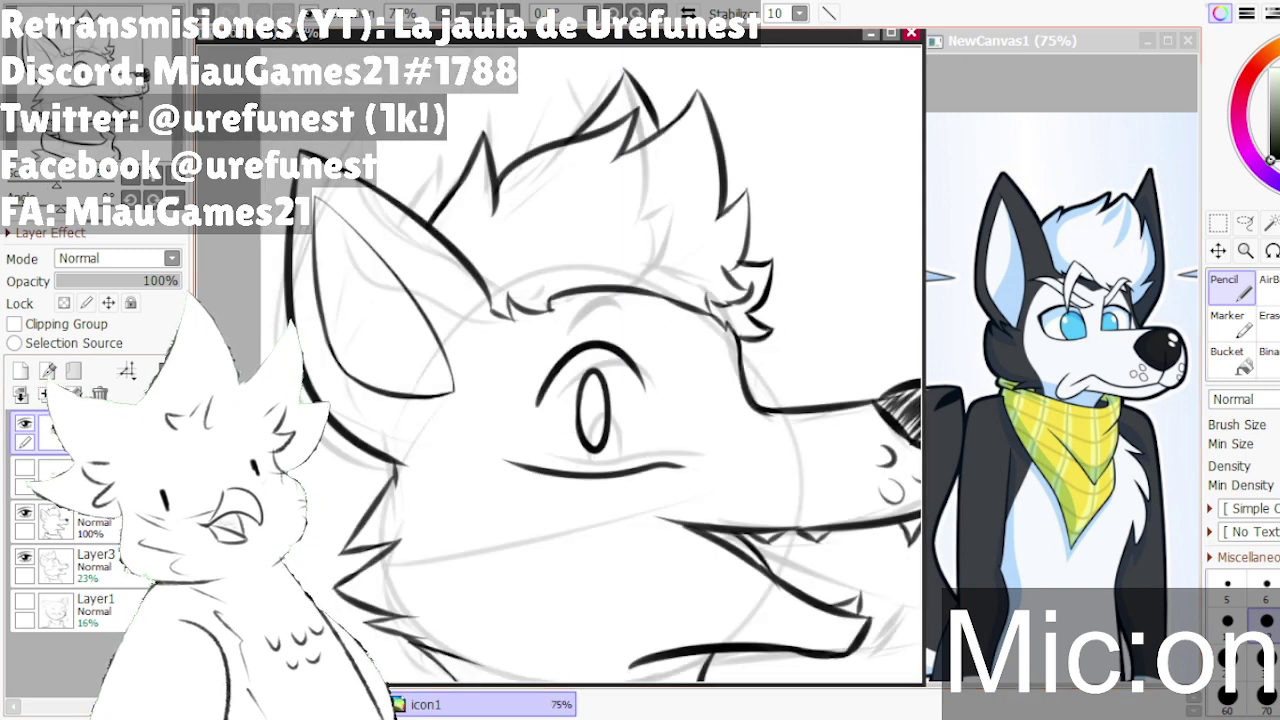
{"action": "scroll", "coordinate": [578, 346], "scroll_direction": "down", "scroll_amount": 1}
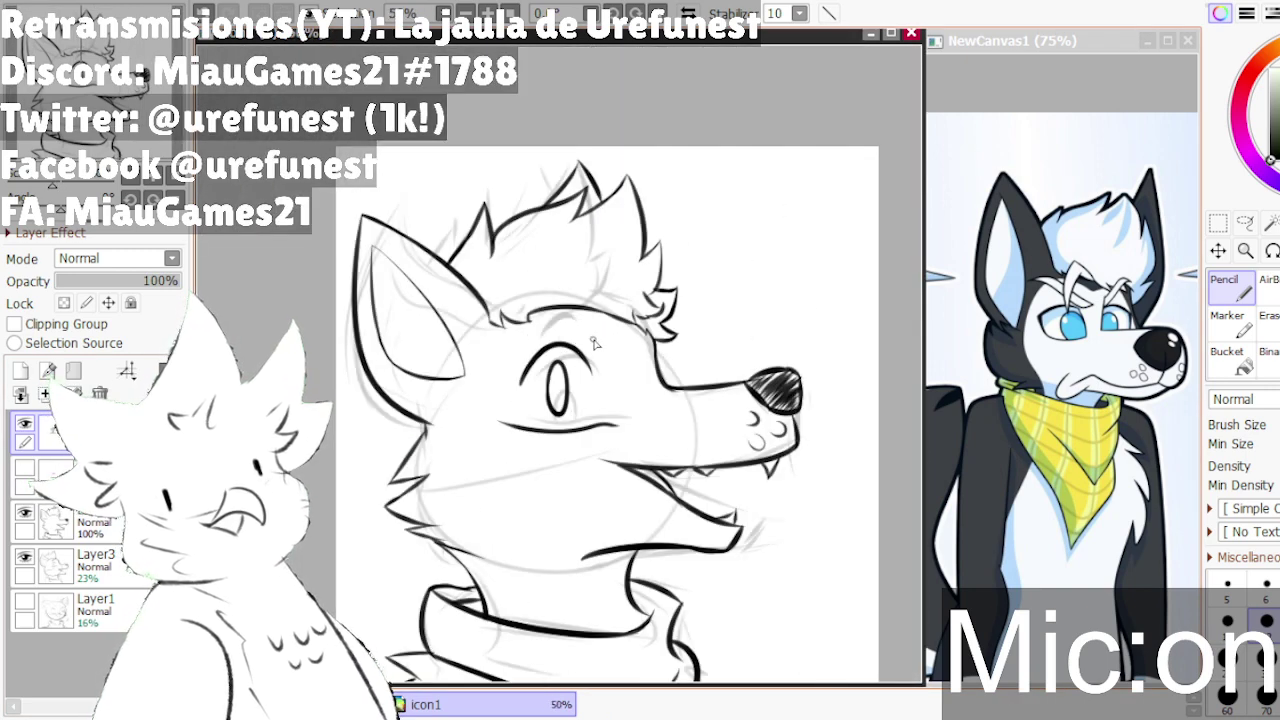
{"action": "scroll", "coordinate": [586, 338], "scroll_direction": "down", "scroll_amount": 1}
{"action": "scroll", "coordinate": [583, 340], "scroll_direction": "up", "scroll_amount": 1}
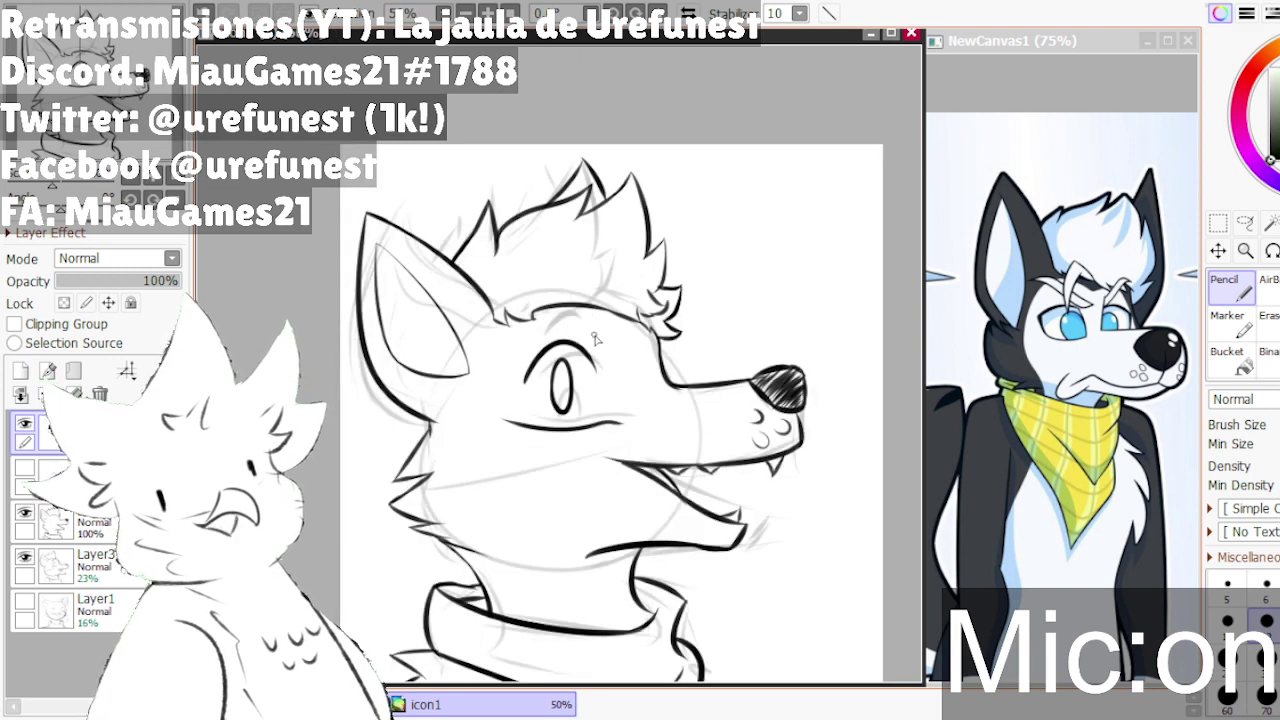
- Lasso the whole eye with its eyelid, pupil and lower line, shift it slightly toward the muzzle, and deselect it
{"action": "key", "text": "ctrl"}
{"action": "scroll", "coordinate": [620, 376], "scroll_direction": "up", "scroll_amount": 1}
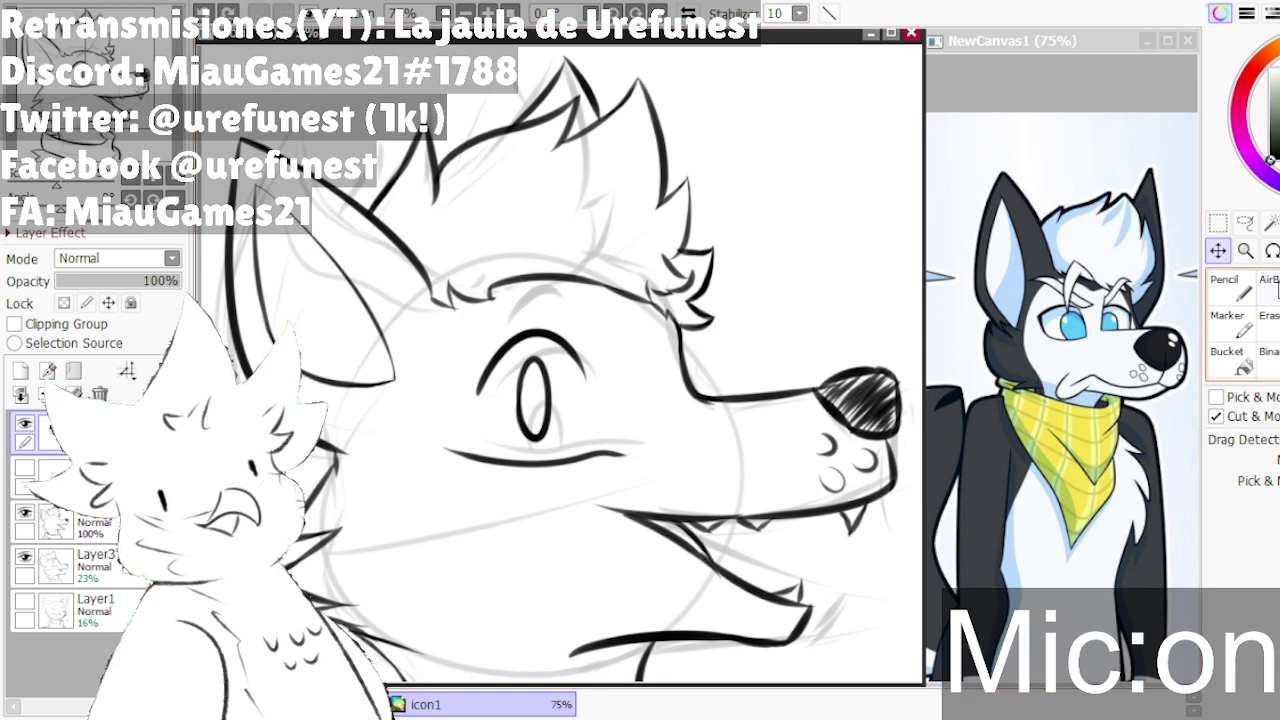
{"action": "left_click", "coordinate": [1245, 222]}
{"action": "left_click_drag", "start_coordinate": [412, 500], "coordinate": [650, 464]}
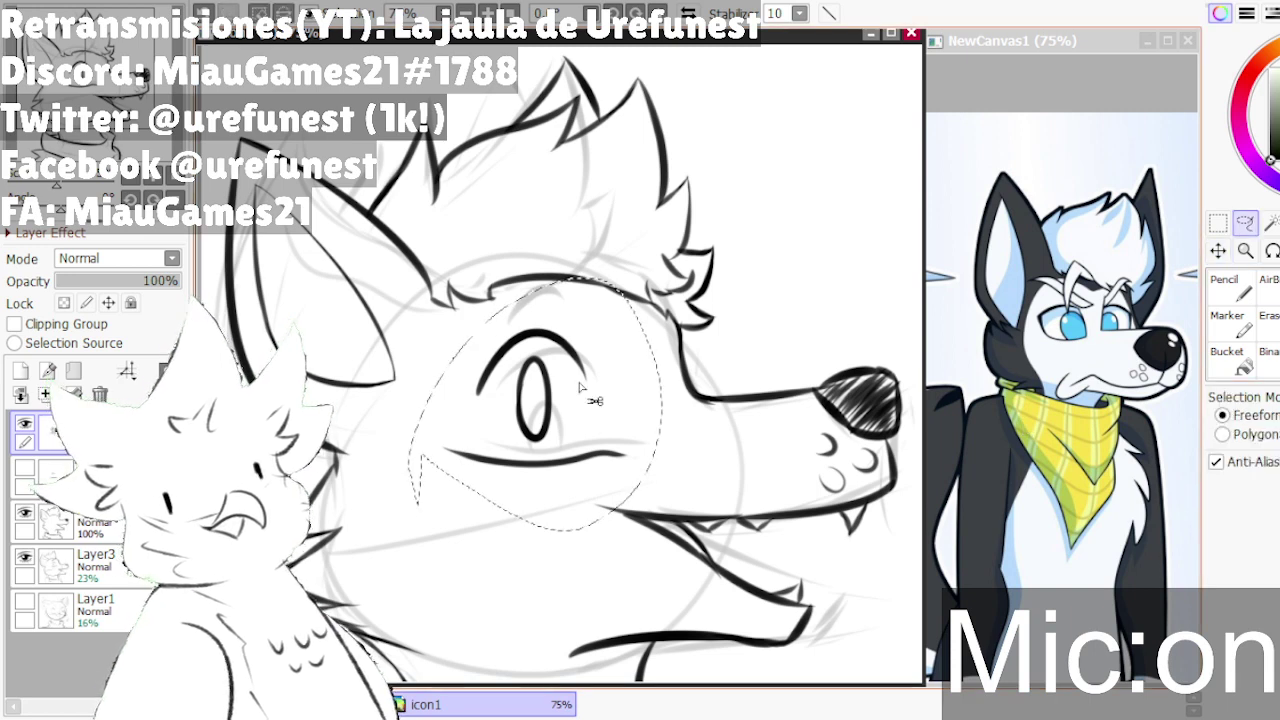
{"action": "left_click_drag", "start_coordinate": [594, 400], "coordinate": [611, 398]}
{"action": "key", "text": "ctrl+d"}
{"action": "scroll", "coordinate": [685, 376], "scroll_direction": "down", "scroll_amount": 1}
{"action": "scroll", "coordinate": [682, 378], "scroll_direction": "down", "scroll_amount": 1}
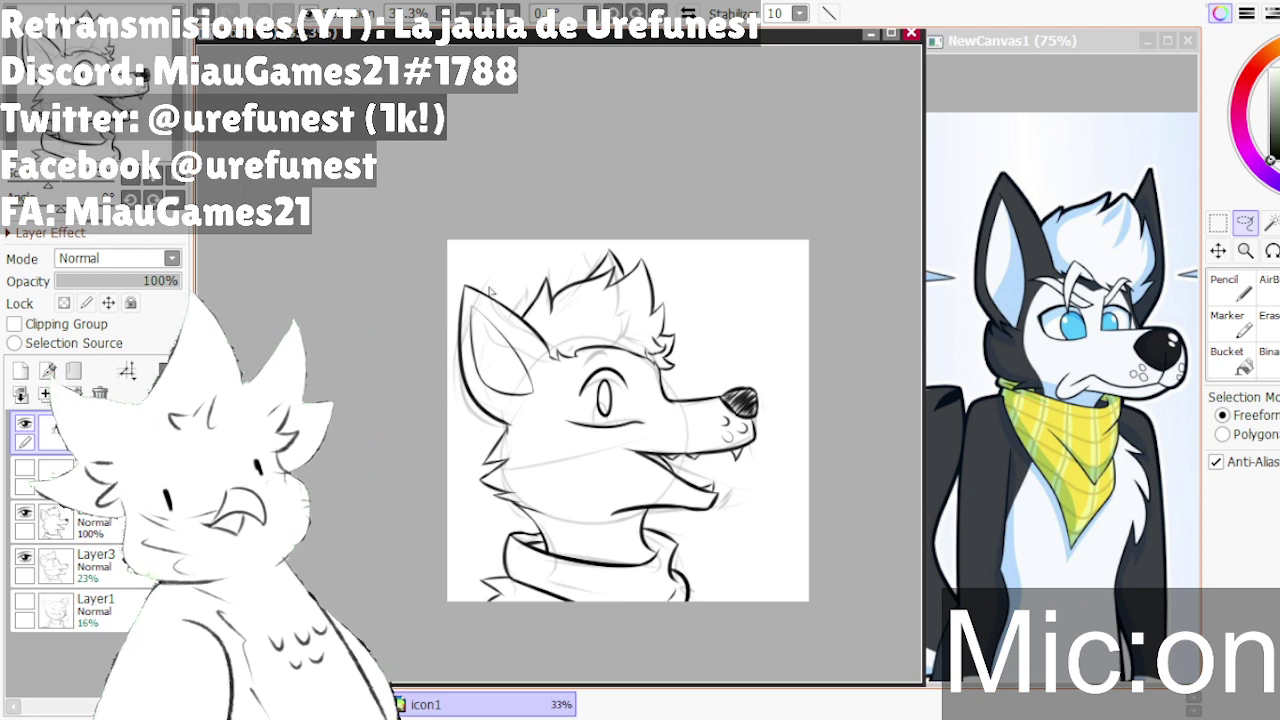
- Try a curved smile line rising from the mouth corner toward the cheek with the Pencil
{"action": "left_click", "coordinate": [1240, 292]}
{"action": "scroll", "coordinate": [554, 392], "scroll_direction": "up", "scroll_amount": 4}
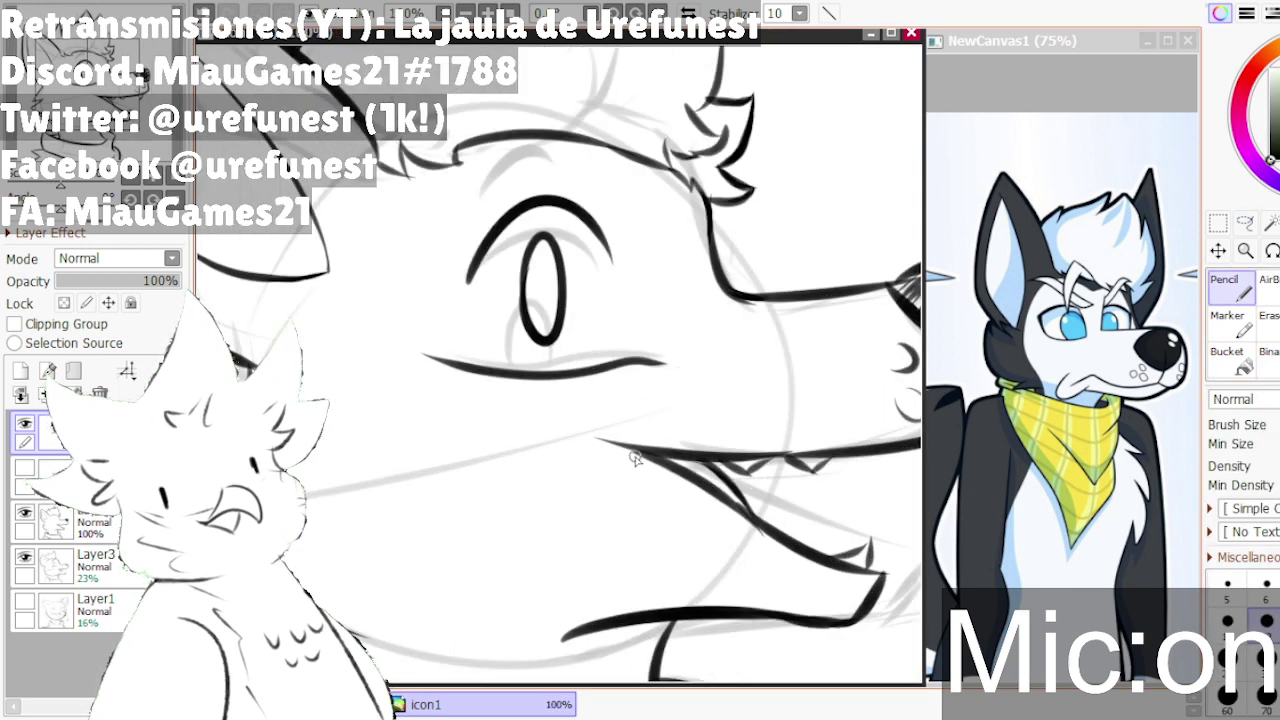
{"action": "mouse_move", "coordinate": [548, 389]}
{"action": "left_mouse_down"}
{"action": "mouse_move", "coordinate": [700, 454]}
{"action": "mouse_move", "coordinate": [658, 462]}
{"action": "left_mouse_up"}
{"action": "key", "text": "ctrl+z"}
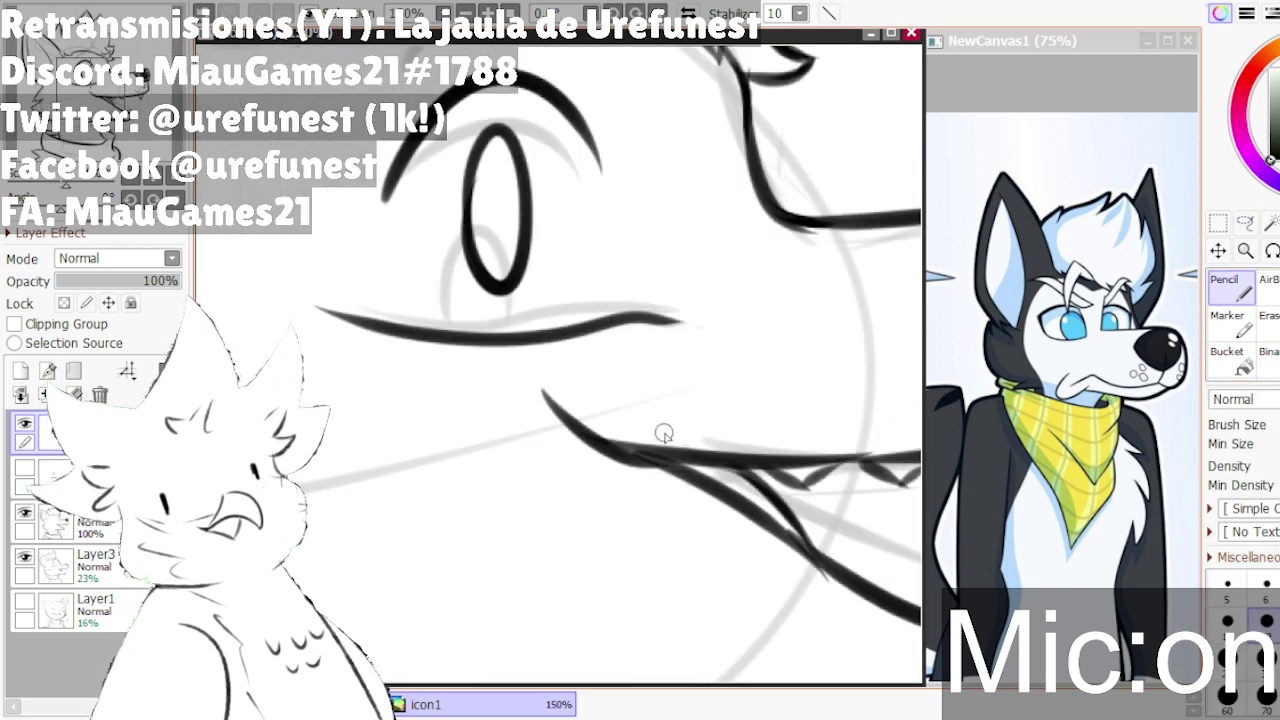
{"action": "key", "text": "ctrl+z"}
{"action": "mouse_move", "coordinate": [552, 408]}
{"action": "left_mouse_down"}
{"action": "mouse_move", "coordinate": [589, 430]}
{"action": "mouse_move", "coordinate": [670, 469]}
{"action": "left_mouse_up"}
{"action": "key", "text": "ctrl+z"}
{"action": "left_click_drag", "start_coordinate": [560, 410], "coordinate": [686, 471]}
{"action": "key", "text": "ctrl+z"}
- On the head's line art layer, ink the mouth corner curving up into a smile, ending in a small cheek crease
{"action": "left_click", "coordinate": [106, 532]}
{"action": "scroll", "coordinate": [608, 417], "scroll_direction": "up", "scroll_amount": 1}
{"action": "left_click_drag", "start_coordinate": [487, 393], "coordinate": [634, 457]}
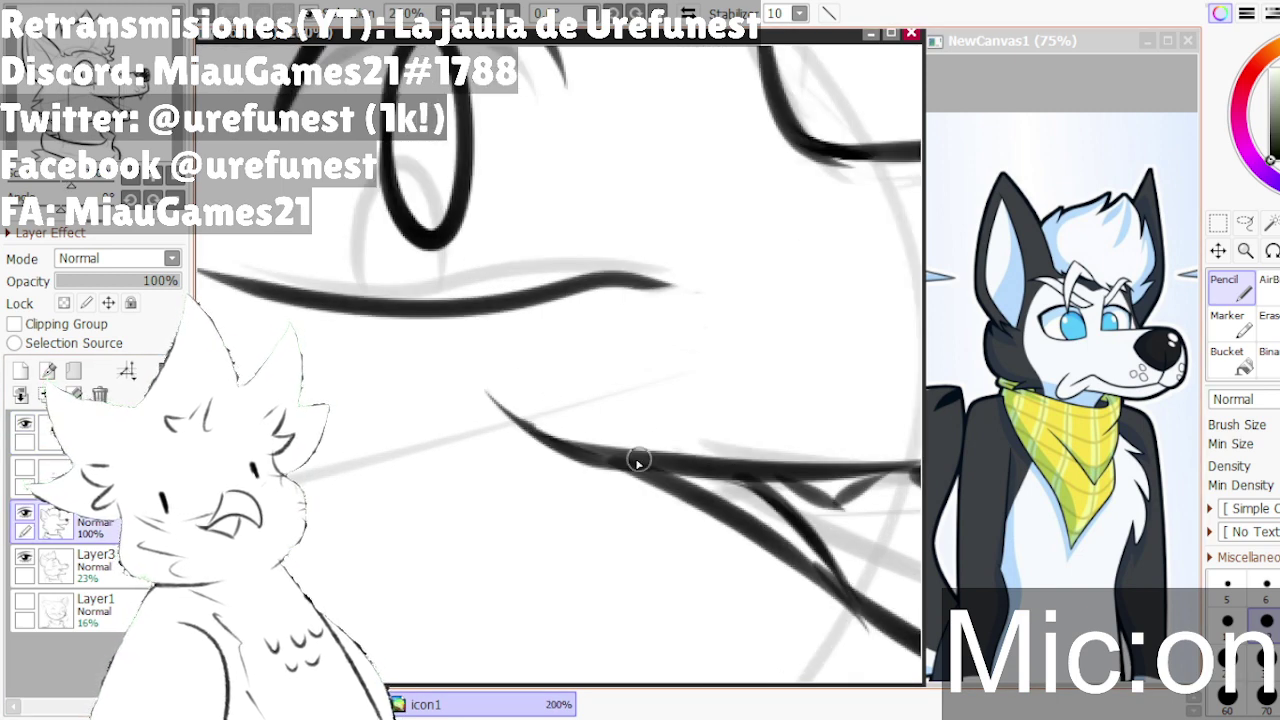
{"action": "scroll", "coordinate": [637, 294], "scroll_direction": "down", "scroll_amount": 3}
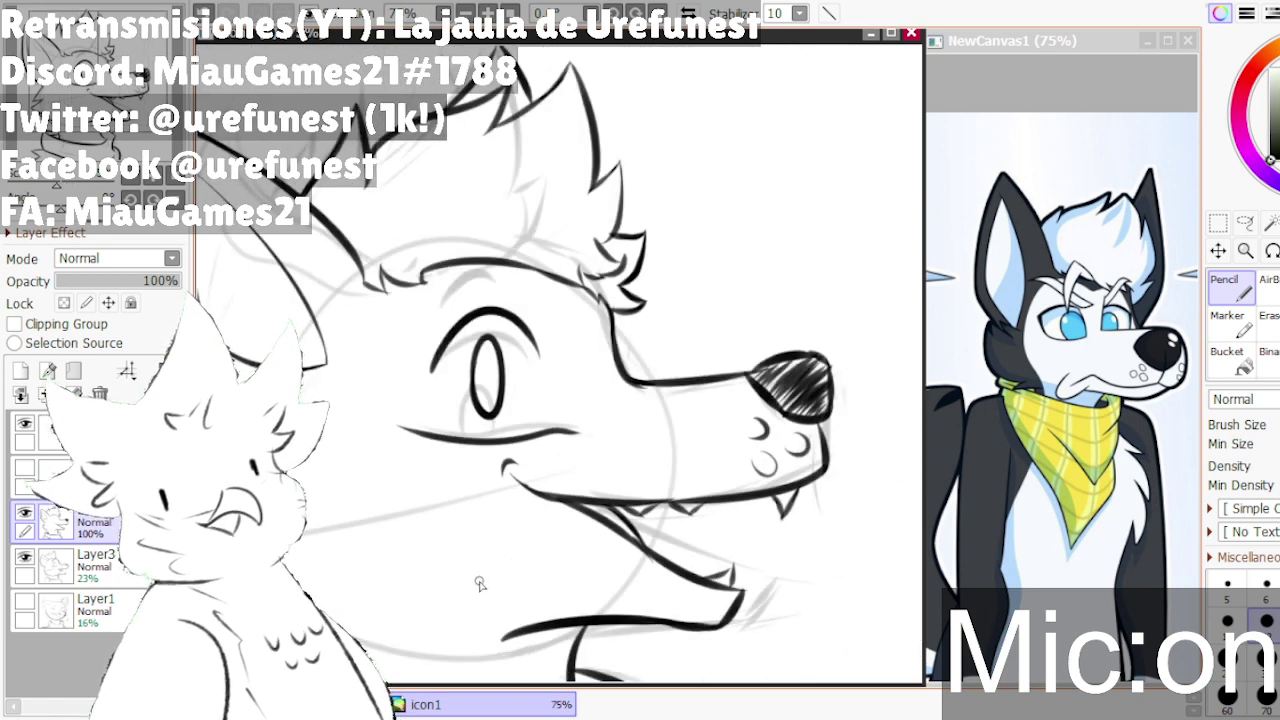
{"action": "key", "text": "alt+Tab"}
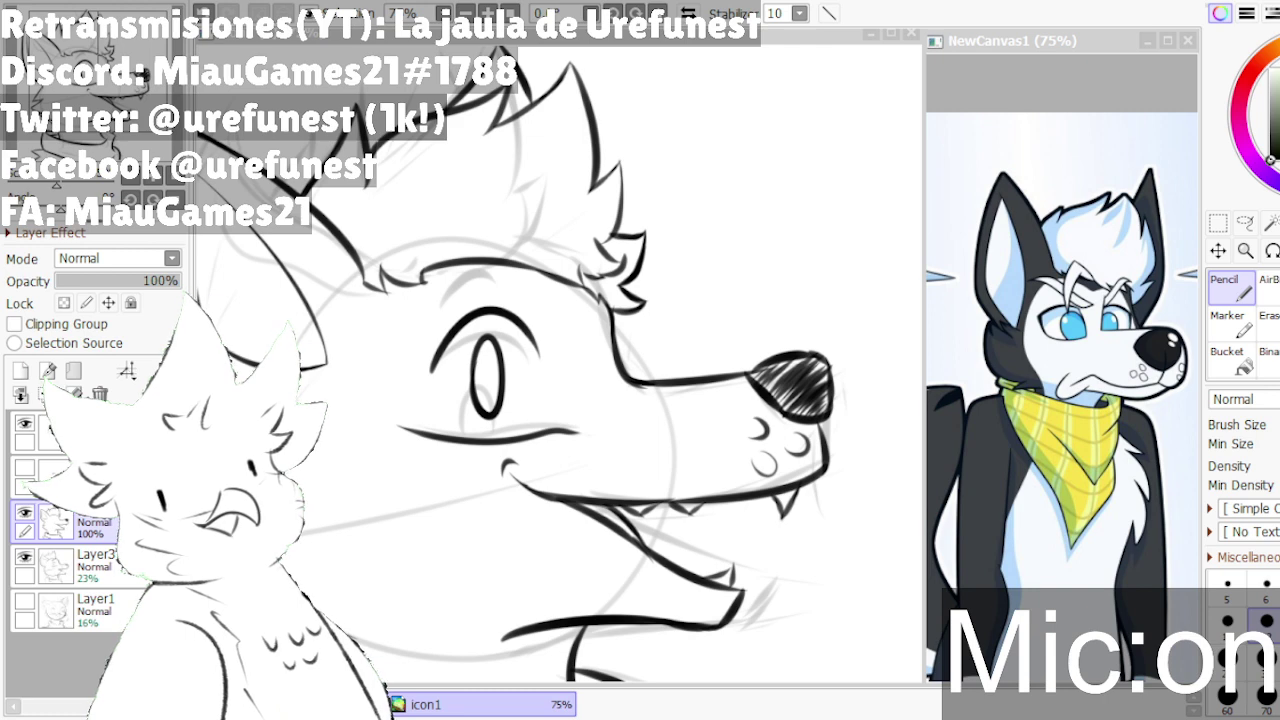
{"action": "scroll", "coordinate": [606, 282], "scroll_direction": "down", "scroll_amount": 1}
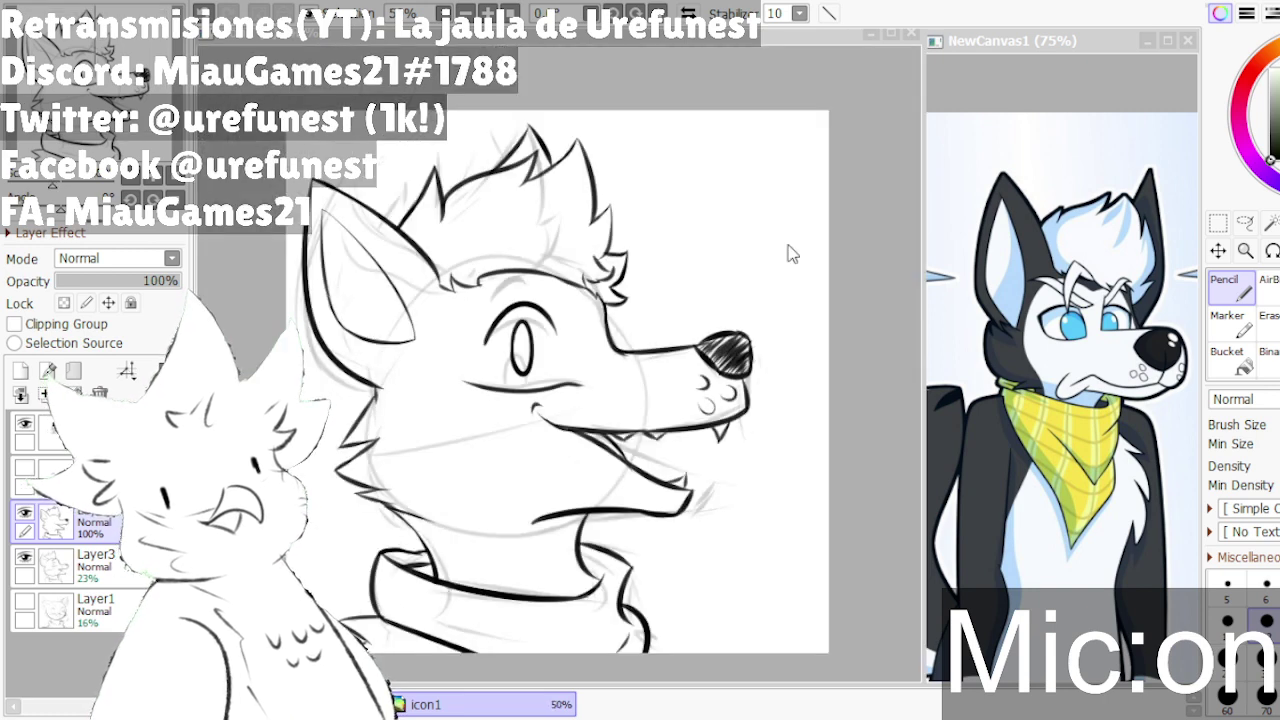
{"action": "left_click", "coordinate": [870, 330]}
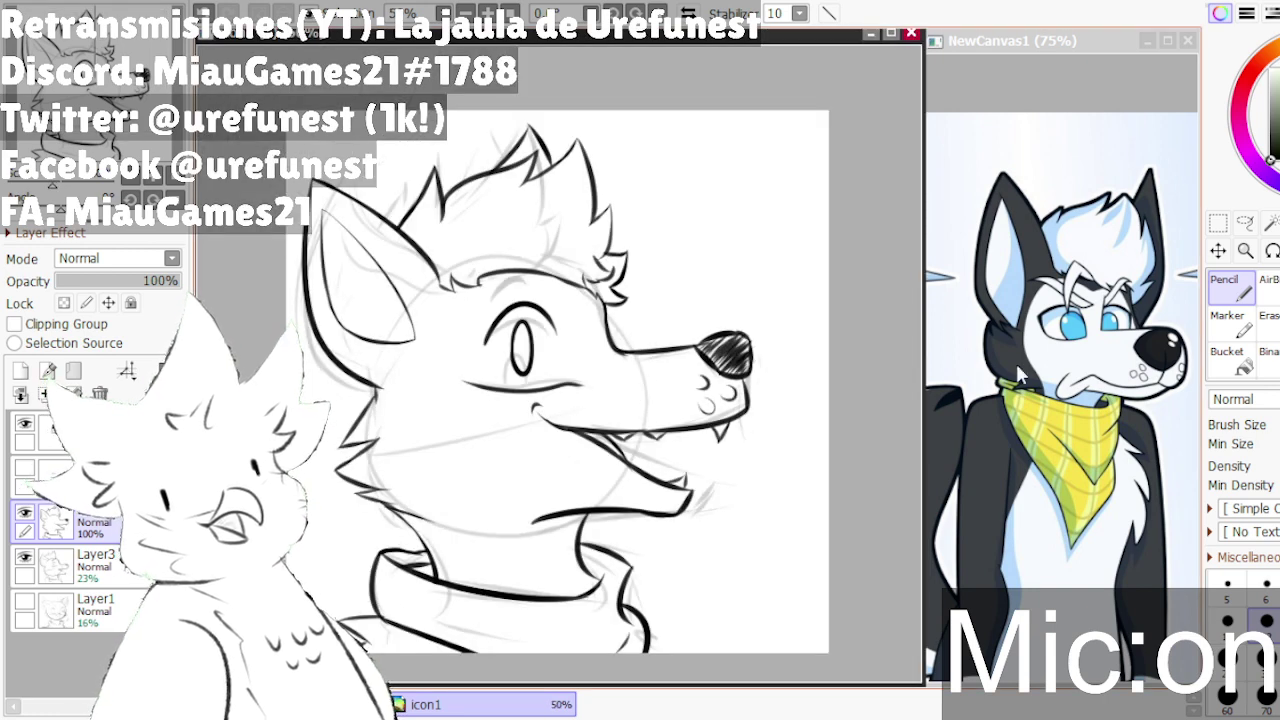
{"action": "scroll", "coordinate": [565, 570], "scroll_direction": "up", "scroll_amount": 1}
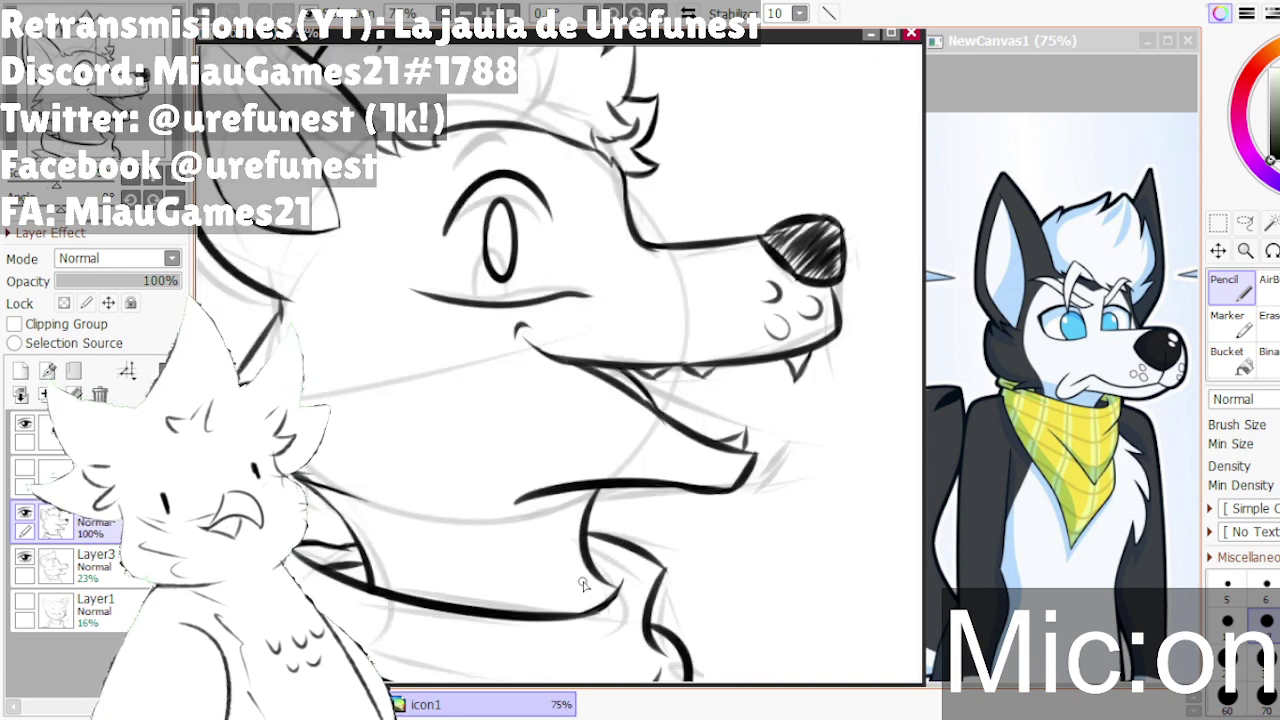
- Redraw the small cheek crease at the smile's corner as a short hooked stroke arching above the mouth line
{"action": "scroll", "coordinate": [585, 634], "scroll_direction": "down", "scroll_amount": 1}
{"action": "scroll", "coordinate": [528, 410], "scroll_direction": "up", "scroll_amount": 2}
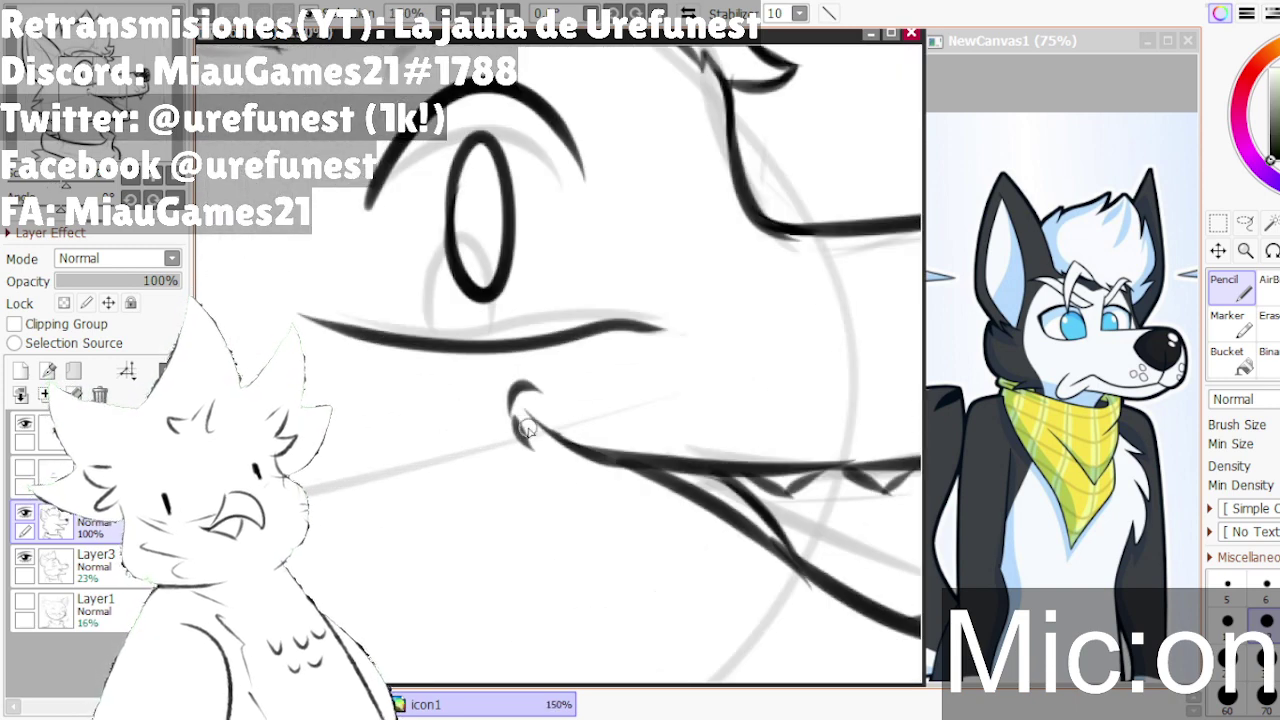
{"action": "scroll", "coordinate": [520, 428], "scroll_direction": "up", "scroll_amount": 2}
{"action": "left_click_drag", "start_coordinate": [505, 428], "coordinate": [571, 380]}
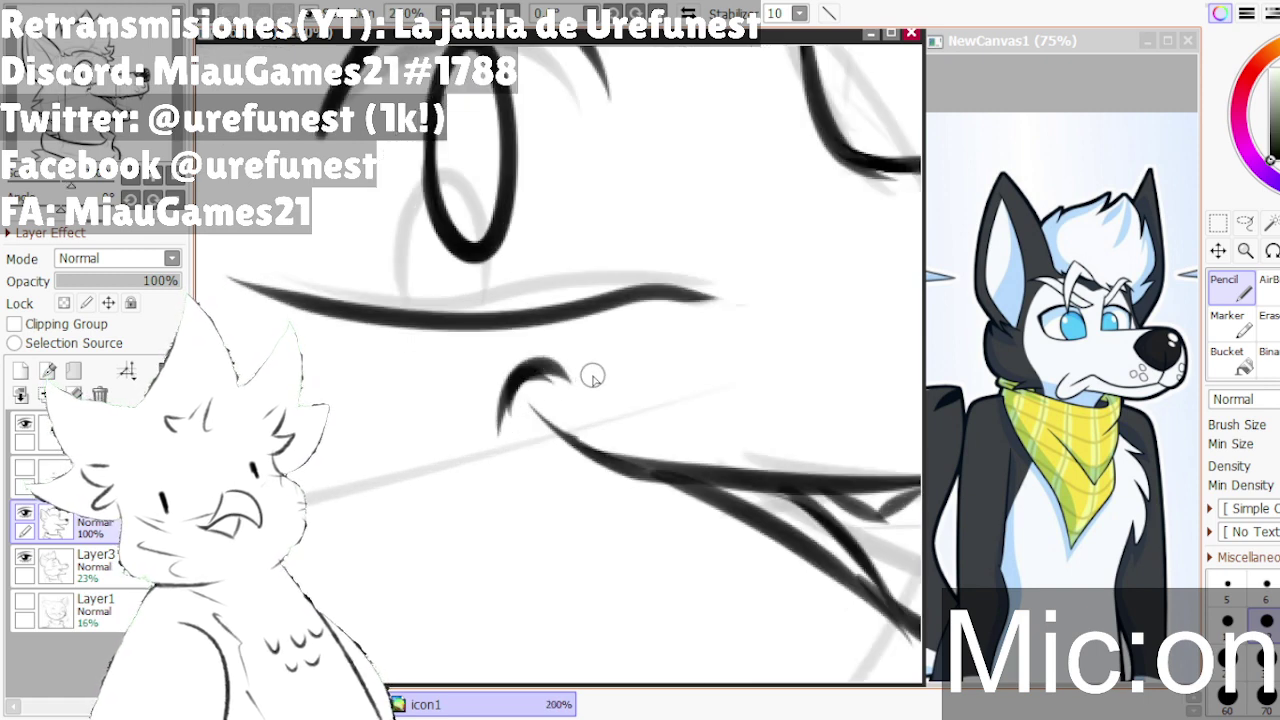
{"action": "key", "text": "ctrl+z"}
{"action": "mouse_move", "coordinate": [497, 437]}
{"action": "left_mouse_down"}
{"action": "mouse_move", "coordinate": [529, 374]}
{"action": "mouse_move", "coordinate": [566, 390]}
{"action": "left_mouse_up"}
{"action": "key", "text": "ctrl+z"}
{"action": "left_click_drag", "start_coordinate": [506, 442], "coordinate": [554, 386]}
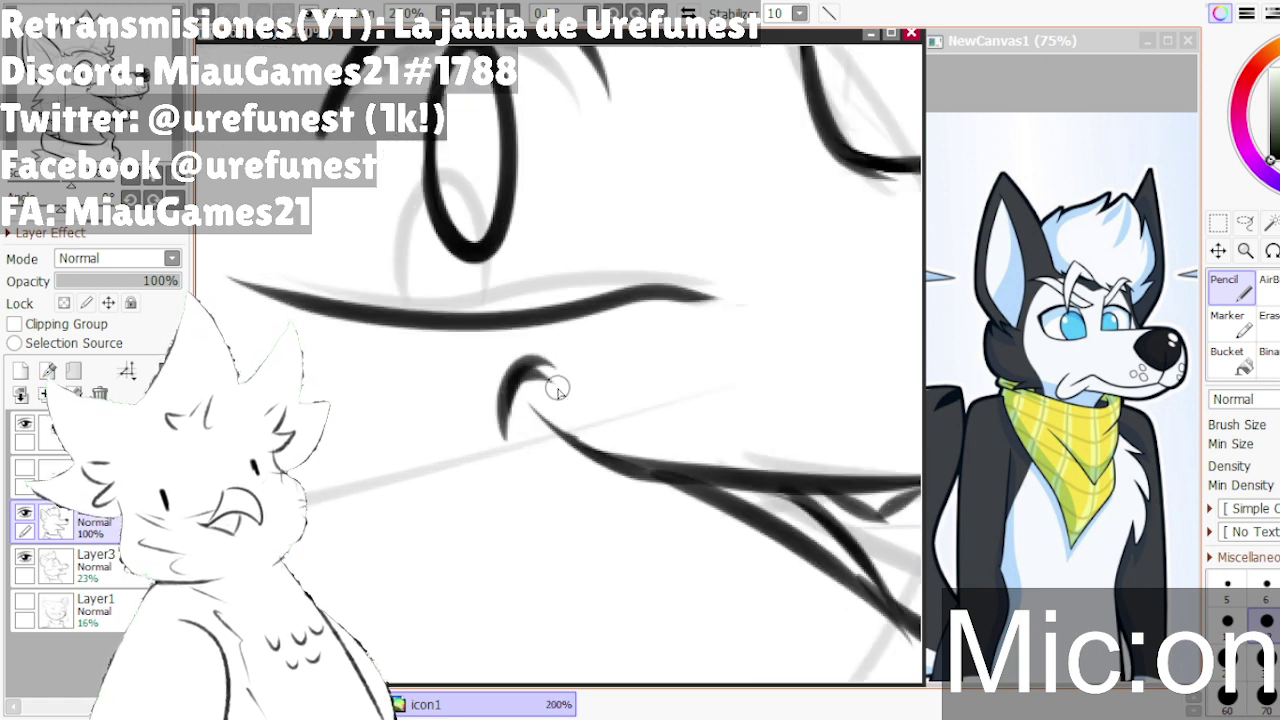
{"action": "key", "text": "ctrl+z"}
{"action": "left_click_drag", "start_coordinate": [501, 447], "coordinate": [570, 394]}
{"action": "scroll", "coordinate": [565, 448], "scroll_direction": "down", "scroll_amount": 2}
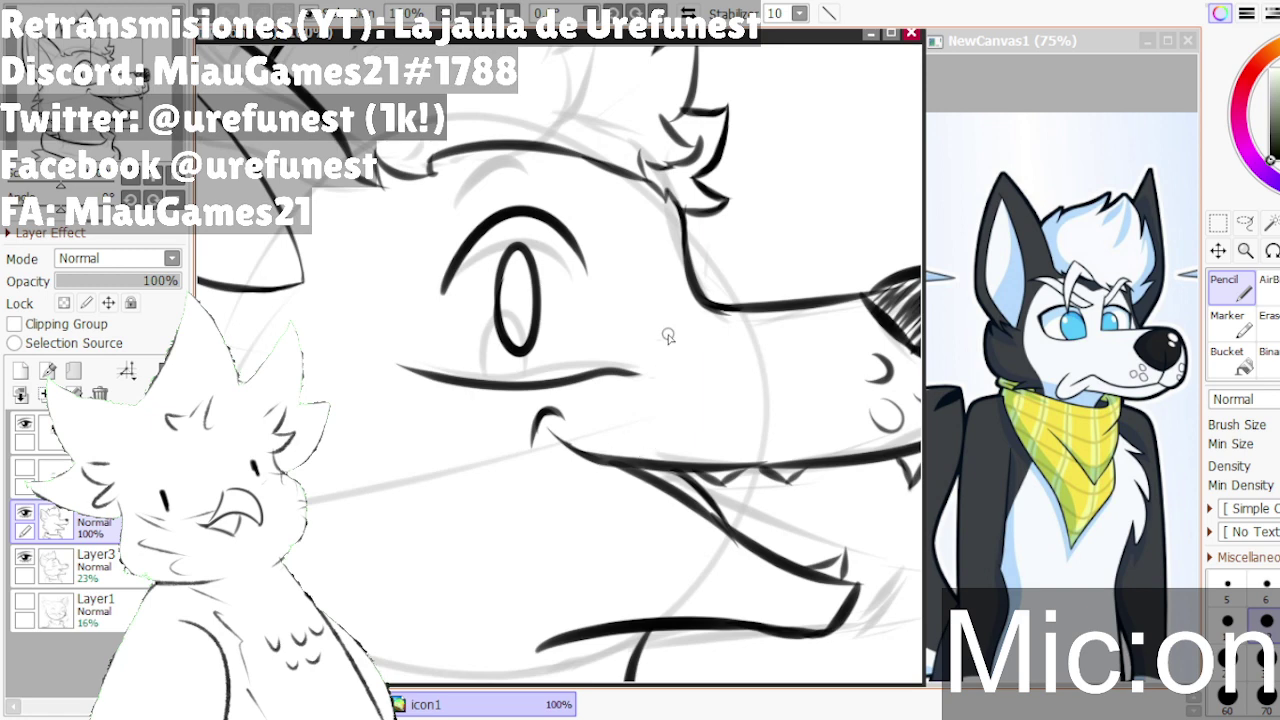
{"action": "scroll", "coordinate": [618, 430], "scroll_direction": "down", "scroll_amount": 1}
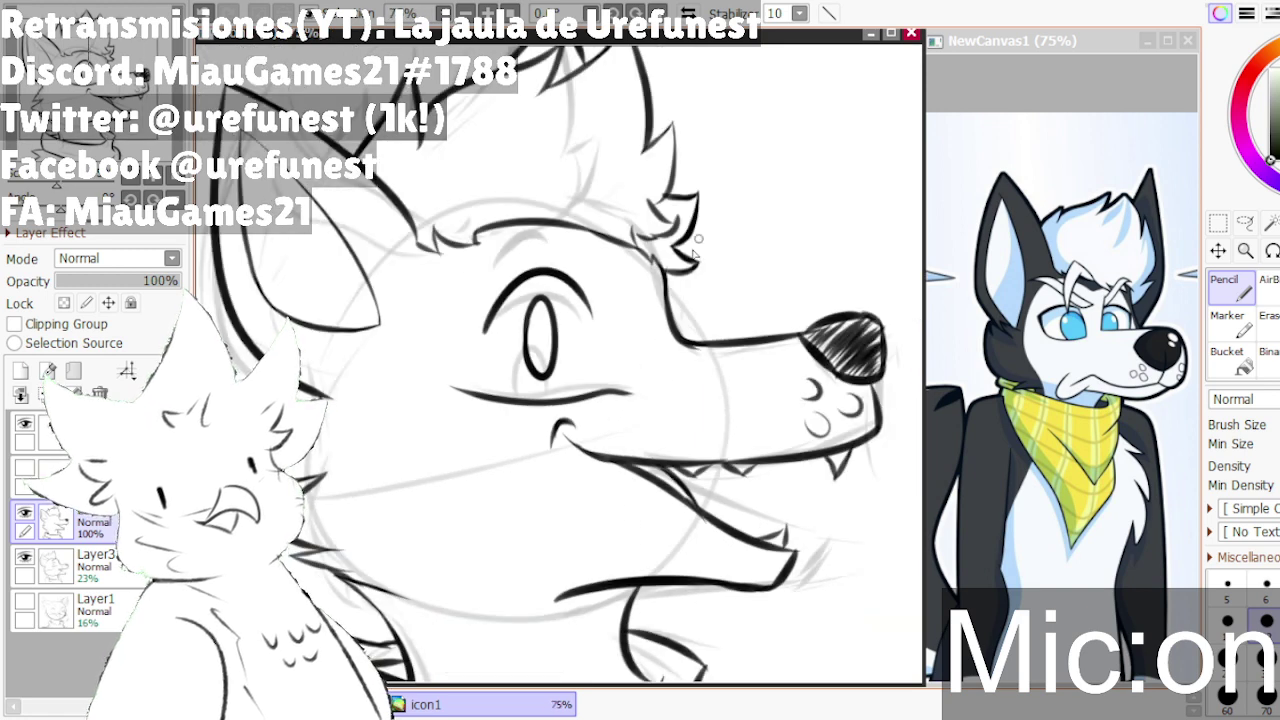
- Try an arched eyebrow above the eye on the top layer with the Pencil
{"action": "scroll", "coordinate": [697, 240], "scroll_direction": "up", "scroll_amount": 1}
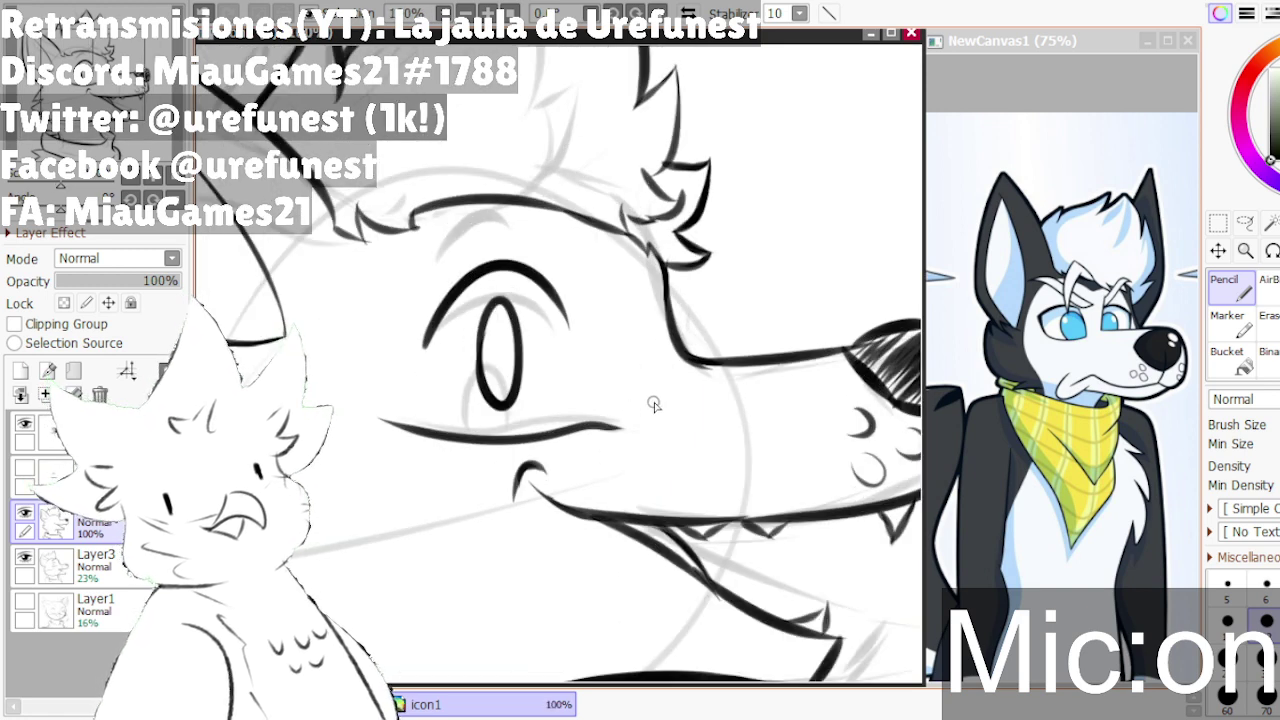
{"action": "scroll", "coordinate": [653, 404], "scroll_direction": "down", "scroll_amount": 2}
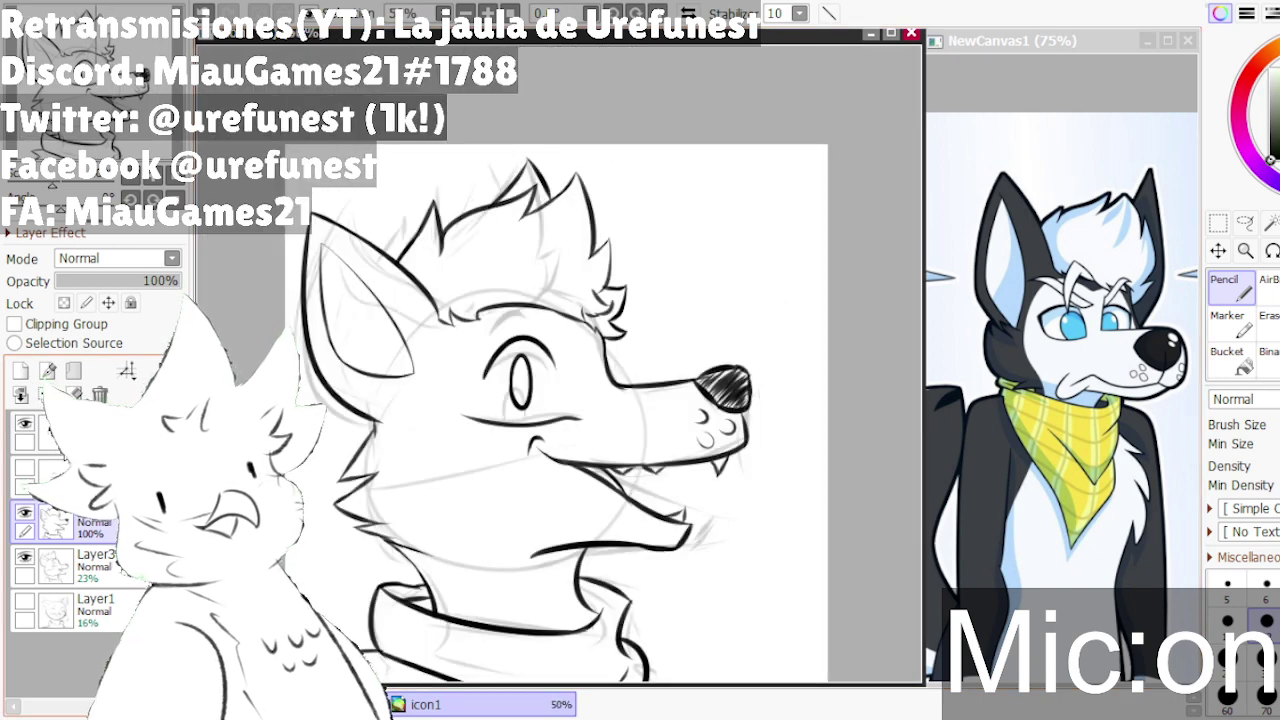
{"action": "scroll", "coordinate": [589, 318], "scroll_direction": "up", "scroll_amount": 2}
{"action": "left_click_drag", "start_coordinate": [553, 378], "coordinate": [676, 336]}
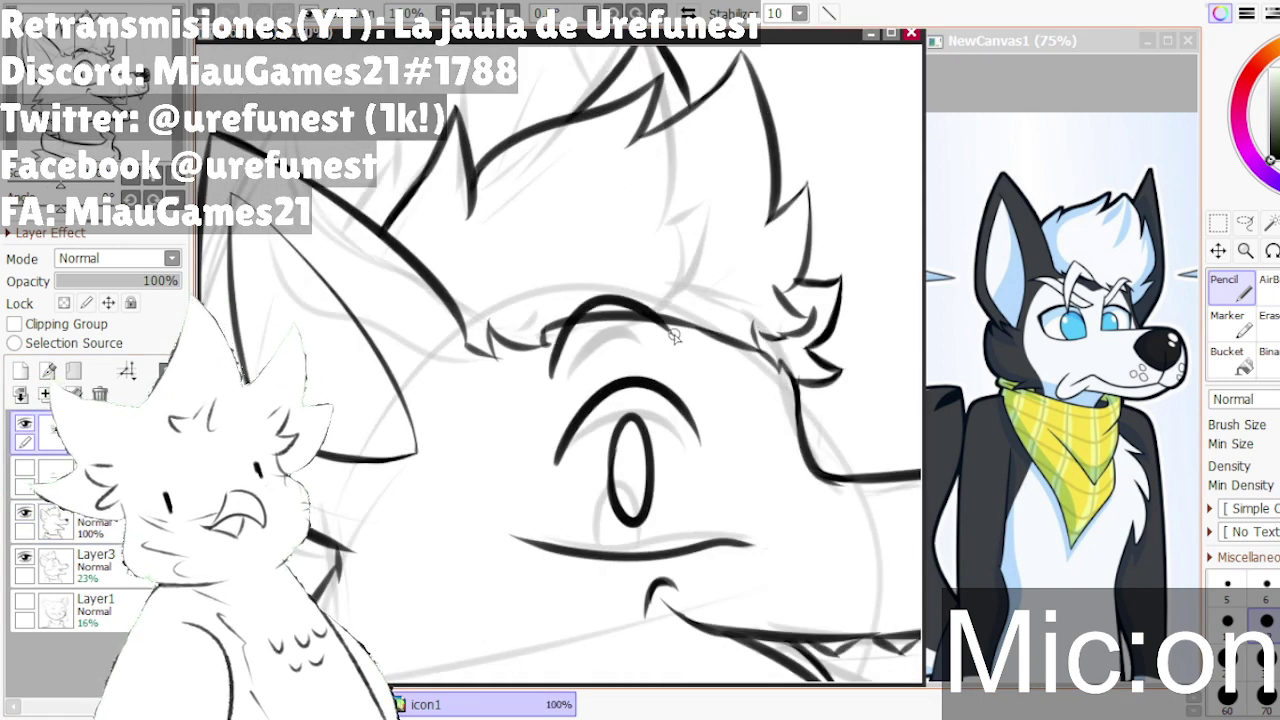
{"action": "key", "text": "ctrl+z"}
{"action": "left_click_drag", "start_coordinate": [571, 330], "coordinate": [681, 343]}
{"action": "key", "text": "ctrl+z"}
{"action": "mouse_move", "coordinate": [564, 318]}
{"action": "left_mouse_down"}
{"action": "mouse_move", "coordinate": [587, 281]}
{"action": "mouse_move", "coordinate": [669, 322]}
{"action": "left_mouse_up"}
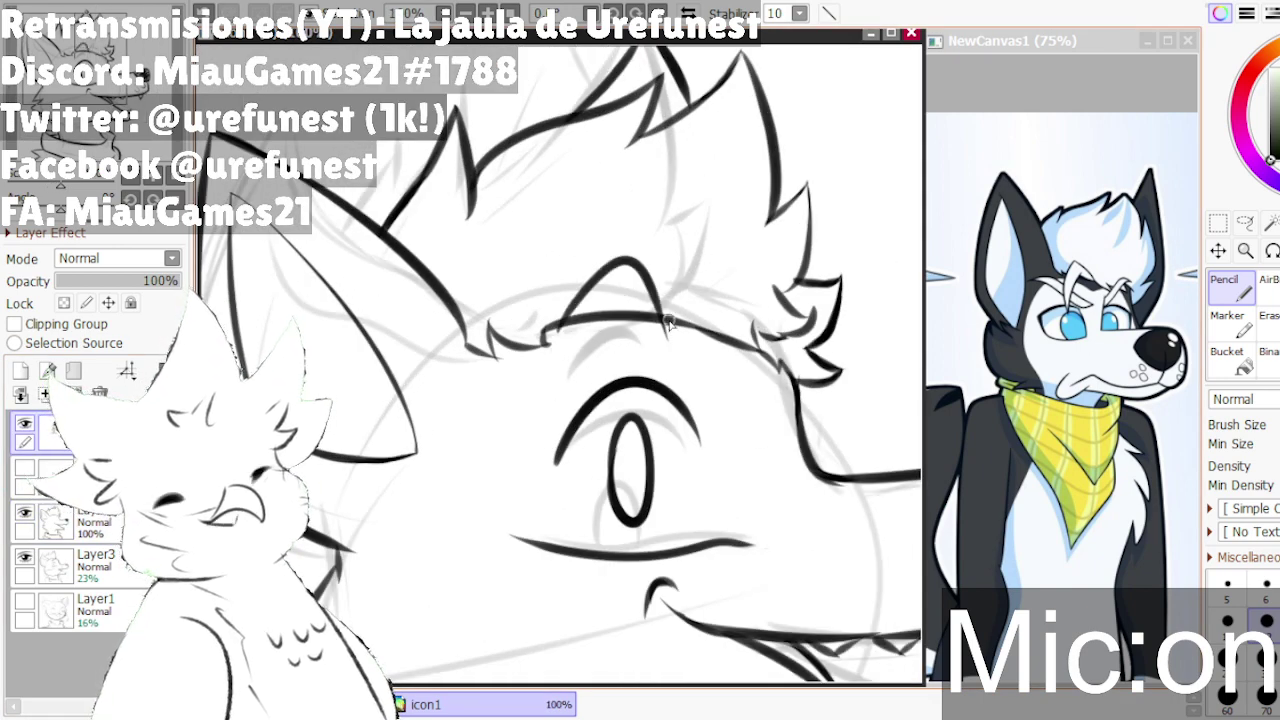
{"action": "scroll", "coordinate": [632, 345], "scroll_direction": "down", "scroll_amount": 1}
{"action": "key", "text": "ctrl+z"}
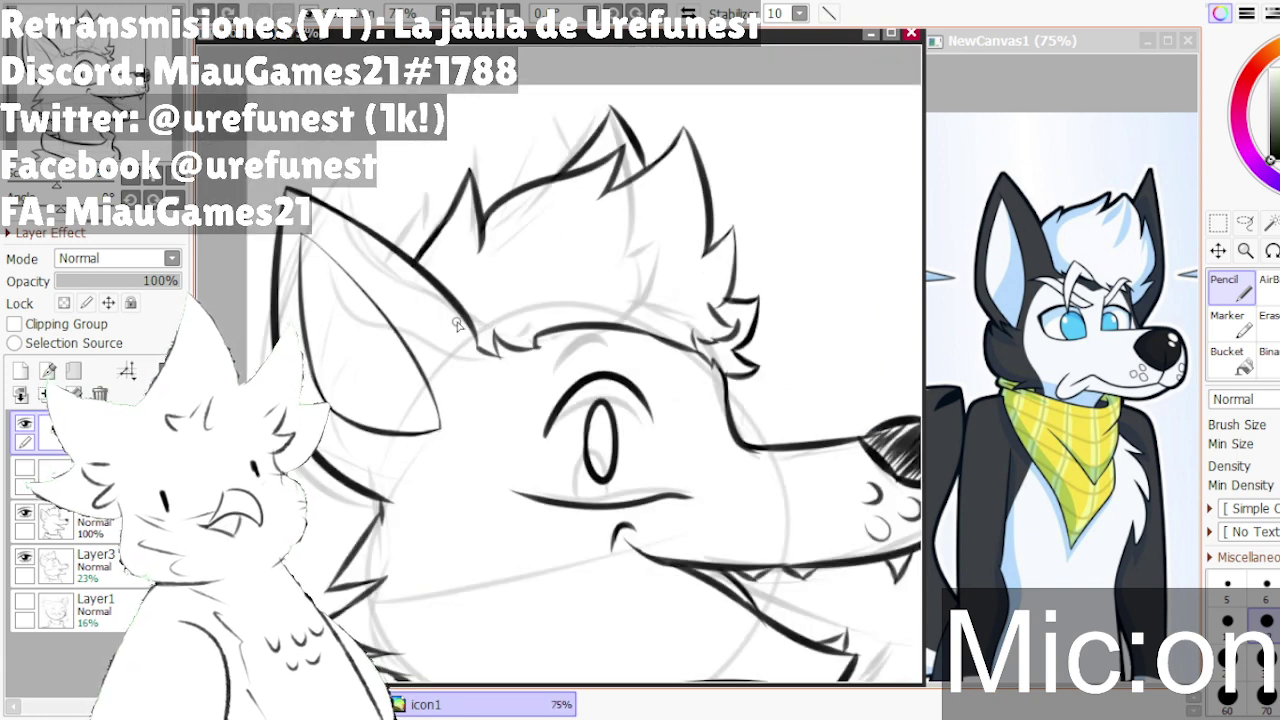
- On the head's line art layer, ink a large curved hair lock falling from the forehead to a point over the muzzle bridge
{"action": "scroll", "coordinate": [456, 325], "scroll_direction": "down", "scroll_amount": 1}
{"action": "scroll", "coordinate": [686, 337], "scroll_direction": "up", "scroll_amount": 1}
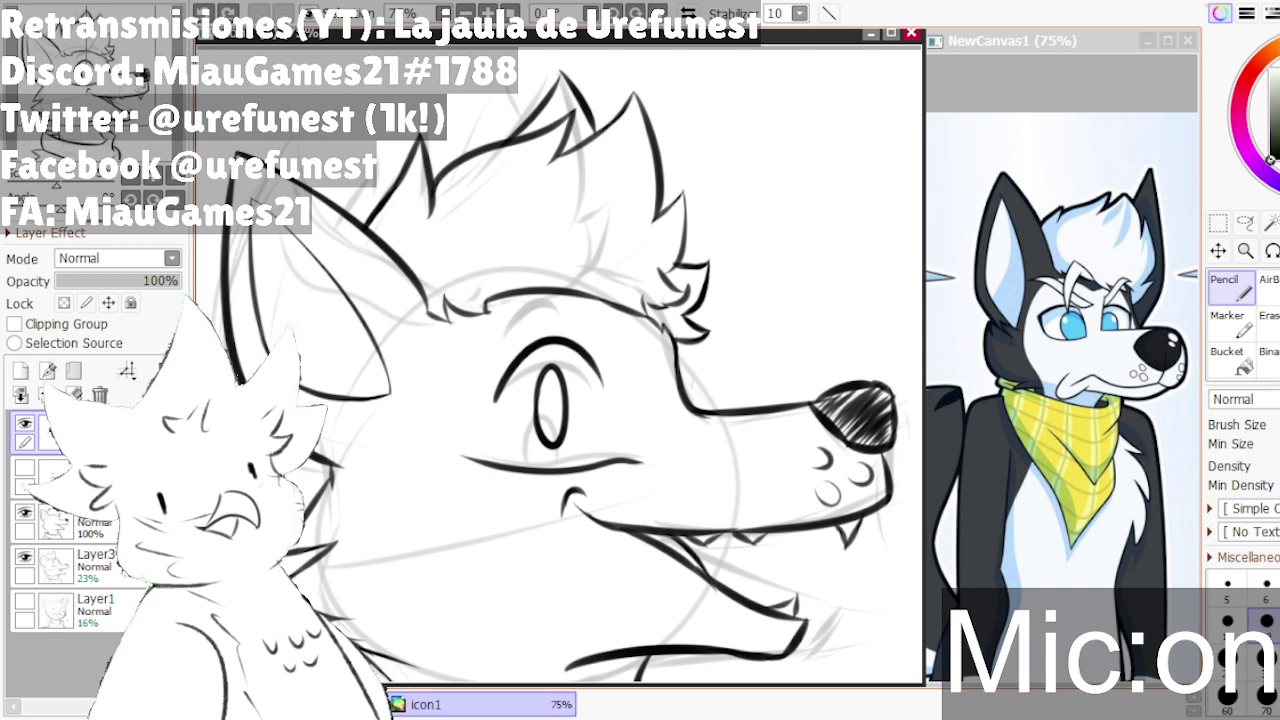
{"action": "left_click", "coordinate": [90, 522]}
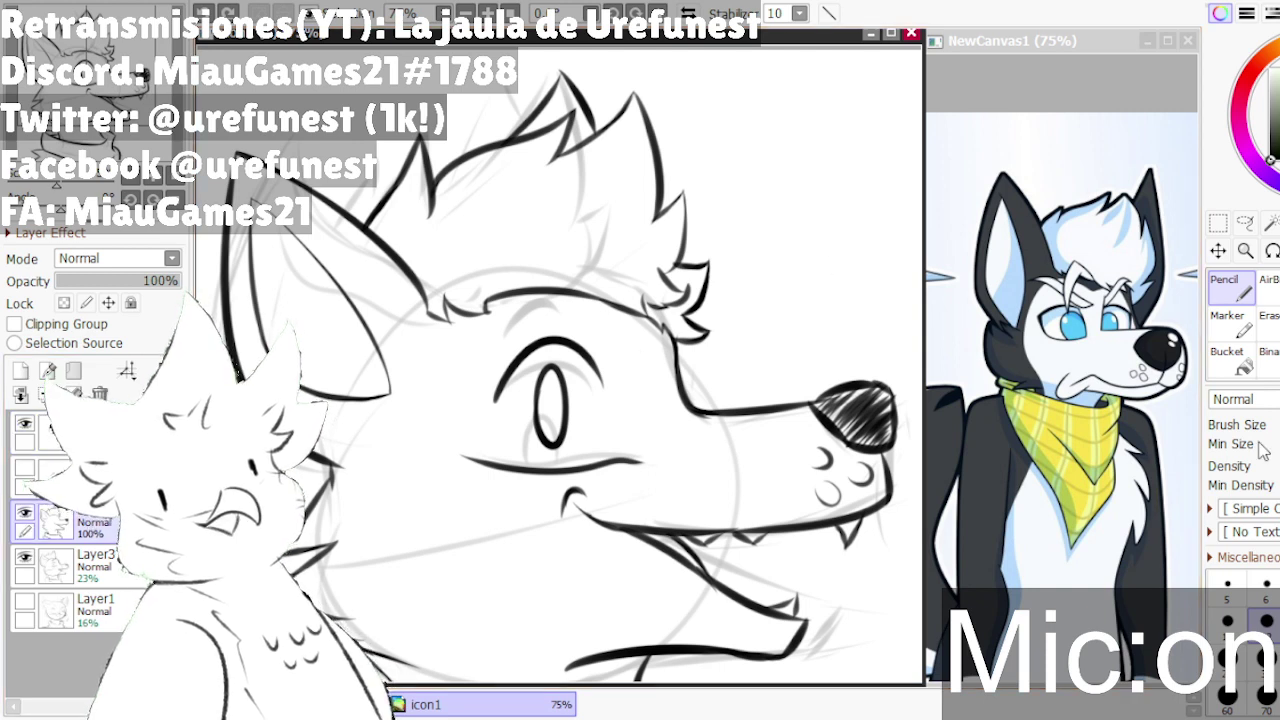
{"action": "scroll", "coordinate": [652, 318], "scroll_direction": "up", "scroll_amount": 1}
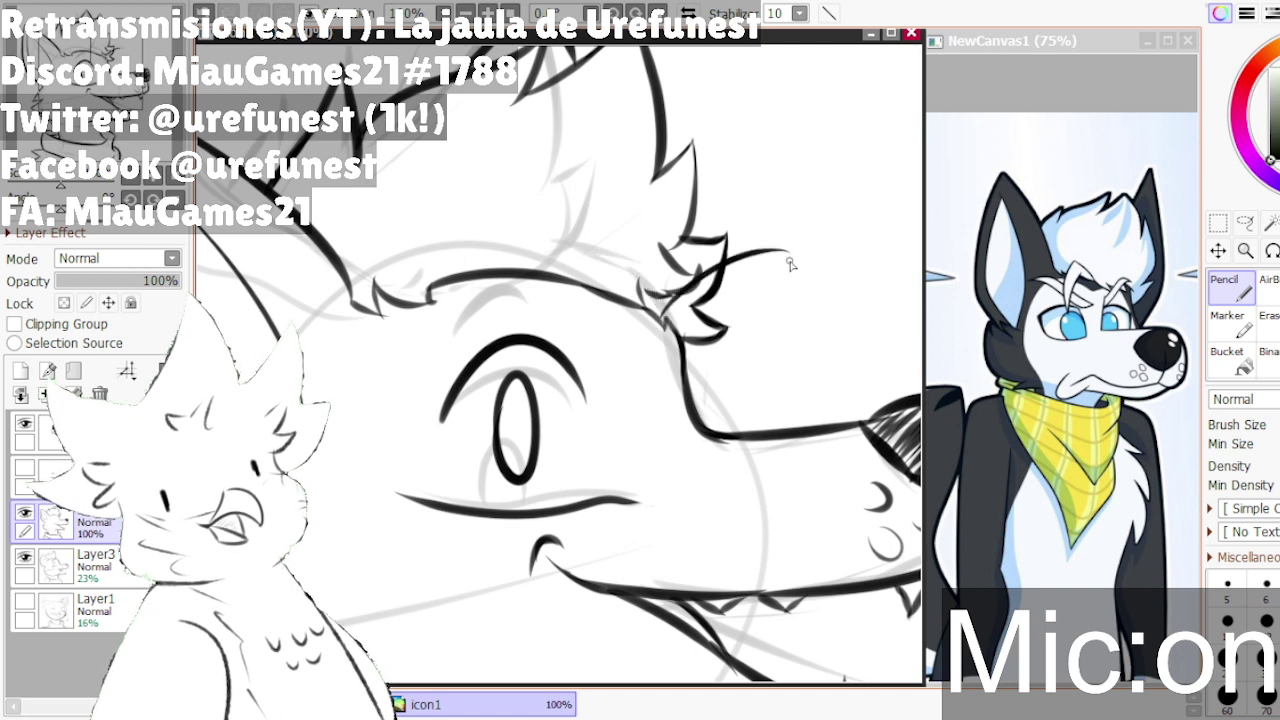
{"action": "mouse_move", "coordinate": [650, 300]}
{"action": "left_mouse_down"}
{"action": "mouse_move", "coordinate": [796, 312]}
{"action": "mouse_move", "coordinate": [716, 430]}
{"action": "left_mouse_up"}
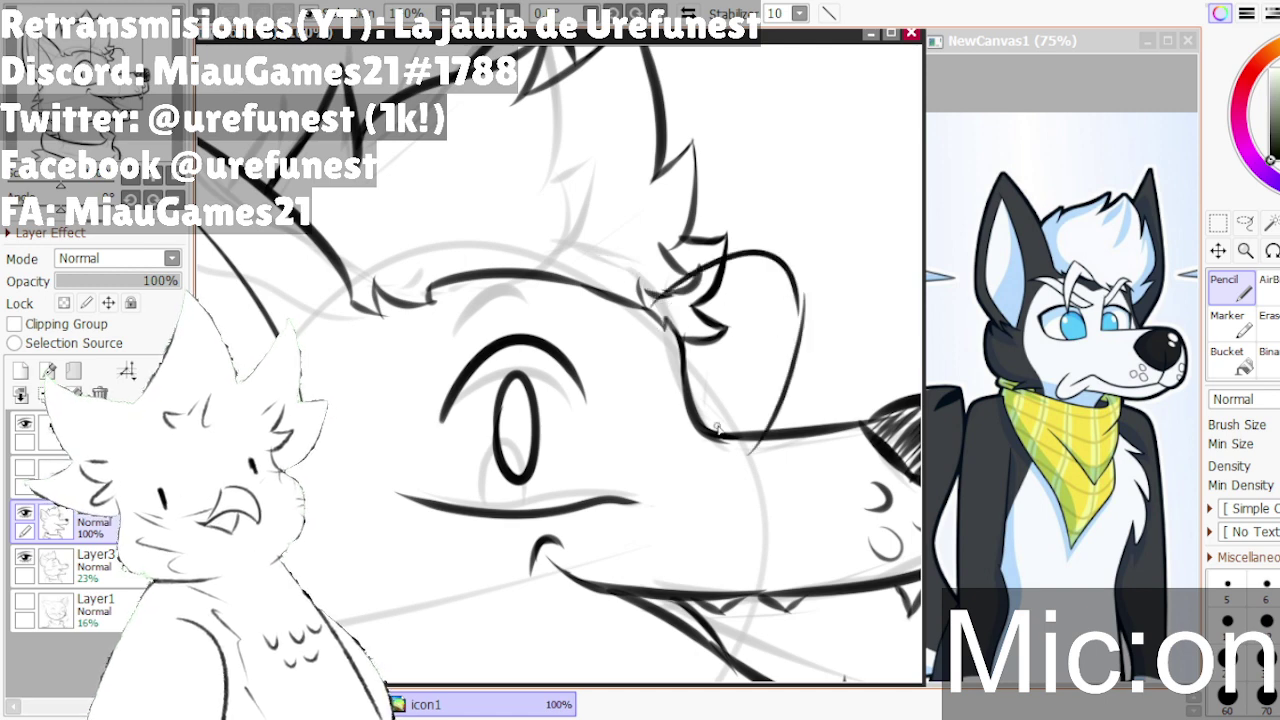
{"action": "key", "text": "ctrl+z"}
{"action": "left_click_drag", "start_coordinate": [798, 298], "coordinate": [728, 427]}
{"action": "scroll", "coordinate": [724, 426], "scroll_direction": "down", "scroll_amount": 3}
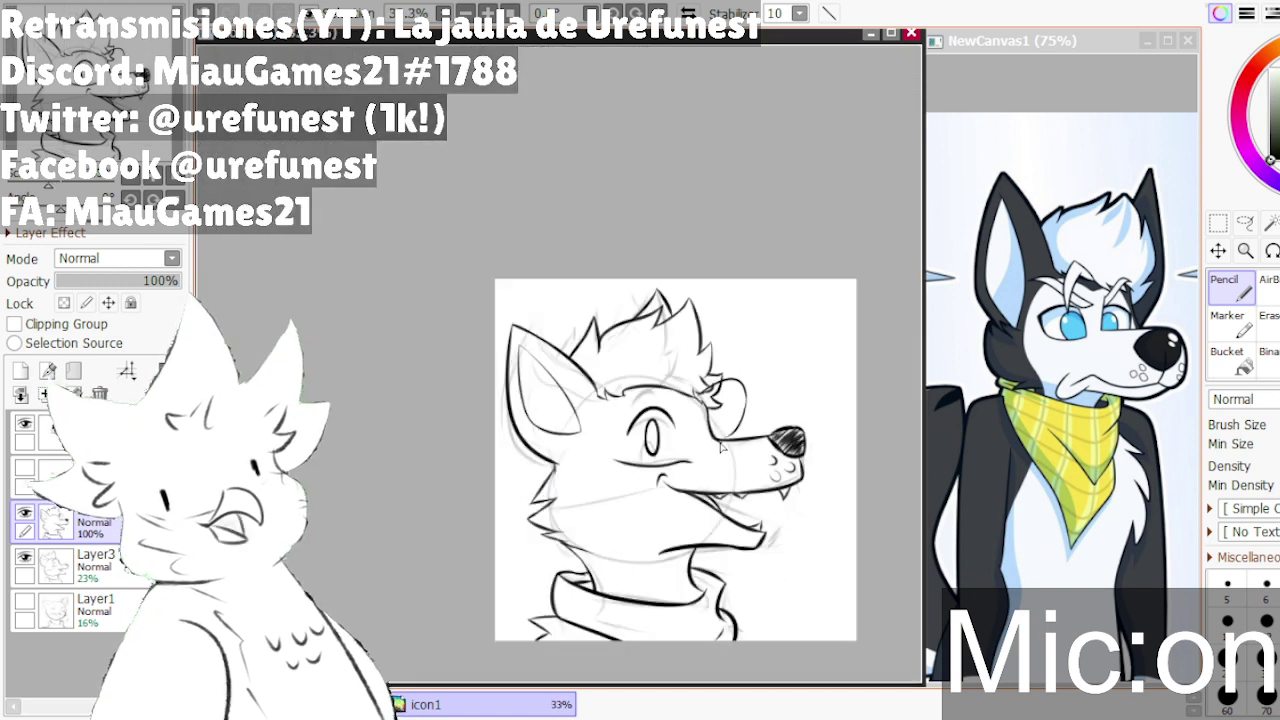
{"action": "scroll", "coordinate": [730, 420], "scroll_direction": "up", "scroll_amount": 2}
{"action": "key", "text": "ctrl+z"}
{"action": "mouse_move", "coordinate": [636, 383]}
{"action": "left_mouse_down"}
{"action": "mouse_move", "coordinate": [722, 346]}
{"action": "mouse_move", "coordinate": [686, 445]}
{"action": "left_mouse_up"}
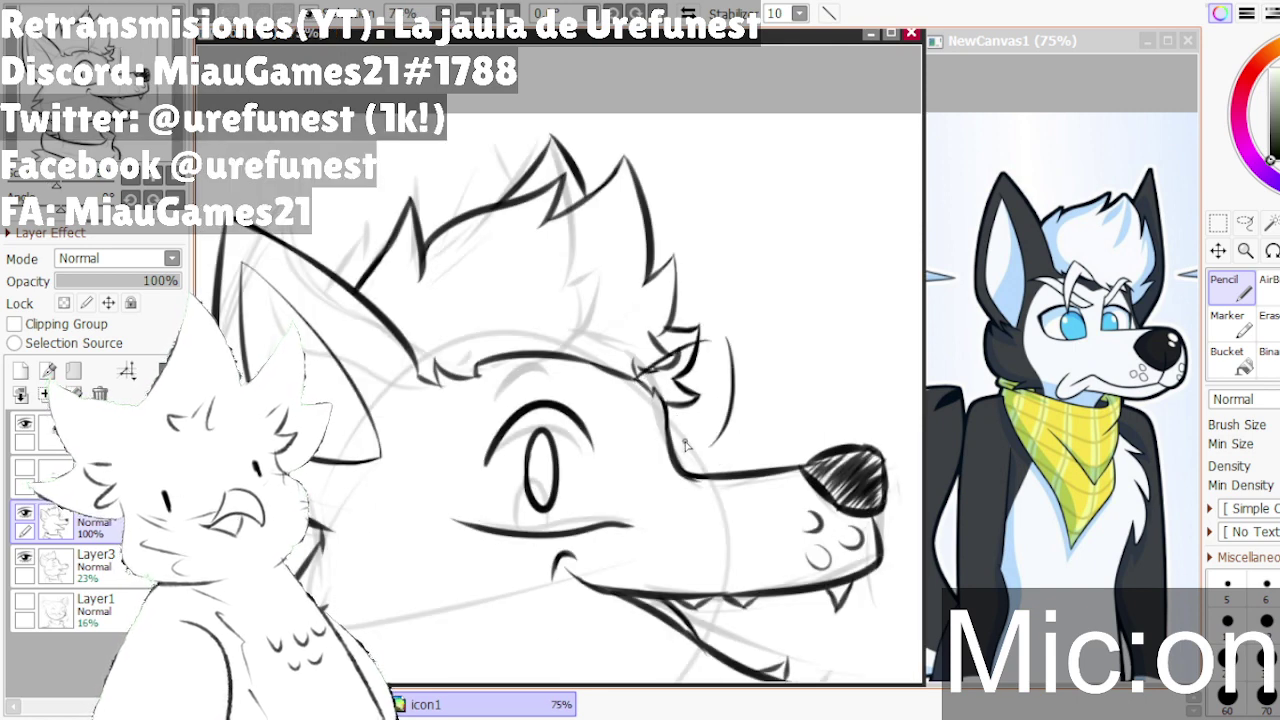
{"action": "key", "text": "ctrl+z"}
{"action": "left_click_drag", "start_coordinate": [718, 334], "coordinate": [700, 472]}
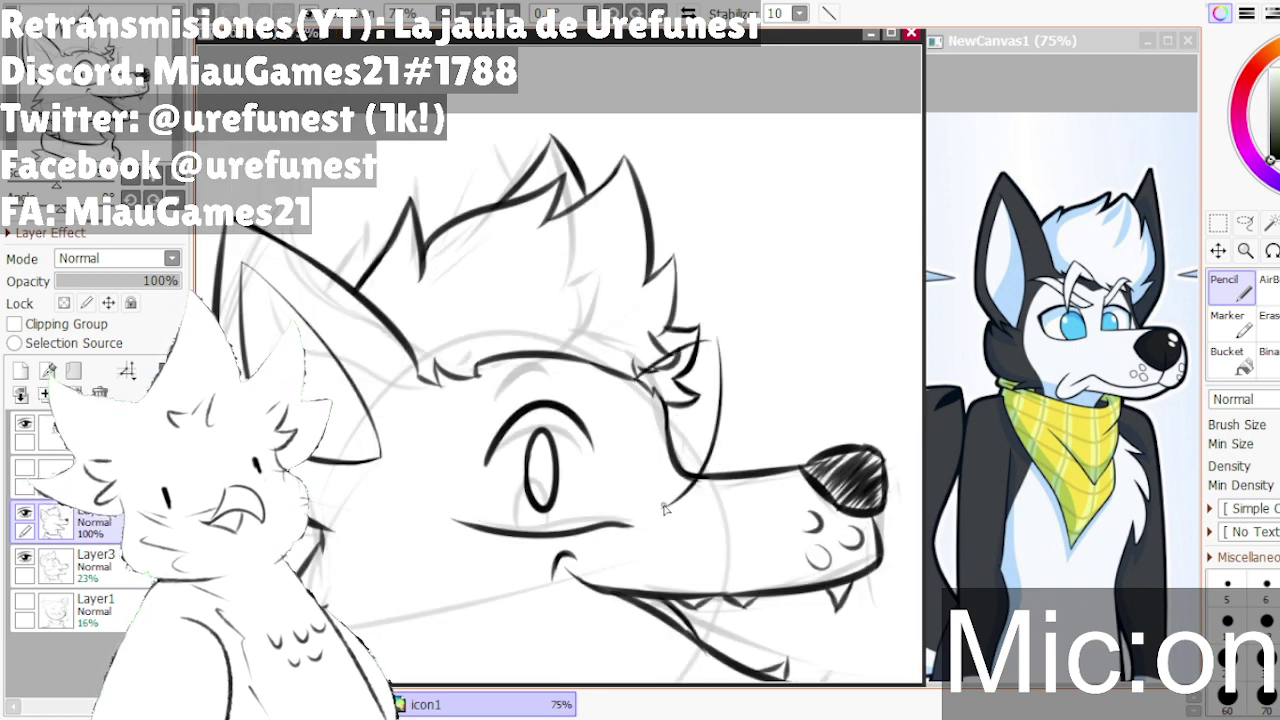
{"action": "scroll", "coordinate": [685, 388], "scroll_direction": "up", "scroll_amount": 2}
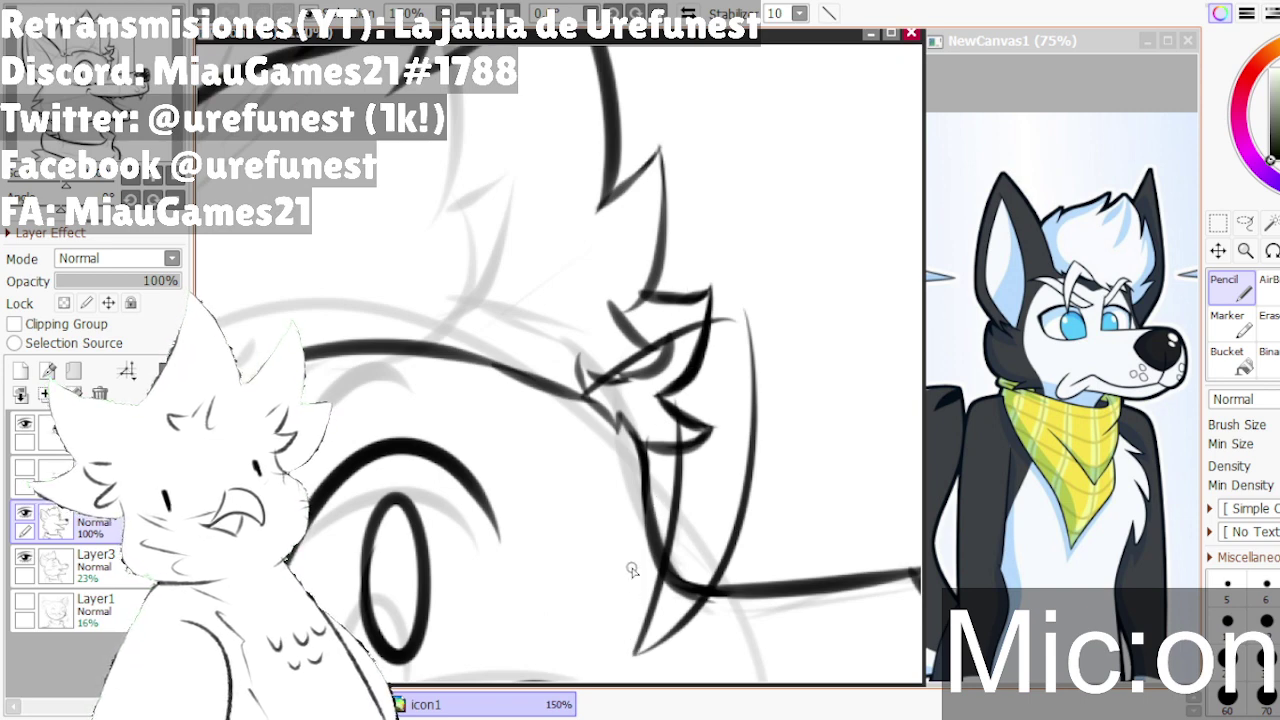
- Ink a short curve from the end of the forehead line to the inner edge of the hanging hair lock
{"action": "left_click_drag", "start_coordinate": [582, 402], "coordinate": [682, 449]}
{"action": "key", "text": "ctrl+z"}
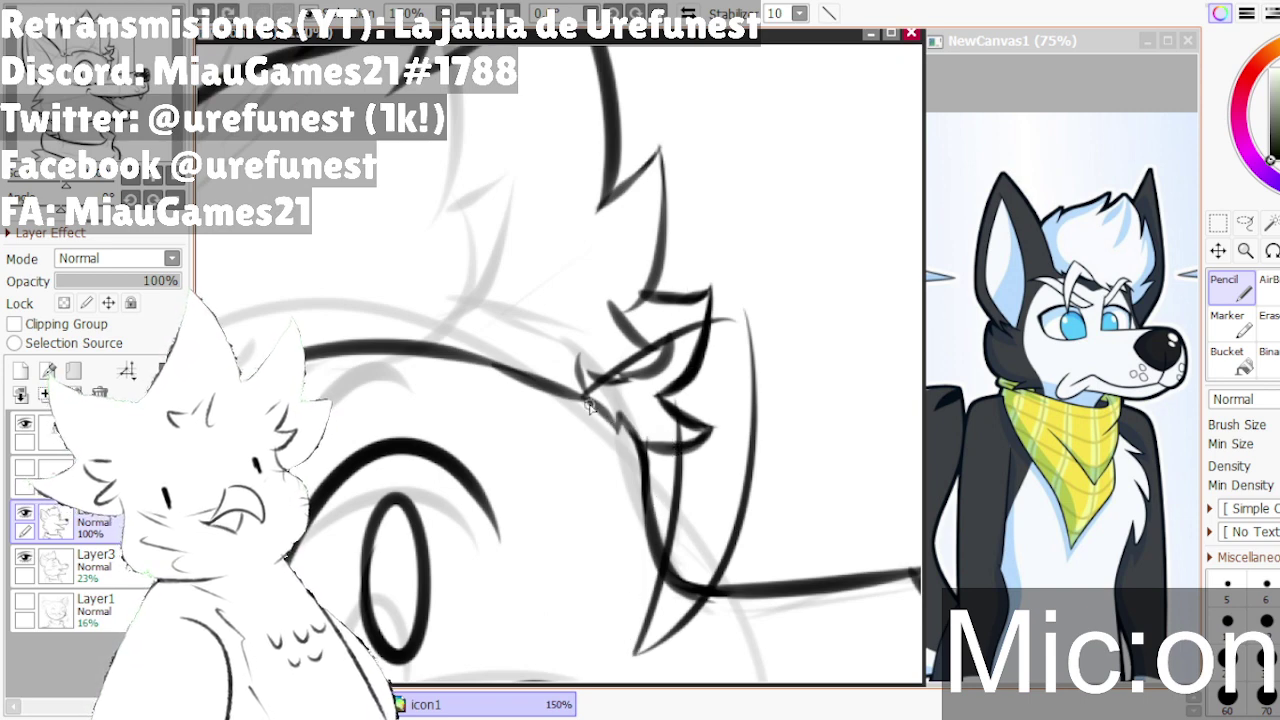
{"action": "left_click_drag", "start_coordinate": [588, 402], "coordinate": [696, 448]}
{"action": "key", "text": "ctrl+z"}
{"action": "left_click_drag", "start_coordinate": [576, 398], "coordinate": [690, 432]}
{"action": "scroll", "coordinate": [640, 438], "scroll_direction": "up", "scroll_amount": 1}
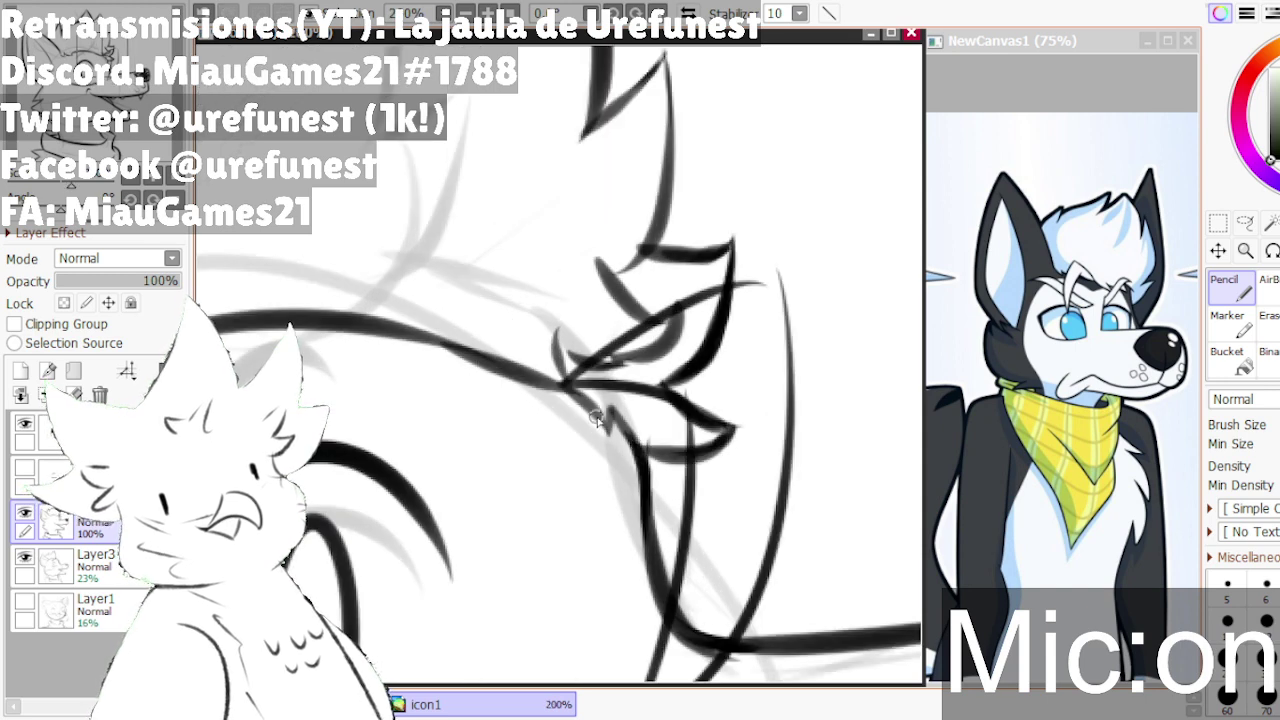
{"action": "key", "text": "ctrl+z"}
{"action": "left_click_drag", "start_coordinate": [590, 410], "coordinate": [705, 435]}
{"action": "key", "text": "ctrl+z"}
{"action": "left_click_drag", "start_coordinate": [580, 404], "coordinate": [687, 436]}
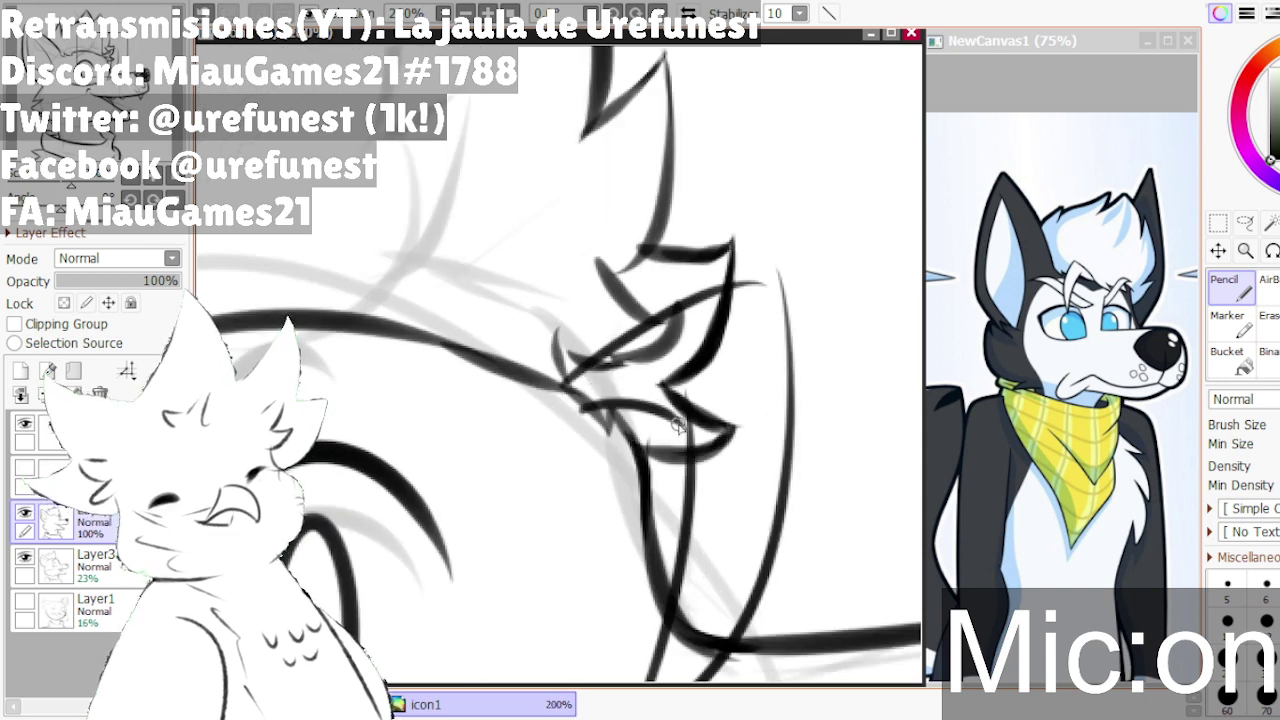
- Erase the old fur tuft strokes inside the new hair lock, trimming the tuft at the lock's upper edge
{"action": "scroll", "coordinate": [688, 447], "scroll_direction": "up", "scroll_amount": 1}
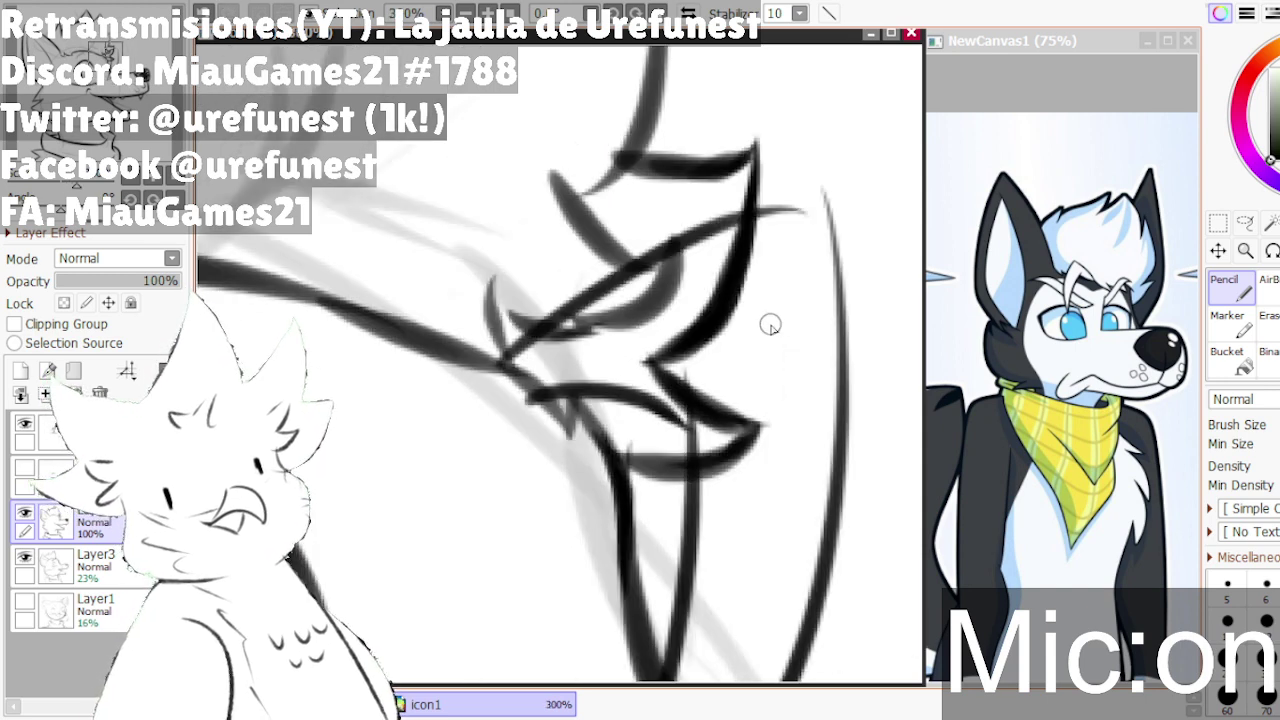
{"action": "left_click_drag", "start_coordinate": [634, 356], "coordinate": [763, 348]}
{"action": "key", "text": "ctrl+z"}
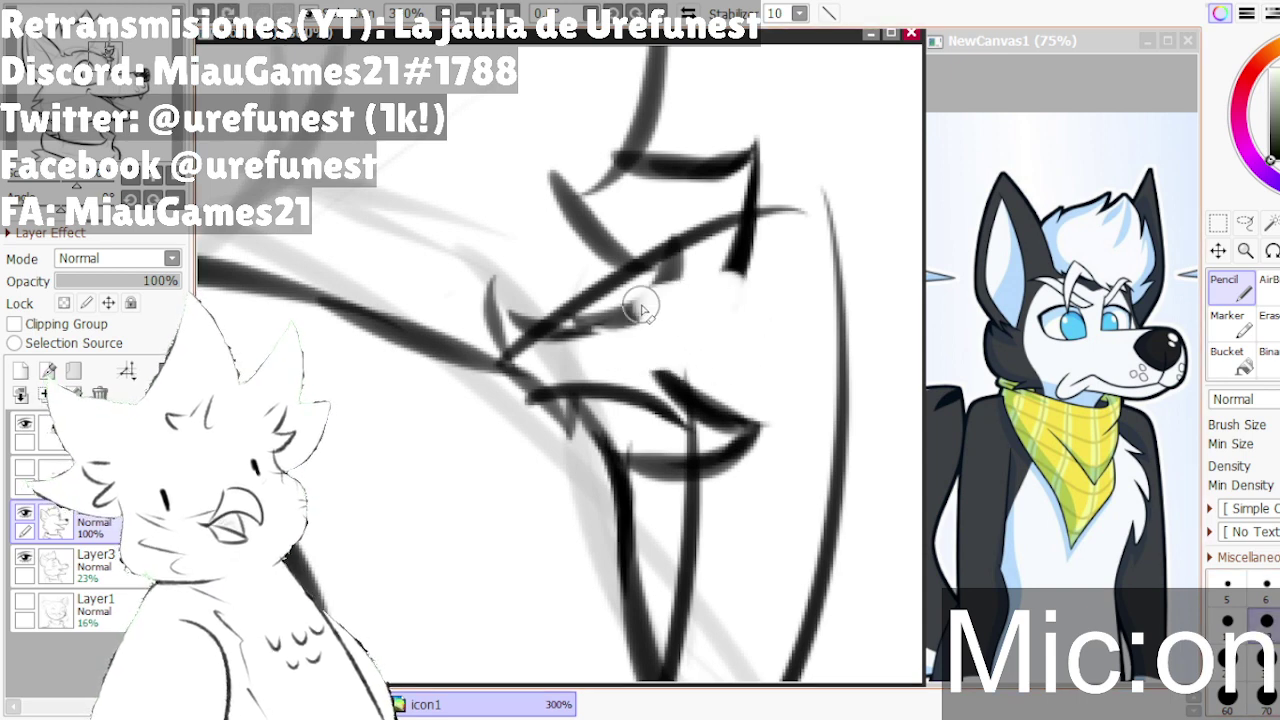
{"action": "scroll", "coordinate": [553, 365], "scroll_direction": "up", "scroll_amount": 1}
{"action": "key", "text": "ctrl+z"}
{"action": "key", "text": "ctrl+z"}
{"action": "key", "text": "ctrl+z"}
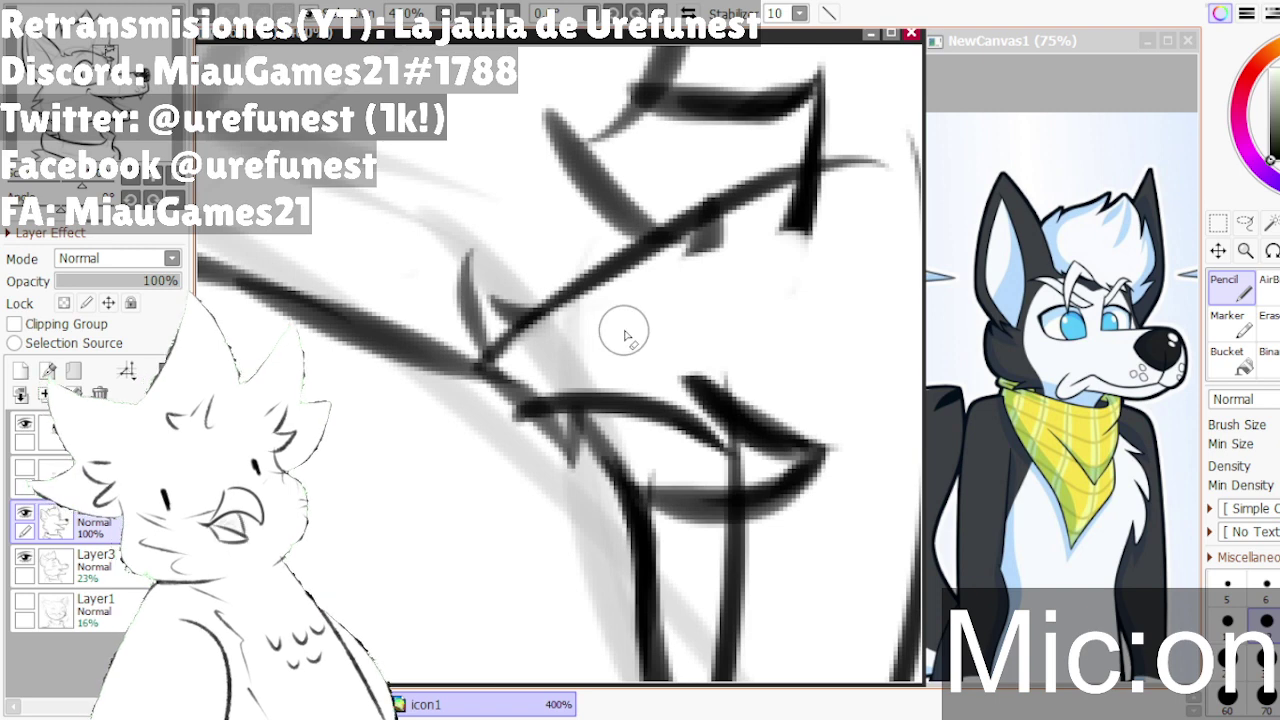
{"action": "mouse_move", "coordinate": [682, 266]}
{"action": "left_mouse_down"}
{"action": "mouse_move", "coordinate": [634, 315]}
{"action": "mouse_move", "coordinate": [838, 212]}
{"action": "left_mouse_up"}
{"action": "scroll", "coordinate": [690, 292], "scroll_direction": "down", "scroll_amount": 2}
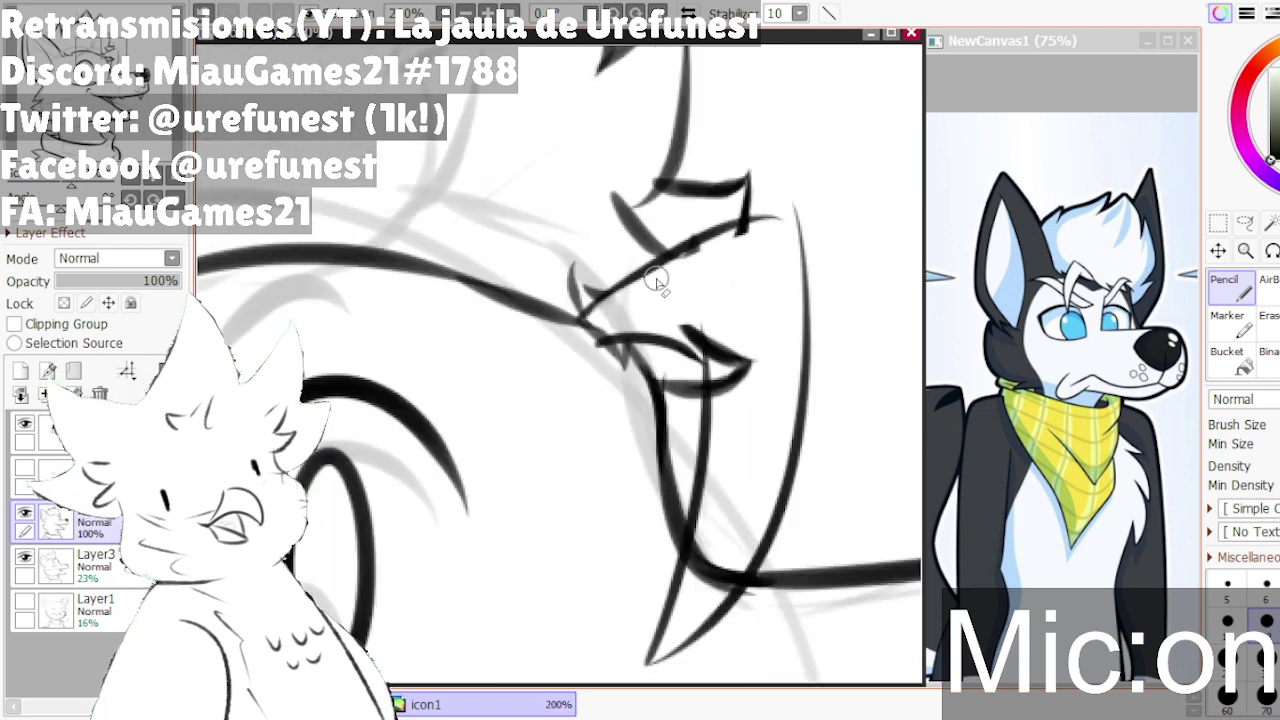
{"action": "scroll", "coordinate": [700, 285], "scroll_direction": "up", "scroll_amount": 2}
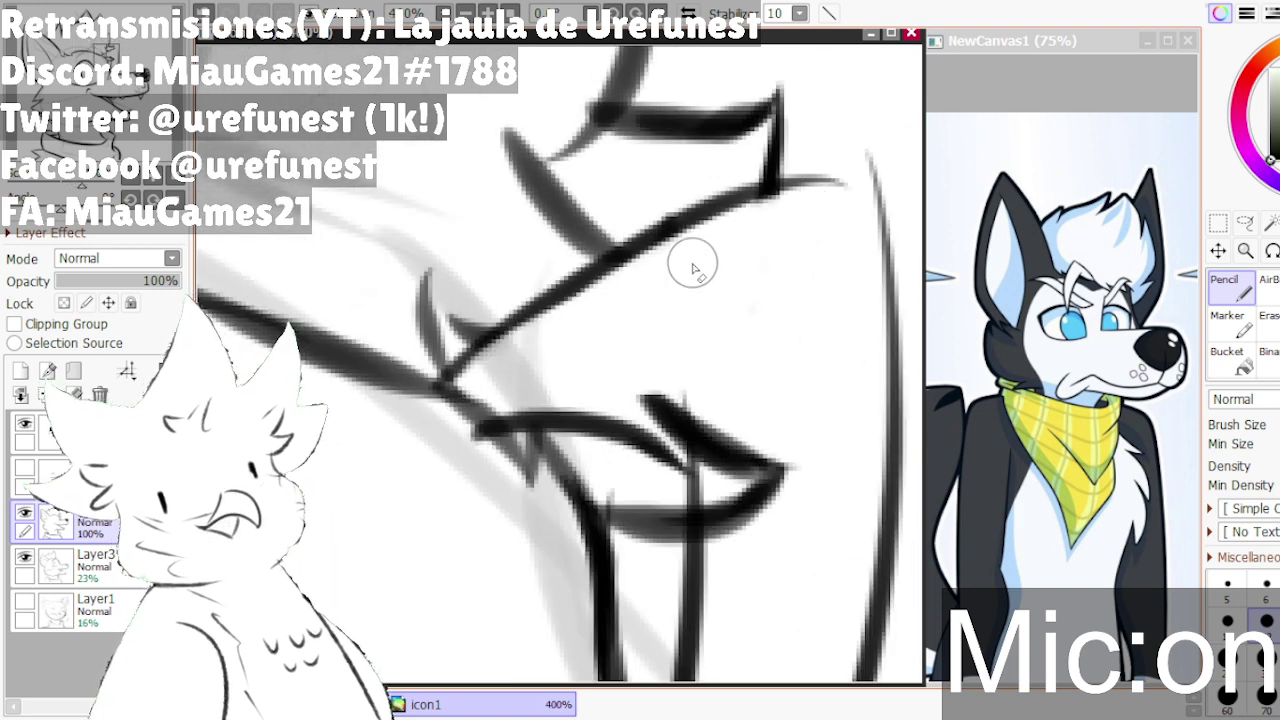
{"action": "scroll", "coordinate": [645, 405], "scroll_direction": "down", "scroll_amount": 1}
{"action": "scroll", "coordinate": [670, 432], "scroll_direction": "up", "scroll_amount": 1}
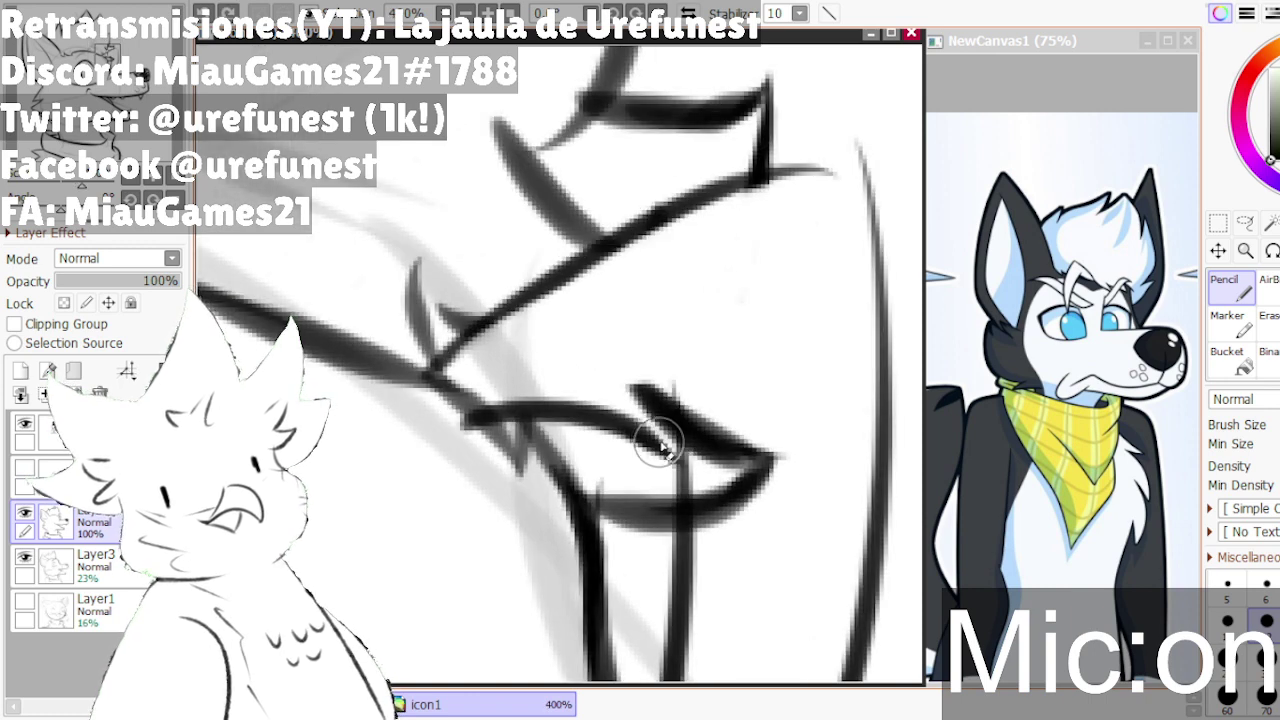
- Erase the old lower fur tip that crosses into the hair lock beyond its inner edge
{"action": "mouse_move", "coordinate": [640, 400]}
{"action": "left_mouse_down"}
{"action": "mouse_move", "coordinate": [669, 450]}
{"action": "mouse_move", "coordinate": [644, 357]}
{"action": "mouse_move", "coordinate": [668, 445]}
{"action": "mouse_move", "coordinate": [640, 380]}
{"action": "left_mouse_up"}
{"action": "key", "text": "ctrl+z"}
{"action": "mouse_move", "coordinate": [660, 446]}
{"action": "left_mouse_down"}
{"action": "mouse_move", "coordinate": [620, 357]}
{"action": "mouse_move", "coordinate": [680, 394]}
{"action": "mouse_move", "coordinate": [717, 371]}
{"action": "mouse_move", "coordinate": [745, 395]}
{"action": "mouse_move", "coordinate": [737, 607]}
{"action": "left_mouse_up"}
{"action": "key", "text": "ctrl+z"}
{"action": "left_click_drag", "start_coordinate": [748, 460], "coordinate": [760, 557]}
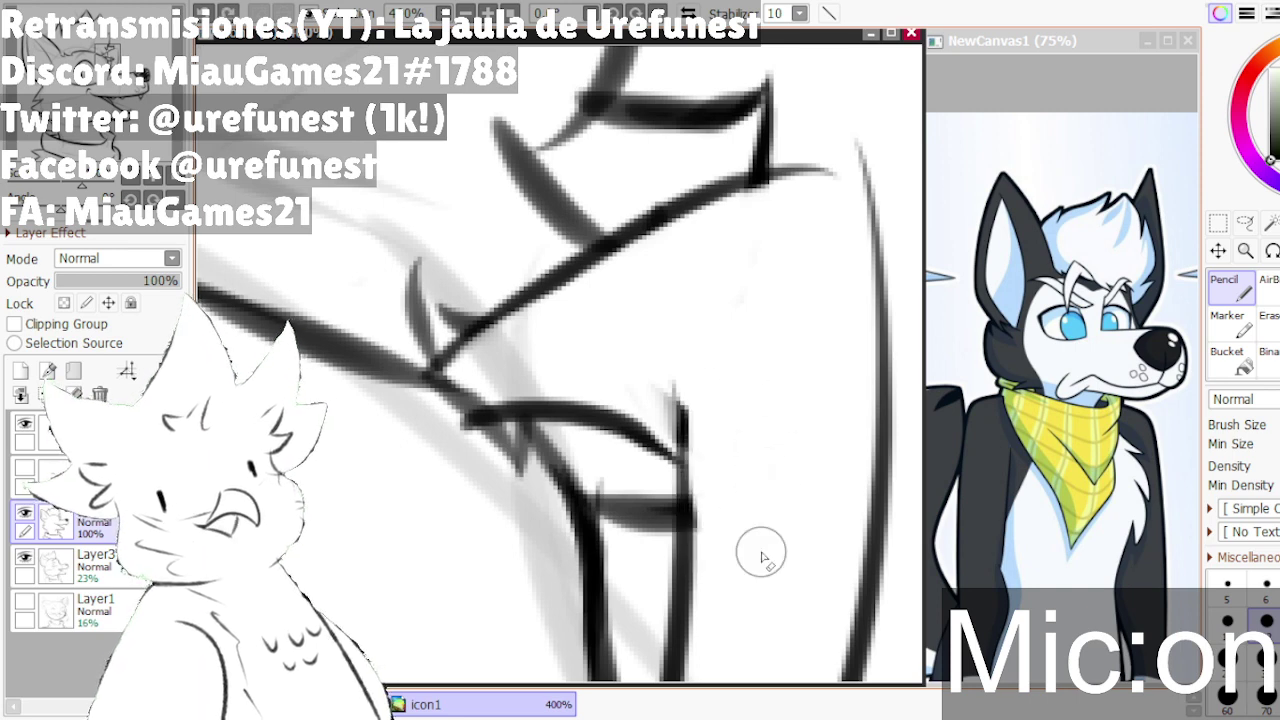
- Thicken the hair lock's inner edge around the short forehead curve and clean the line's outer side
{"action": "scroll", "coordinate": [706, 500], "scroll_direction": "up", "scroll_amount": 1}
{"action": "left_click_drag", "start_coordinate": [665, 318], "coordinate": [678, 610]}
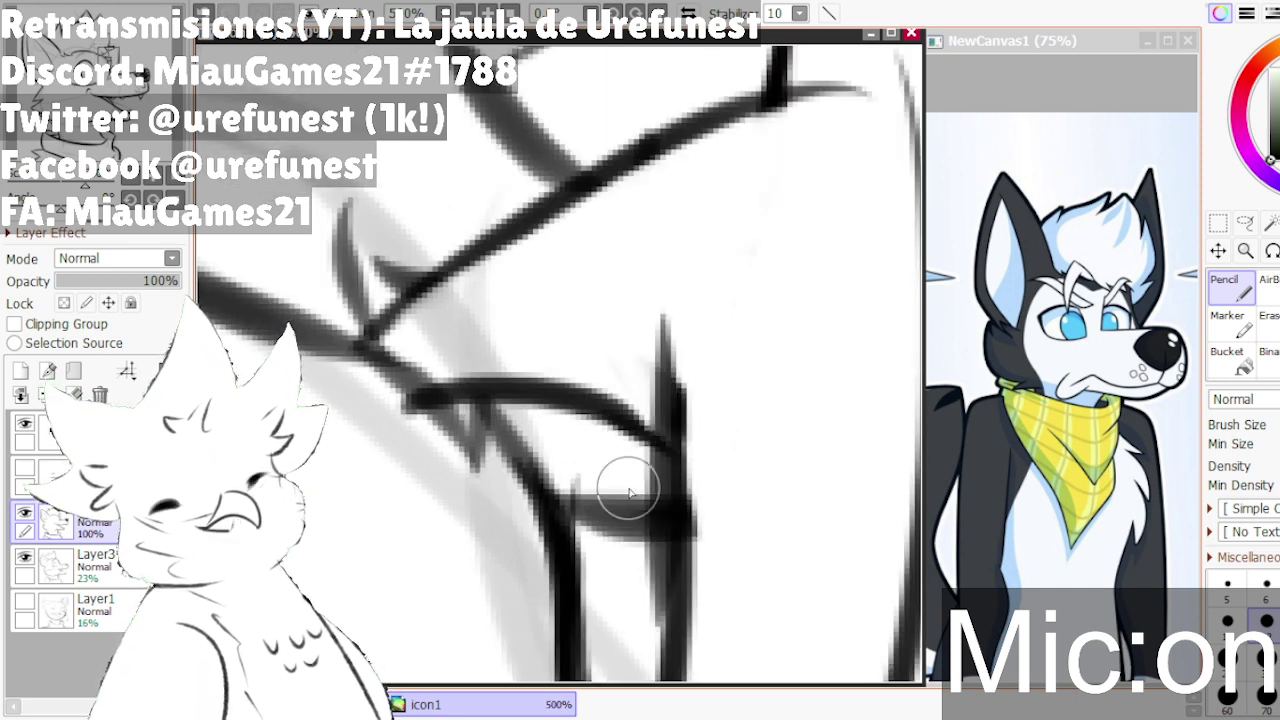
{"action": "key", "text": "ctrl+z"}
{"action": "left_click_drag", "start_coordinate": [665, 340], "coordinate": [665, 643]}
{"action": "left_click_drag", "start_coordinate": [601, 356], "coordinate": [660, 480]}
{"action": "key", "text": "ctrl+z"}
{"action": "left_click_drag", "start_coordinate": [676, 356], "coordinate": [694, 574]}
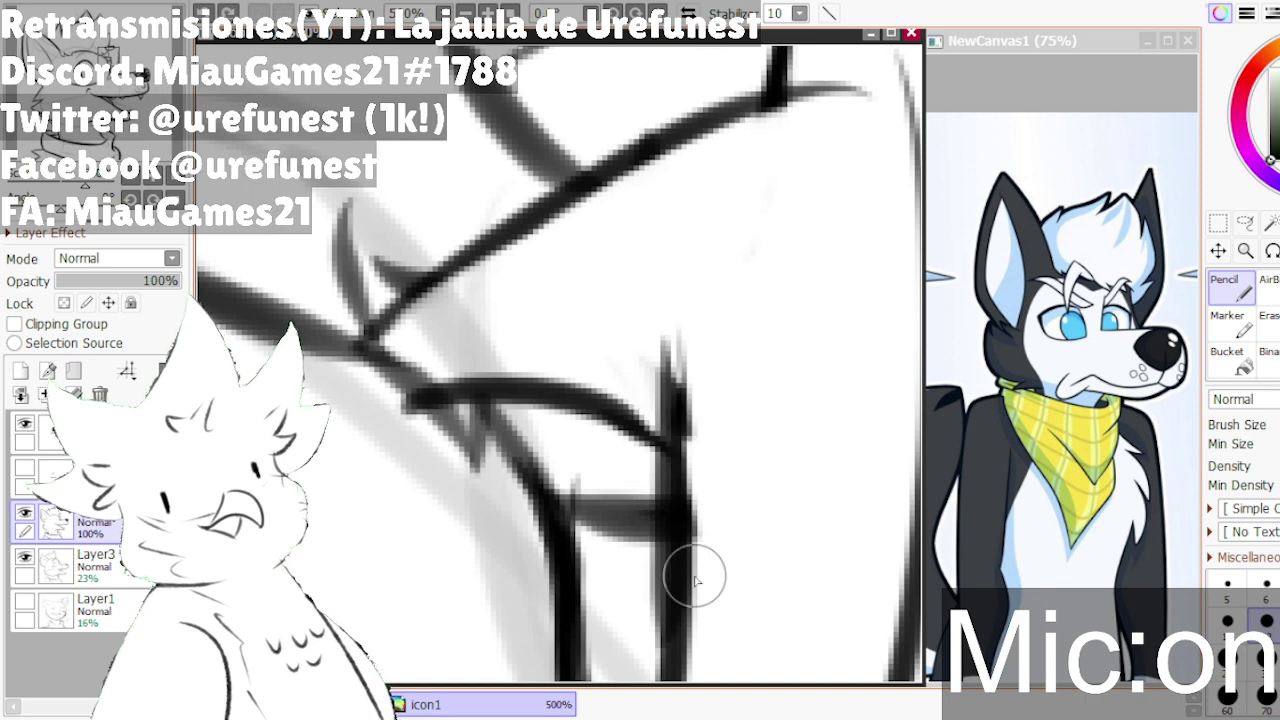
{"action": "key", "text": "ctrl+z"}
{"action": "left_click_drag", "start_coordinate": [664, 318], "coordinate": [670, 615]}
{"action": "left_click_drag", "start_coordinate": [716, 386], "coordinate": [718, 635]}
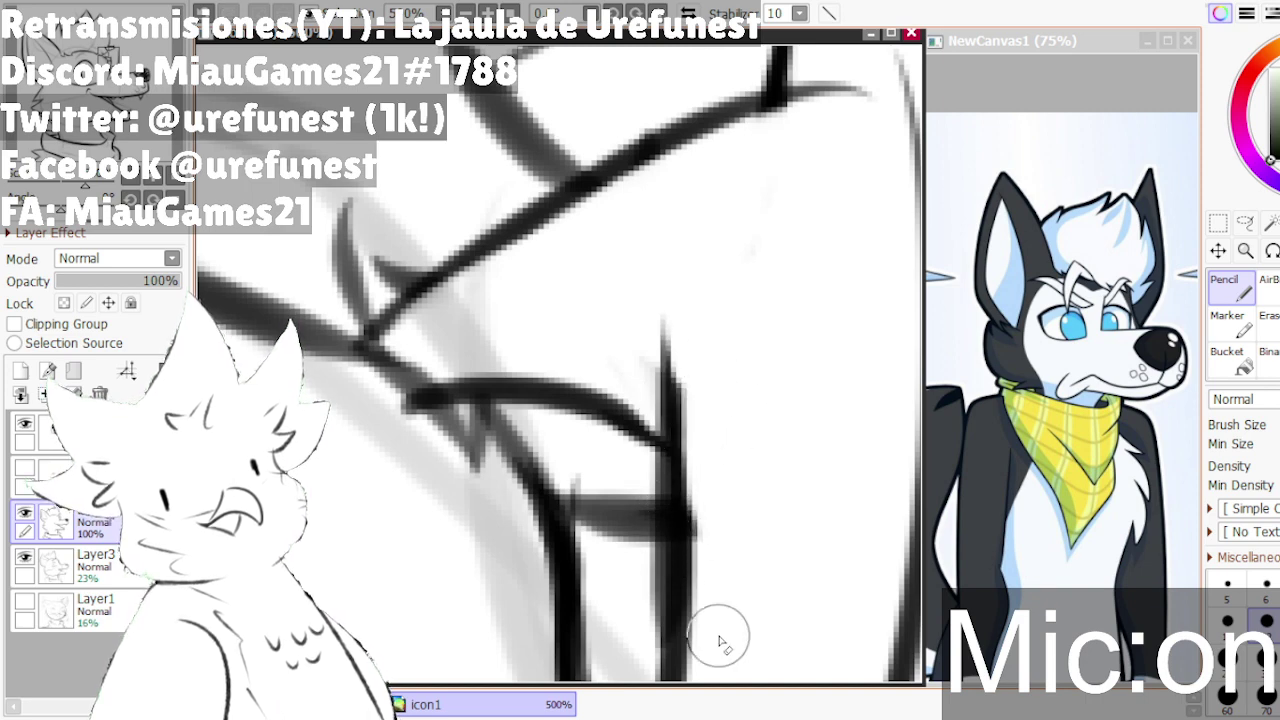
{"action": "left_click_drag", "start_coordinate": [696, 405], "coordinate": [706, 558]}
{"action": "scroll", "coordinate": [728, 385], "scroll_direction": "down", "scroll_amount": 2}
{"action": "scroll", "coordinate": [688, 492], "scroll_direction": "up", "scroll_amount": 2}
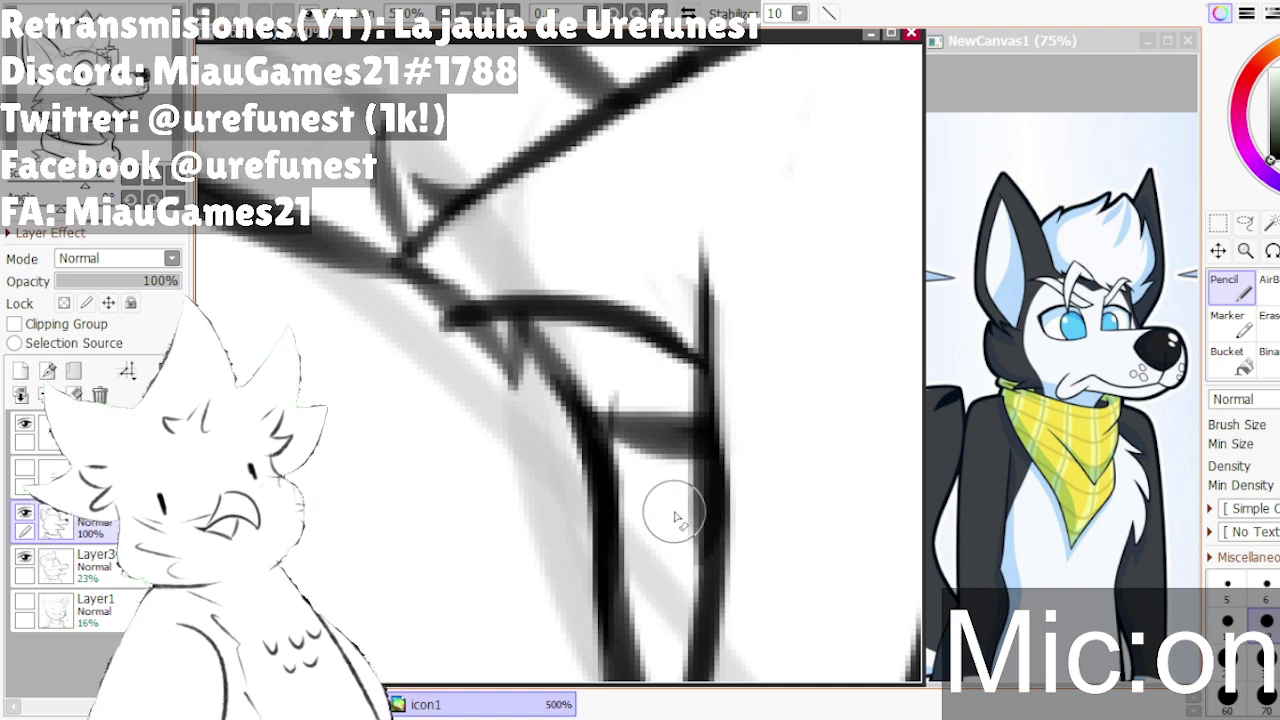
- Reinforce the upper end of the hair lock's inner edge with tapered strokes through its junction with the short curve
{"action": "key", "text": "alt+Tab"}
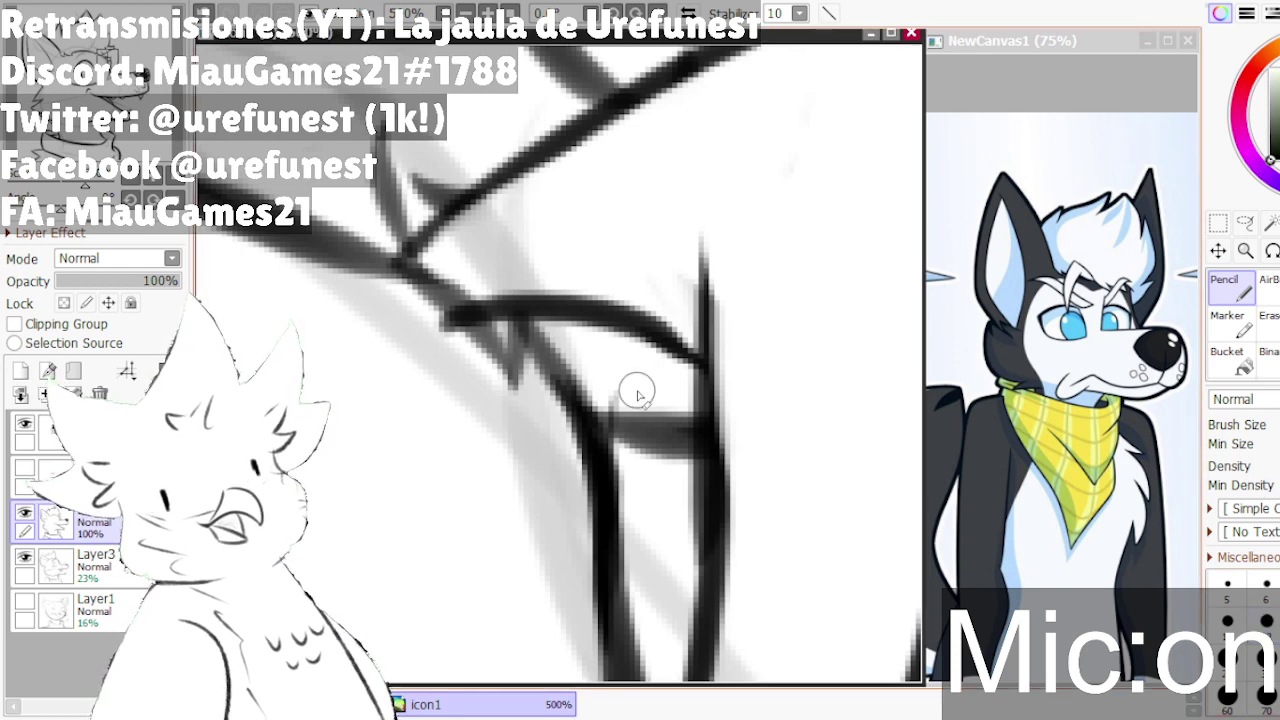
{"action": "left_click_drag", "start_coordinate": [703, 333], "coordinate": [697, 525]}
{"action": "key", "text": "ctrl+z"}
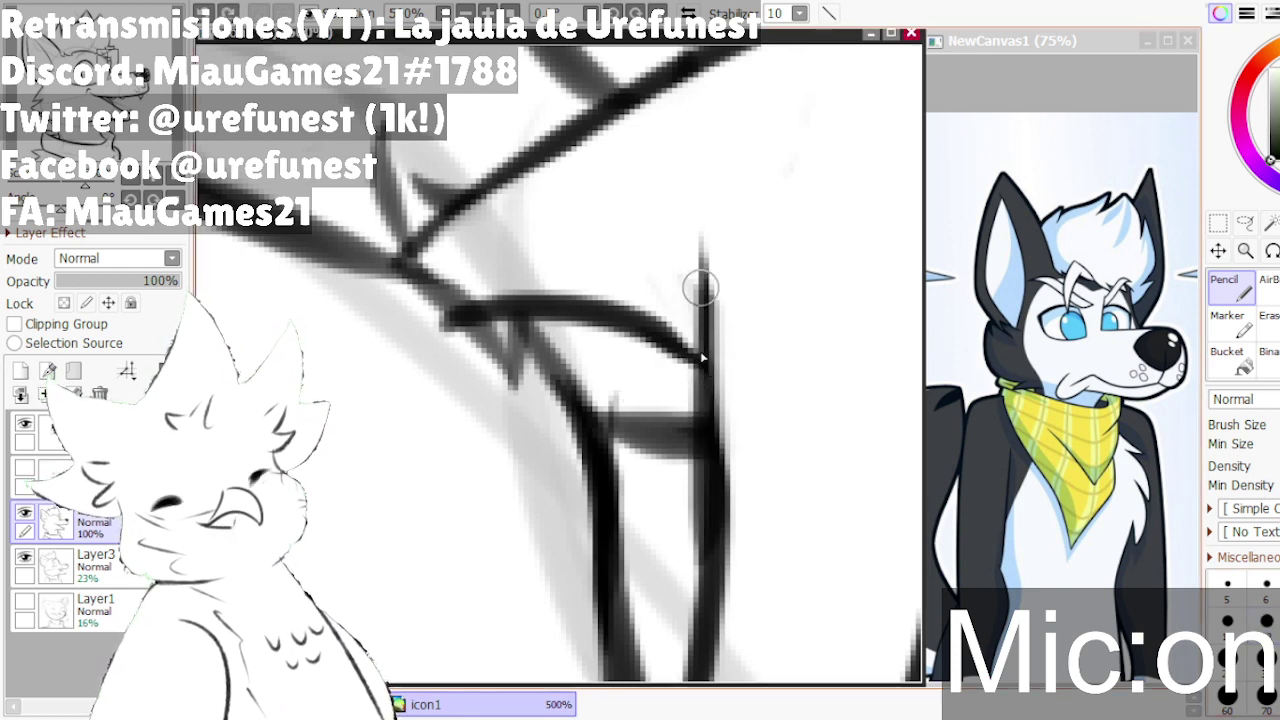
{"action": "left_click_drag", "start_coordinate": [703, 357], "coordinate": [682, 542]}
{"action": "key", "text": "ctrl+z"}
{"action": "left_click_drag", "start_coordinate": [709, 300], "coordinate": [703, 546]}
{"action": "scroll", "coordinate": [711, 351], "scroll_direction": "down", "scroll_amount": 1}
{"action": "left_click_drag", "start_coordinate": [696, 258], "coordinate": [704, 448]}
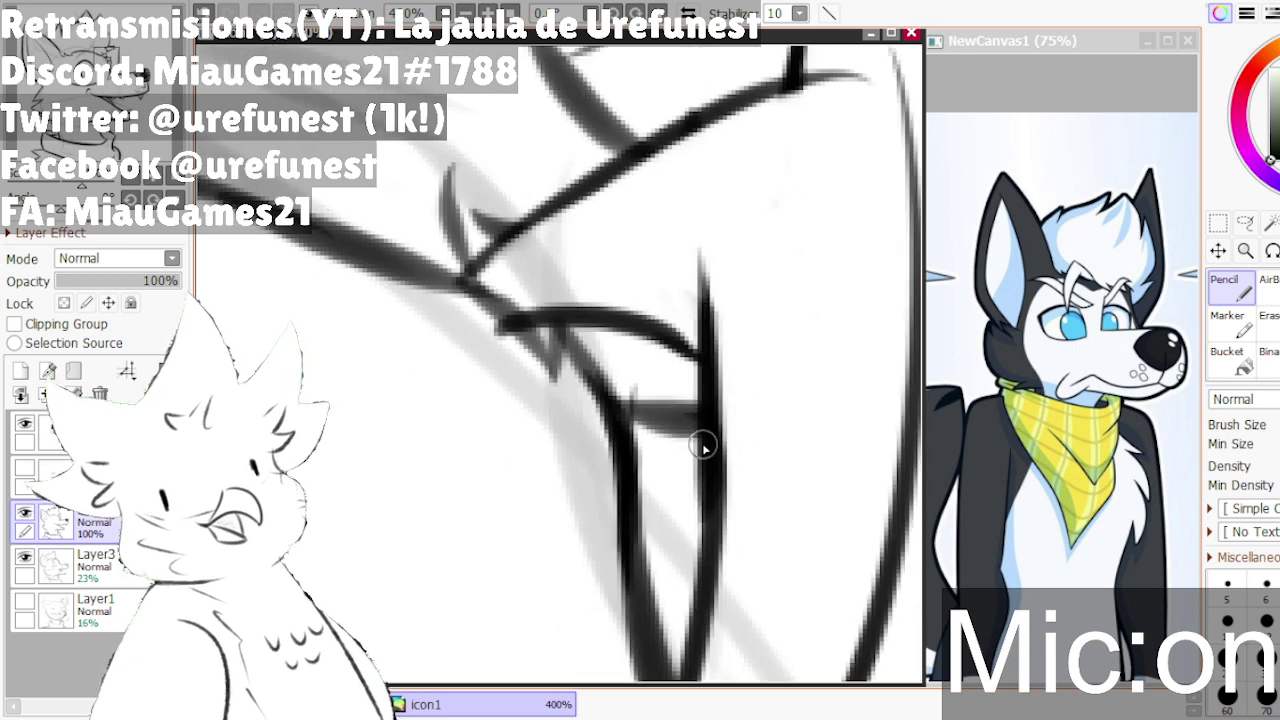
- Trim the crossing tips at the hair lock's upper outer corner and join both edges with a rounded curve
{"action": "scroll", "coordinate": [706, 402], "scroll_direction": "down", "scroll_amount": 1}
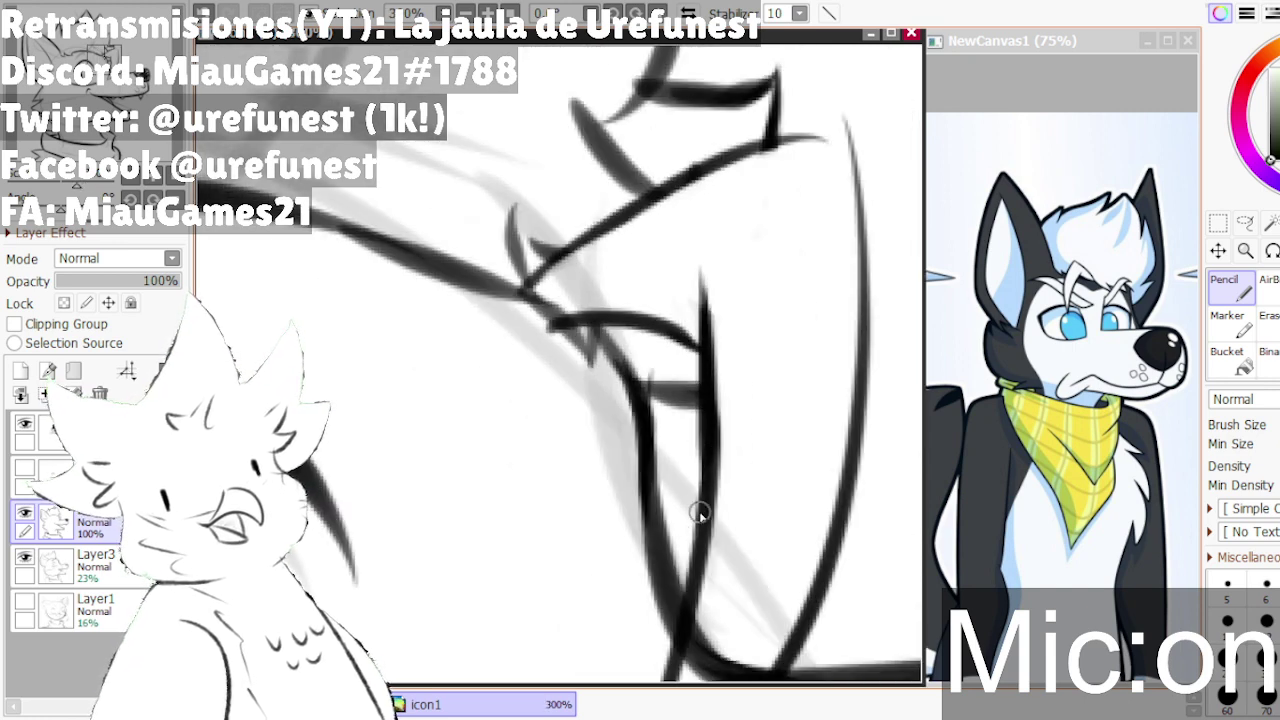
{"action": "scroll", "coordinate": [706, 466], "scroll_direction": "up", "scroll_amount": 1}
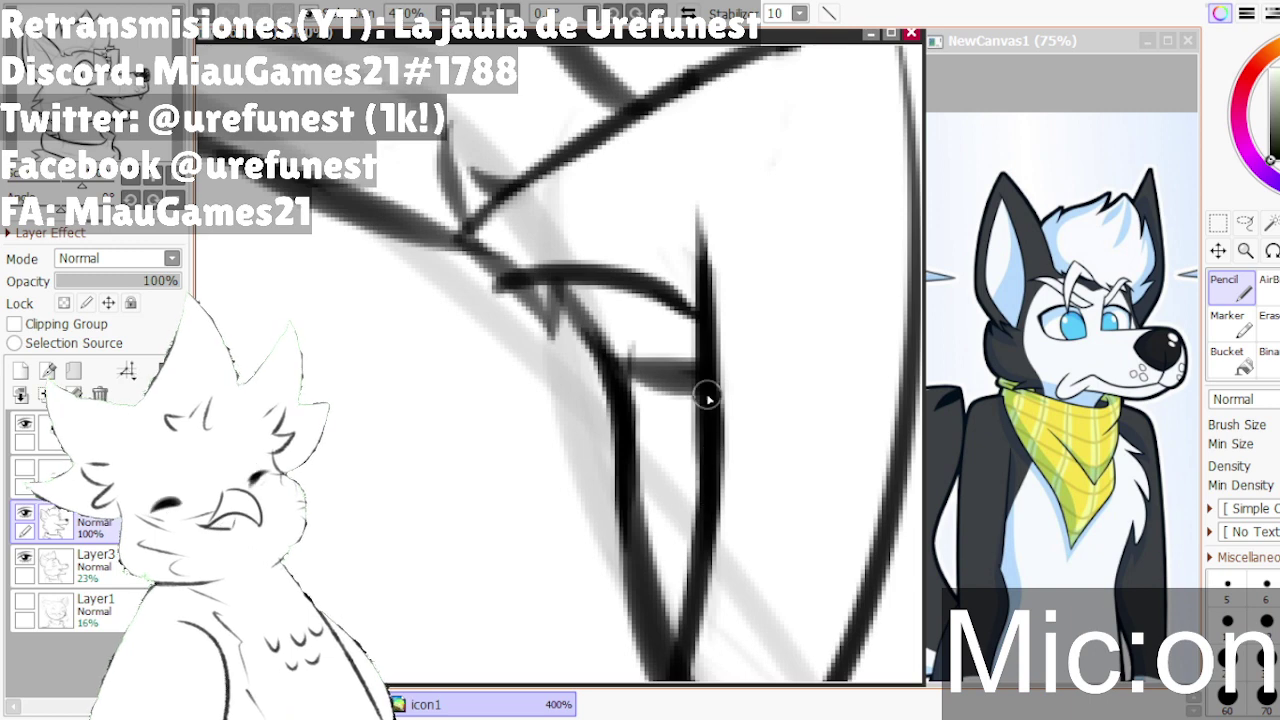
{"action": "scroll", "coordinate": [691, 580], "scroll_direction": "down", "scroll_amount": 2}
{"action": "scroll", "coordinate": [763, 323], "scroll_direction": "up", "scroll_amount": 3}
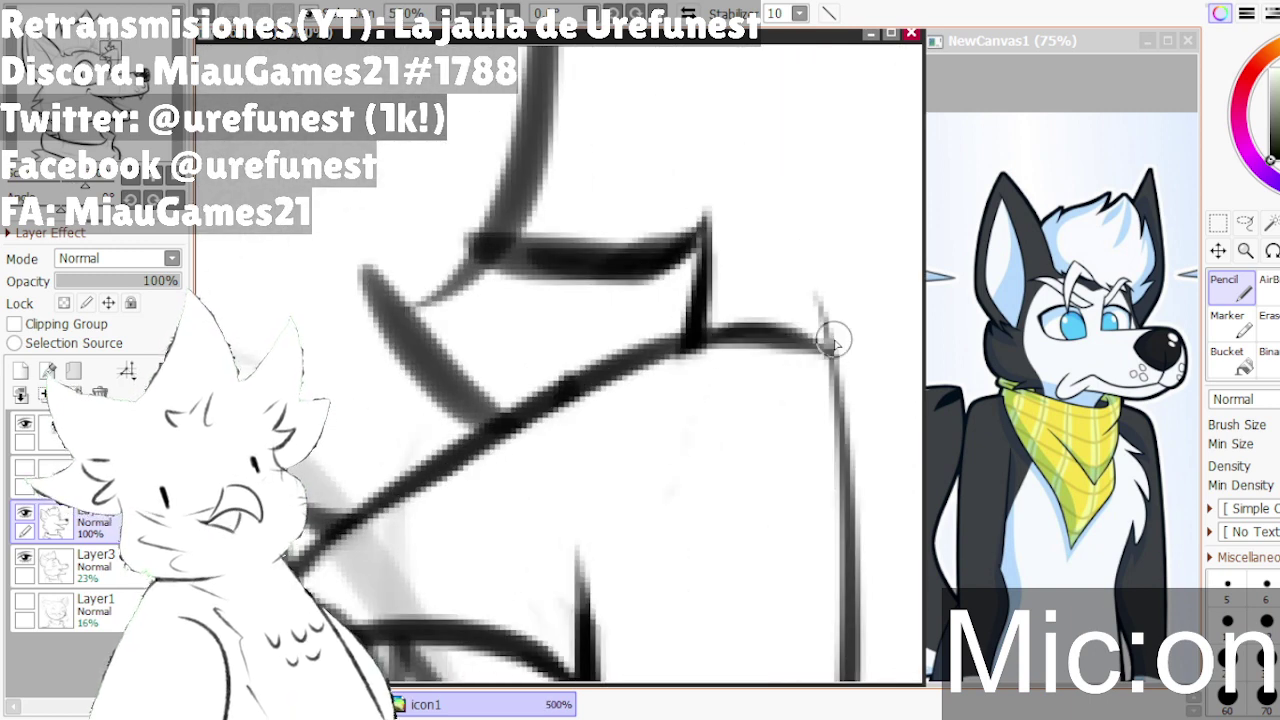
{"action": "scroll", "coordinate": [830, 270], "scroll_direction": "up", "scroll_amount": 1}
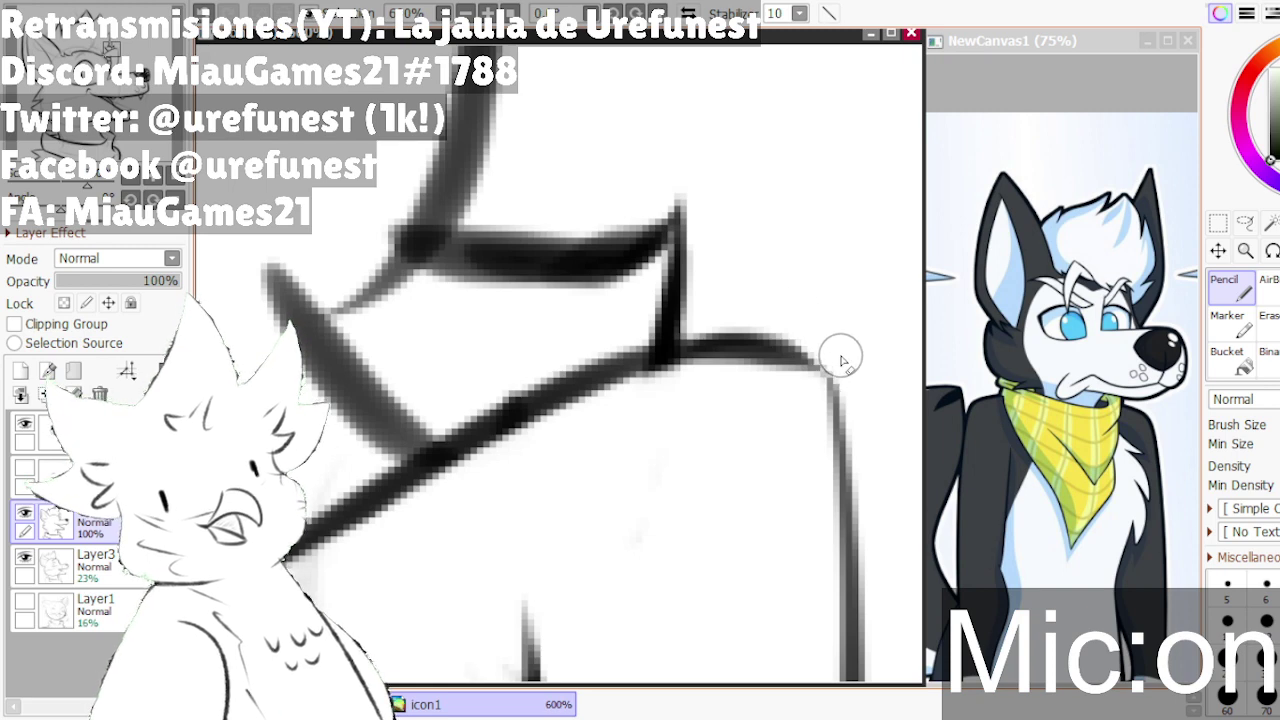
{"action": "mouse_move", "coordinate": [842, 407]}
{"action": "left_mouse_down"}
{"action": "mouse_move", "coordinate": [792, 424]}
{"action": "mouse_move", "coordinate": [842, 420]}
{"action": "left_mouse_up"}
{"action": "key", "text": "ctrl+z"}
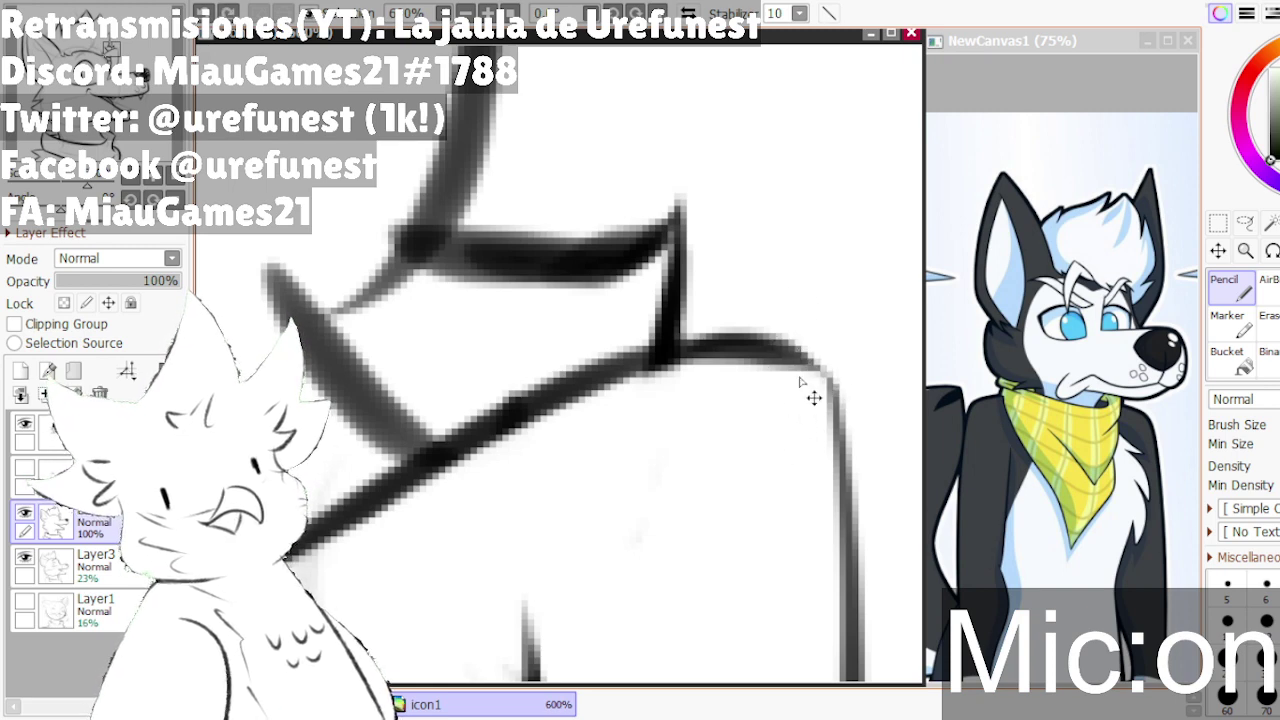
{"action": "left_click_drag", "start_coordinate": [797, 354], "coordinate": [836, 420]}
{"action": "key", "text": "ctrl+z"}
{"action": "key", "text": "ctrl+z"}
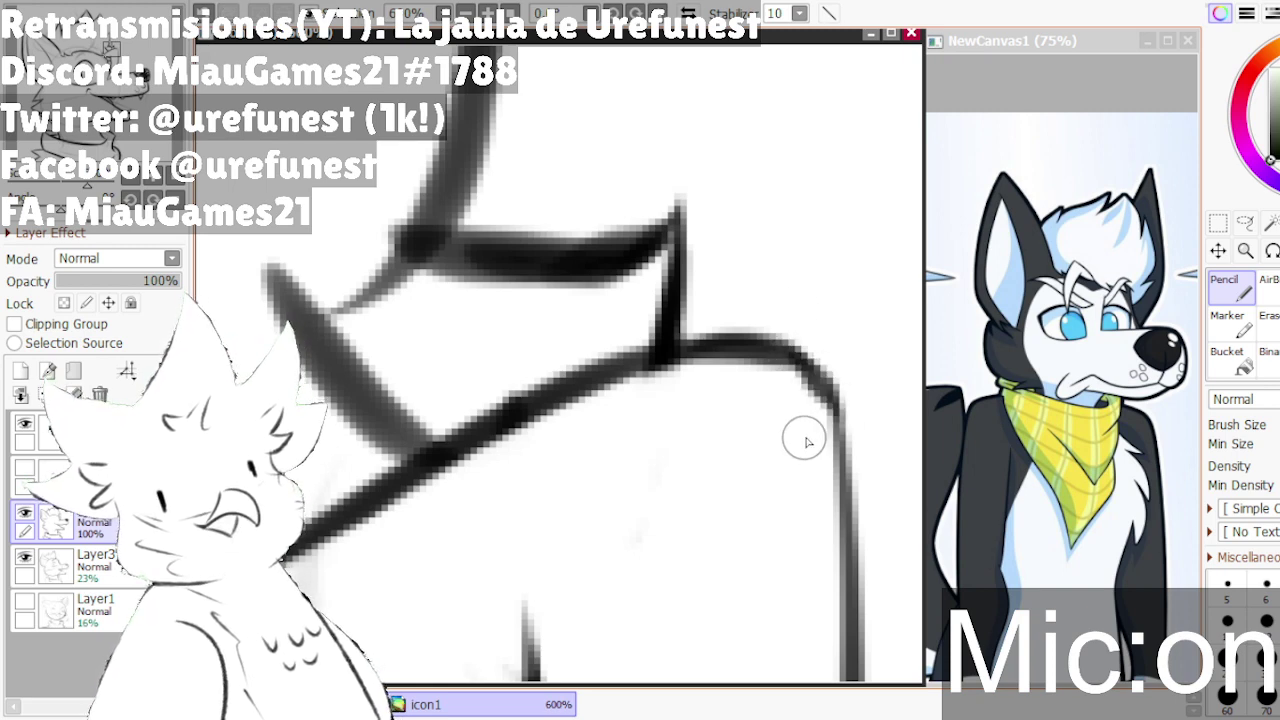
- Thicken the hair lock's outer edge with a tapered stroke running down from the rounded corner
{"action": "scroll", "coordinate": [811, 423], "scroll_direction": "down", "scroll_amount": 2}
{"action": "key", "text": "ctrl+z"}
{"action": "left_click_drag", "start_coordinate": [811, 402], "coordinate": [814, 578]}
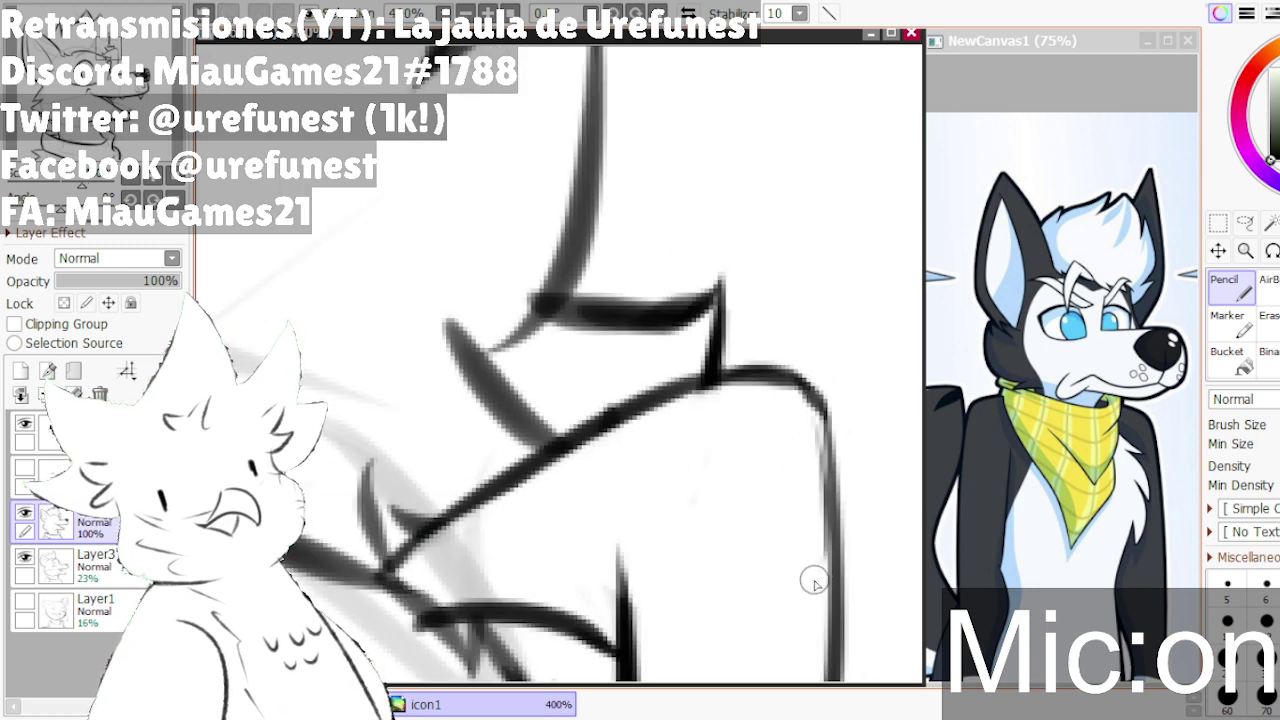
{"action": "key", "text": "ctrl+z"}
{"action": "left_click_drag", "start_coordinate": [809, 389], "coordinate": [824, 574]}
{"action": "scroll", "coordinate": [811, 418], "scroll_direction": "down", "scroll_amount": 1}
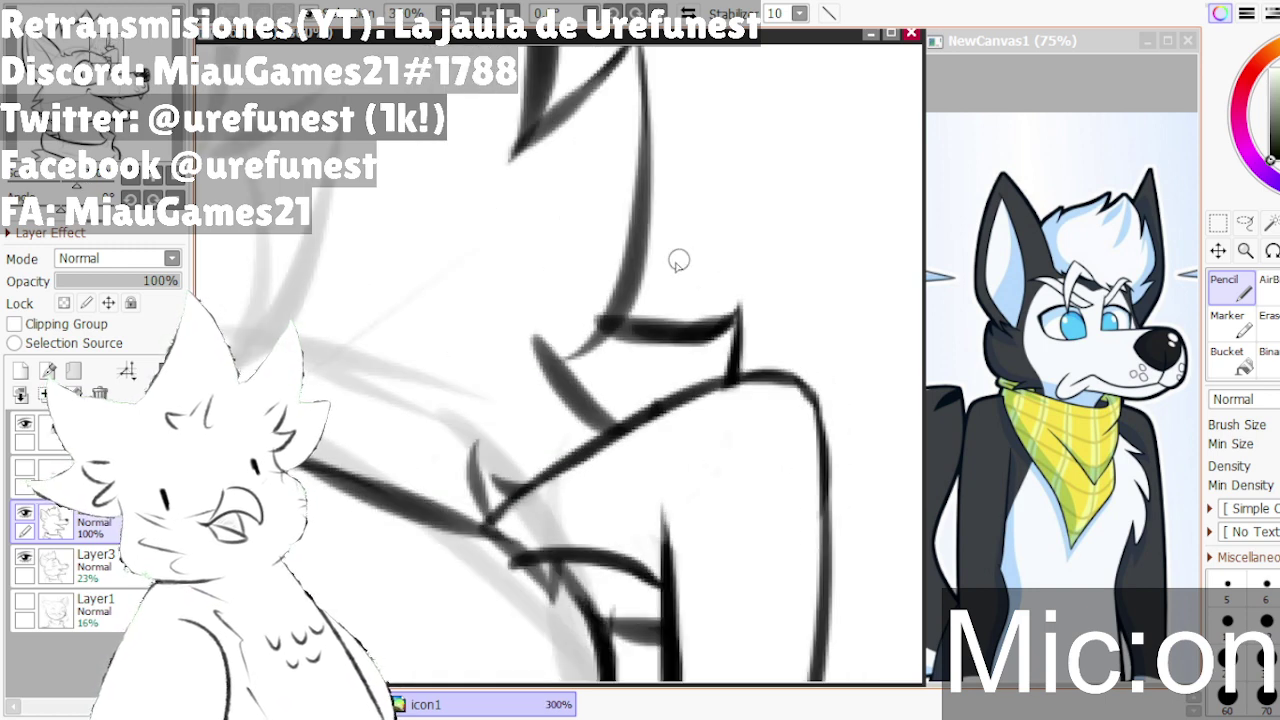
- Thicken the hair lock's upper edge with a smooth stroke up to the base of the small fur tip
{"action": "scroll", "coordinate": [700, 410], "scroll_direction": "up", "scroll_amount": 2}
{"action": "left_click_drag", "start_coordinate": [655, 392], "coordinate": [814, 361]}
{"action": "key", "text": "ctrl+z"}
{"action": "left_click_drag", "start_coordinate": [565, 459], "coordinate": [796, 369]}
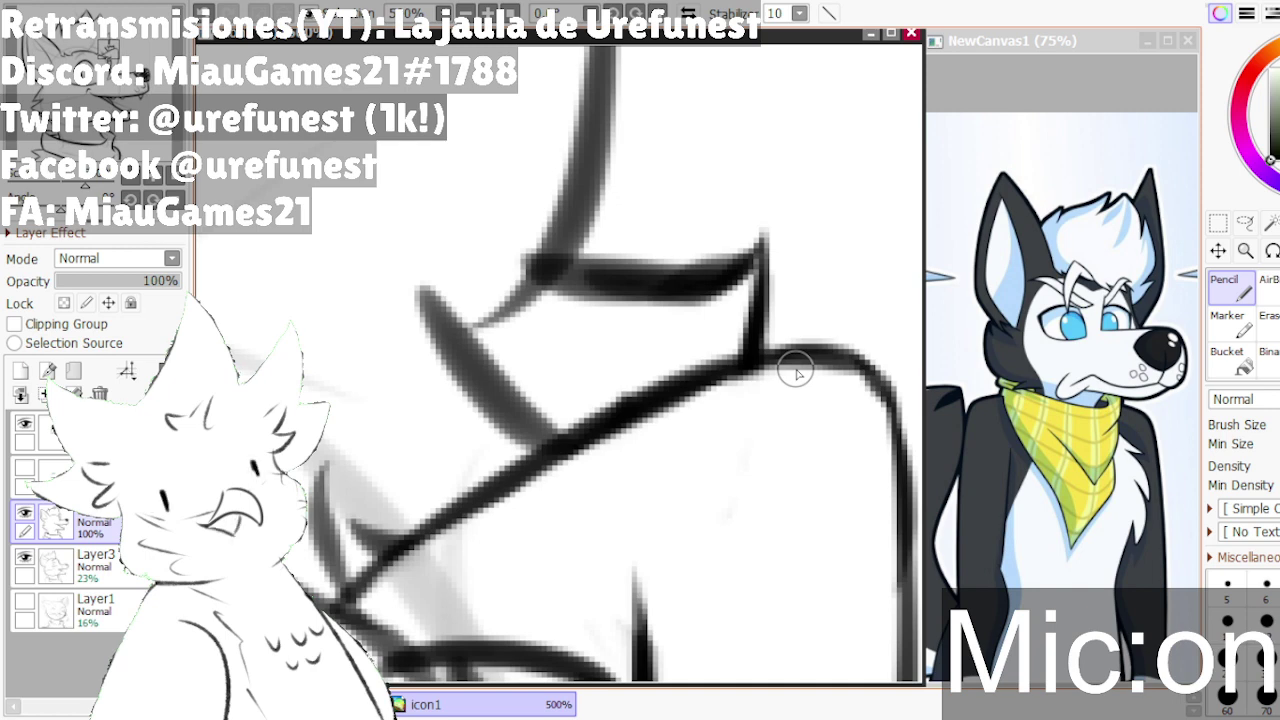
- Trim the top side of the small fur tip above the hair lock into a smooth concave curve
{"action": "scroll", "coordinate": [531, 234], "scroll_direction": "up", "scroll_amount": 1}
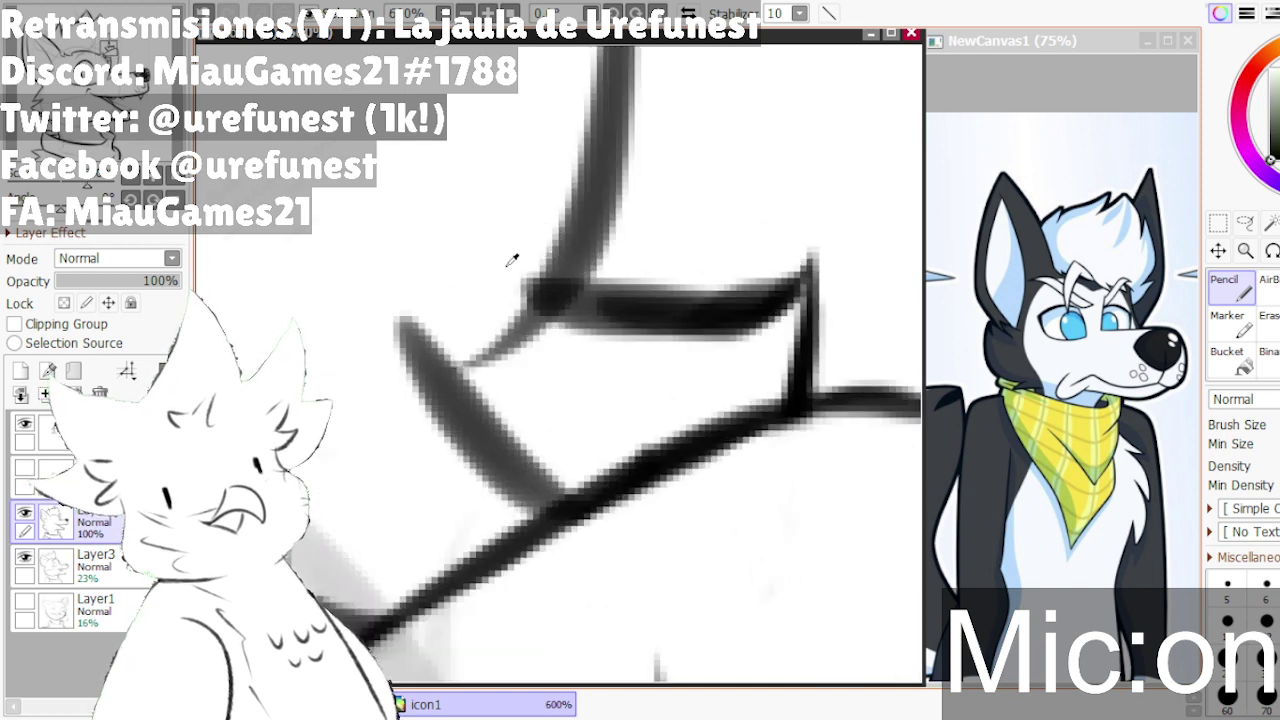
{"action": "scroll", "coordinate": [516, 264], "scroll_direction": "up", "scroll_amount": 1}
{"action": "scroll", "coordinate": [622, 262], "scroll_direction": "down", "scroll_amount": 2}
{"action": "scroll", "coordinate": [782, 305], "scroll_direction": "up", "scroll_amount": 1}
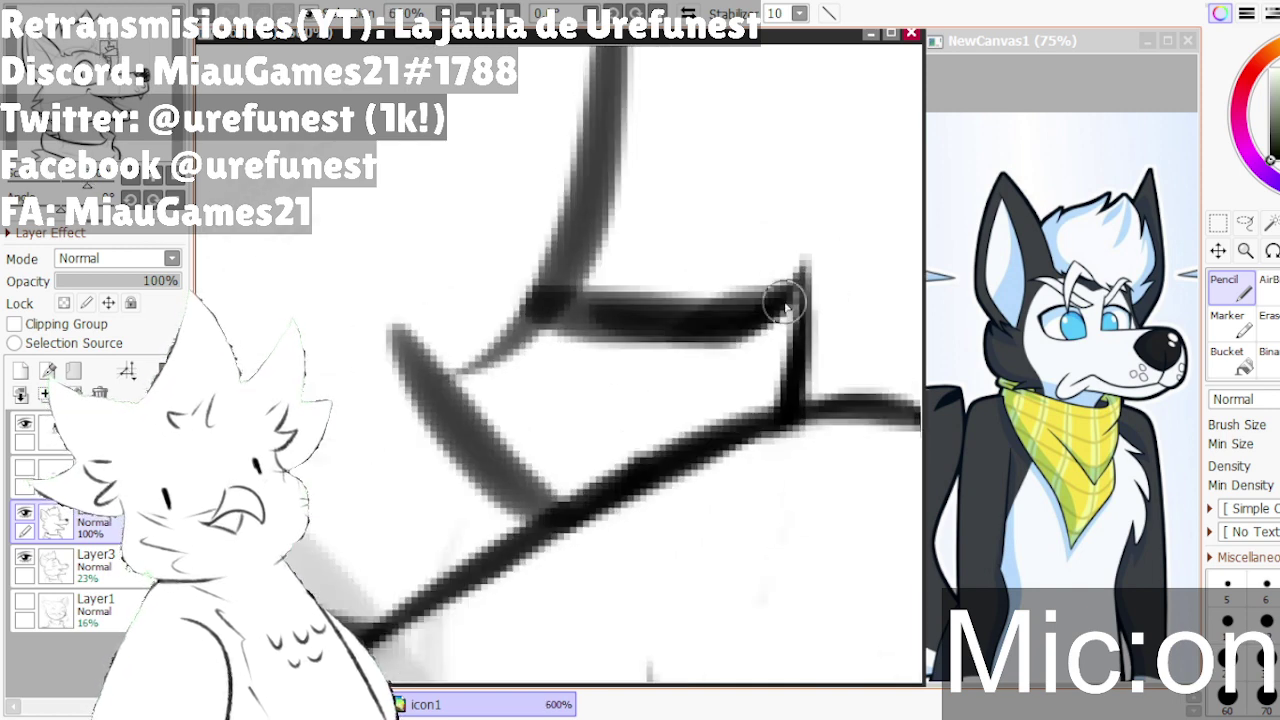
{"action": "scroll", "coordinate": [785, 305], "scroll_direction": "up", "scroll_amount": 1}
{"action": "scroll", "coordinate": [707, 361], "scroll_direction": "up", "scroll_amount": 1}
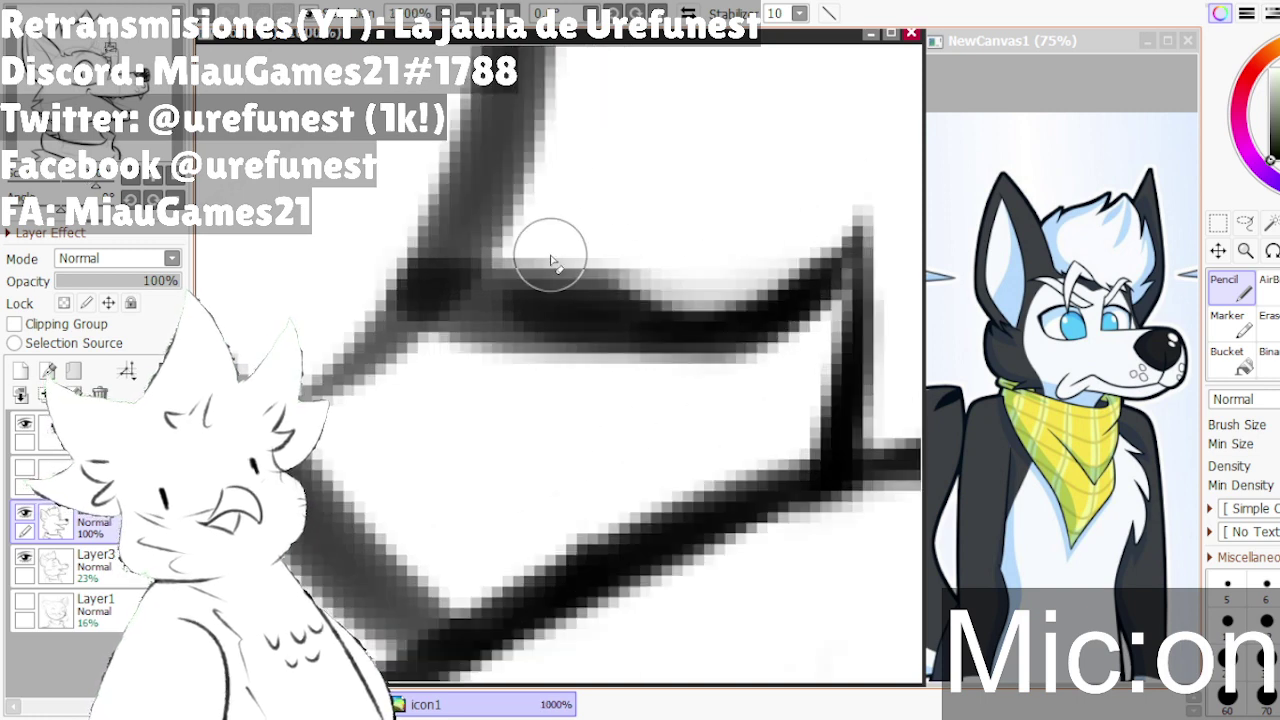
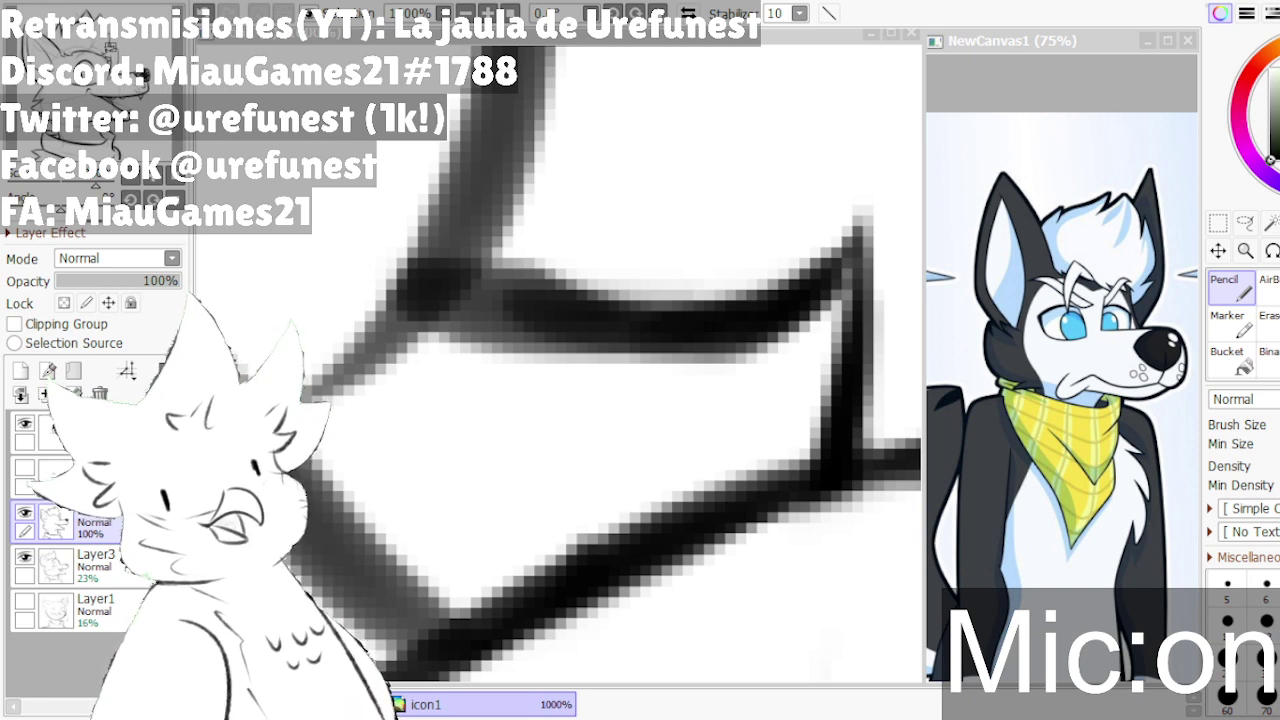
{"action": "scroll", "coordinate": [820, 217], "scroll_direction": "down", "scroll_amount": 3}
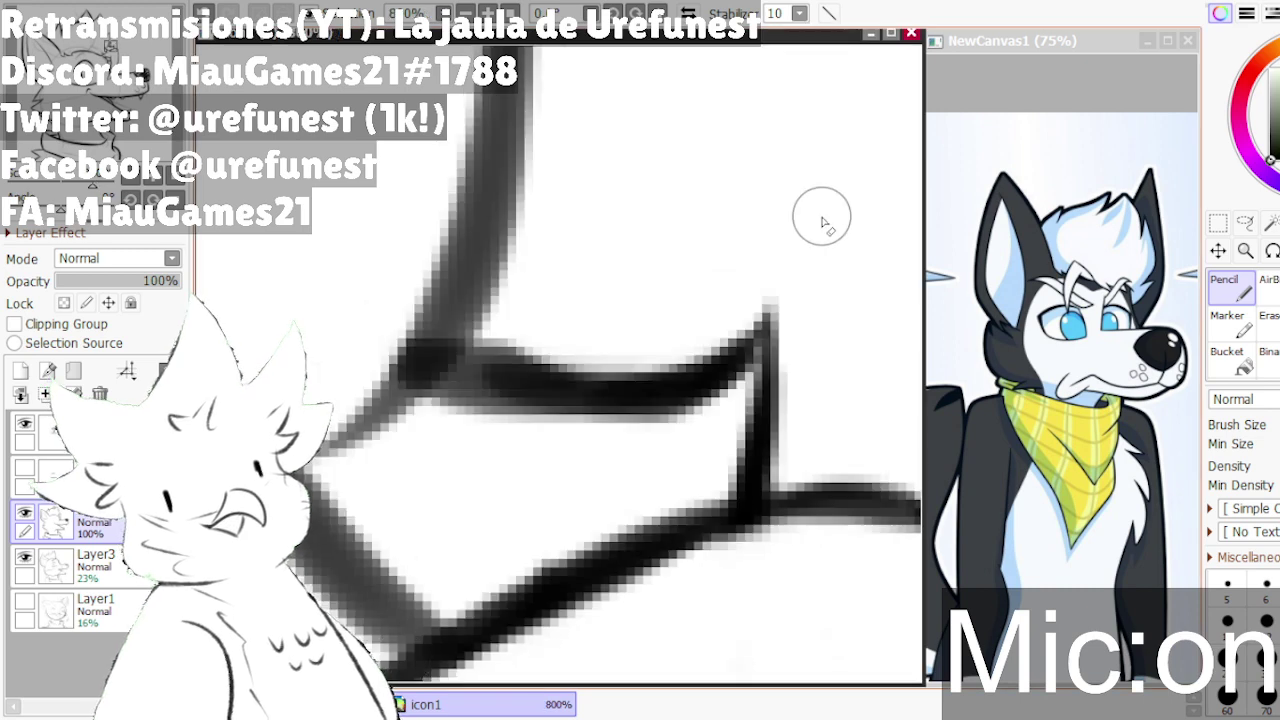
{"action": "scroll", "coordinate": [700, 310], "scroll_direction": "up", "scroll_amount": 1}
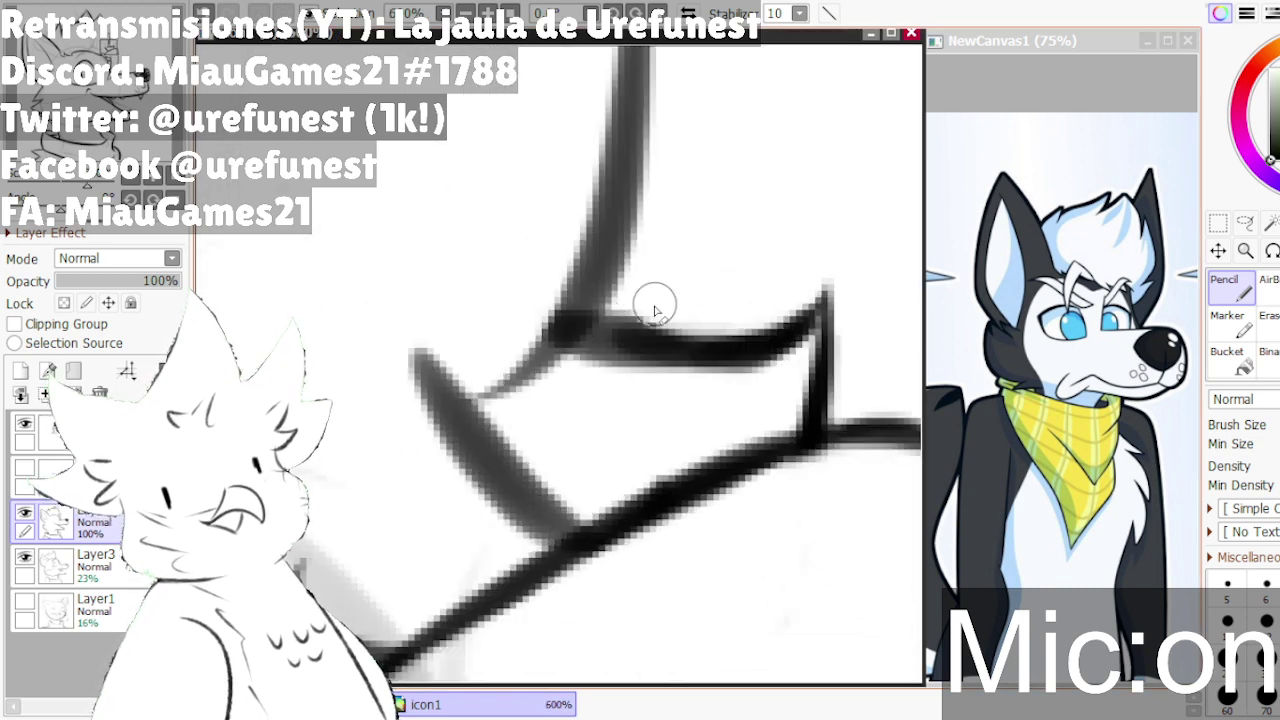
{"action": "scroll", "coordinate": [660, 290], "scroll_direction": "up", "scroll_amount": 1}
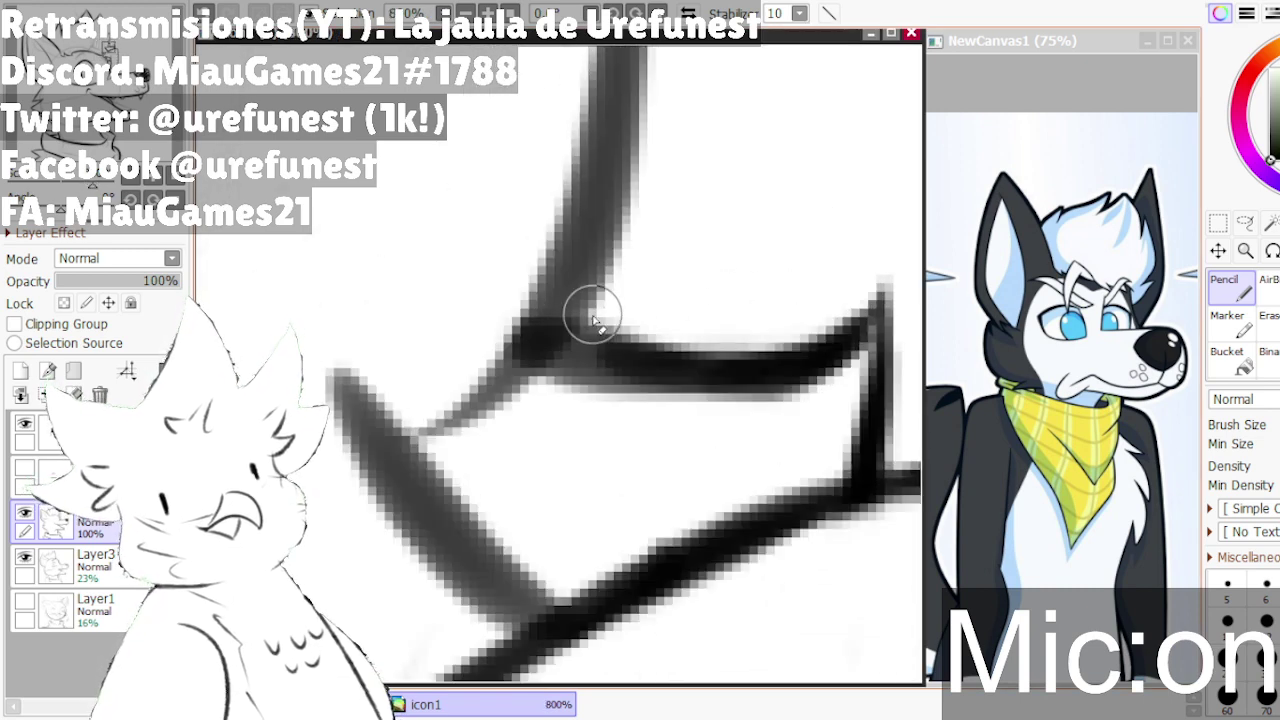
{"action": "scroll", "coordinate": [657, 330], "scroll_direction": "down", "scroll_amount": 2}
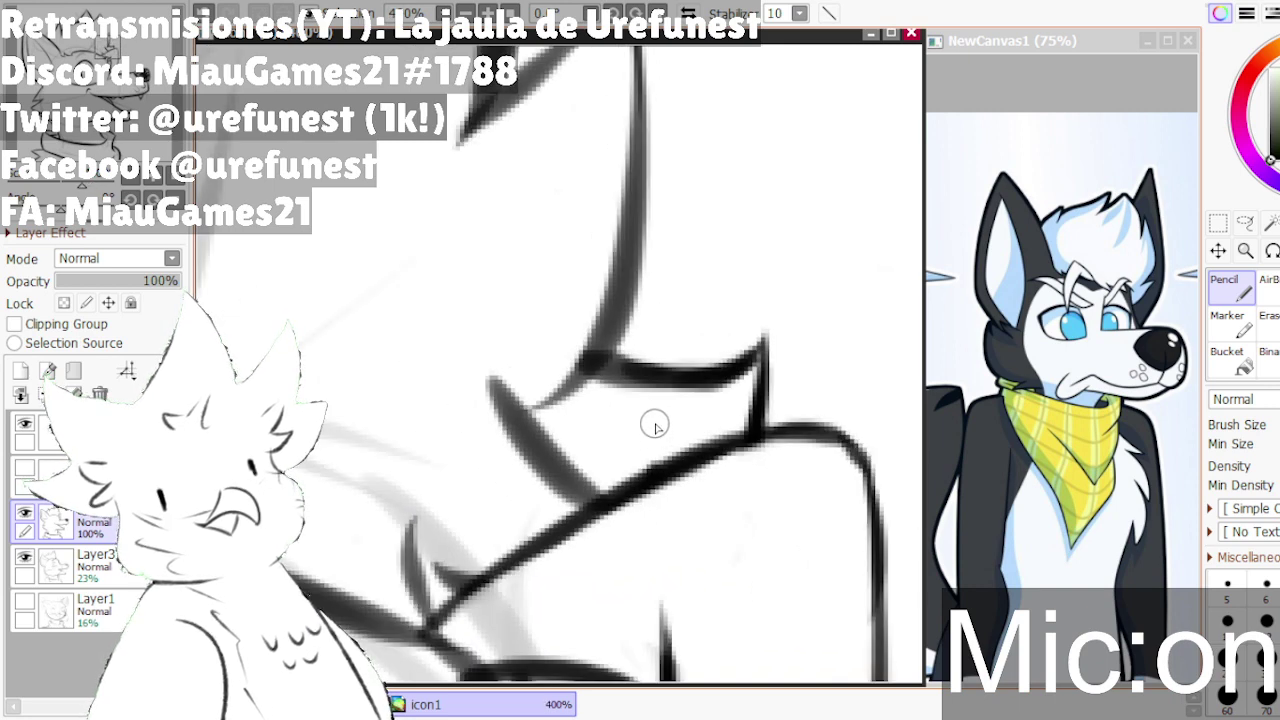
- Reinforce the small fur tip's curved line with a stroke starting at its junction with the hair outline
{"action": "scroll", "coordinate": [655, 427], "scroll_direction": "up", "scroll_amount": 2}
{"action": "left_click_drag", "start_coordinate": [569, 369], "coordinate": [734, 350]}
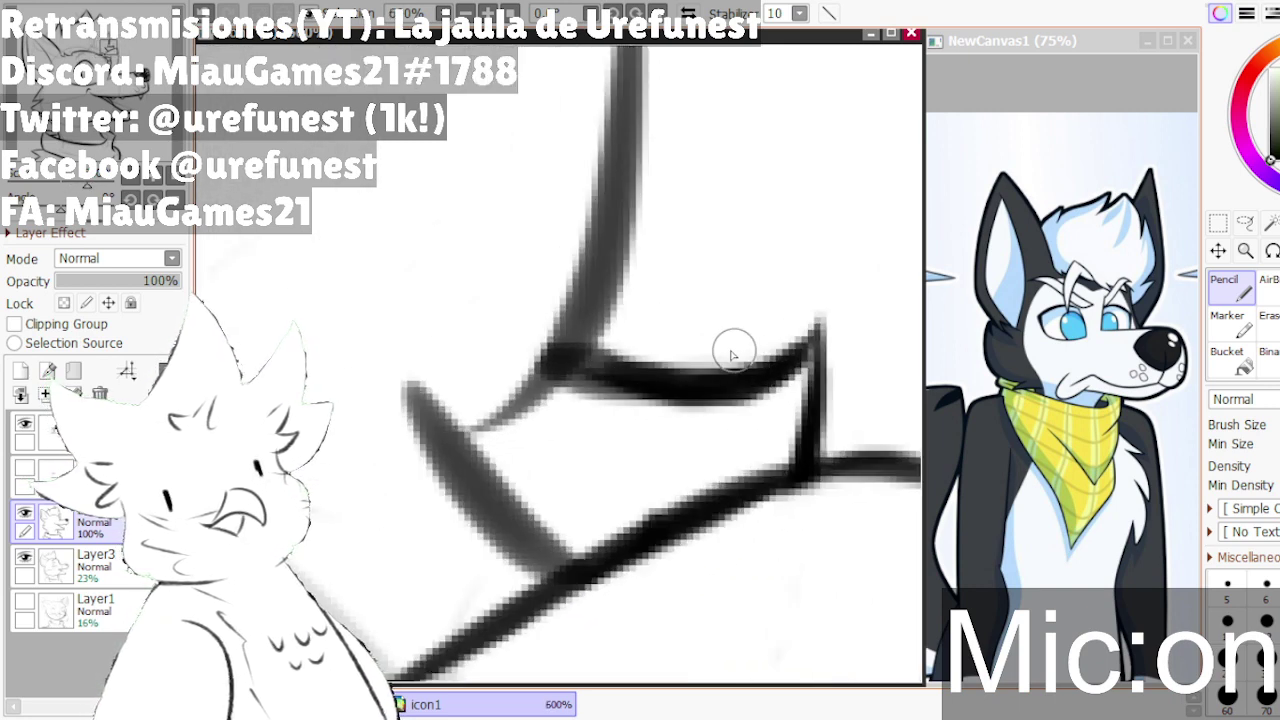
{"action": "mouse_move", "coordinate": [591, 393]}
{"action": "left_mouse_down"}
{"action": "mouse_move", "coordinate": [674, 404]}
{"action": "mouse_move", "coordinate": [704, 392]}
{"action": "left_mouse_up"}
{"action": "key", "text": "ctrl+z"}
{"action": "mouse_move", "coordinate": [566, 378]}
{"action": "left_mouse_down"}
{"action": "mouse_move", "coordinate": [724, 379]}
{"action": "mouse_move", "coordinate": [604, 401]}
{"action": "mouse_move", "coordinate": [745, 386]}
{"action": "mouse_move", "coordinate": [650, 410]}
{"action": "mouse_move", "coordinate": [713, 390]}
{"action": "mouse_move", "coordinate": [654, 398]}
{"action": "mouse_move", "coordinate": [684, 393]}
{"action": "mouse_move", "coordinate": [722, 402]}
{"action": "left_mouse_up"}
{"action": "scroll", "coordinate": [721, 403], "scroll_direction": "down", "scroll_amount": 3}
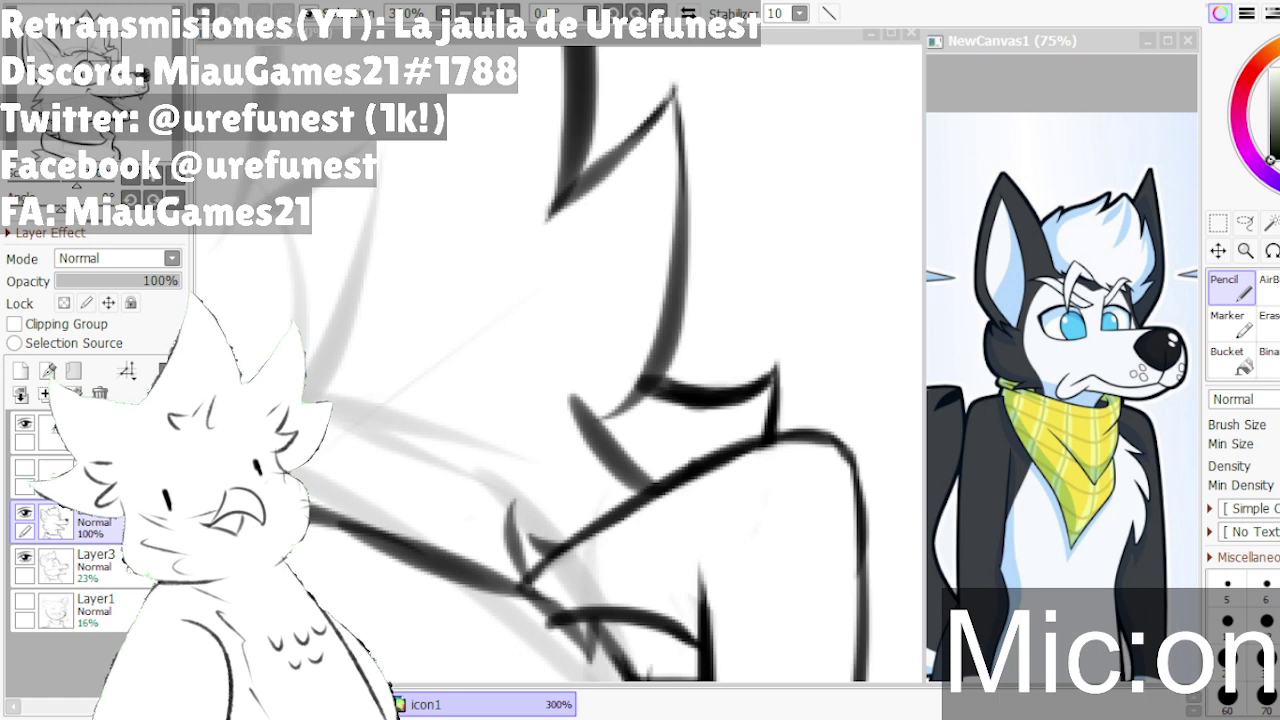
- Even out the line thickness around the hair lock's rounded outer corner and down its outer edge
{"action": "left_click", "coordinate": [440, 640]}
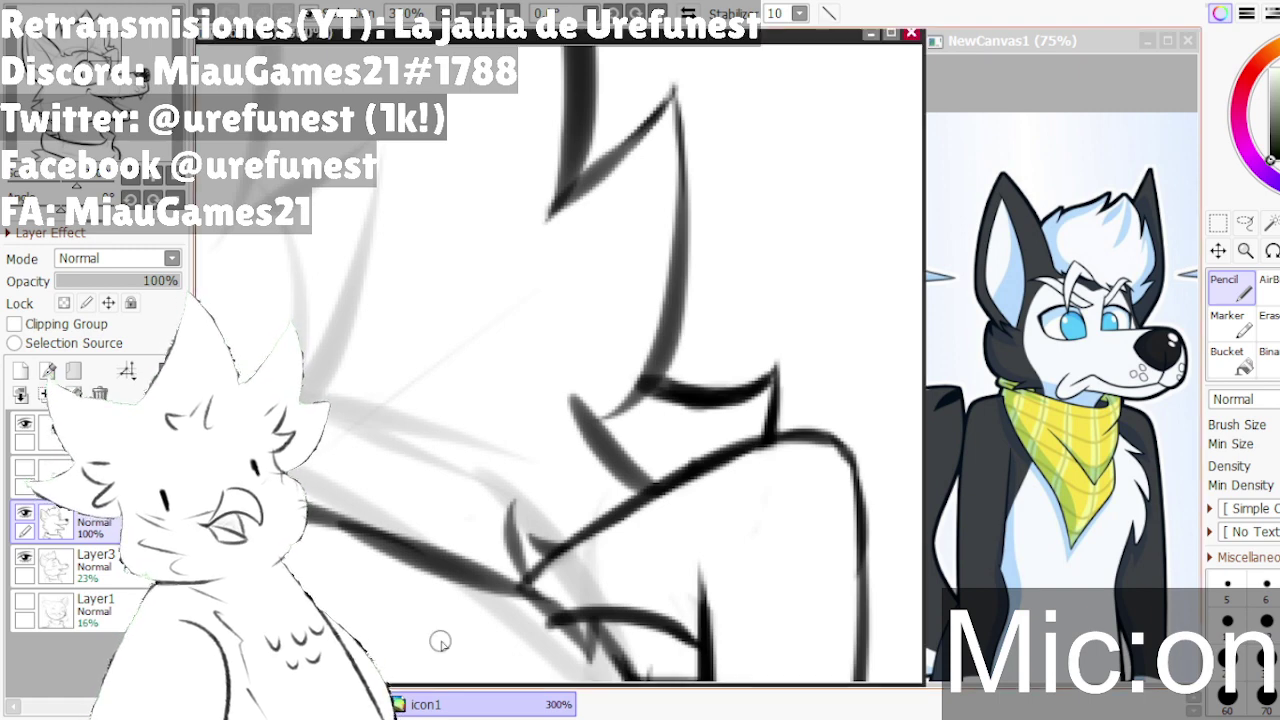
{"action": "scroll", "coordinate": [823, 406], "scroll_direction": "down", "scroll_amount": 2}
{"action": "scroll", "coordinate": [837, 398], "scroll_direction": "up", "scroll_amount": 2}
{"action": "scroll", "coordinate": [830, 445], "scroll_direction": "up", "scroll_amount": 1}
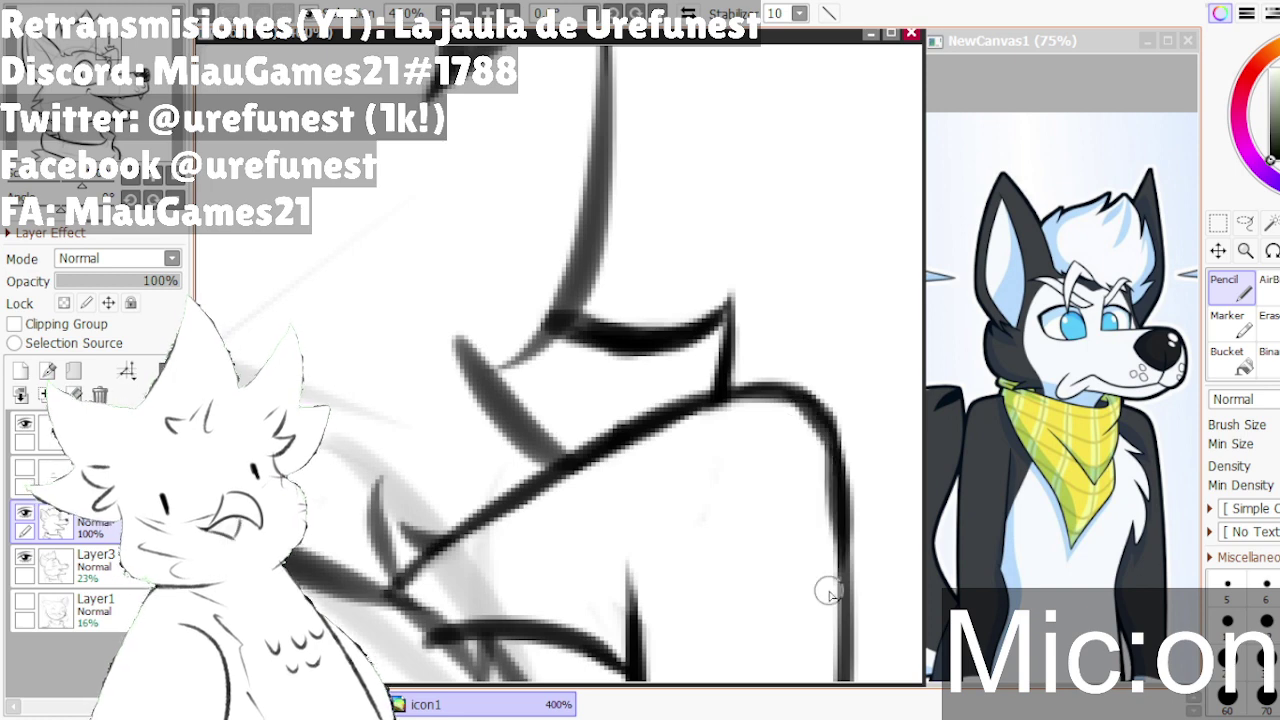
{"action": "scroll", "coordinate": [845, 490], "scroll_direction": "down", "scroll_amount": 2}
{"action": "scroll", "coordinate": [862, 460], "scroll_direction": "up", "scroll_amount": 2}
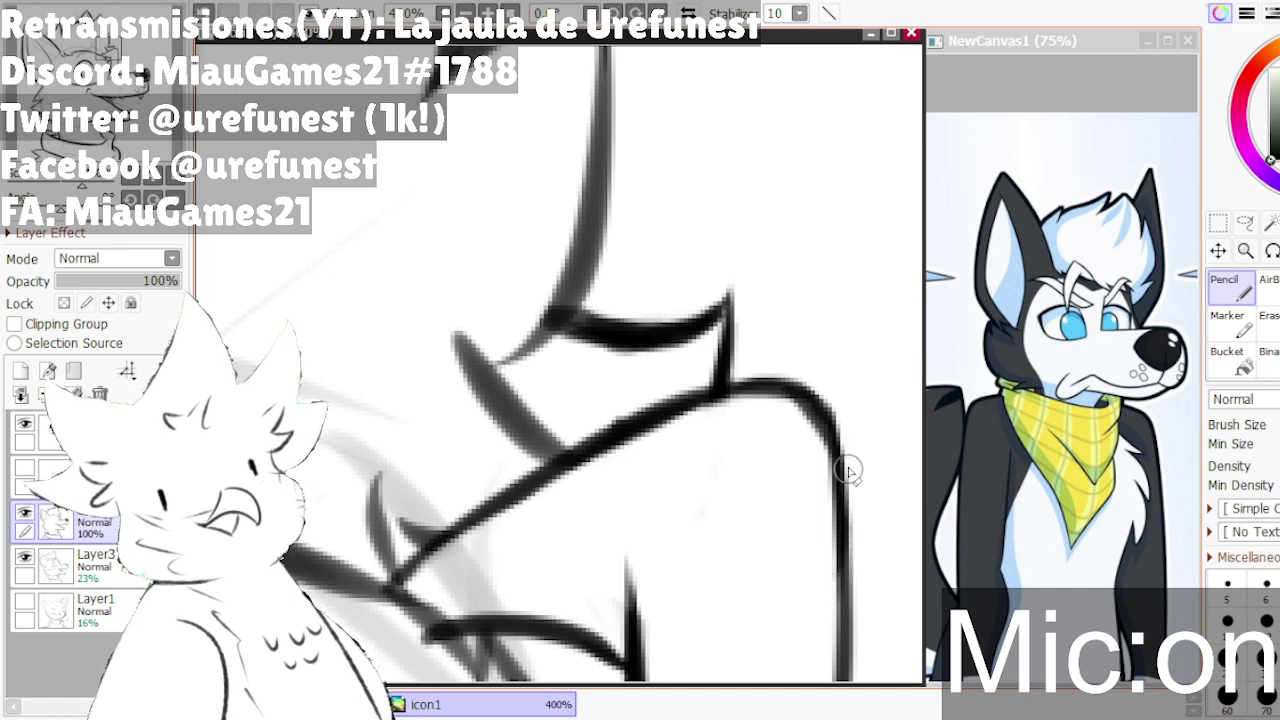
{"action": "scroll", "coordinate": [757, 432], "scroll_direction": "up", "scroll_amount": 2}
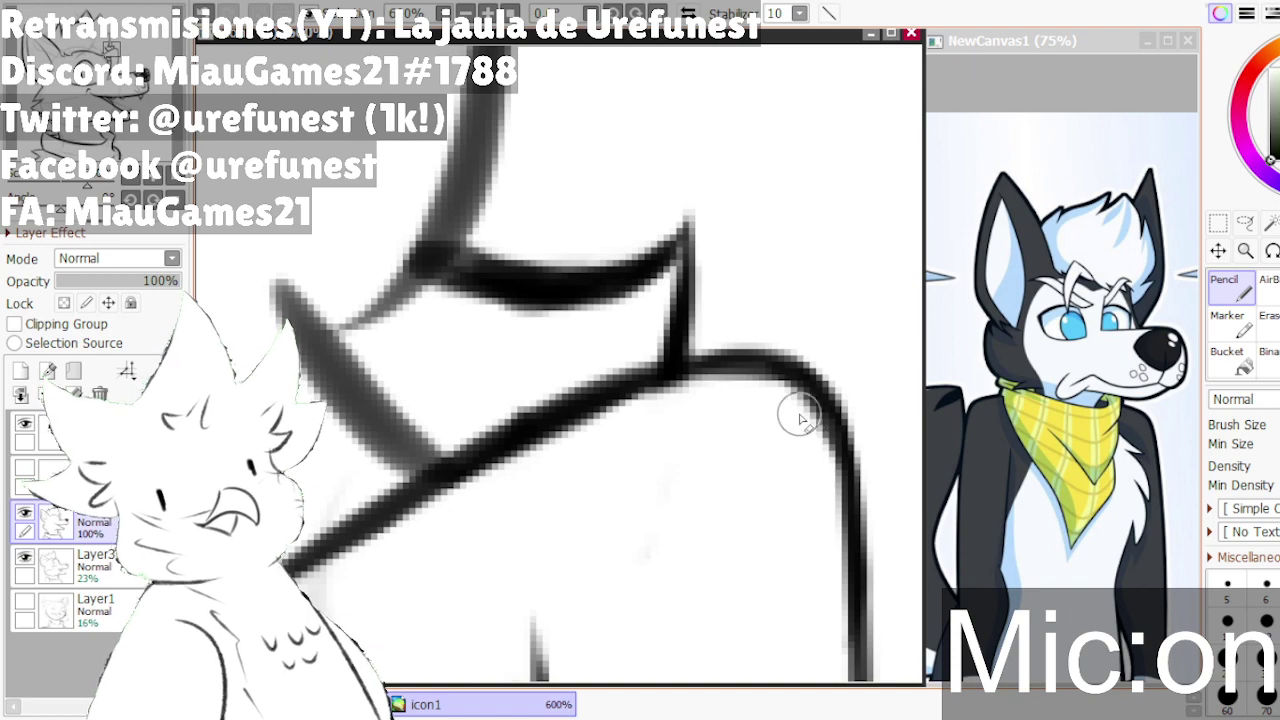
- Erase the muzzle line inside the hair lock's lower end and clean its junction with the lock's outer edge
{"action": "scroll", "coordinate": [803, 430], "scroll_direction": "down", "scroll_amount": 4}
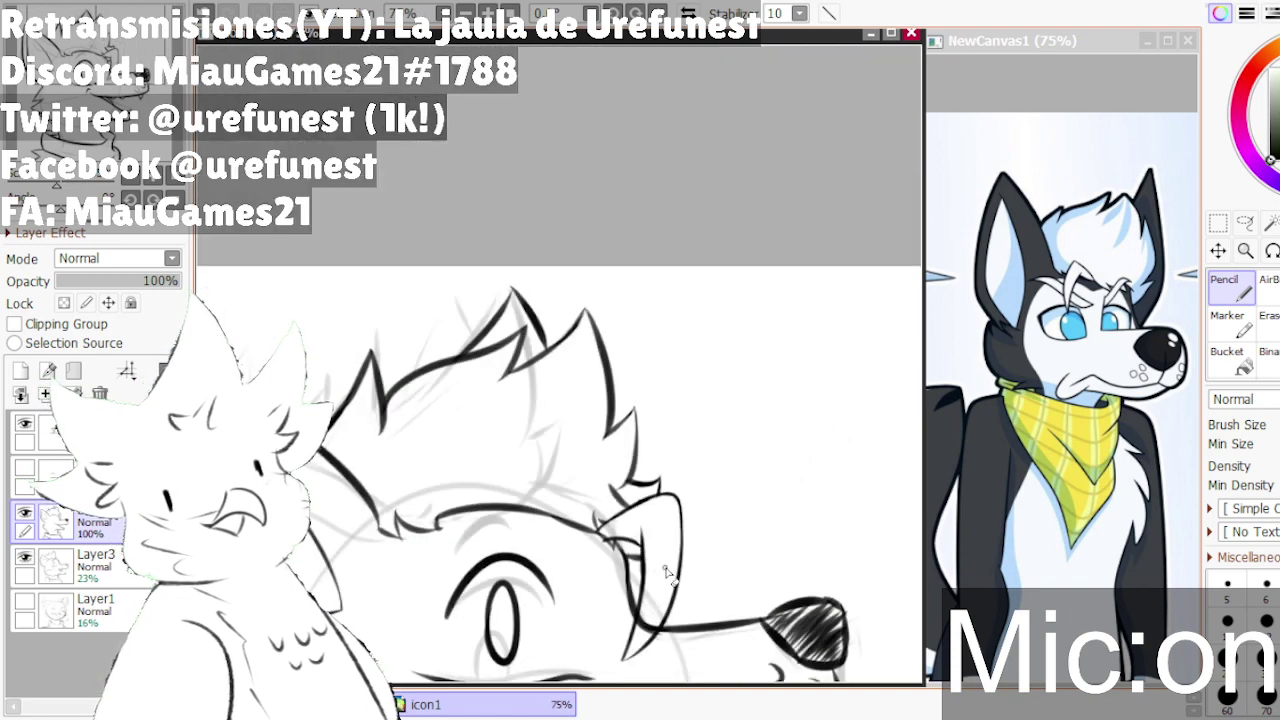
{"action": "scroll", "coordinate": [737, 380], "scroll_direction": "up", "scroll_amount": 3}
{"action": "scroll", "coordinate": [680, 472], "scroll_direction": "up", "scroll_amount": 4}
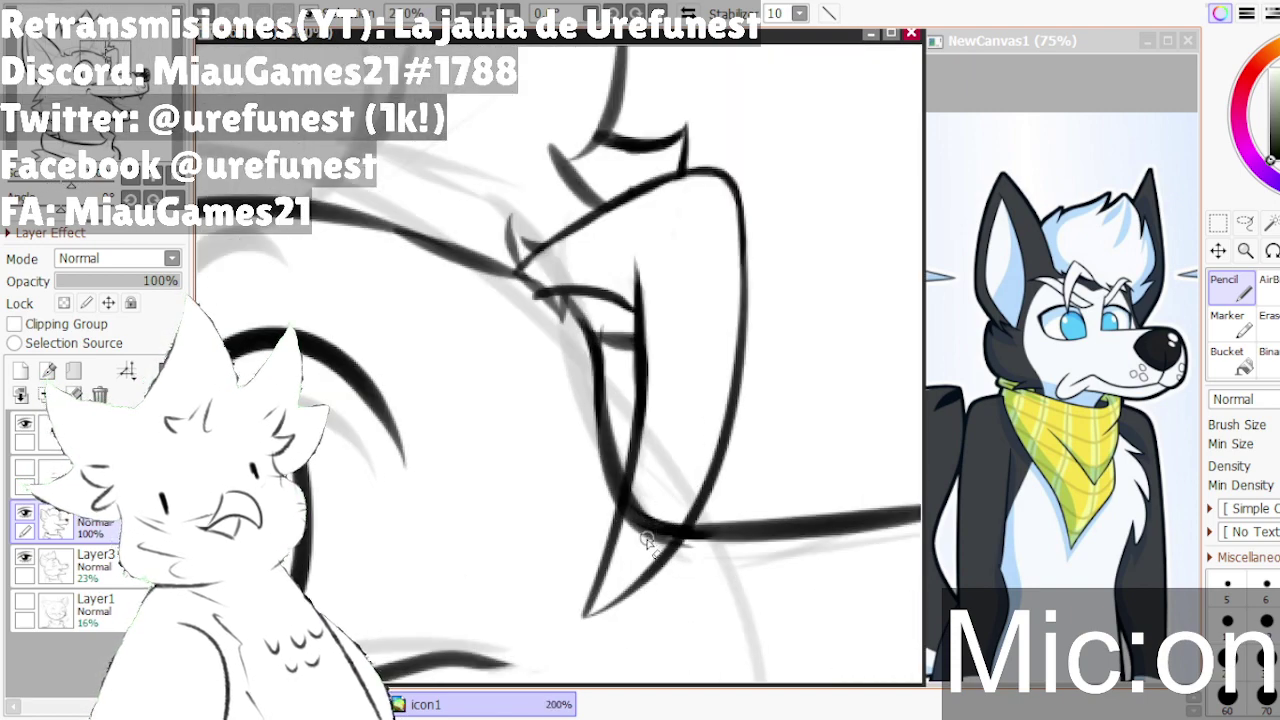
{"action": "mouse_move", "coordinate": [642, 487]}
{"action": "left_mouse_down"}
{"action": "mouse_move", "coordinate": [620, 588]}
{"action": "mouse_move", "coordinate": [595, 600]}
{"action": "mouse_move", "coordinate": [607, 577]}
{"action": "mouse_move", "coordinate": [602, 610]}
{"action": "mouse_move", "coordinate": [605, 580]}
{"action": "left_mouse_up"}
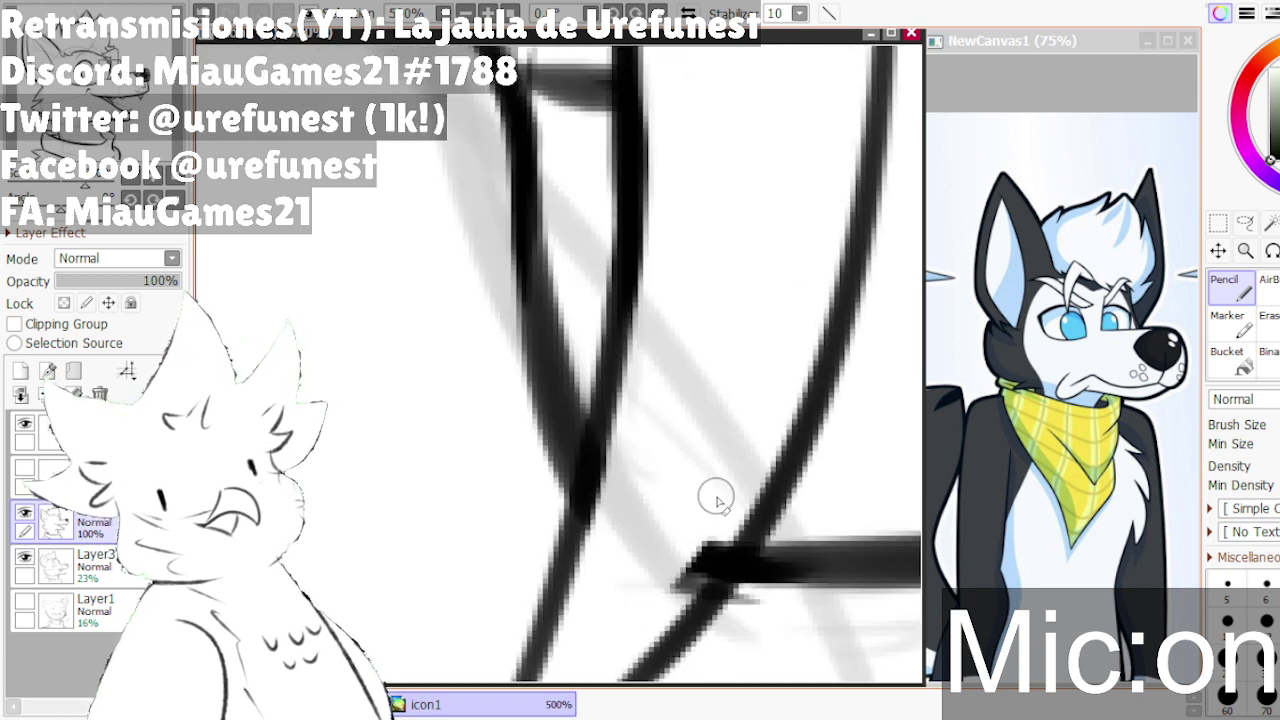
{"action": "scroll", "coordinate": [674, 566], "scroll_direction": "up", "scroll_amount": 1}
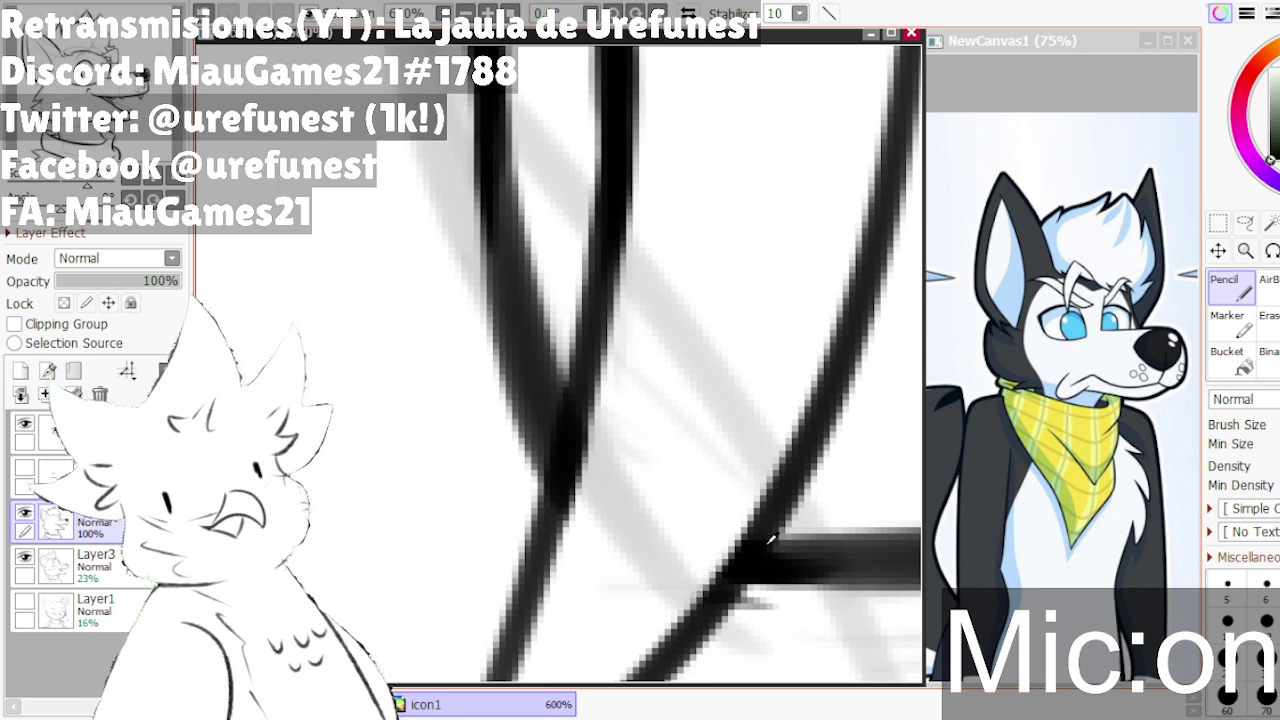
{"action": "scroll", "coordinate": [765, 555], "scroll_direction": "down", "scroll_amount": 4}
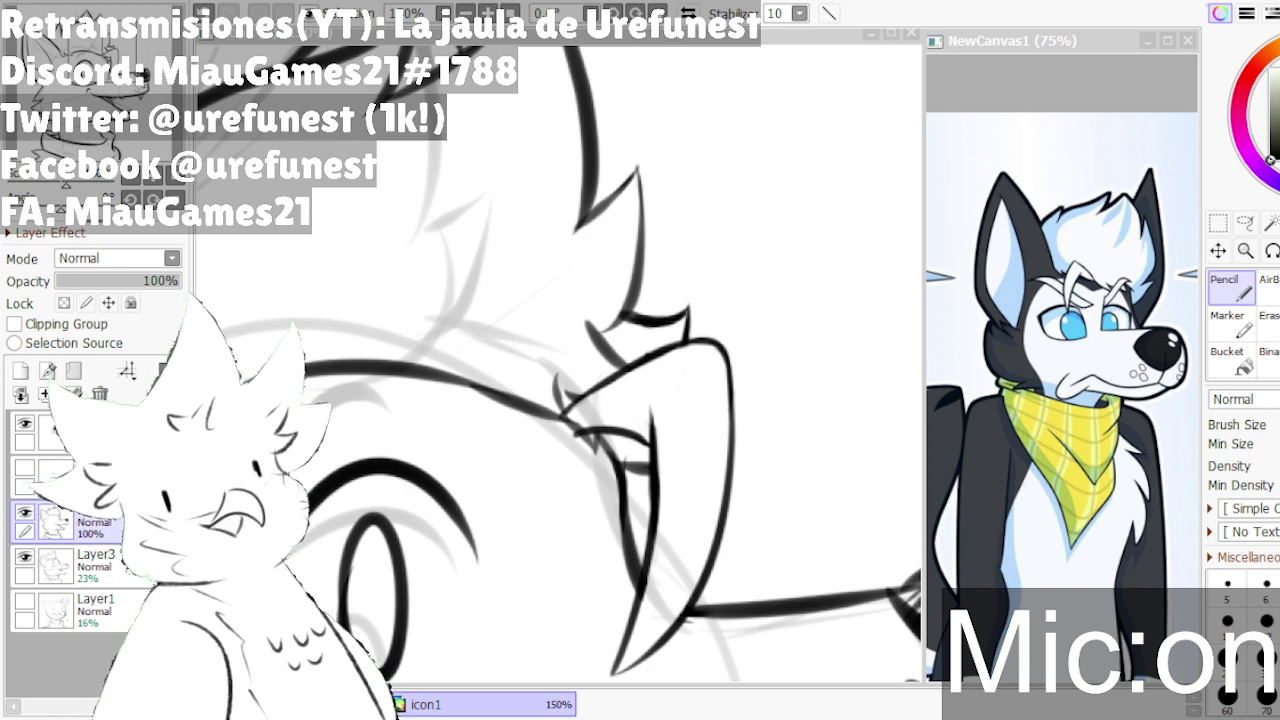
- Draw a small curved highlight line inside the eye's oval pupil
{"action": "scroll", "coordinate": [637, 512], "scroll_direction": "down", "scroll_amount": 4}
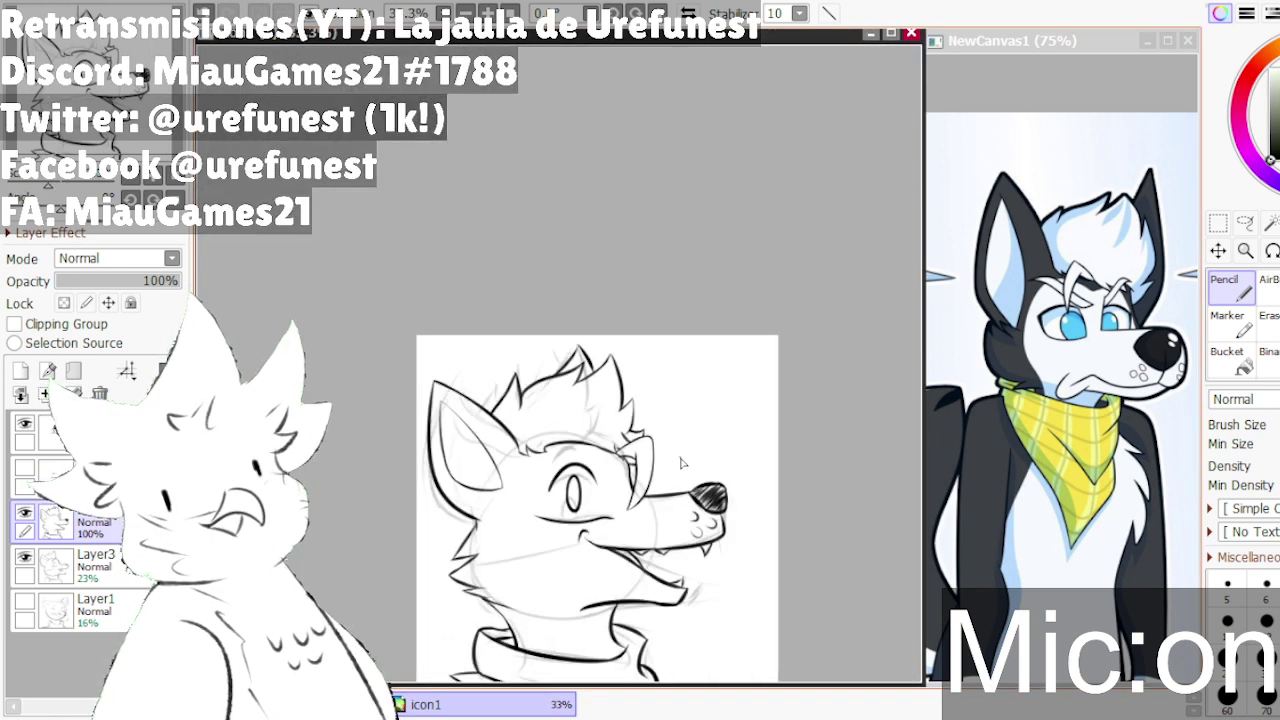
{"action": "scroll", "coordinate": [637, 512], "scroll_direction": "down", "scroll_amount": 1}
{"action": "scroll", "coordinate": [620, 500], "scroll_direction": "up", "scroll_amount": 2}
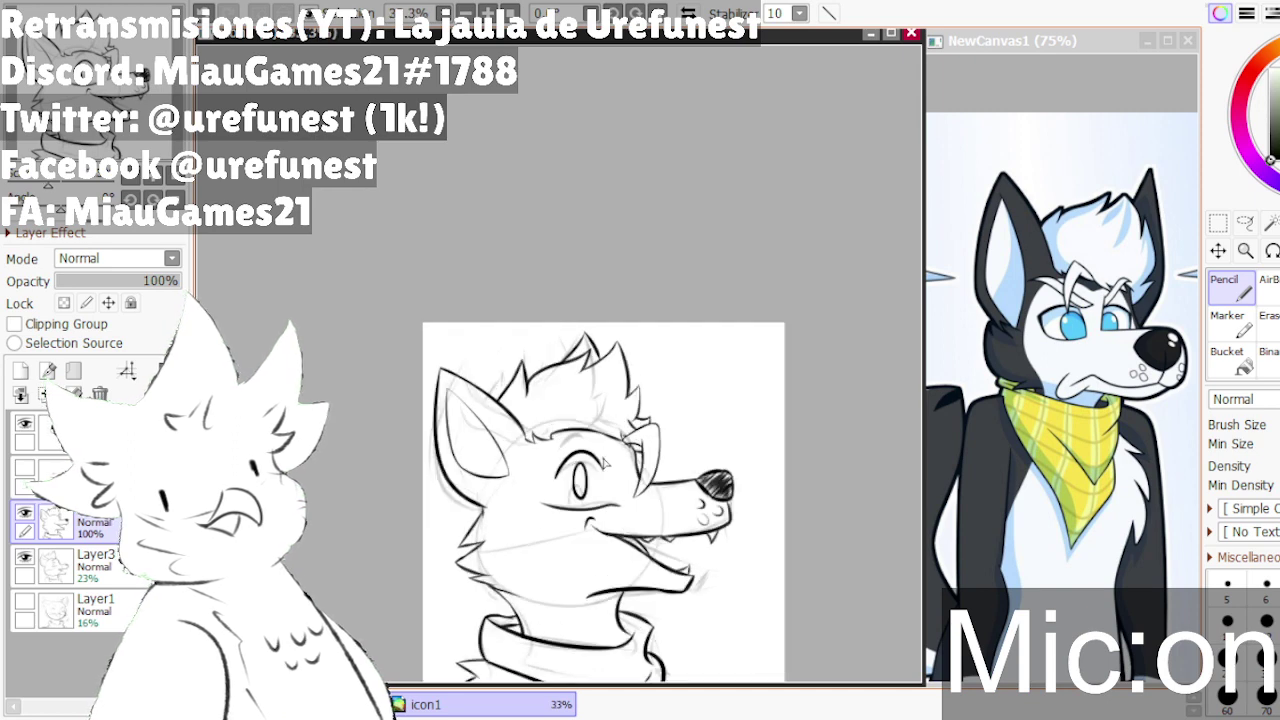
{"action": "scroll", "coordinate": [492, 476], "scroll_direction": "up", "scroll_amount": 2}
{"action": "scroll", "coordinate": [565, 513], "scroll_direction": "up", "scroll_amount": 2}
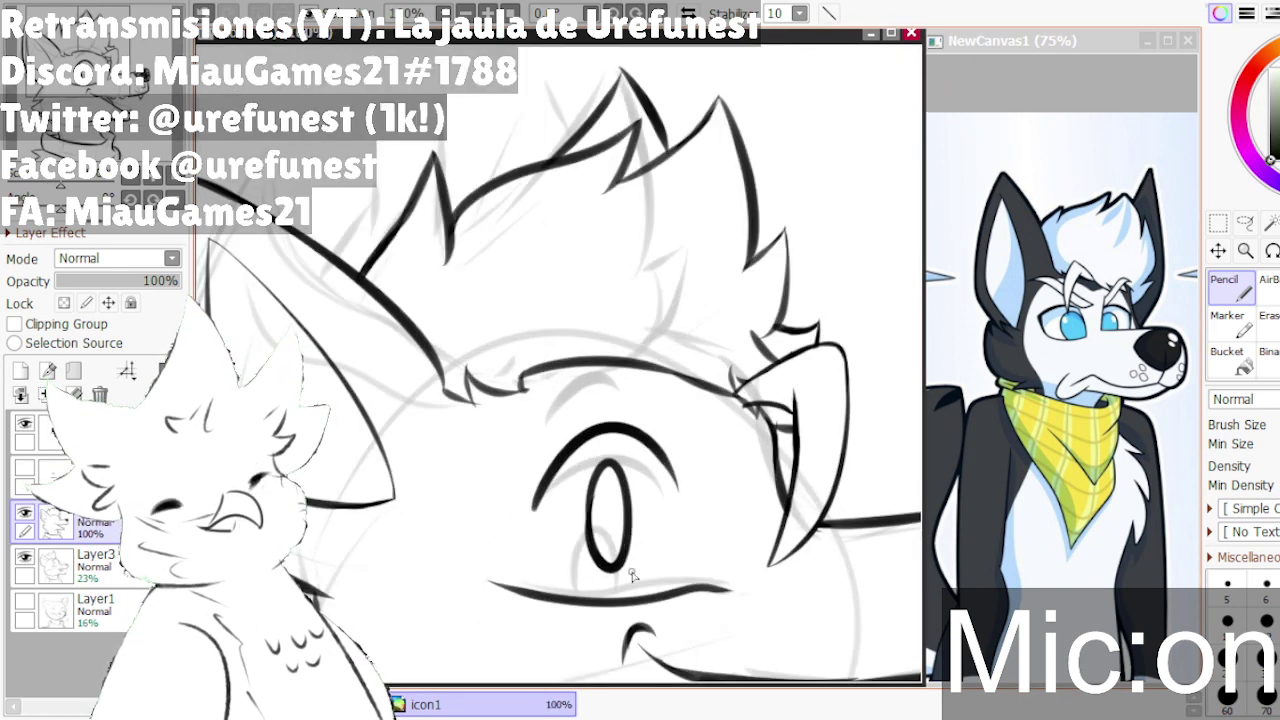
{"action": "left_click_drag", "start_coordinate": [554, 490], "coordinate": [610, 454]}
{"action": "key", "text": "ctrl+z"}
{"action": "mouse_move", "coordinate": [537, 474]}
{"action": "left_mouse_down"}
{"action": "mouse_move", "coordinate": [608, 458]}
{"action": "mouse_move", "coordinate": [601, 447]}
{"action": "left_mouse_up"}
{"action": "key", "text": "ctrl+z"}
{"action": "key", "text": "ctrl+z"}
{"action": "key", "text": "ctrl+z"}
{"action": "left_click_drag", "start_coordinate": [528, 482], "coordinate": [563, 497]}
{"action": "scroll", "coordinate": [563, 497], "scroll_direction": "down", "scroll_amount": 2}
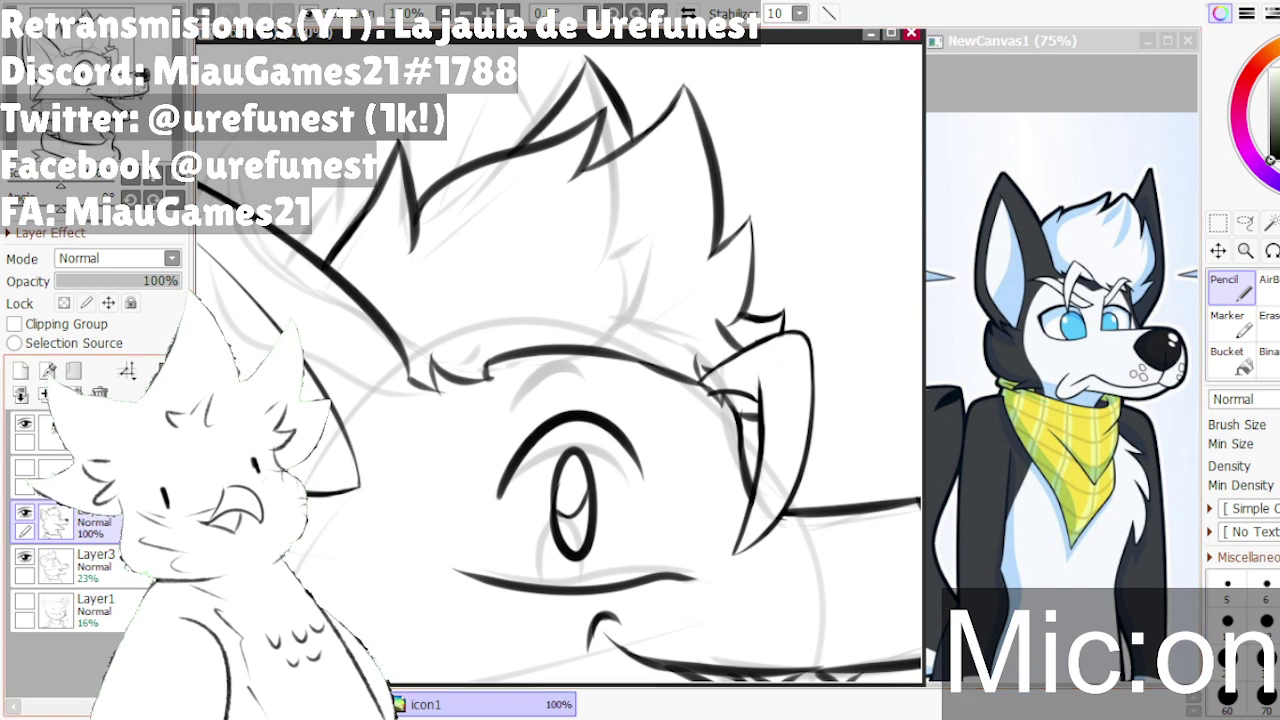
- Draw an eyebrow above the eye on the topmost layer, using a thick arch and a curved underside
{"action": "left_click", "coordinate": [90, 432]}
{"action": "scroll", "coordinate": [529, 334], "scroll_direction": "up", "scroll_amount": 1}
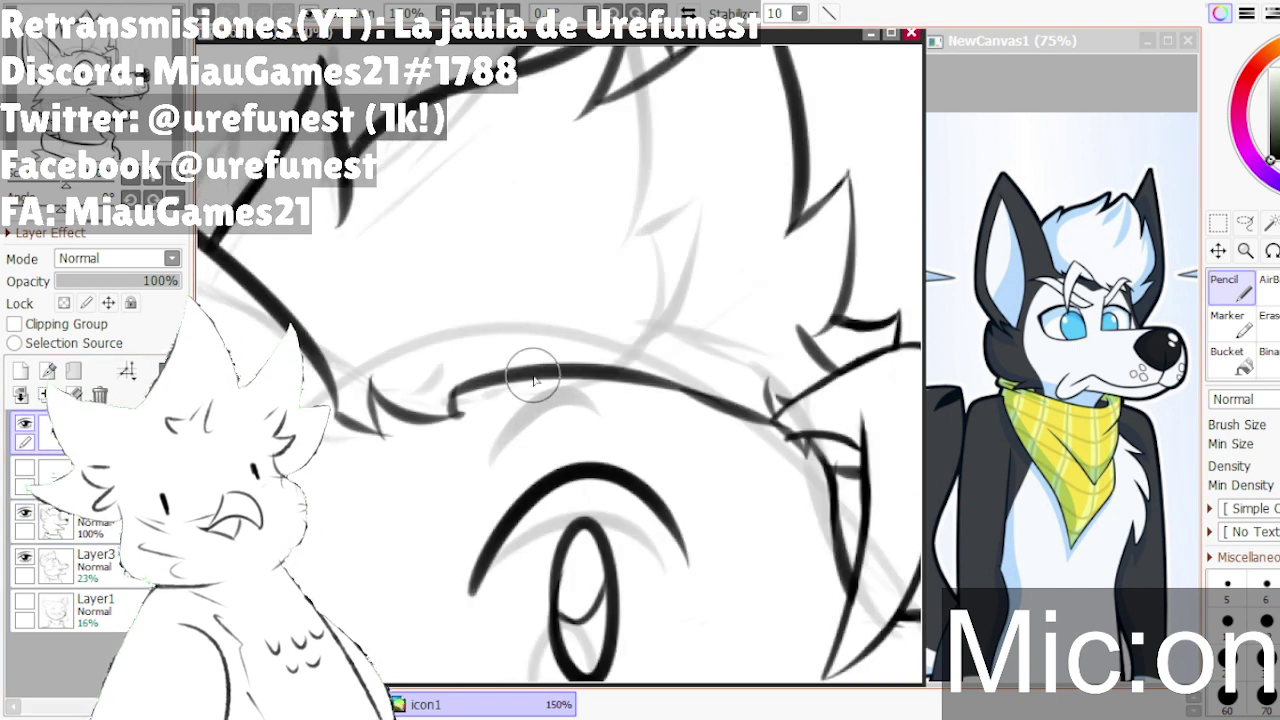
{"action": "left_click", "coordinate": [1251, 611]}
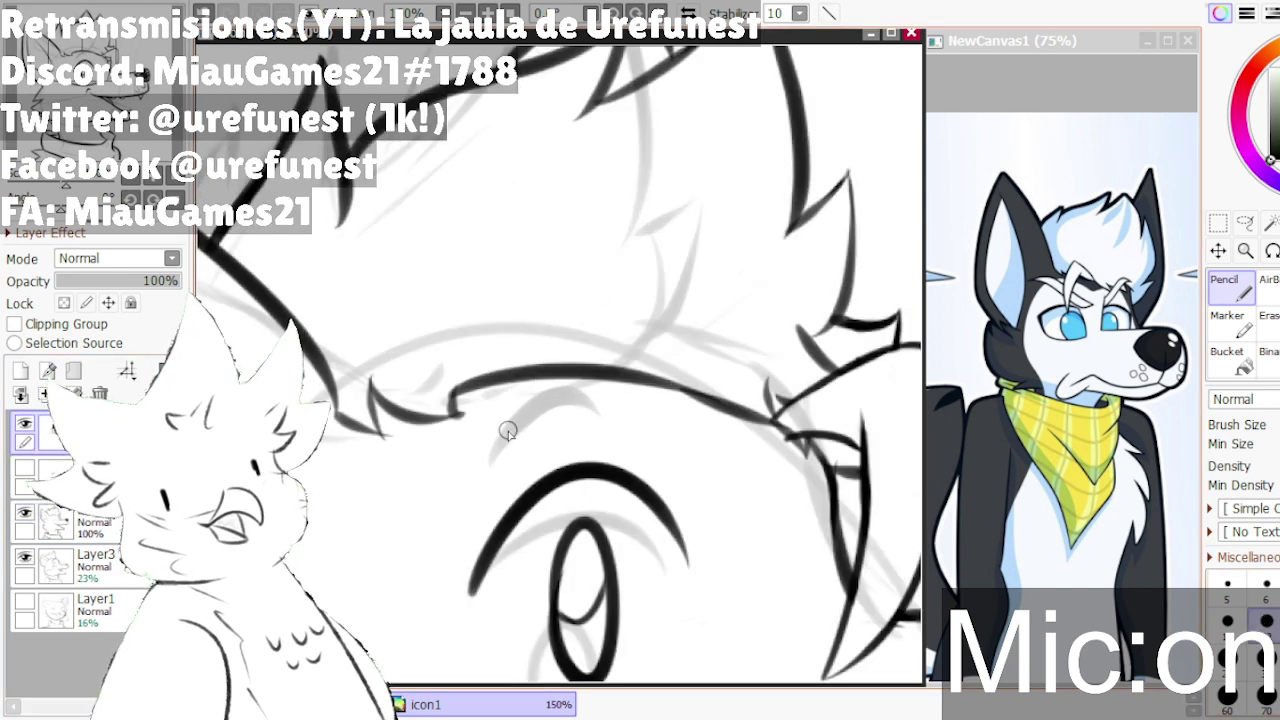
{"action": "left_click_drag", "start_coordinate": [503, 450], "coordinate": [620, 305]}
{"action": "key", "text": "ctrl+z"}
{"action": "mouse_move", "coordinate": [501, 408]}
{"action": "left_mouse_down"}
{"action": "mouse_move", "coordinate": [559, 310]}
{"action": "mouse_move", "coordinate": [632, 340]}
{"action": "left_mouse_up"}
{"action": "key", "text": "ctrl+z"}
{"action": "mouse_move", "coordinate": [502, 430]}
{"action": "left_mouse_down"}
{"action": "mouse_move", "coordinate": [636, 356]}
{"action": "mouse_move", "coordinate": [645, 332]}
{"action": "mouse_move", "coordinate": [575, 400]}
{"action": "left_mouse_up"}
{"action": "key", "text": "ctrl+z"}
{"action": "left_click_drag", "start_coordinate": [503, 440], "coordinate": [649, 332]}
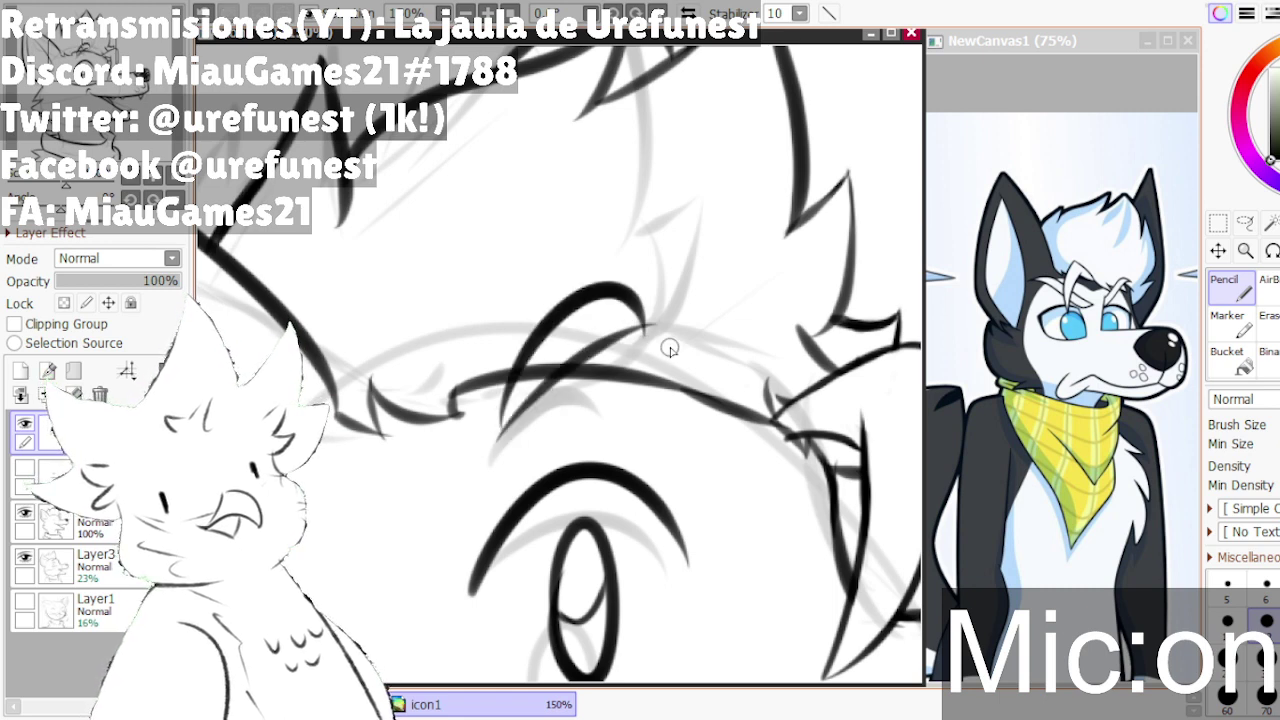
- Redraw the eyebrow's underside curve and bring the arch down to meet its end nearest the muzzle
{"action": "key", "text": "ctrl+z"}
{"action": "mouse_move", "coordinate": [507, 433]}
{"action": "left_mouse_down"}
{"action": "mouse_move", "coordinate": [626, 343]}
{"action": "mouse_move", "coordinate": [633, 314]}
{"action": "left_mouse_up"}
{"action": "scroll", "coordinate": [626, 344], "scroll_direction": "up", "scroll_amount": 1}
{"action": "key", "text": "ctrl+z"}
{"action": "mouse_move", "coordinate": [655, 370]}
{"action": "left_mouse_down"}
{"action": "mouse_move", "coordinate": [628, 315]}
{"action": "mouse_move", "coordinate": [651, 368]}
{"action": "left_mouse_up"}
{"action": "left_click_drag", "start_coordinate": [640, 300], "coordinate": [656, 372]}
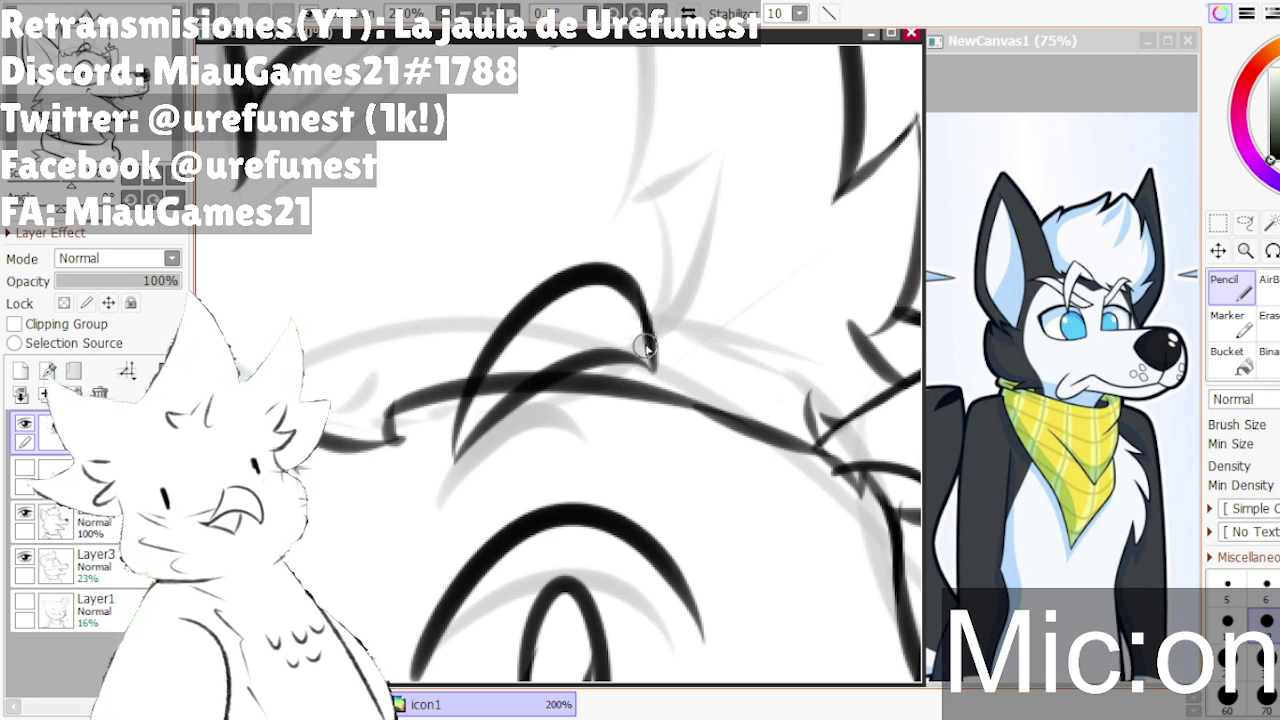
- Redo the short stroke closing the eyebrow's muzzle-side tip so the arch and underside join cleanly
{"action": "key", "text": "ctrl+z"}
{"action": "mouse_move", "coordinate": [636, 290]}
{"action": "left_mouse_down"}
{"action": "mouse_move", "coordinate": [655, 372]}
{"action": "mouse_move", "coordinate": [638, 275]}
{"action": "mouse_move", "coordinate": [644, 314]}
{"action": "left_mouse_up"}
{"action": "scroll", "coordinate": [641, 339], "scroll_direction": "up", "scroll_amount": 2}
{"action": "key", "text": "ctrl+z"}
{"action": "key", "text": "ctrl+z"}
{"action": "left_click_drag", "start_coordinate": [629, 242], "coordinate": [650, 375]}
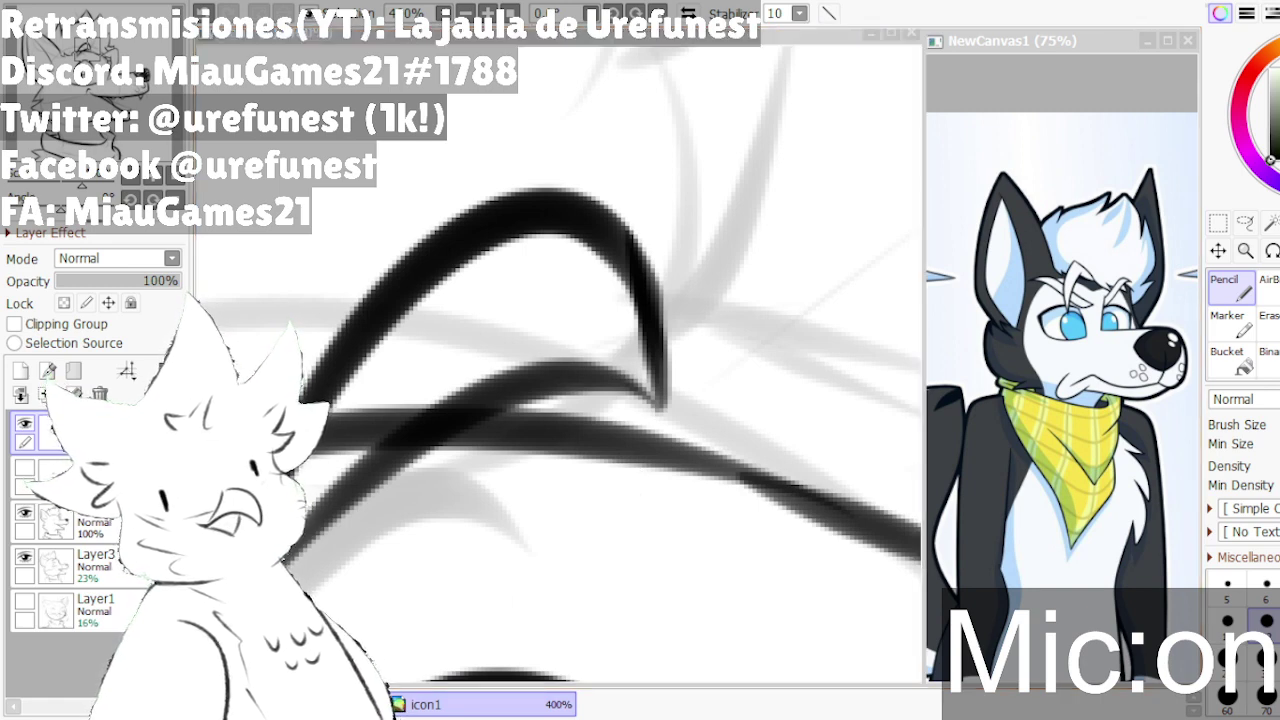
- Erase the part of the forehead line that crosses inside the eyebrow on Layer2
{"action": "scroll", "coordinate": [529, 443], "scroll_direction": "down", "scroll_amount": 5}
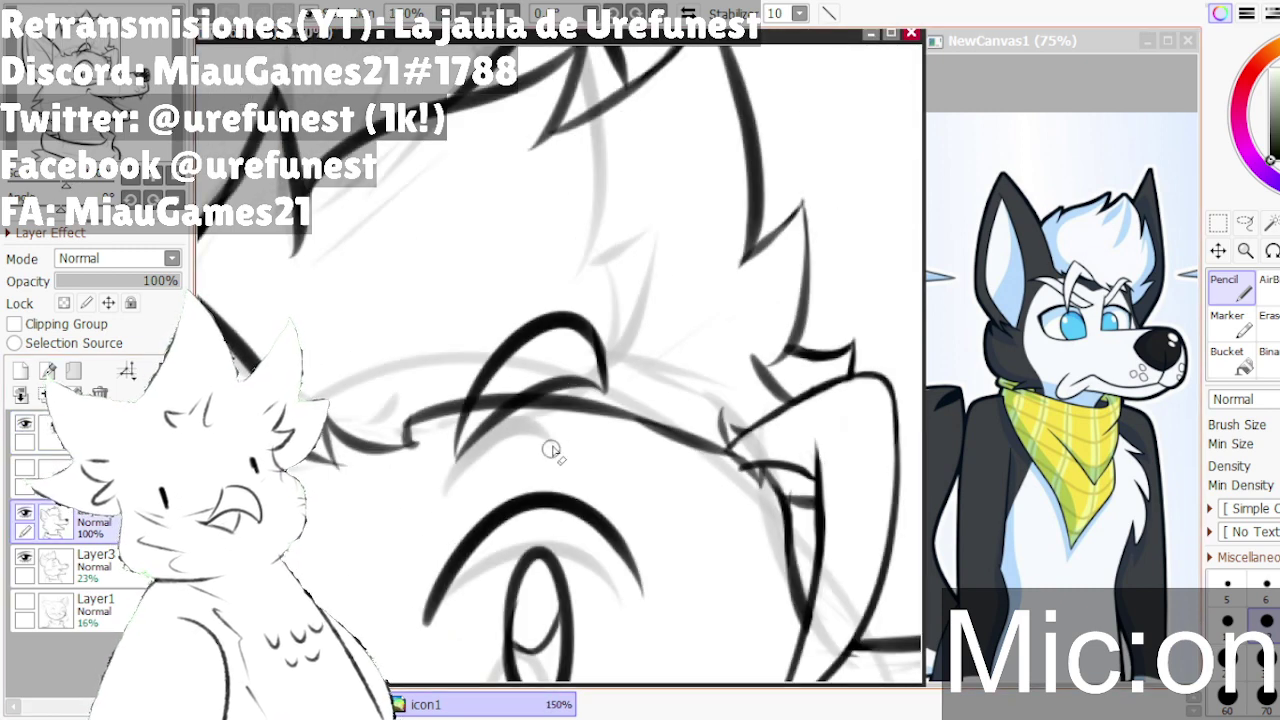
{"action": "scroll", "coordinate": [543, 449], "scroll_direction": "up", "scroll_amount": 5}
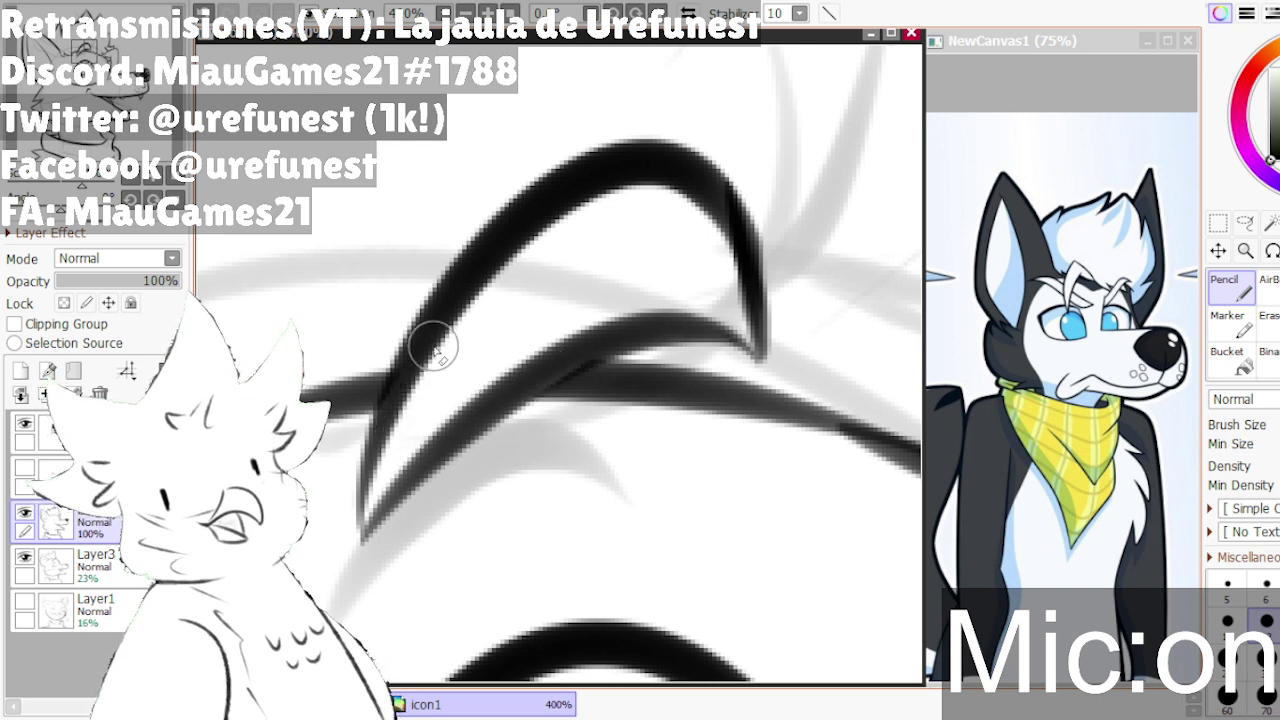
{"action": "scroll", "coordinate": [650, 330], "scroll_direction": "down", "scroll_amount": 7}
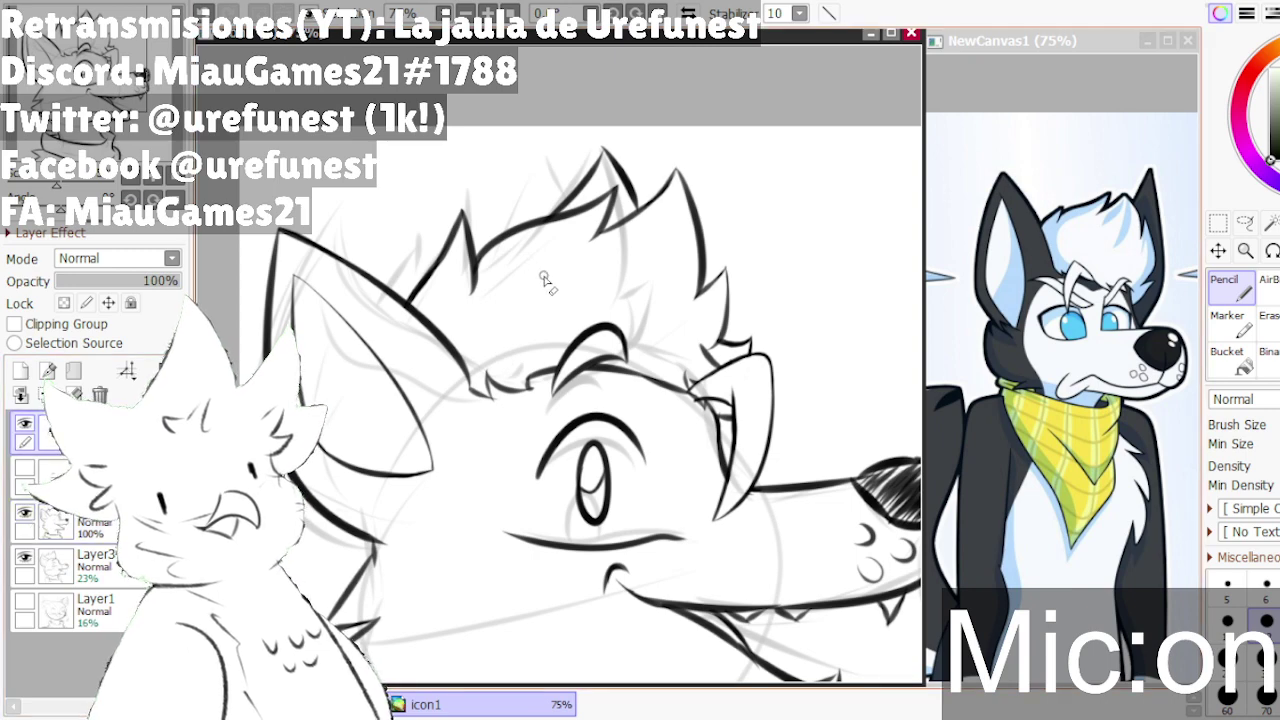
{"action": "scroll", "coordinate": [628, 437], "scroll_direction": "down", "scroll_amount": 3}
{"action": "scroll", "coordinate": [628, 437], "scroll_direction": "up", "scroll_amount": 3}
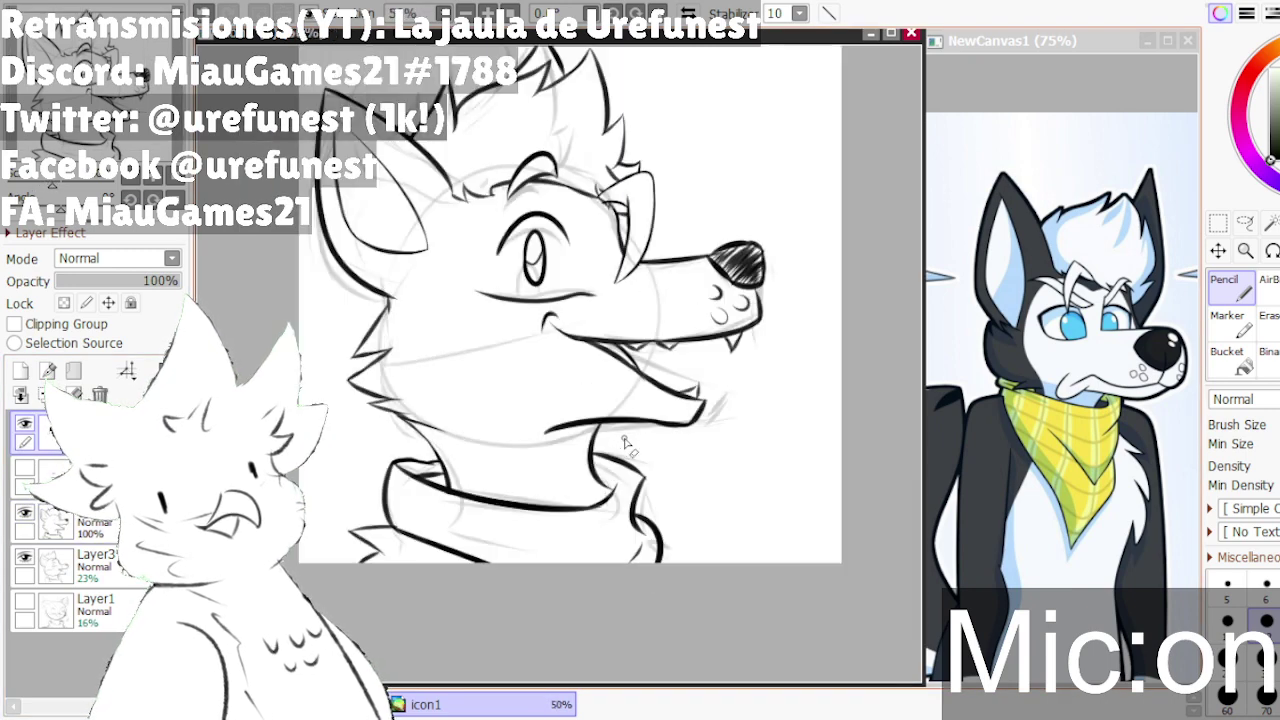
{"action": "scroll", "coordinate": [622, 445], "scroll_direction": "down", "scroll_amount": 2}
{"action": "scroll", "coordinate": [584, 352], "scroll_direction": "up", "scroll_amount": 1}
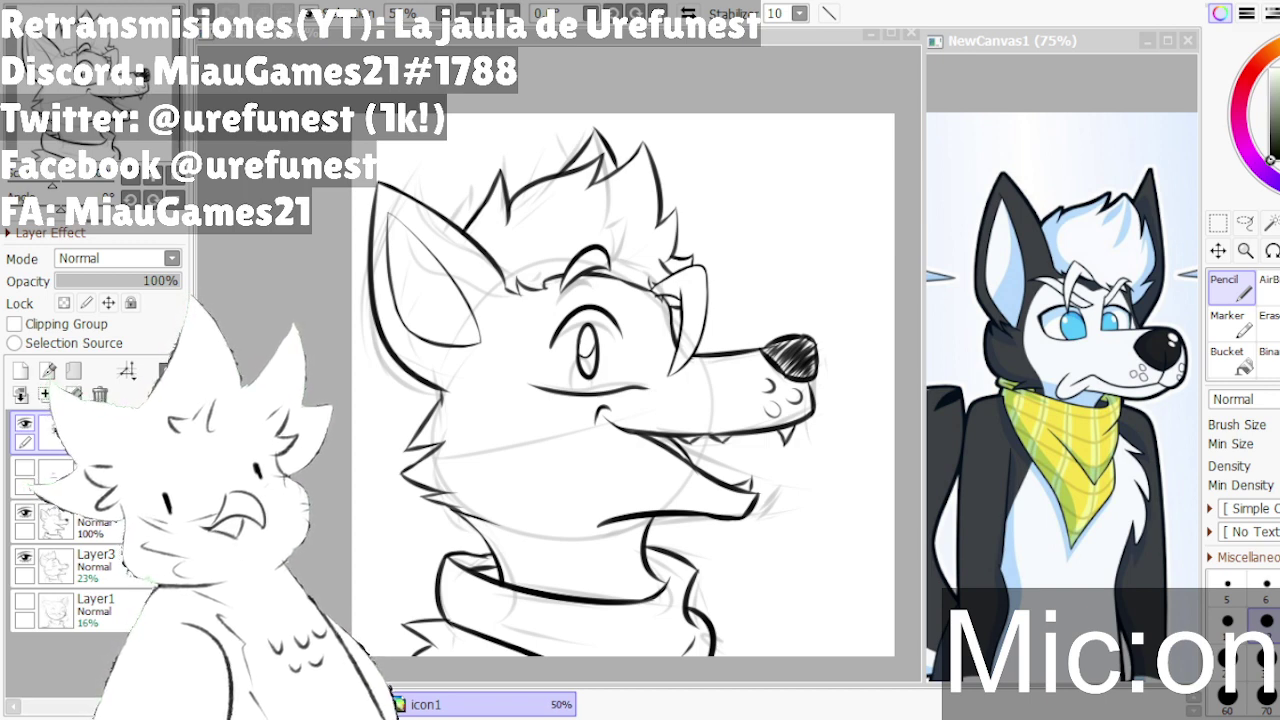
{"action": "key", "text": "alt+Tab"}
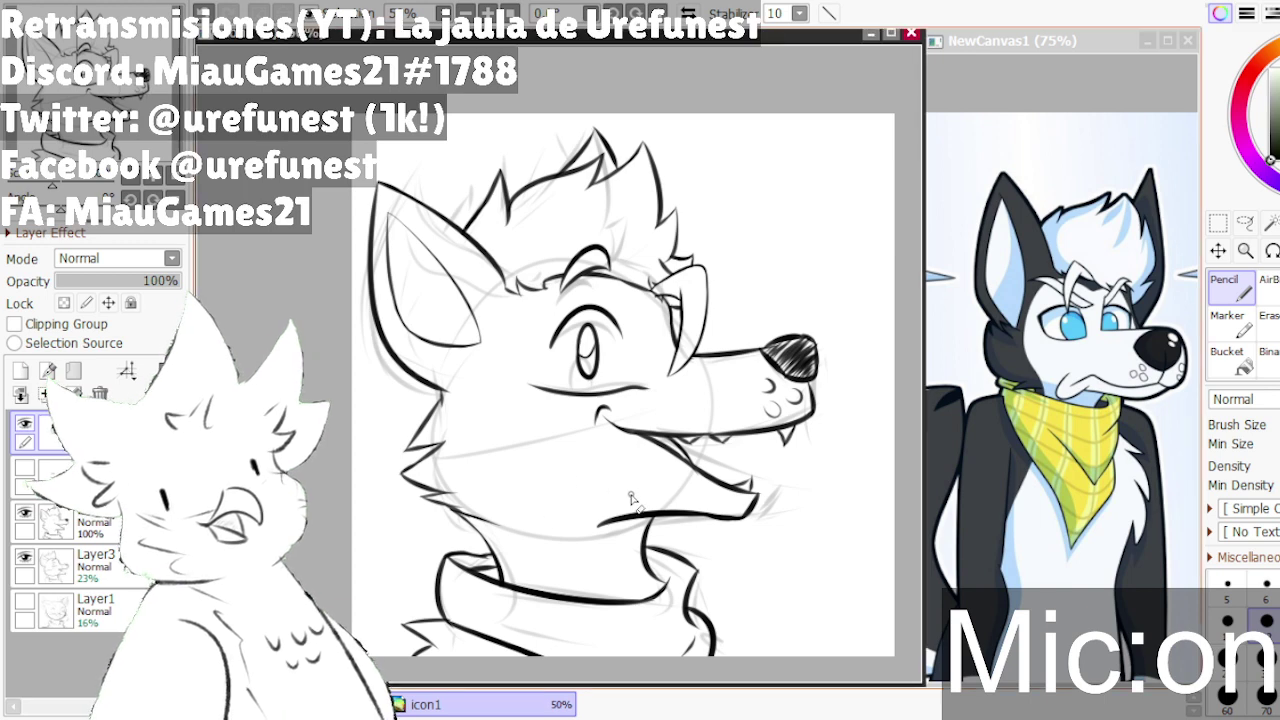
{"action": "scroll", "coordinate": [566, 388], "scroll_direction": "down", "scroll_amount": 1}
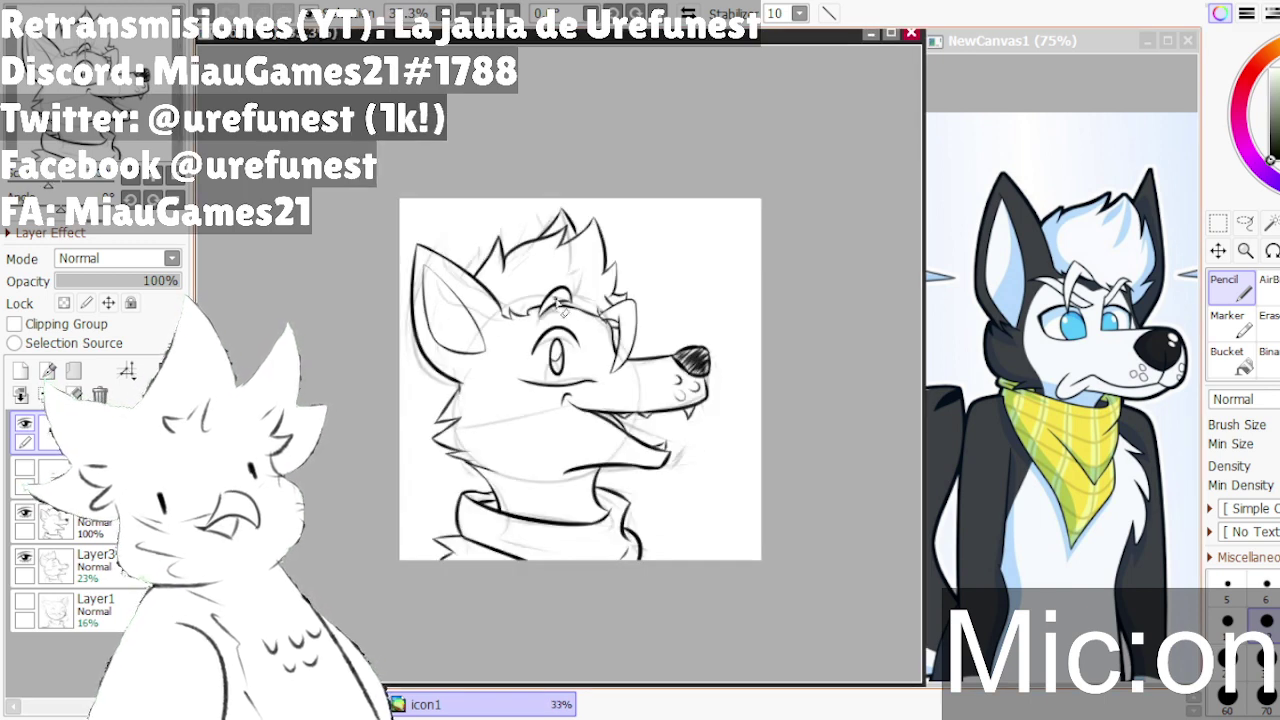
{"action": "scroll", "coordinate": [566, 372], "scroll_direction": "up", "scroll_amount": 1}
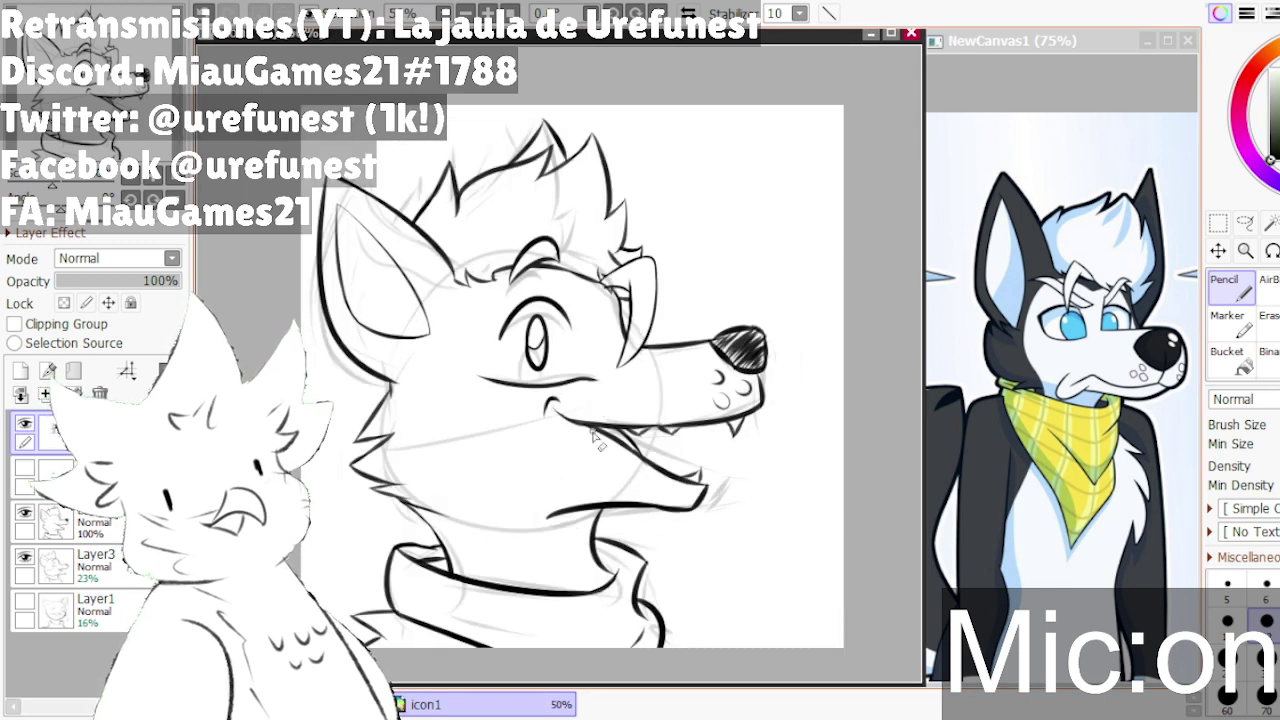
- Add a new layer and draw short fur strokes below the forehead line, between the eyebrow and the hair lock
{"action": "scroll", "coordinate": [596, 531], "scroll_direction": "down", "scroll_amount": 1}
{"action": "scroll", "coordinate": [578, 565], "scroll_direction": "up", "scroll_amount": 1}
{"action": "scroll", "coordinate": [486, 512], "scroll_direction": "up", "scroll_amount": 1}
{"action": "scroll", "coordinate": [498, 500], "scroll_direction": "down", "scroll_amount": 1}
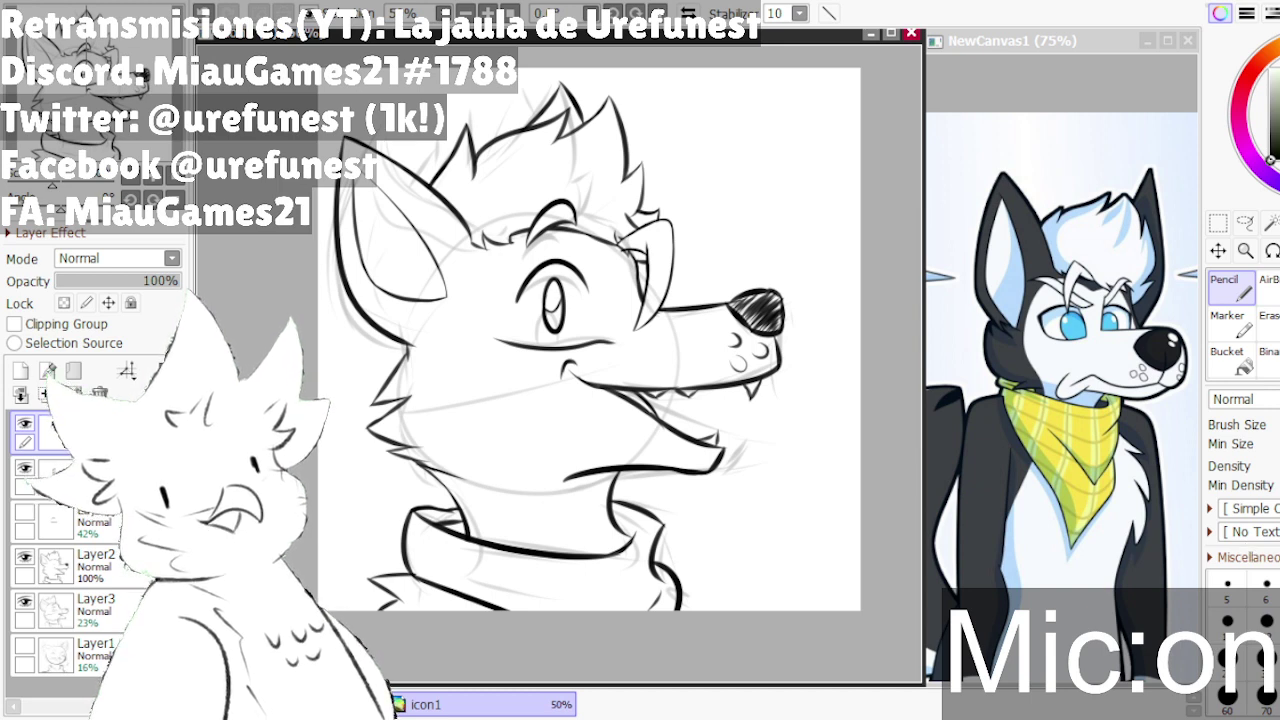
{"action": "scroll", "coordinate": [830, 466], "scroll_direction": "down", "scroll_amount": 1}
{"action": "scroll", "coordinate": [533, 252], "scroll_direction": "up", "scroll_amount": 1}
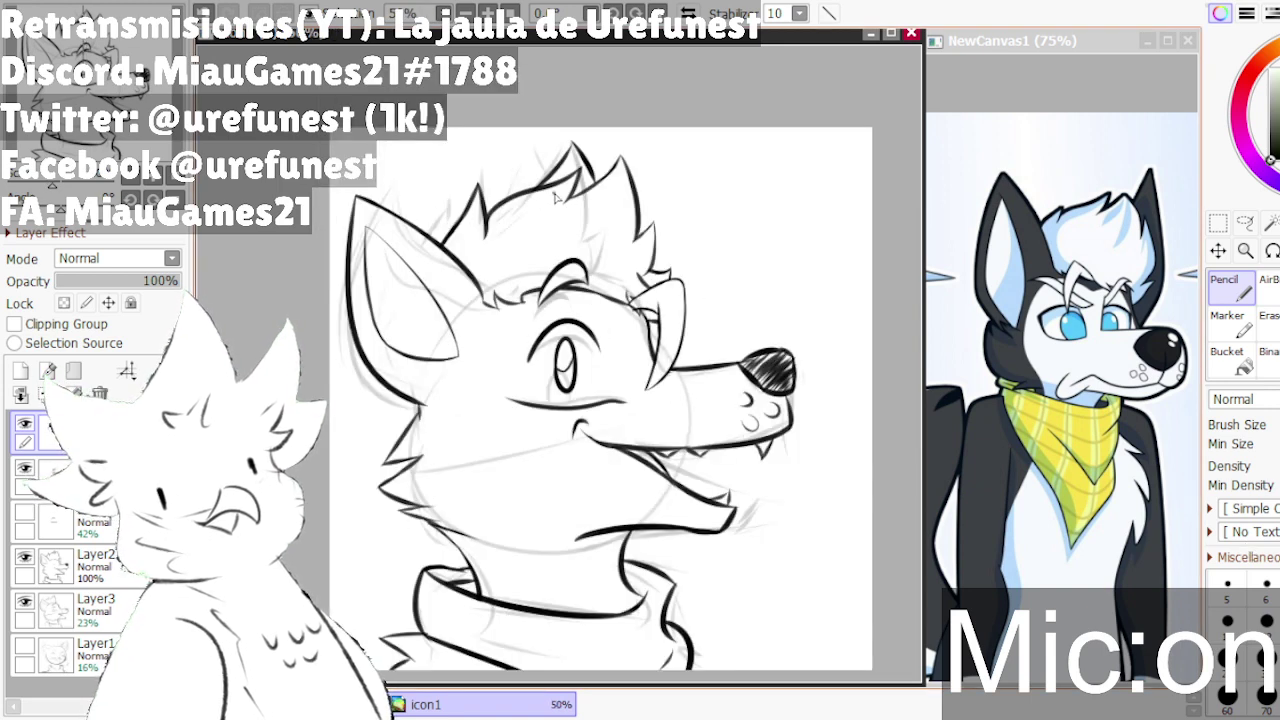
{"action": "scroll", "coordinate": [570, 280], "scroll_direction": "up", "scroll_amount": 1}
{"action": "scroll", "coordinate": [625, 318], "scroll_direction": "down", "scroll_amount": 1}
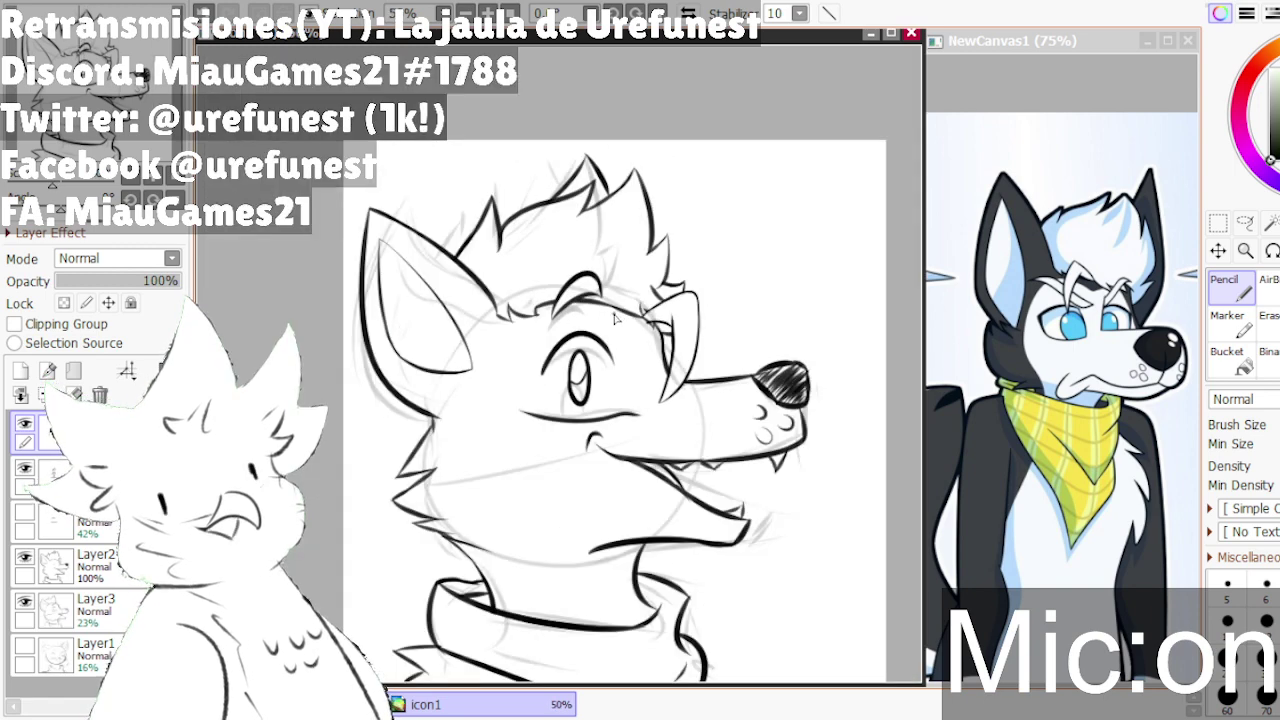
{"action": "scroll", "coordinate": [597, 311], "scroll_direction": "up", "scroll_amount": 1}
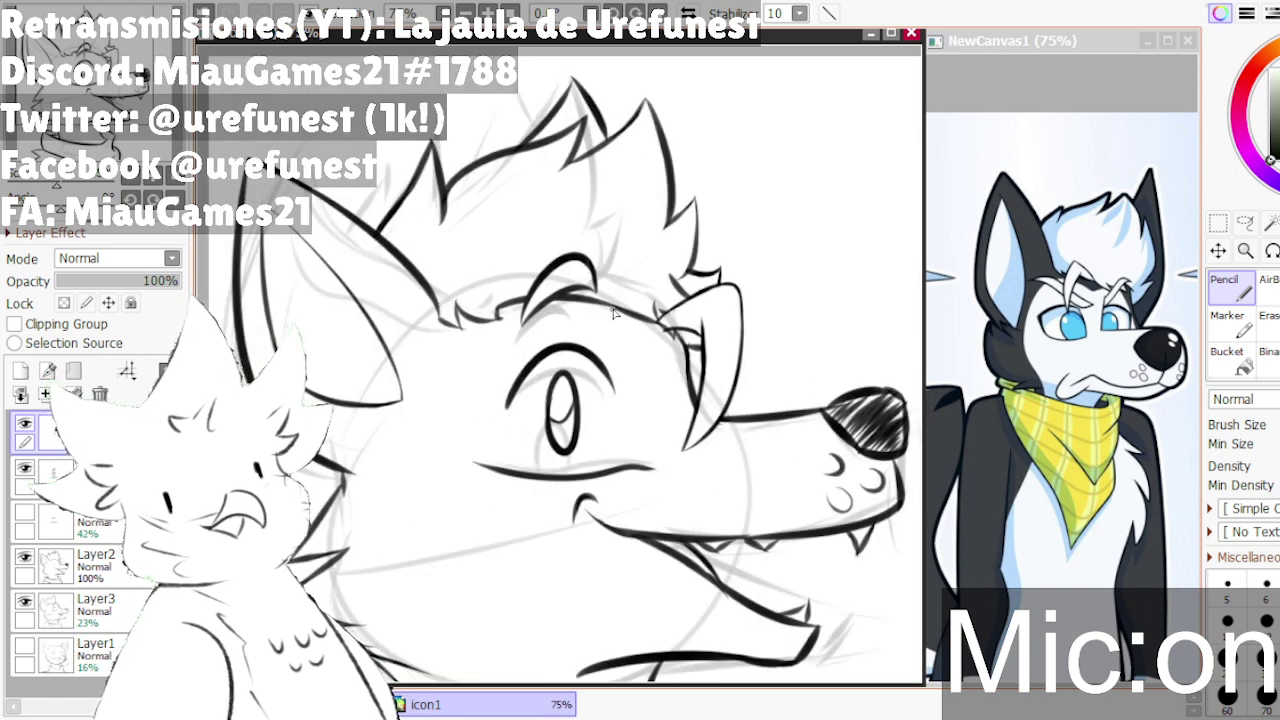
{"action": "scroll", "coordinate": [630, 325], "scroll_direction": "up", "scroll_amount": 2}
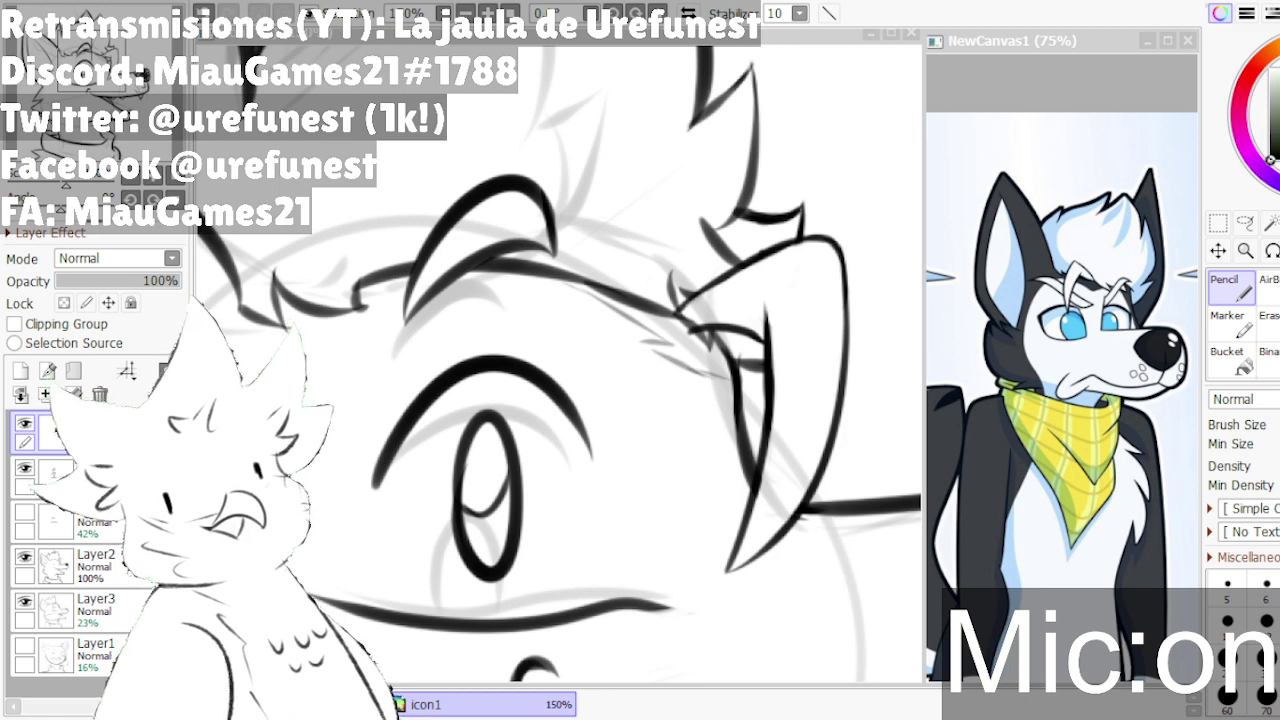
{"action": "scroll", "coordinate": [880, 230], "scroll_direction": "down", "scroll_amount": 2}
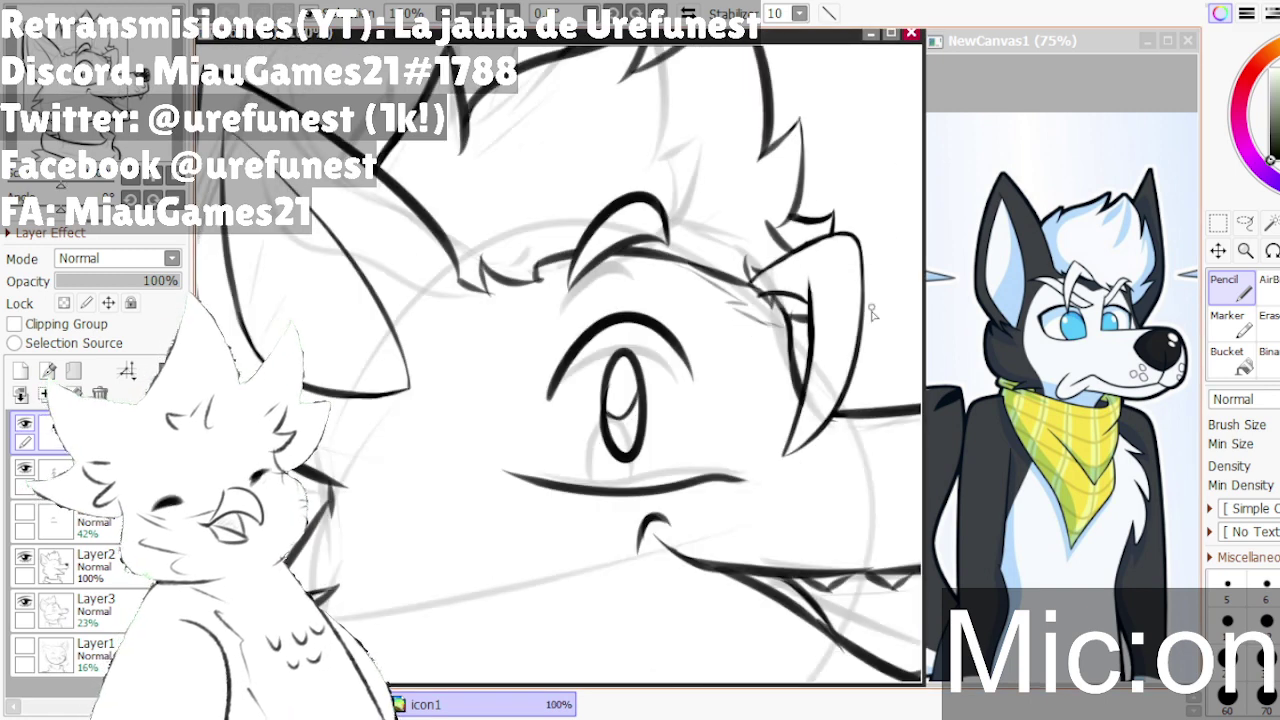
- Draw a descending row of fur tuft strokes between the ear and the eye, ending in a long stroke toward the cheek
{"action": "scroll", "coordinate": [795, 402], "scroll_direction": "down", "scroll_amount": 1}
{"action": "scroll", "coordinate": [578, 350], "scroll_direction": "up", "scroll_amount": 1}
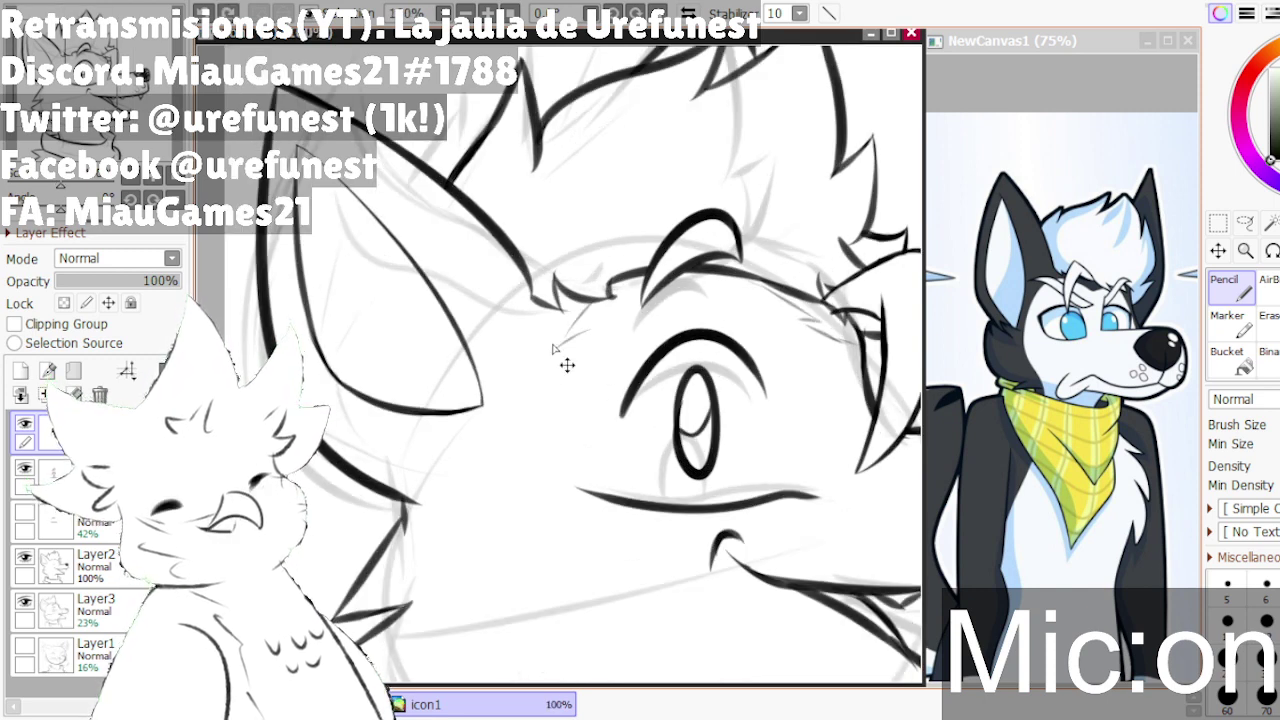
{"action": "key", "text": "ctrl+z"}
{"action": "mouse_move", "coordinate": [590, 305]}
{"action": "left_mouse_down"}
{"action": "mouse_move", "coordinate": [518, 352]}
{"action": "mouse_move", "coordinate": [532, 390]}
{"action": "mouse_move", "coordinate": [500, 449]}
{"action": "left_mouse_up"}
{"action": "scroll", "coordinate": [508, 471], "scroll_direction": "down", "scroll_amount": 2}
{"action": "scroll", "coordinate": [540, 444], "scroll_direction": "up", "scroll_amount": 1}
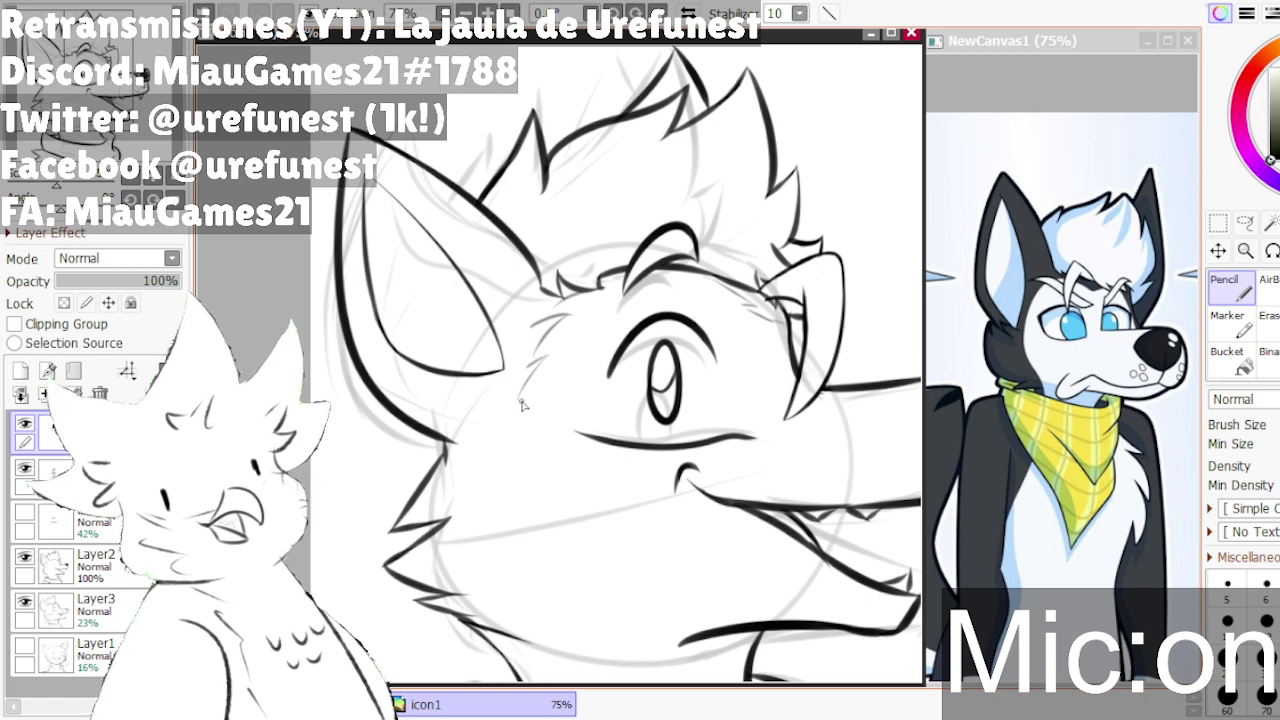
{"action": "scroll", "coordinate": [524, 400], "scroll_direction": "up", "scroll_amount": 1}
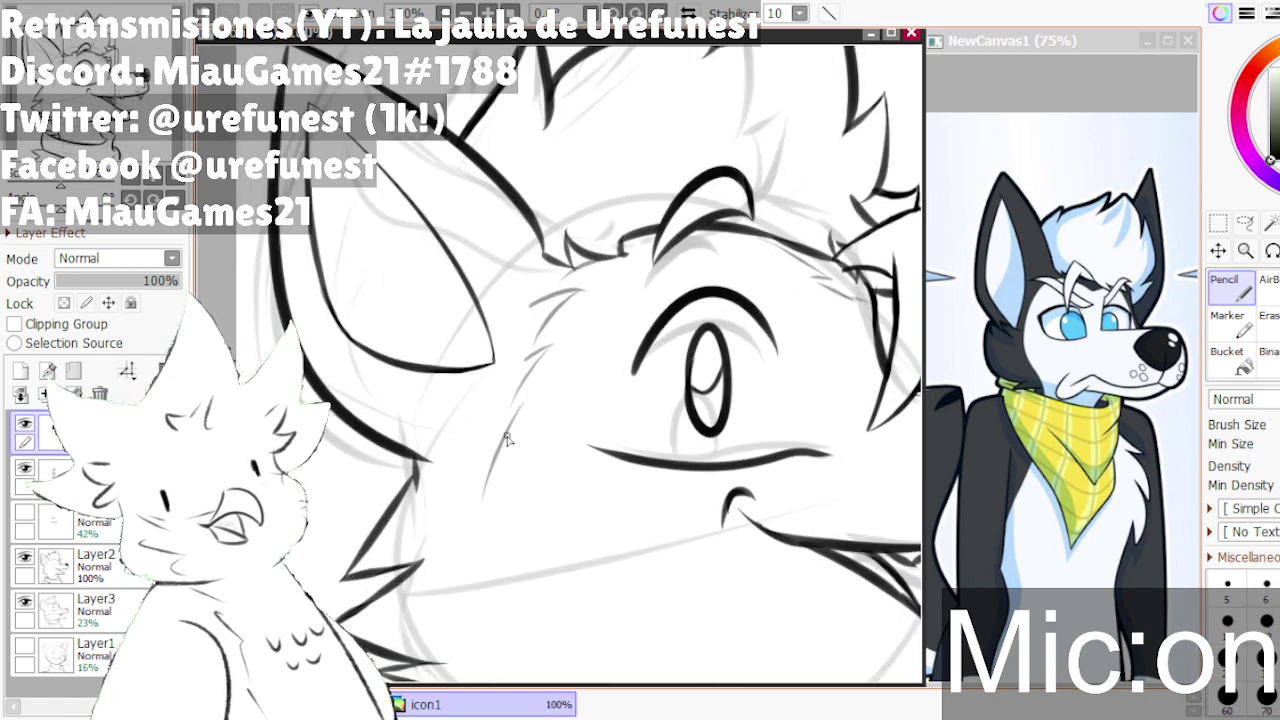
{"action": "scroll", "coordinate": [510, 432], "scroll_direction": "up", "scroll_amount": 1}
{"action": "scroll", "coordinate": [515, 410], "scroll_direction": "up", "scroll_amount": 1}
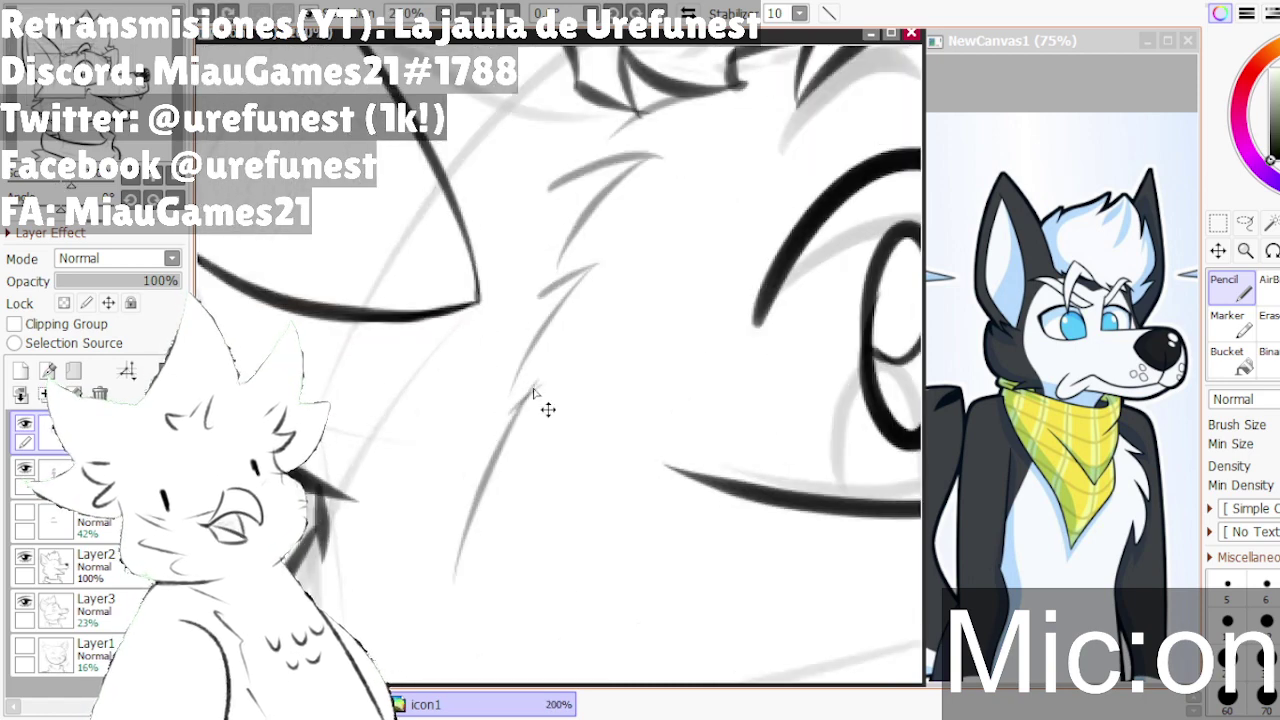
{"action": "scroll", "coordinate": [505, 460], "scroll_direction": "down", "scroll_amount": 2}
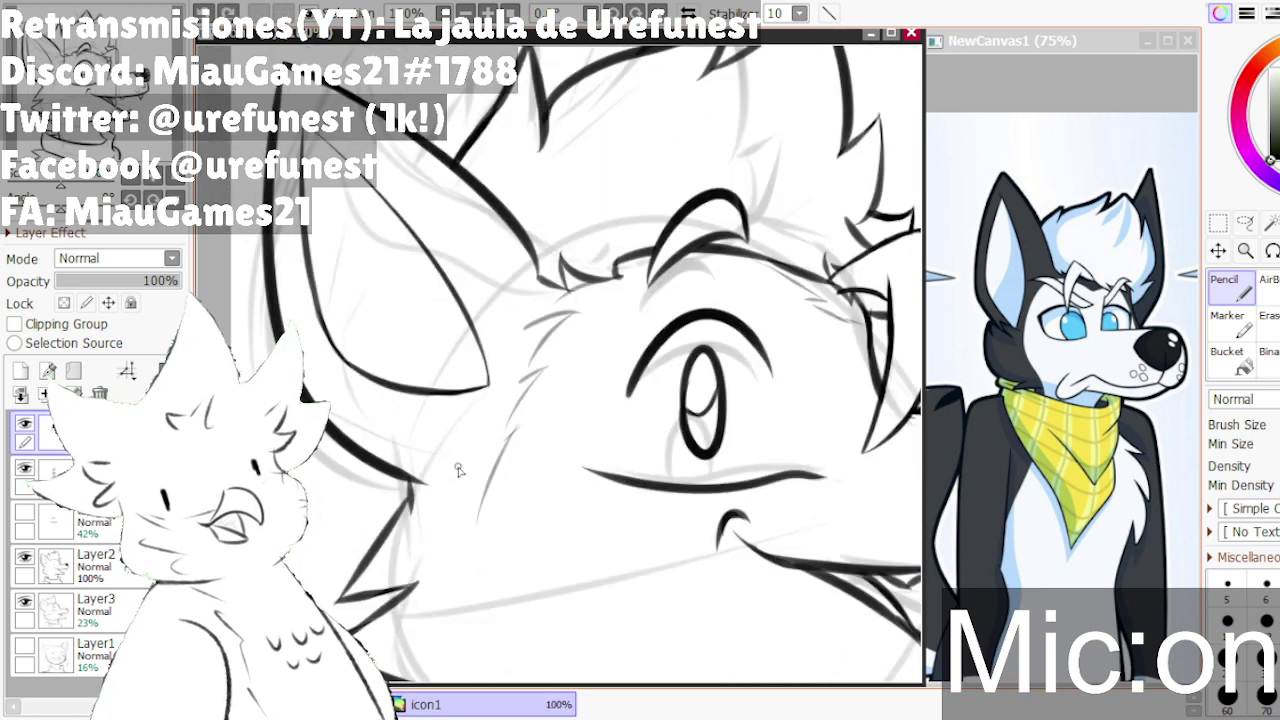
{"action": "mouse_move", "coordinate": [458, 428]}
{"action": "left_mouse_down"}
{"action": "mouse_move", "coordinate": [426, 461]}
{"action": "mouse_move", "coordinate": [437, 482]}
{"action": "left_mouse_up"}
{"action": "left_click_drag", "start_coordinate": [491, 433], "coordinate": [450, 486]}
{"action": "left_click_drag", "start_coordinate": [574, 449], "coordinate": [549, 470]}
{"action": "left_click_drag", "start_coordinate": [577, 476], "coordinate": [555, 497]}
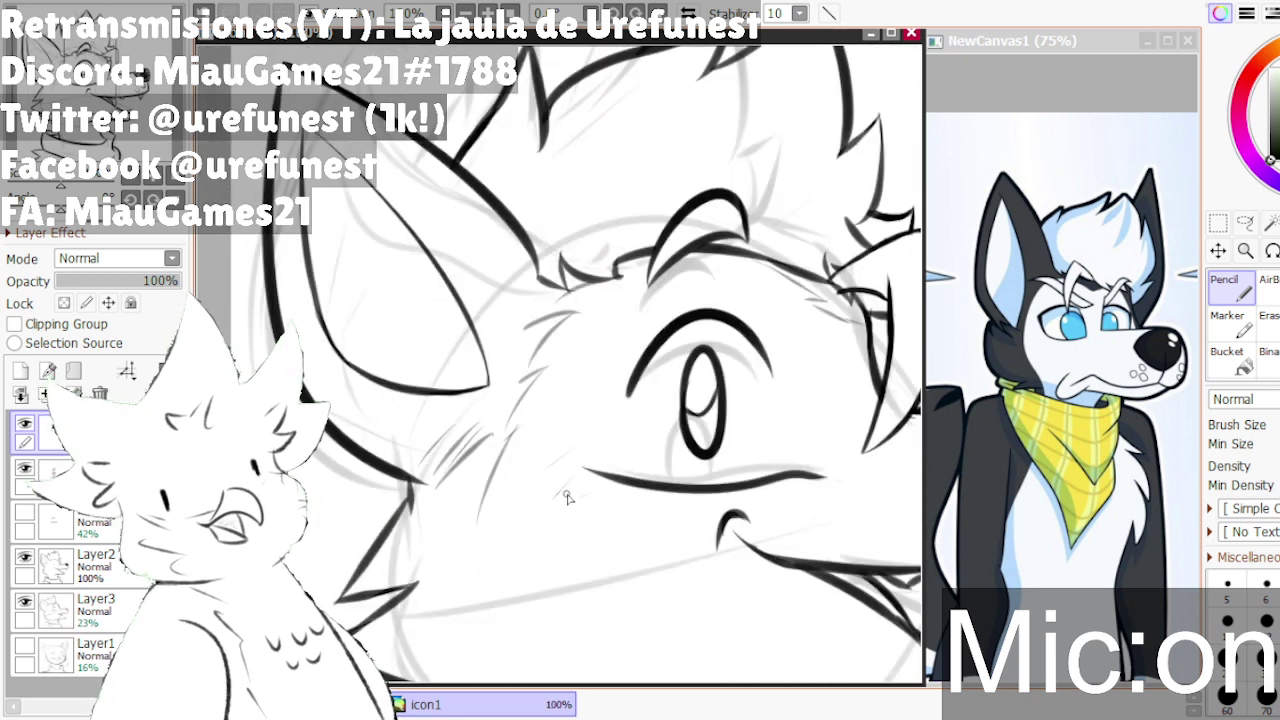
{"action": "key", "text": "ctrl+z"}
{"action": "key", "text": "ctrl+z"}
{"action": "key", "text": "ctrl+z"}
{"action": "key", "text": "ctrl+z"}
{"action": "key", "text": "ctrl+z"}
{"action": "key", "text": "ctrl+z"}
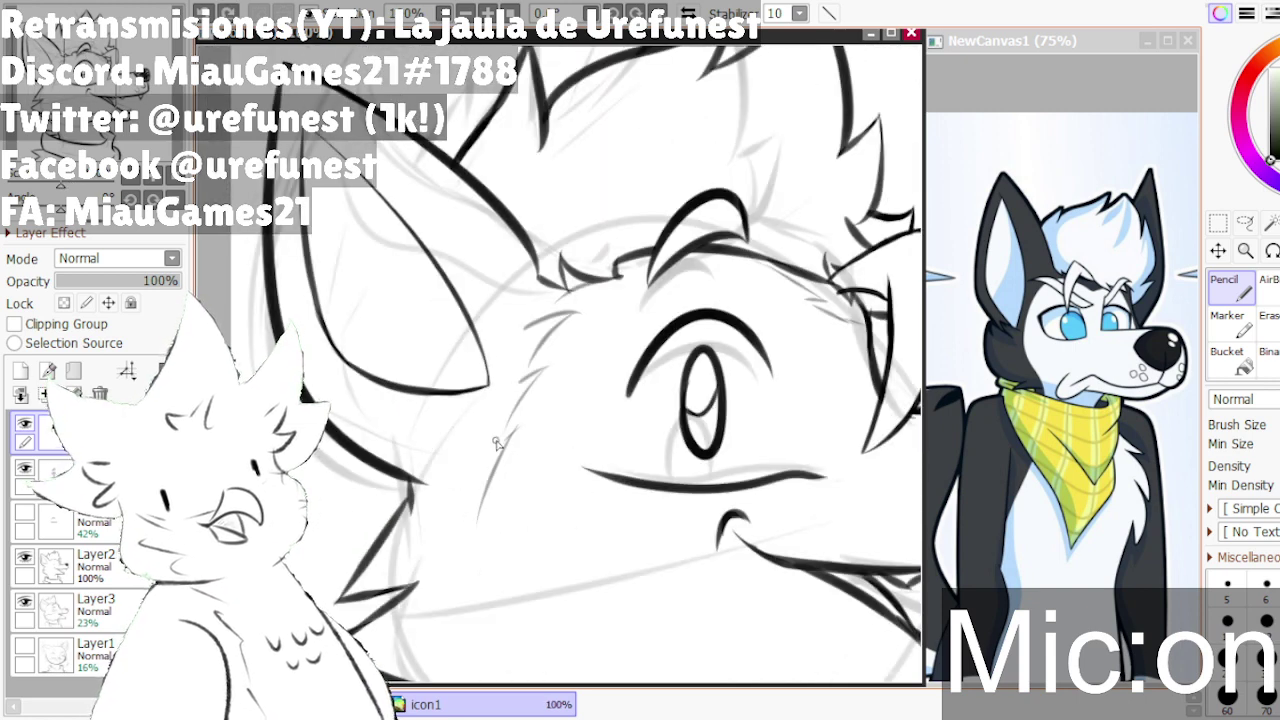
- Extend the middle fur tuft stroke to meet the long lower stroke and clean up their junction
{"action": "scroll", "coordinate": [497, 443], "scroll_direction": "up", "scroll_amount": 3}
{"action": "left_click_drag", "start_coordinate": [490, 474], "coordinate": [537, 377]}
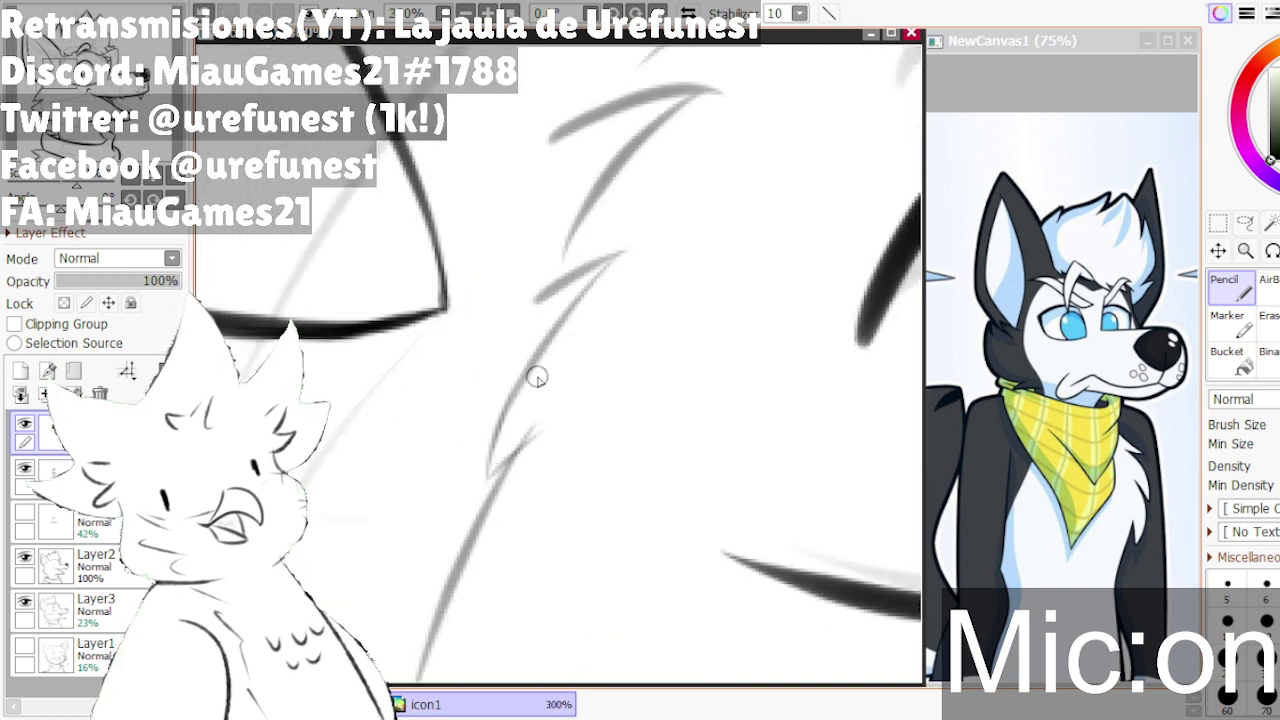
{"action": "scroll", "coordinate": [551, 417], "scroll_direction": "up", "scroll_amount": 1}
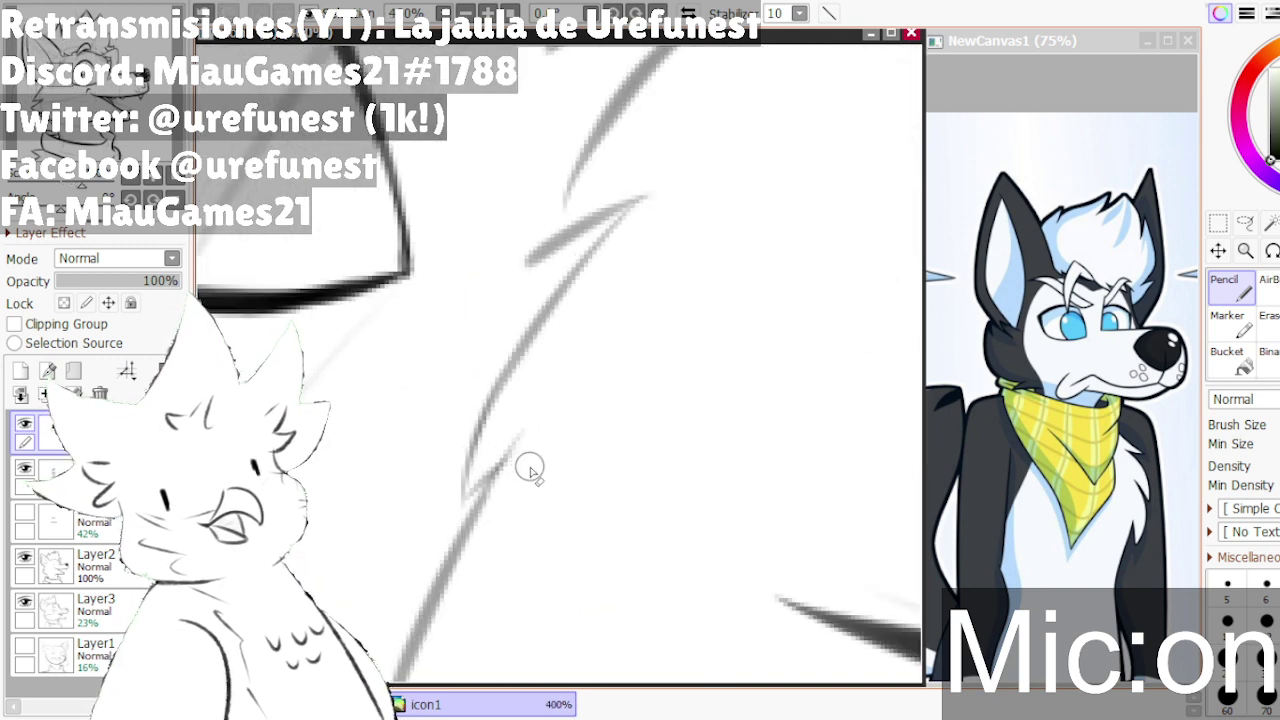
{"action": "scroll", "coordinate": [500, 460], "scroll_direction": "down", "scroll_amount": 7}
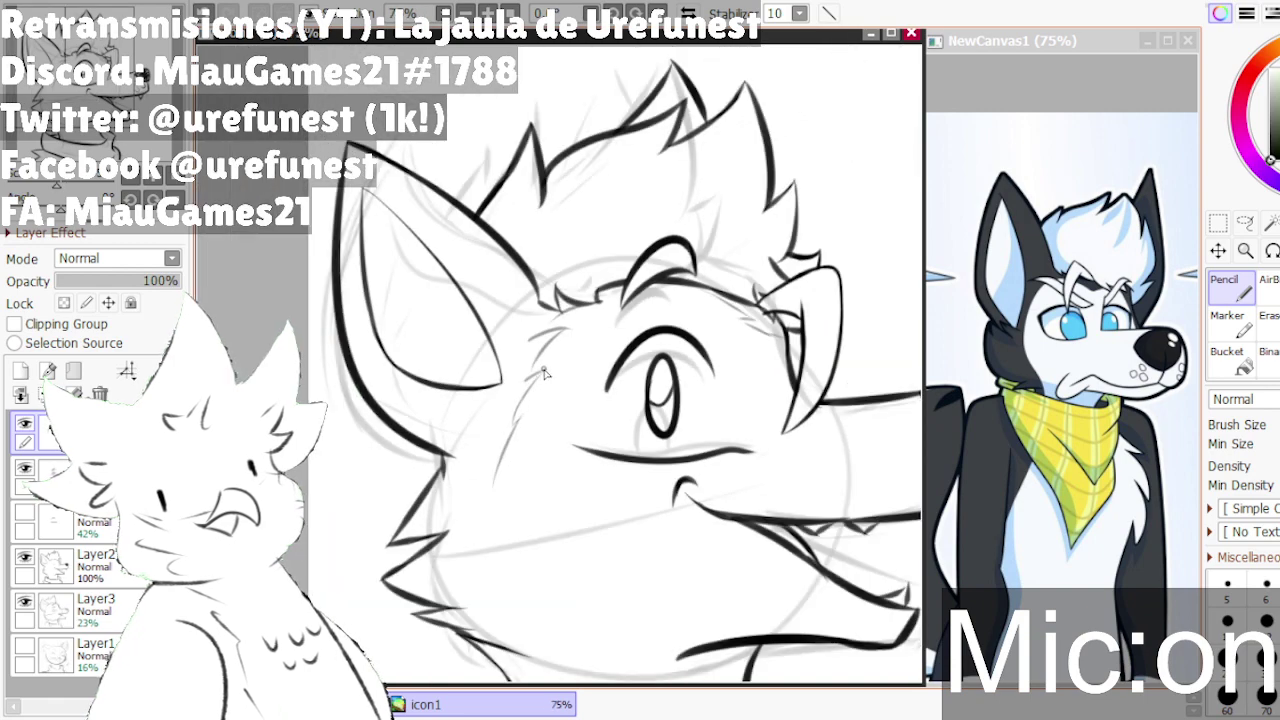
- Turn the fur marking inward at the cheek with a short notch and a diagonal stroke below it
{"action": "scroll", "coordinate": [508, 516], "scroll_direction": "up", "scroll_amount": 1}
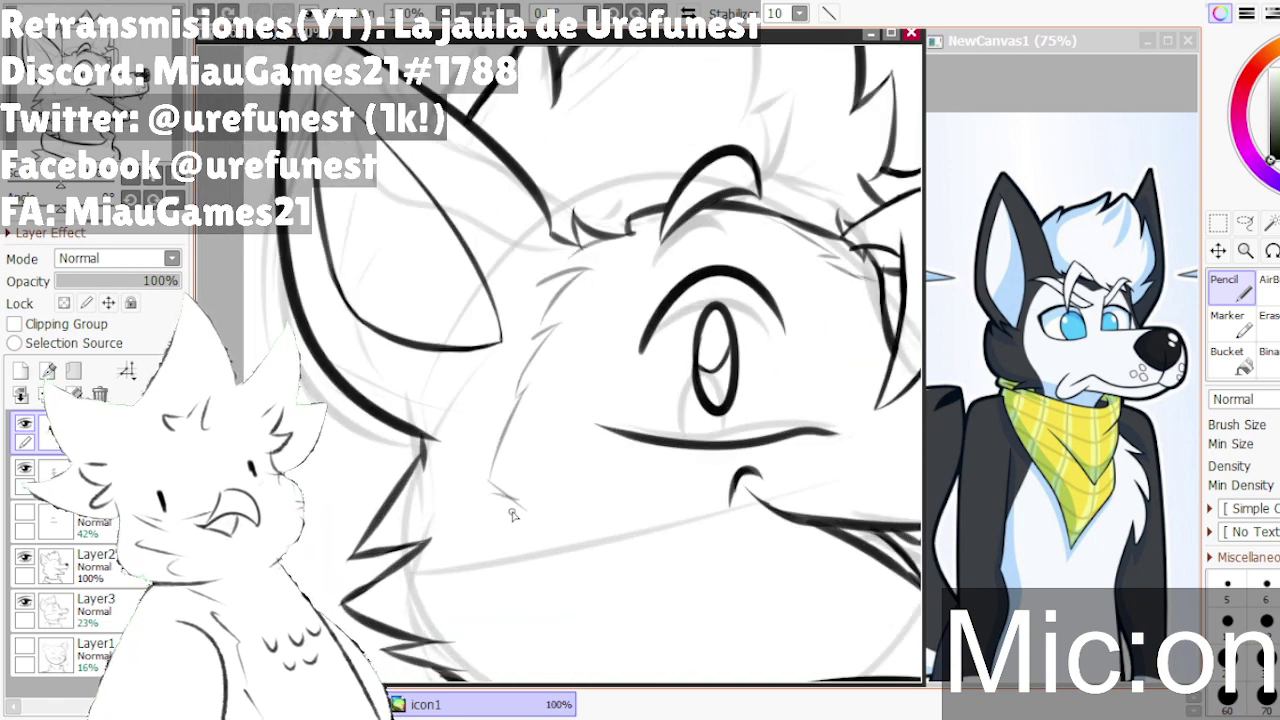
{"action": "scroll", "coordinate": [512, 515], "scroll_direction": "up", "scroll_amount": 3}
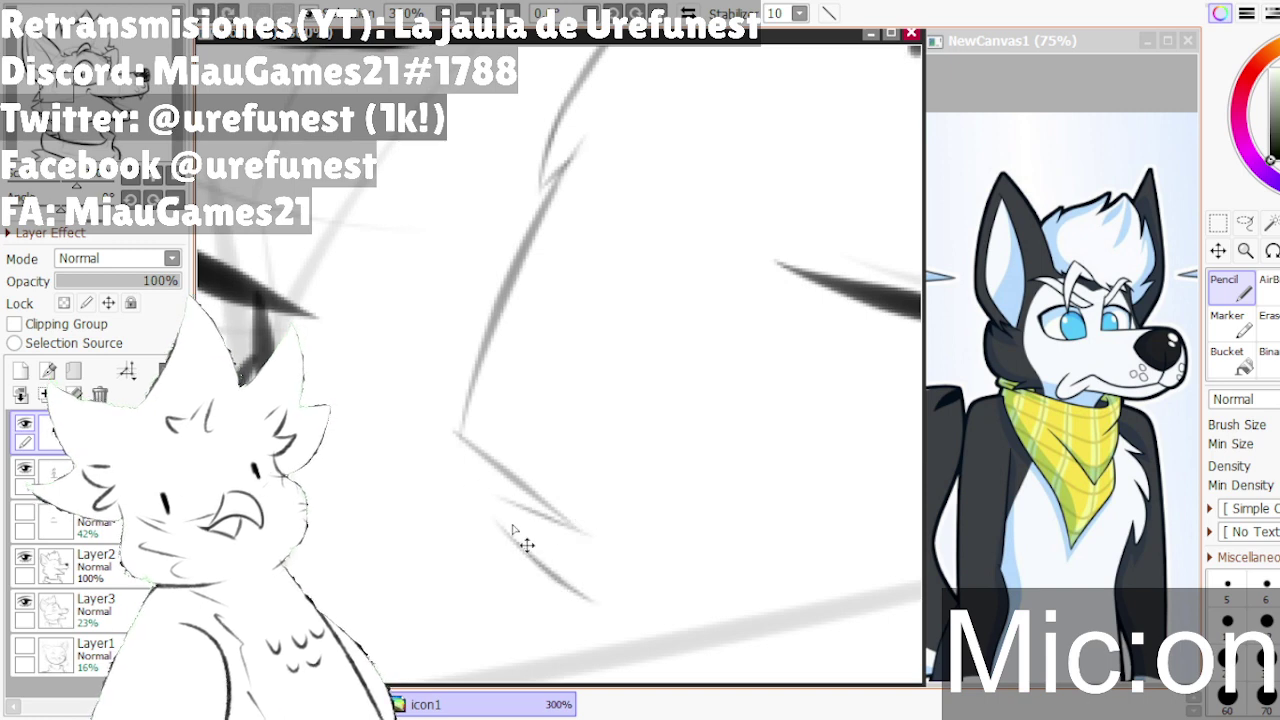
{"action": "scroll", "coordinate": [491, 528], "scroll_direction": "down", "scroll_amount": 2}
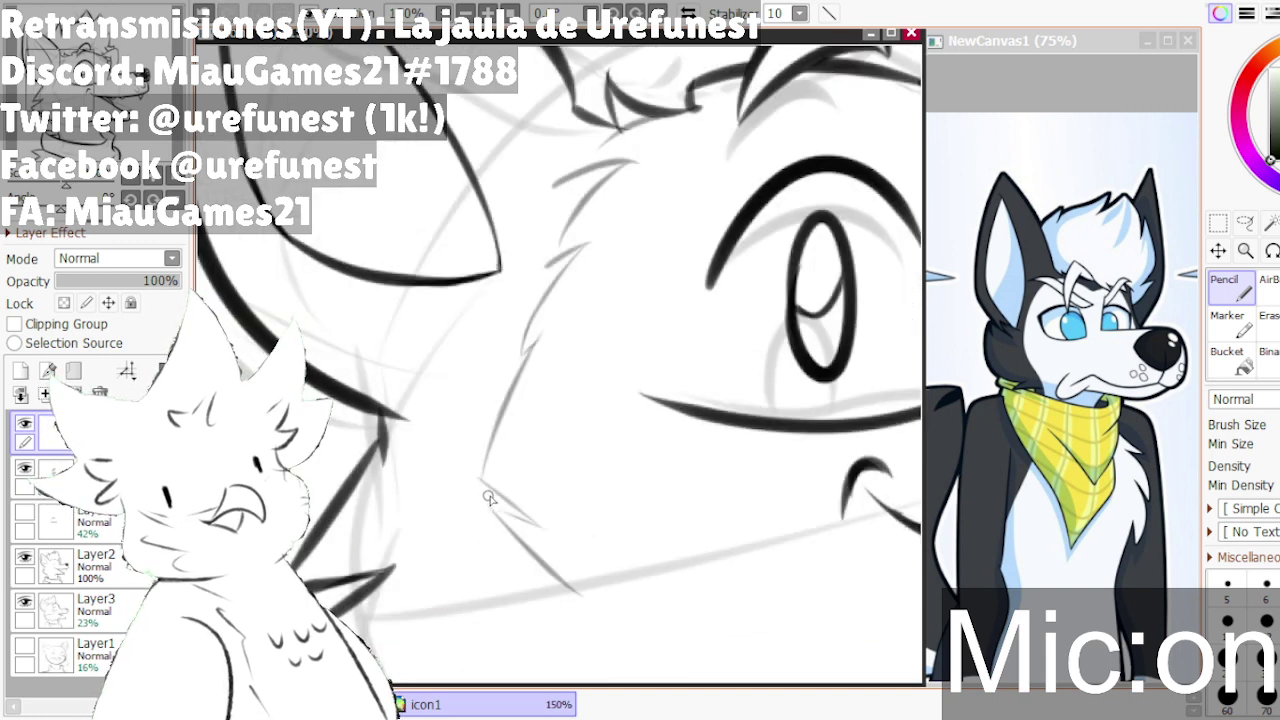
{"action": "scroll", "coordinate": [489, 498], "scroll_direction": "down", "scroll_amount": 1}
{"action": "scroll", "coordinate": [489, 500], "scroll_direction": "down", "scroll_amount": 2}
{"action": "scroll", "coordinate": [488, 502], "scroll_direction": "up", "scroll_amount": 2}
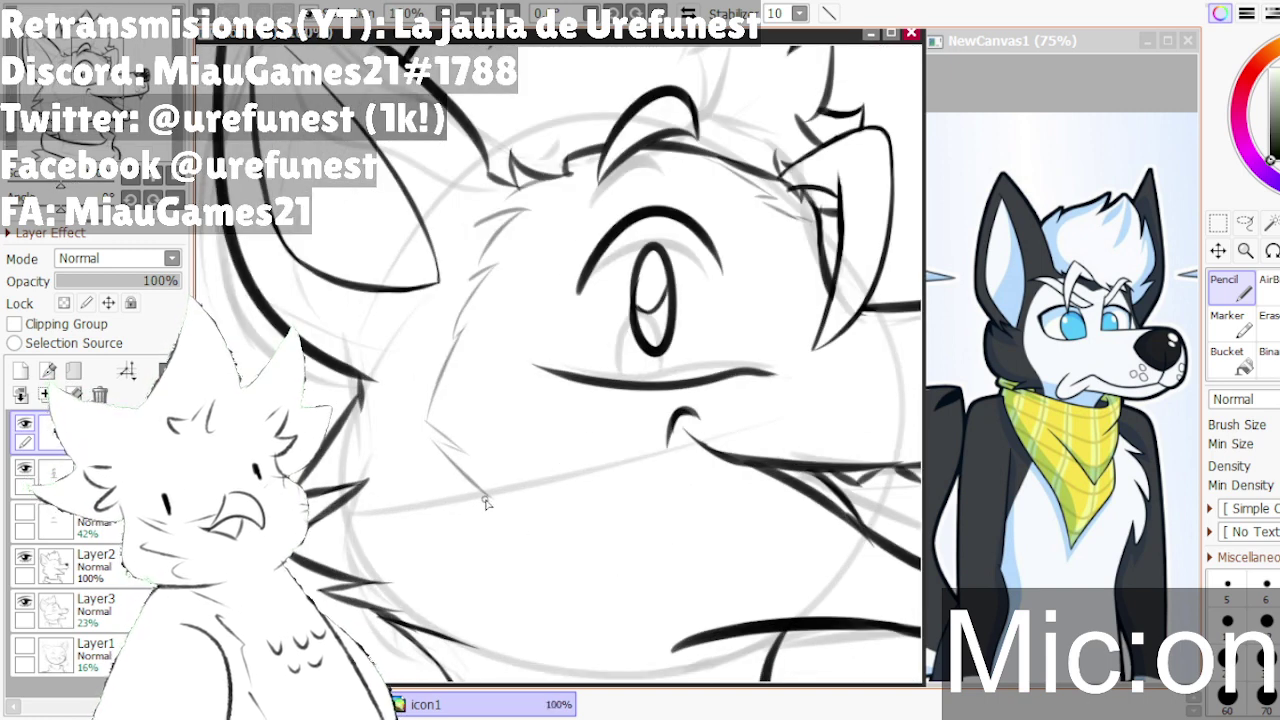
- Continue the cheek fur marking with a curved stroke running down toward the jaw, redoing the first attempt
{"action": "left_click_drag", "start_coordinate": [491, 518], "coordinate": [542, 557]}
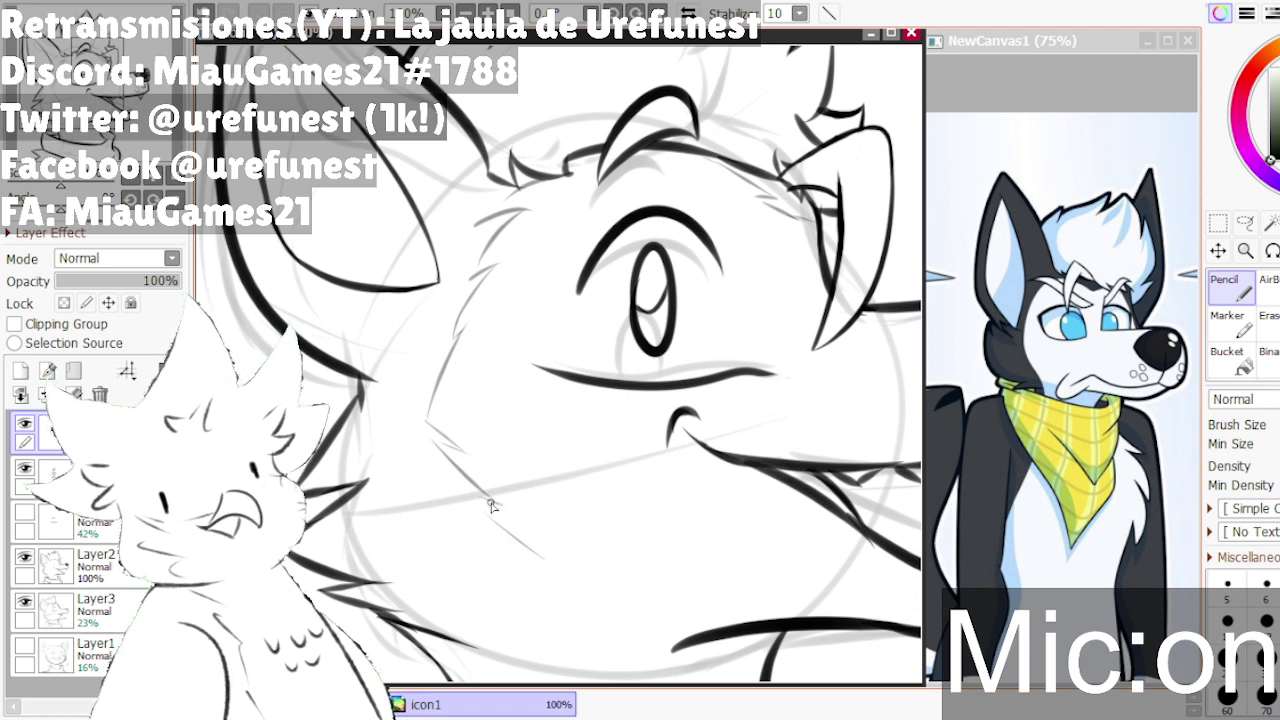
{"action": "scroll", "coordinate": [491, 505], "scroll_direction": "up", "scroll_amount": 1}
{"action": "key", "text": "ctrl+z"}
{"action": "left_click_drag", "start_coordinate": [468, 499], "coordinate": [571, 608]}
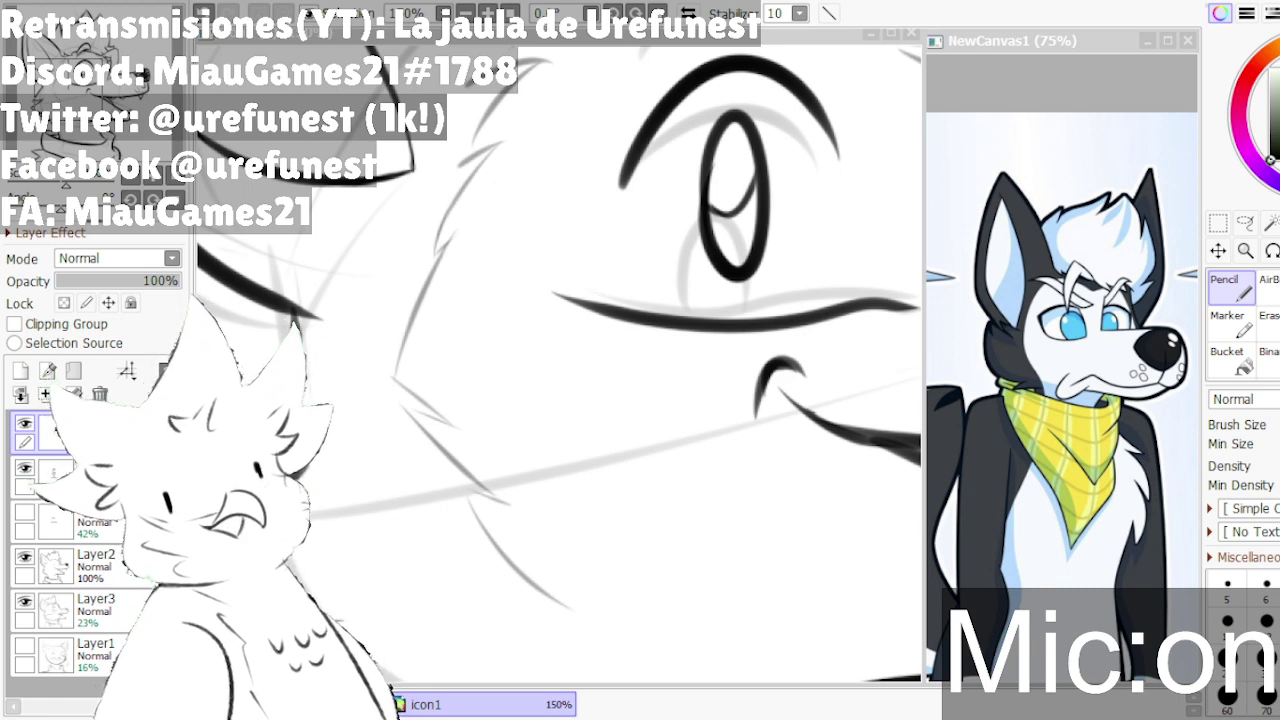
- Continue the fur marking from the cheek down onto the neck with short diagonal tuft strokes, redoing the ones that miss
{"action": "left_click", "coordinate": [477, 486]}
{"action": "scroll", "coordinate": [656, 247], "scroll_direction": "down", "scroll_amount": 3}
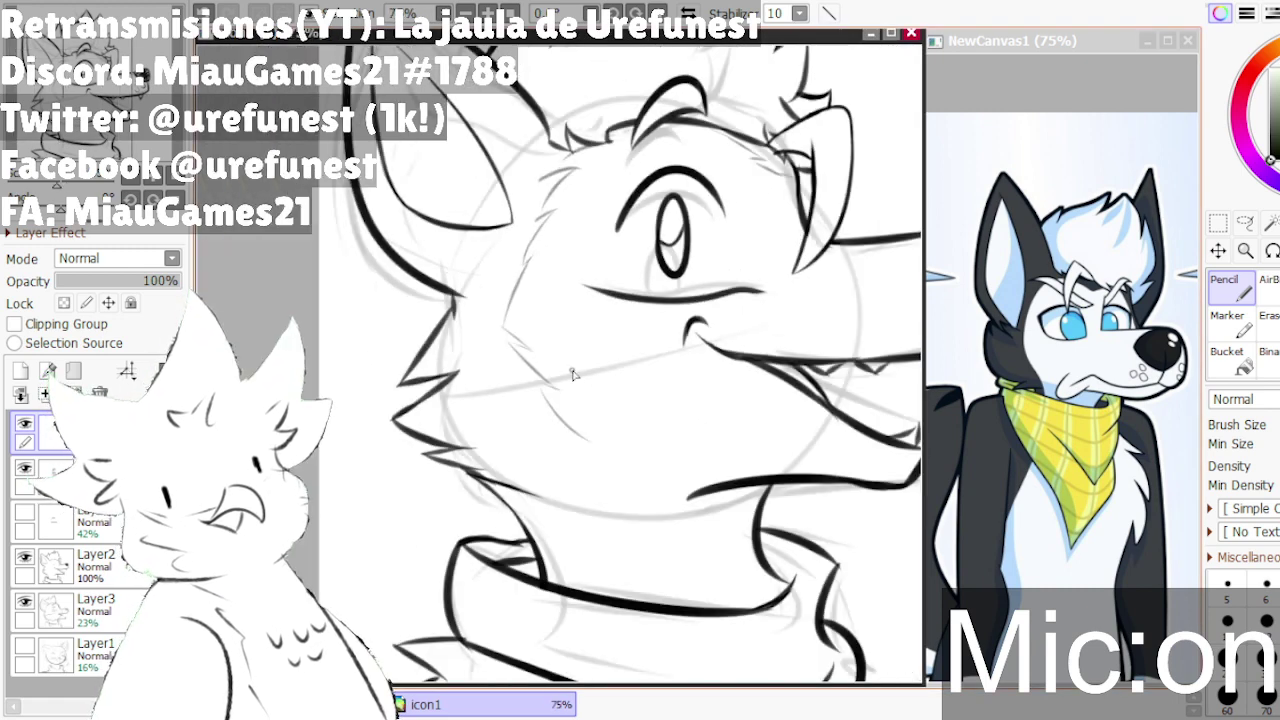
{"action": "scroll", "coordinate": [594, 457], "scroll_direction": "up", "scroll_amount": 2}
{"action": "mouse_move", "coordinate": [563, 430]}
{"action": "left_mouse_down"}
{"action": "mouse_move", "coordinate": [617, 483]}
{"action": "mouse_move", "coordinate": [553, 462]}
{"action": "left_mouse_up"}
{"action": "mouse_move", "coordinate": [560, 466]}
{"action": "left_mouse_down"}
{"action": "mouse_move", "coordinate": [604, 507]}
{"action": "mouse_move", "coordinate": [581, 489]}
{"action": "mouse_move", "coordinate": [589, 473]}
{"action": "mouse_move", "coordinate": [616, 514]}
{"action": "mouse_move", "coordinate": [563, 503]}
{"action": "mouse_move", "coordinate": [657, 603]}
{"action": "mouse_move", "coordinate": [585, 562]}
{"action": "left_mouse_up"}
{"action": "key", "text": "ctrl+z"}
{"action": "key", "text": "ctrl+z"}
{"action": "left_click_drag", "start_coordinate": [585, 562], "coordinate": [635, 614]}
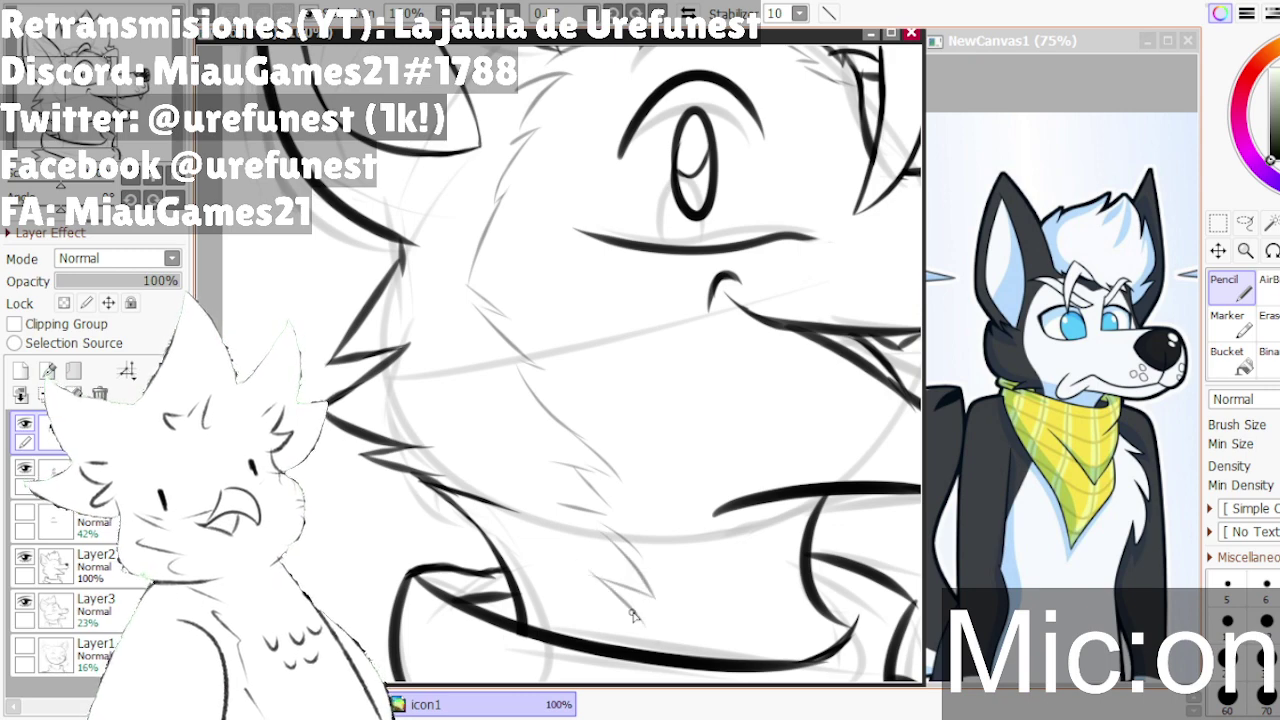
- Replace the lowest neck tufts with short curved strokes that end just above the bandana
{"action": "scroll", "coordinate": [618, 567], "scroll_direction": "down", "scroll_amount": 2}
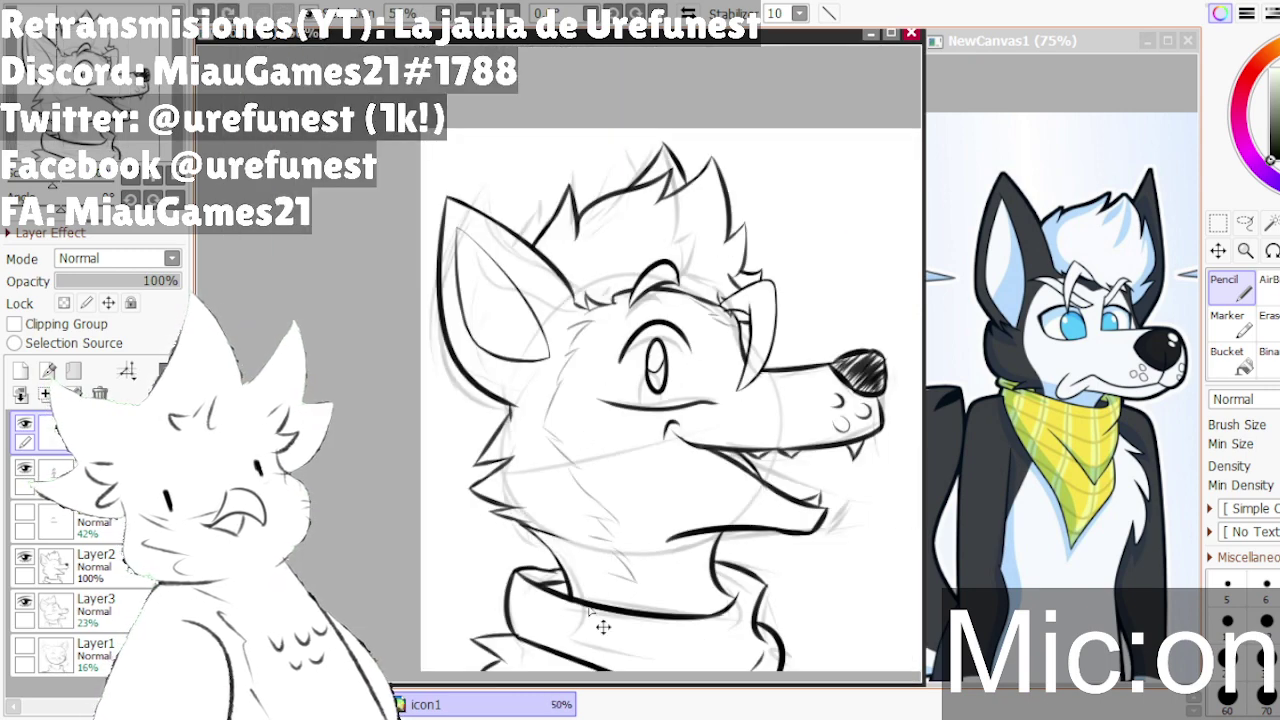
{"action": "scroll", "coordinate": [605, 615], "scroll_direction": "up", "scroll_amount": 4}
{"action": "mouse_move", "coordinate": [668, 525]}
{"action": "left_mouse_down"}
{"action": "mouse_move", "coordinate": [600, 549]}
{"action": "mouse_move", "coordinate": [657, 532]}
{"action": "mouse_move", "coordinate": [589, 529]}
{"action": "mouse_move", "coordinate": [646, 538]}
{"action": "mouse_move", "coordinate": [603, 524]}
{"action": "mouse_move", "coordinate": [683, 571]}
{"action": "mouse_move", "coordinate": [604, 530]}
{"action": "mouse_move", "coordinate": [659, 553]}
{"action": "mouse_move", "coordinate": [618, 573]}
{"action": "left_mouse_up"}
{"action": "key", "text": "ctrl+z"}
{"action": "key", "text": "ctrl+z"}
{"action": "key", "text": "ctrl+z"}
{"action": "left_click_drag", "start_coordinate": [619, 597], "coordinate": [648, 594]}
{"action": "key", "text": "ctrl+z"}
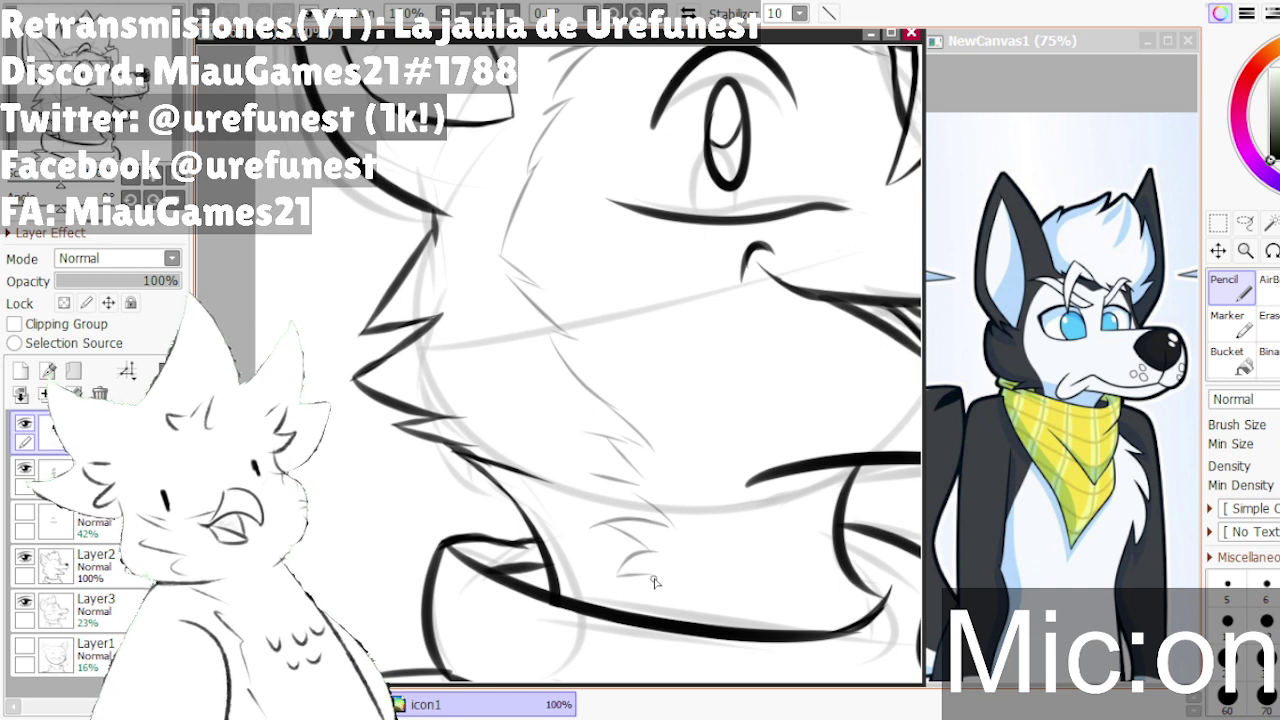
{"action": "scroll", "coordinate": [637, 614], "scroll_direction": "down", "scroll_amount": 2}
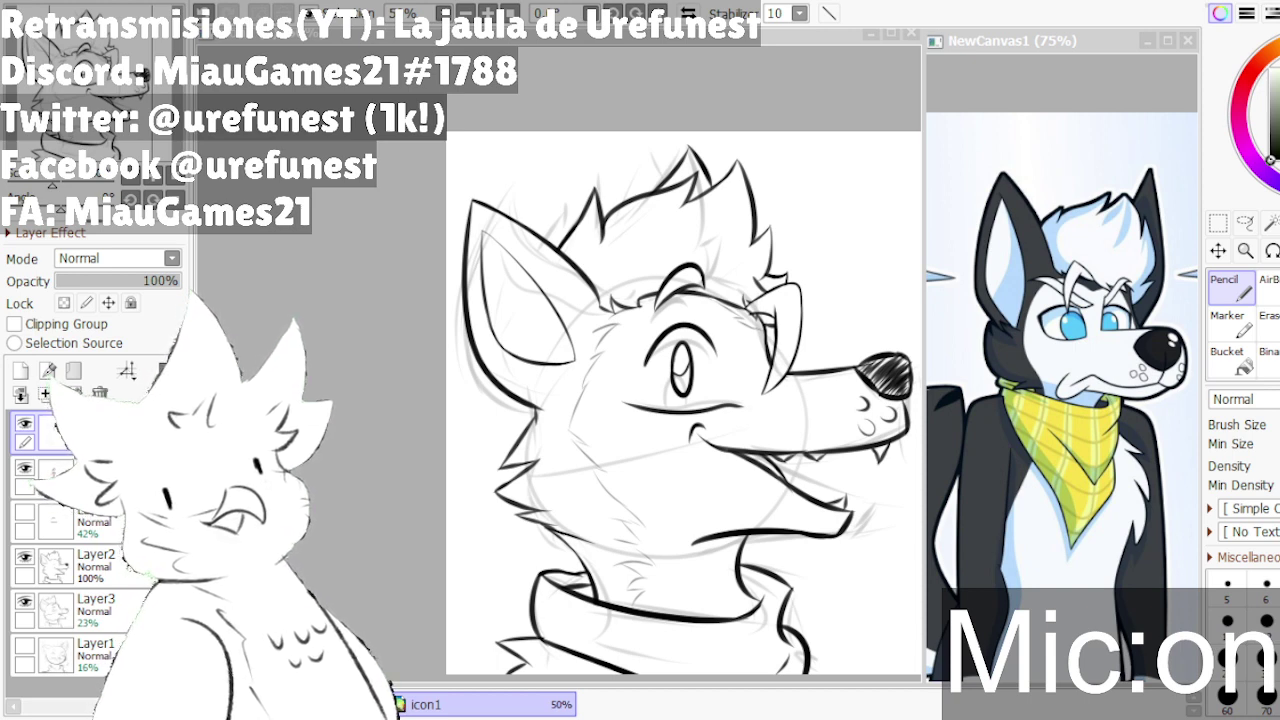
- Draw small pointed teeth along the upper edge of the lower jaw
{"action": "scroll", "coordinate": [566, 481], "scroll_direction": "down", "scroll_amount": 2}
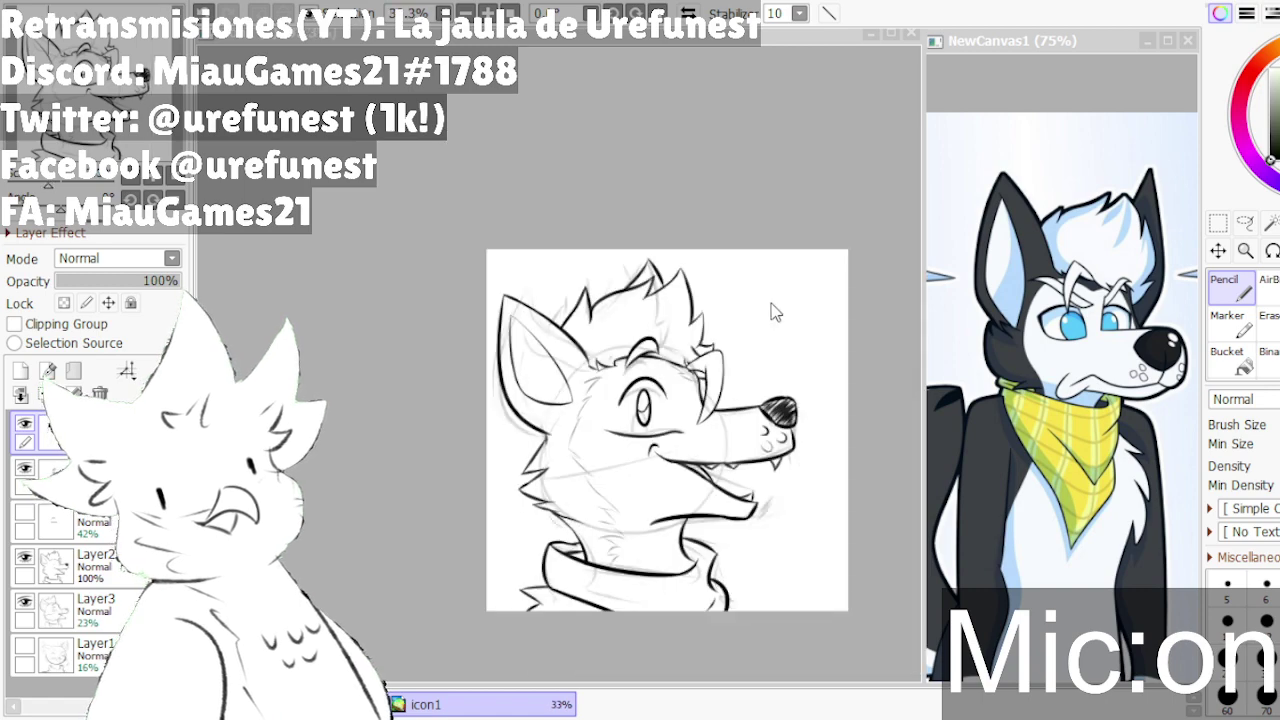
{"action": "scroll", "coordinate": [714, 454], "scroll_direction": "up", "scroll_amount": 3}
{"action": "scroll", "coordinate": [706, 465], "scroll_direction": "down", "scroll_amount": 1}
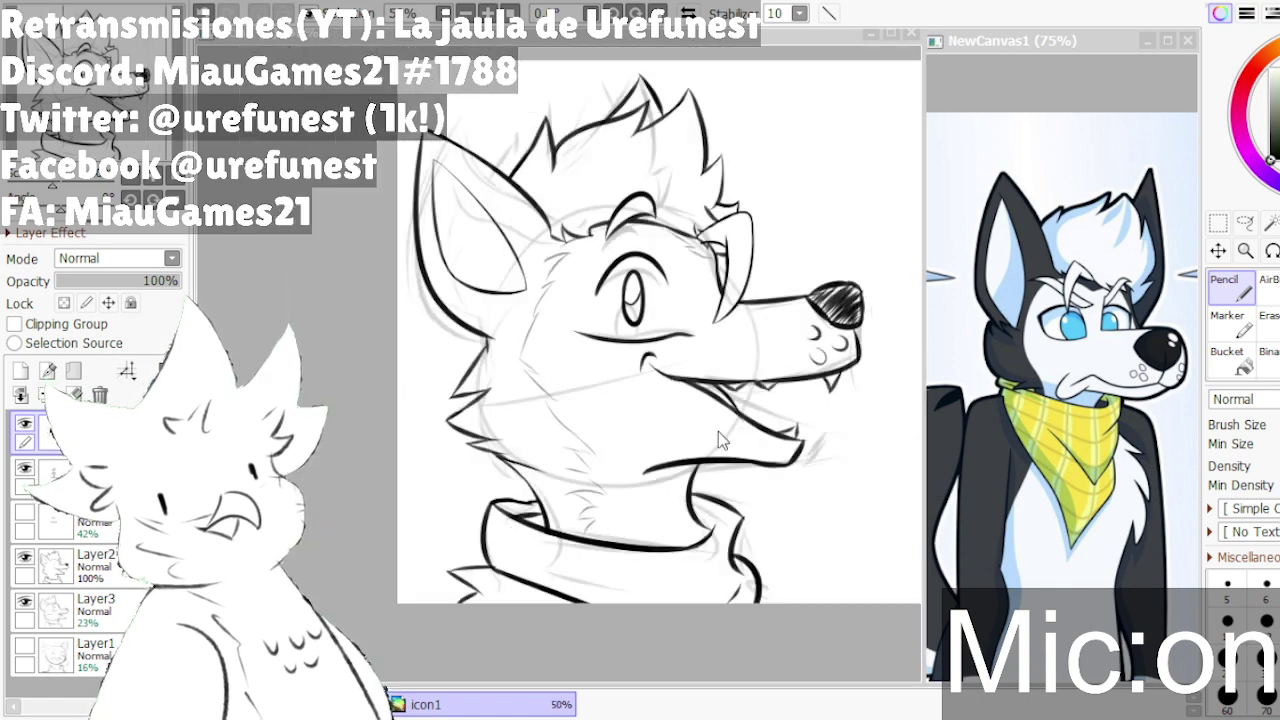
{"action": "scroll", "coordinate": [728, 420], "scroll_direction": "up", "scroll_amount": 2}
{"action": "scroll", "coordinate": [728, 420], "scroll_direction": "up", "scroll_amount": 2}
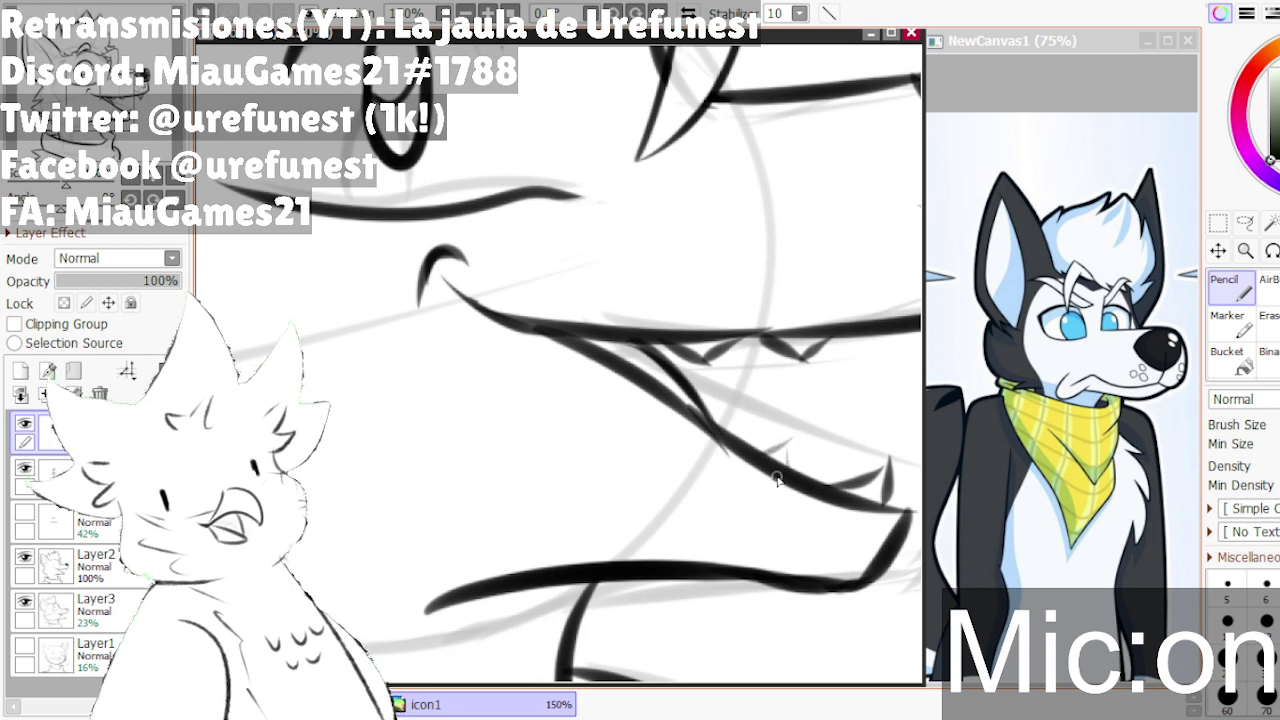
{"action": "scroll", "coordinate": [777, 496], "scroll_direction": "down", "scroll_amount": 1}
{"action": "scroll", "coordinate": [777, 496], "scroll_direction": "down", "scroll_amount": 2}
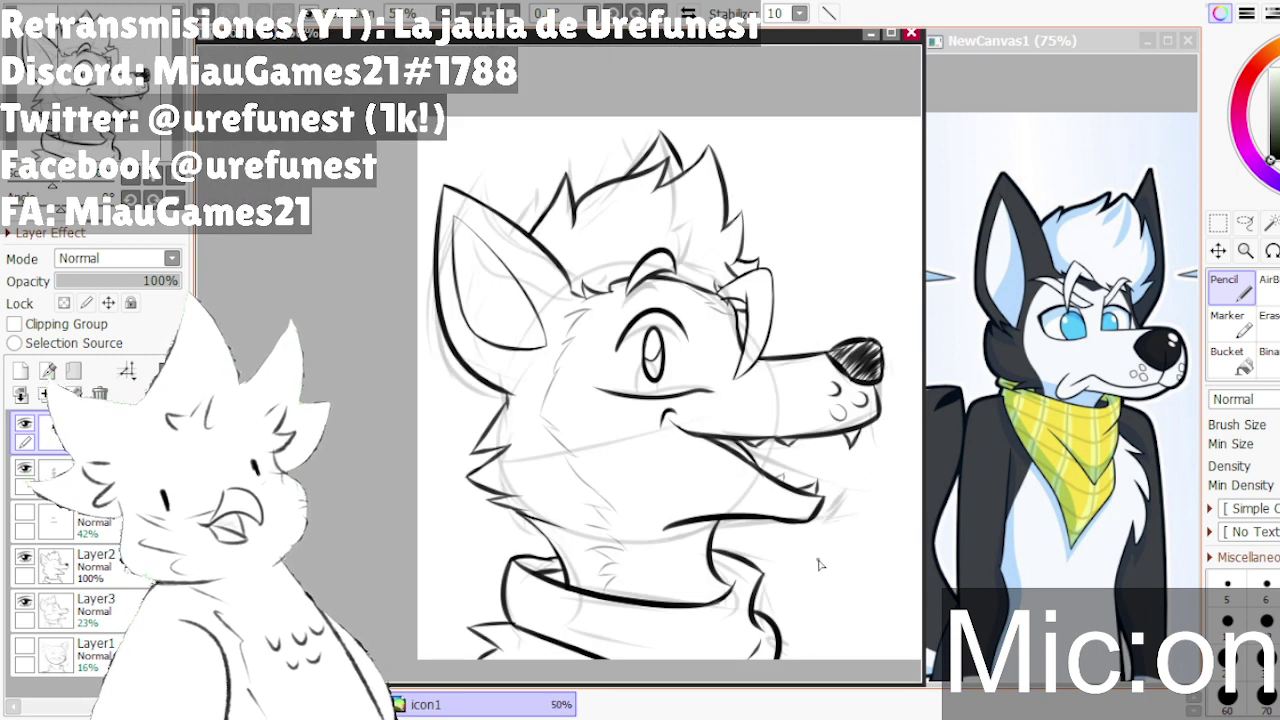
{"action": "scroll", "coordinate": [849, 495], "scroll_direction": "up", "scroll_amount": 1}
{"action": "scroll", "coordinate": [866, 425], "scroll_direction": "up", "scroll_amount": 1}
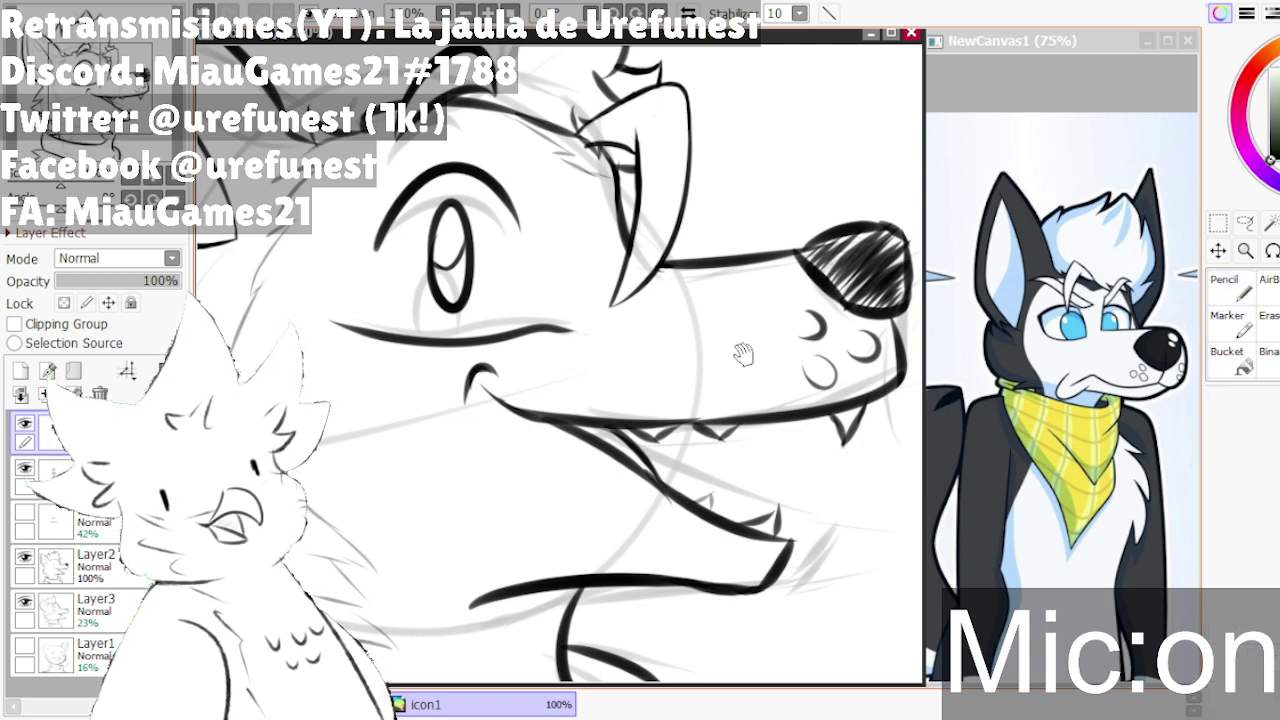
{"action": "scroll", "coordinate": [691, 523], "scroll_direction": "up", "scroll_amount": 1}
{"action": "left_click_drag", "start_coordinate": [719, 521], "coordinate": [703, 436]}
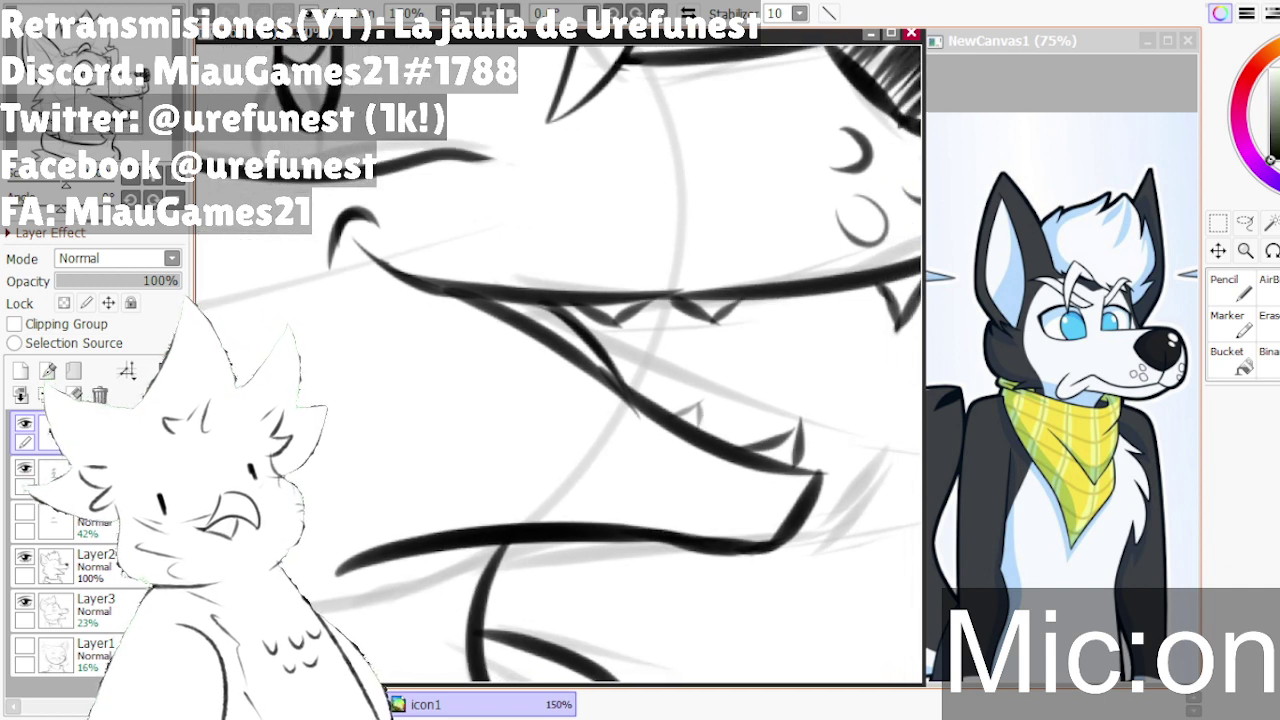
- On Layer2, clean up the junction where the inner mouth line meets the lower jaw line
{"action": "scroll", "coordinate": [558, 362], "scroll_direction": "up", "scroll_amount": 1}
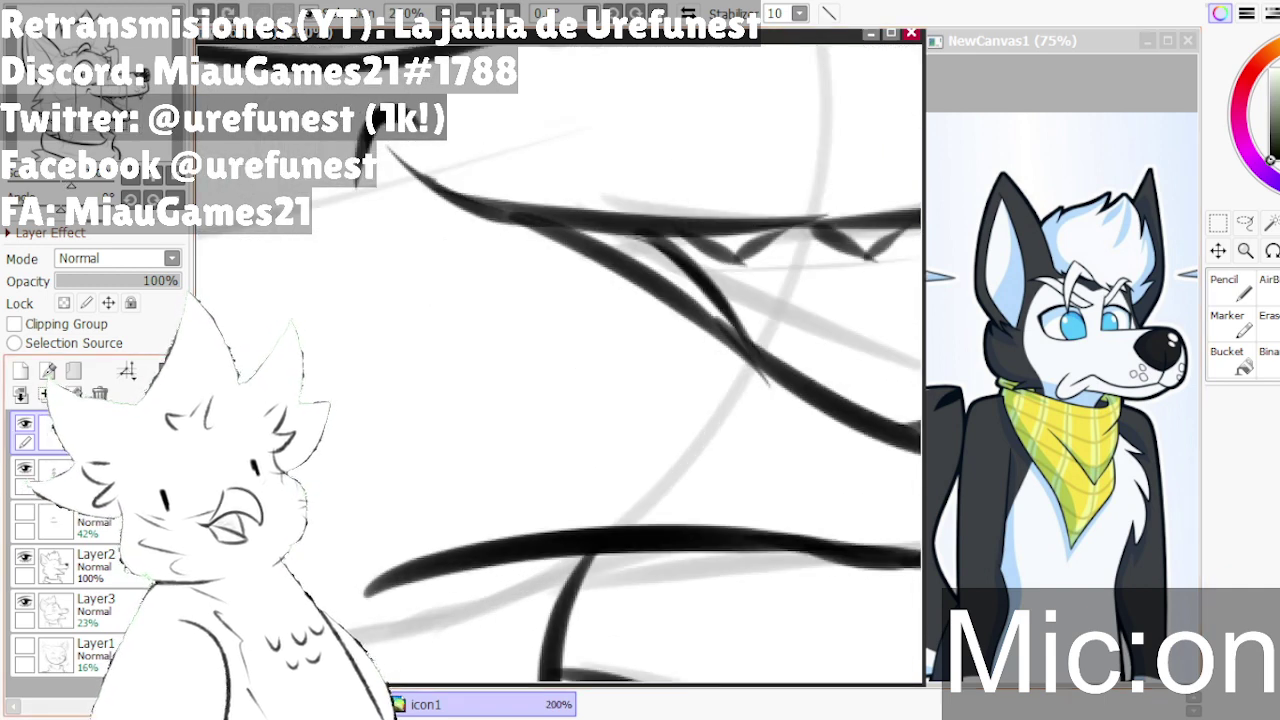
{"action": "left_click", "coordinate": [100, 558]}
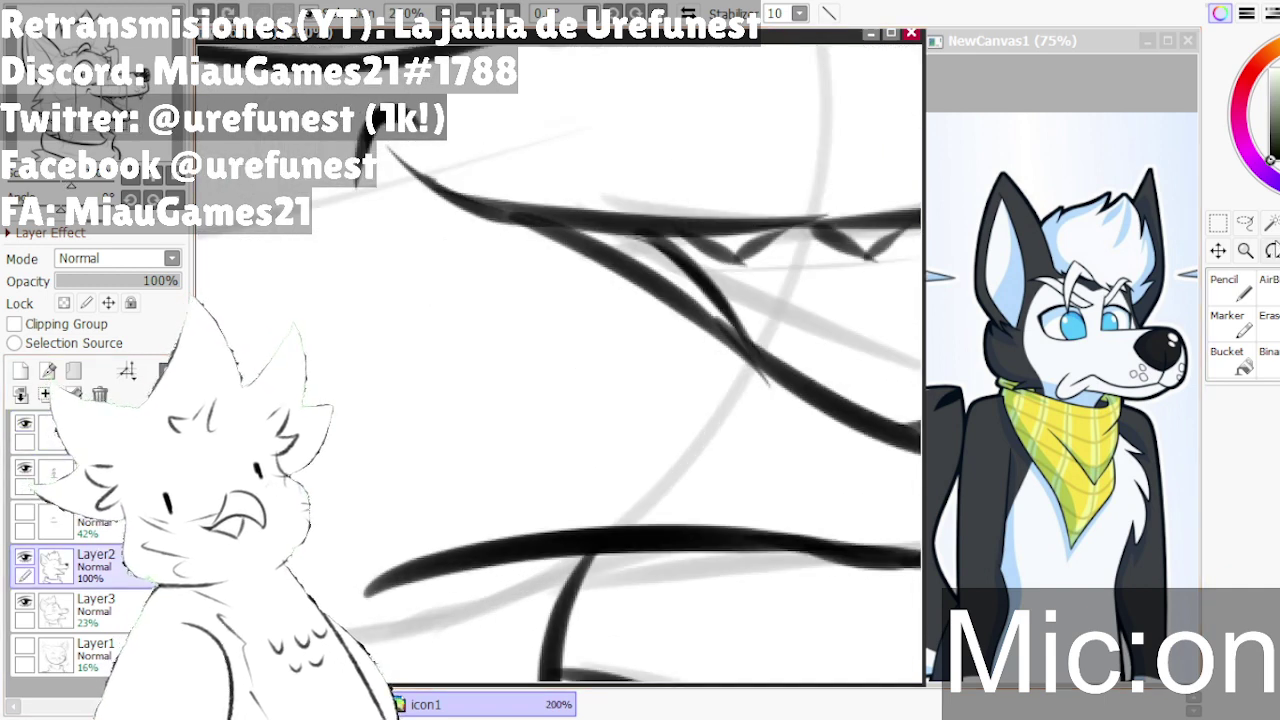
{"action": "left_click", "coordinate": [1226, 288]}
{"action": "mouse_move", "coordinate": [808, 377]}
{"action": "left_mouse_down"}
{"action": "mouse_move", "coordinate": [856, 358]}
{"action": "mouse_move", "coordinate": [830, 407]}
{"action": "mouse_move", "coordinate": [806, 378]}
{"action": "mouse_move", "coordinate": [853, 359]}
{"action": "mouse_move", "coordinate": [818, 403]}
{"action": "mouse_move", "coordinate": [850, 387]}
{"action": "mouse_move", "coordinate": [851, 362]}
{"action": "mouse_move", "coordinate": [834, 400]}
{"action": "left_mouse_up"}
{"action": "key", "text": "ctrl+z"}
{"action": "scroll", "coordinate": [745, 380], "scroll_direction": "up", "scroll_amount": 3}
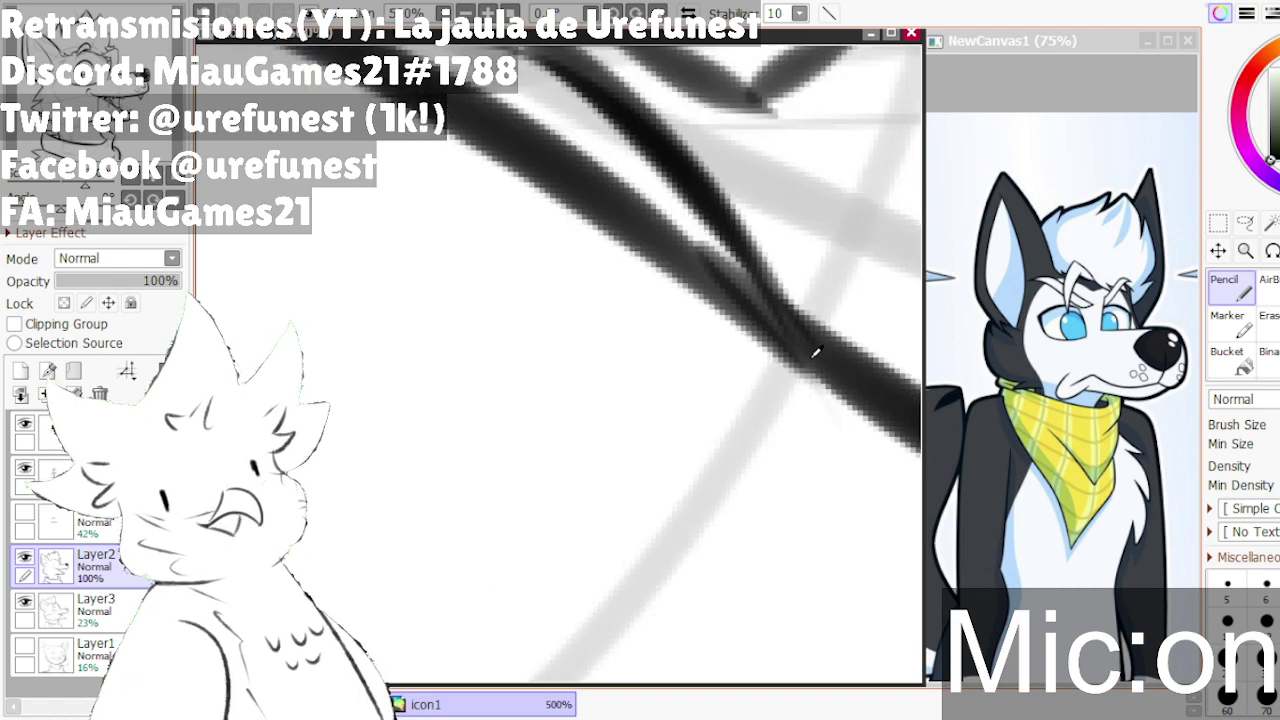
{"action": "scroll", "coordinate": [811, 462], "scroll_direction": "down", "scroll_amount": 3}
{"action": "scroll", "coordinate": [811, 462], "scroll_direction": "down", "scroll_amount": 5}
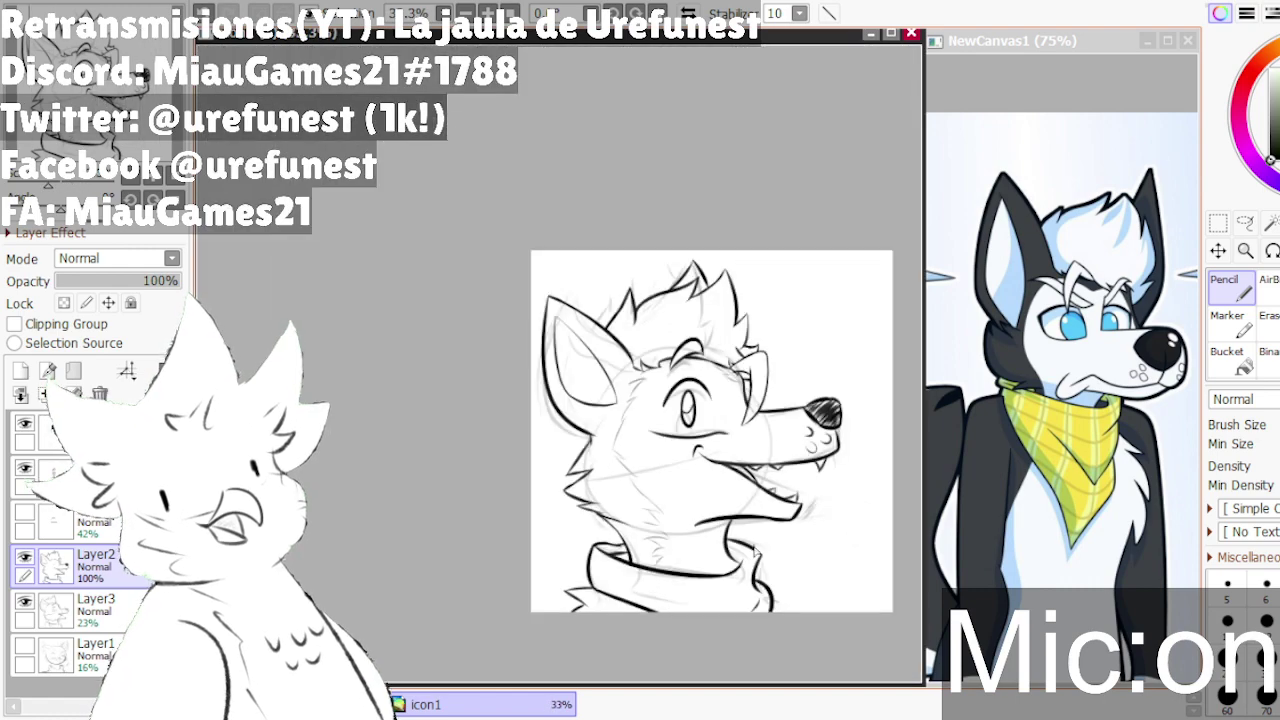
{"action": "scroll", "coordinate": [719, 559], "scroll_direction": "down", "scroll_amount": 1}
{"action": "scroll", "coordinate": [727, 540], "scroll_direction": "up", "scroll_amount": 1}
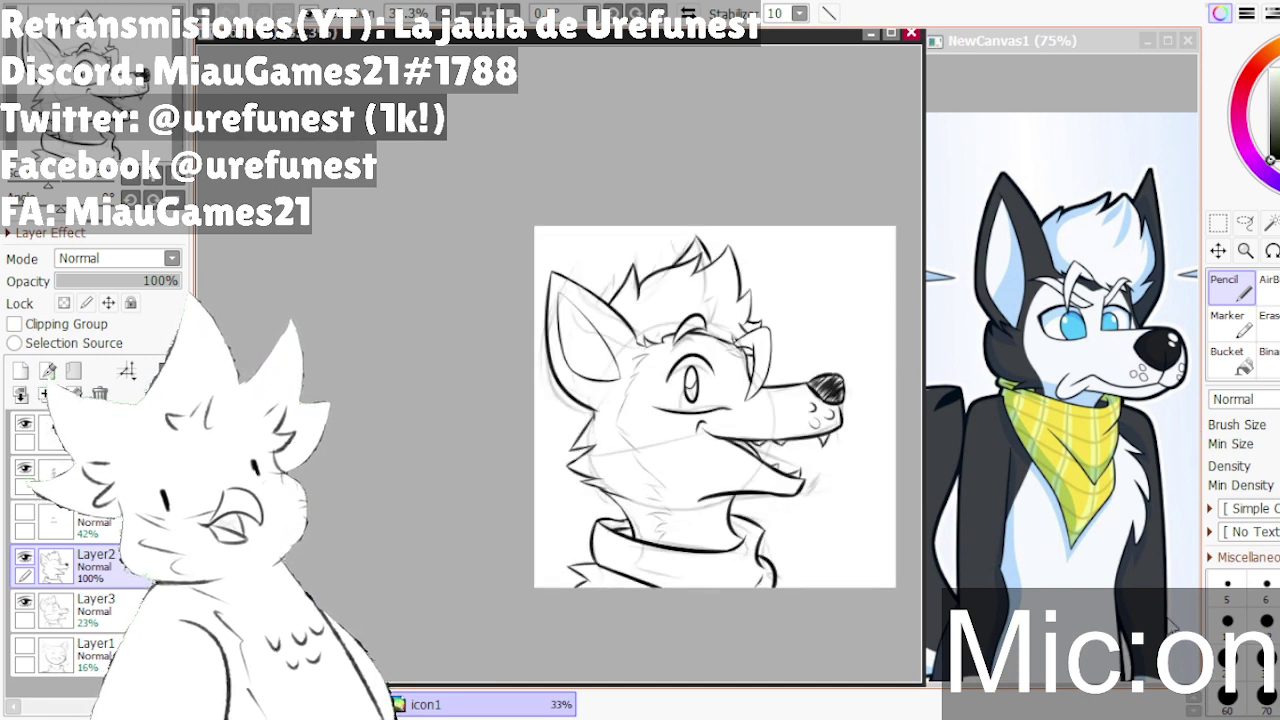
- On the top layer, draw a pair of thin curved vertical plaid lines near the back end of the bandana, redoing the first
{"action": "scroll", "coordinate": [551, 545], "scroll_direction": "up", "scroll_amount": 3}
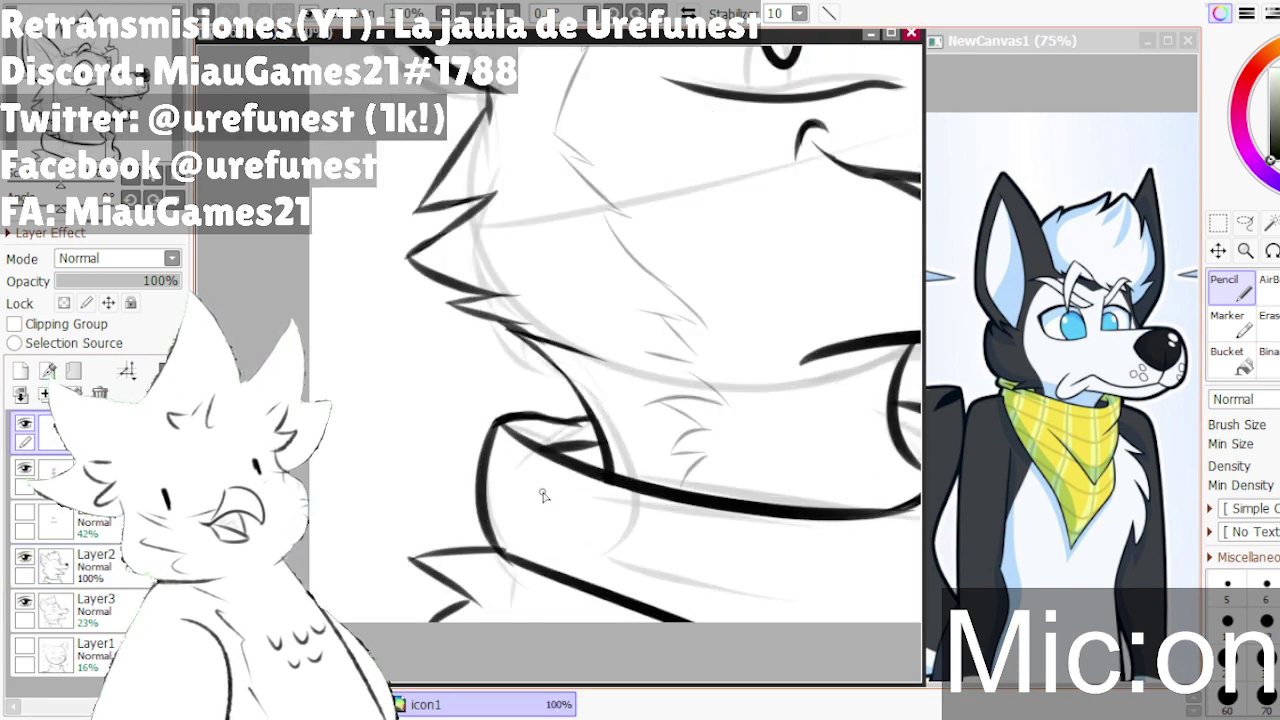
{"action": "left_click_drag", "start_coordinate": [541, 467], "coordinate": [529, 555]}
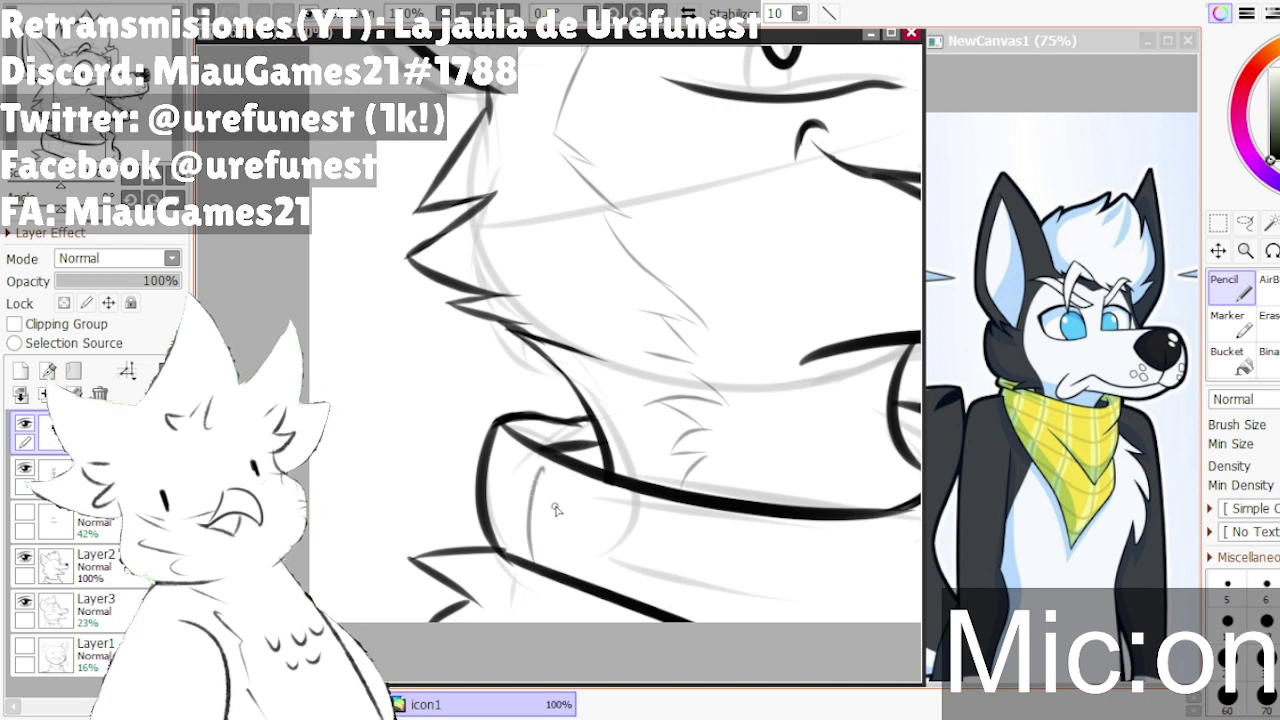
{"action": "key", "text": "ctrl+z"}
{"action": "left_click_drag", "start_coordinate": [566, 478], "coordinate": [553, 556]}
{"action": "scroll", "coordinate": [559, 536], "scroll_direction": "down", "scroll_amount": 3}
{"action": "scroll", "coordinate": [650, 560], "scroll_direction": "up", "scroll_amount": 3}
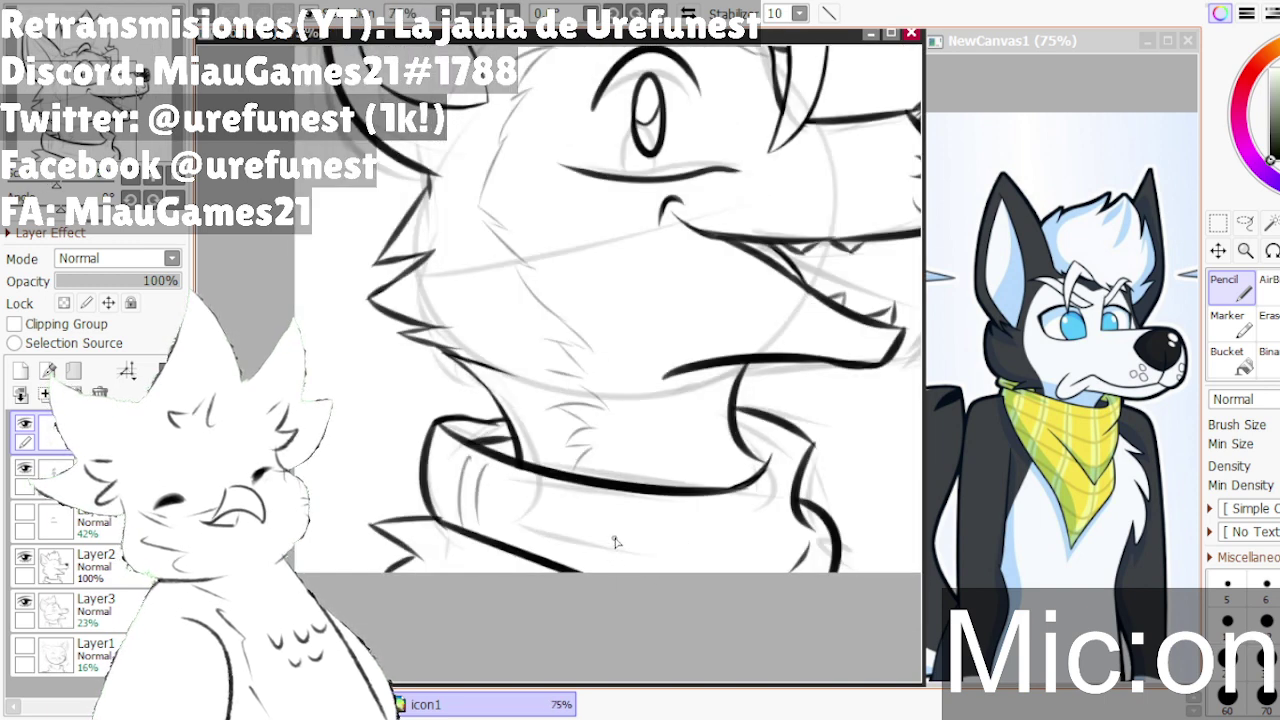
- Add a second pair of curved vertical lines further along the bandana, redrawing the second line closer to the first
{"action": "left_click_drag", "start_coordinate": [543, 468], "coordinate": [533, 558]}
{"action": "left_click_drag", "start_coordinate": [586, 486], "coordinate": [565, 580]}
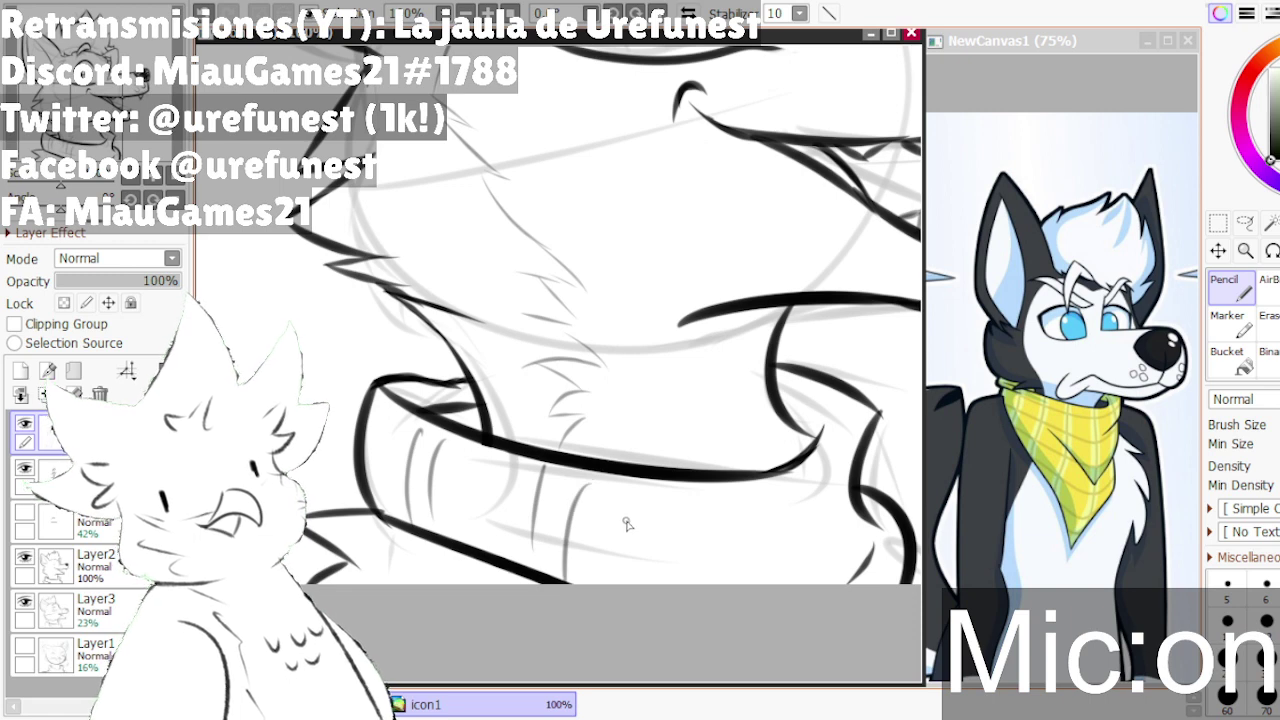
{"action": "key", "text": "ctrl+z"}
{"action": "left_click_drag", "start_coordinate": [570, 472], "coordinate": [557, 574]}
- Draw the remaining vertical line pairs across the front of the bandana and continue the stripes onto its folded inner part
{"action": "mouse_move", "coordinate": [693, 480]}
{"action": "left_mouse_down"}
{"action": "mouse_move", "coordinate": [689, 584]}
{"action": "mouse_move", "coordinate": [716, 584]}
{"action": "left_mouse_up"}
{"action": "left_click_drag", "start_coordinate": [806, 462], "coordinate": [809, 586]}
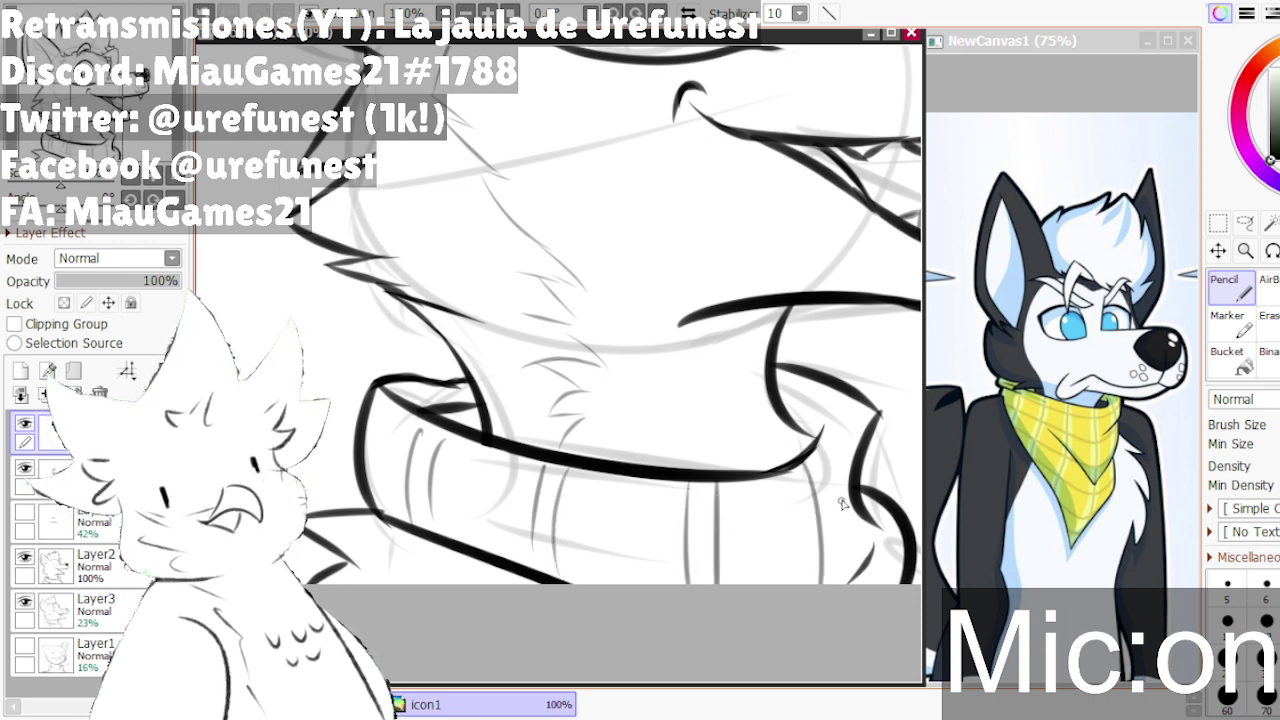
{"action": "left_click_drag", "start_coordinate": [812, 450], "coordinate": [823, 604]}
{"action": "mouse_move", "coordinate": [808, 378]}
{"action": "left_mouse_down"}
{"action": "mouse_move", "coordinate": [792, 410]}
{"action": "mouse_move", "coordinate": [799, 432]}
{"action": "left_mouse_up"}
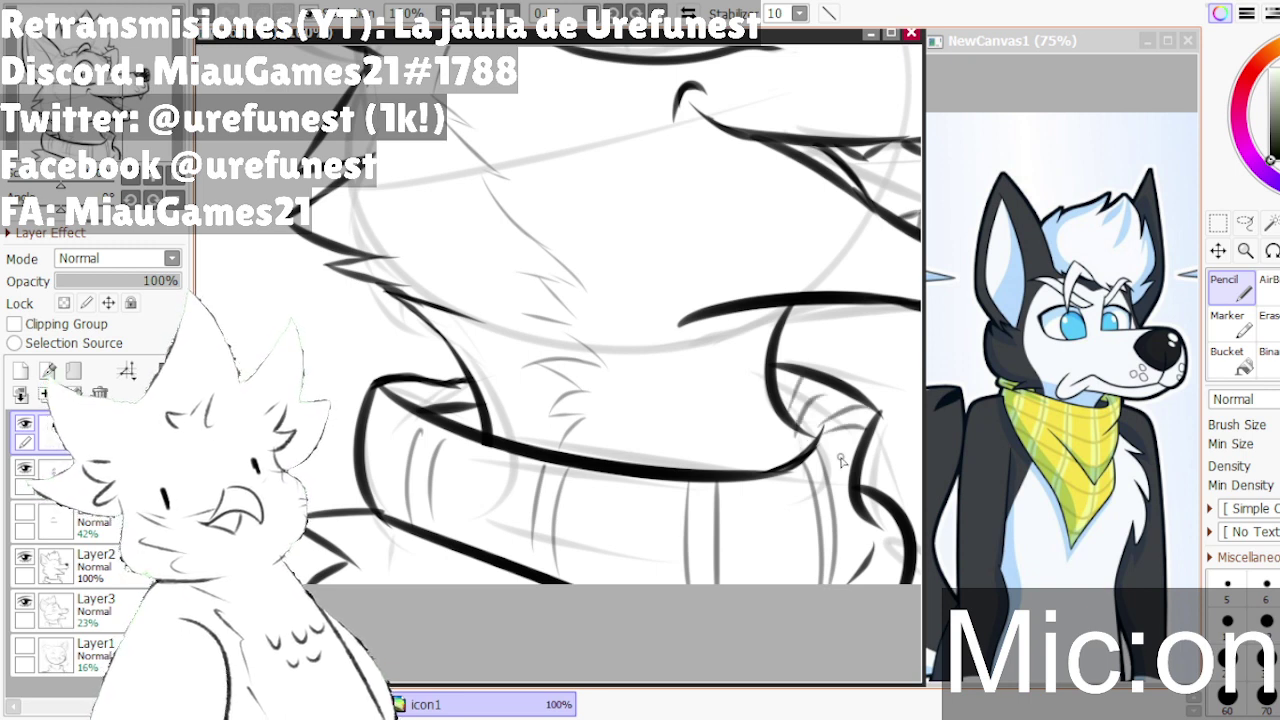
{"action": "scroll", "coordinate": [858, 457], "scroll_direction": "down", "scroll_amount": 1}
{"action": "scroll", "coordinate": [872, 546], "scroll_direction": "up", "scroll_amount": 1}
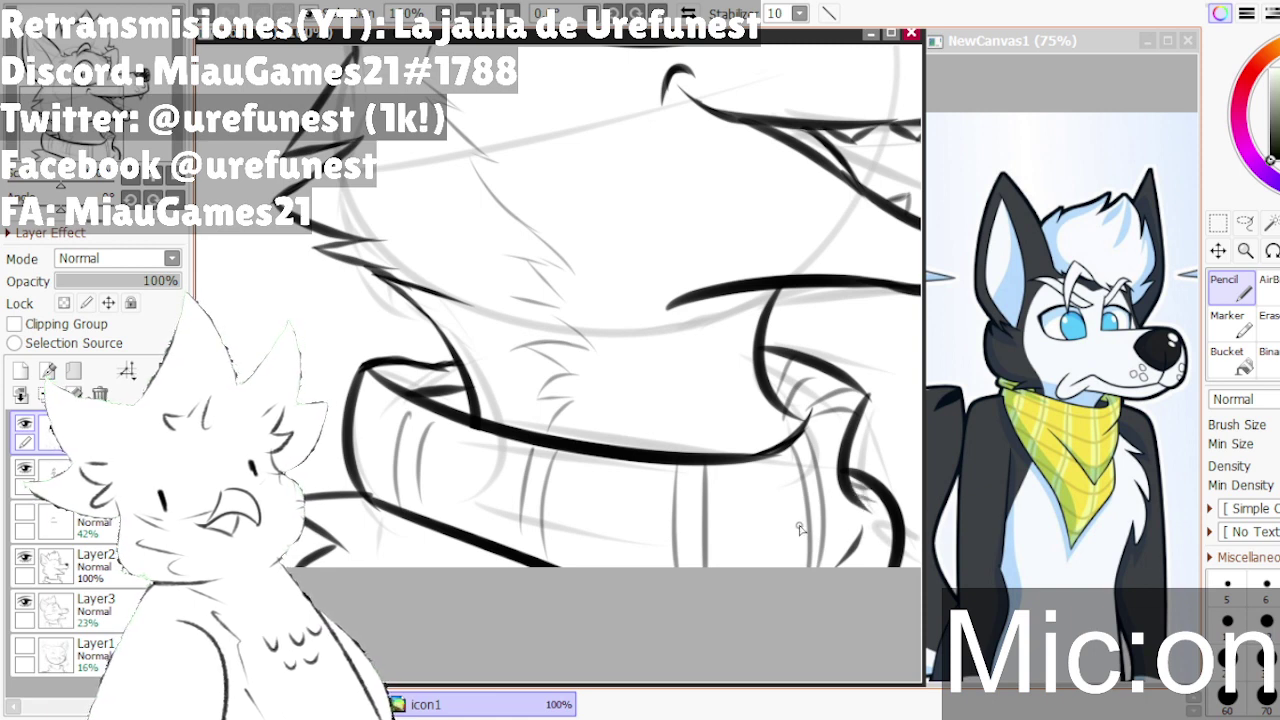
- Draw long curved horizontal plaid lines around the bandana, following its upper and lower edges and redoing uneven strokes
{"action": "mouse_move", "coordinate": [340, 418]}
{"action": "left_mouse_down"}
{"action": "mouse_move", "coordinate": [717, 537]}
{"action": "mouse_move", "coordinate": [832, 508]}
{"action": "mouse_move", "coordinate": [636, 515]}
{"action": "mouse_move", "coordinate": [810, 476]}
{"action": "left_mouse_up"}
{"action": "key", "text": "ctrl+z"}
{"action": "key", "text": "ctrl+z"}
{"action": "mouse_move", "coordinate": [370, 418]}
{"action": "left_mouse_down"}
{"action": "mouse_move", "coordinate": [577, 493]}
{"action": "mouse_move", "coordinate": [808, 468]}
{"action": "left_mouse_up"}
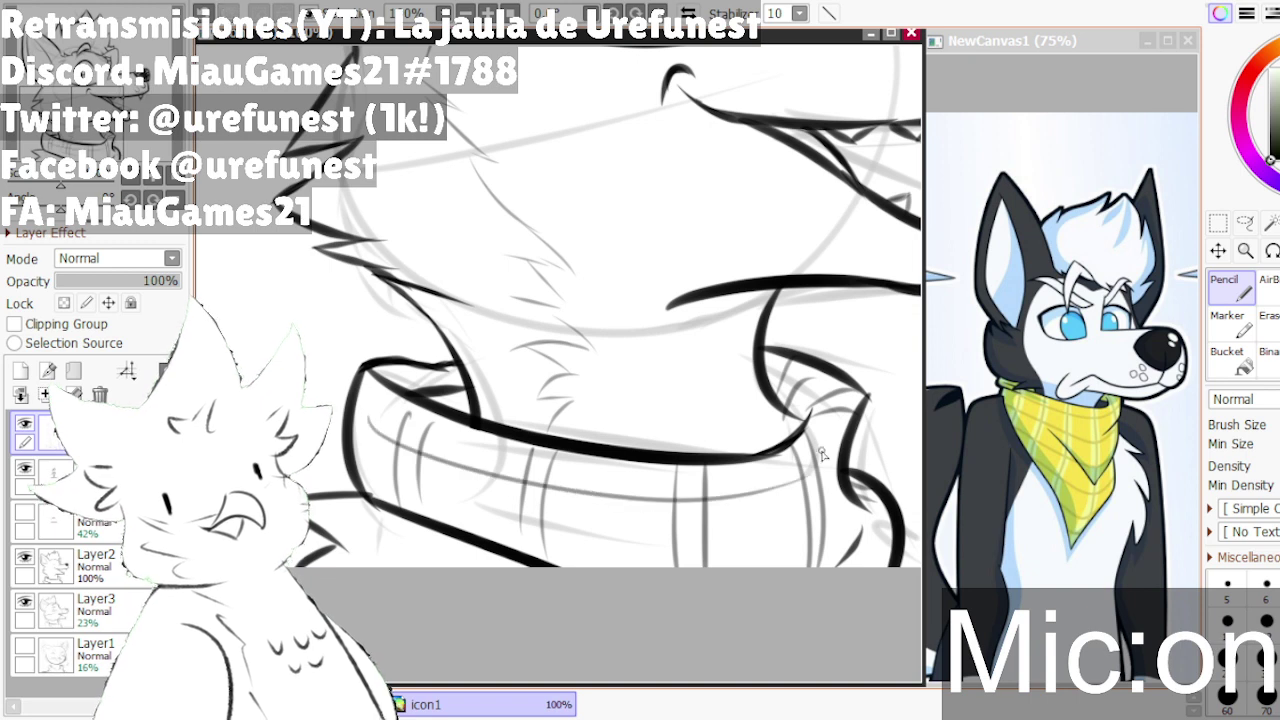
{"action": "mouse_move", "coordinate": [370, 478]}
{"action": "left_mouse_down"}
{"action": "mouse_move", "coordinate": [672, 543]}
{"action": "mouse_move", "coordinate": [501, 540]}
{"action": "mouse_move", "coordinate": [776, 540]}
{"action": "mouse_move", "coordinate": [828, 506]}
{"action": "left_mouse_up"}
{"action": "key", "text": "ctrl+z"}
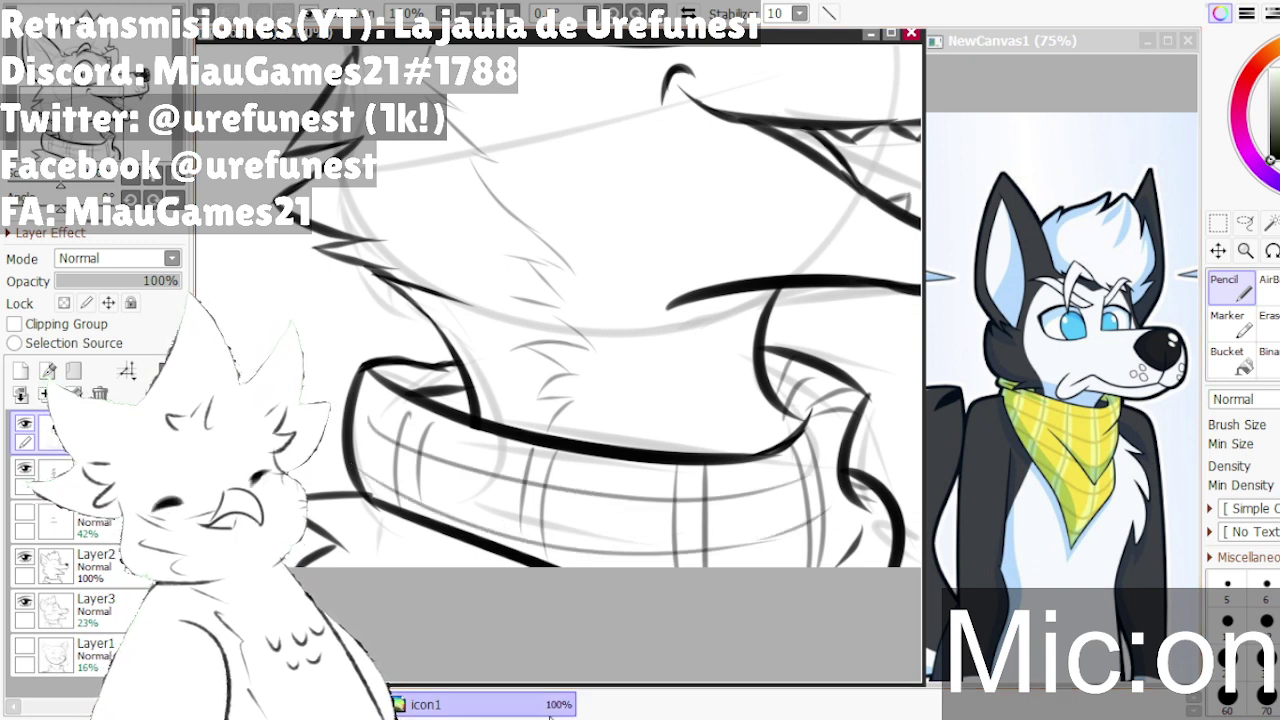